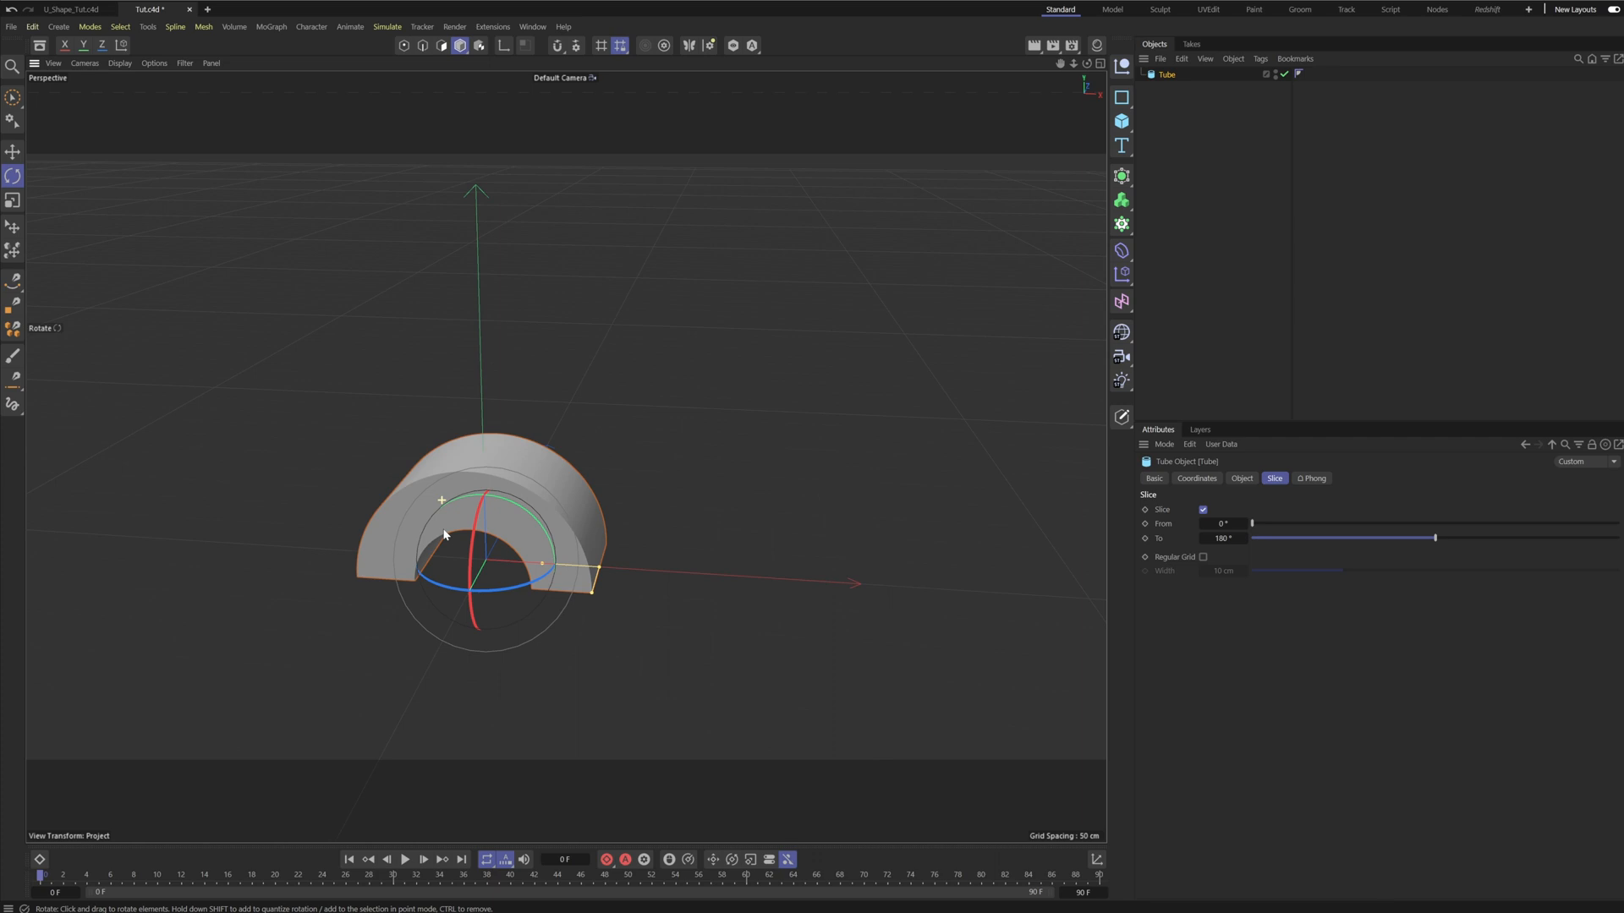
Rotate the half tube 180° so it opens upward, and raise it to rest on the ground plane.
{"action": "left_click_drag", "start_coordinate": [478, 518], "coordinate": [531, 862]}
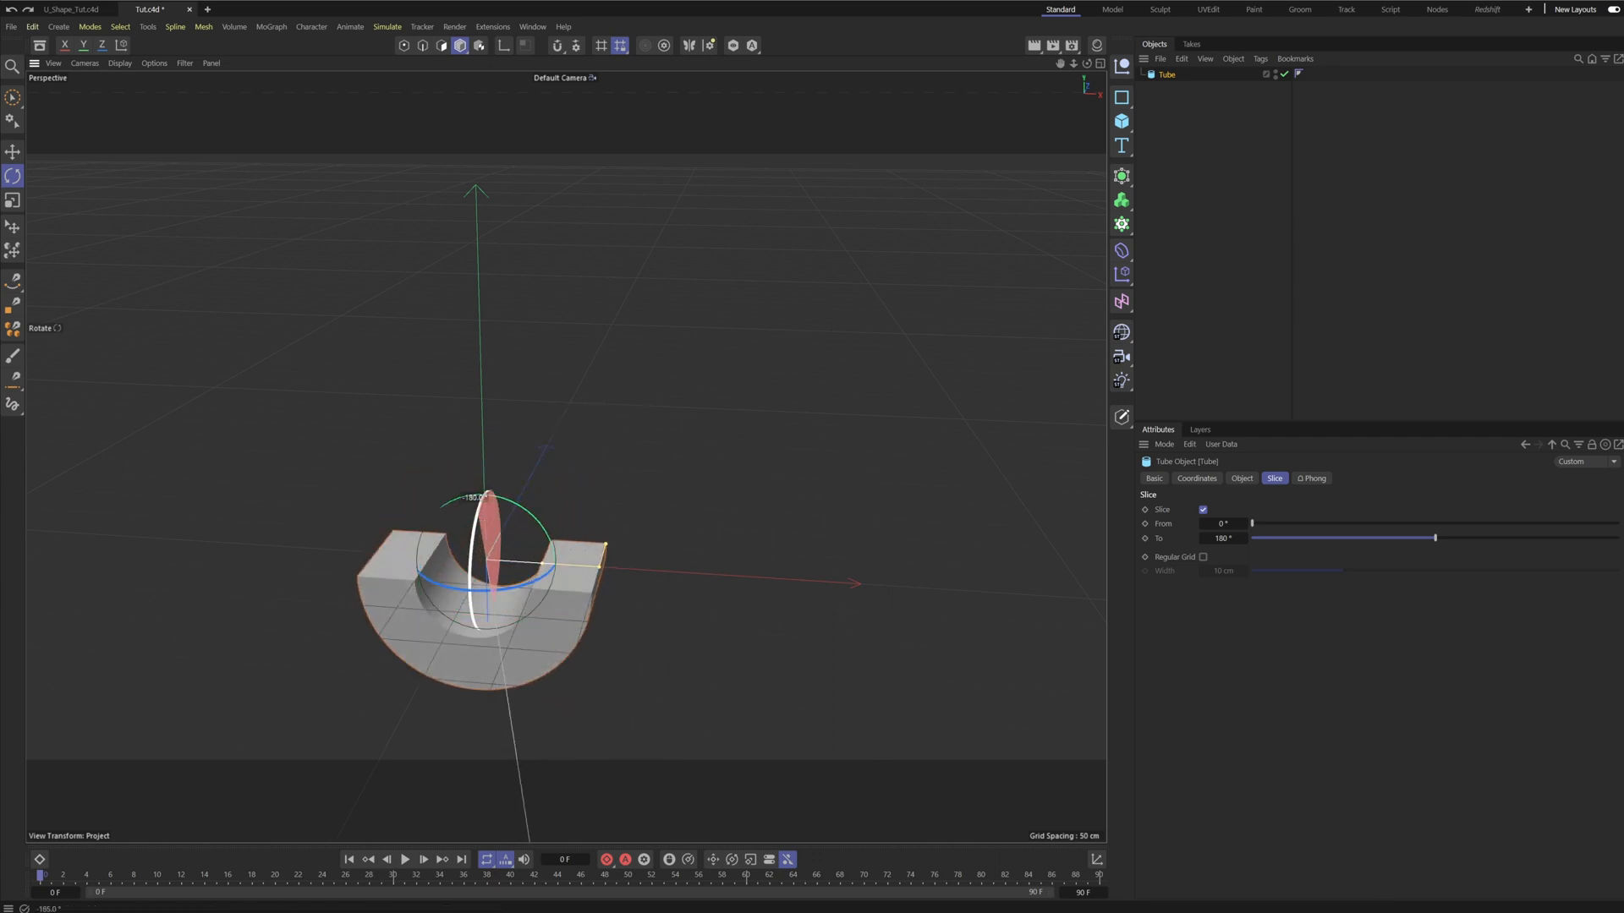
{"action": "left_click_drag", "start_coordinate": [523, 535], "coordinate": [537, 504], "text": "alt"}
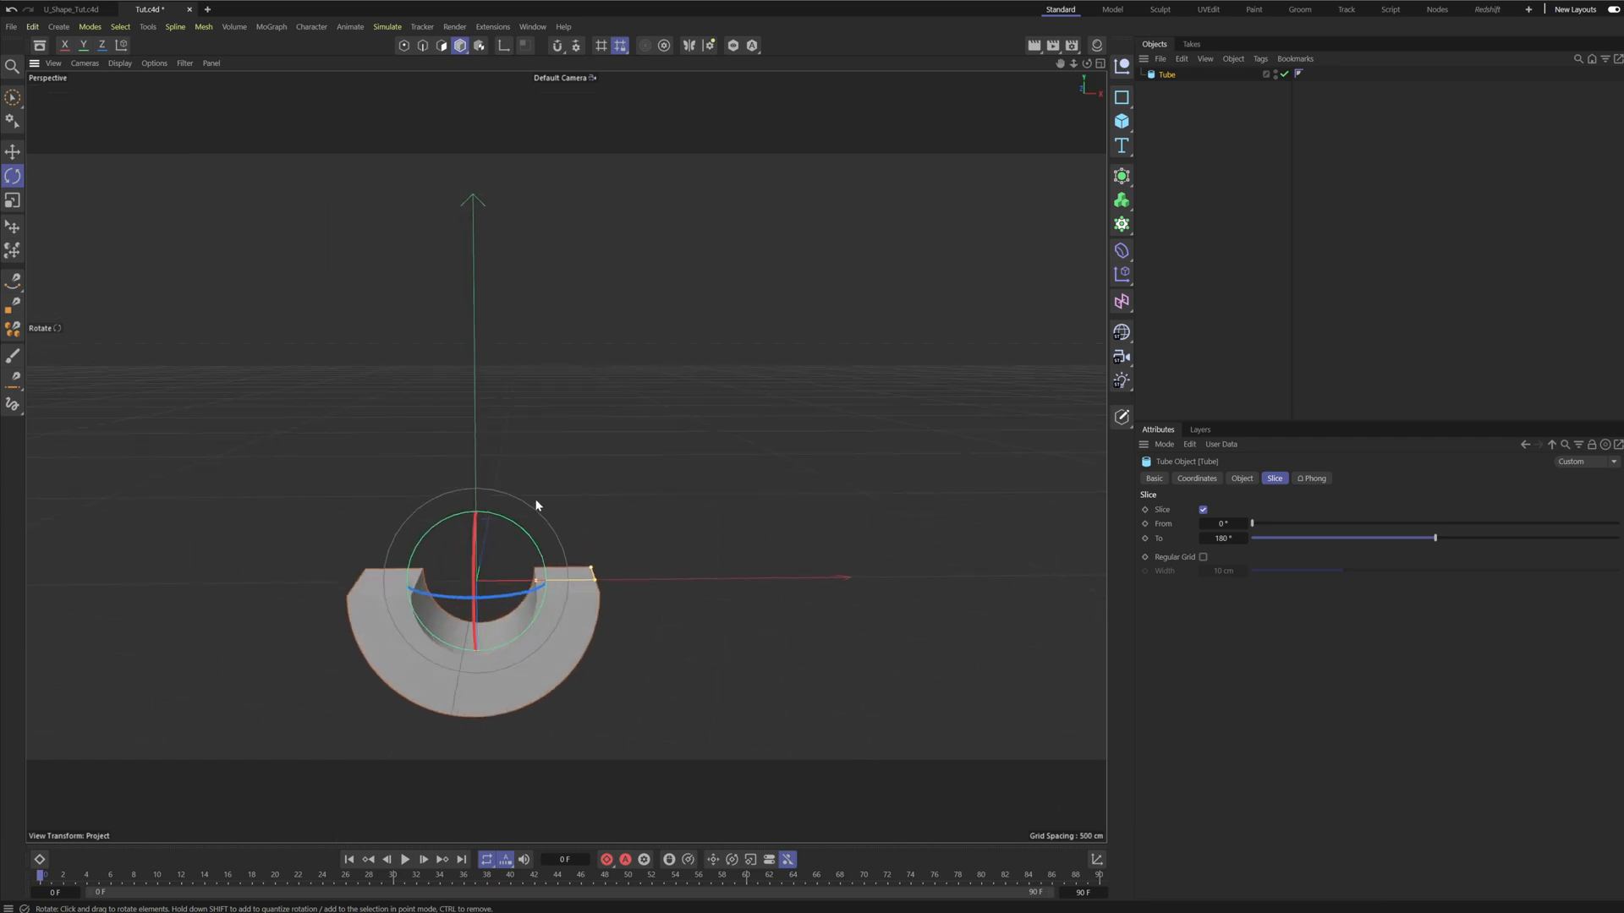
{"action": "key", "text": "e"}
{"action": "left_click_drag", "start_coordinate": [493, 616], "coordinate": [506, 577], "text": "alt"}
{"action": "left_click_drag", "start_coordinate": [467, 703], "coordinate": [659, 397]}
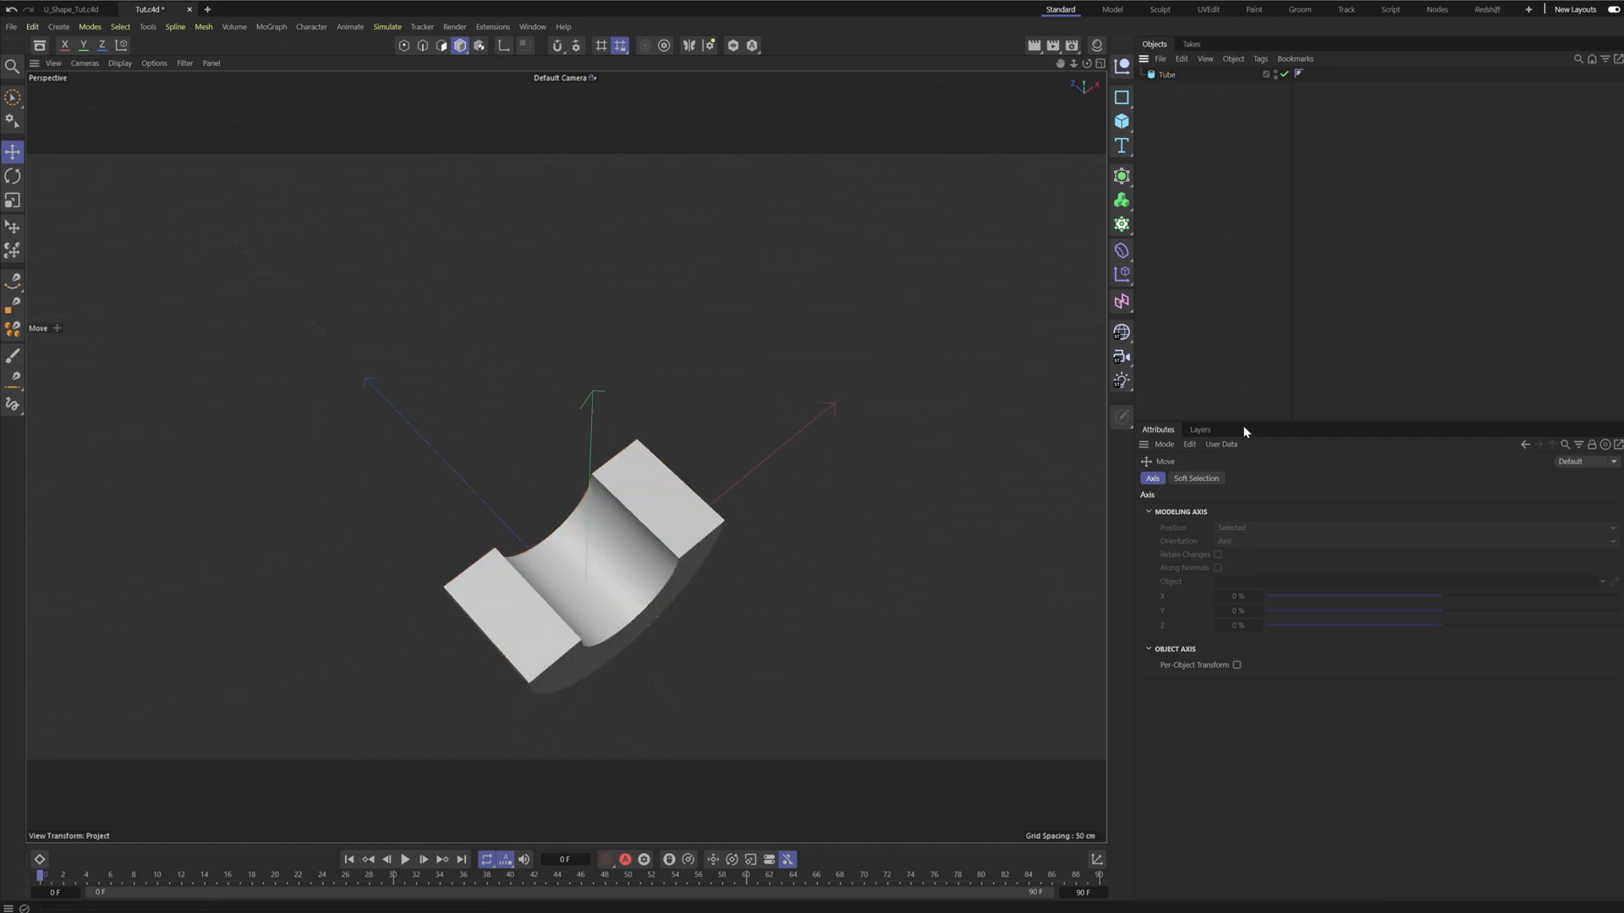
Set the tube's height to 50 cm.
{"action": "left_click", "coordinate": [1166, 74]}
{"action": "left_click", "coordinate": [1242, 479]}
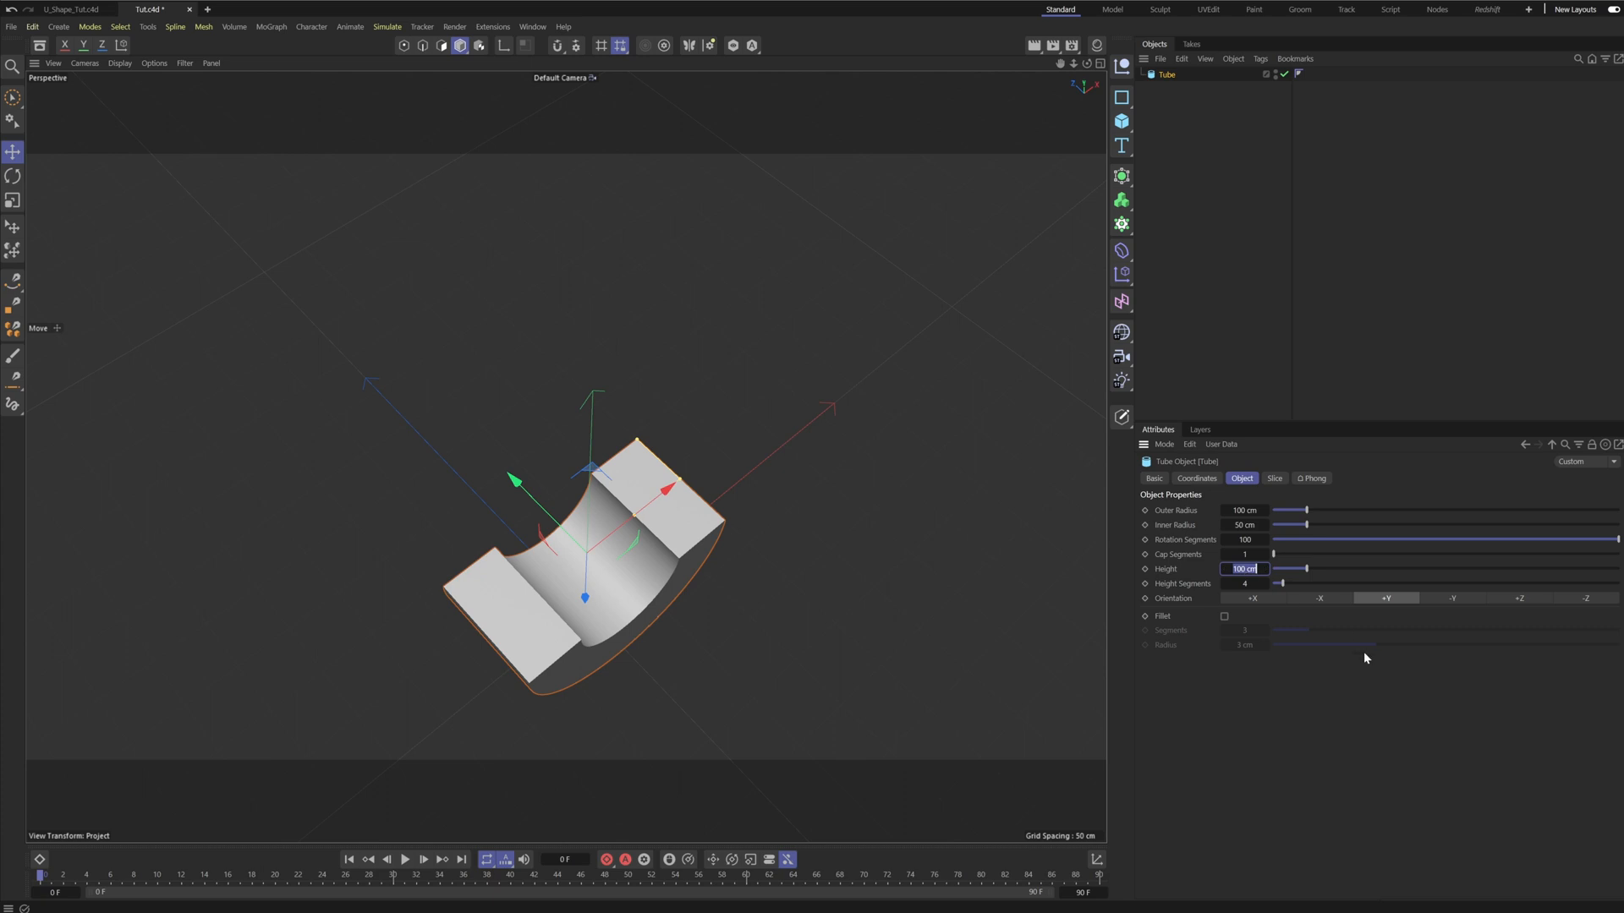
{"action": "type", "text": "50"}
{"action": "key", "text": "Return"}
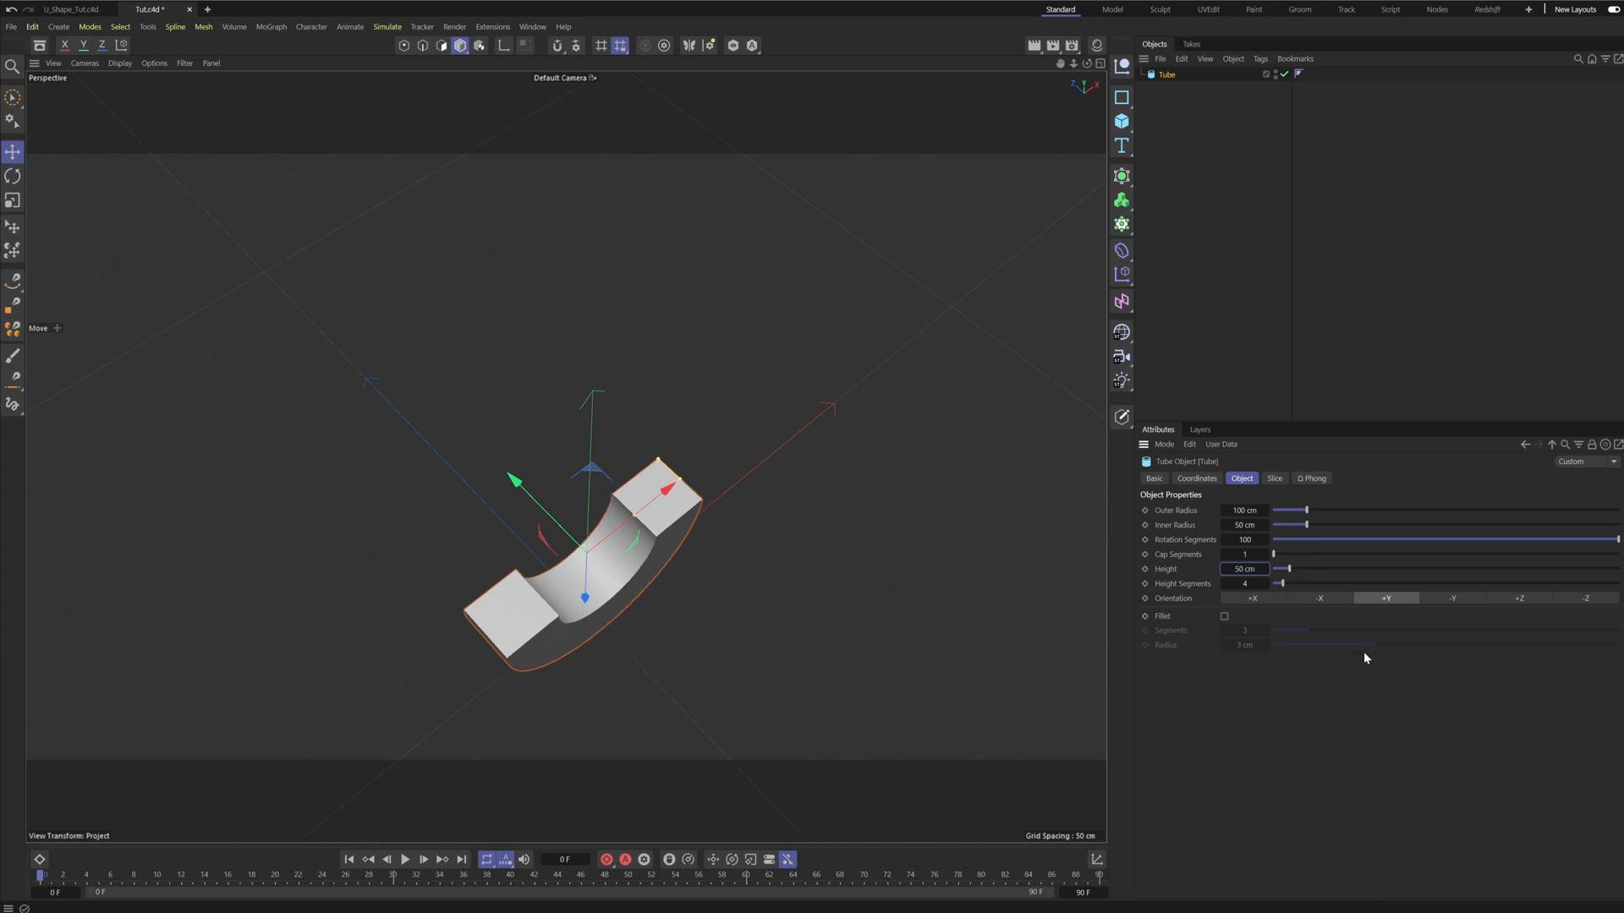
{"action": "left_click_drag", "start_coordinate": [627, 602], "coordinate": [554, 499], "text": "alt"}
{"action": "left_click", "coordinate": [712, 583]}
{"action": "scroll", "coordinate": [666, 564], "scroll_direction": "up", "scroll_amount": 5}
{"action": "left_click_drag", "start_coordinate": [662, 541], "coordinate": [729, 565], "text": "alt"}
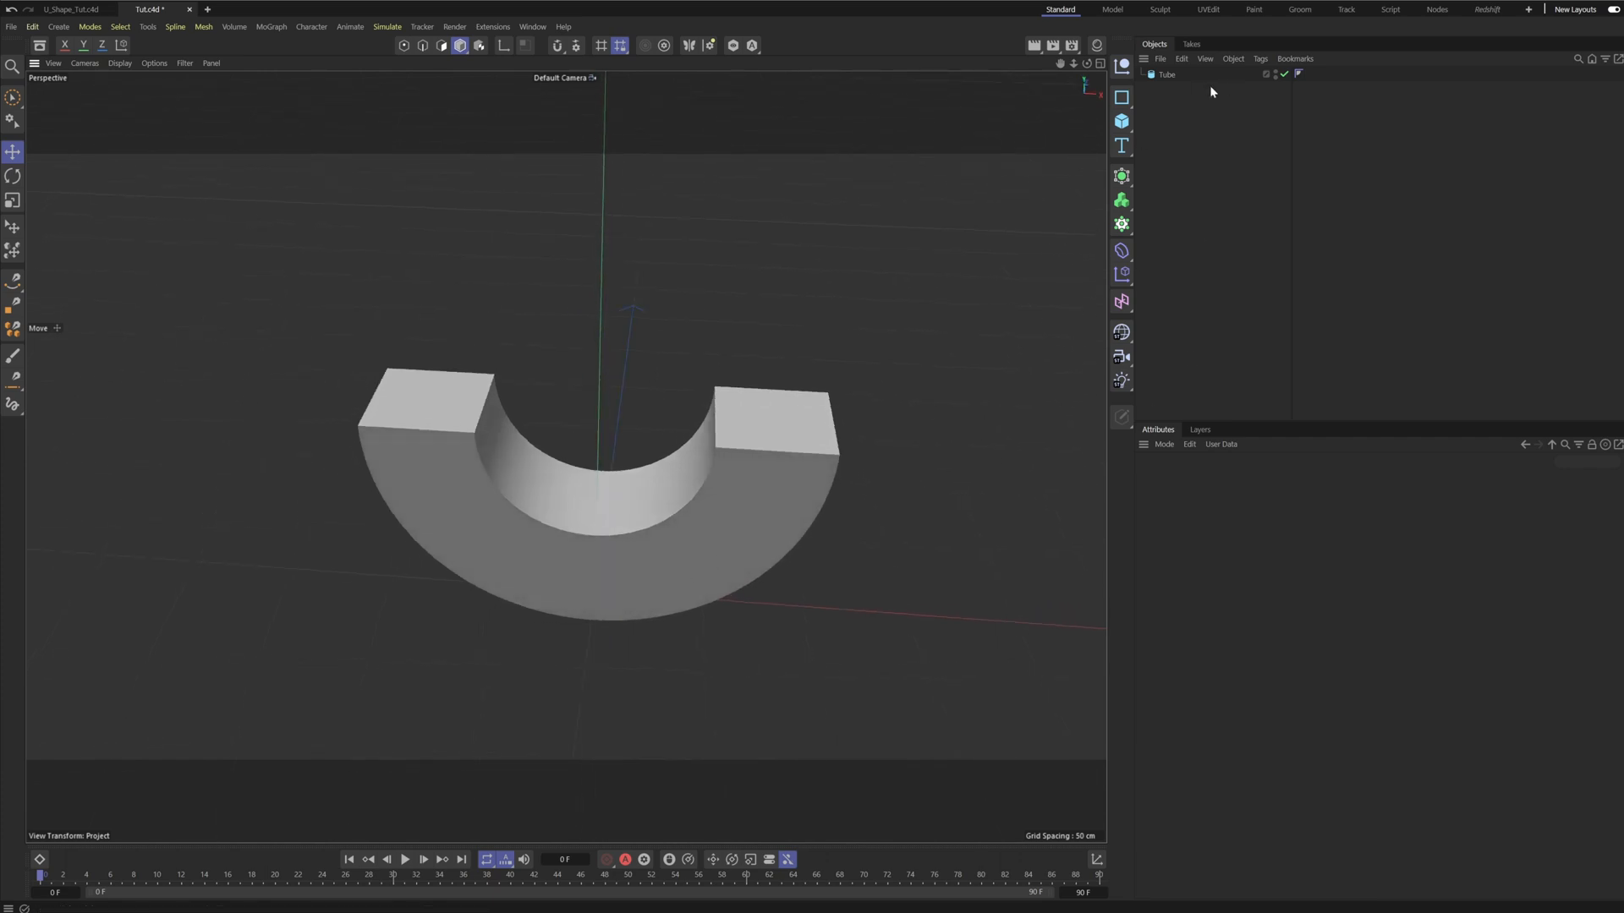
Add a null object at the world origin and make the tube its child.
{"action": "left_click", "coordinate": [1125, 74]}
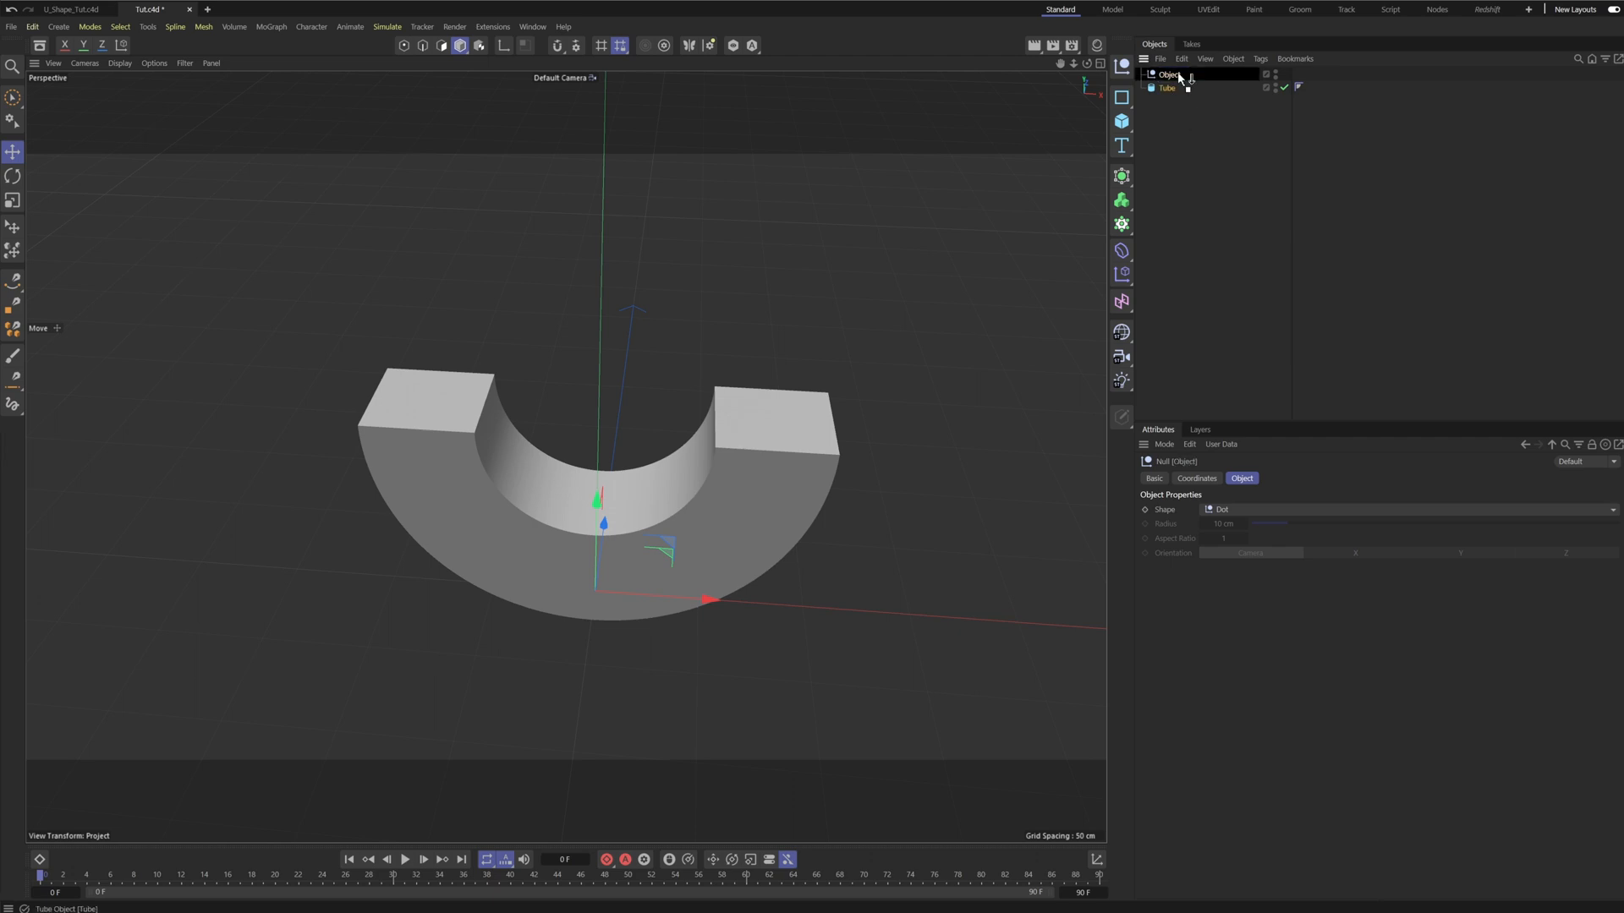
{"action": "left_click_drag", "start_coordinate": [1178, 76], "coordinate": [1180, 76]}
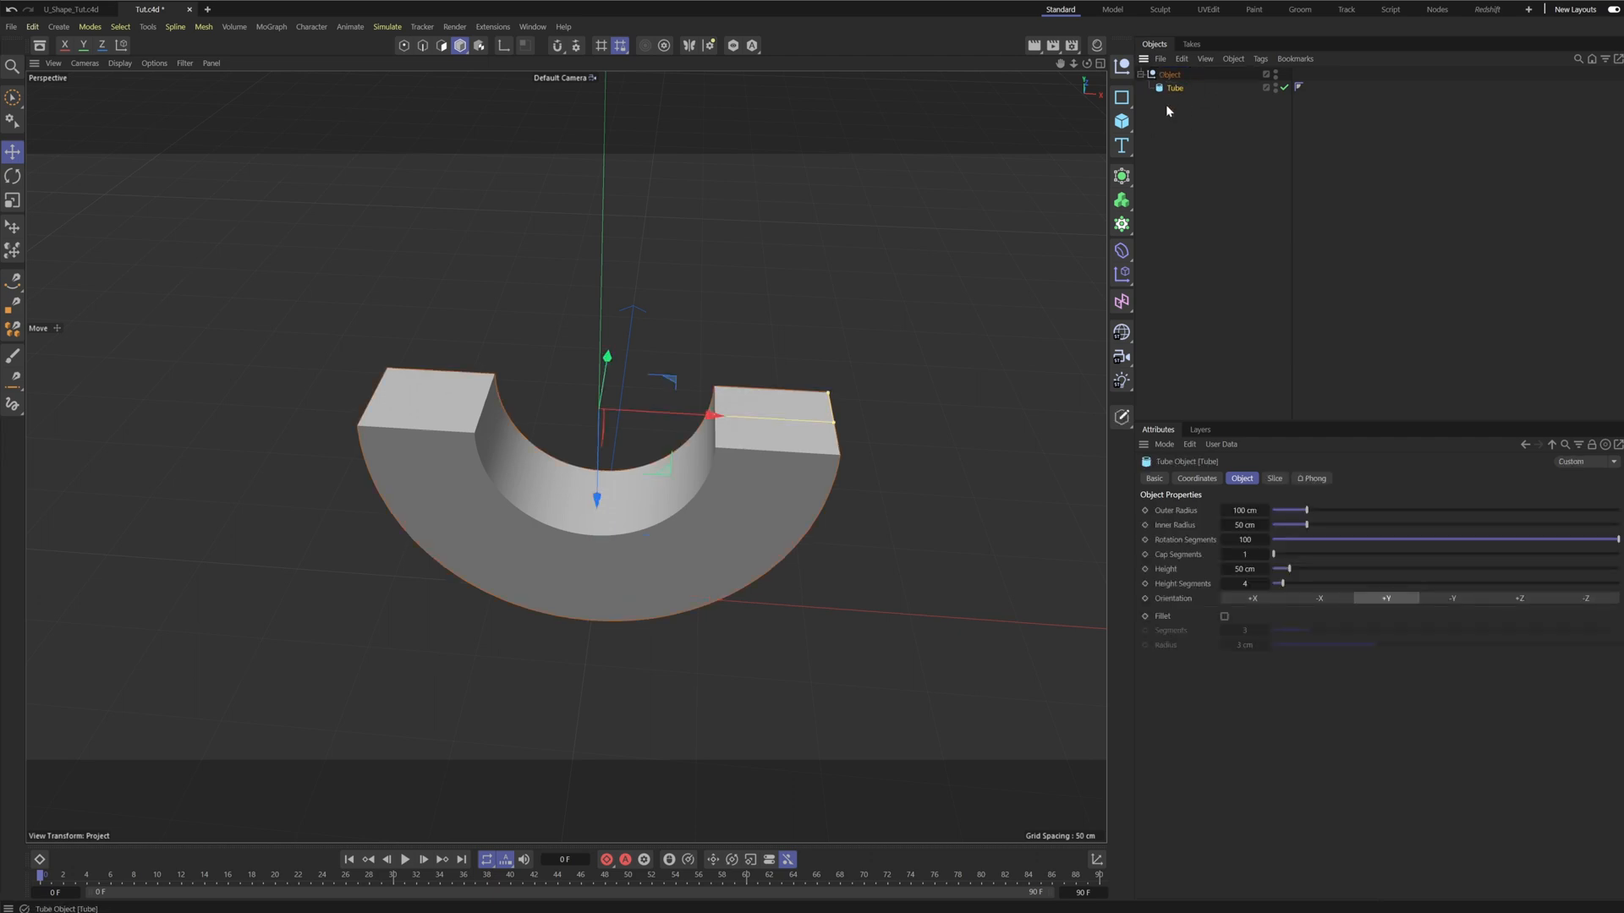
{"action": "left_click_drag", "start_coordinate": [879, 401], "coordinate": [943, 374], "text": "alt"}
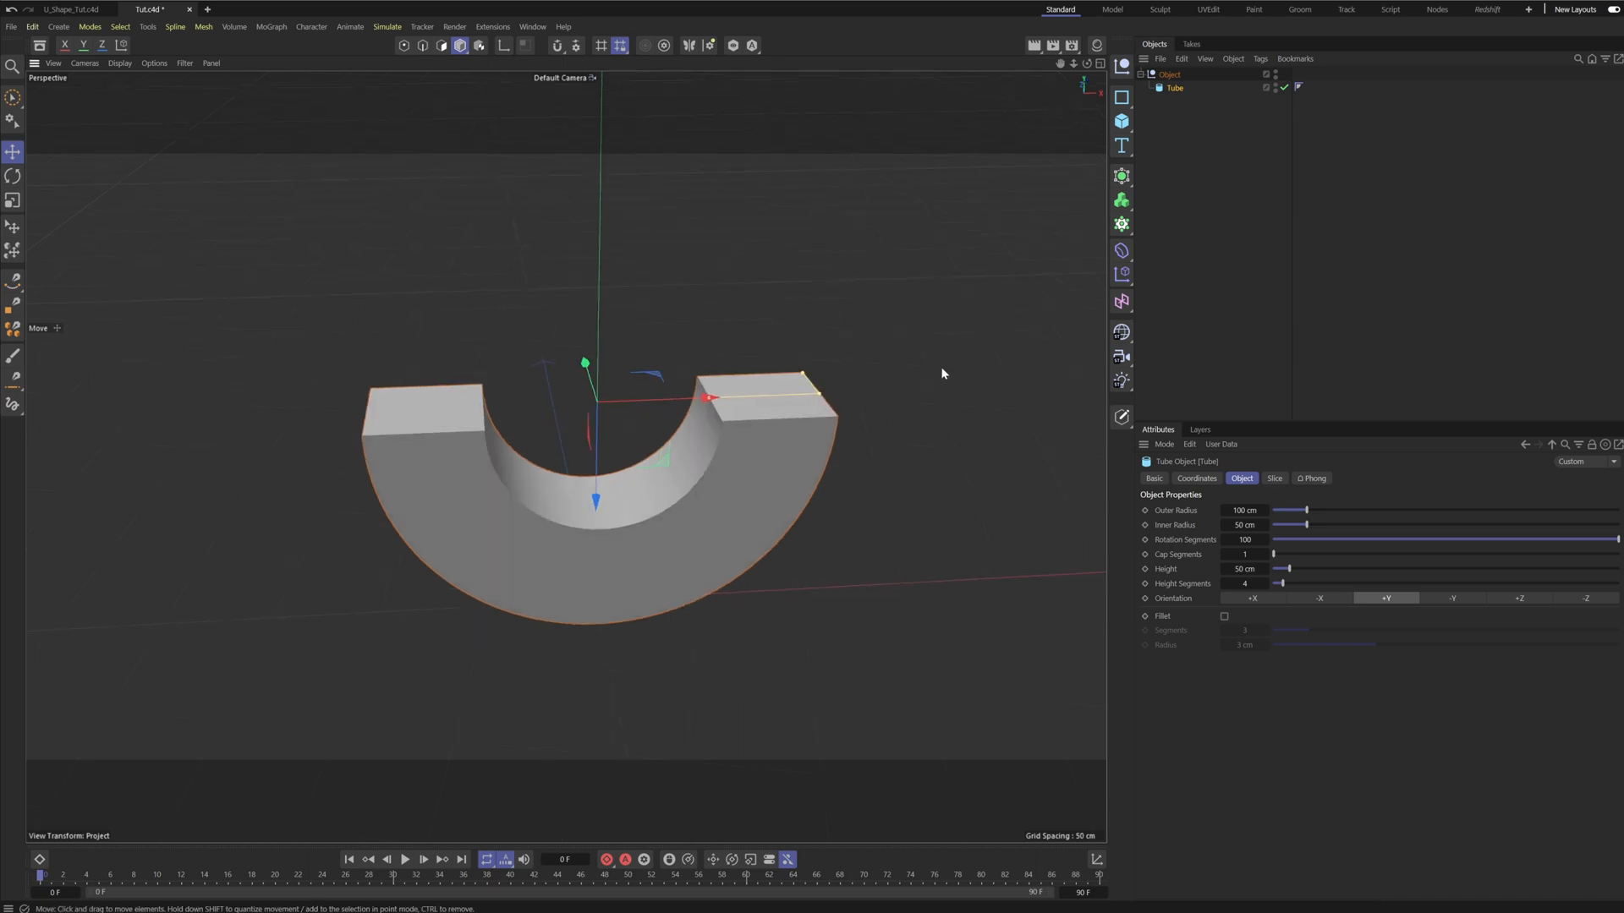
Add a Formula effector to the scene.
{"action": "left_click", "coordinate": [1251, 179]}
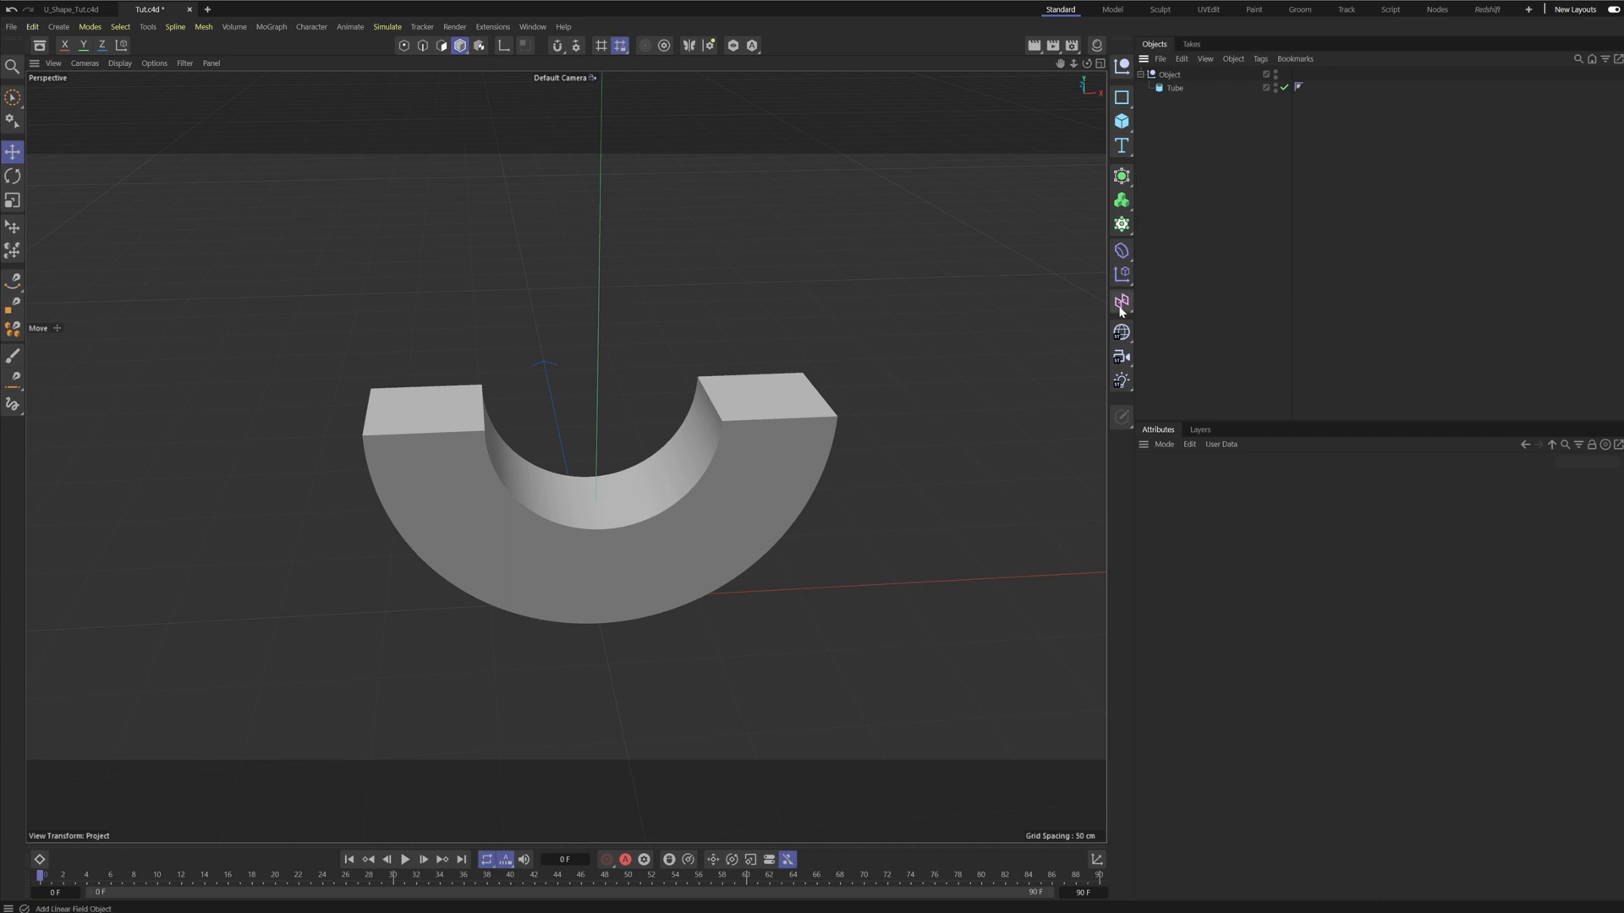
{"action": "left_click", "coordinate": [1120, 279]}
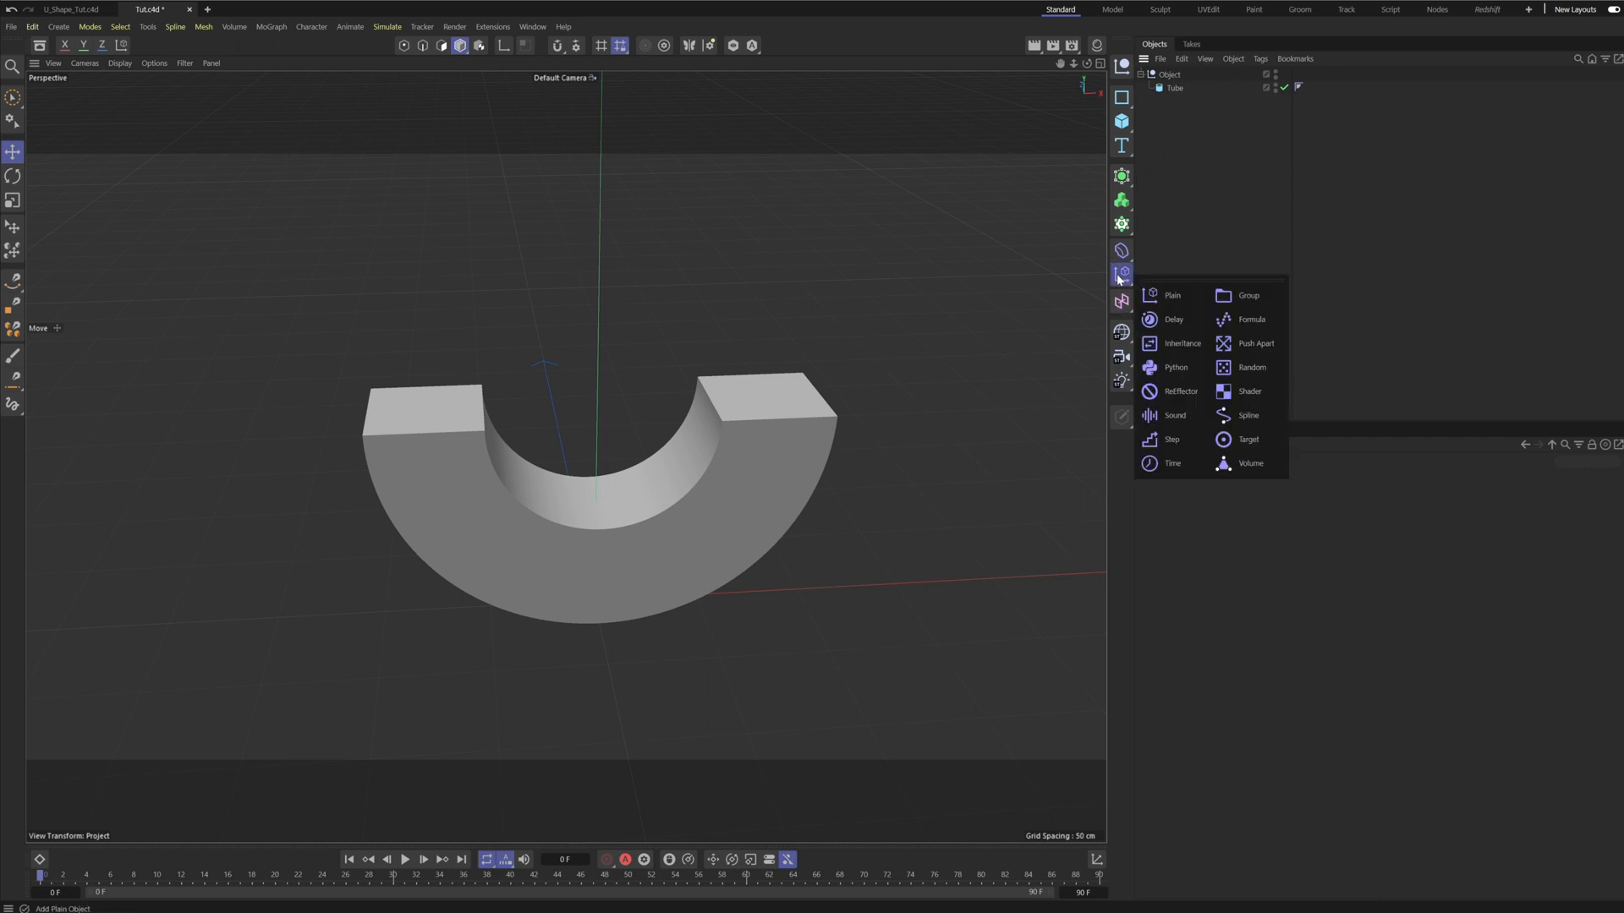
{"action": "left_click", "coordinate": [1250, 322]}
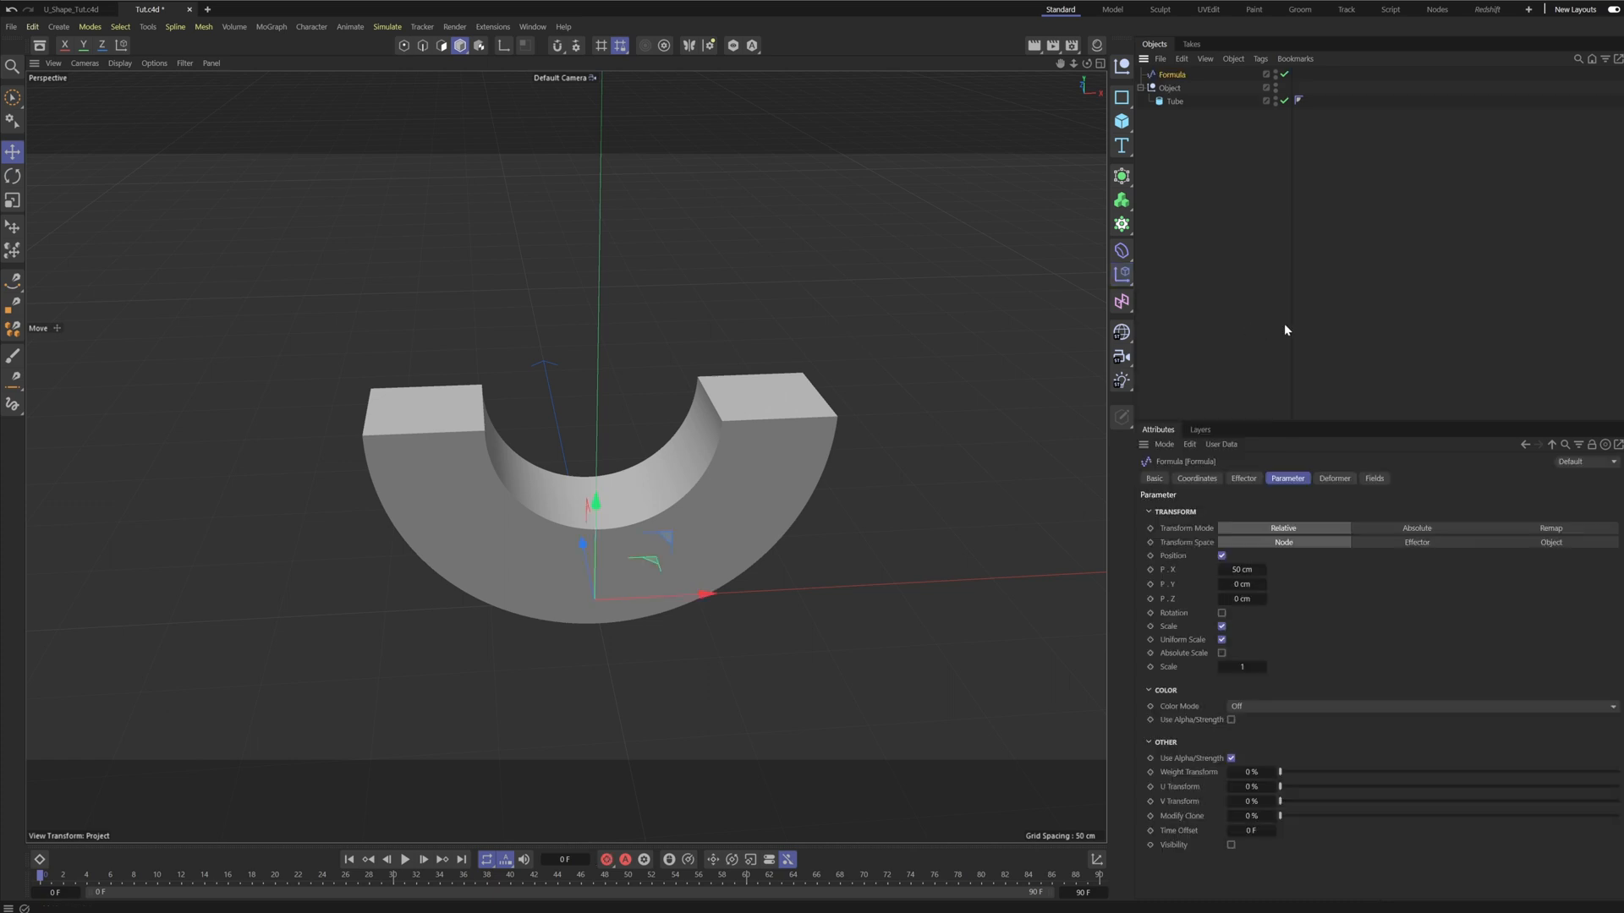
{"action": "left_click", "coordinate": [1128, 278]}
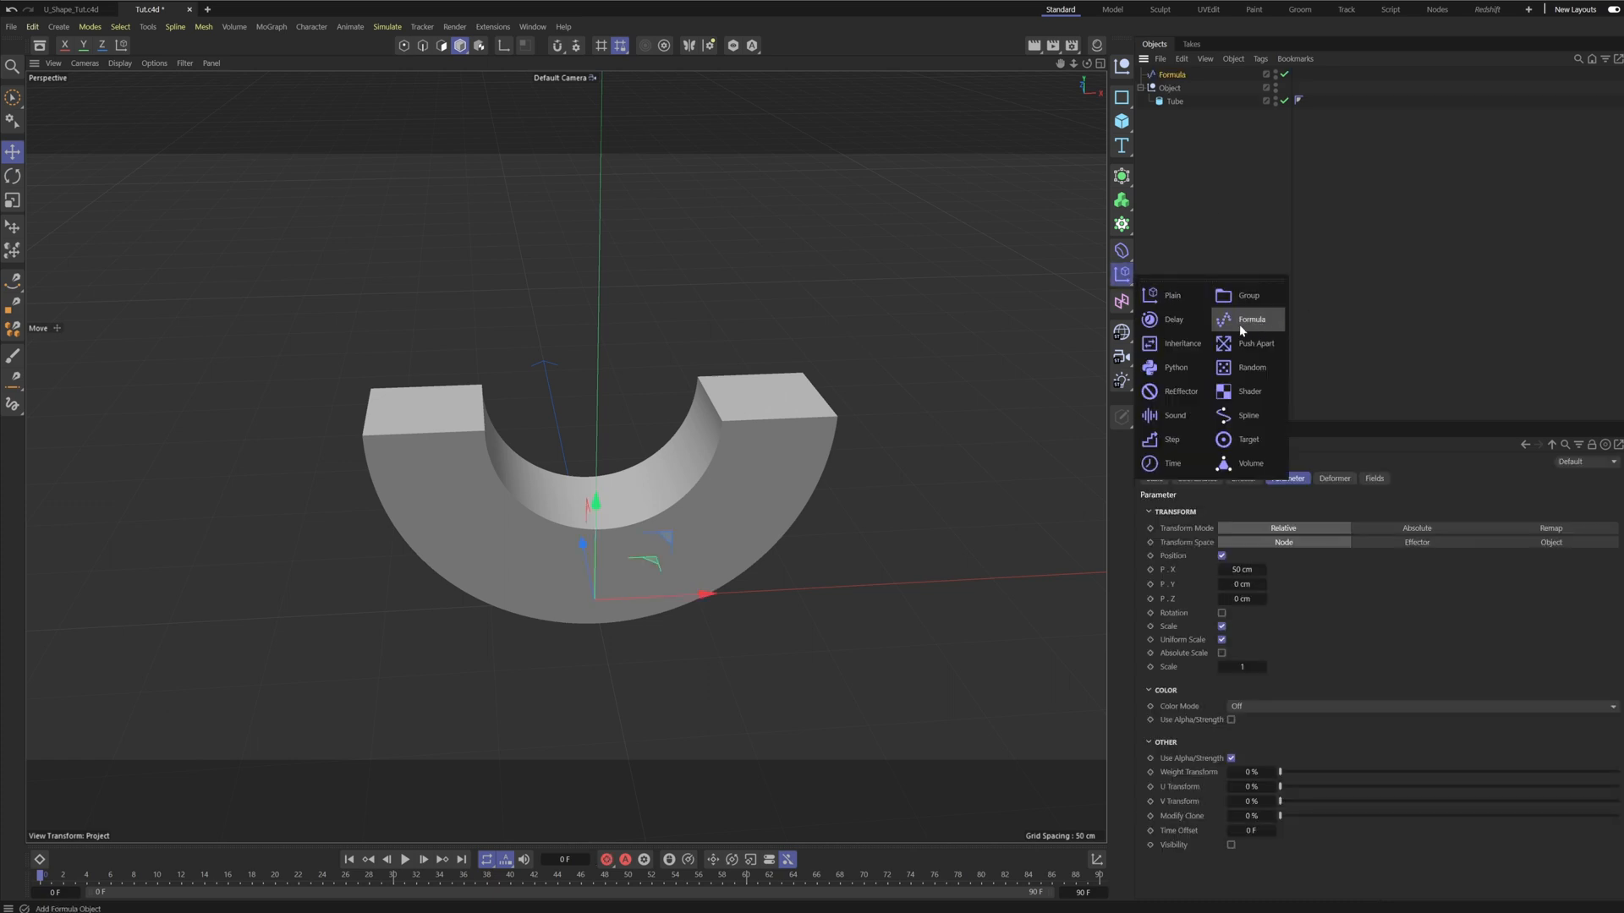
{"action": "left_click", "coordinate": [1122, 251]}
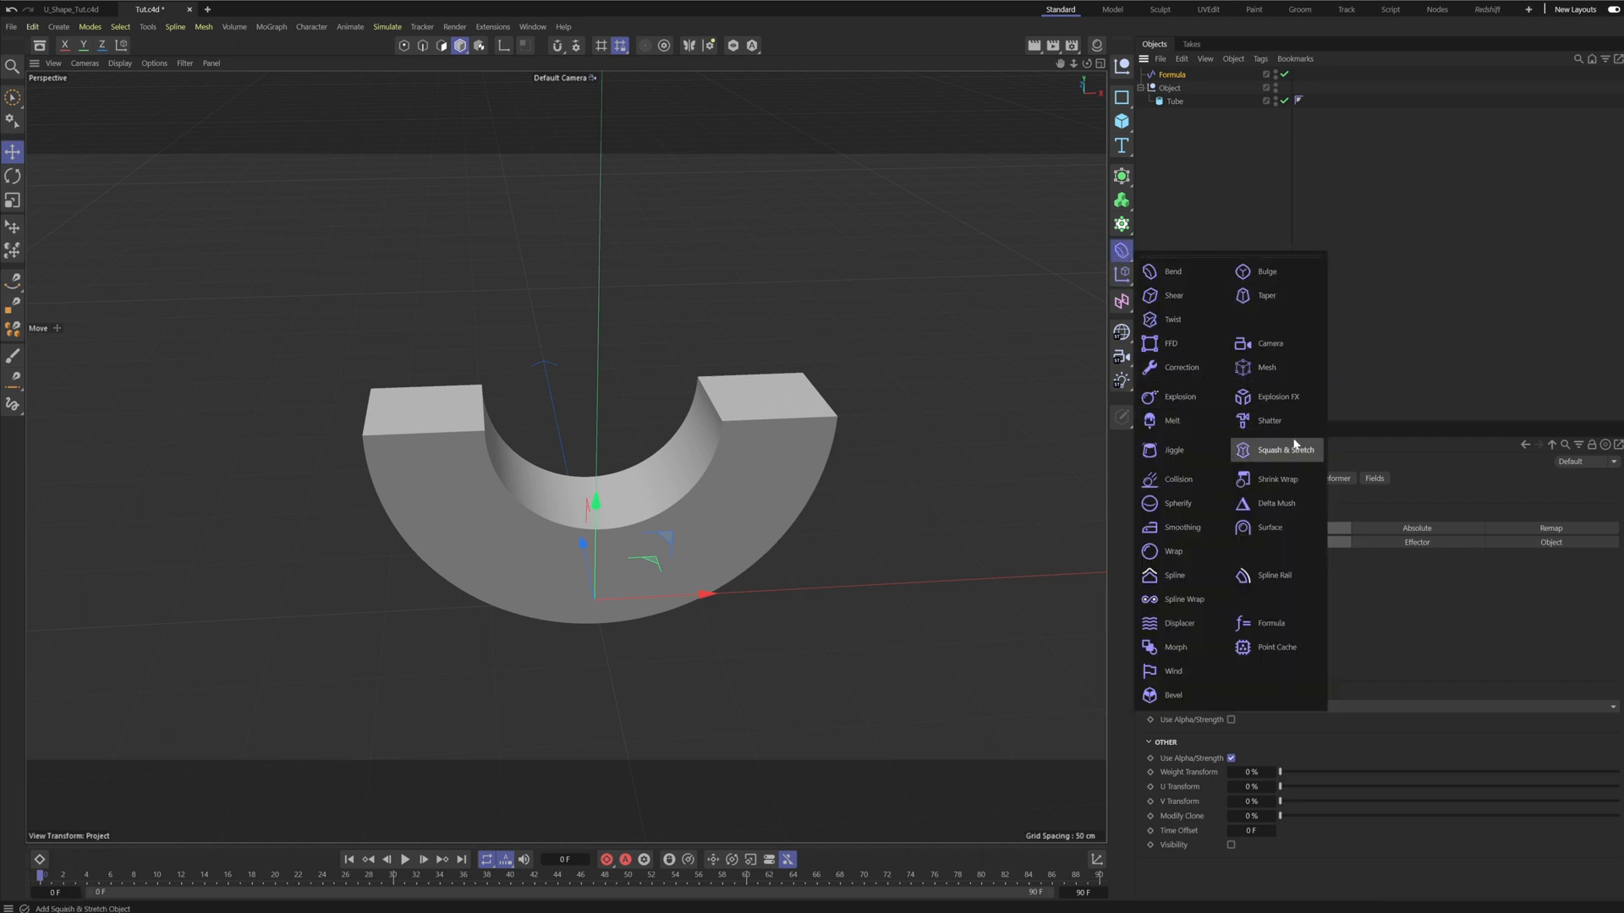
{"action": "key", "text": "Escape"}
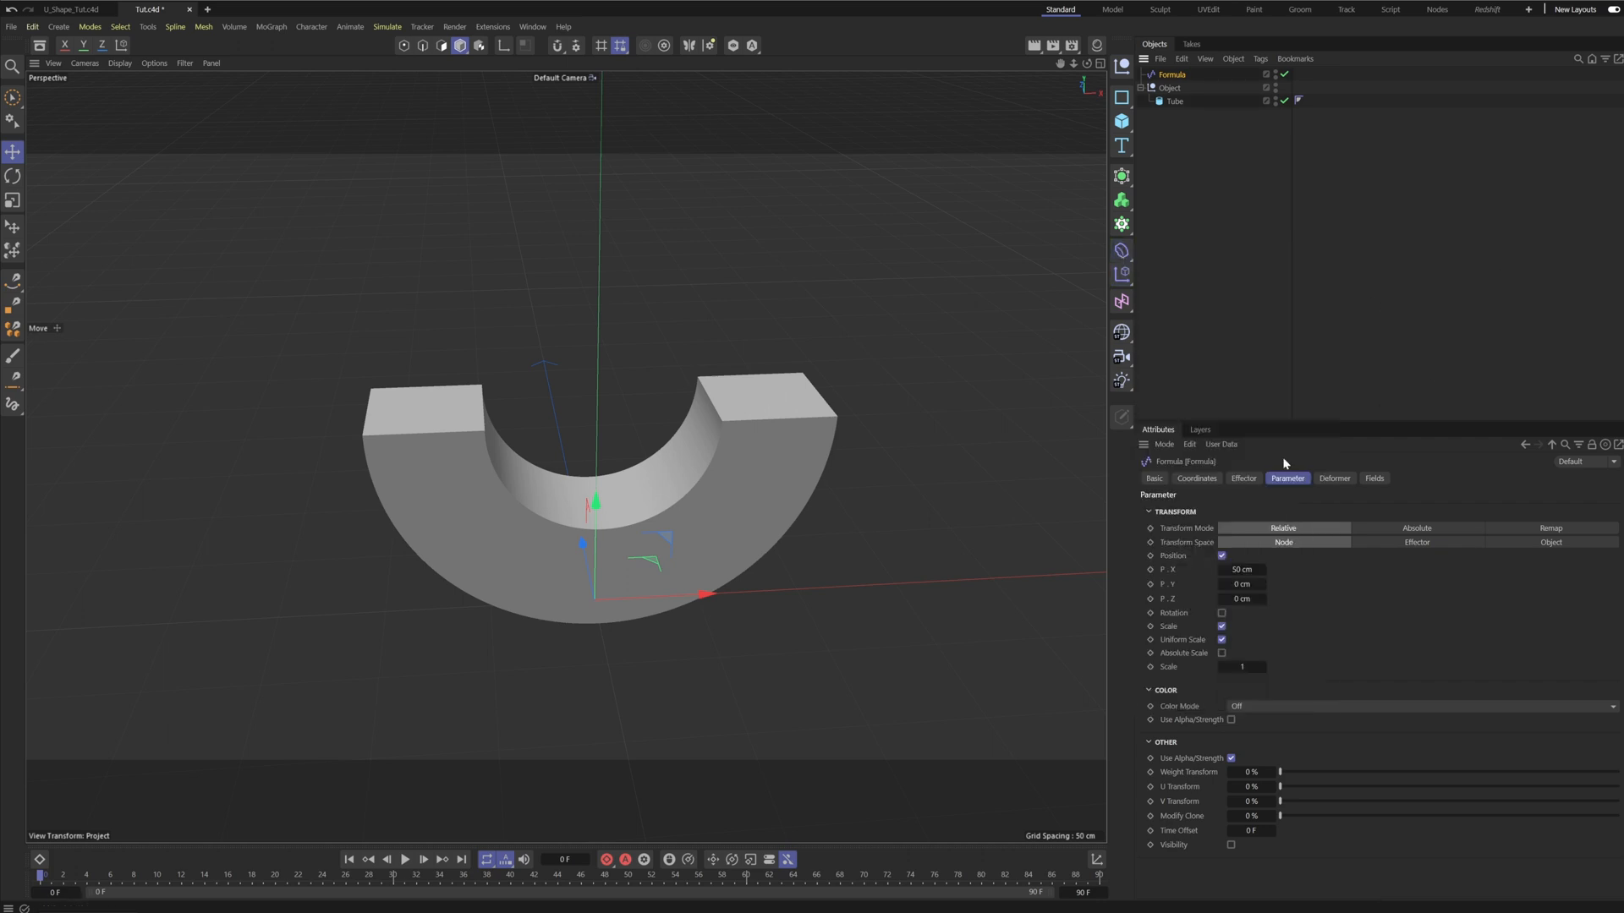
Set the Formula effector's deformation mode to Object.
{"action": "left_click", "coordinate": [1337, 479]}
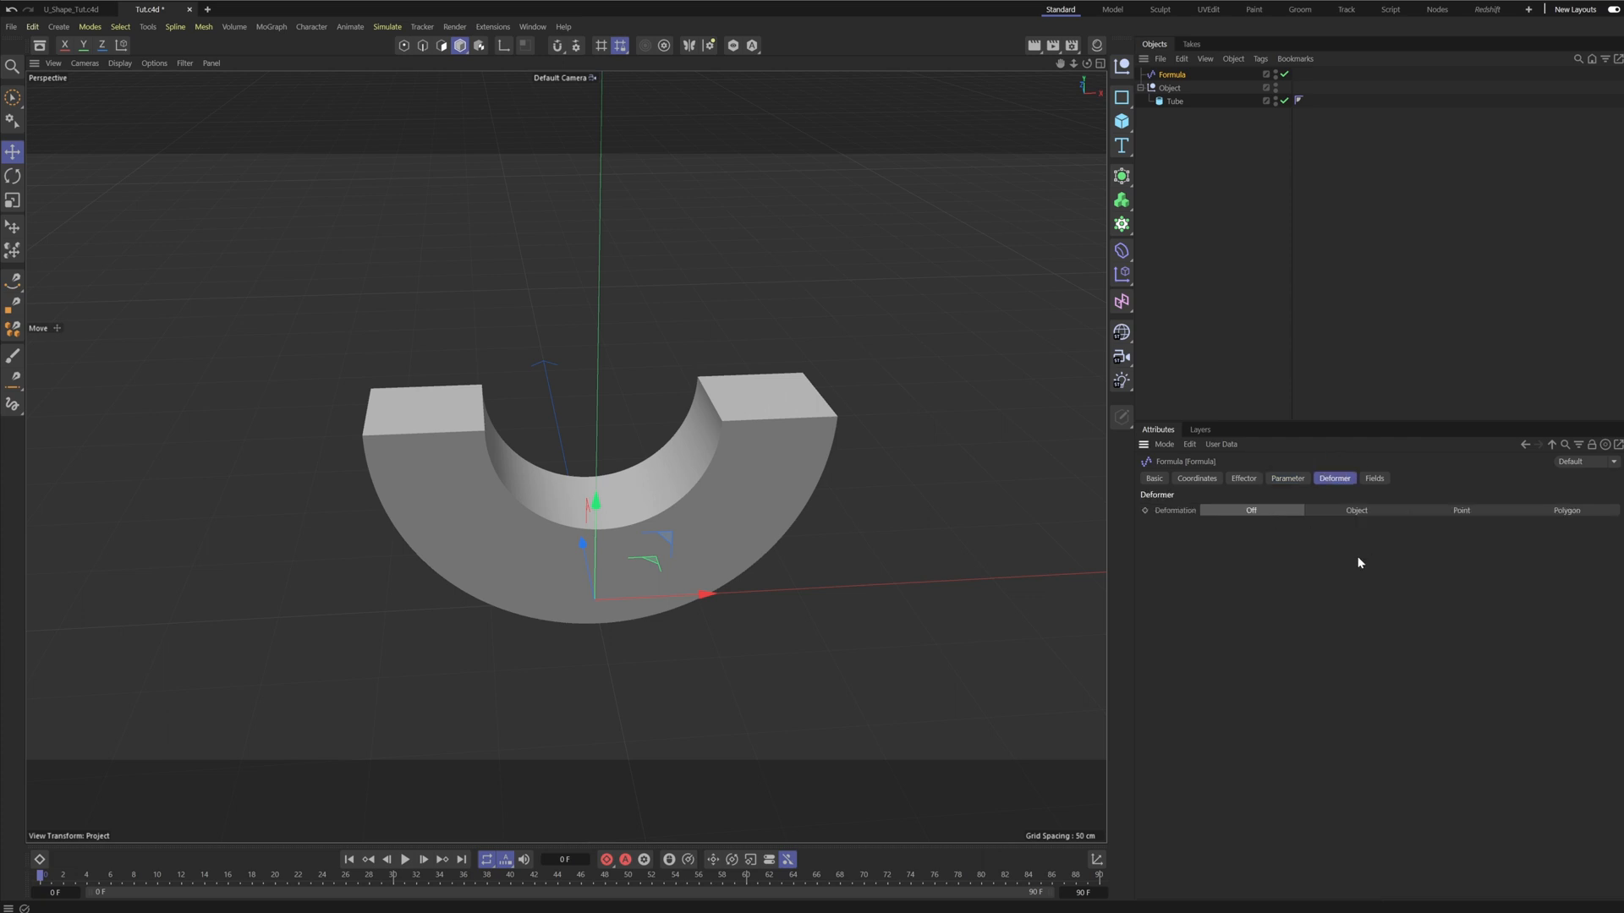
{"action": "left_click", "coordinate": [1346, 512]}
{"action": "left_click_drag", "start_coordinate": [587, 743], "coordinate": [584, 715], "text": "alt"}
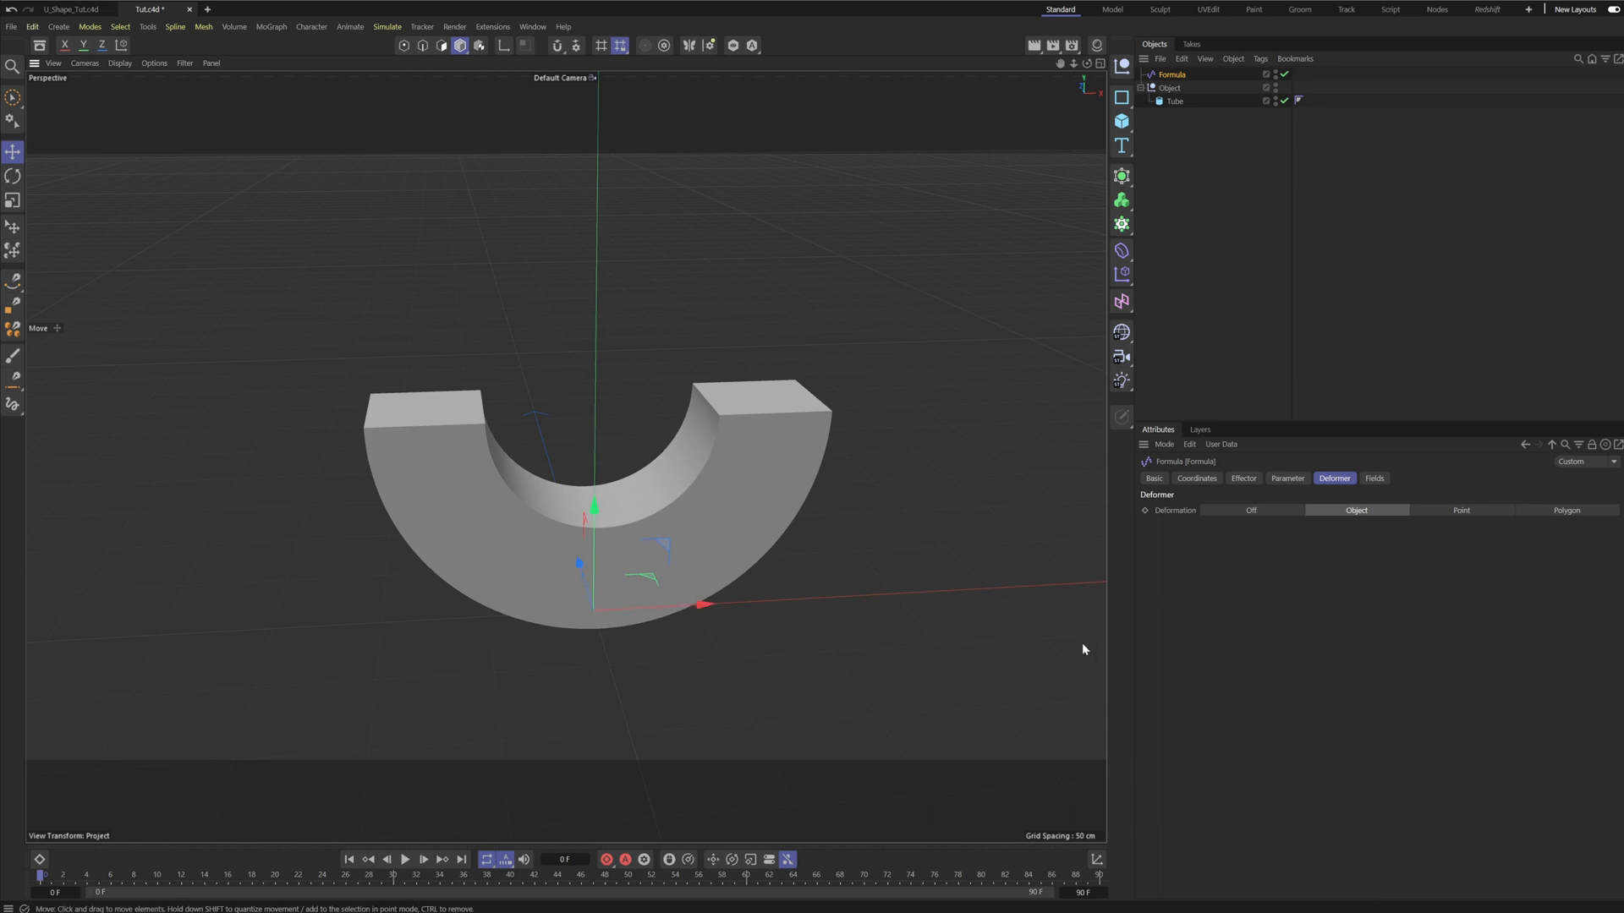
Nest the Formula effector under the tube, disable its position and scale, and enable rotation.
{"action": "left_click", "coordinate": [1287, 479]}
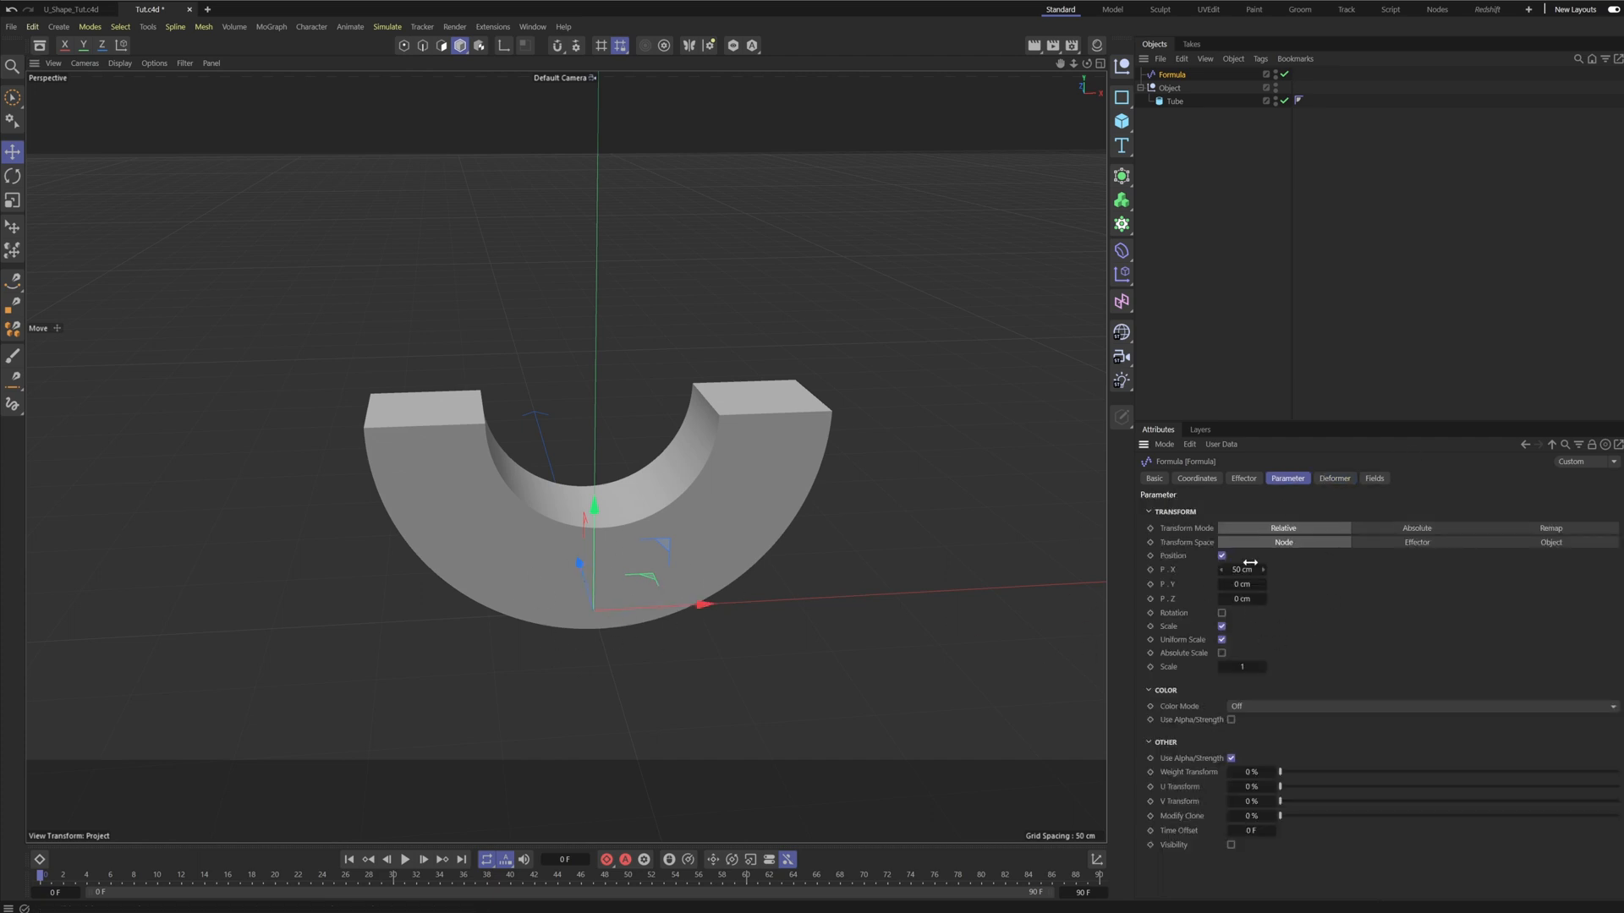
{"action": "left_click", "coordinate": [1221, 556]}
{"action": "left_click", "coordinate": [1221, 583]}
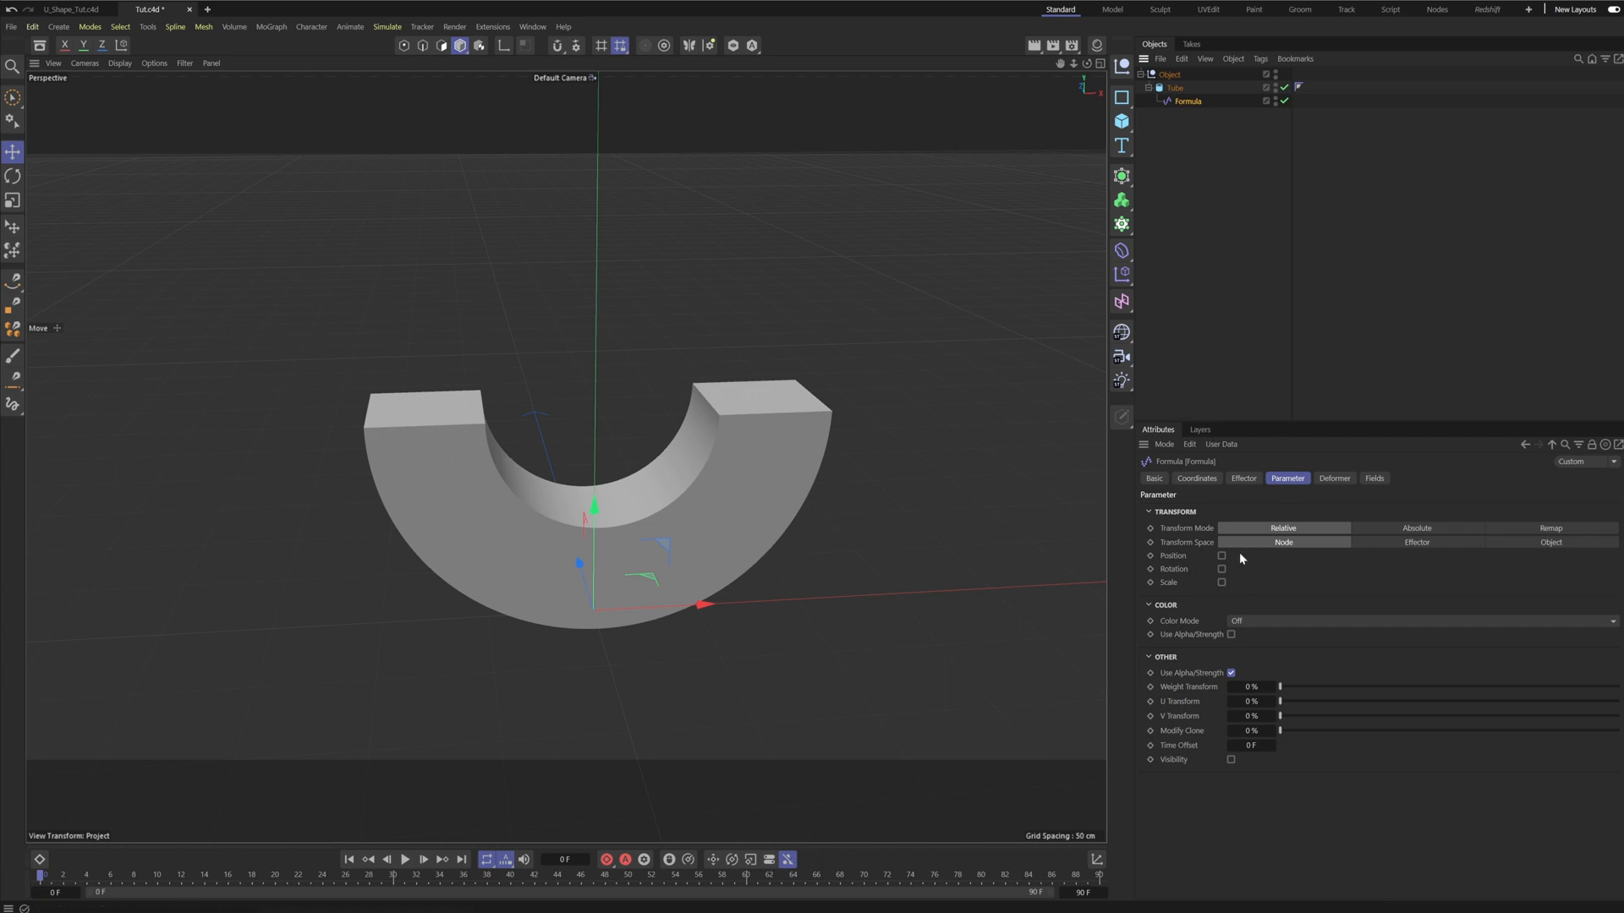
{"action": "left_click", "coordinate": [1221, 569]}
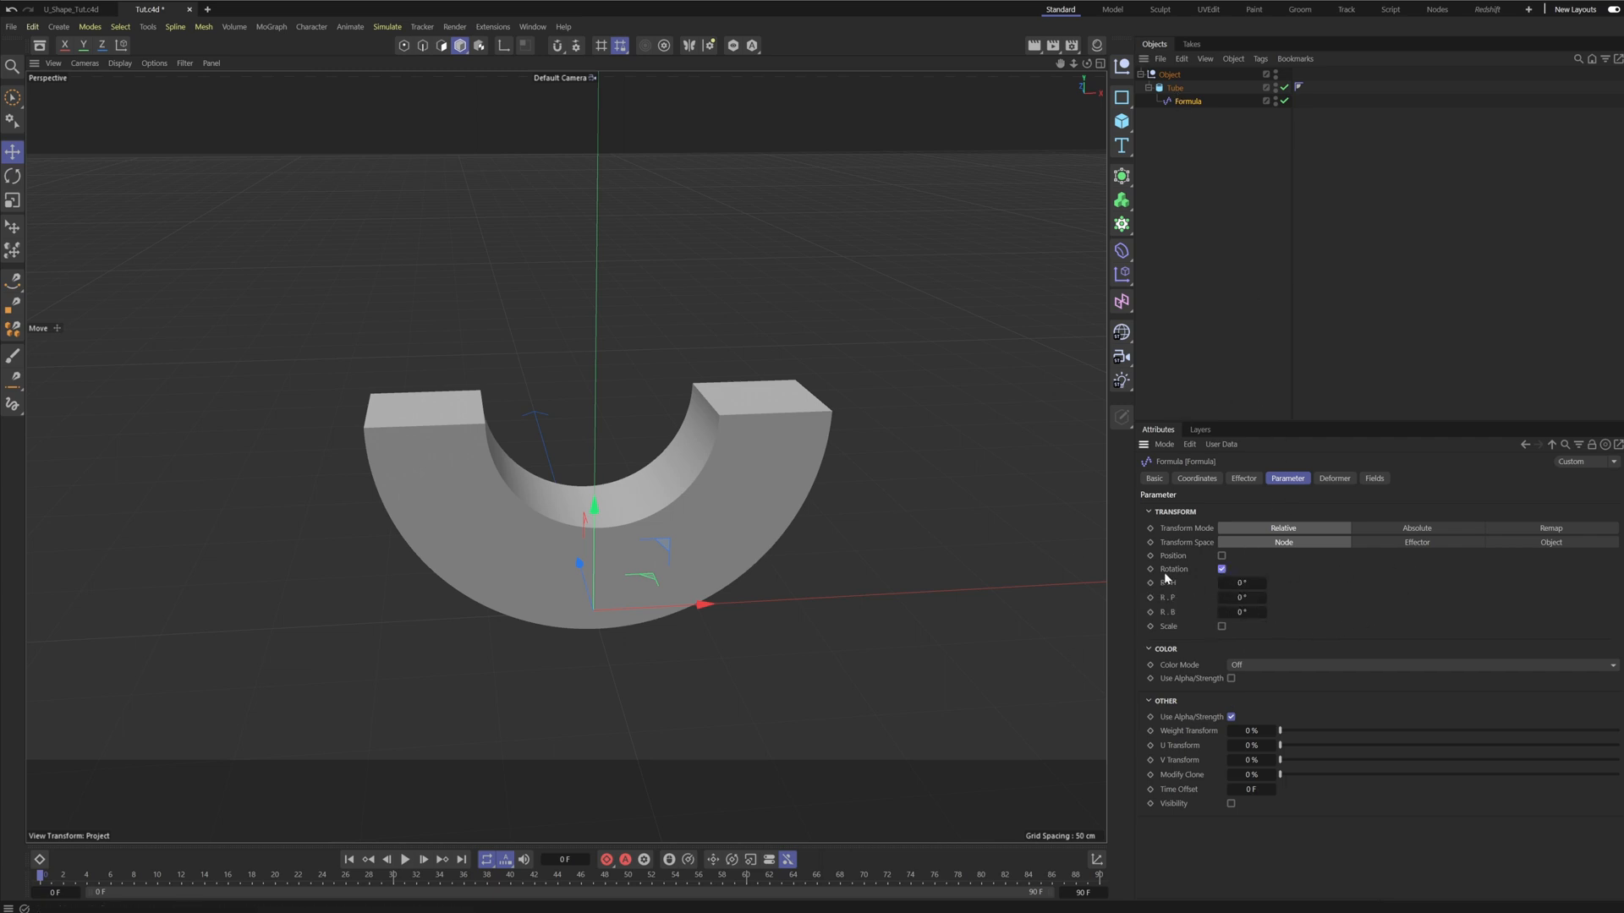
Play the animation and set the Formula effector's heading rotation (R.H) to 50°.
{"action": "left_click", "coordinate": [405, 859]}
{"action": "left_click_drag", "start_coordinate": [702, 493], "coordinate": [856, 439], "text": "alt"}
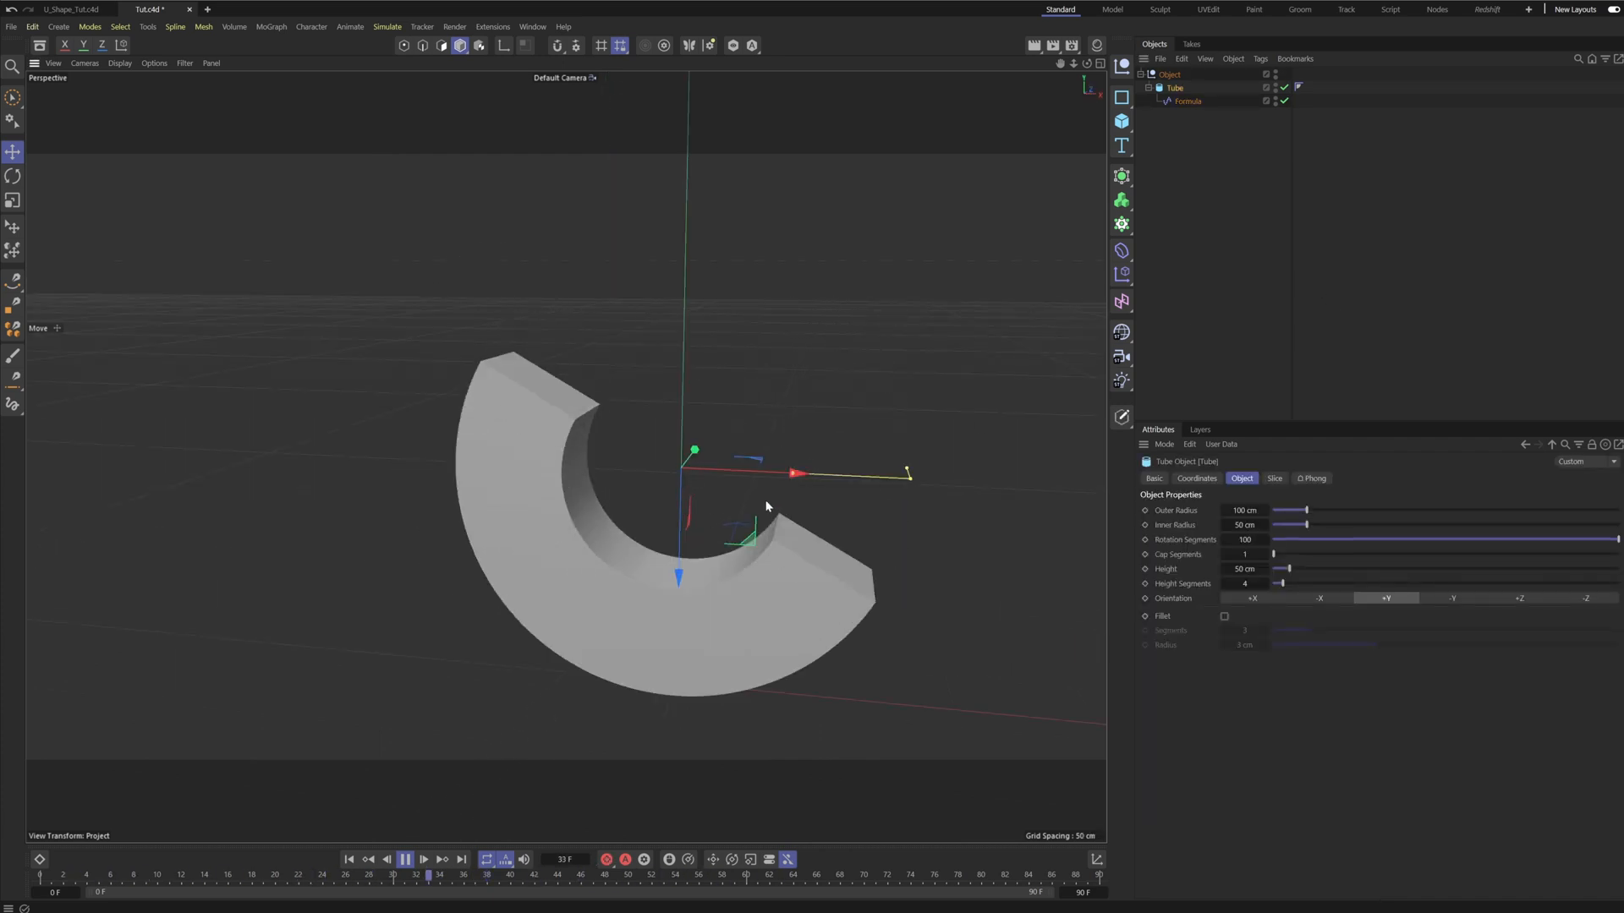
{"action": "left_click_drag", "start_coordinate": [701, 480], "coordinate": [720, 477], "text": "alt"}
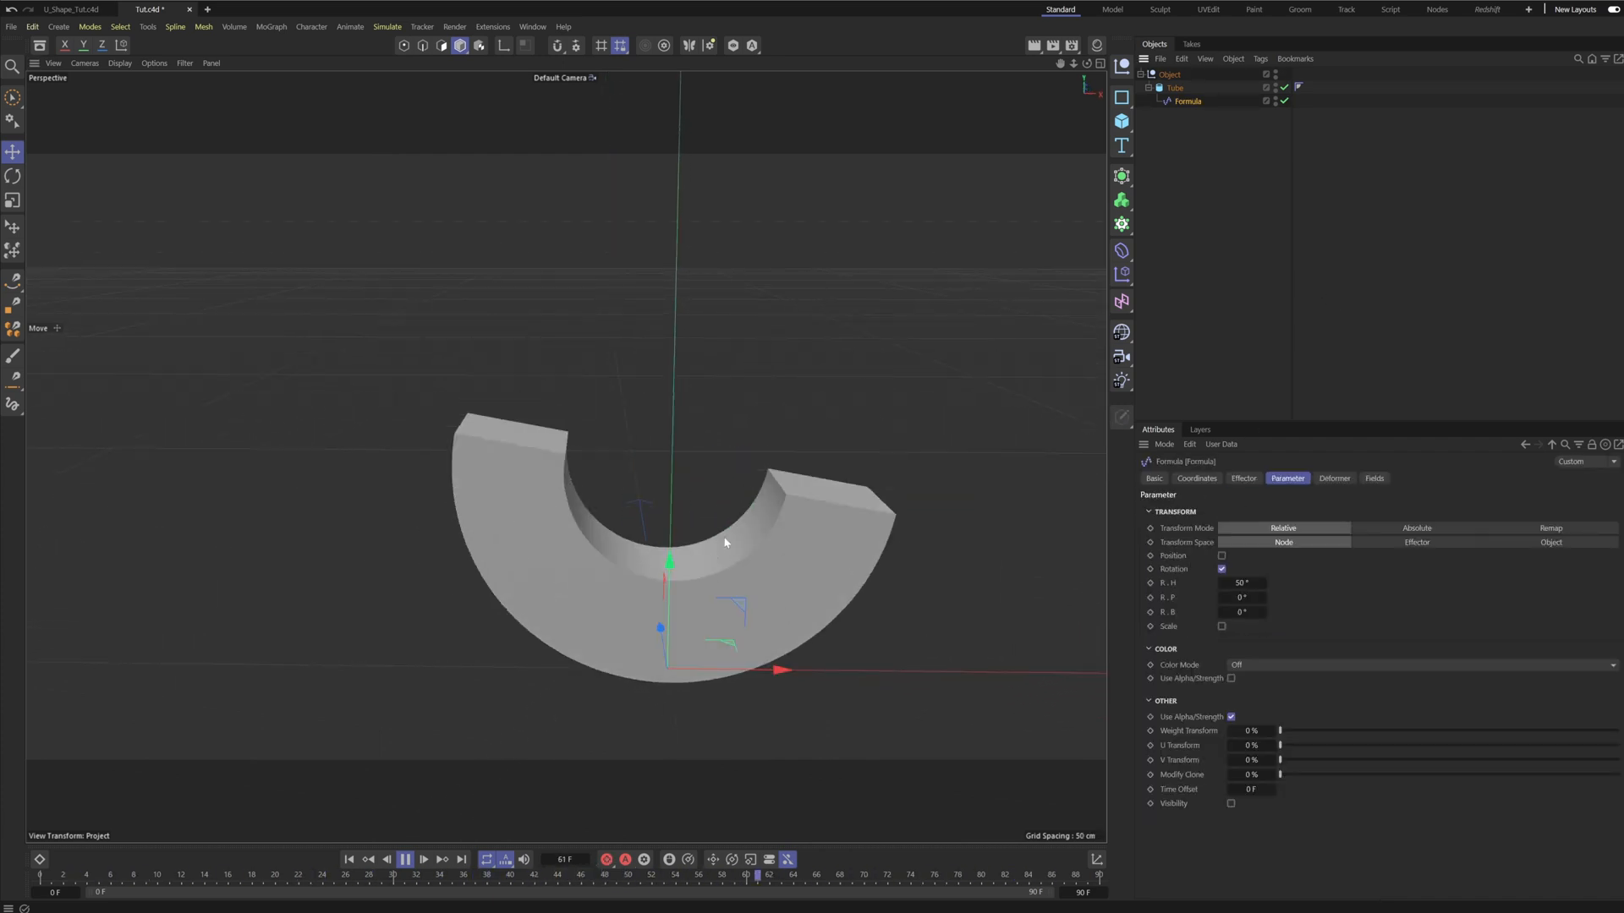
{"action": "left_click_drag", "start_coordinate": [725, 543], "coordinate": [724, 540], "text": "alt"}
Slow the rocking by setting the Formula effector's Project Time variable to 0.4.
{"action": "left_click", "coordinate": [1254, 479]}
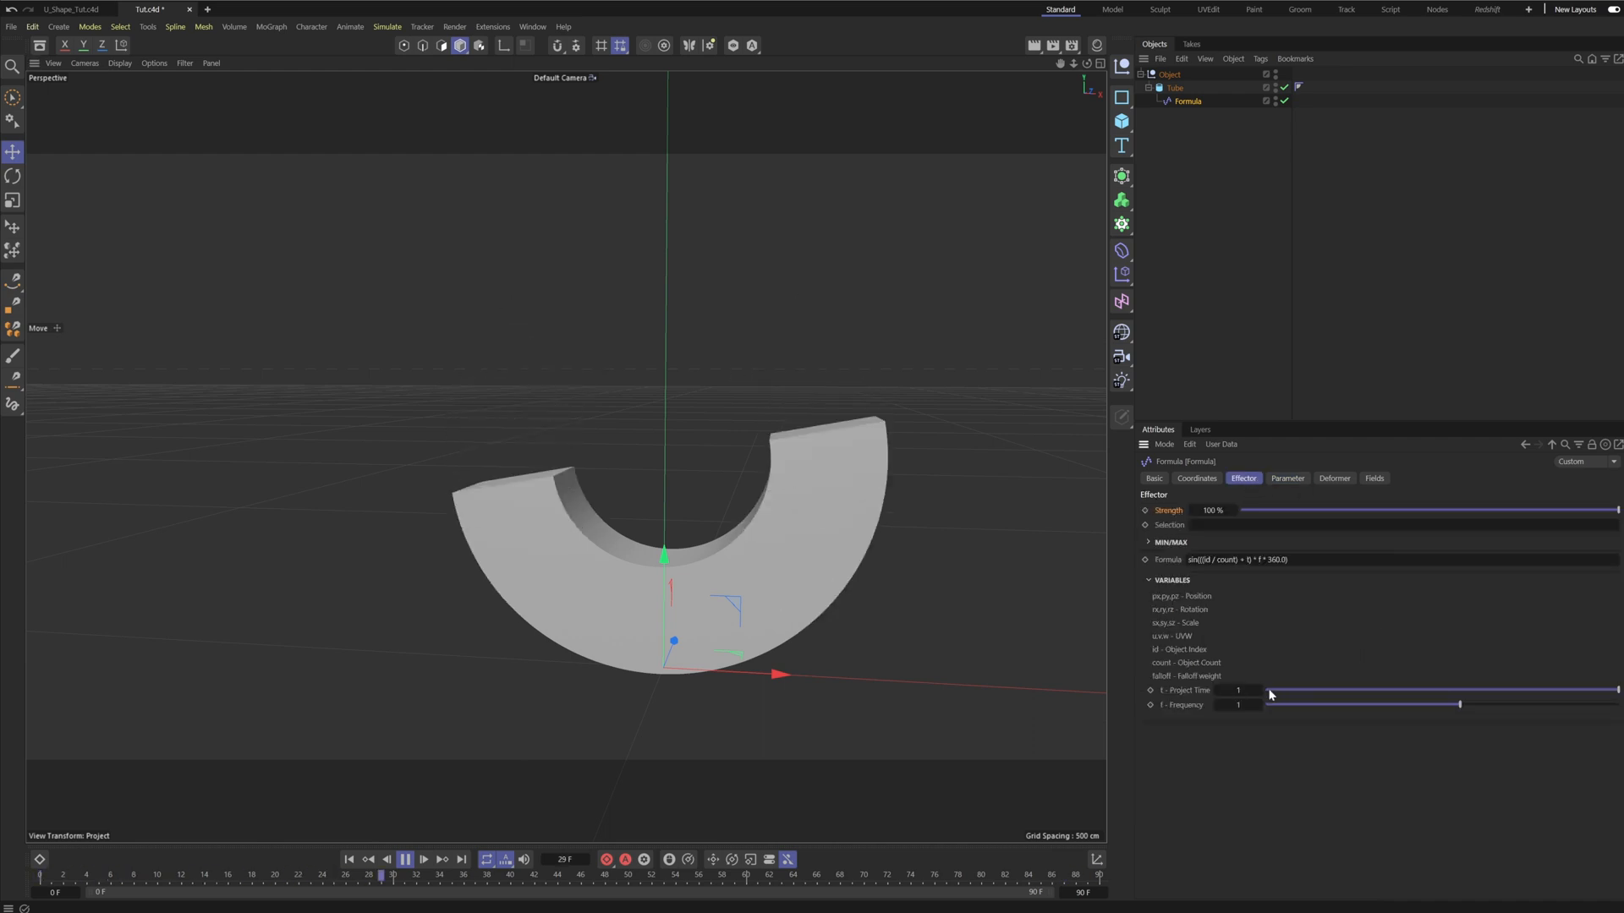
{"action": "double_click", "coordinate": [1240, 691]}
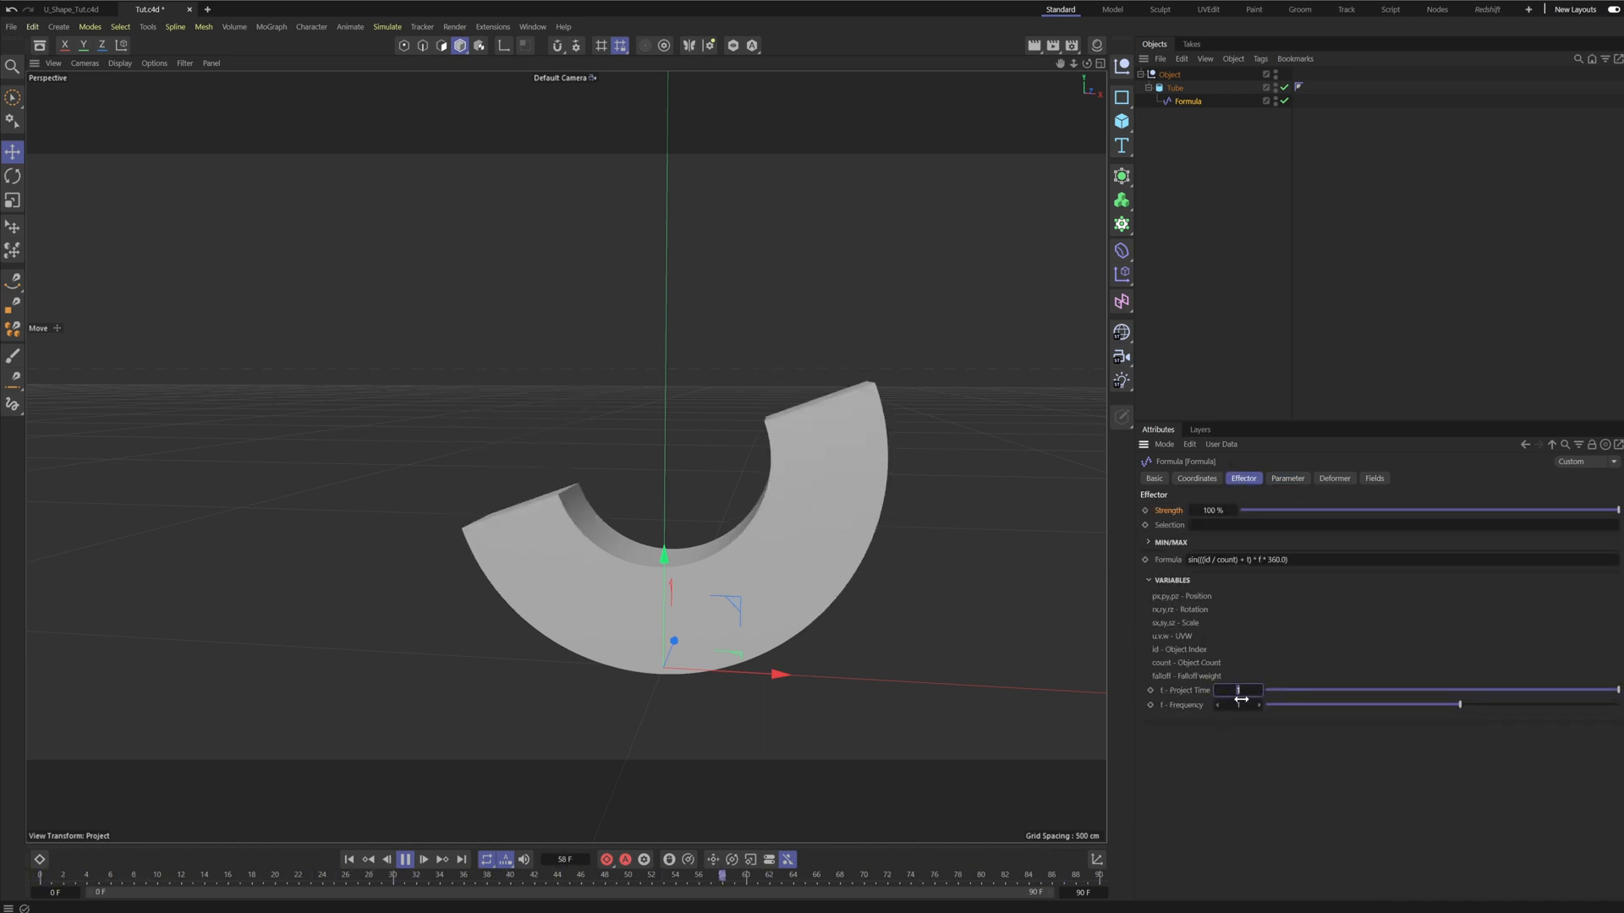
{"action": "type", "text": "0.4"}
{"action": "key", "text": "Return"}
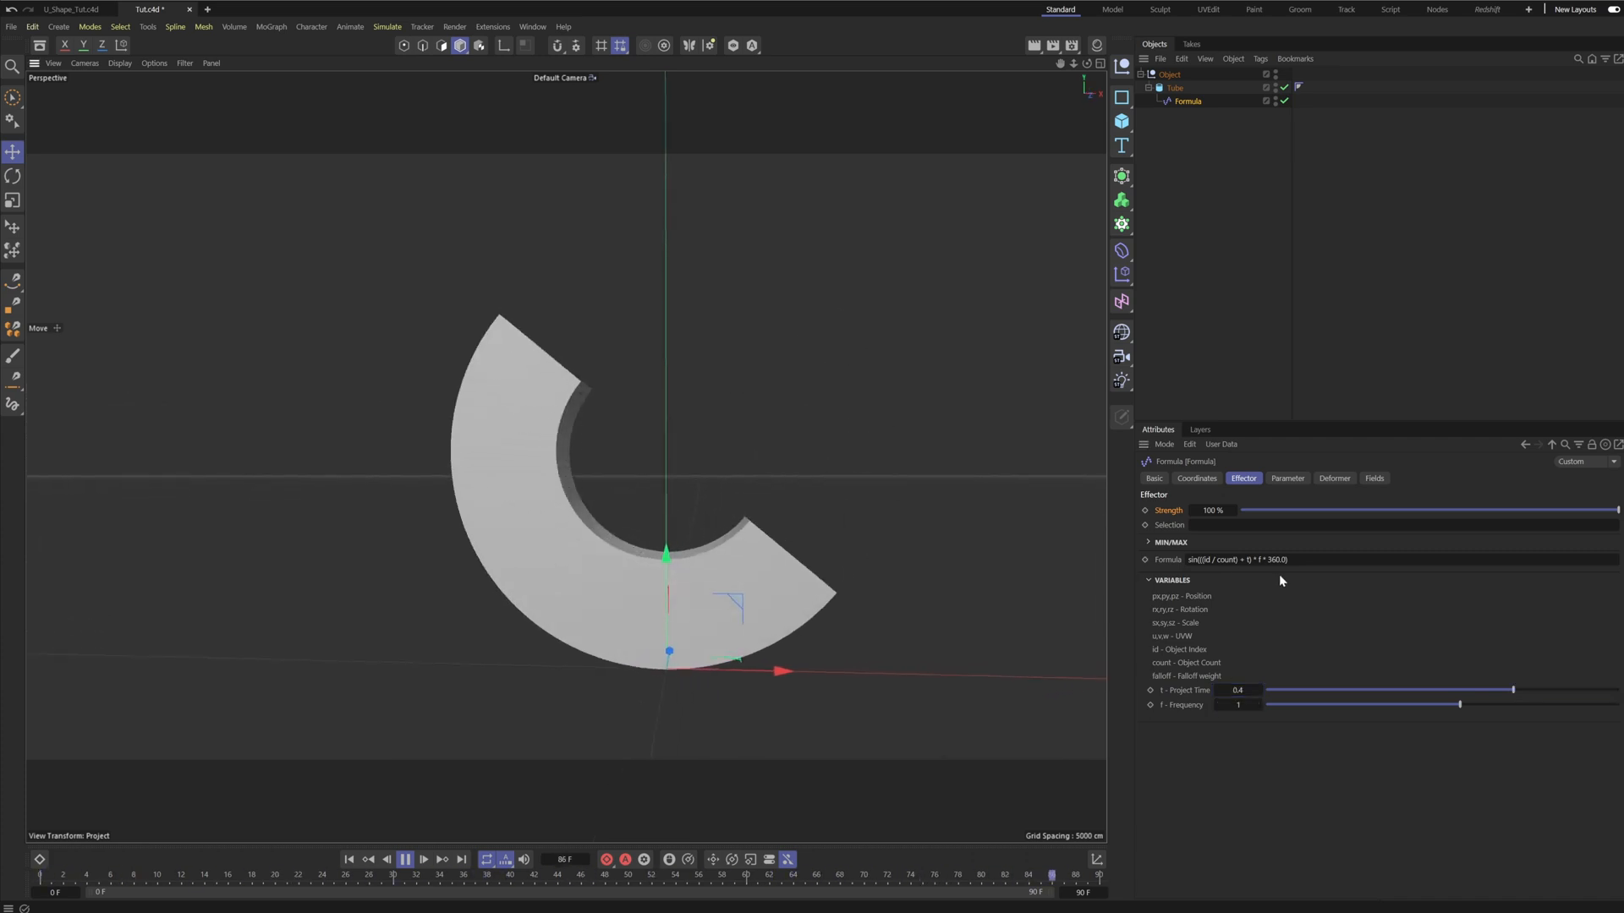
Enable position on the Formula effector and set its X offset (P.X) to 100 cm.
{"action": "left_click", "coordinate": [1288, 479]}
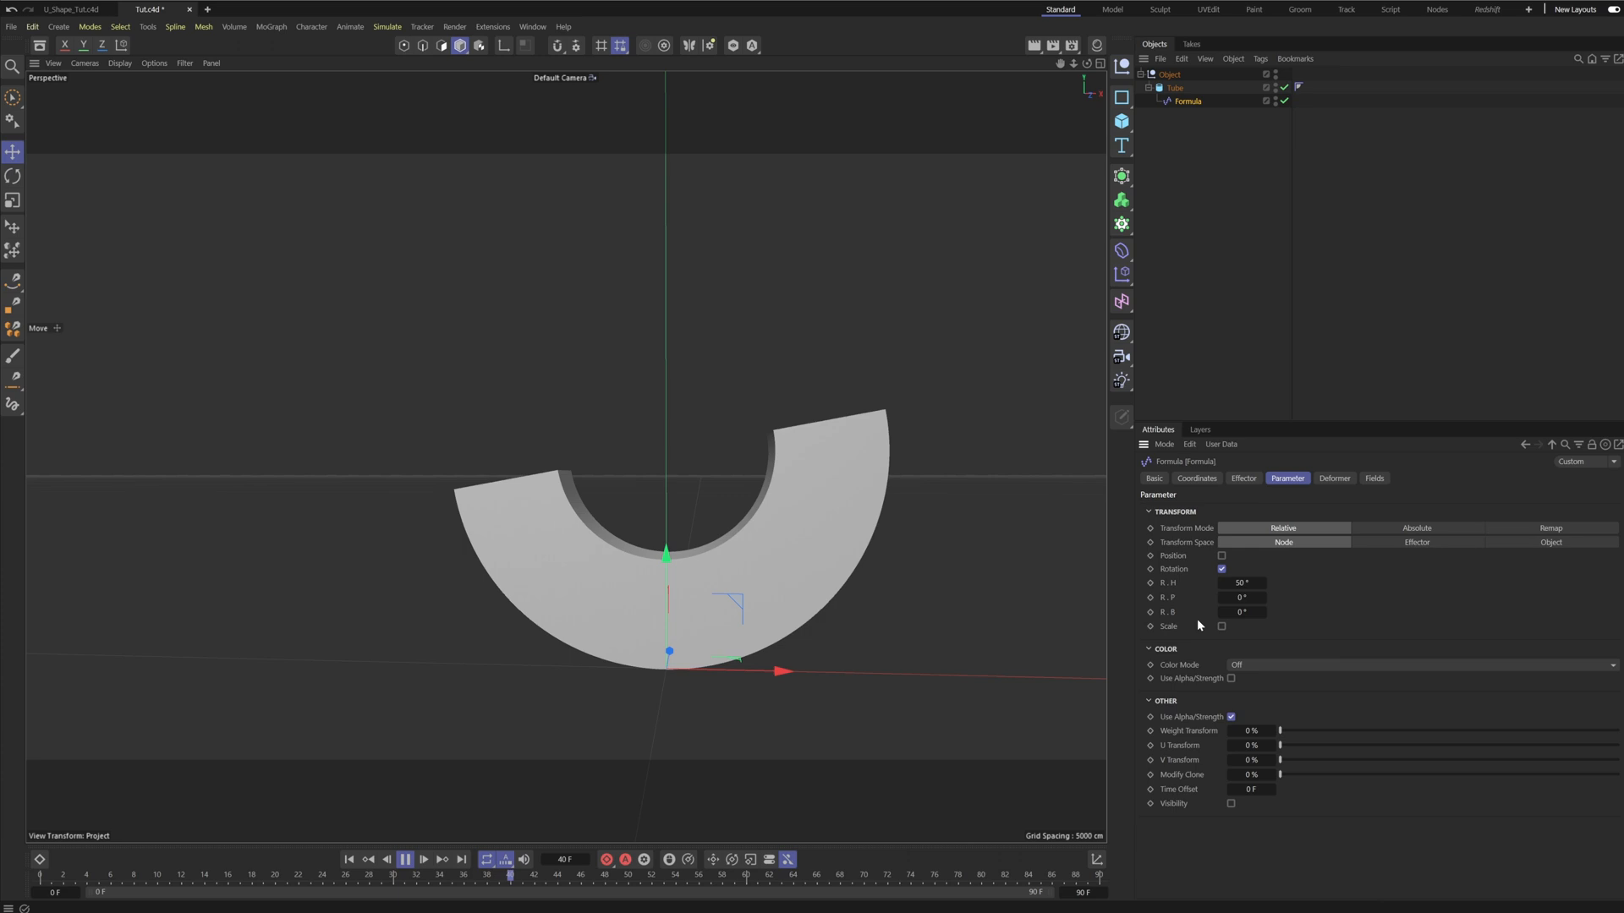
{"action": "left_click", "coordinate": [1221, 556]}
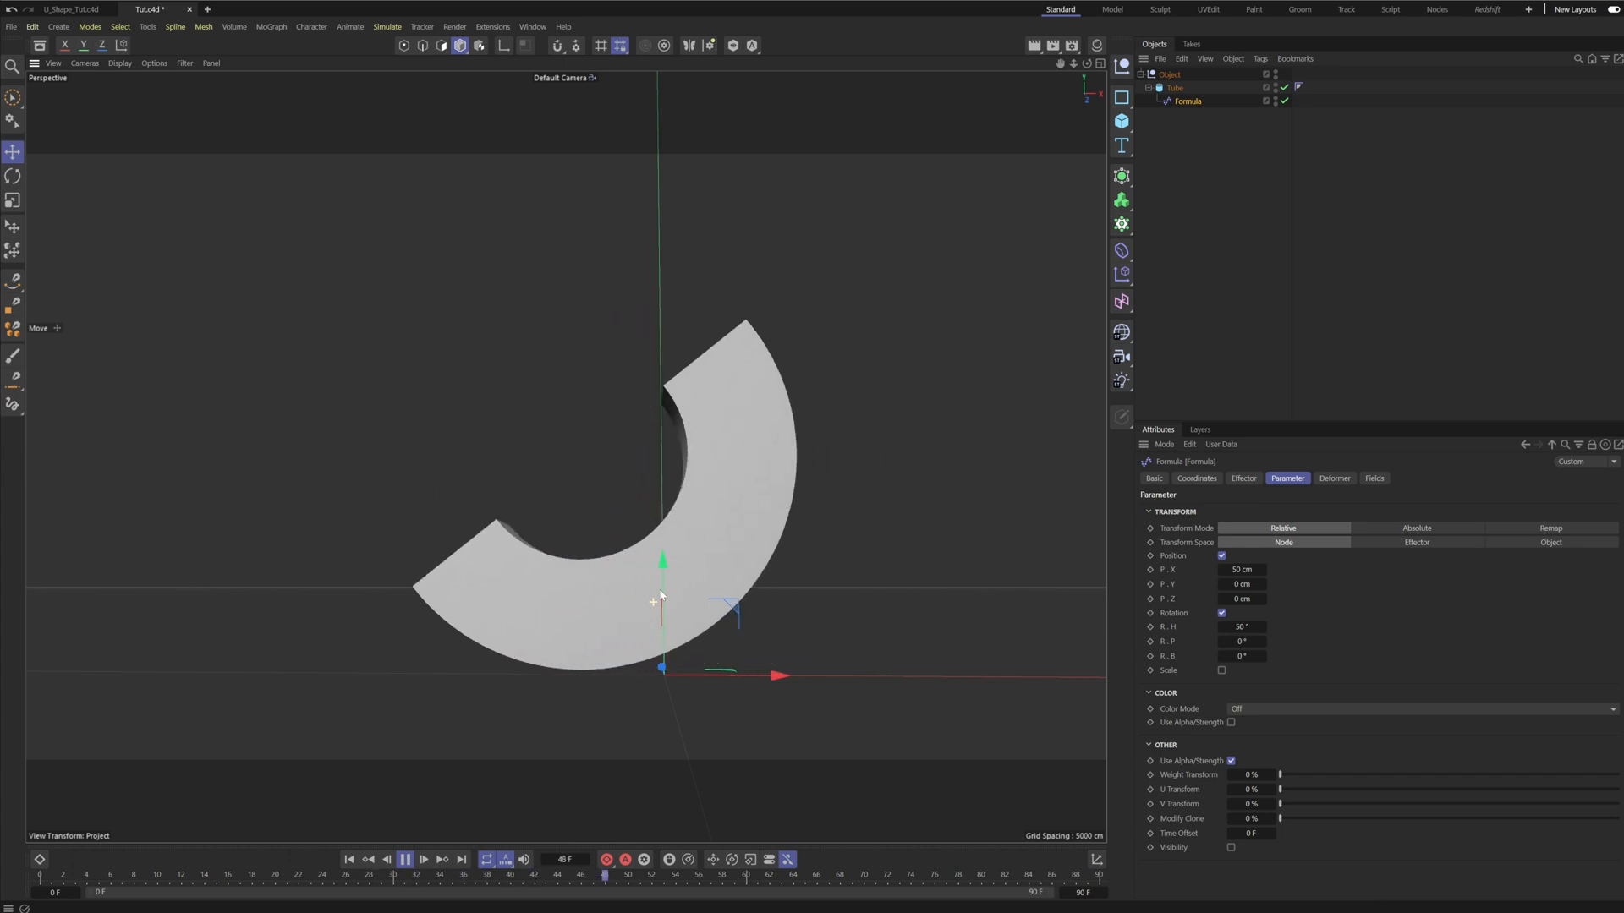
{"action": "middle_click_drag", "start_coordinate": [748, 651], "coordinate": [727, 556], "text": "alt"}
{"action": "left_click_drag", "start_coordinate": [748, 546], "coordinate": [768, 577], "text": "alt"}
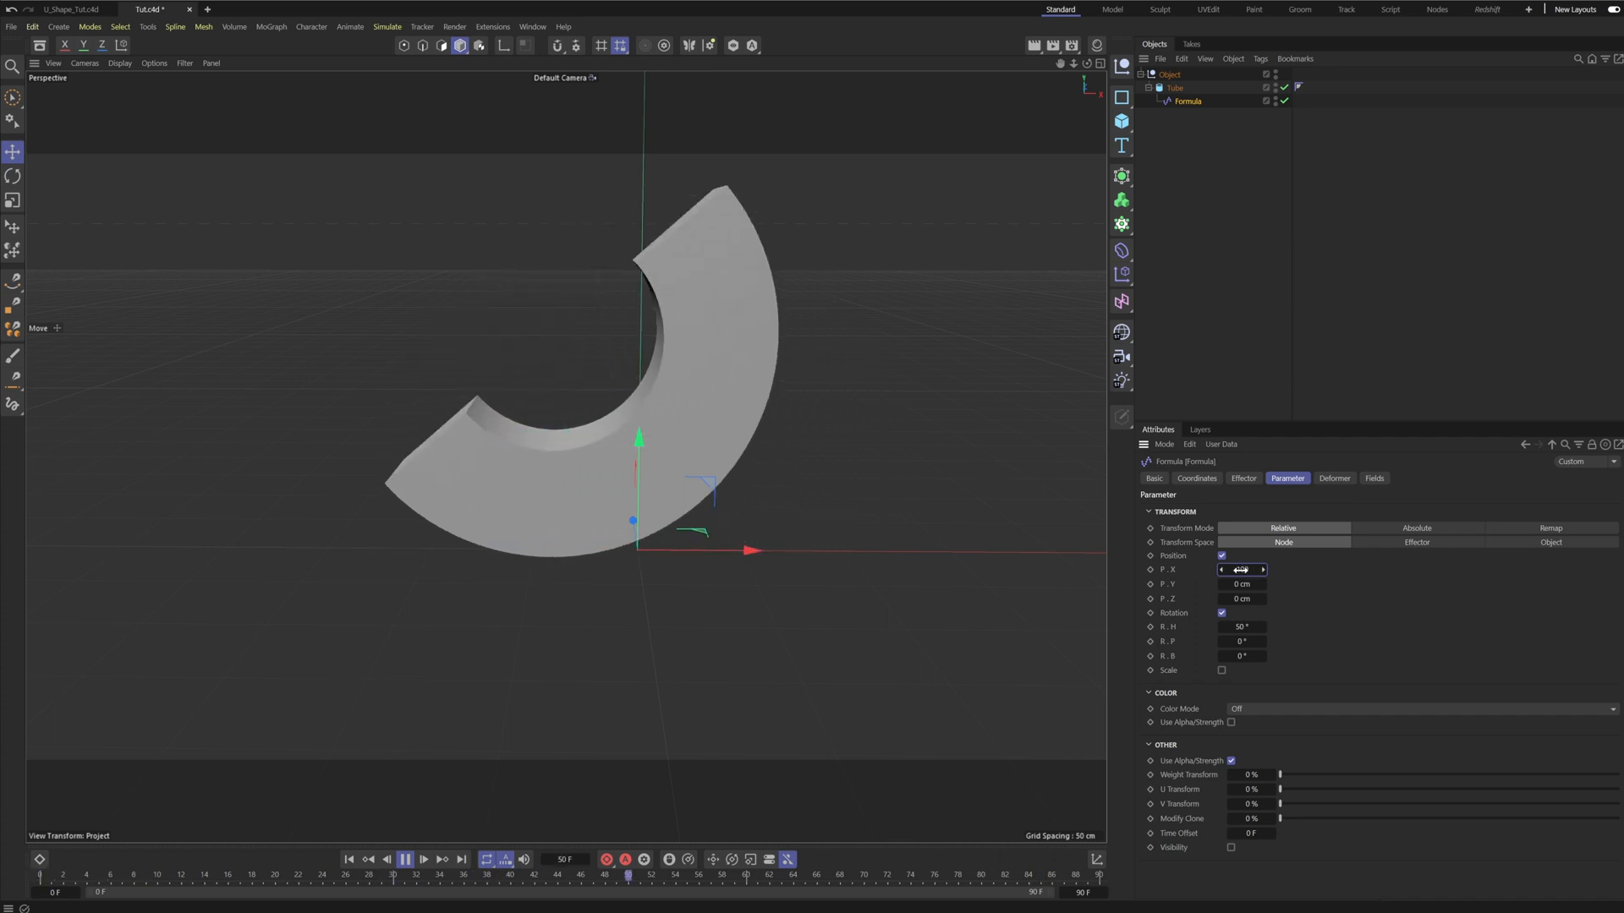
{"action": "double_click", "coordinate": [1240, 570]}
{"action": "type", "text": "100"}
{"action": "key", "text": "Return"}
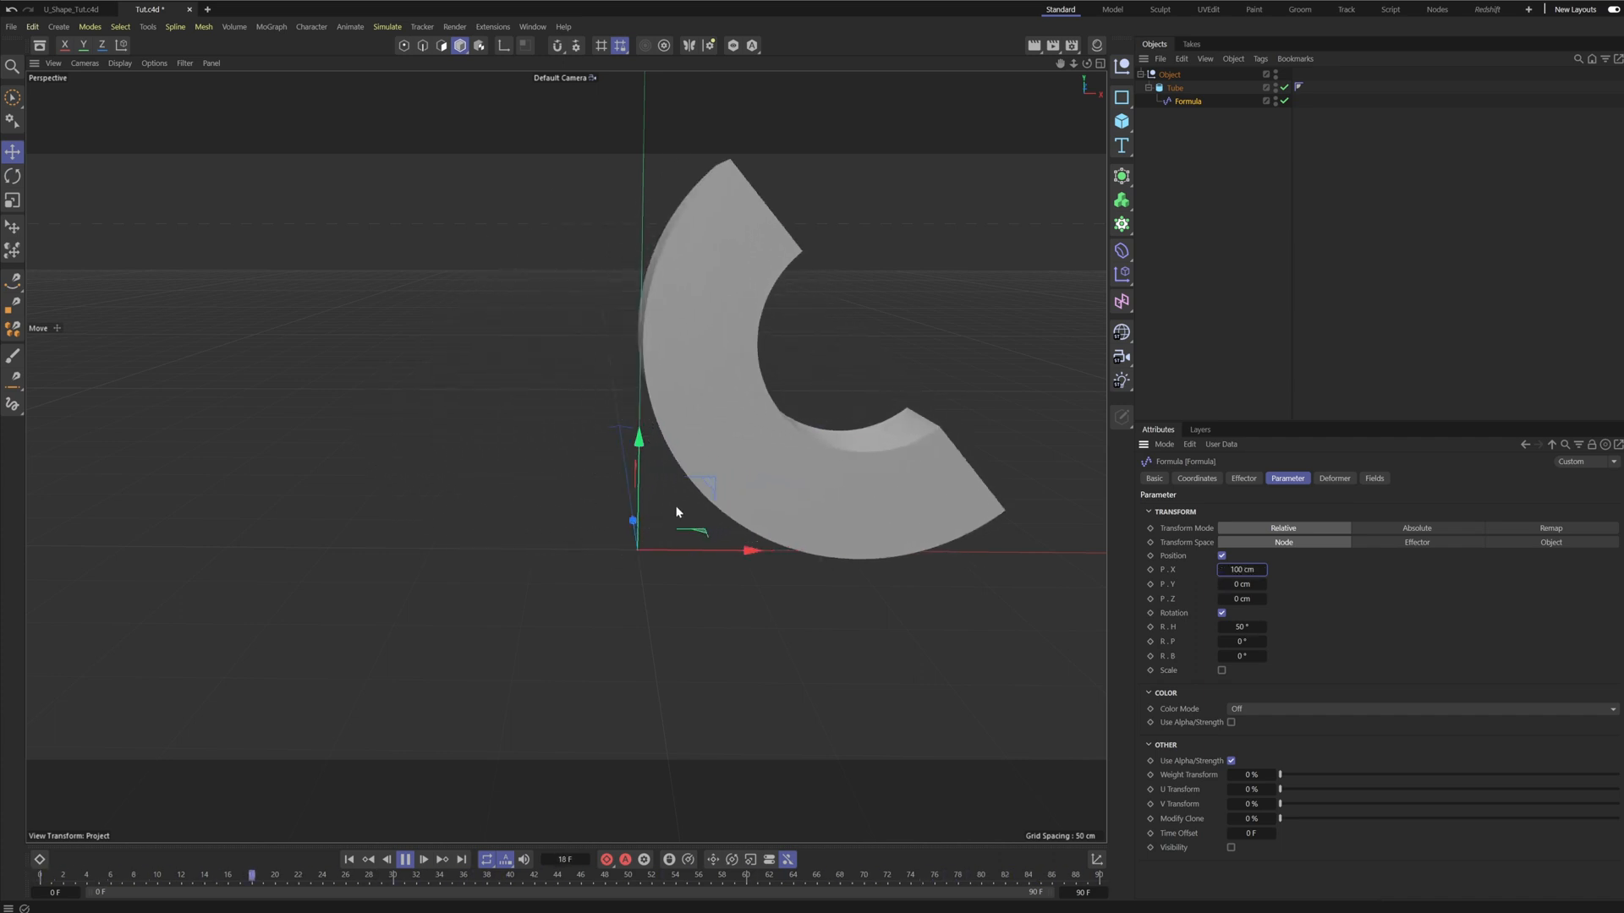
{"action": "left_click_drag", "start_coordinate": [675, 513], "coordinate": [672, 480], "text": "alt"}
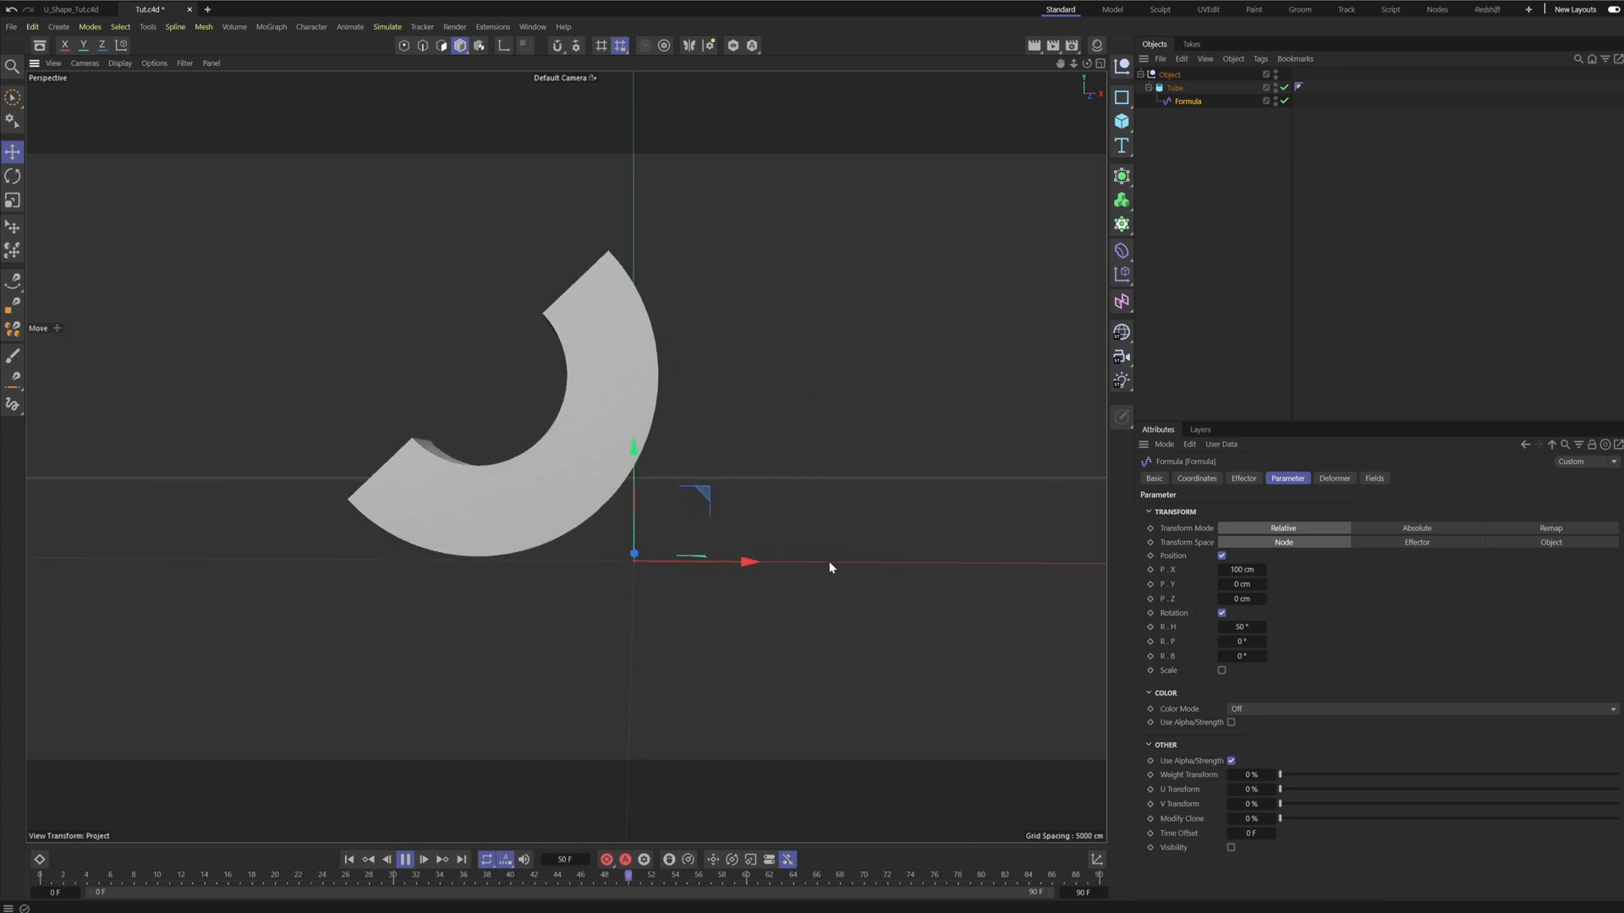
Lower the Formula effector's strength well below 100 % to soften the rocking motion.
{"action": "left_click", "coordinate": [1243, 478]}
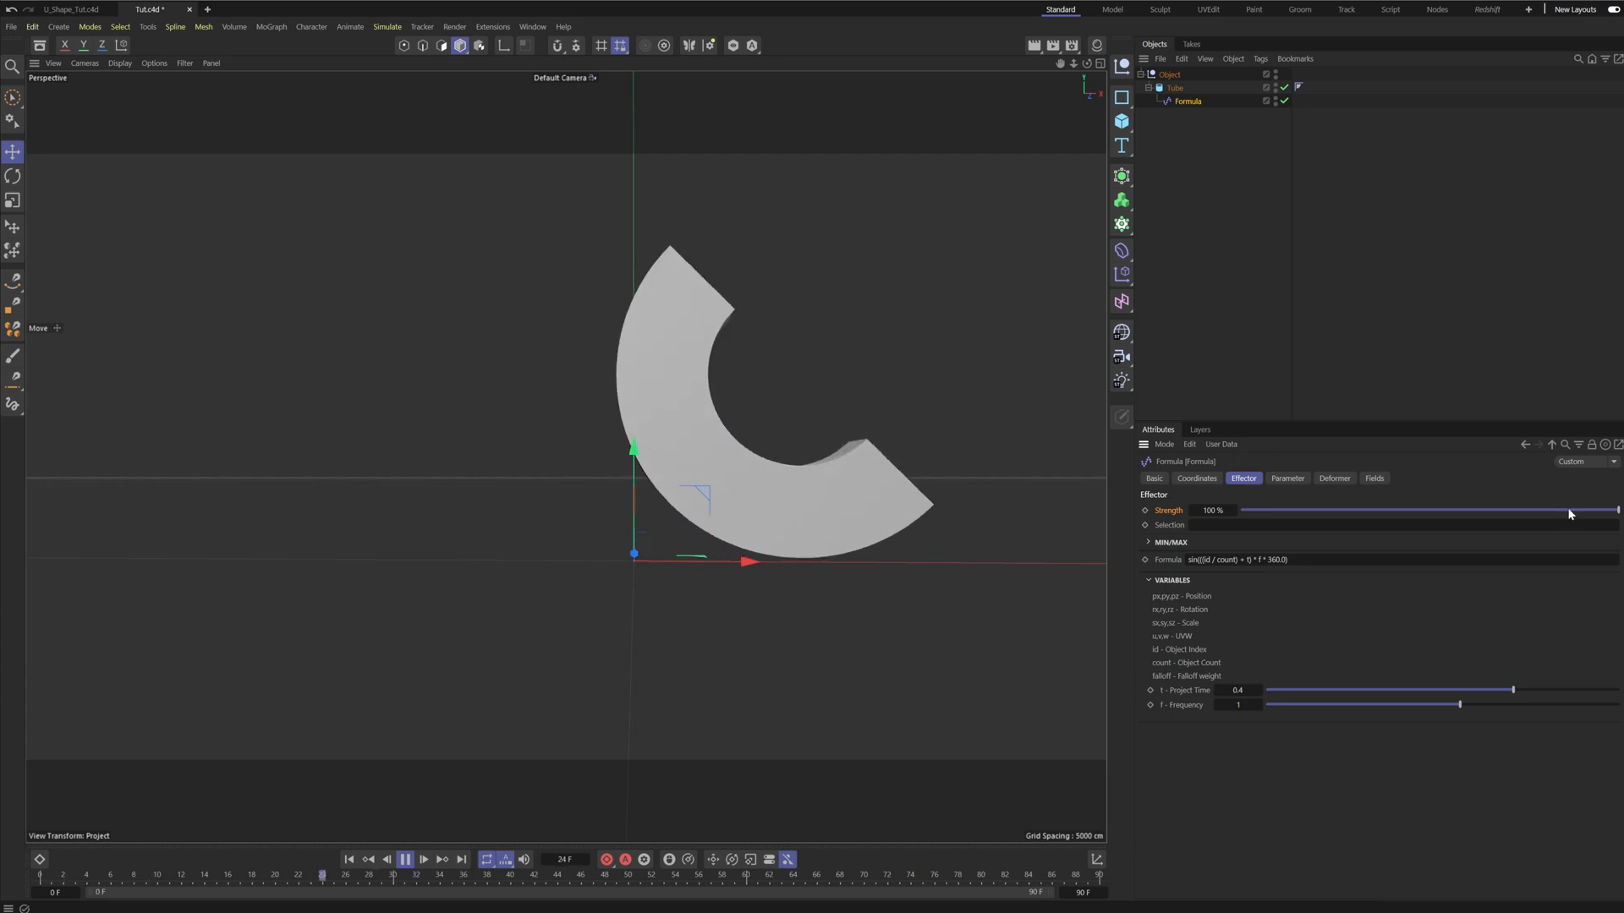
{"action": "left_click_drag", "start_coordinate": [1570, 514], "coordinate": [1334, 511]}
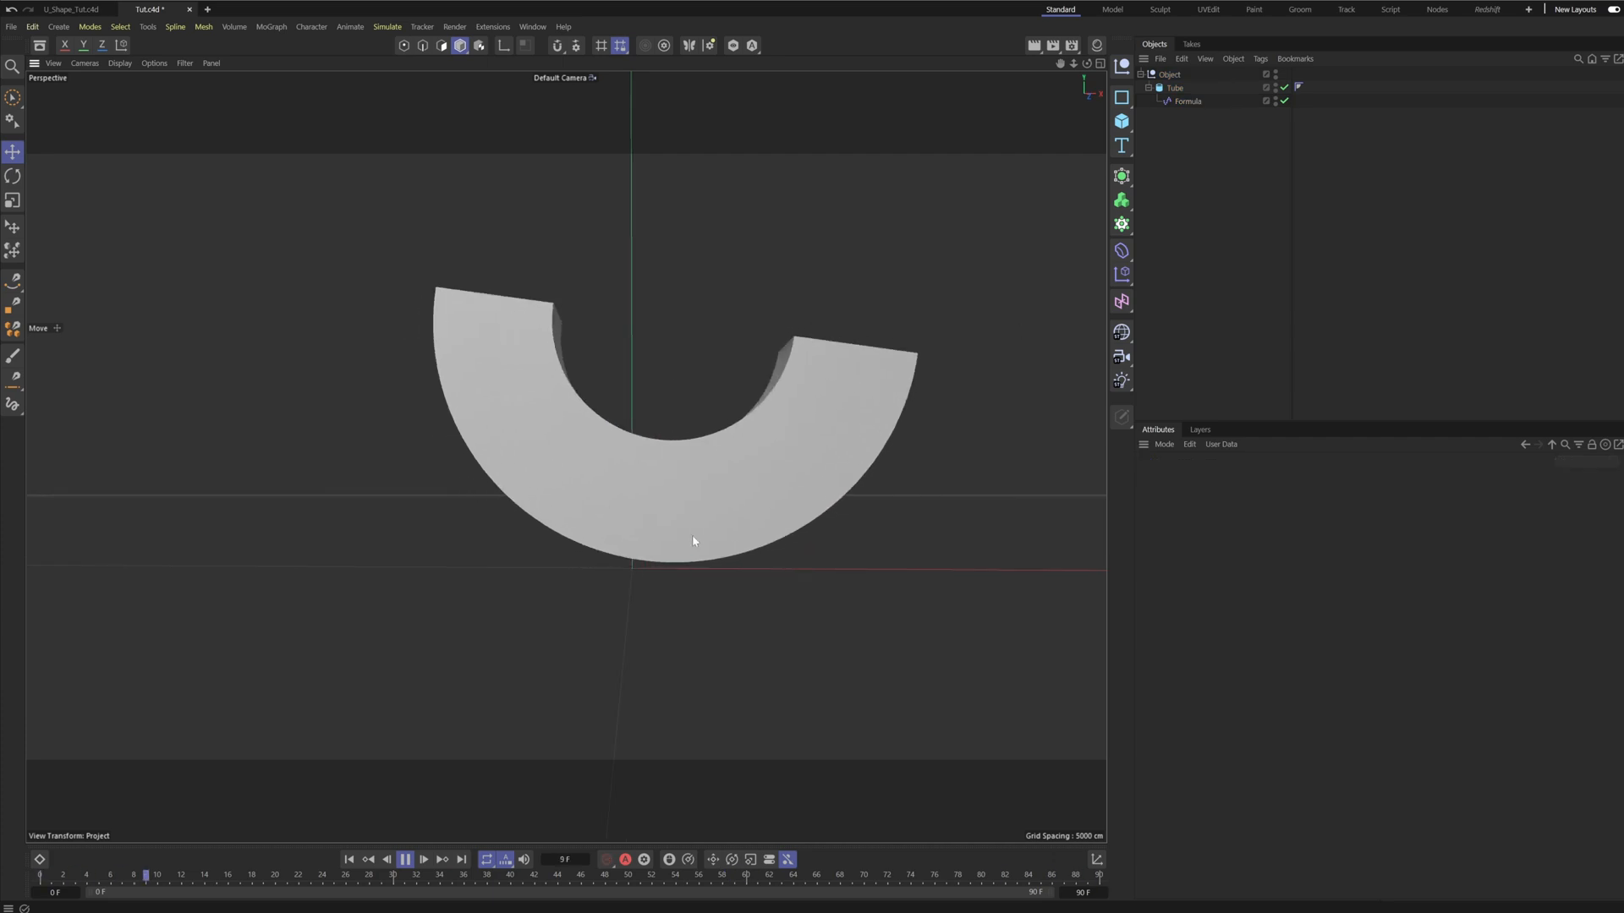
{"action": "left_click_drag", "start_coordinate": [690, 536], "coordinate": [692, 517], "text": "alt"}
Nudge the tube slightly downward toward the ground, and stop the animation back at frame 0.
{"action": "left_click", "coordinate": [1175, 89]}
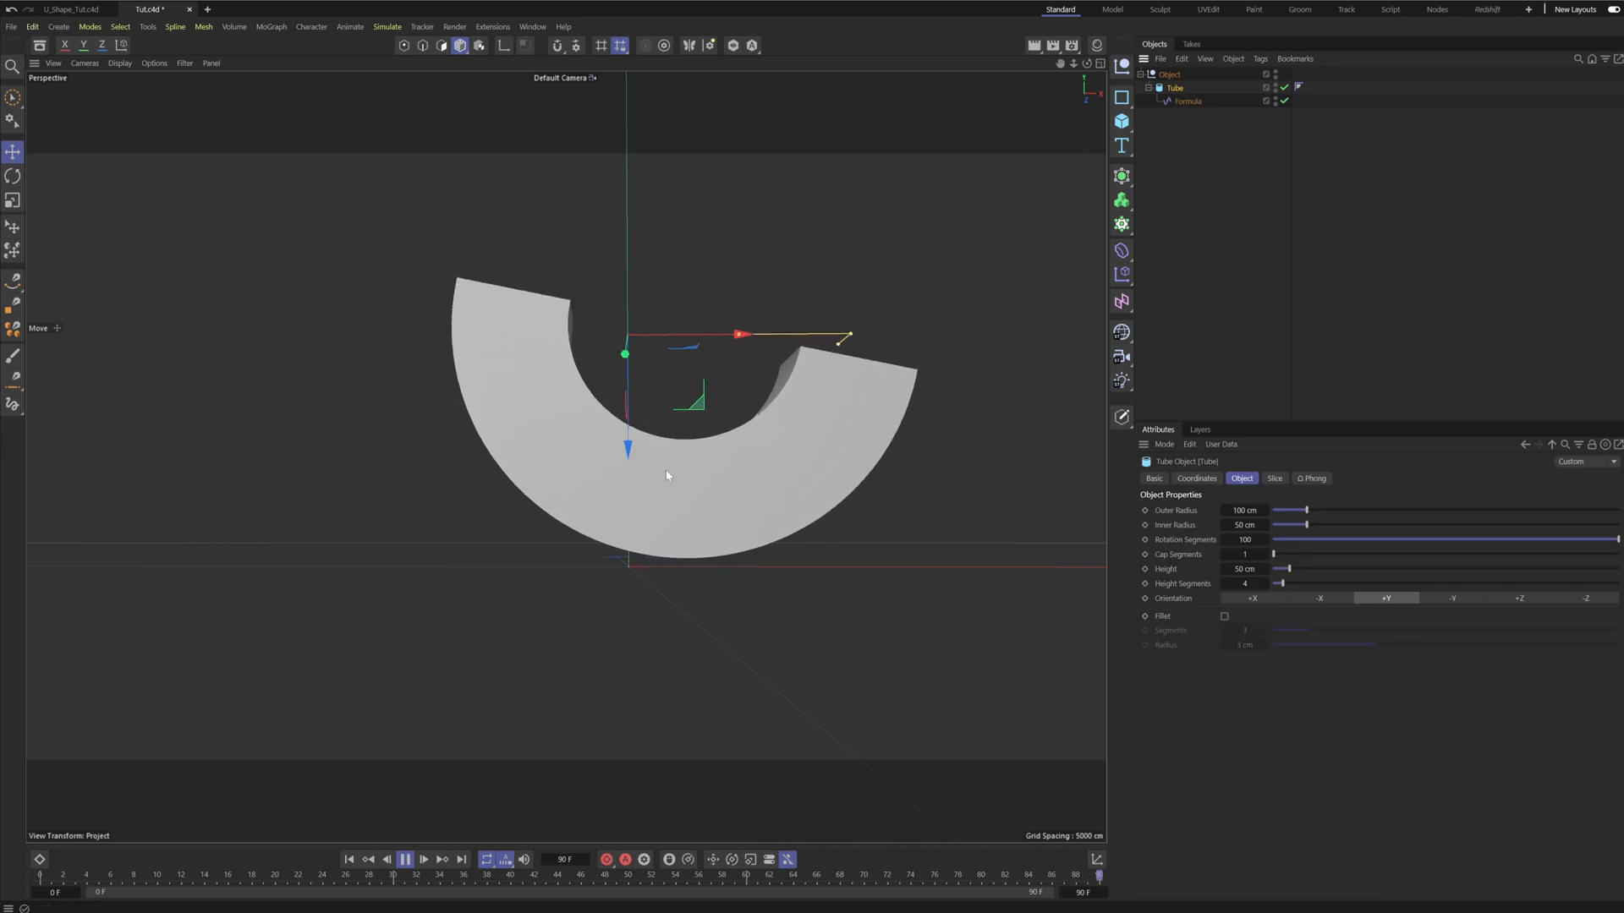
{"action": "left_click_drag", "start_coordinate": [628, 445], "coordinate": [636, 453]}
{"action": "left_click_drag", "start_coordinate": [683, 601], "coordinate": [710, 645], "text": "alt"}
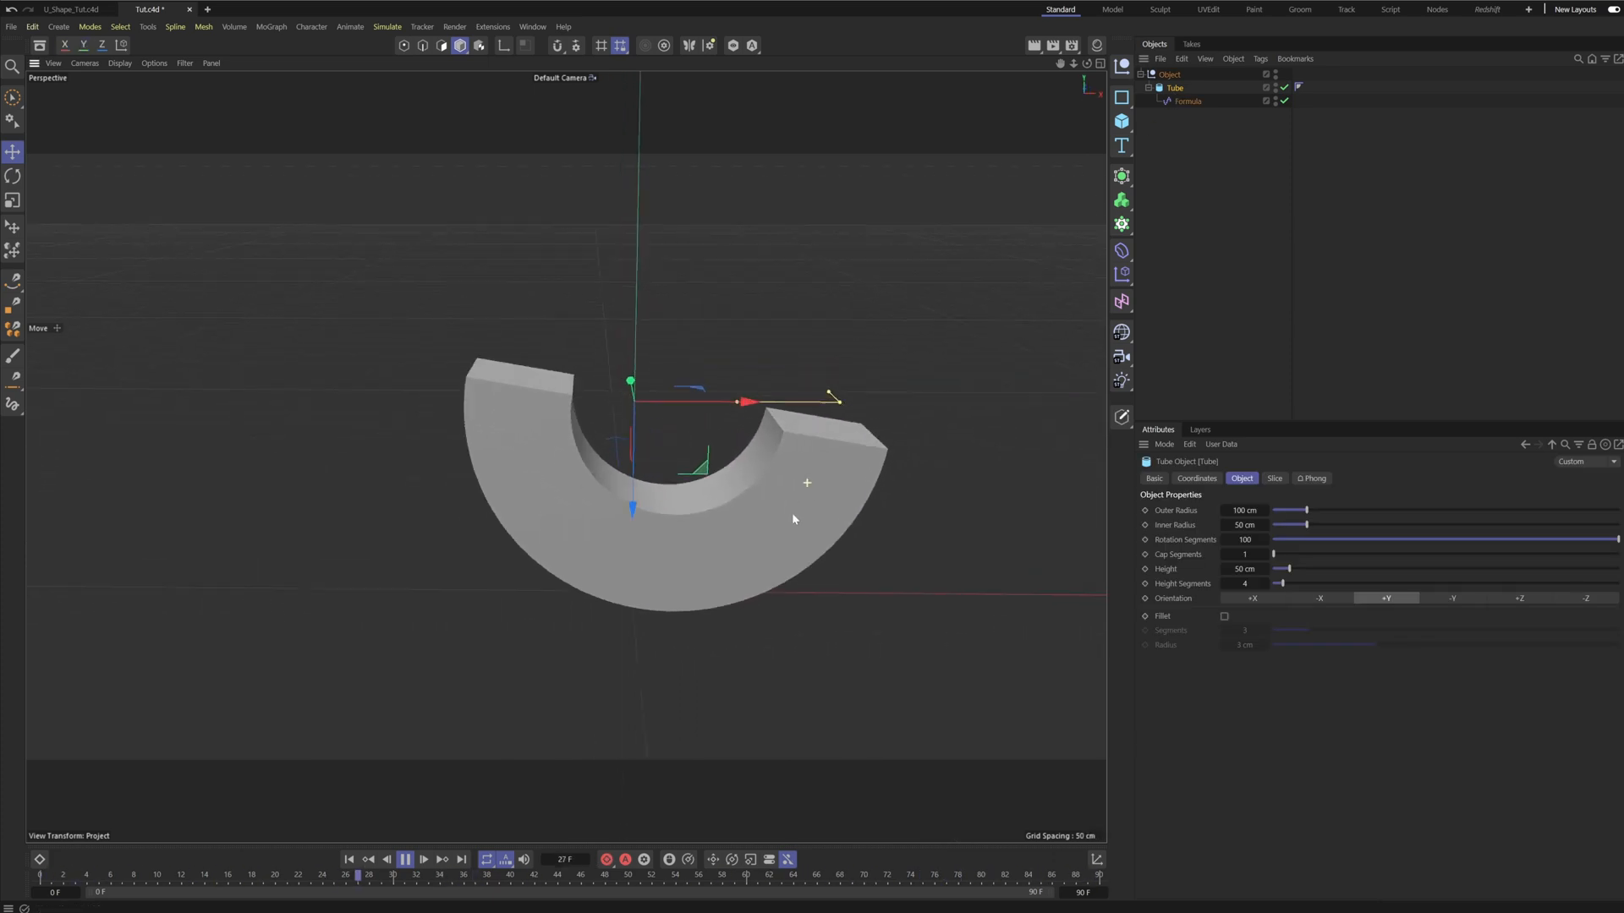
{"action": "left_click_drag", "start_coordinate": [791, 514], "coordinate": [789, 541], "text": "alt"}
{"action": "left_click", "coordinate": [1188, 188]}
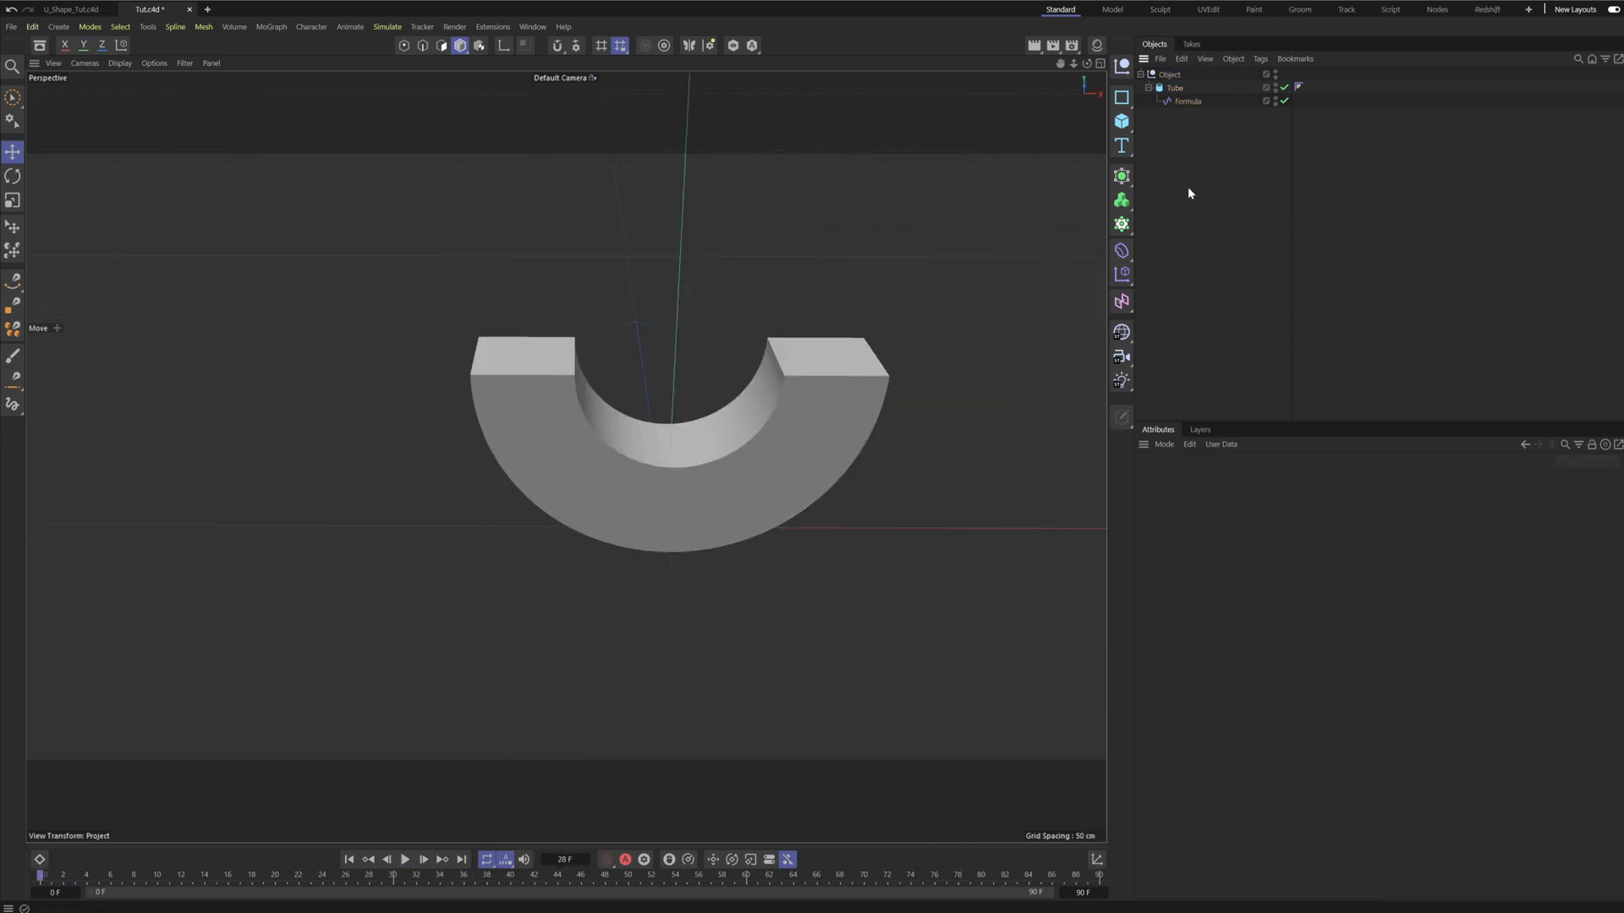
Add a Connect object as the parent of the tube.
{"action": "left_click", "coordinate": [1174, 88]}
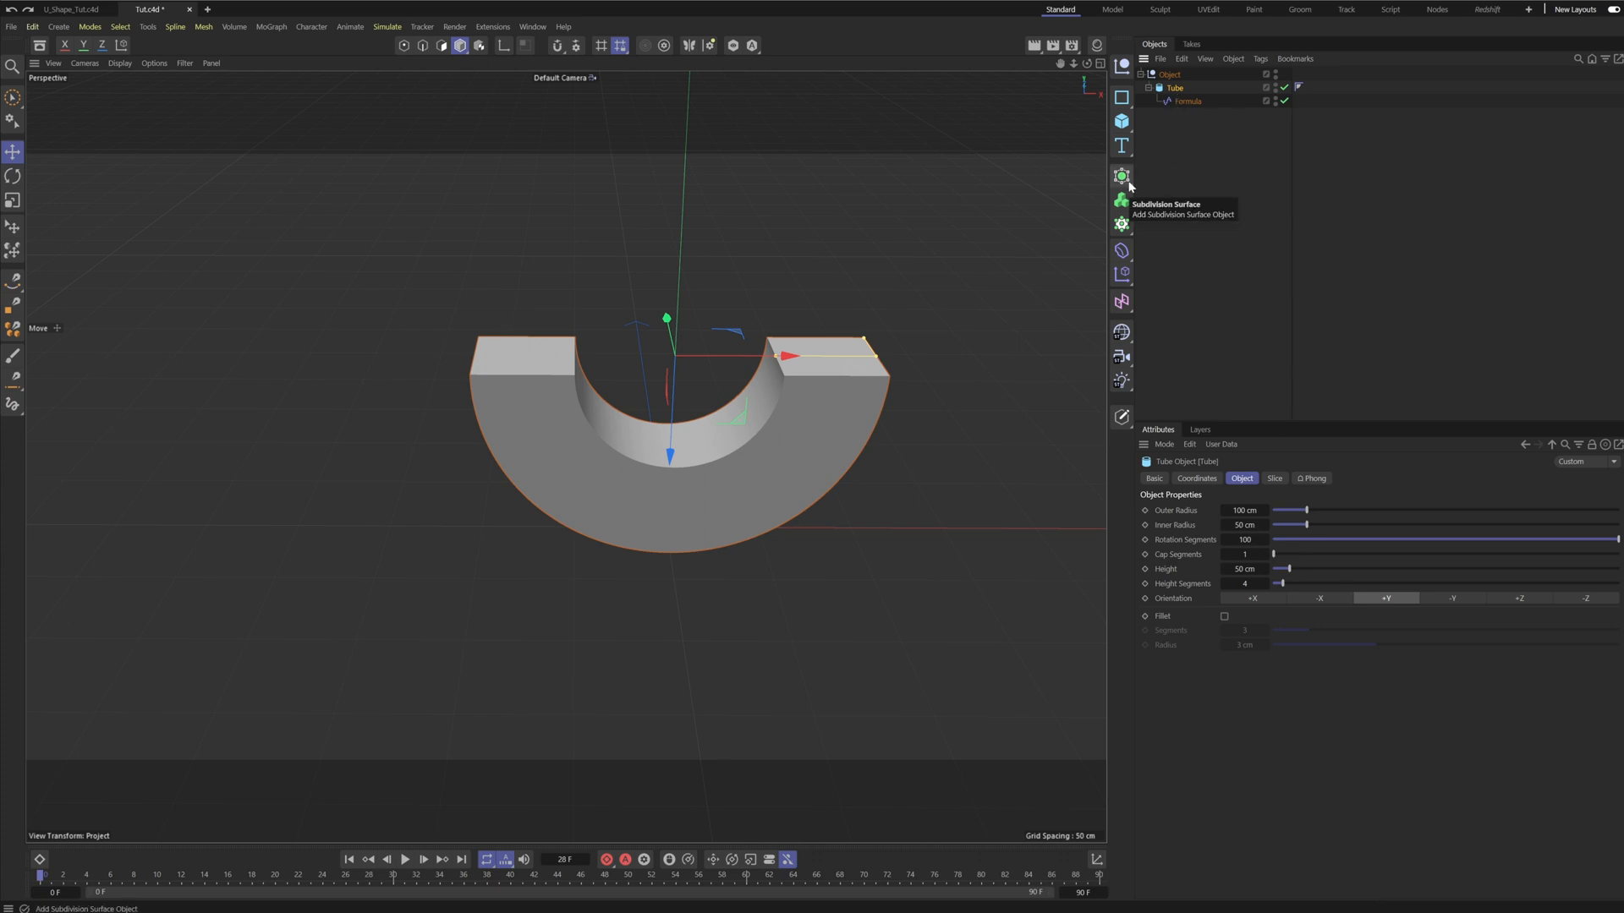
{"action": "left_click_drag", "start_coordinate": [1129, 186], "coordinate": [1184, 327], "text": "alt"}
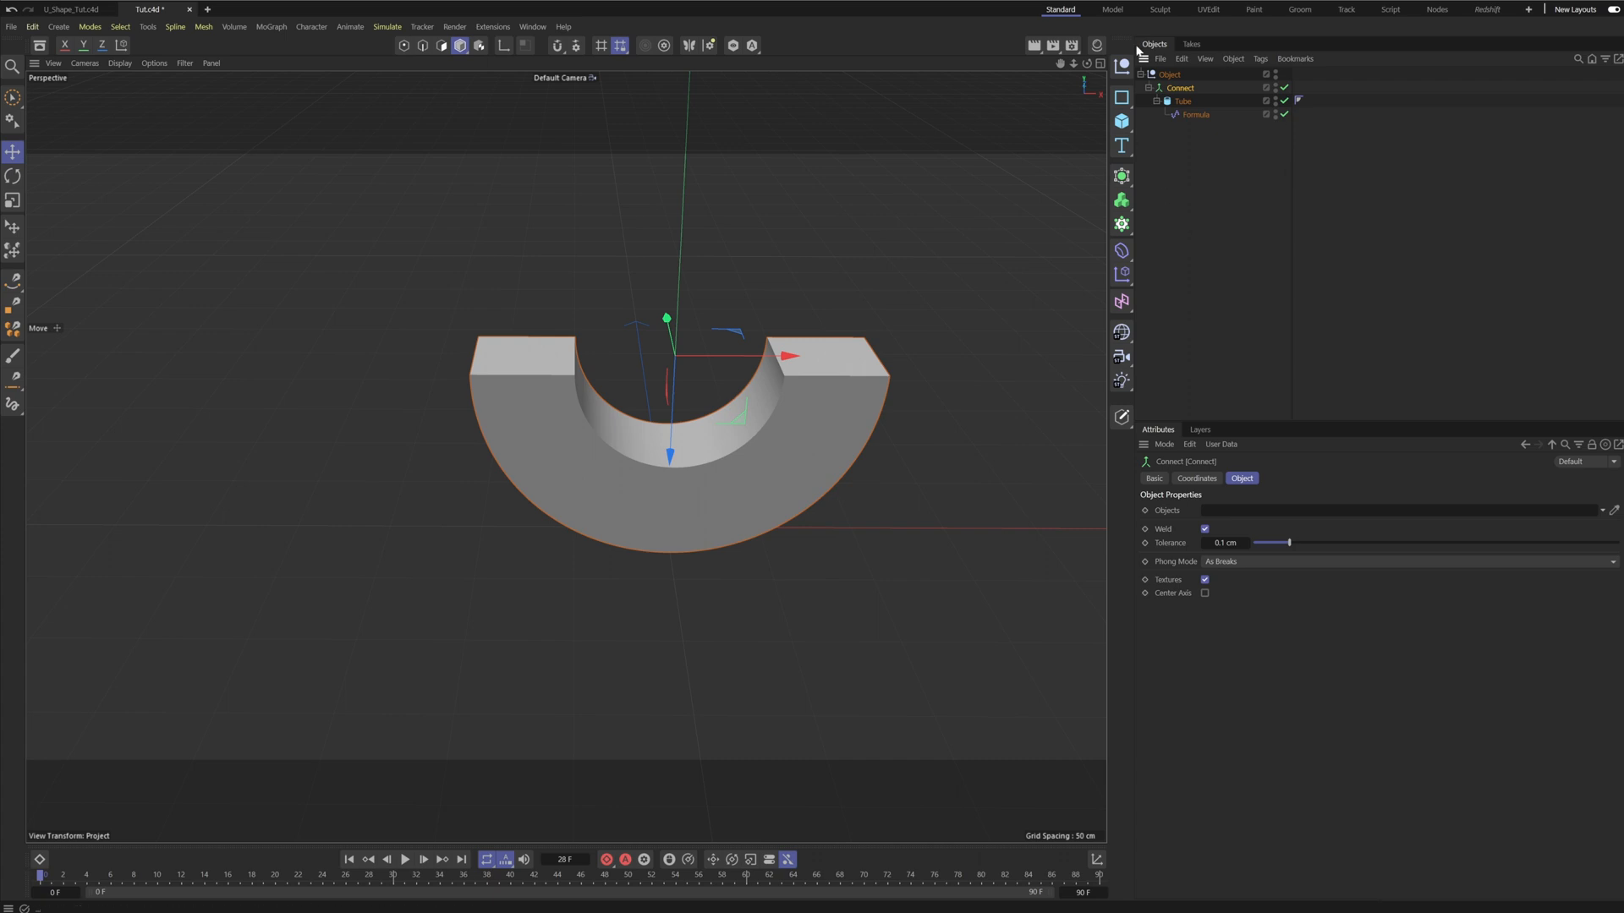
{"action": "left_click_drag", "start_coordinate": [1192, 136], "coordinate": [1155, 111], "text": "alt"}
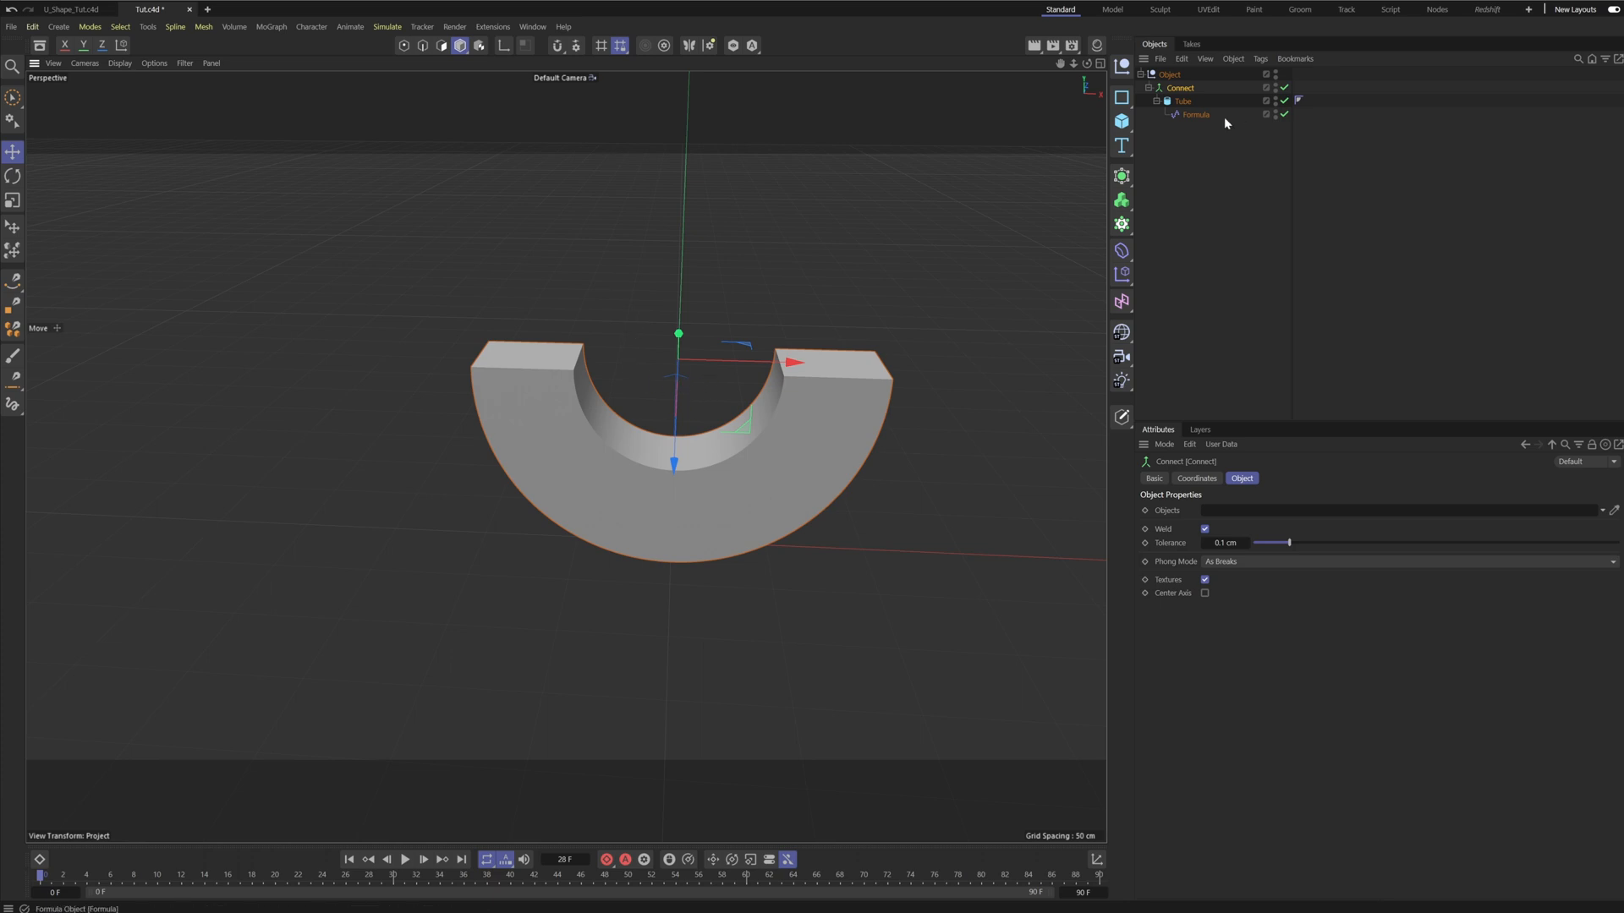
Move the Formula effector out of the tube to sit below it inside the Connect object, and play the animation.
{"action": "left_click", "coordinate": [1184, 102]}
{"action": "key", "text": "ctrl+z"}
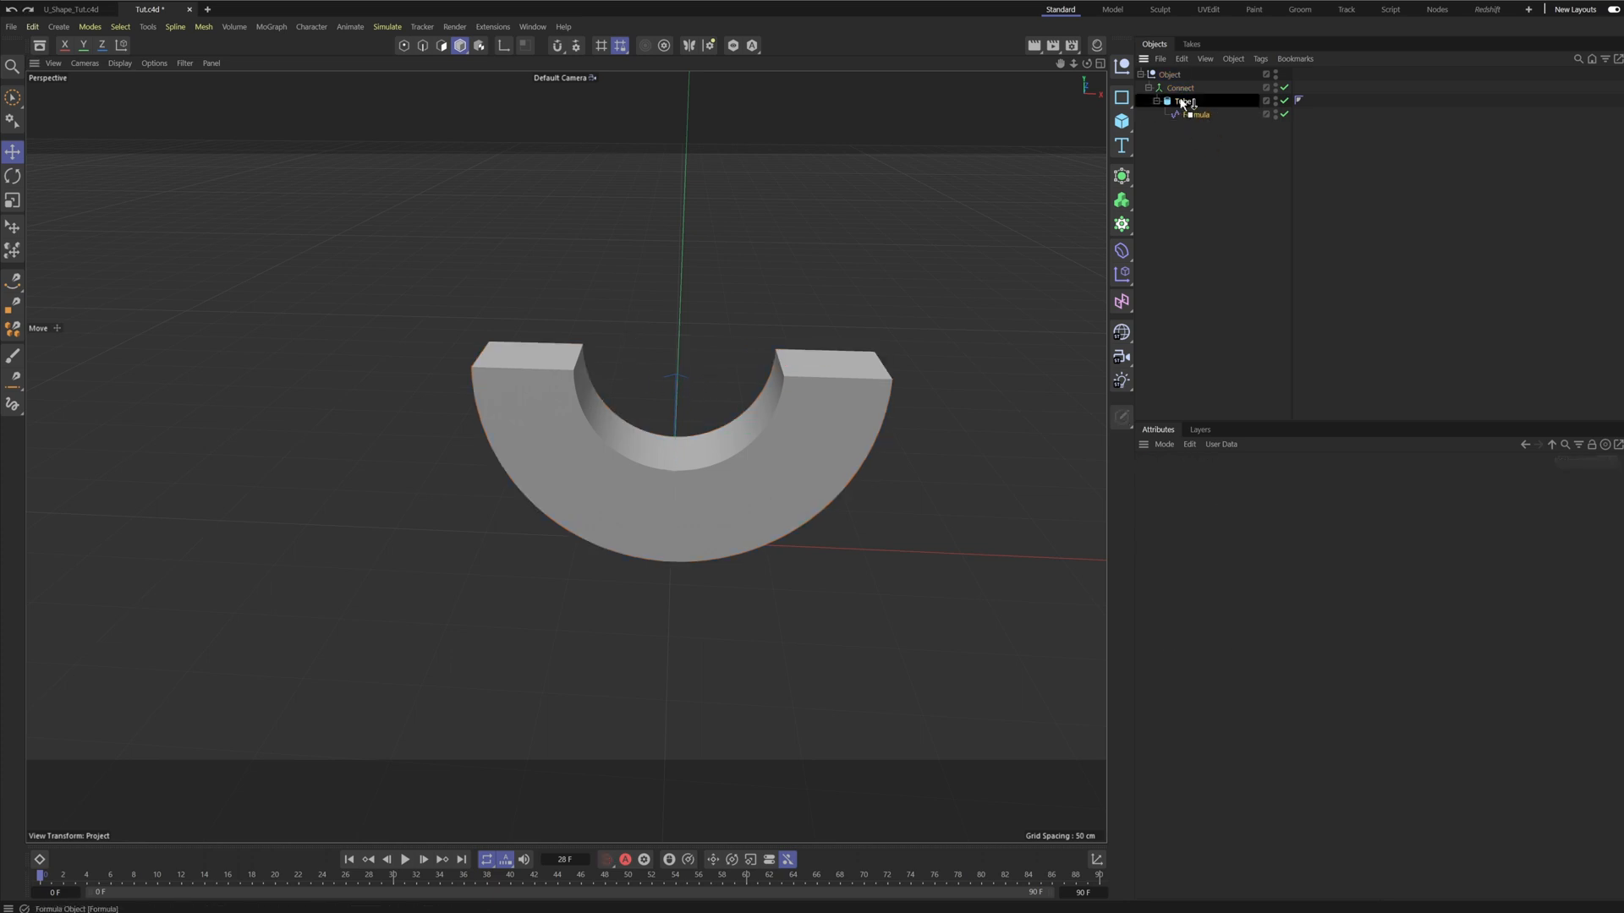
{"action": "left_click_drag", "start_coordinate": [1182, 102], "coordinate": [1190, 100]}
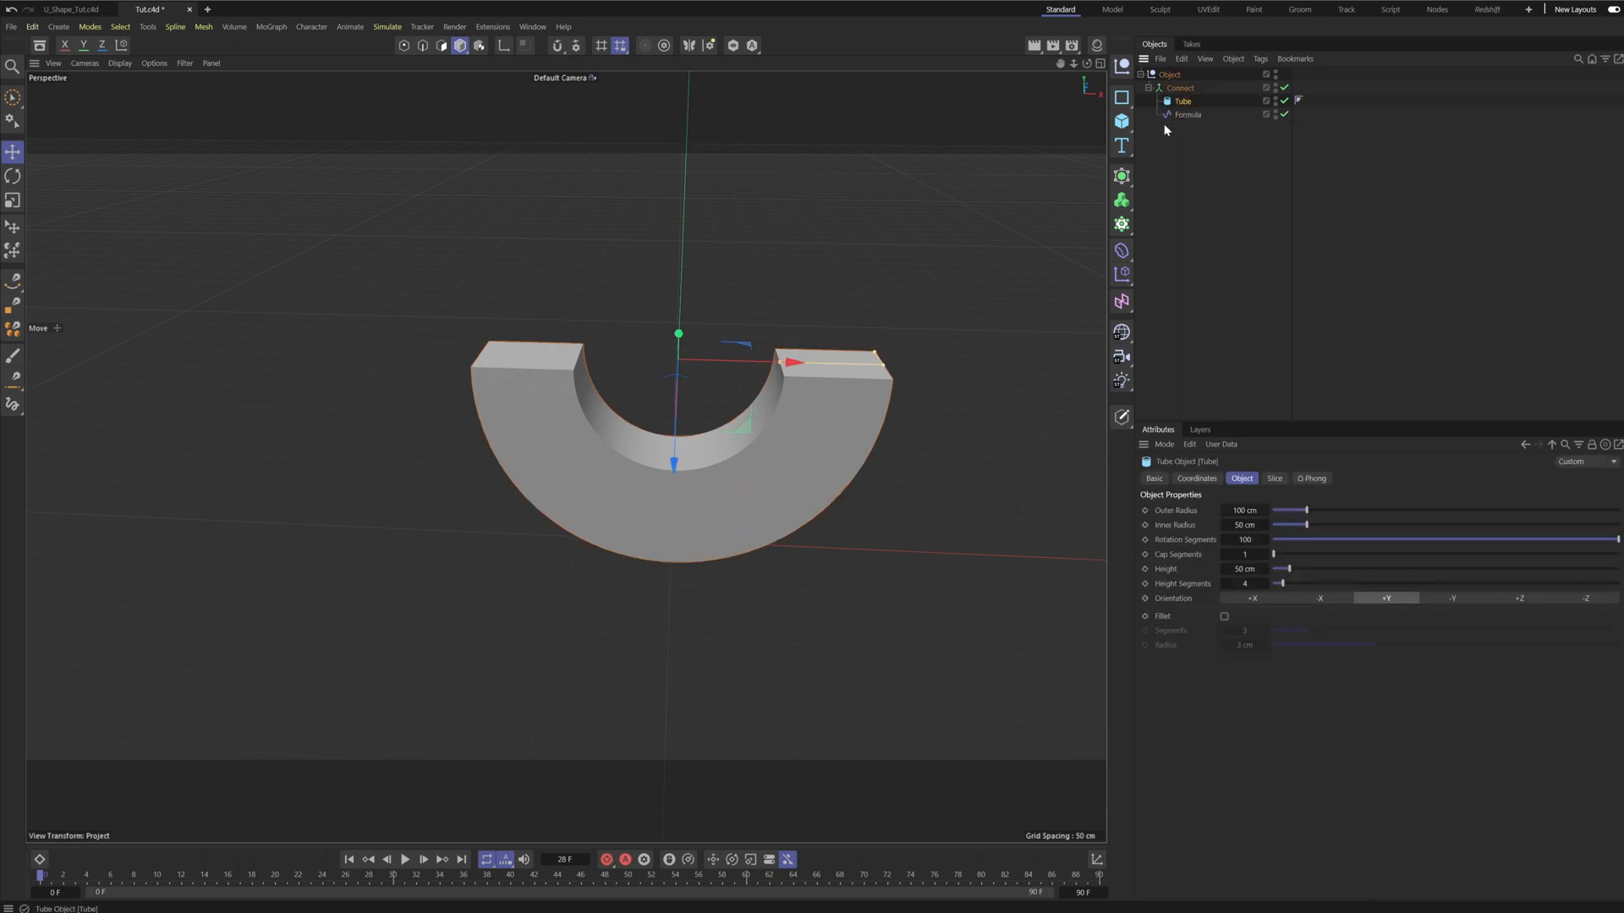
{"action": "left_click", "coordinate": [1173, 179]}
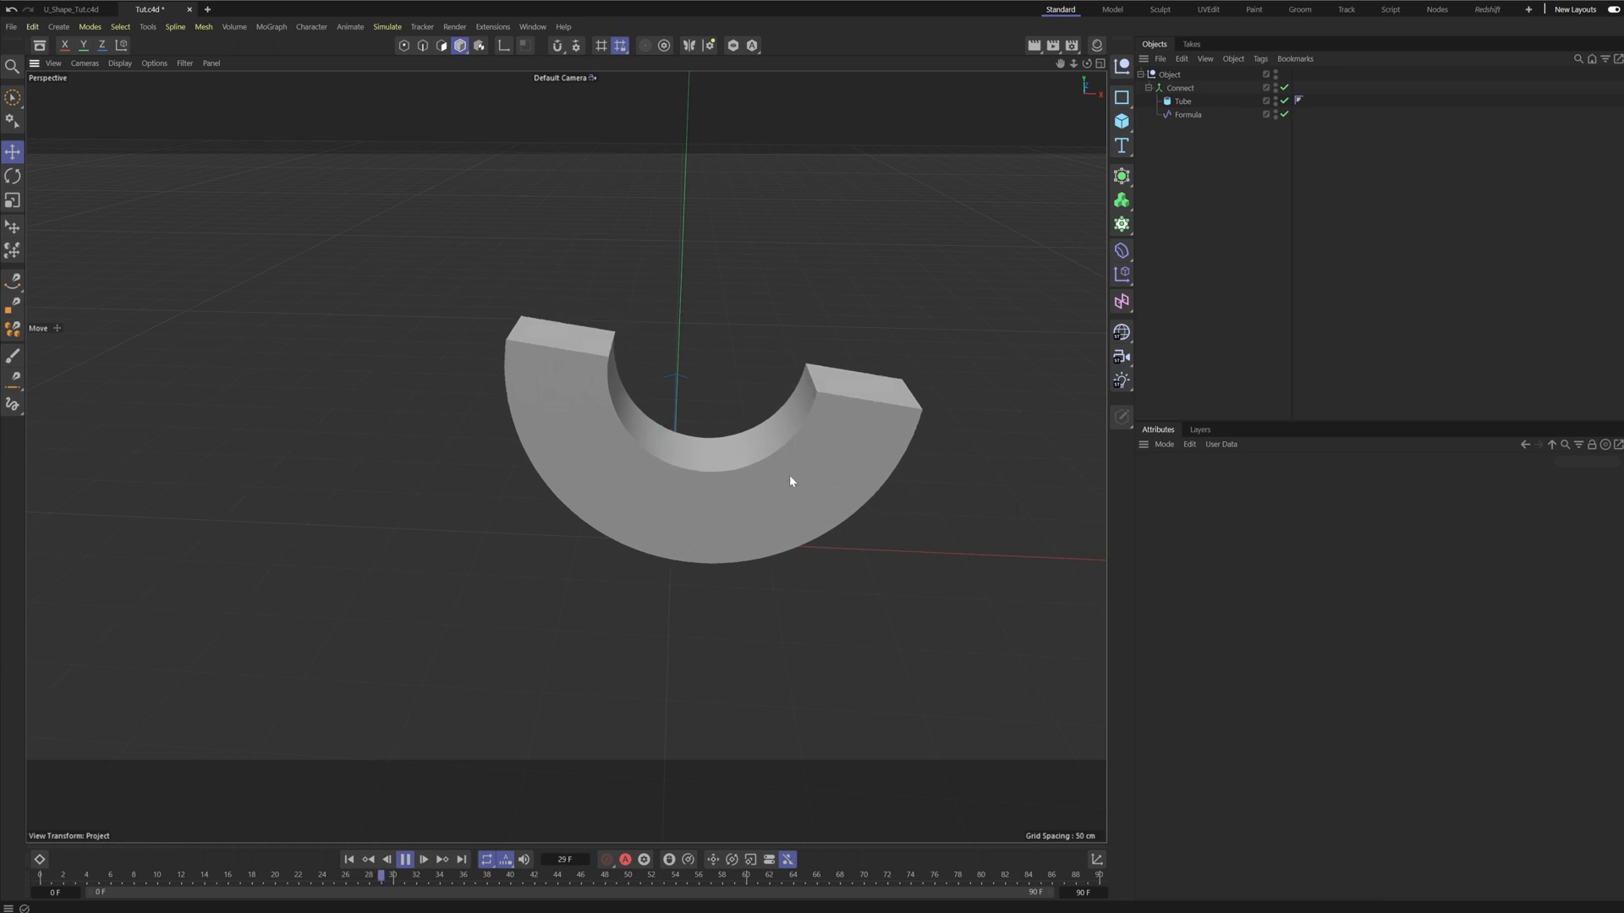
{"action": "left_click_drag", "start_coordinate": [789, 474], "coordinate": [781, 486], "text": "alt"}
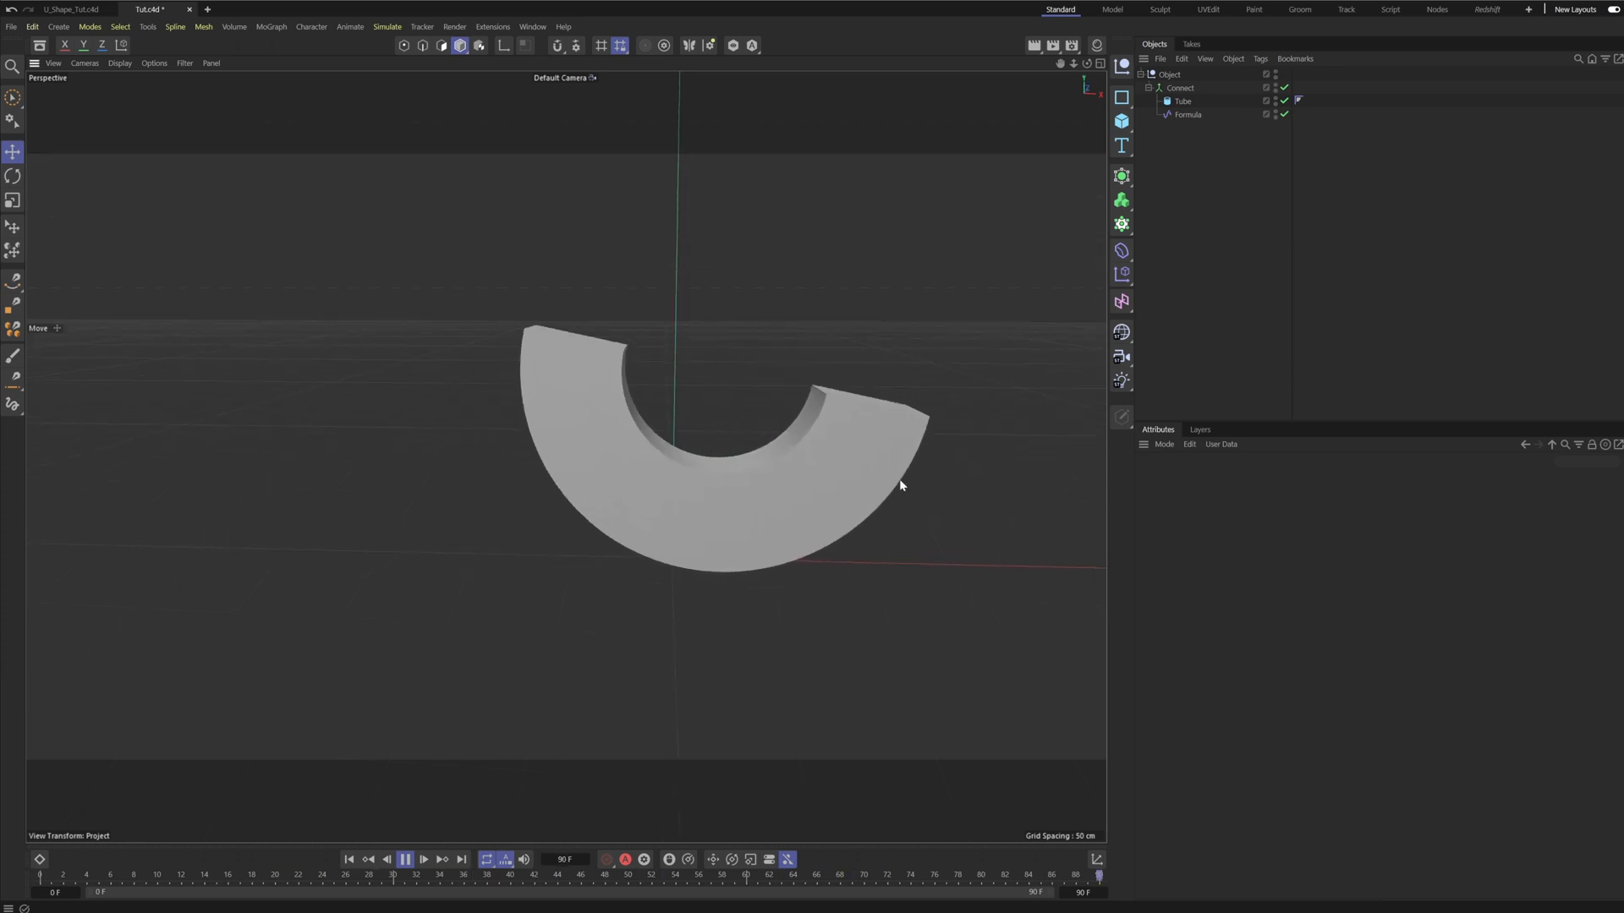
Add a cube inside the Connect object, placed before the tube in the hierarchy, and raise it above the tube.
{"action": "left_click", "coordinate": [1124, 124]}
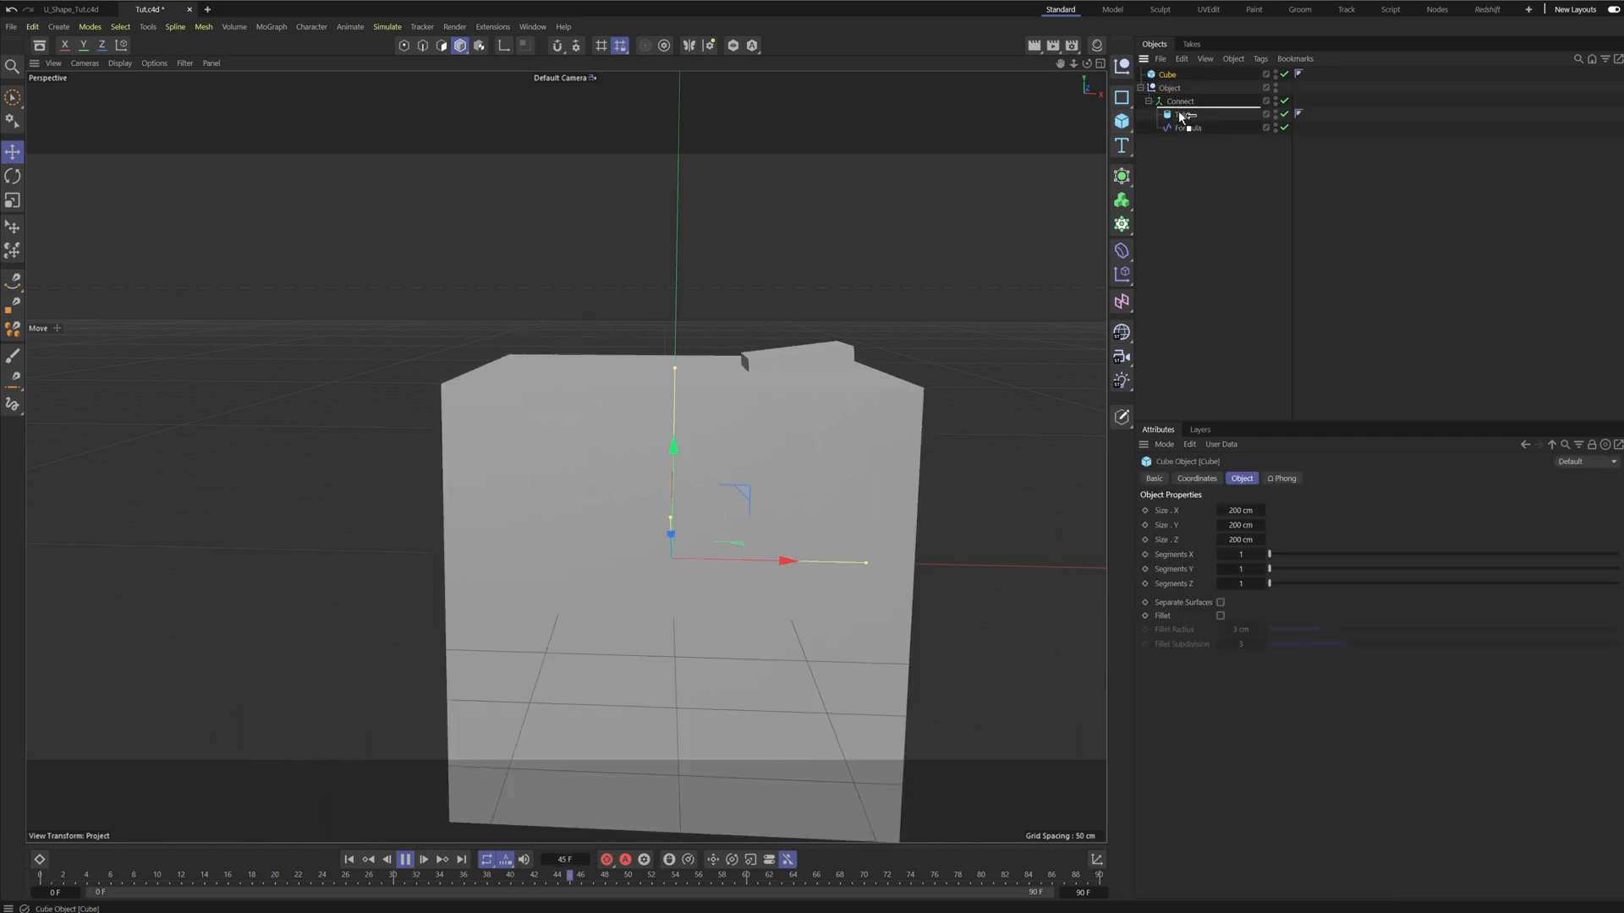
{"action": "left_click_drag", "start_coordinate": [1201, 112], "coordinate": [1201, 110]}
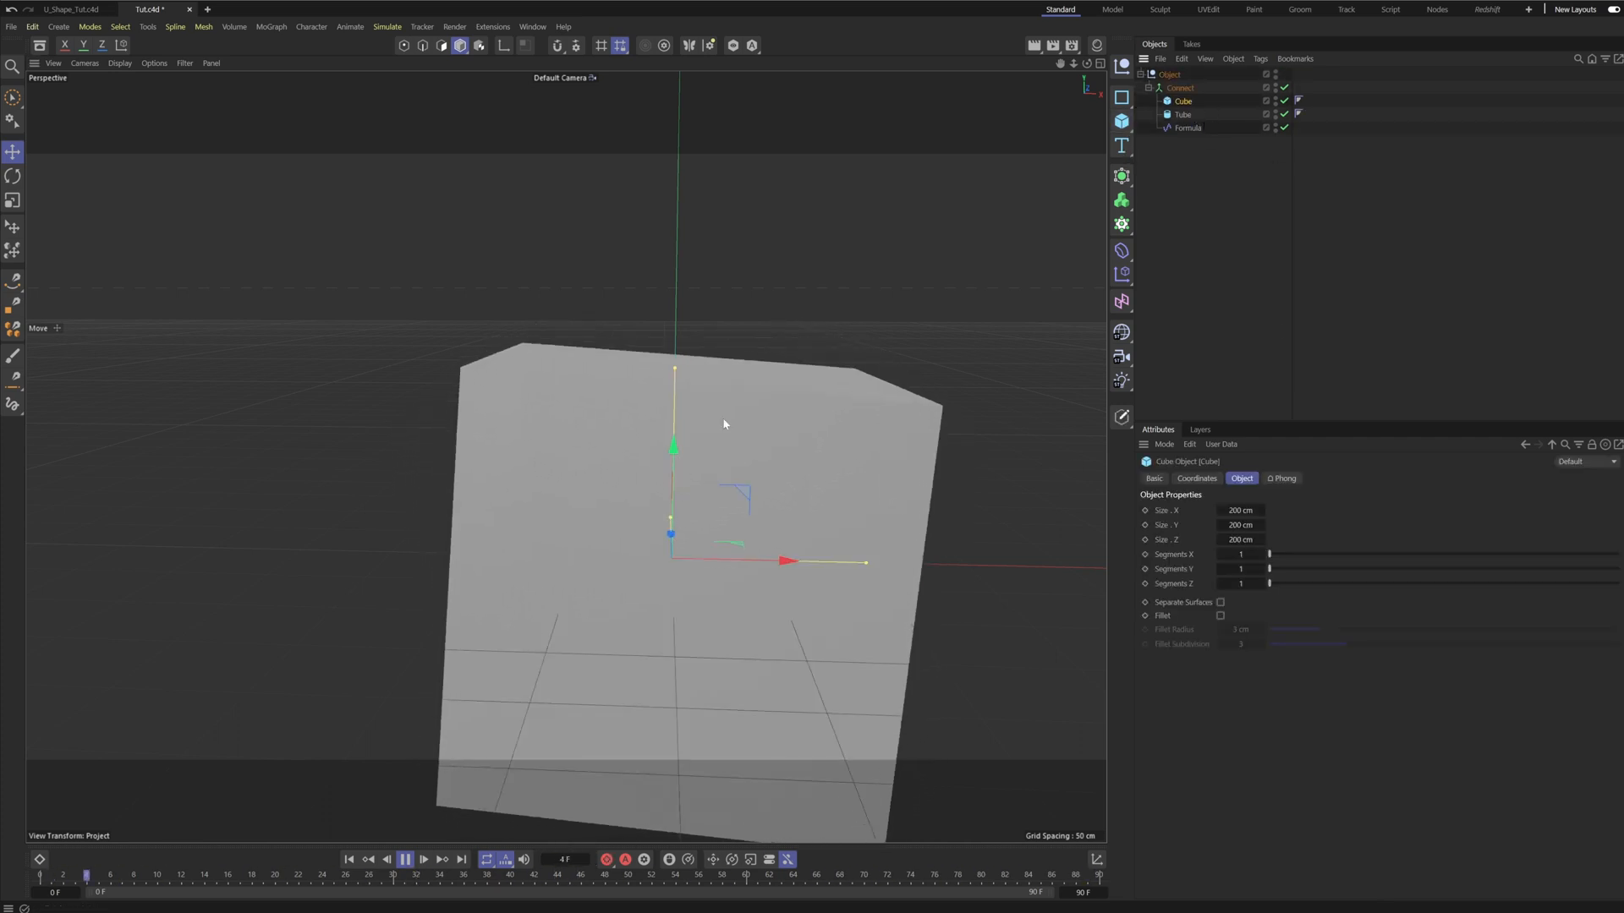
{"action": "left_click_drag", "start_coordinate": [676, 452], "coordinate": [707, 21]}
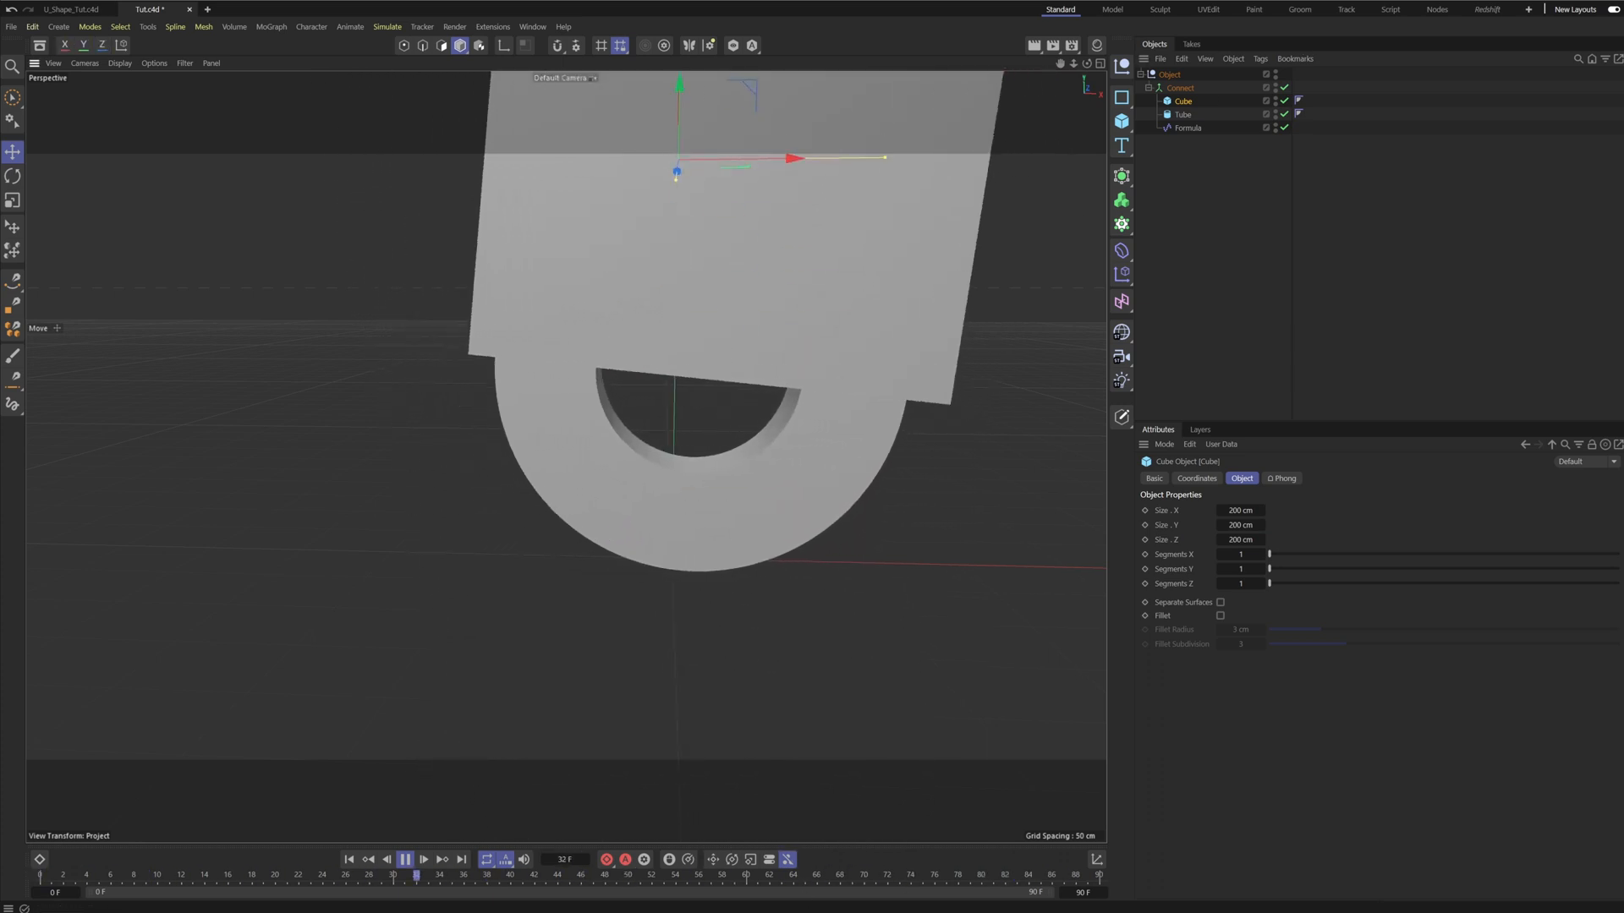
Flatten the cube into a plank by setting Size Y to 10 cm and Size Z to 50 cm.
{"action": "left_click_drag", "start_coordinate": [1250, 524], "coordinate": [1174, 540]}
{"action": "left_click_drag", "start_coordinate": [835, 323], "coordinate": [611, 362], "text": "alt"}
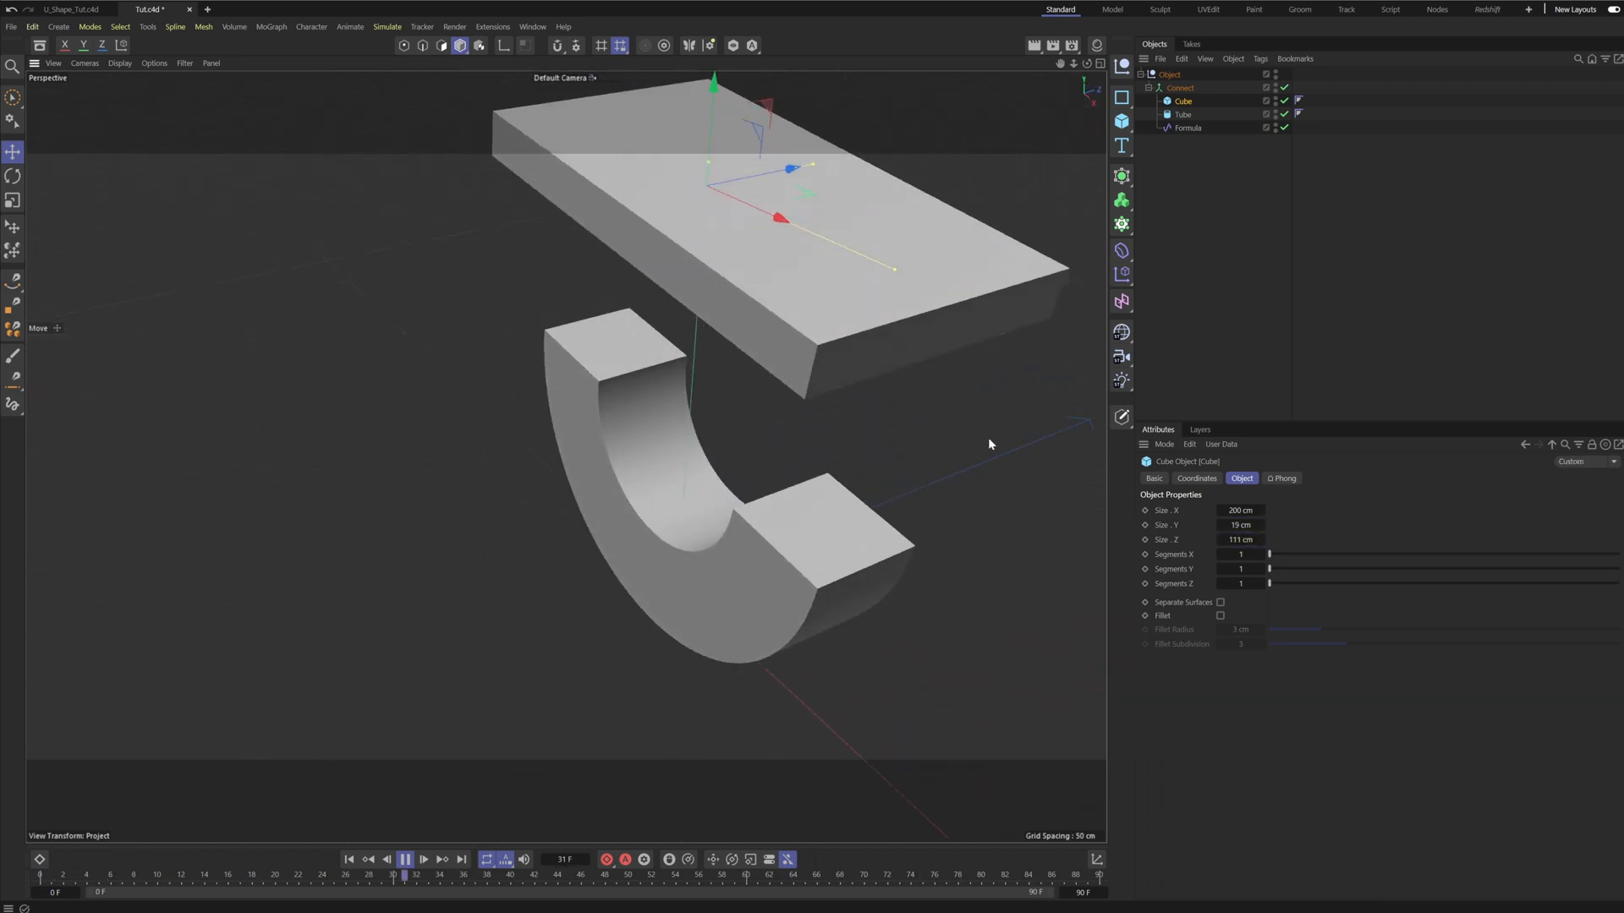
{"action": "left_click_drag", "start_coordinate": [1255, 536], "coordinate": [1239, 536]}
{"action": "double_click", "coordinate": [1240, 535]}
{"action": "type", "text": "50"}
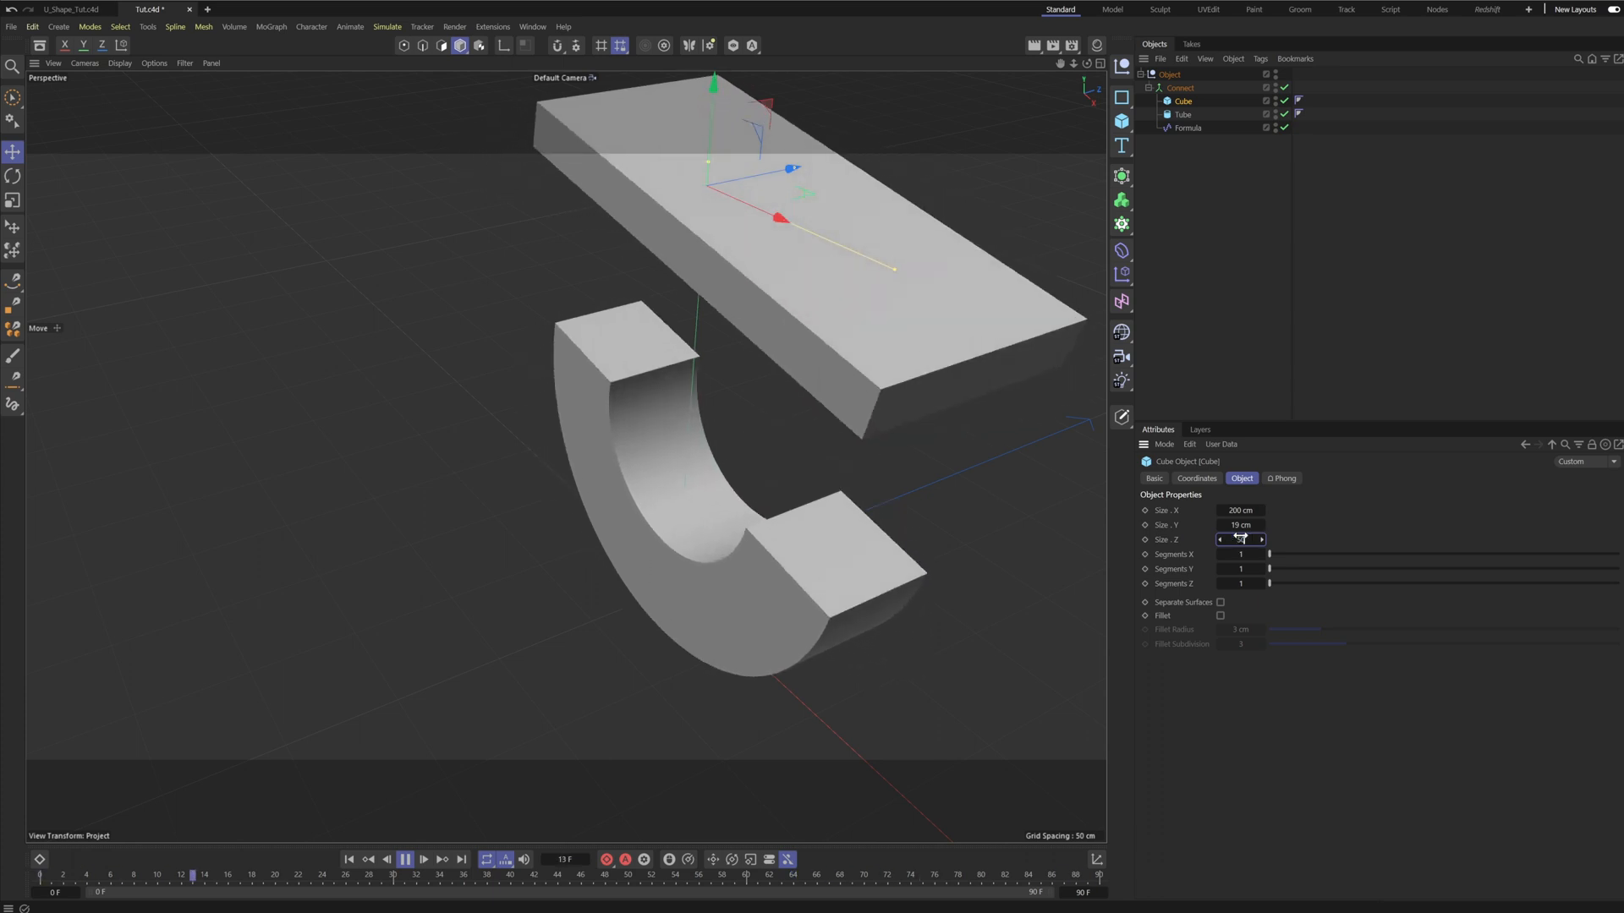
{"action": "key", "text": "Return"}
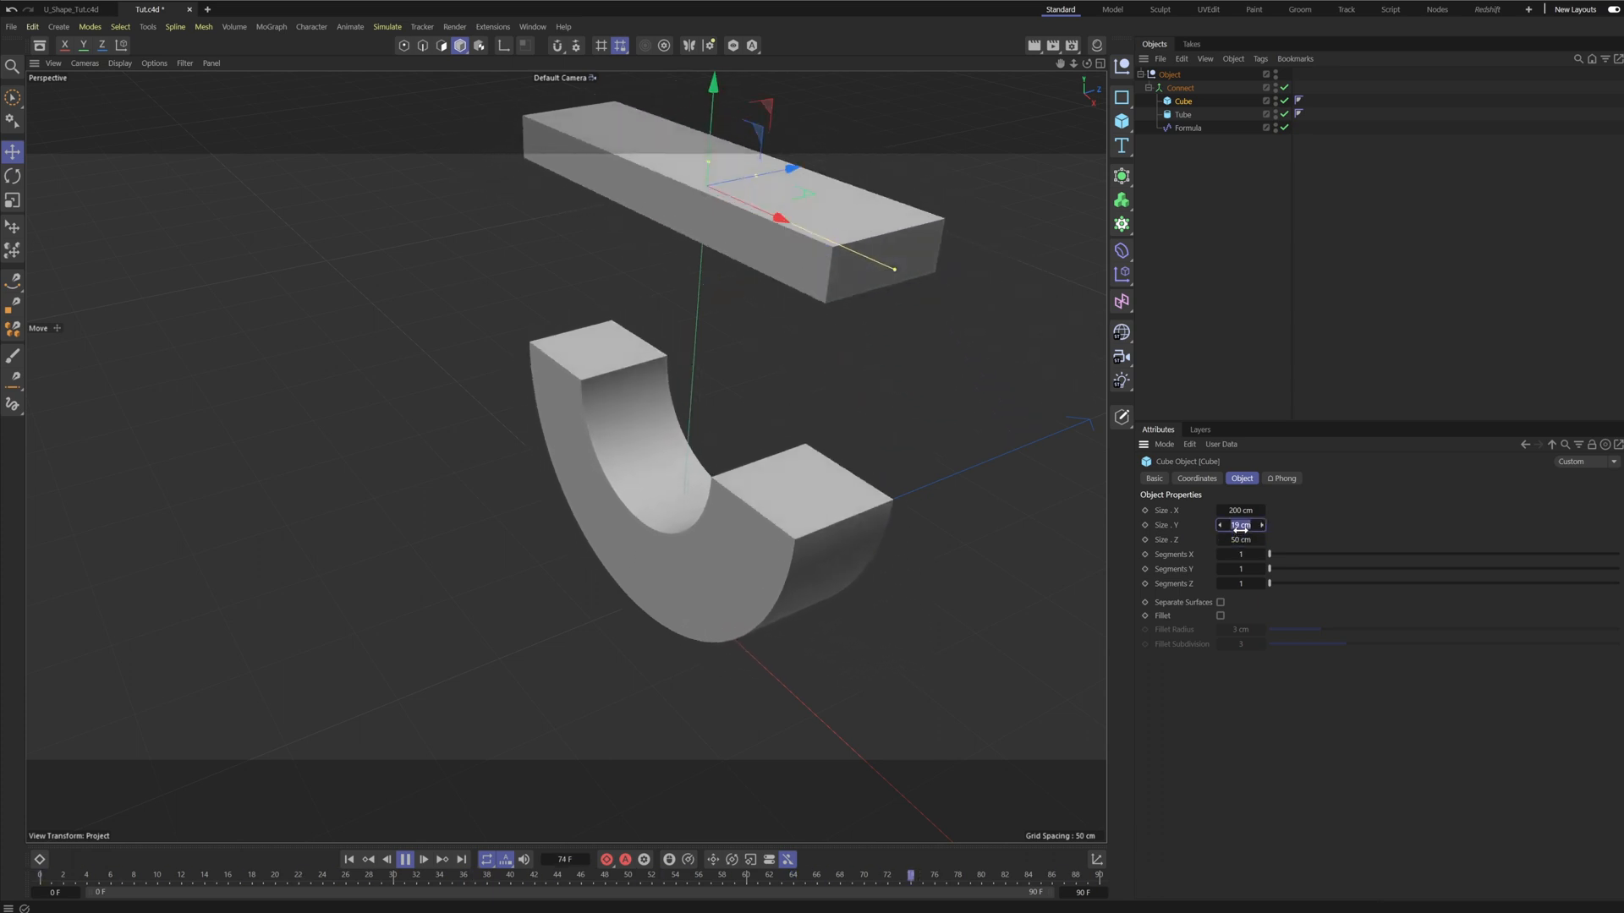
{"action": "key", "text": "Return"}
Lower the plank onto the flat ends of the half tube and deselect it.
{"action": "left_click_drag", "start_coordinate": [674, 395], "coordinate": [791, 317], "text": "alt"}
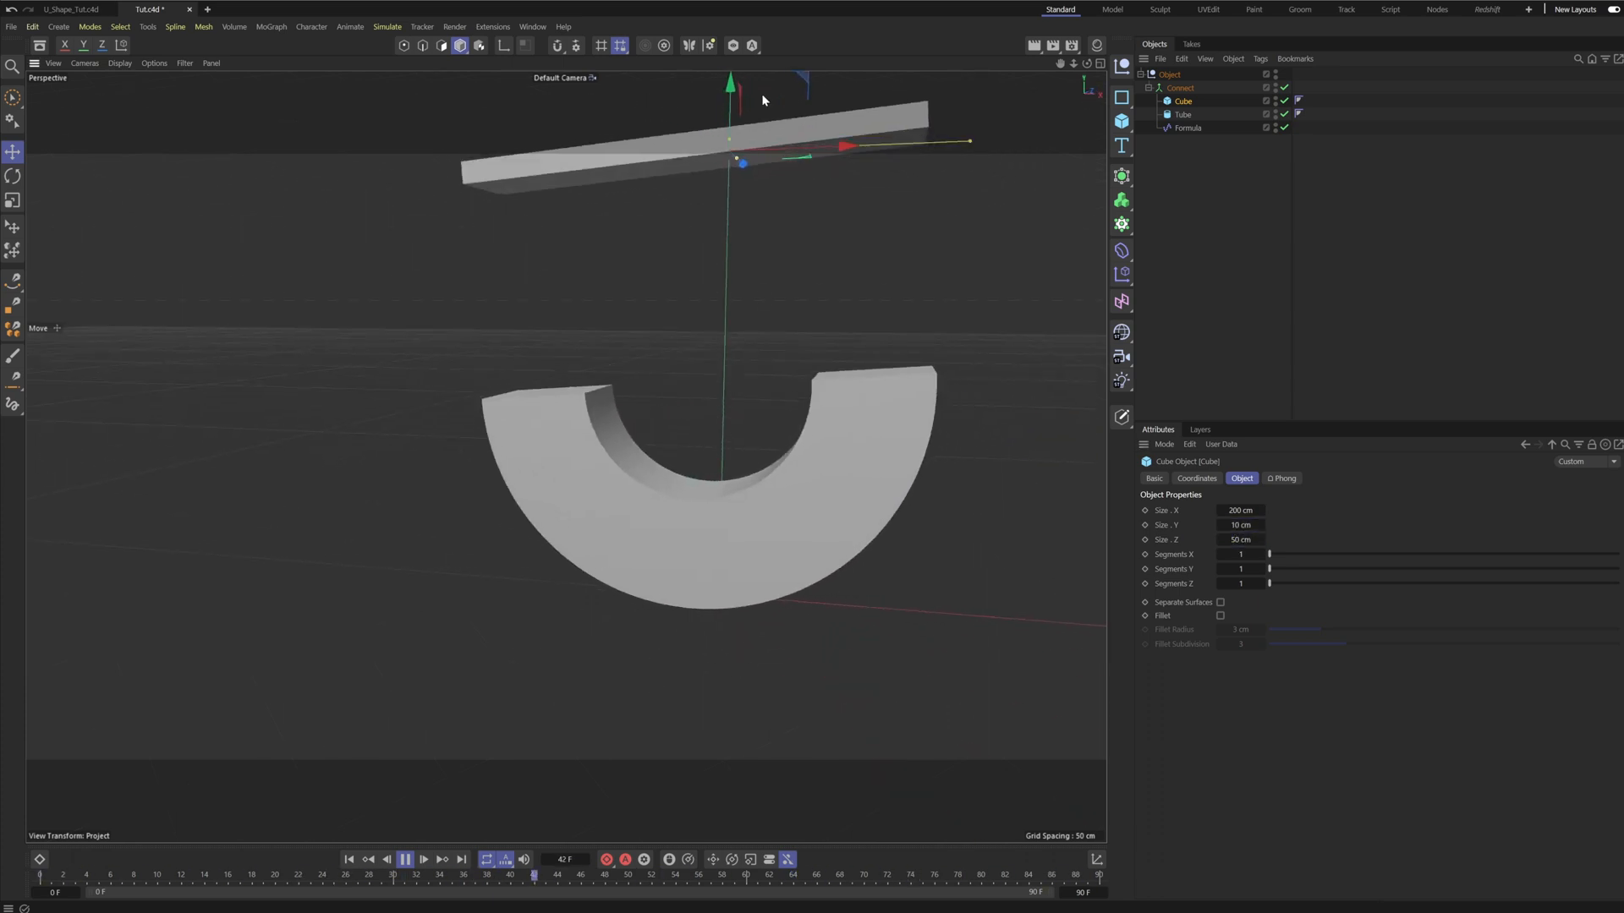
{"action": "middle_click_drag", "start_coordinate": [761, 127], "coordinate": [746, 205], "text": "alt"}
{"action": "left_click_drag", "start_coordinate": [743, 118], "coordinate": [732, 335]}
{"action": "left_click", "coordinate": [767, 545]}
{"action": "left_click_drag", "start_coordinate": [768, 544], "coordinate": [795, 566], "text": "alt"}
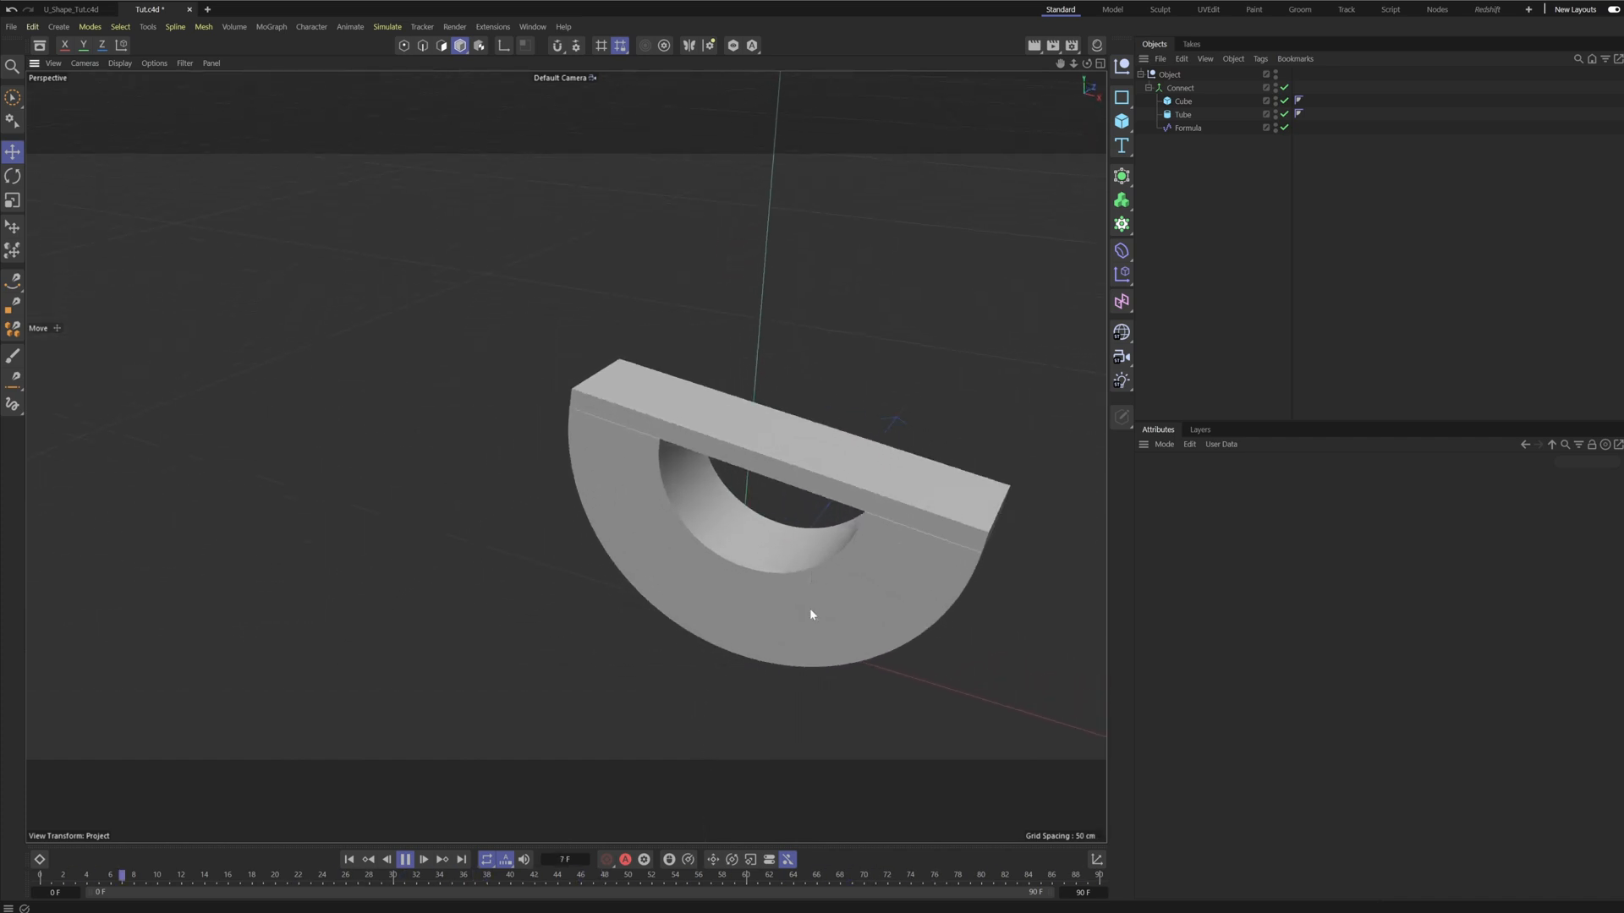
{"action": "mouse_move", "coordinate": [831, 630]}
{"action": "left_mouse_down", "text": "alt"}
{"action": "mouse_move", "coordinate": [855, 645]}
{"action": "mouse_move", "coordinate": [837, 624]}
{"action": "left_mouse_up", "text": "alt"}
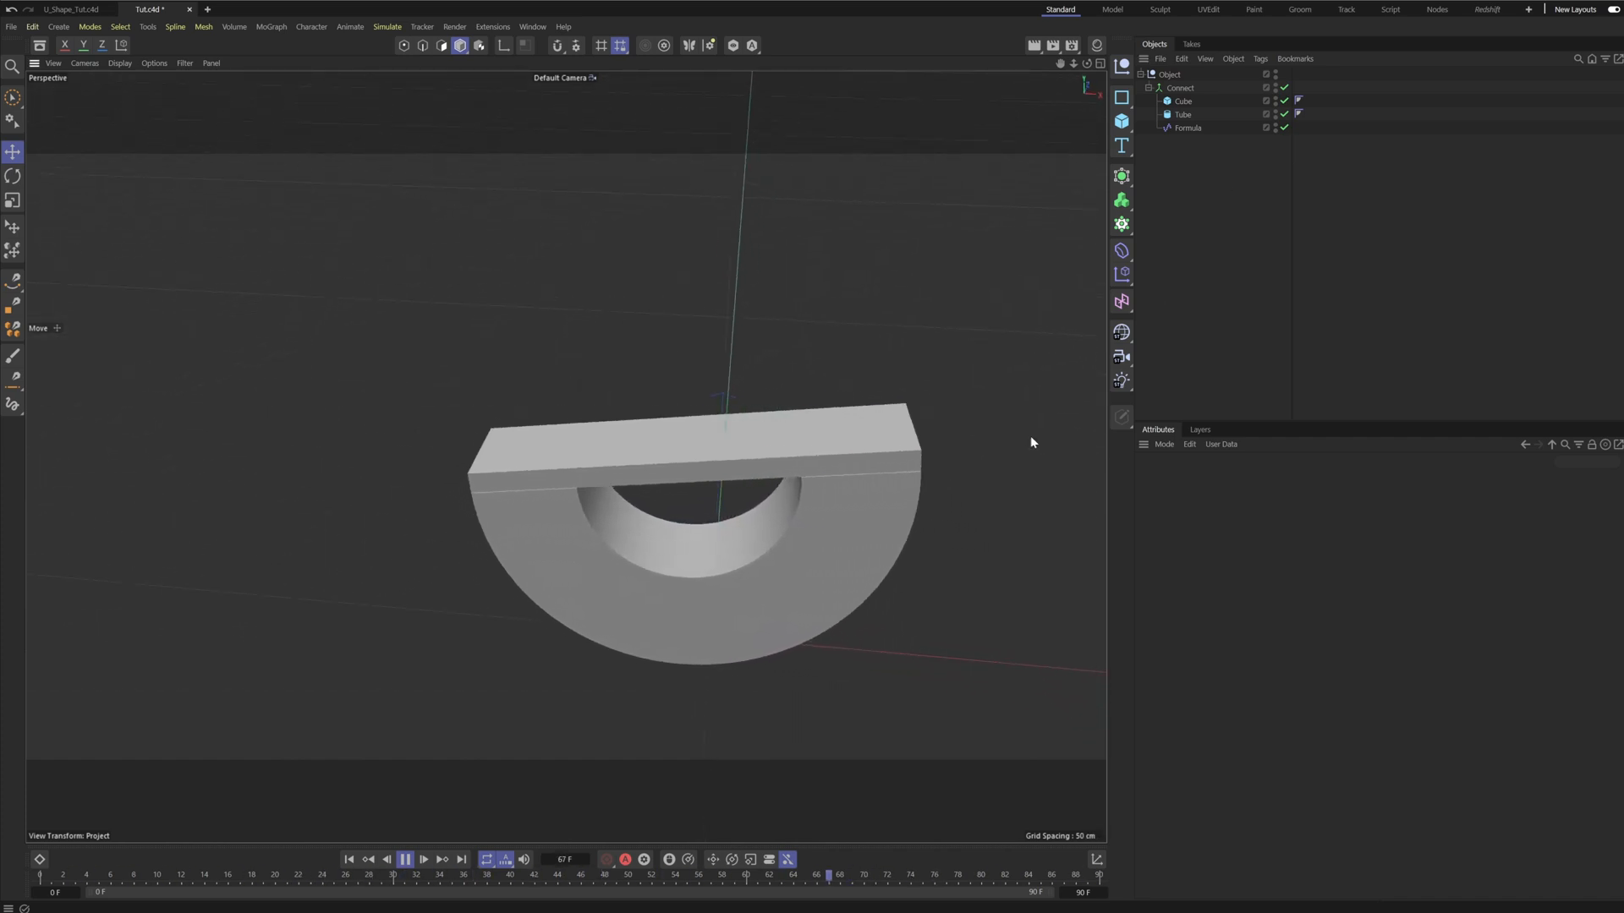
Enlarge the plank so it slightly overhangs the half tube, about 212 cm in X and about 55 cm in Z.
{"action": "middle_click_drag", "start_coordinate": [890, 518], "coordinate": [857, 497], "text": "alt"}
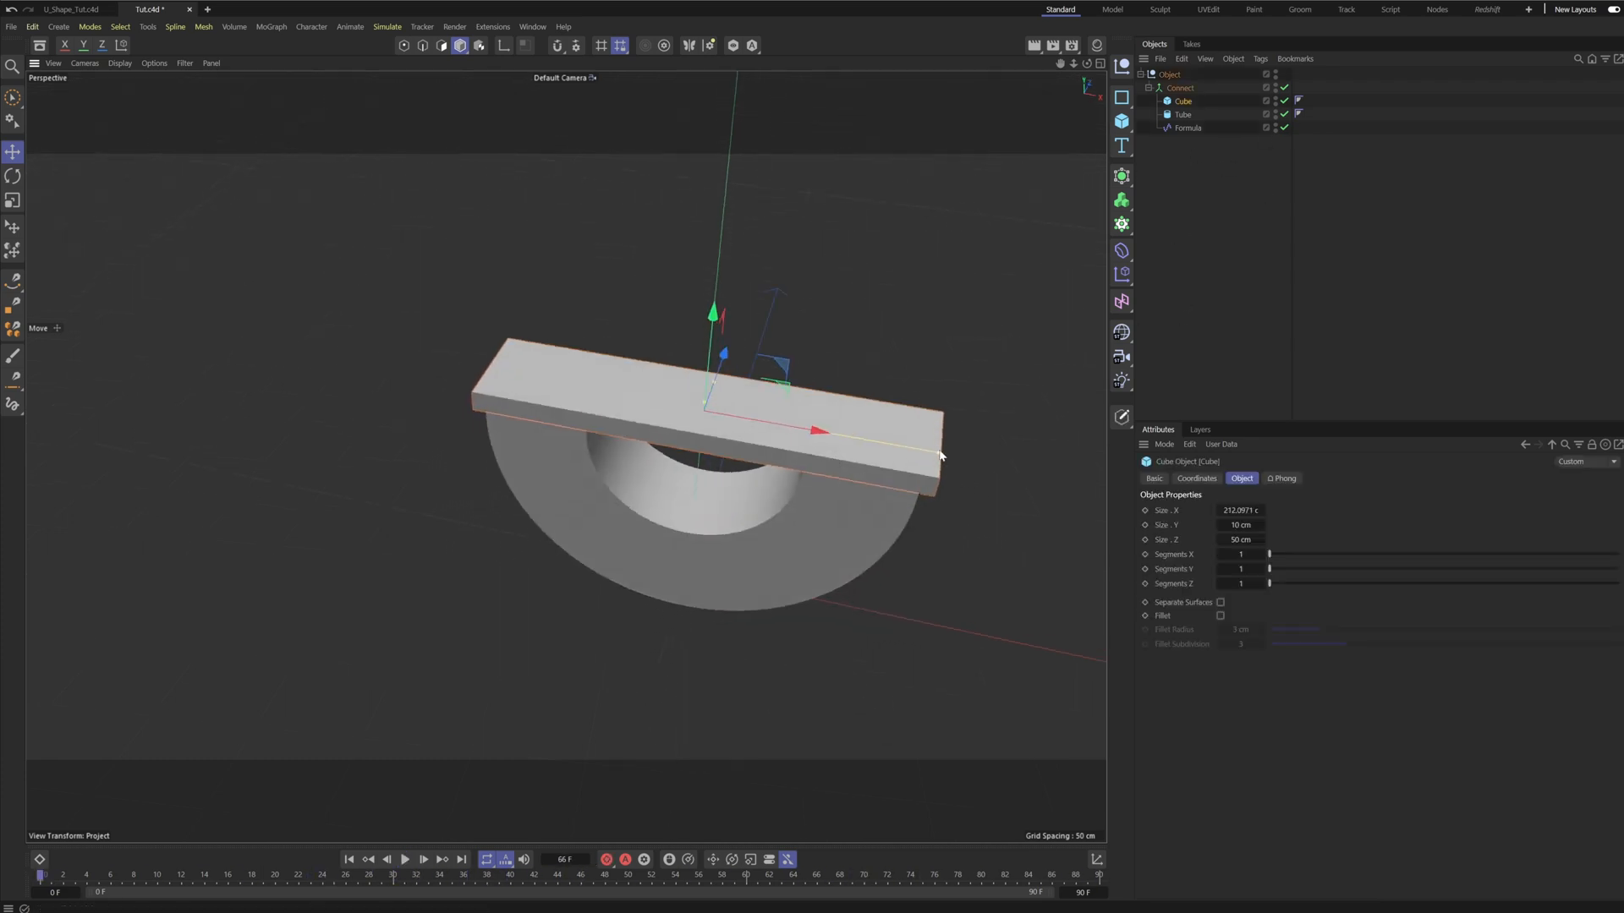
{"action": "left_click_drag", "start_coordinate": [890, 498], "coordinate": [763, 468], "text": "alt"}
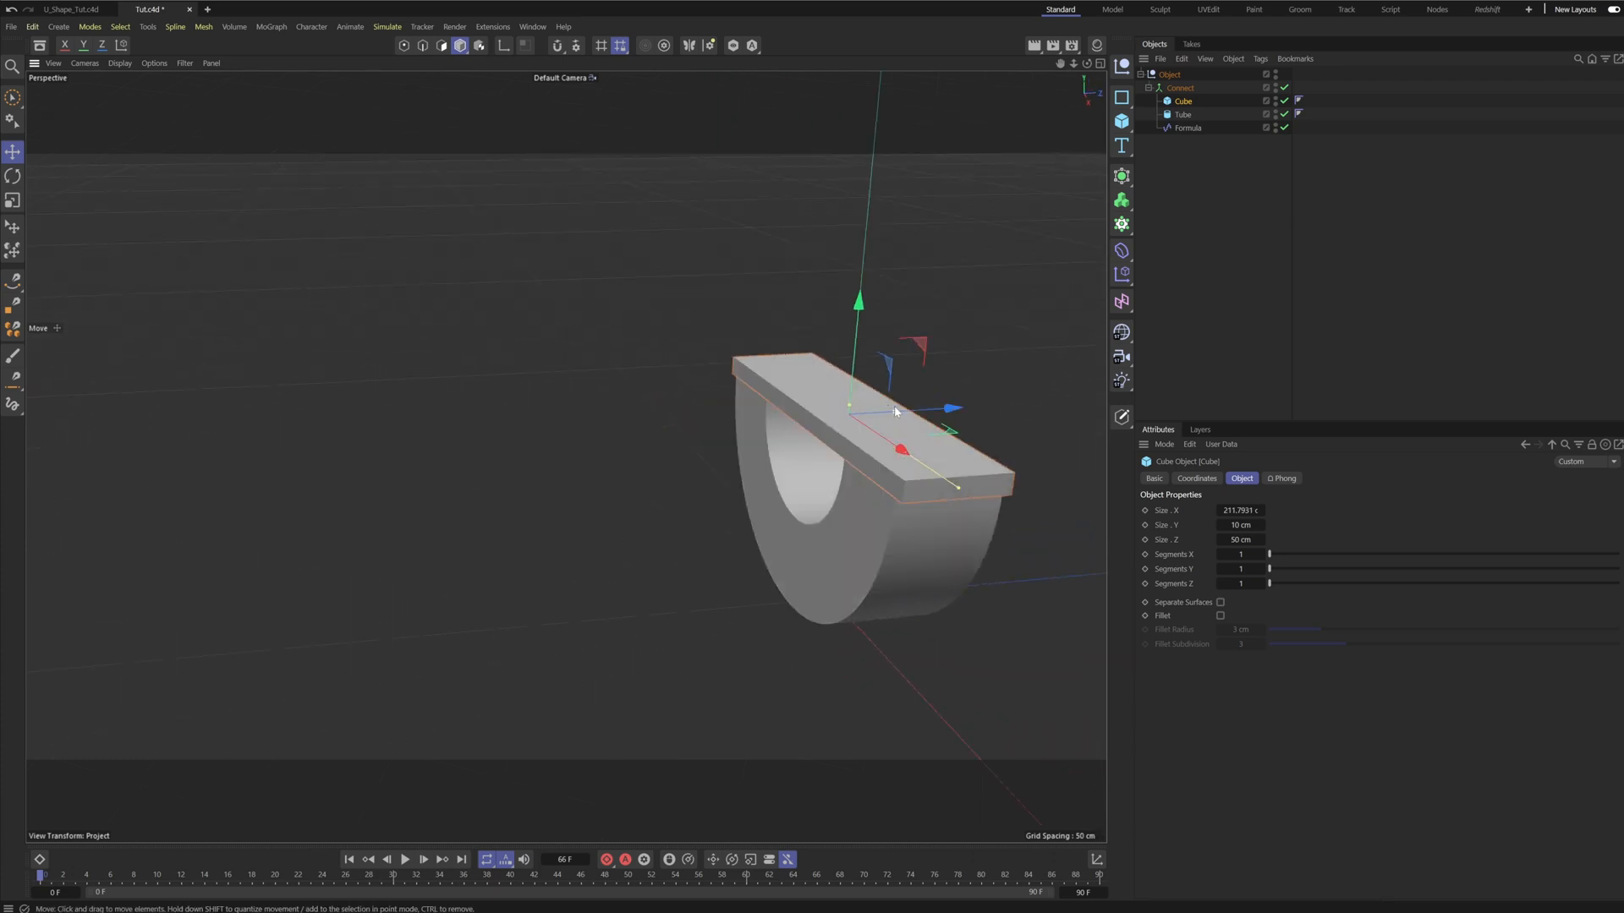
{"action": "left_click_drag", "start_coordinate": [895, 412], "coordinate": [1040, 279], "text": "alt"}
Duplicate the Connect object as a child of itself and delete the copied tube and cube, keeping only its Formula effector.
{"action": "left_click", "coordinate": [1179, 88]}
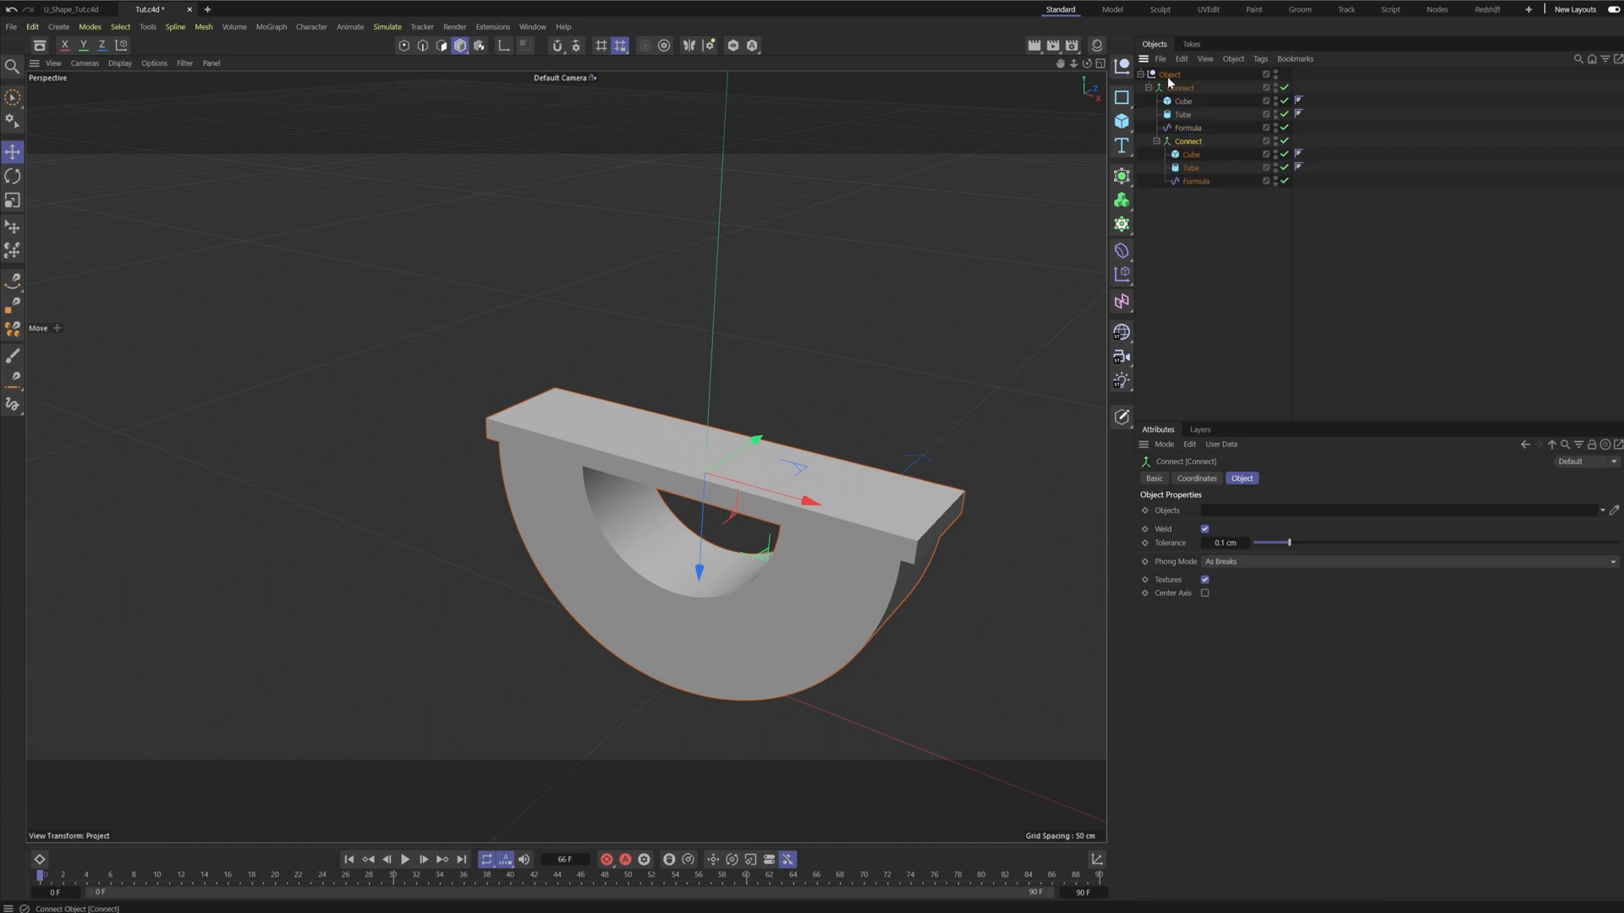
{"action": "key", "text": "ctrl+shift+a"}
{"action": "left_click", "coordinate": [1190, 168]}
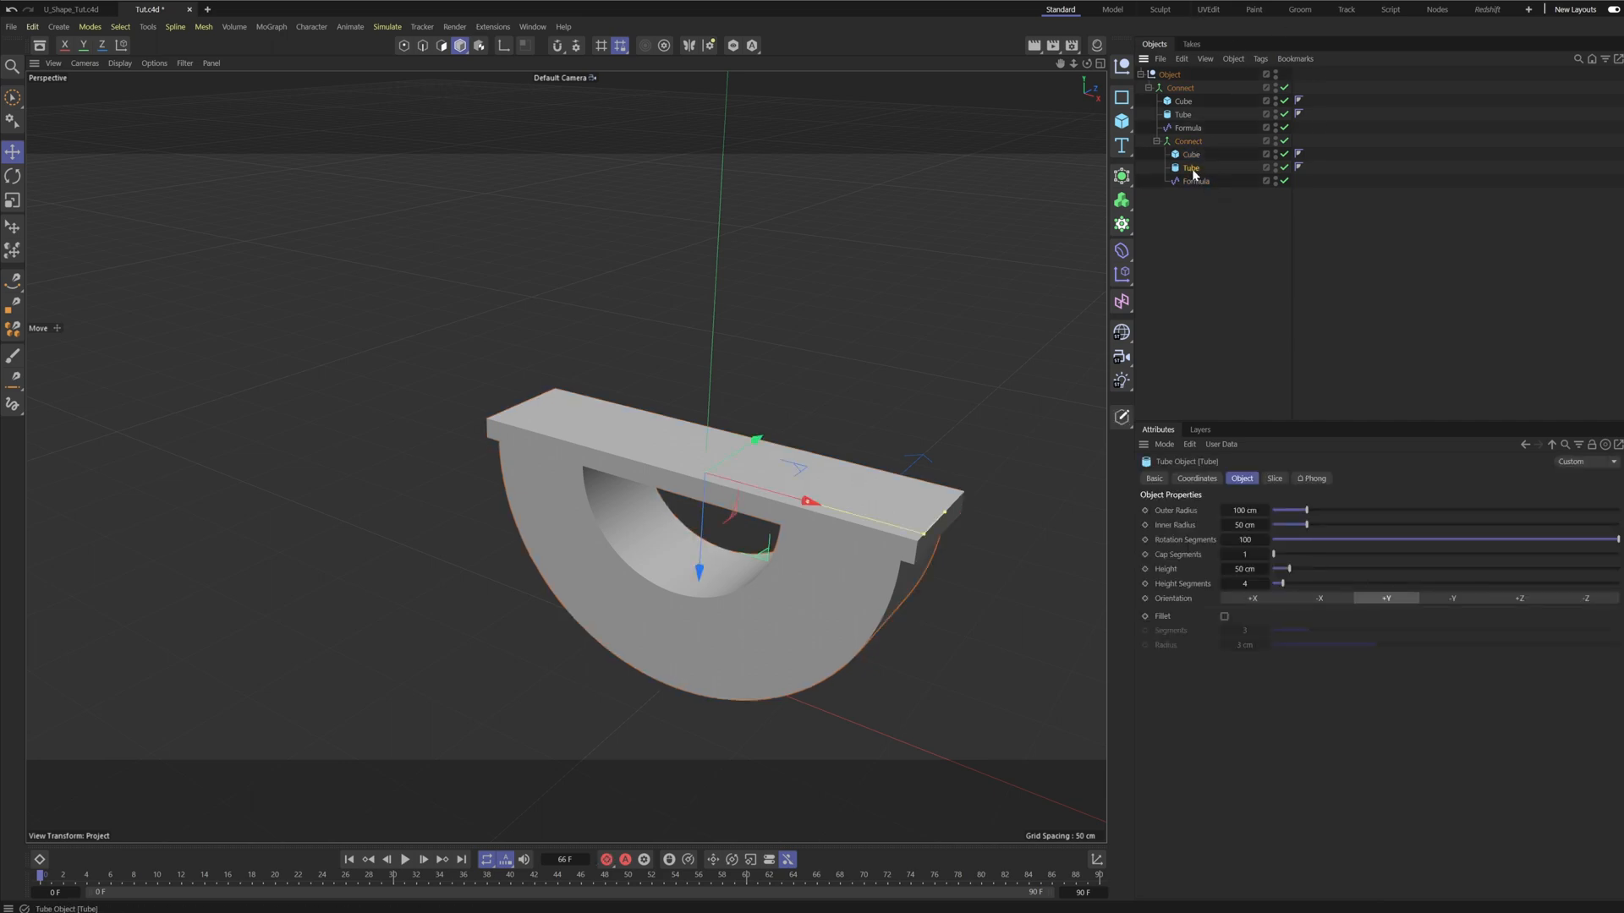
{"action": "key", "text": "Delete"}
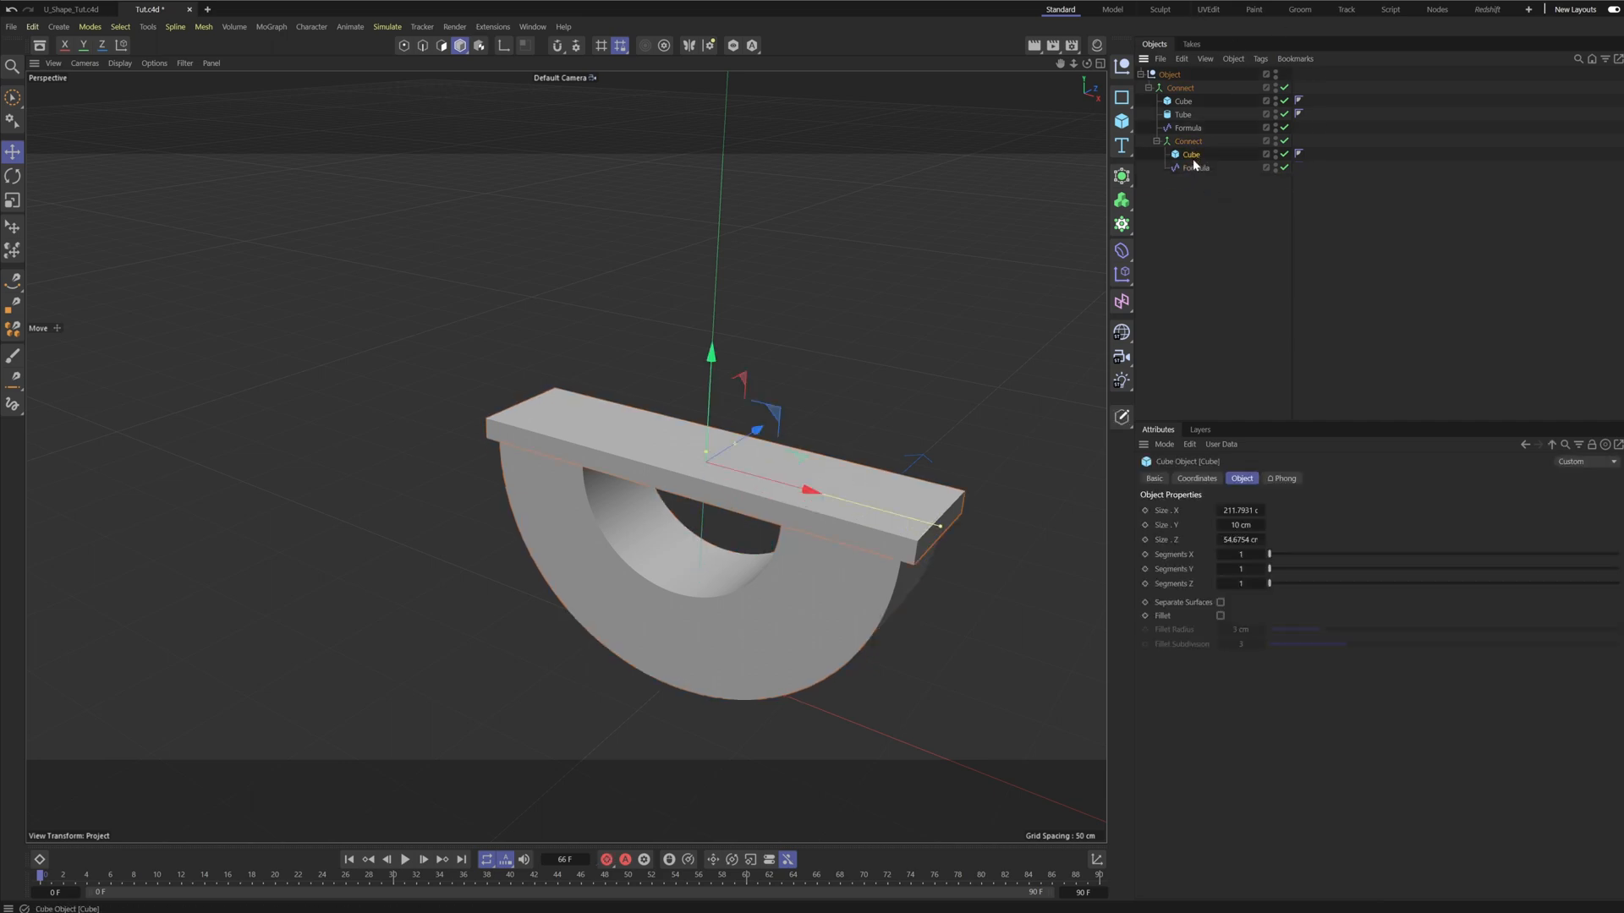
{"action": "key", "text": "Delete"}
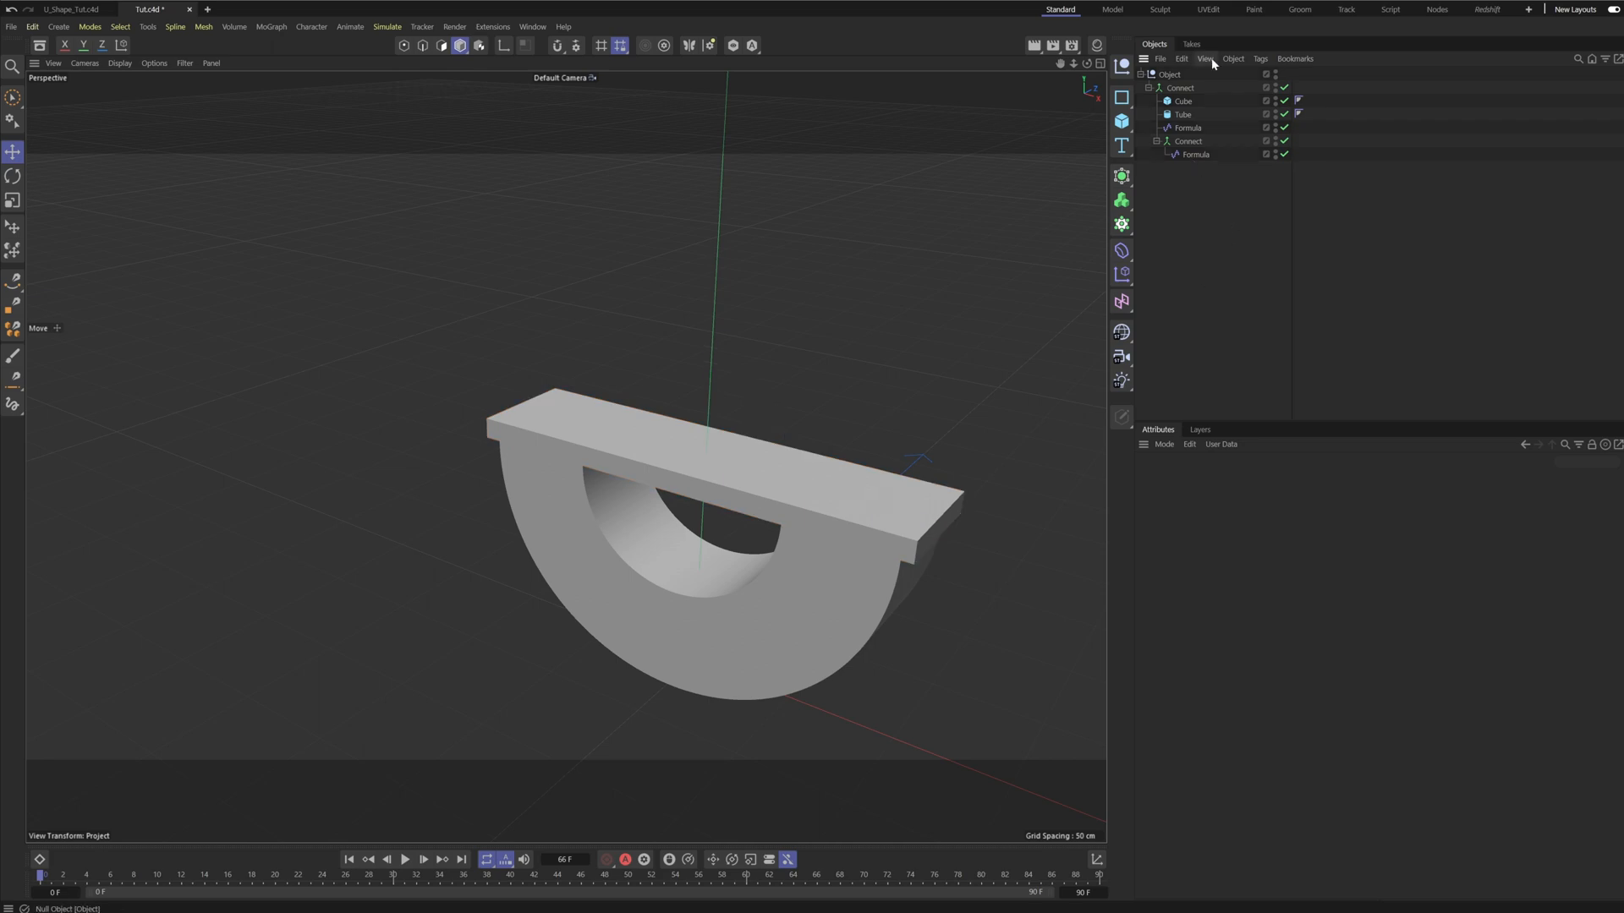
Add a sphere inside the nested Connect object above its Formula effector and reset the sphere's transform.
{"action": "left_click", "coordinate": [1124, 128]}
{"action": "left_click", "coordinate": [1263, 191]}
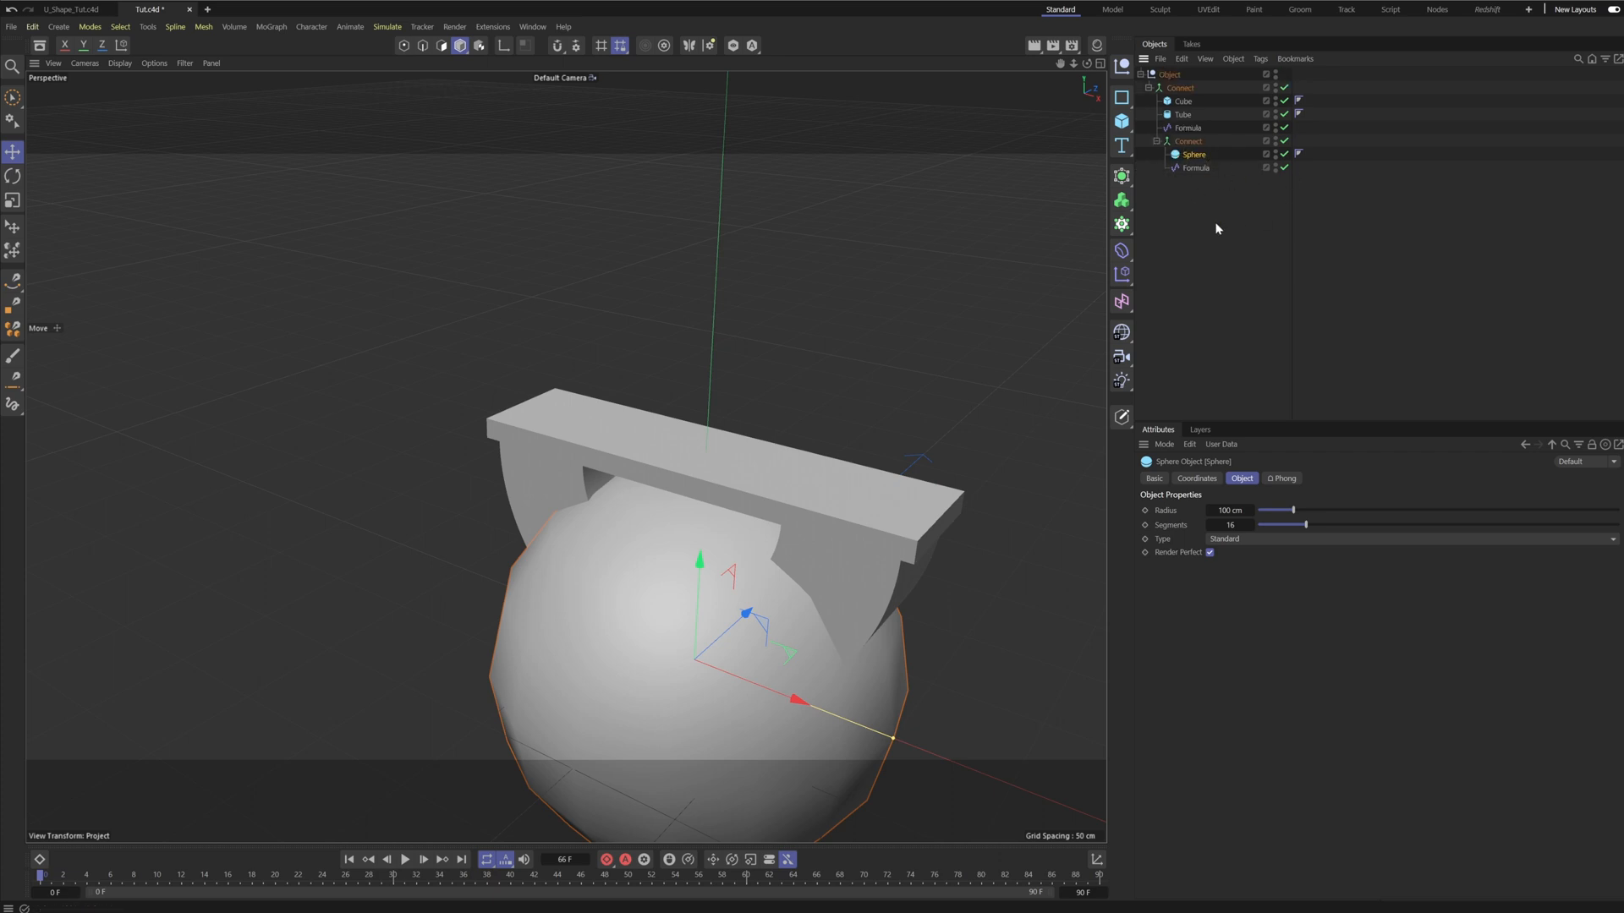
{"action": "key", "text": "alt+0"}
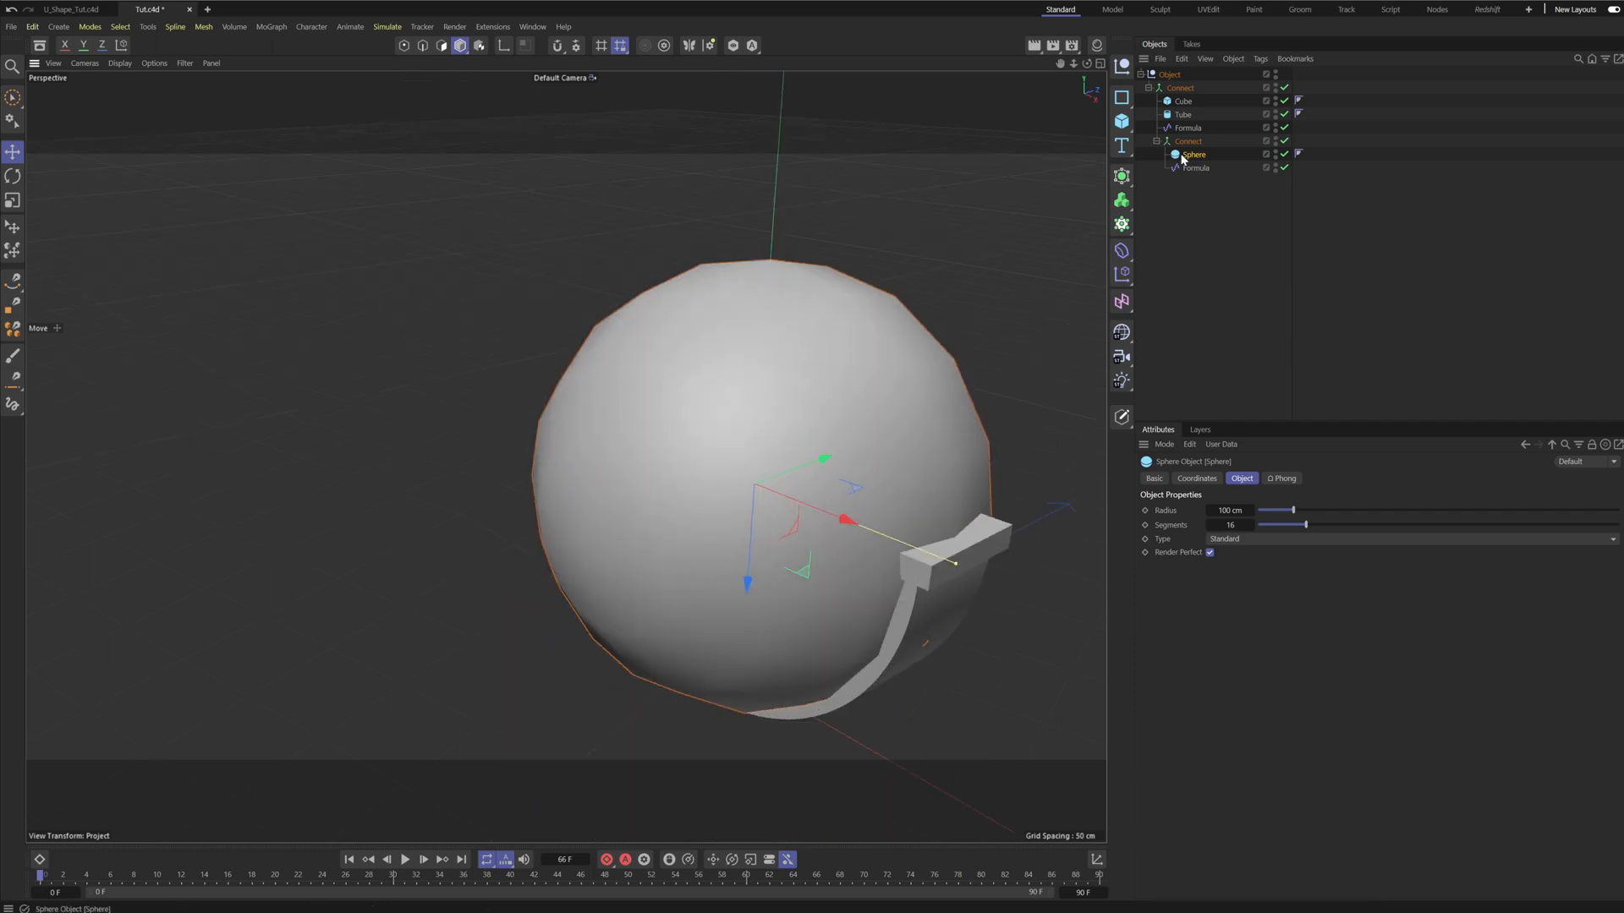
{"action": "left_click", "coordinate": [1193, 143]}
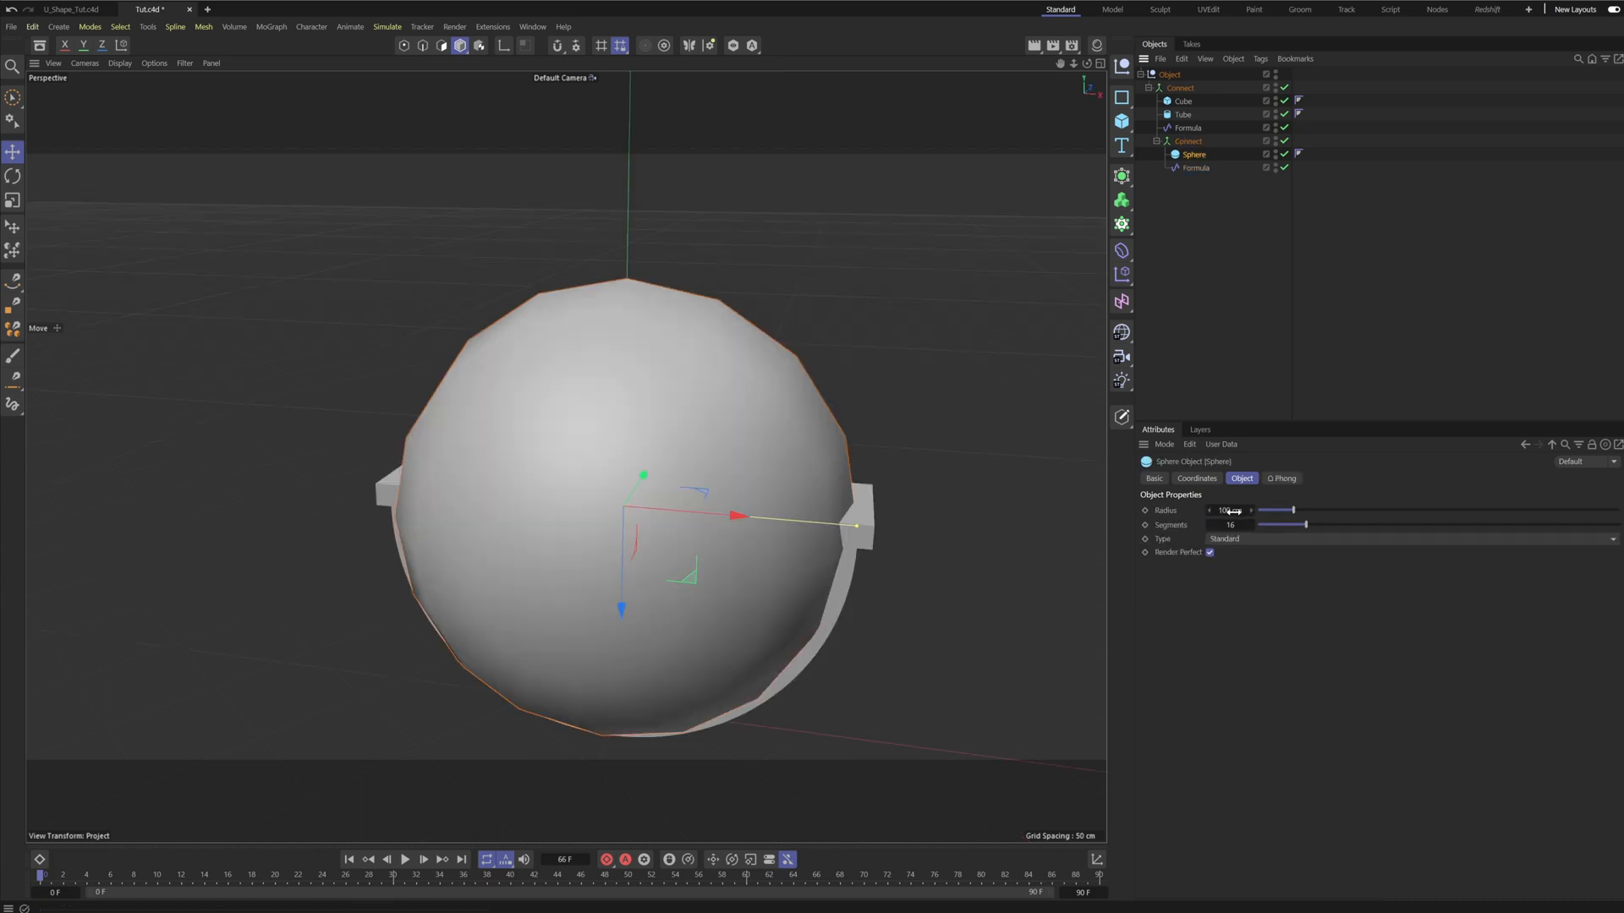
Set the sphere's radius to 35 cm and raise it to rest on top of the plank.
{"action": "left_click_drag", "start_coordinate": [1233, 510], "coordinate": [1227, 512]}
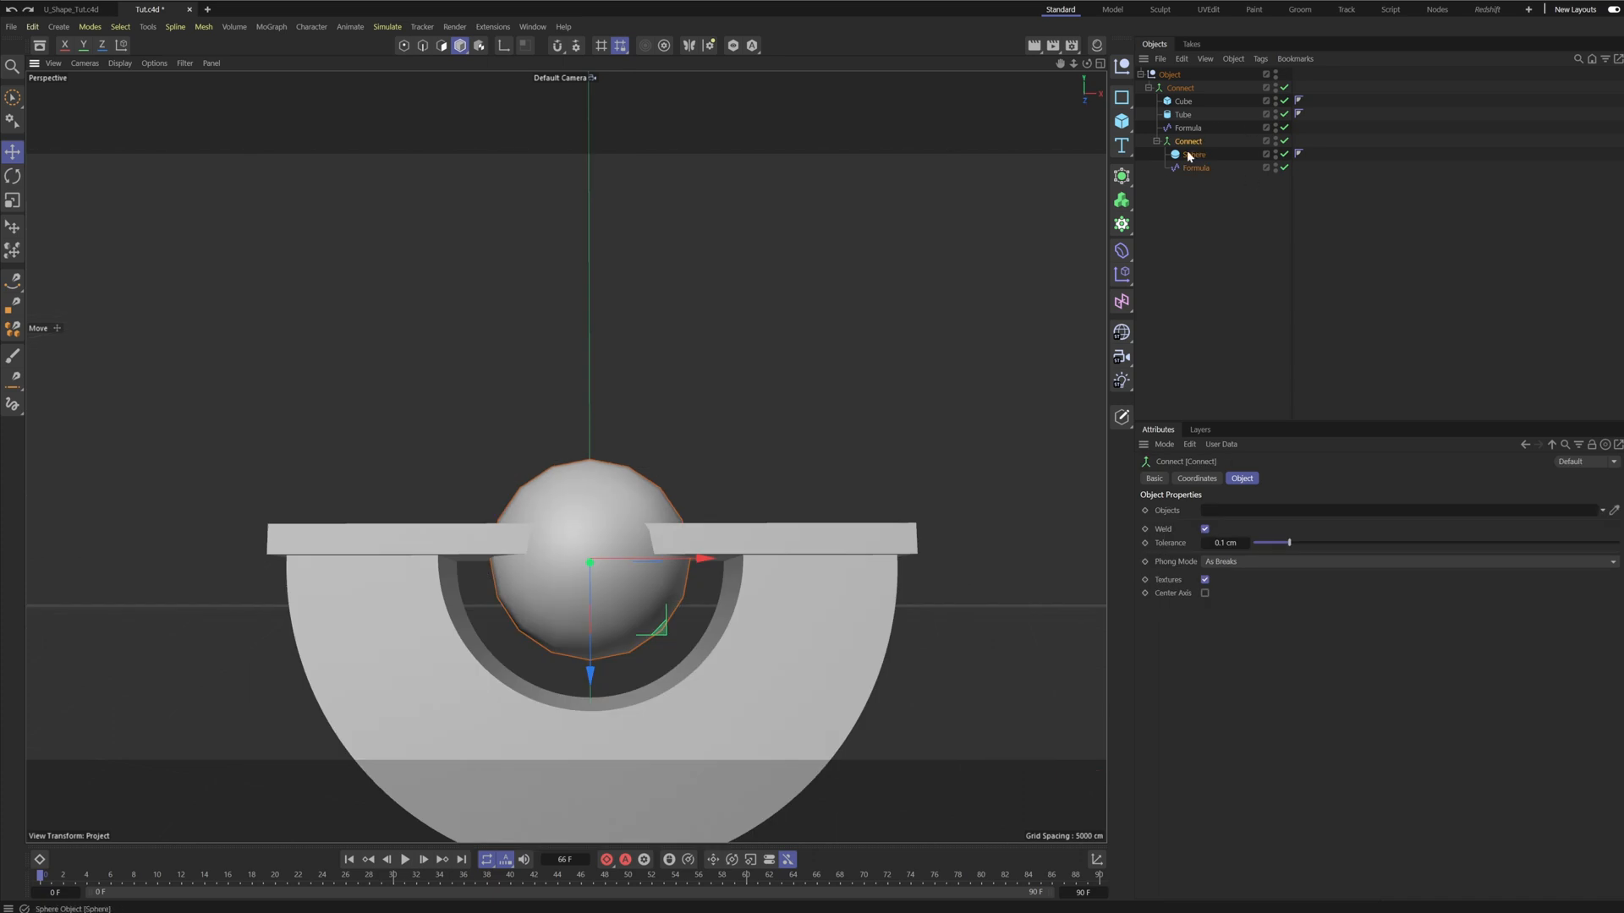
{"action": "left_click_drag", "start_coordinate": [590, 677], "coordinate": [590, 544]}
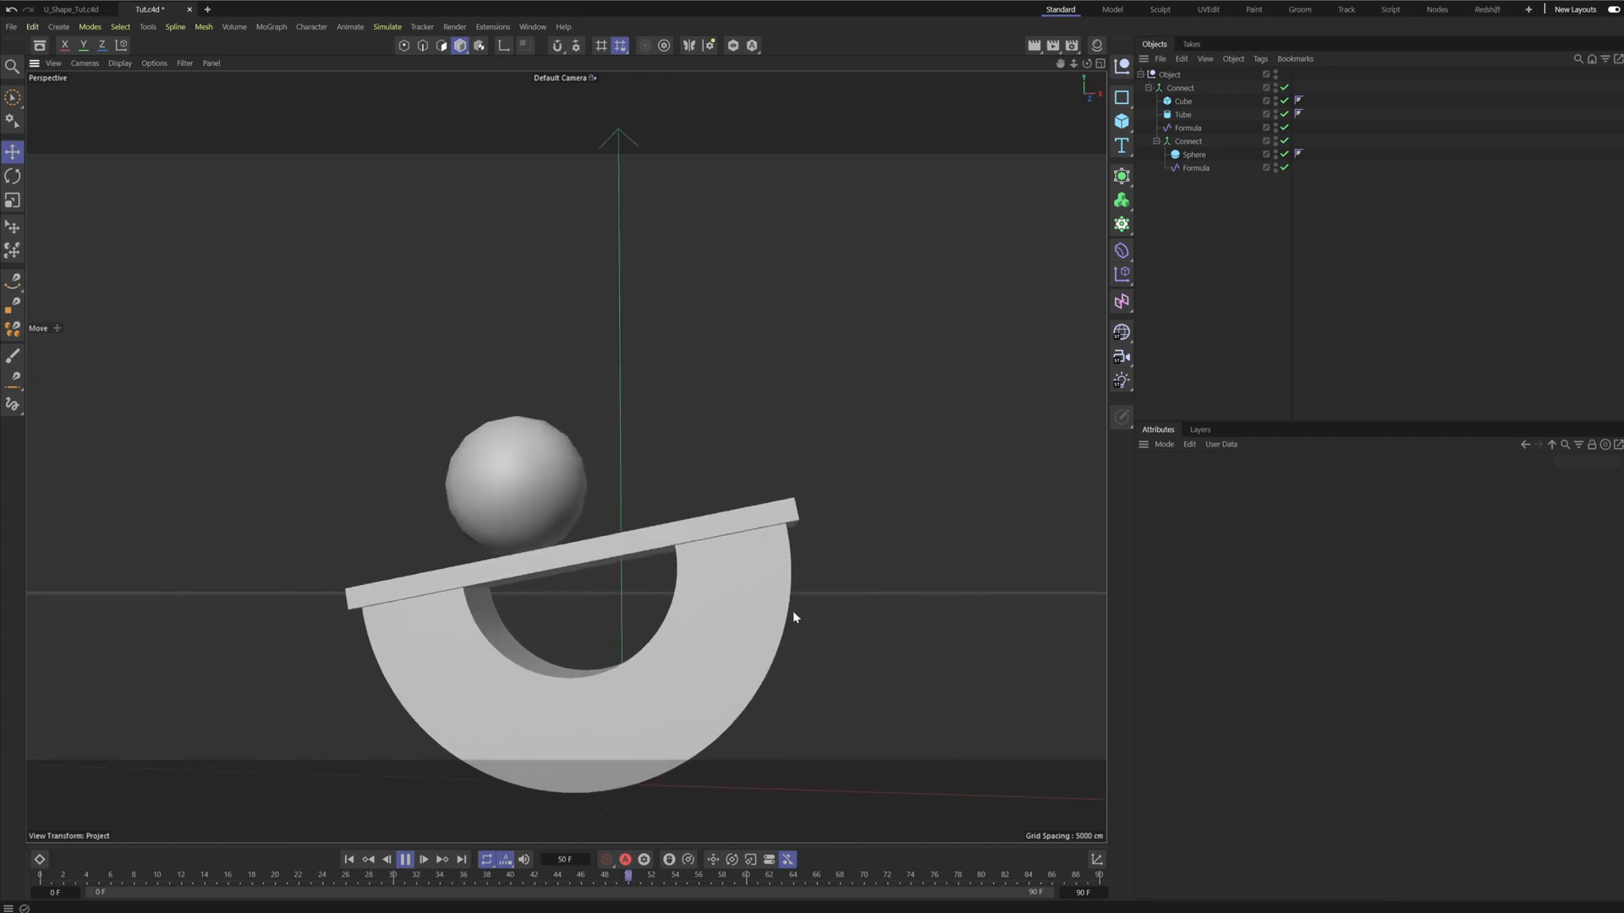
{"action": "left_click_drag", "start_coordinate": [793, 617], "coordinate": [543, 541], "text": "alt"}
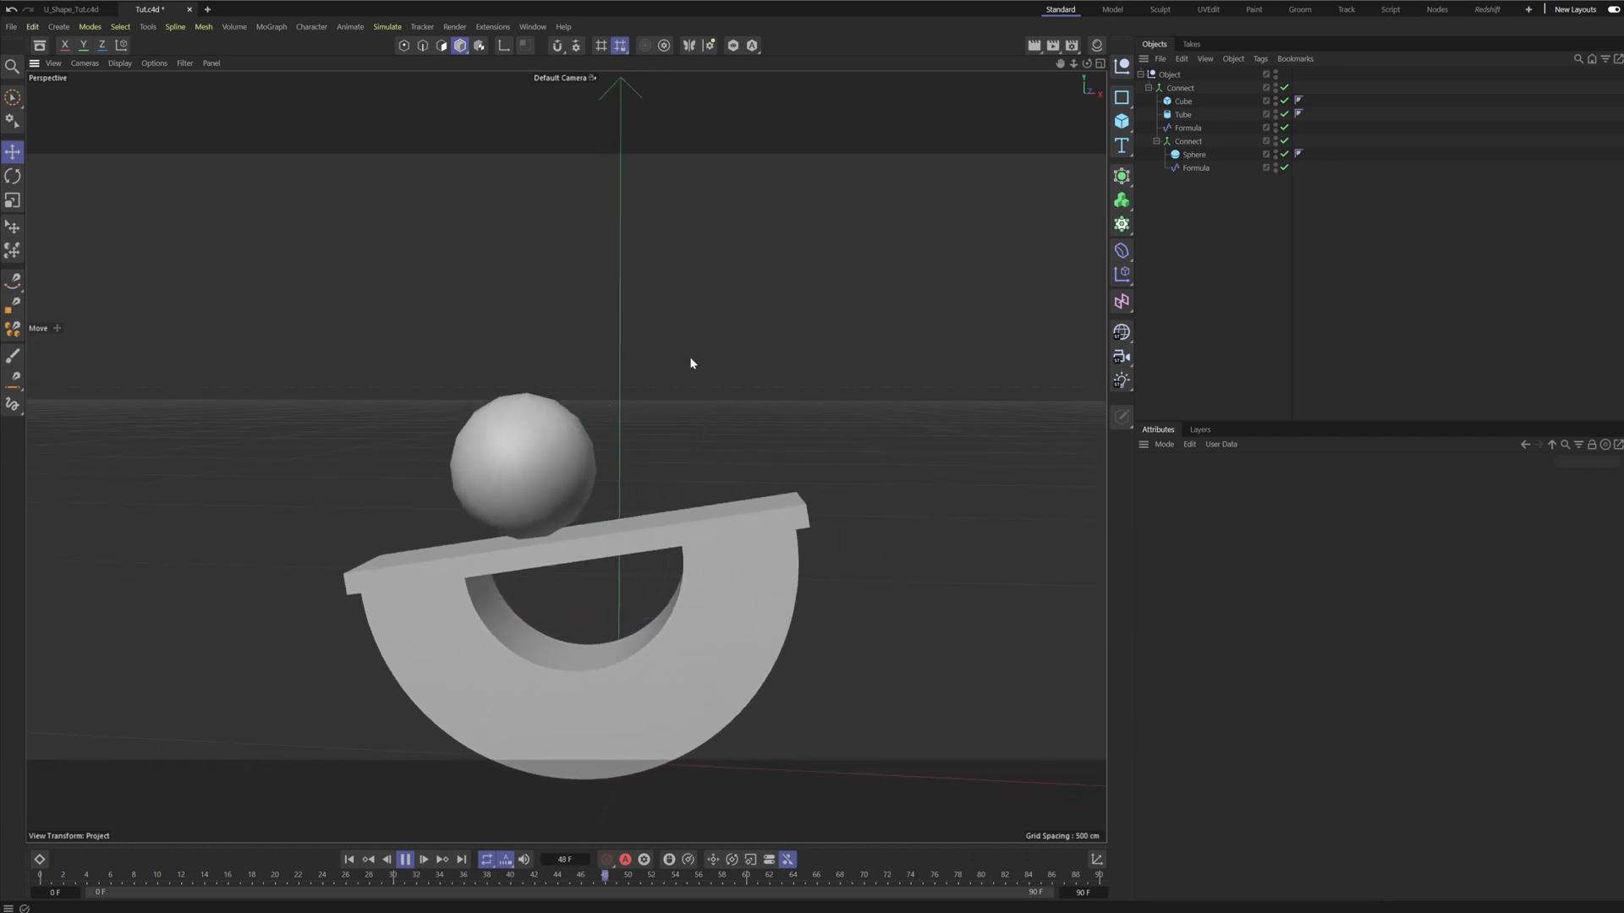
Rewind to frame 0, reduce the sphere's segments to 6, and play the animation.
{"action": "left_click", "coordinate": [406, 860]}
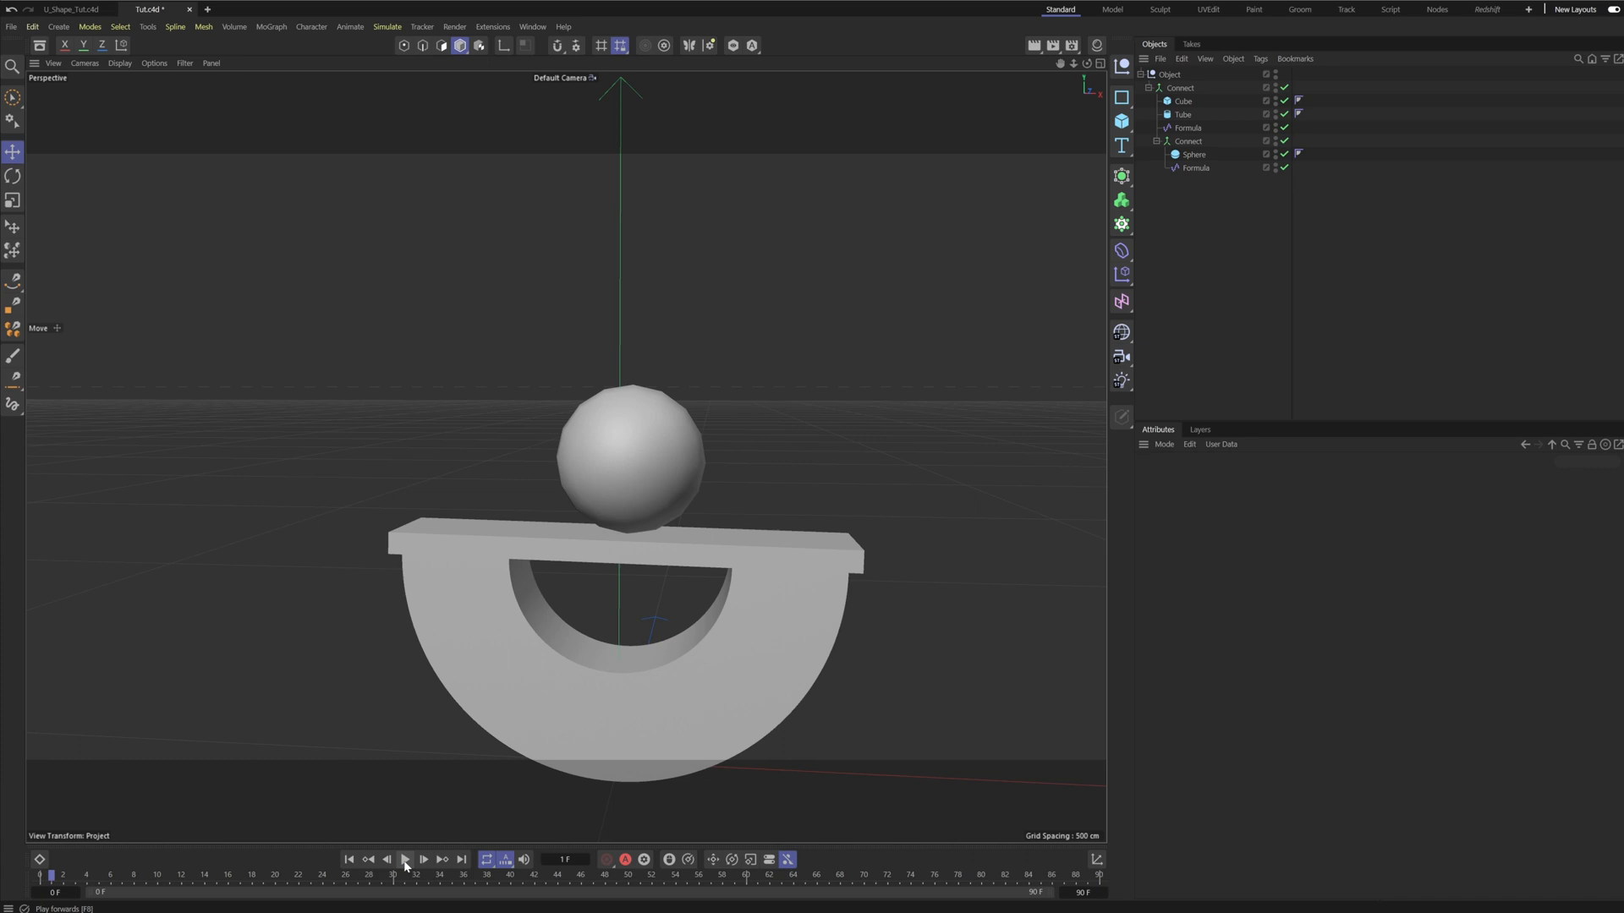
{"action": "left_click", "coordinate": [346, 859]}
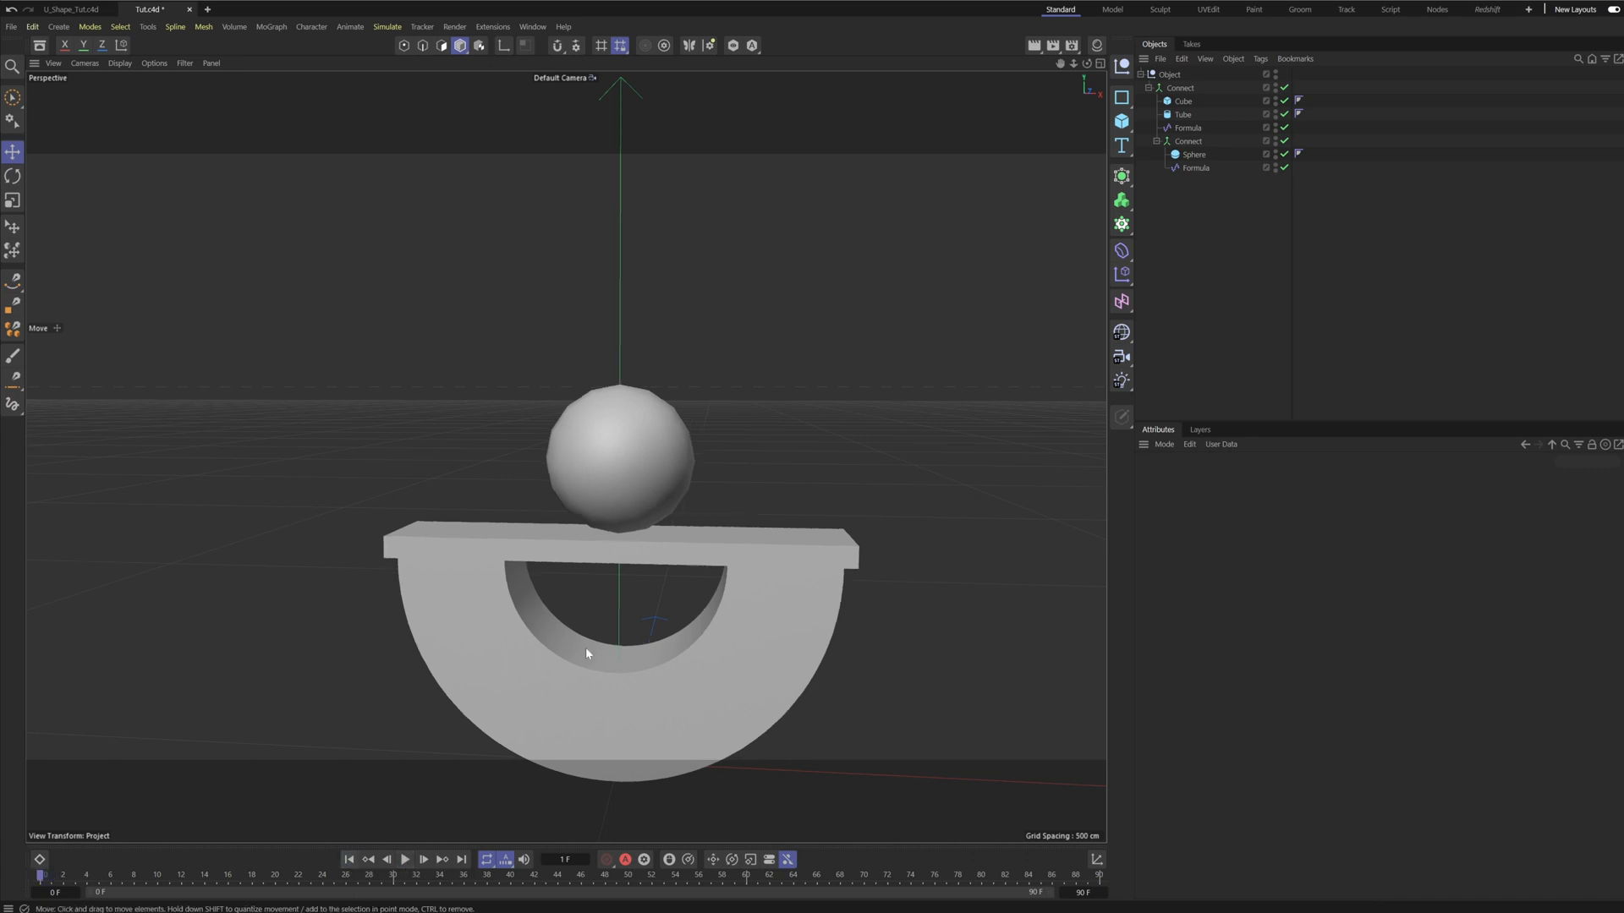
{"action": "left_click", "coordinate": [1194, 155]}
{"action": "left_click_drag", "start_coordinate": [1310, 528], "coordinate": [1278, 533]}
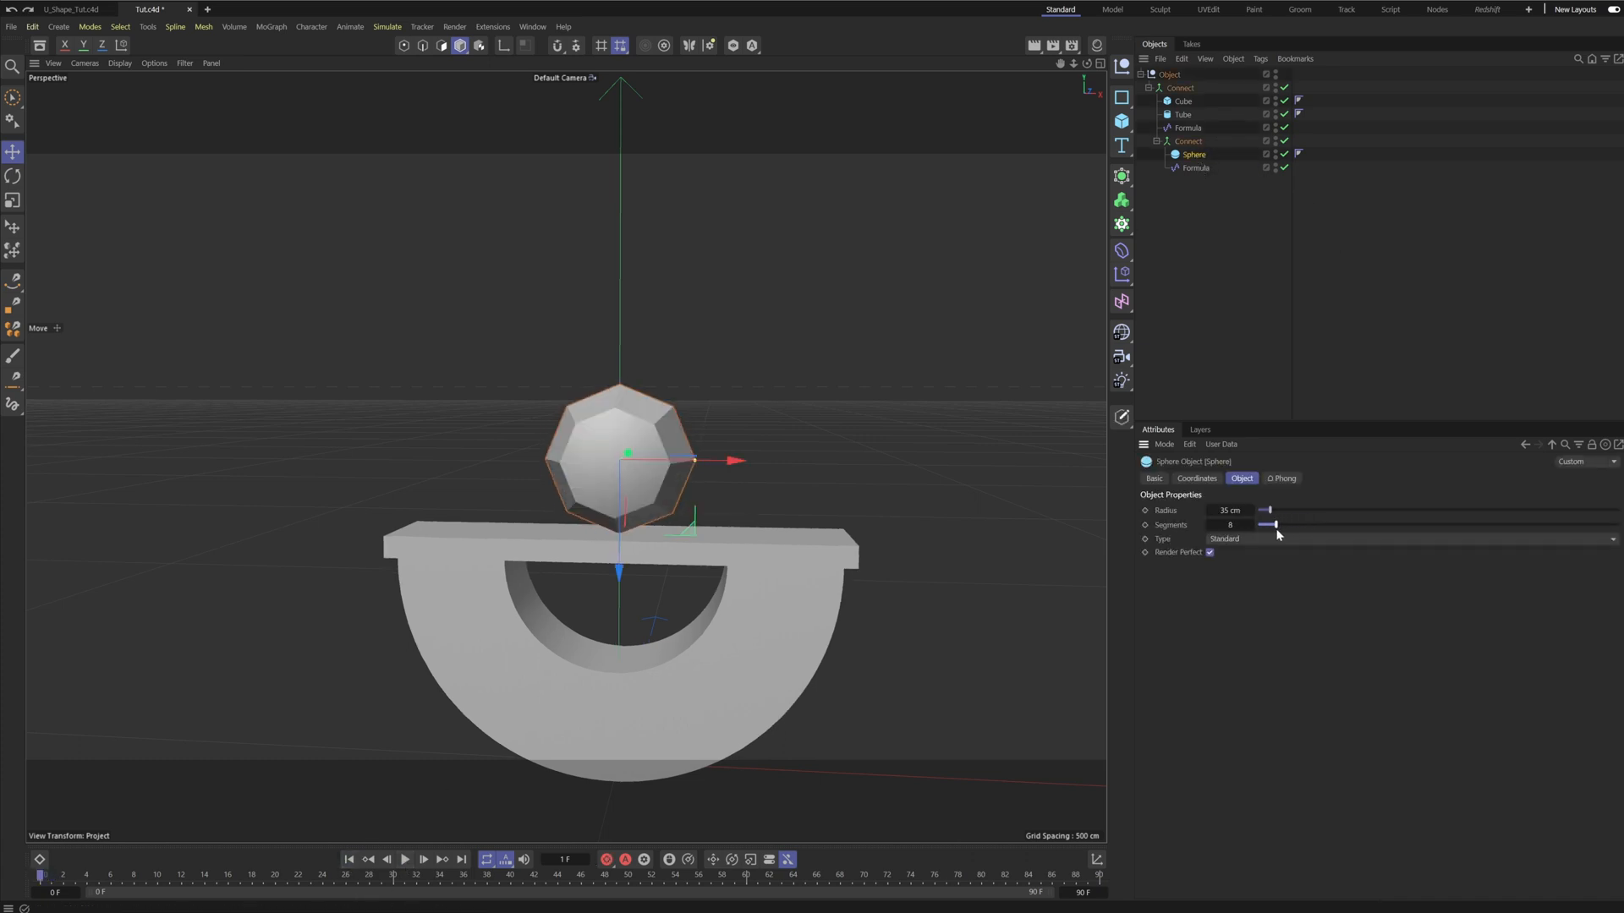
{"action": "left_click_drag", "start_coordinate": [552, 475], "coordinate": [522, 469], "text": "alt"}
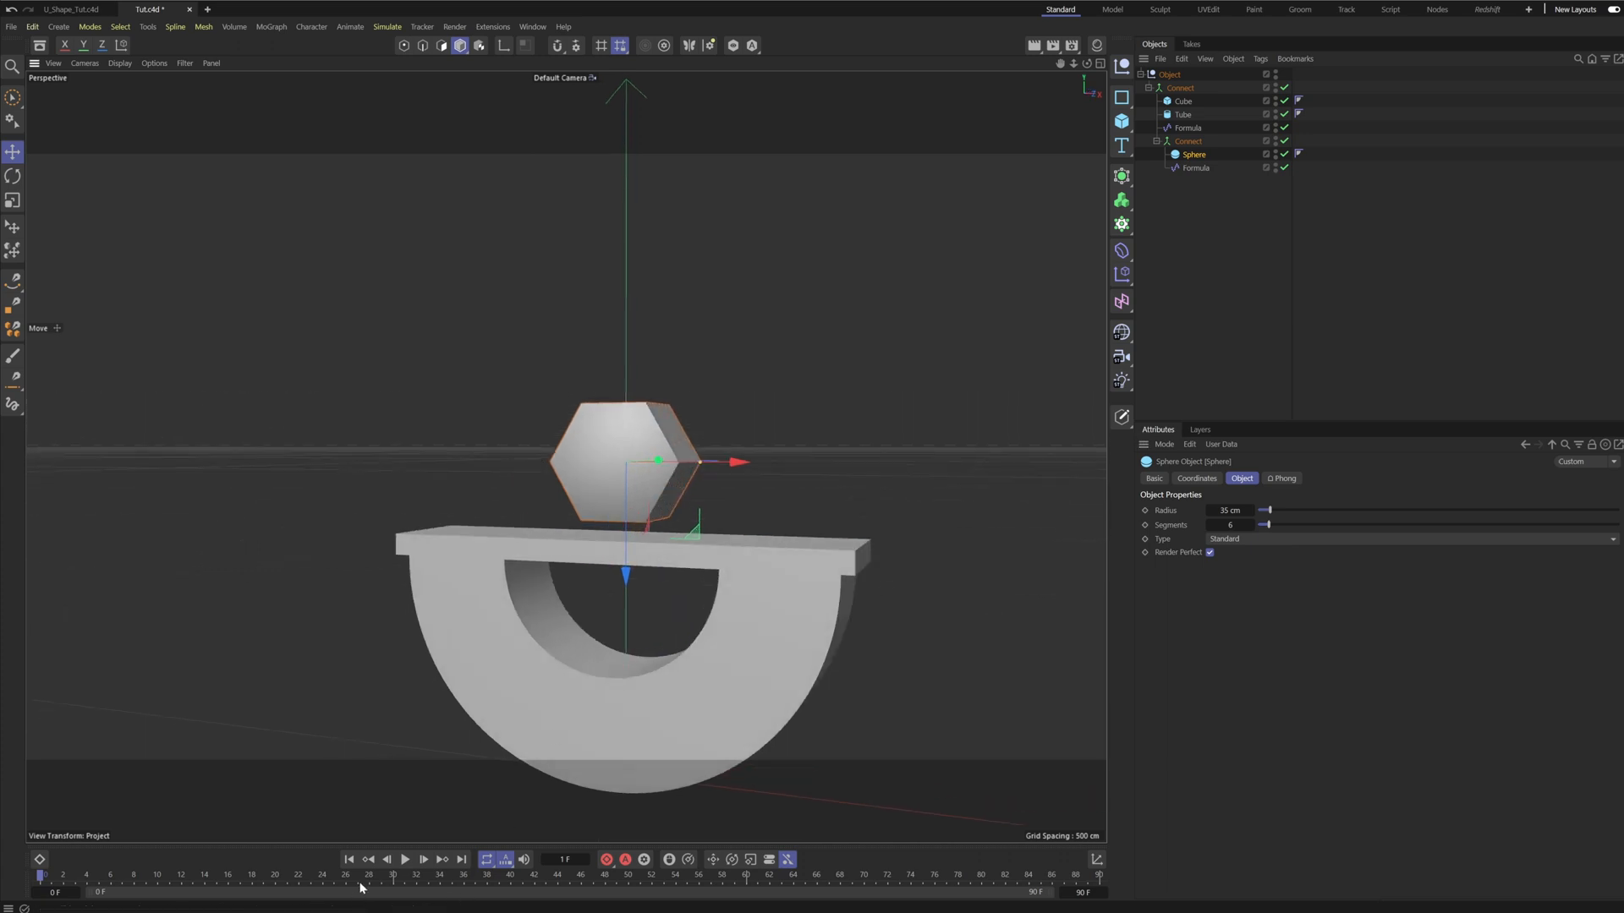
{"action": "left_click", "coordinate": [404, 860]}
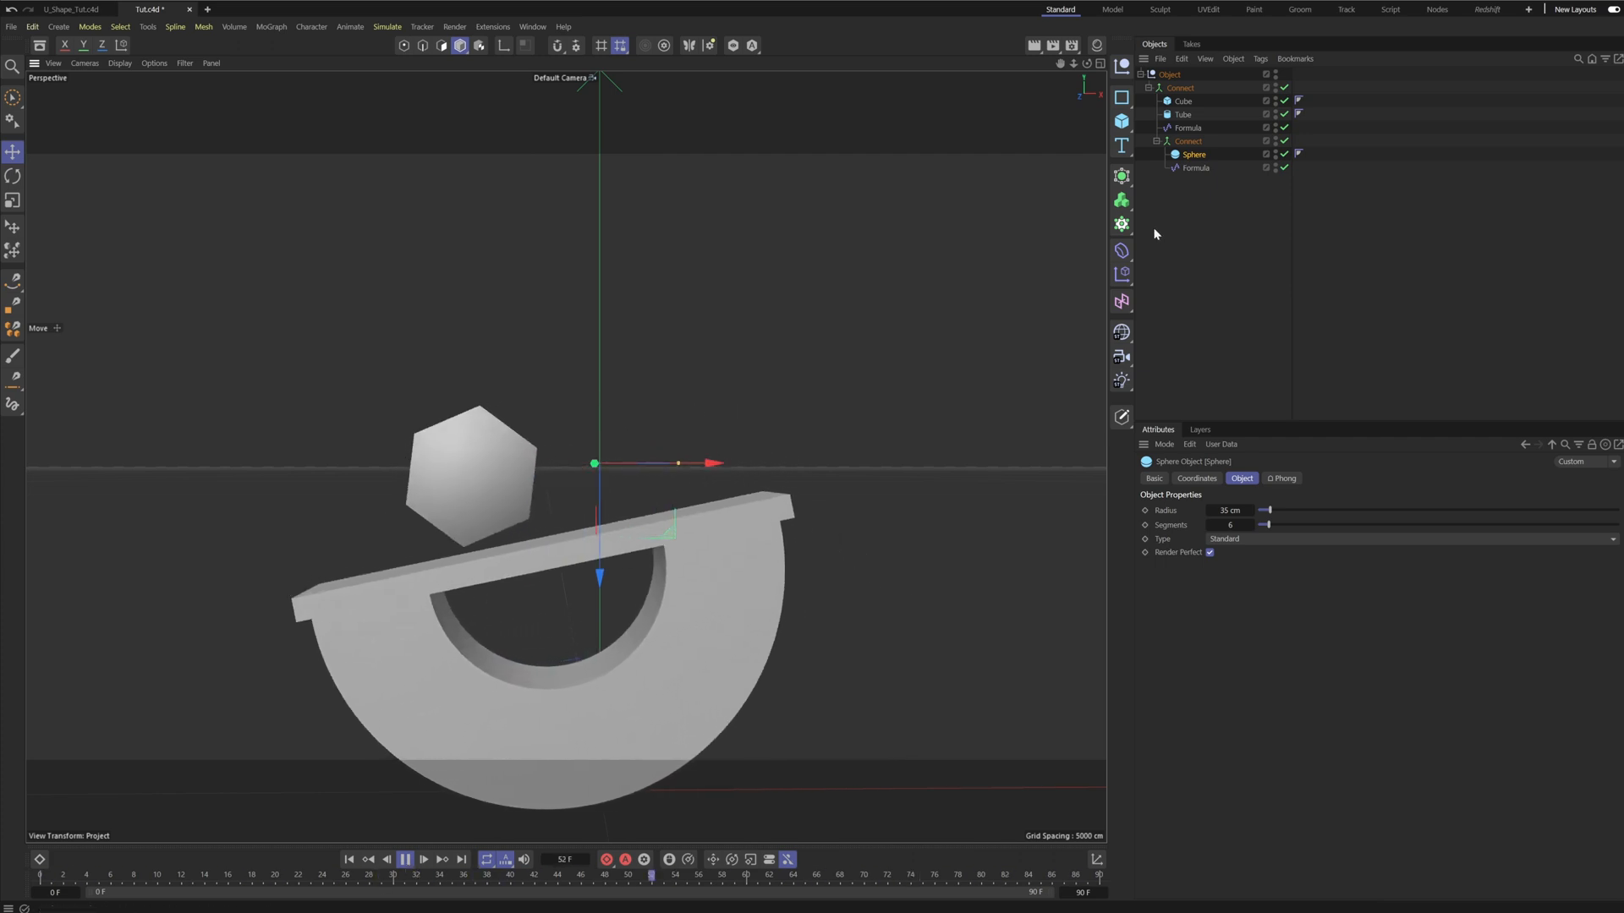
Set the heading rotation (R.H) of the nested Formula effector driving the sphere to 300°.
{"action": "left_click", "coordinate": [1195, 168]}
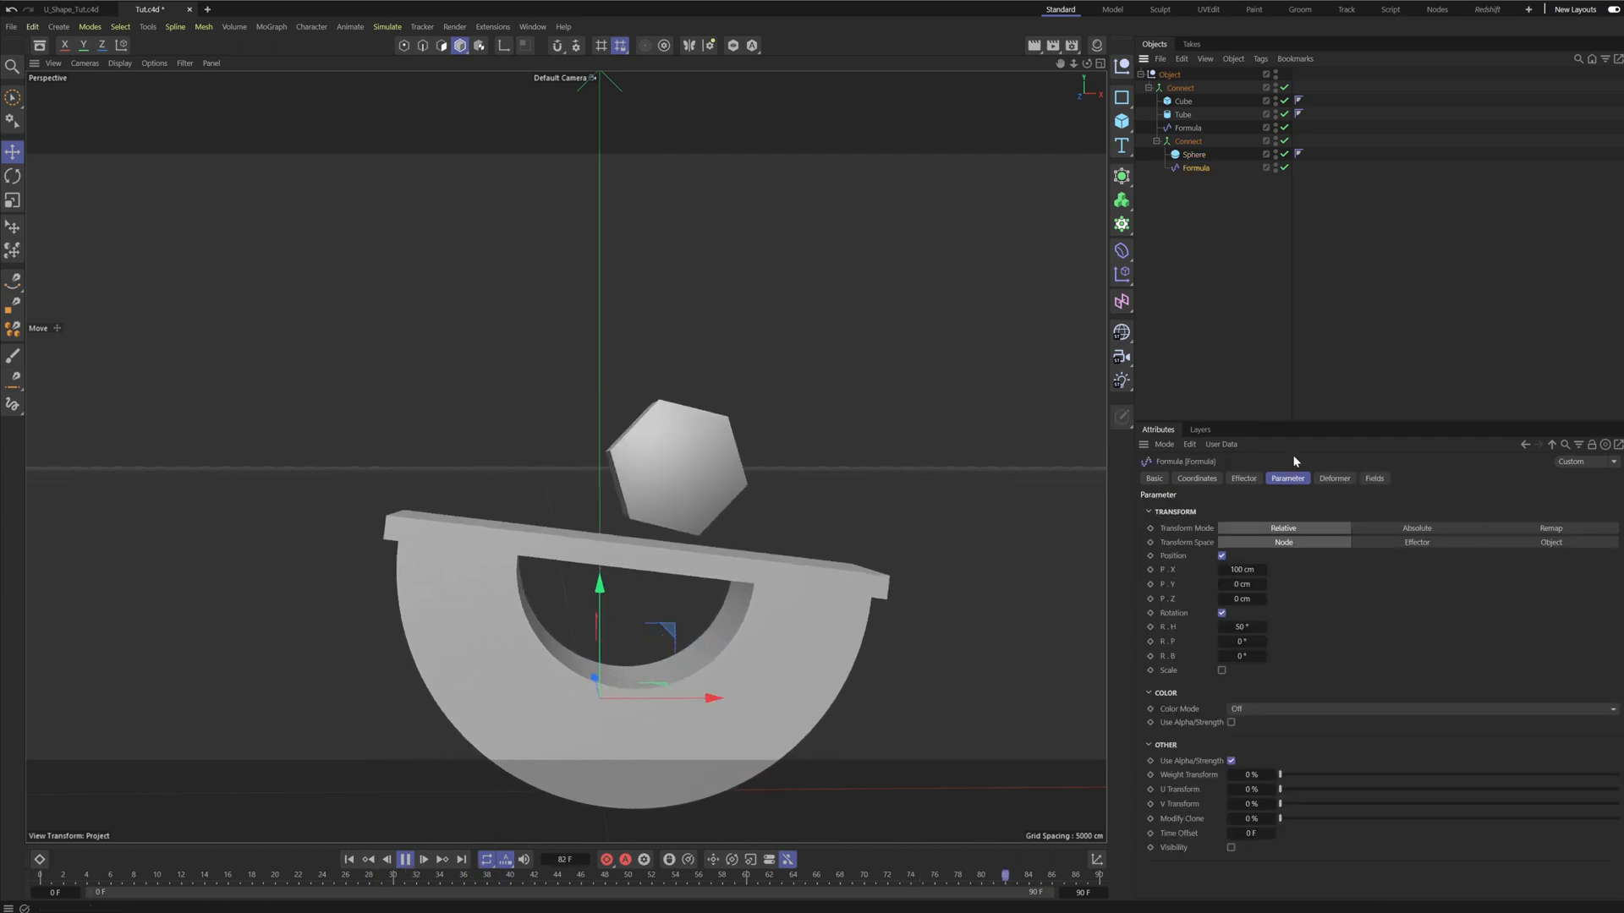
{"action": "double_click", "coordinate": [1241, 627]}
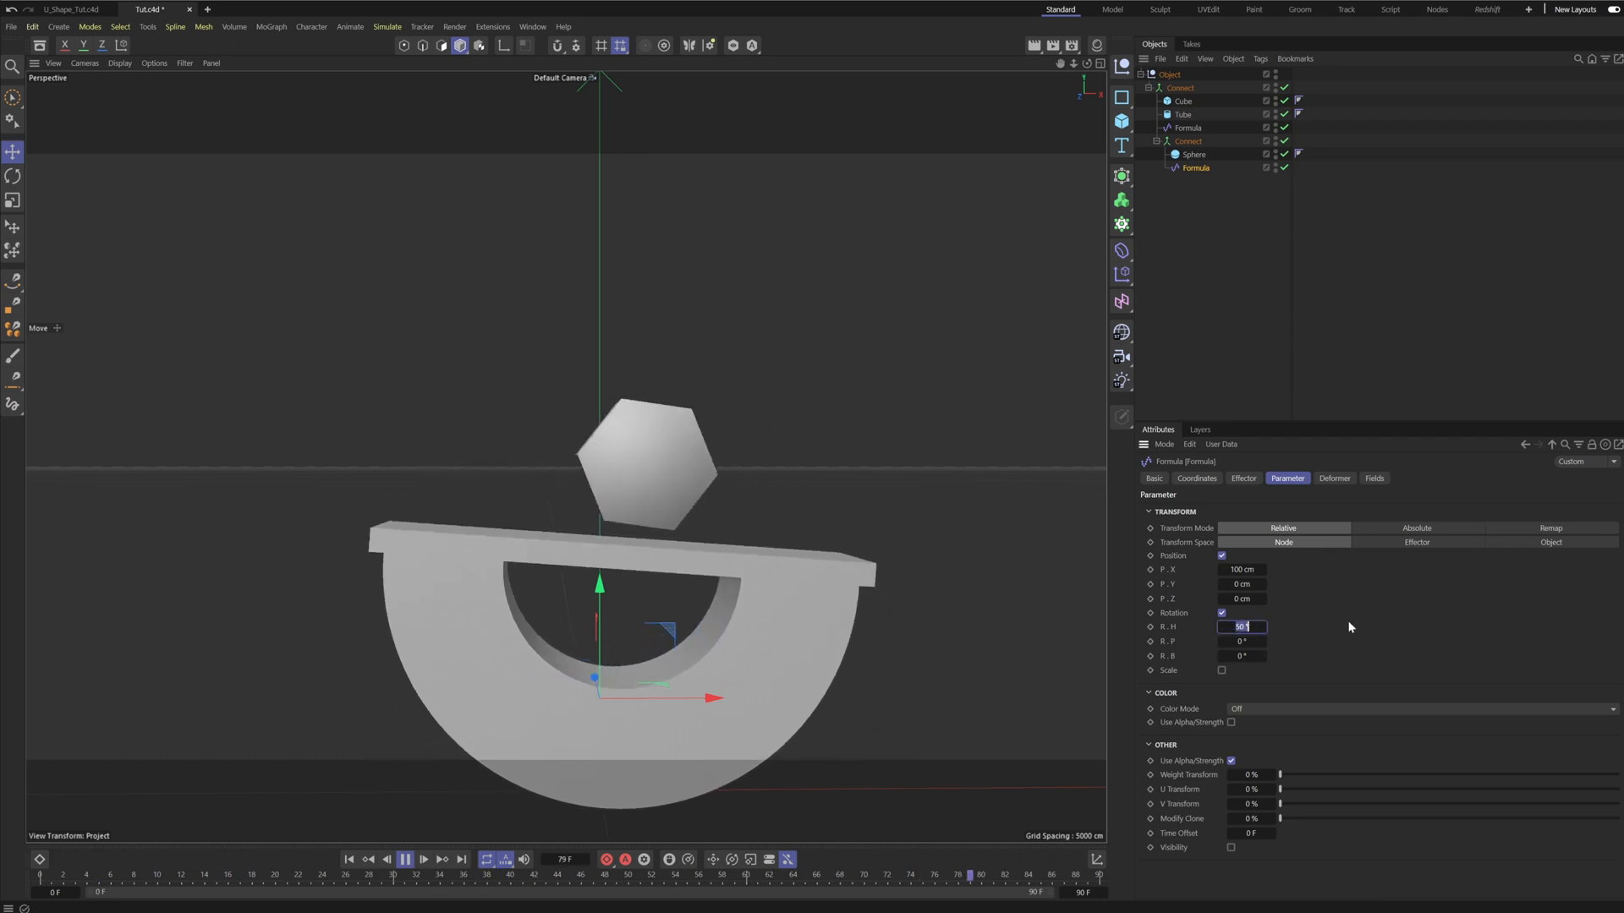
{"action": "type", "text": "300"}
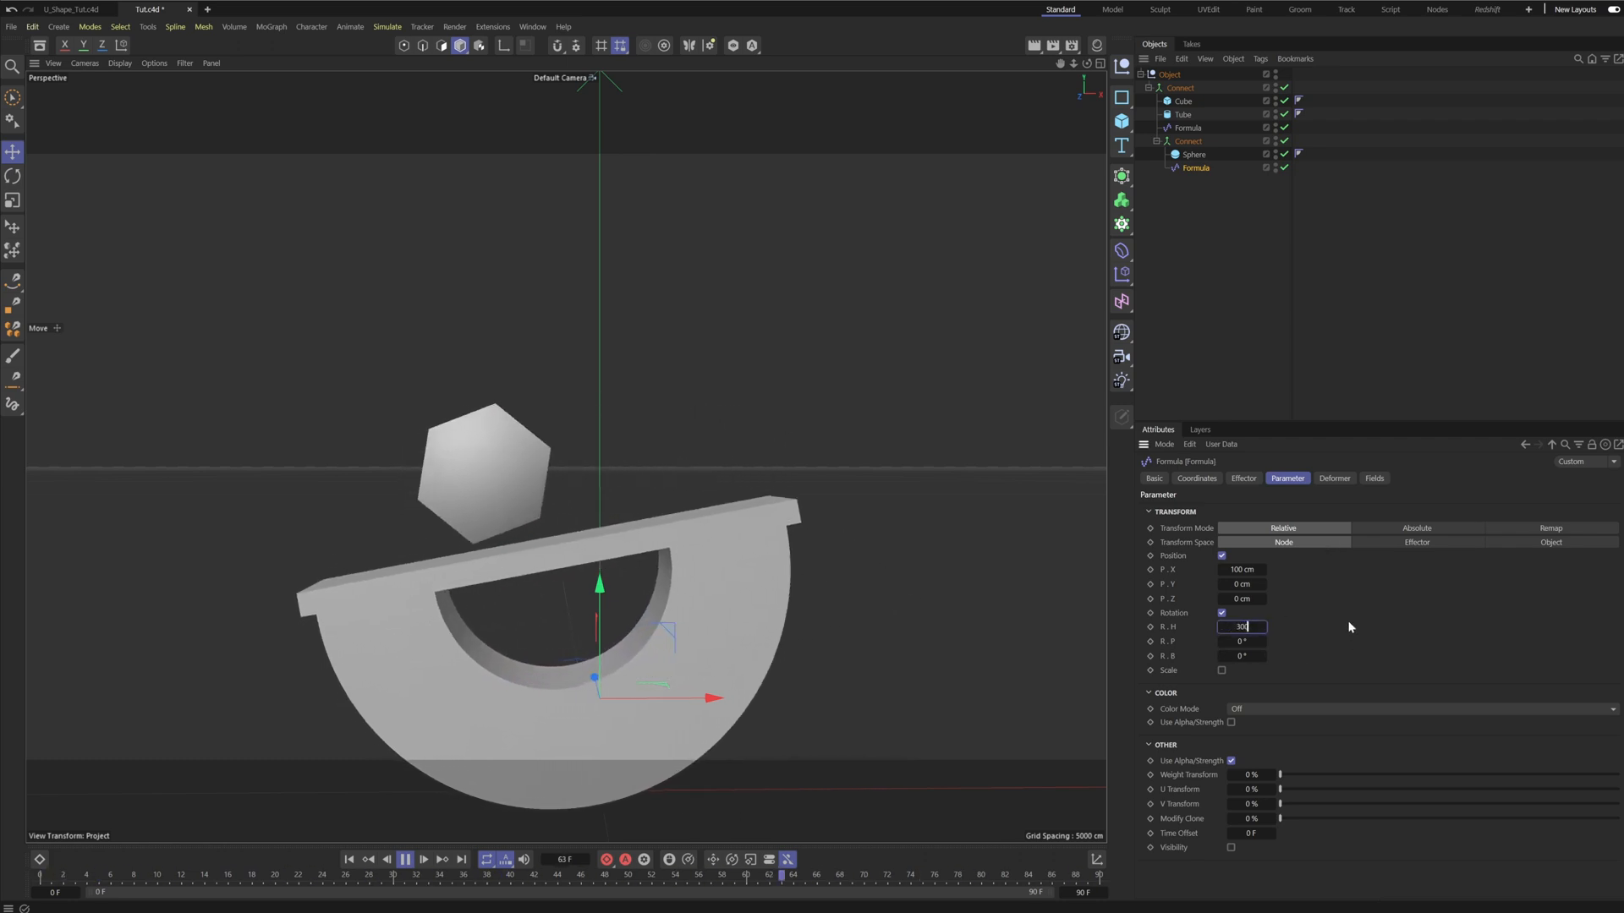
{"action": "key", "text": "Return"}
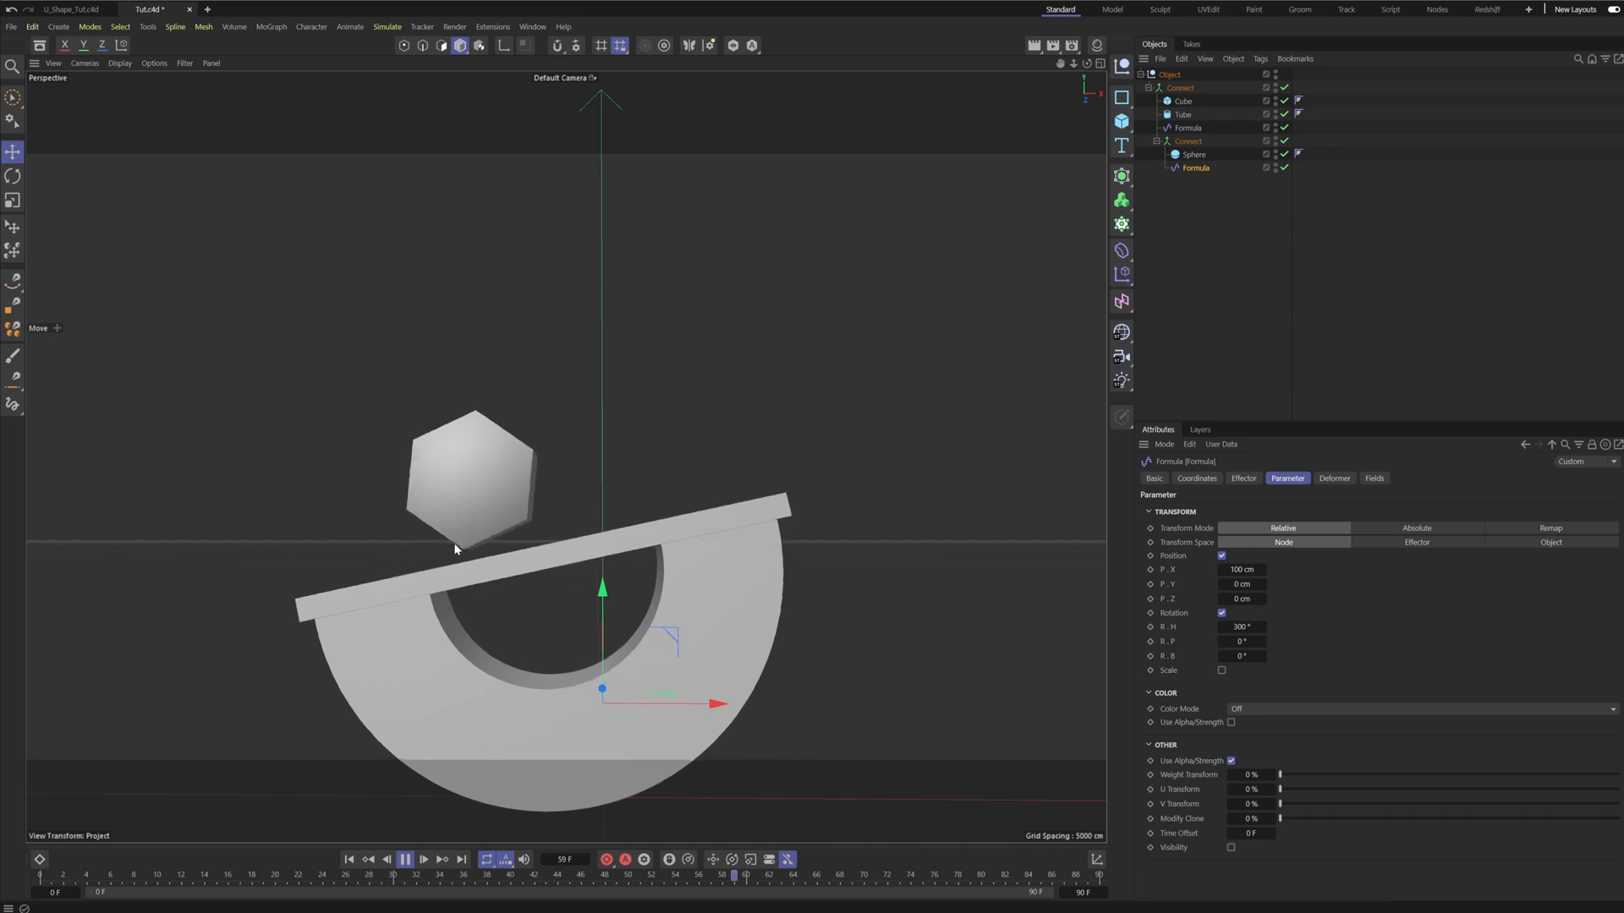
Set the X position (P.X) of the sphere's Formula effector to 150 cm.
{"action": "left_click", "coordinate": [1241, 569]}
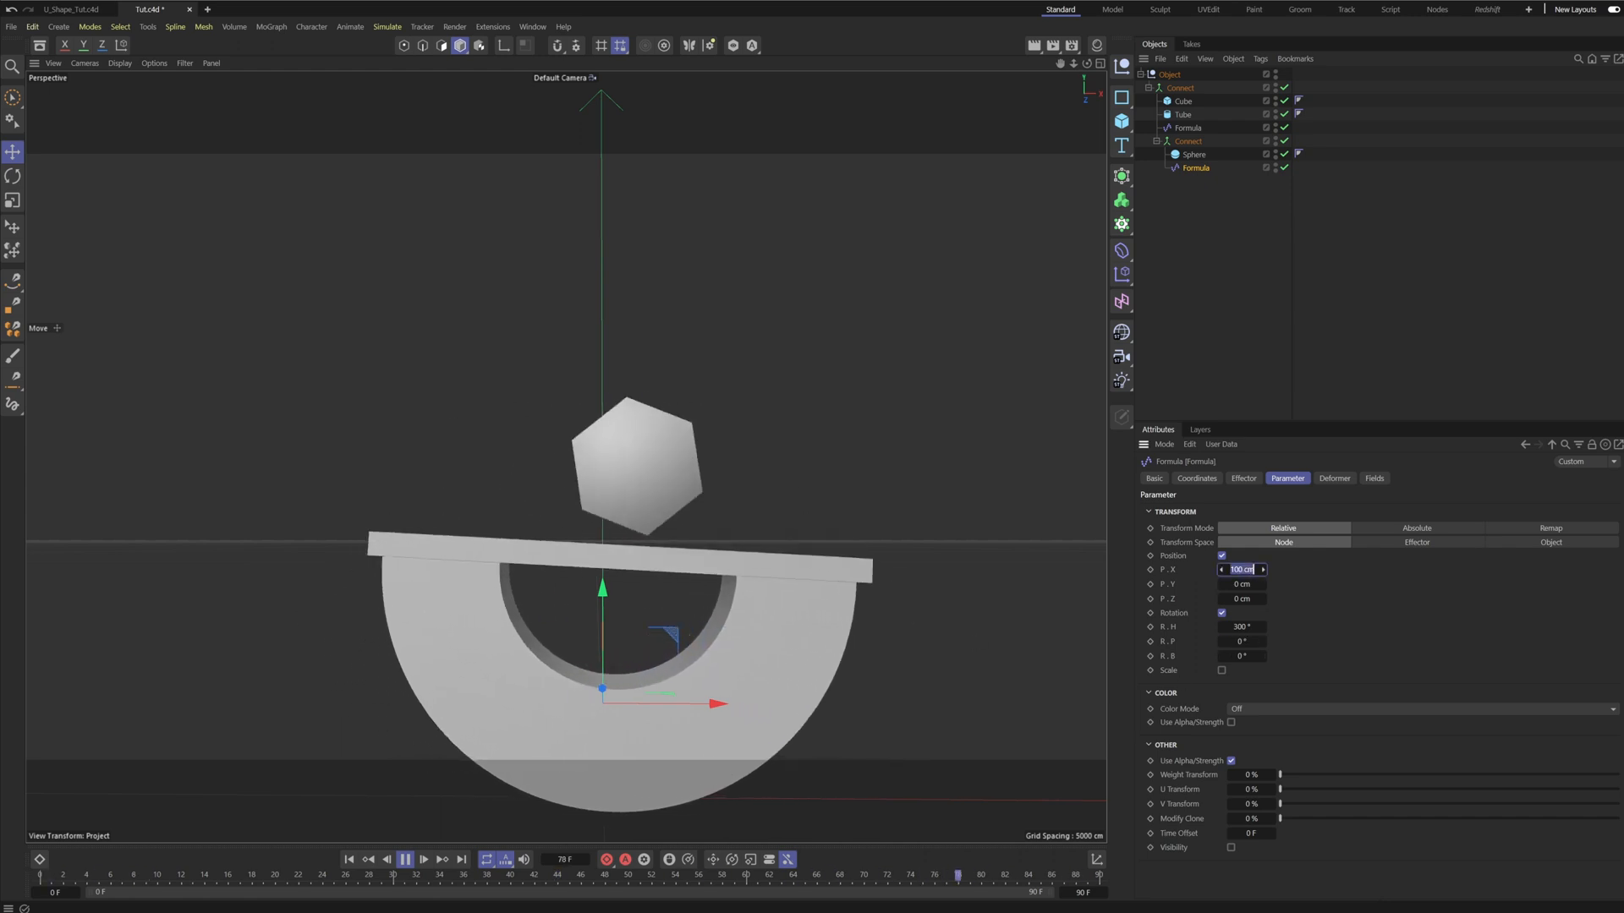
{"action": "key", "text": "Left"}
{"action": "key", "text": "Left"}
{"action": "key", "text": "Left"}
{"action": "key", "text": "Left"}
{"action": "key", "text": "BackSpace"}
{"action": "type", "text": "5"}
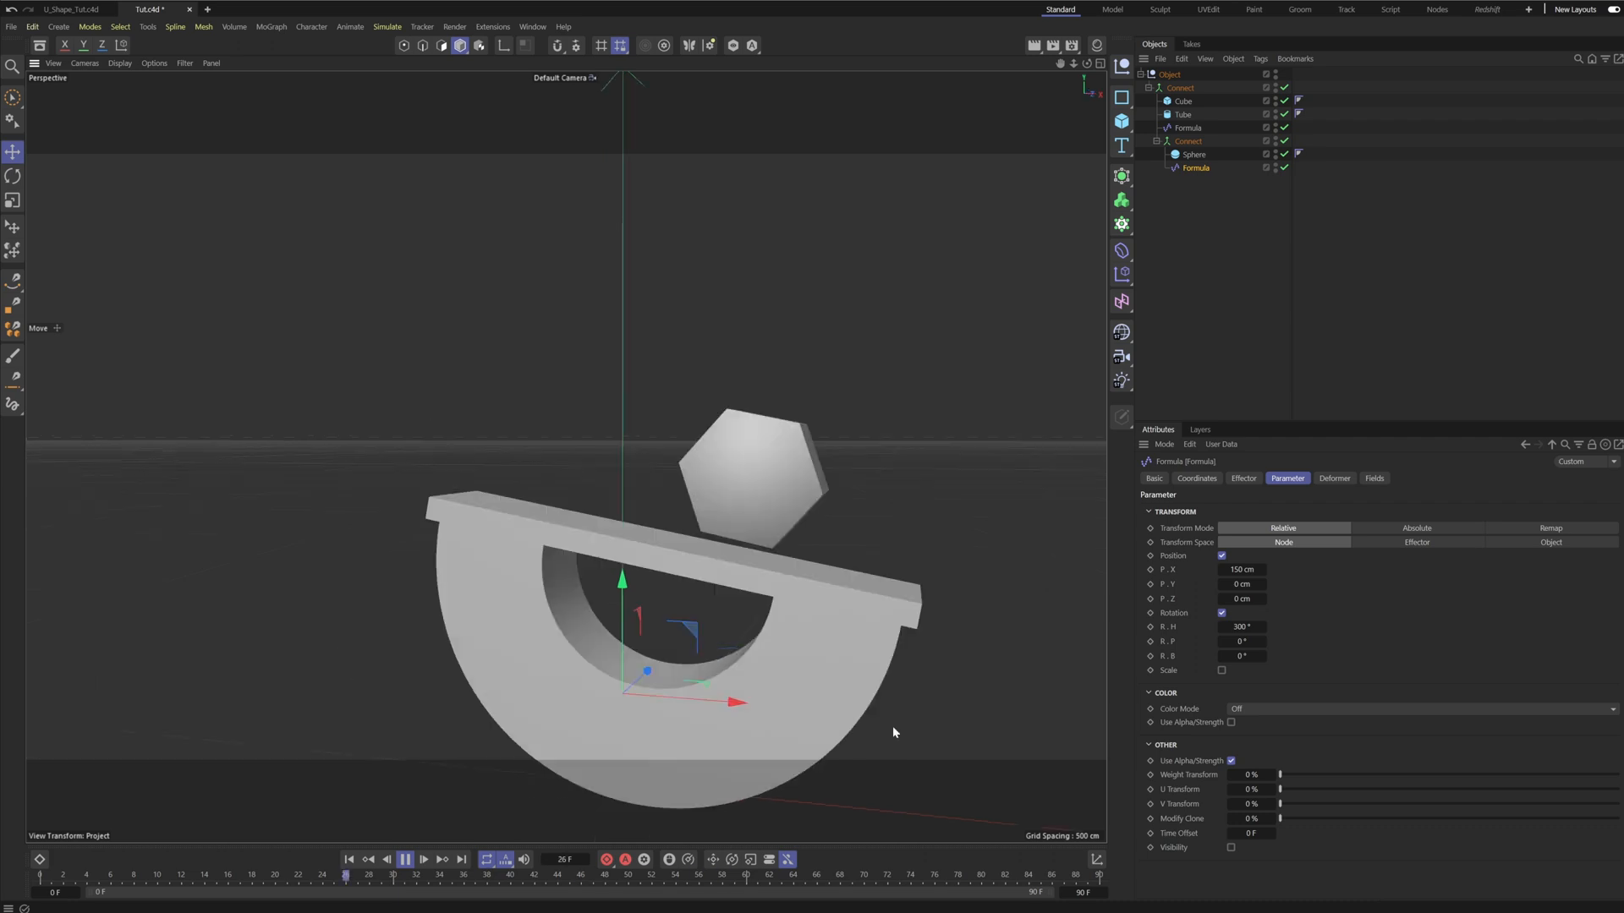
Smooth the sphere by setting its segments to 32.
{"action": "left_click", "coordinate": [1193, 154]}
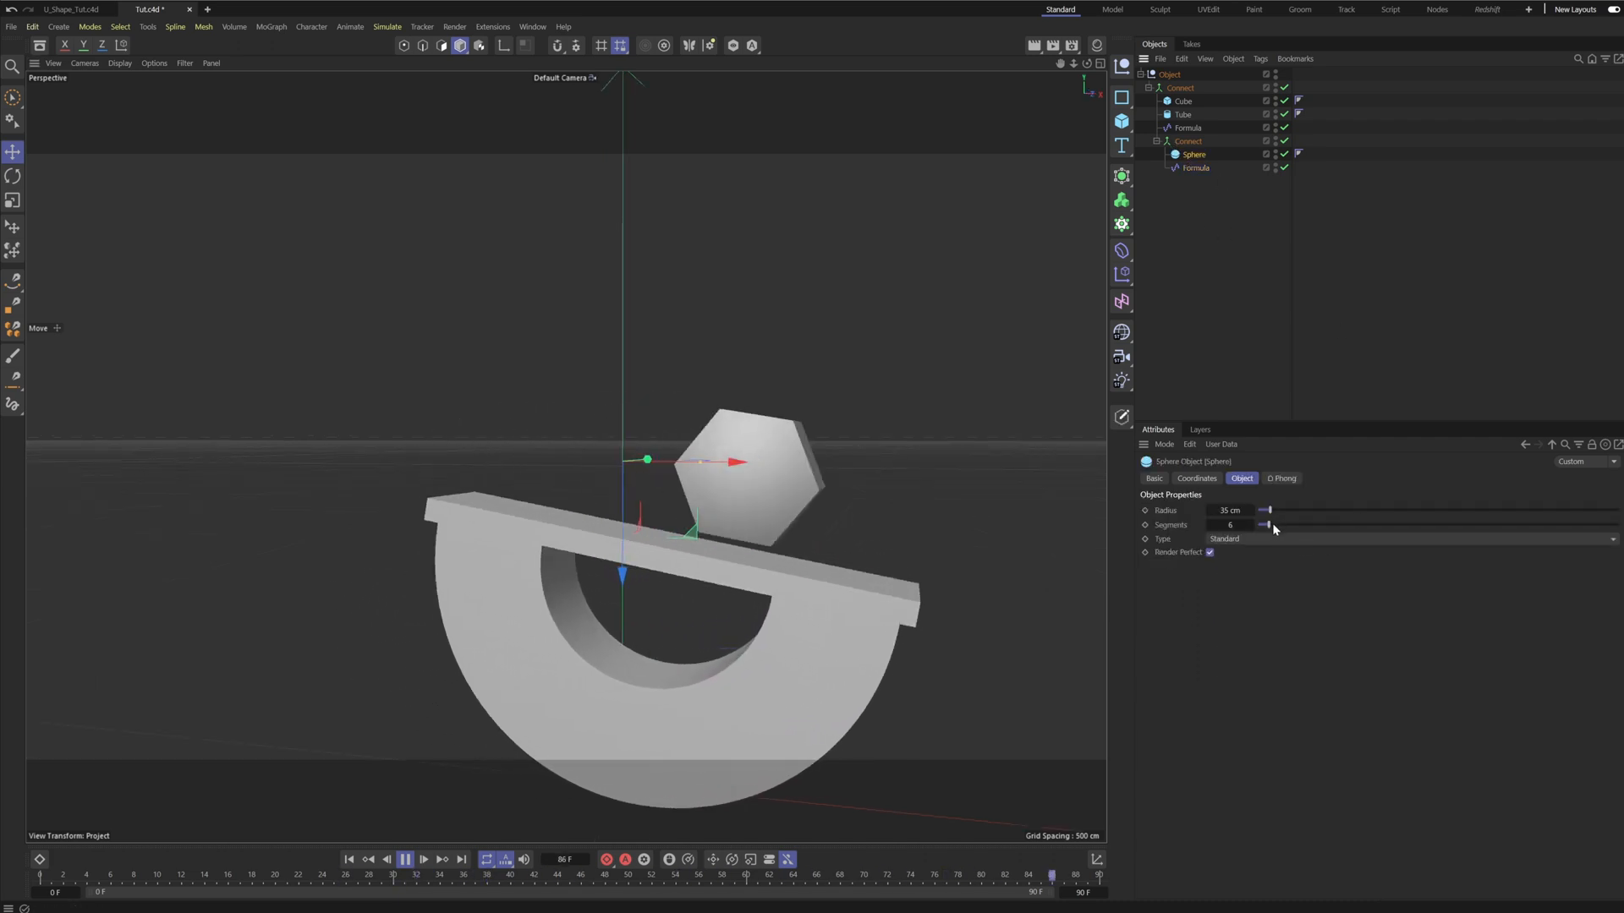
{"action": "left_click_drag", "start_coordinate": [1271, 523], "coordinate": [1324, 527]}
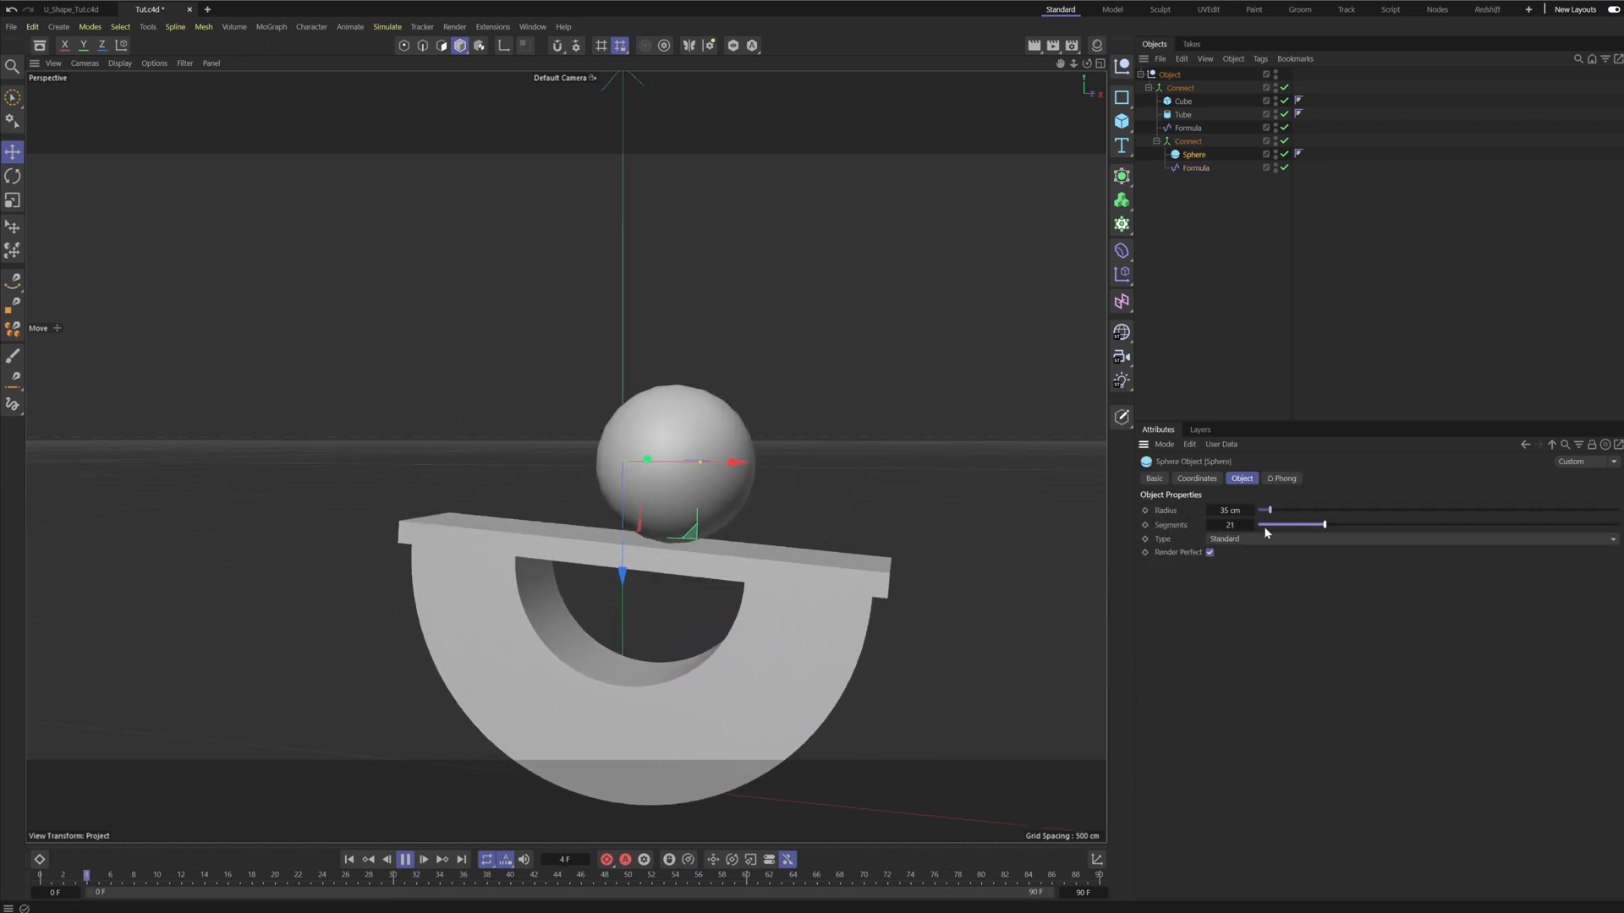
{"action": "double_click", "coordinate": [1232, 526]}
{"action": "type", "text": "32"}
{"action": "key", "text": "Return"}
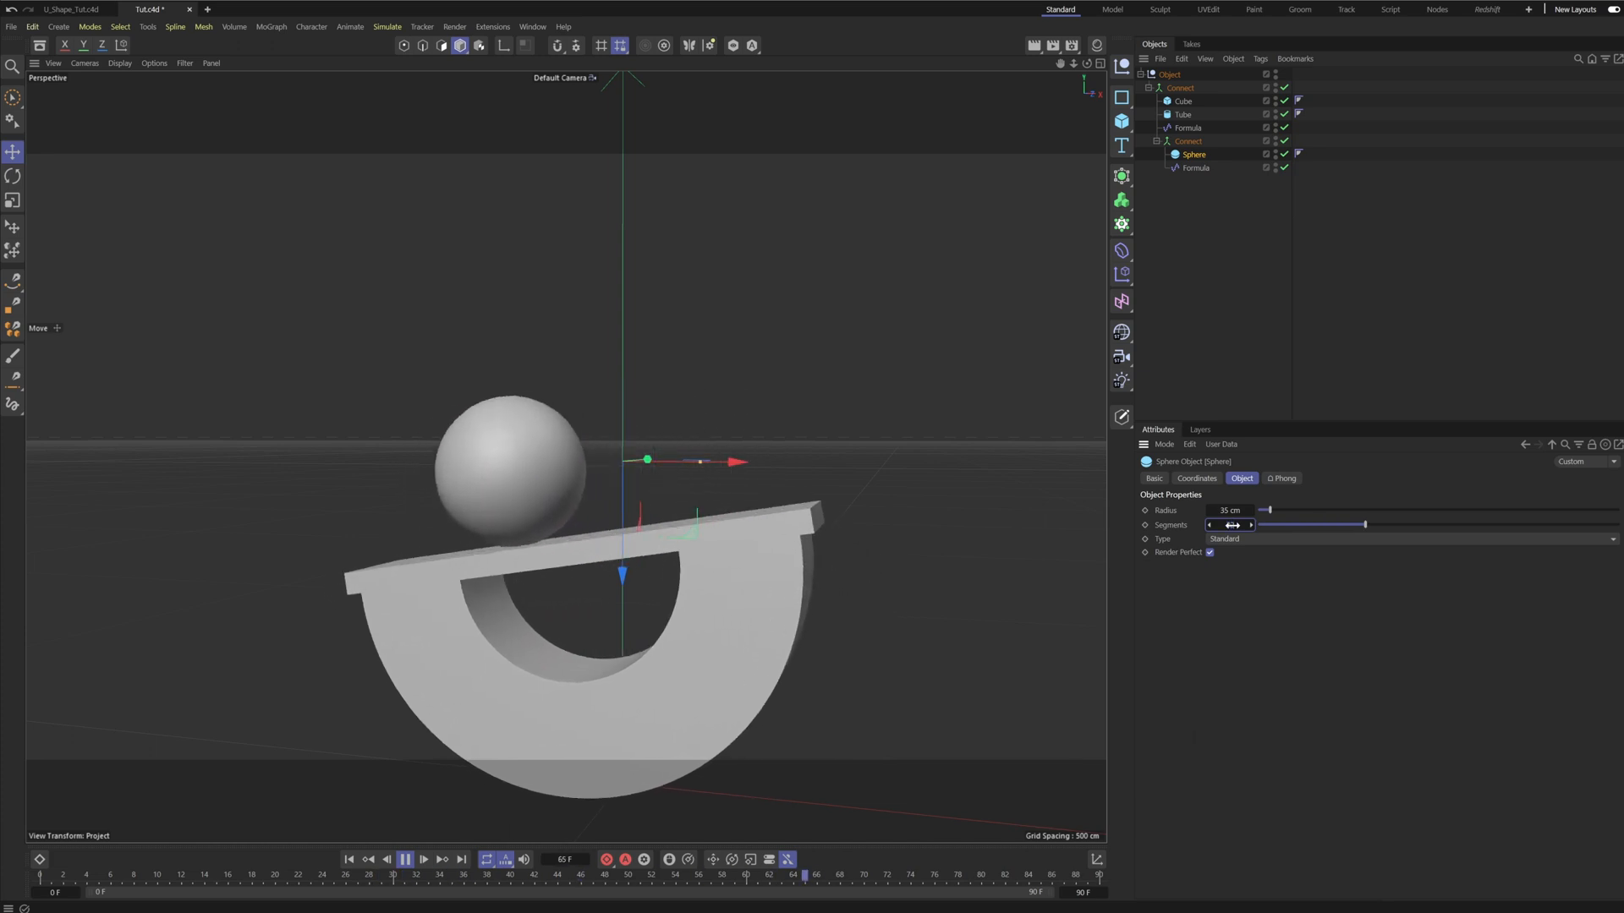
Create a new material with a Gradient shader as its color texture and apply it to the sphere.
{"action": "left_click", "coordinate": [1097, 45]}
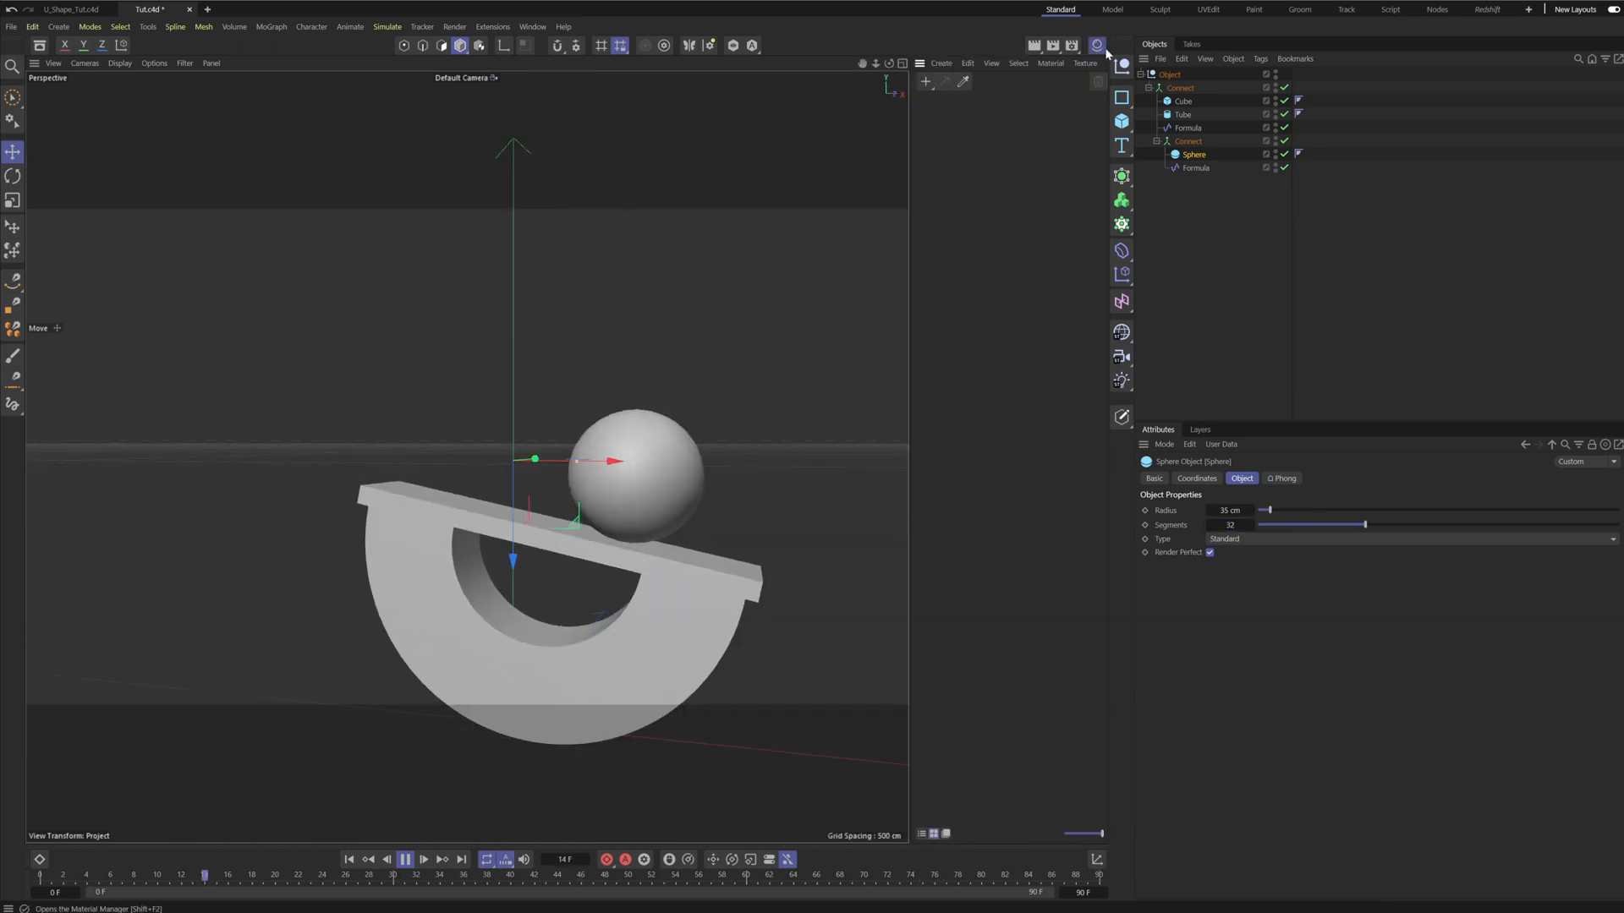
{"action": "double_click", "coordinate": [932, 108]}
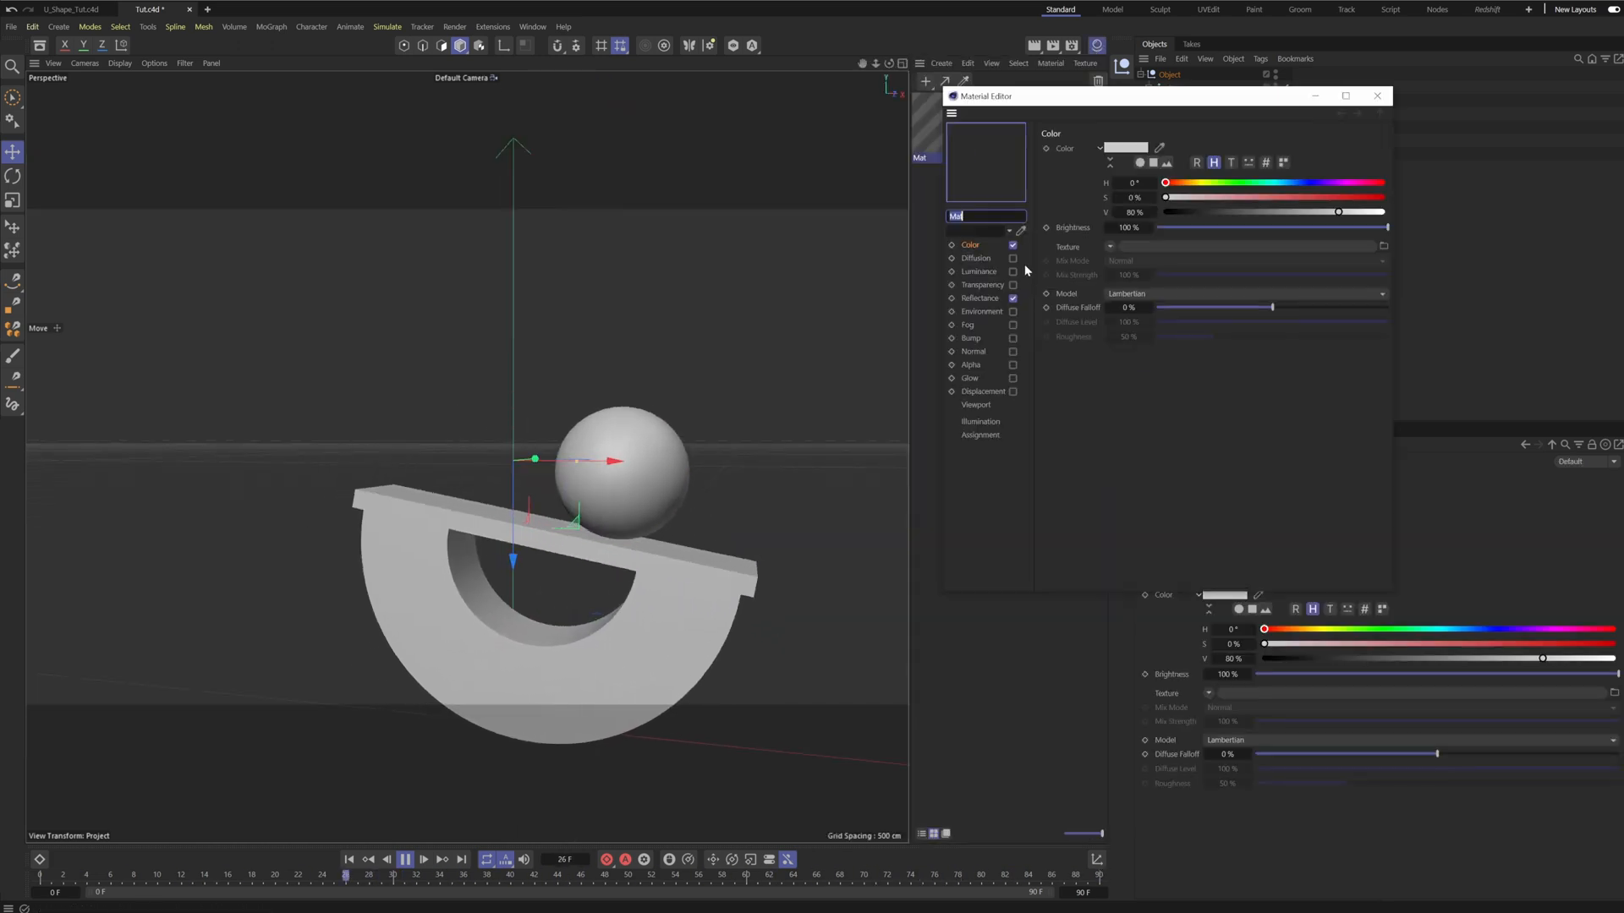
{"action": "left_click", "coordinate": [1110, 246]}
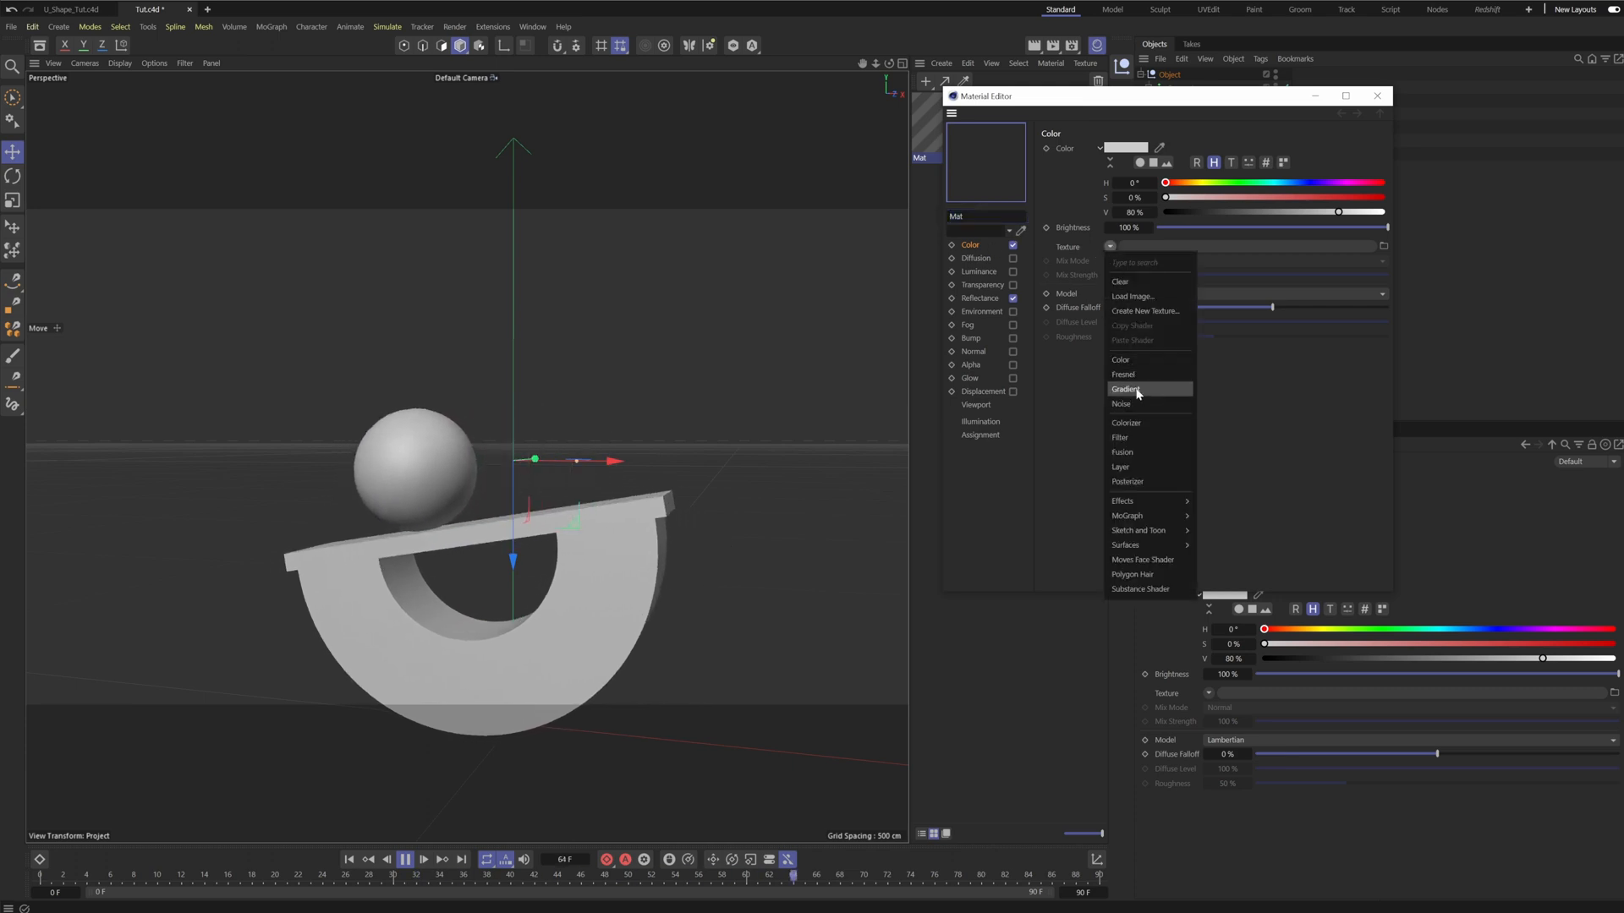
{"action": "left_click", "coordinate": [1135, 389]}
{"action": "left_click", "coordinate": [1376, 96]}
{"action": "left_click_drag", "start_coordinate": [945, 124], "coordinate": [1194, 156]}
{"action": "left_click", "coordinate": [556, 489]}
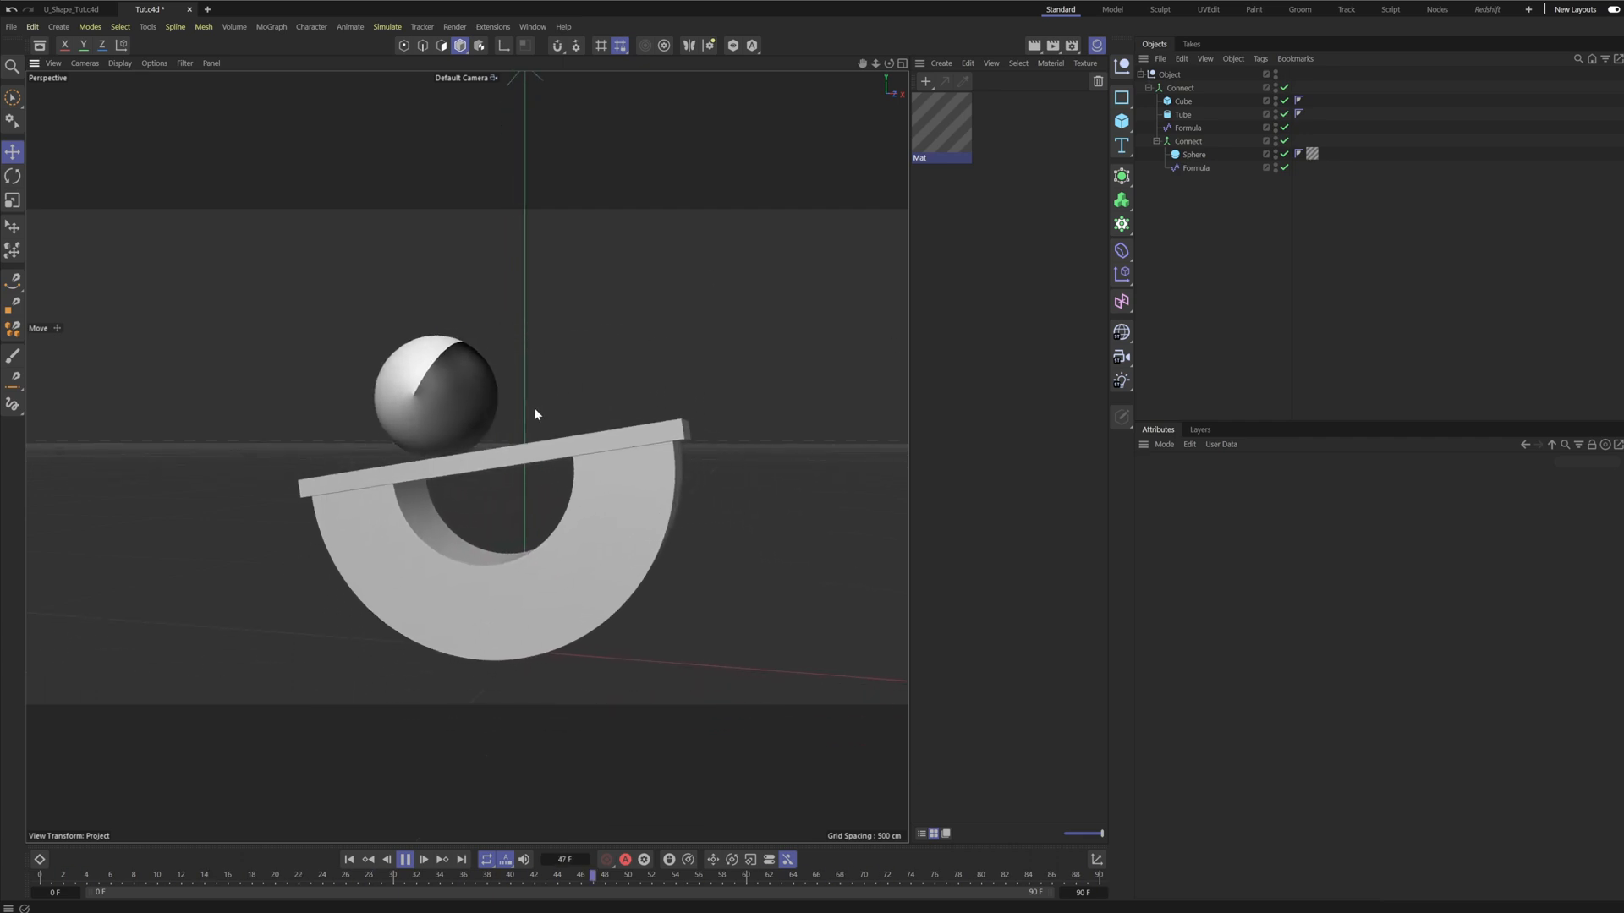
Copy the sphere's material tag to the cube and the tube, and close the Material Manager.
{"action": "left_click_drag", "start_coordinate": [580, 435], "coordinate": [559, 415], "text": "alt"}
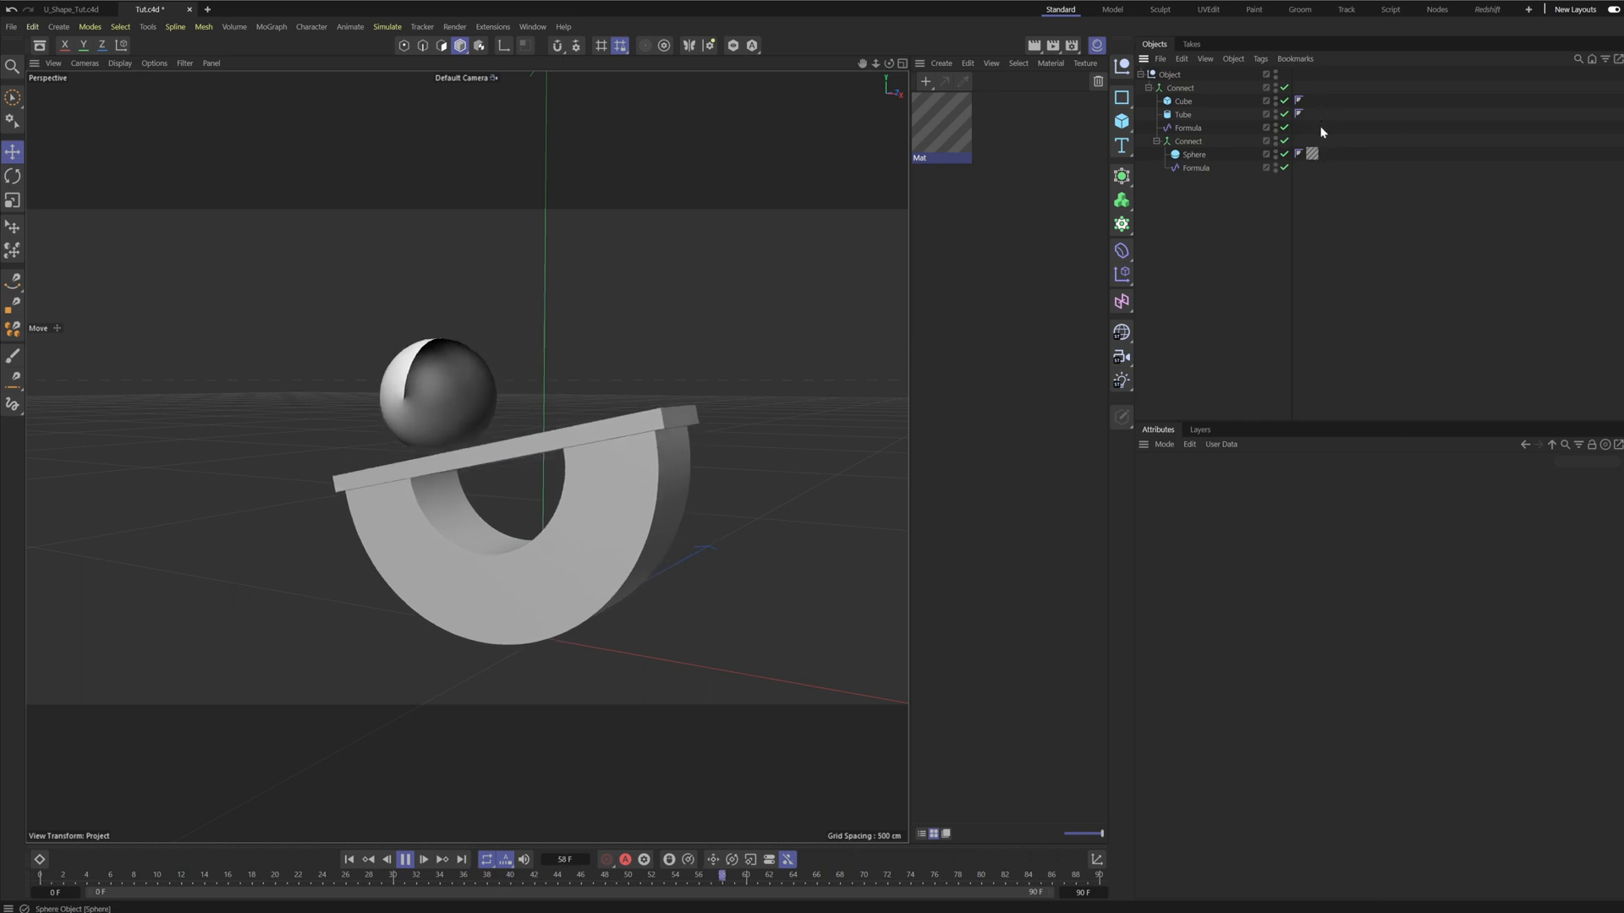
{"action": "left_click_drag", "start_coordinate": [1312, 153], "coordinate": [1314, 101], "text": "ctrl"}
{"action": "left_click_drag", "start_coordinate": [466, 457], "coordinate": [653, 448], "text": "alt"}
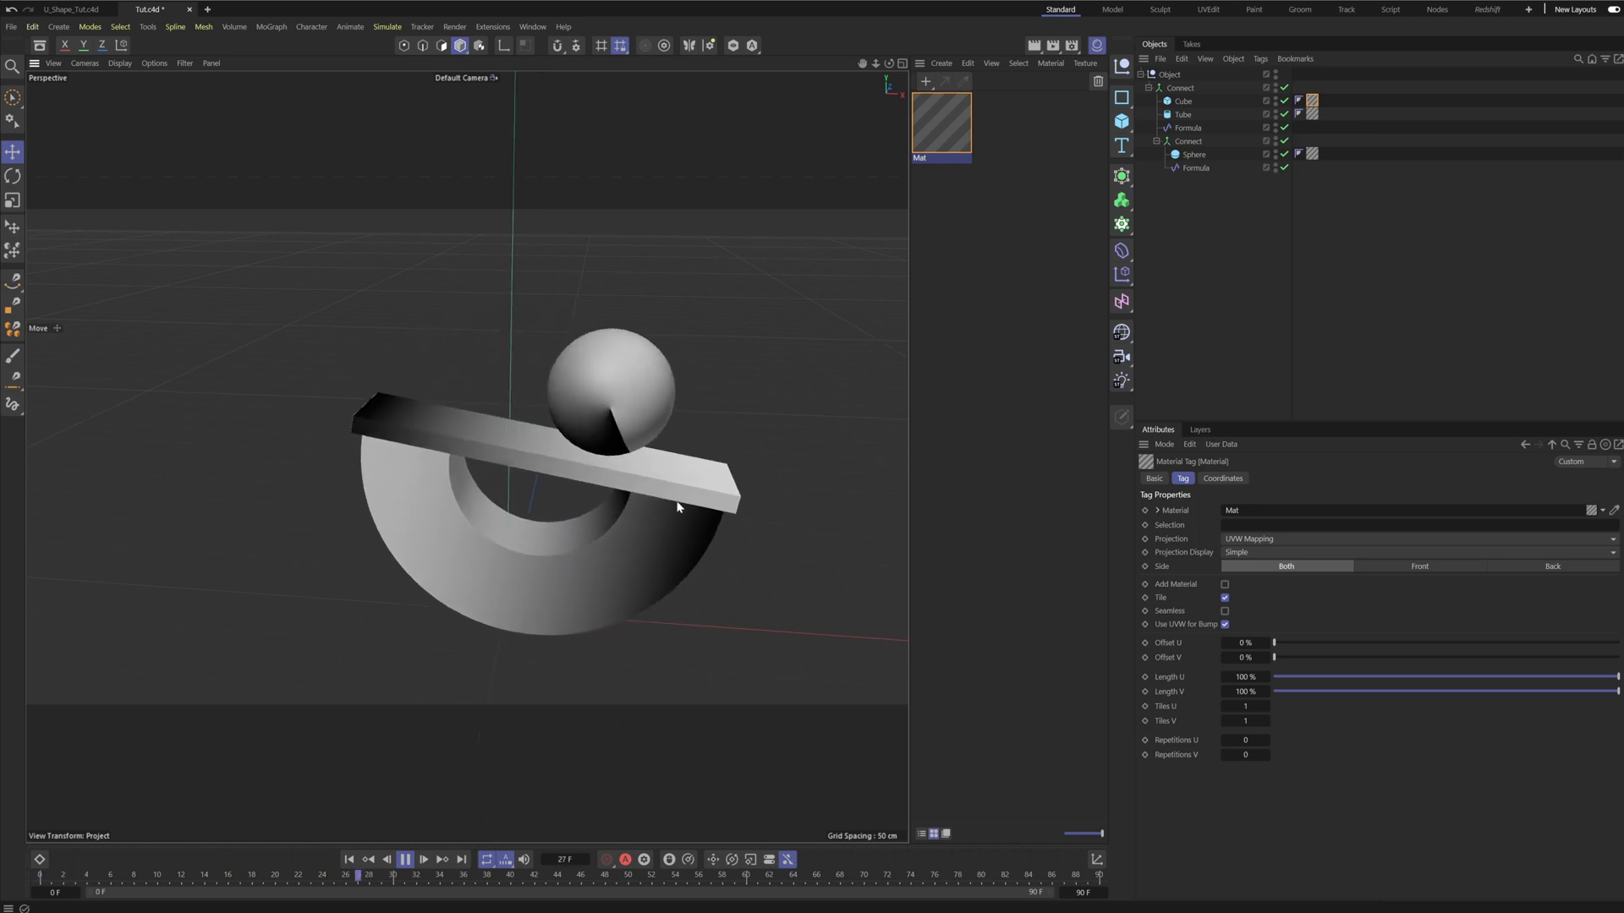
{"action": "left_click", "coordinate": [1232, 247]}
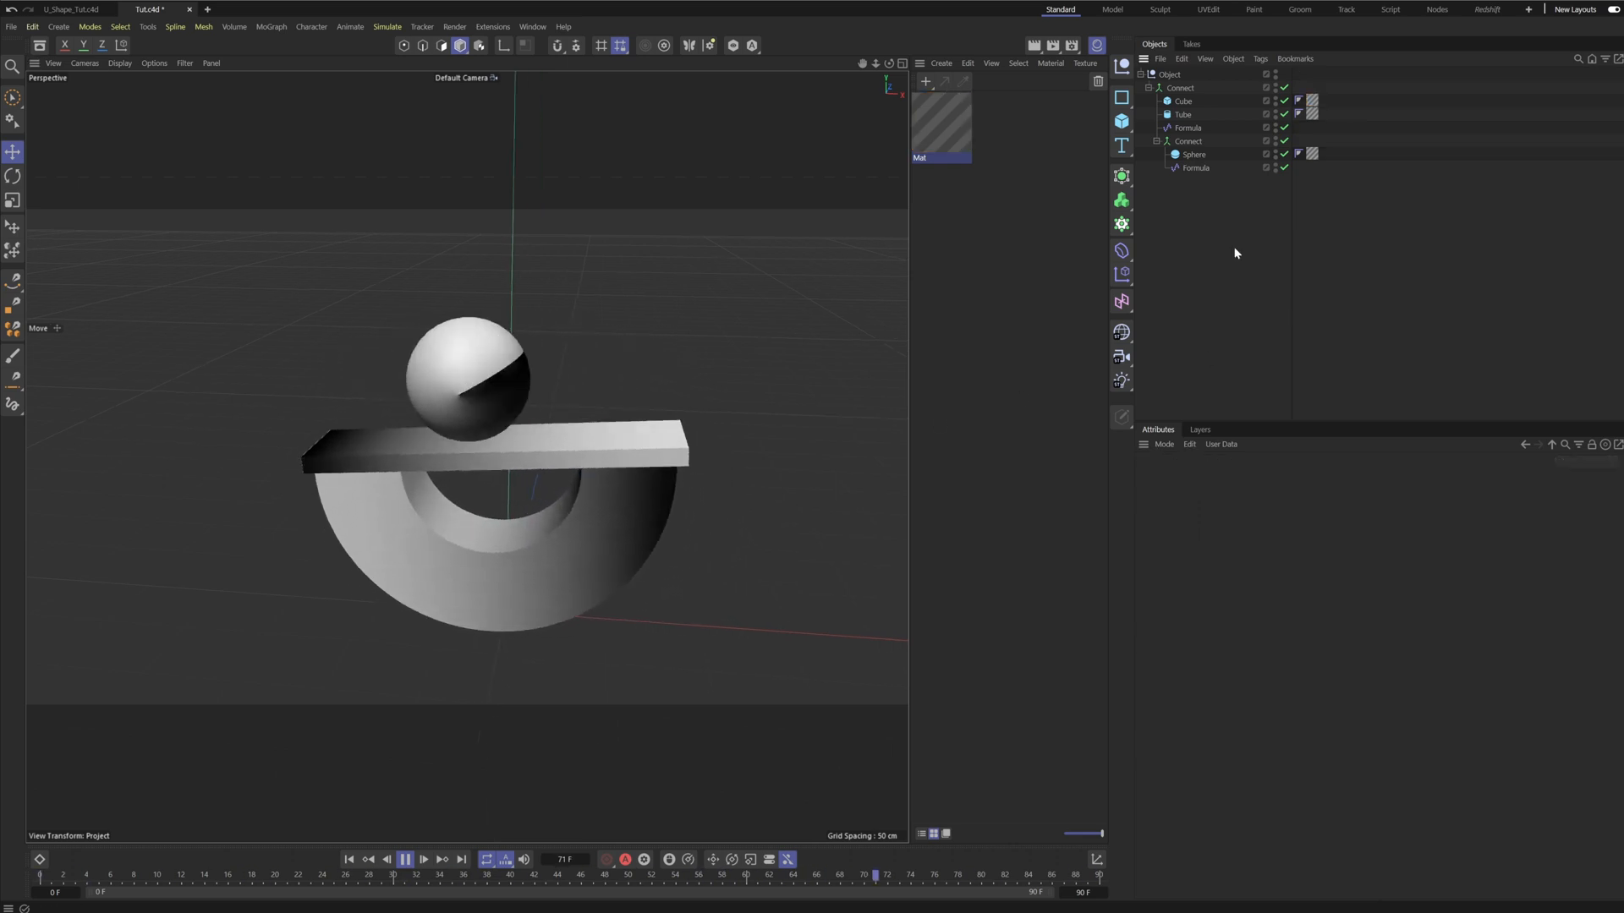
{"action": "left_click", "coordinate": [1099, 47]}
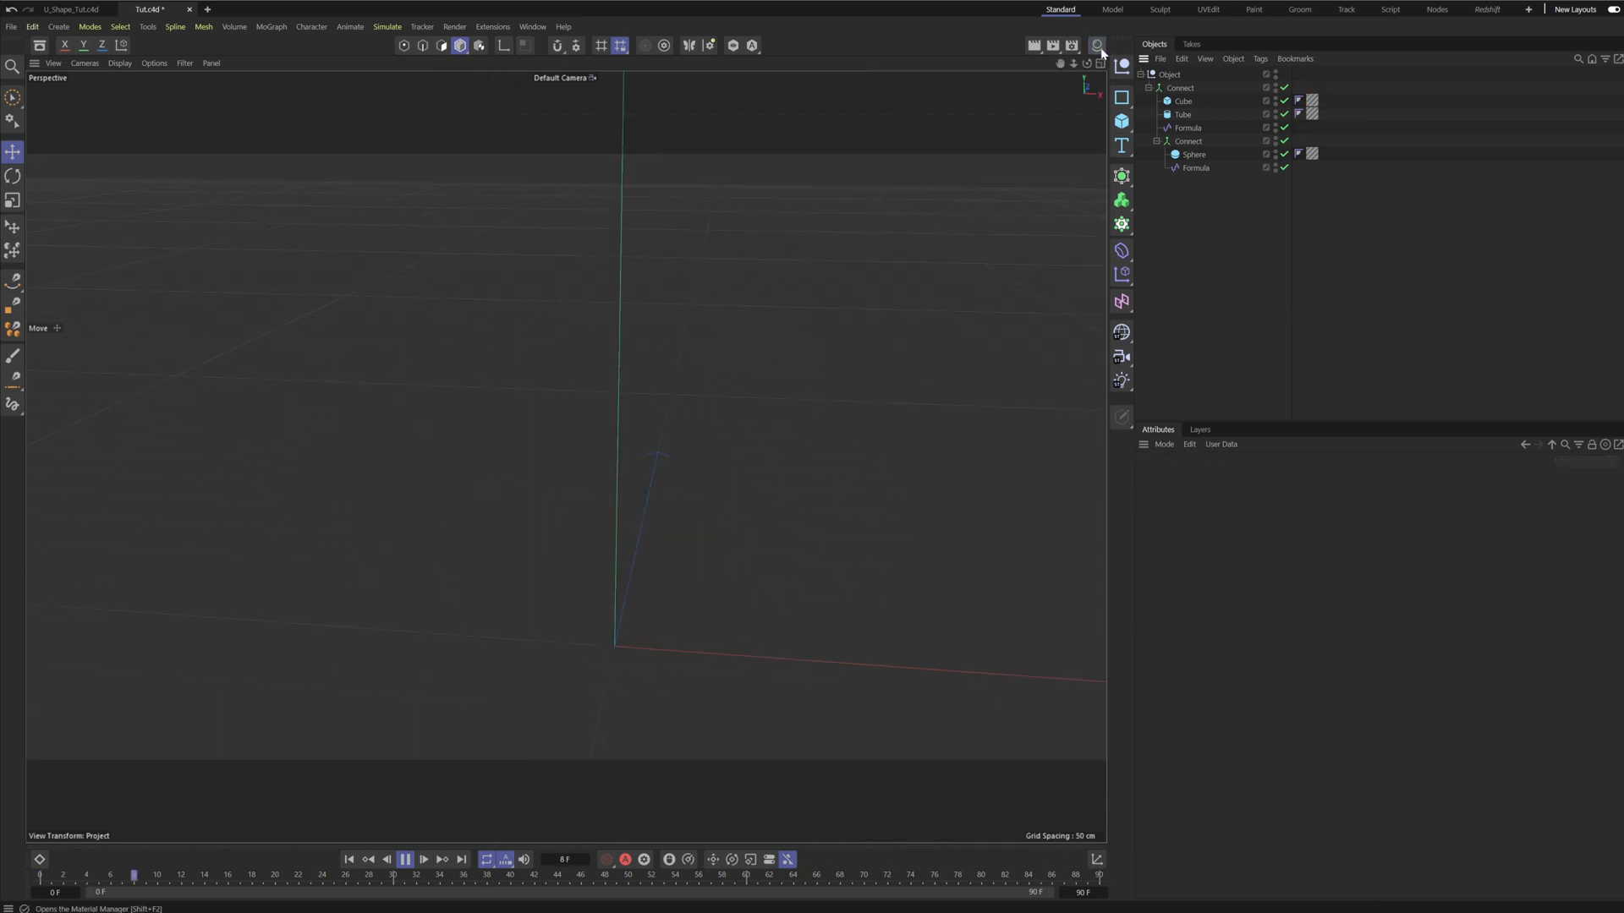
Rename the nested Connect object holding the sphere as Sphere and keep it collapsed.
{"action": "left_click", "coordinate": [1159, 142]}
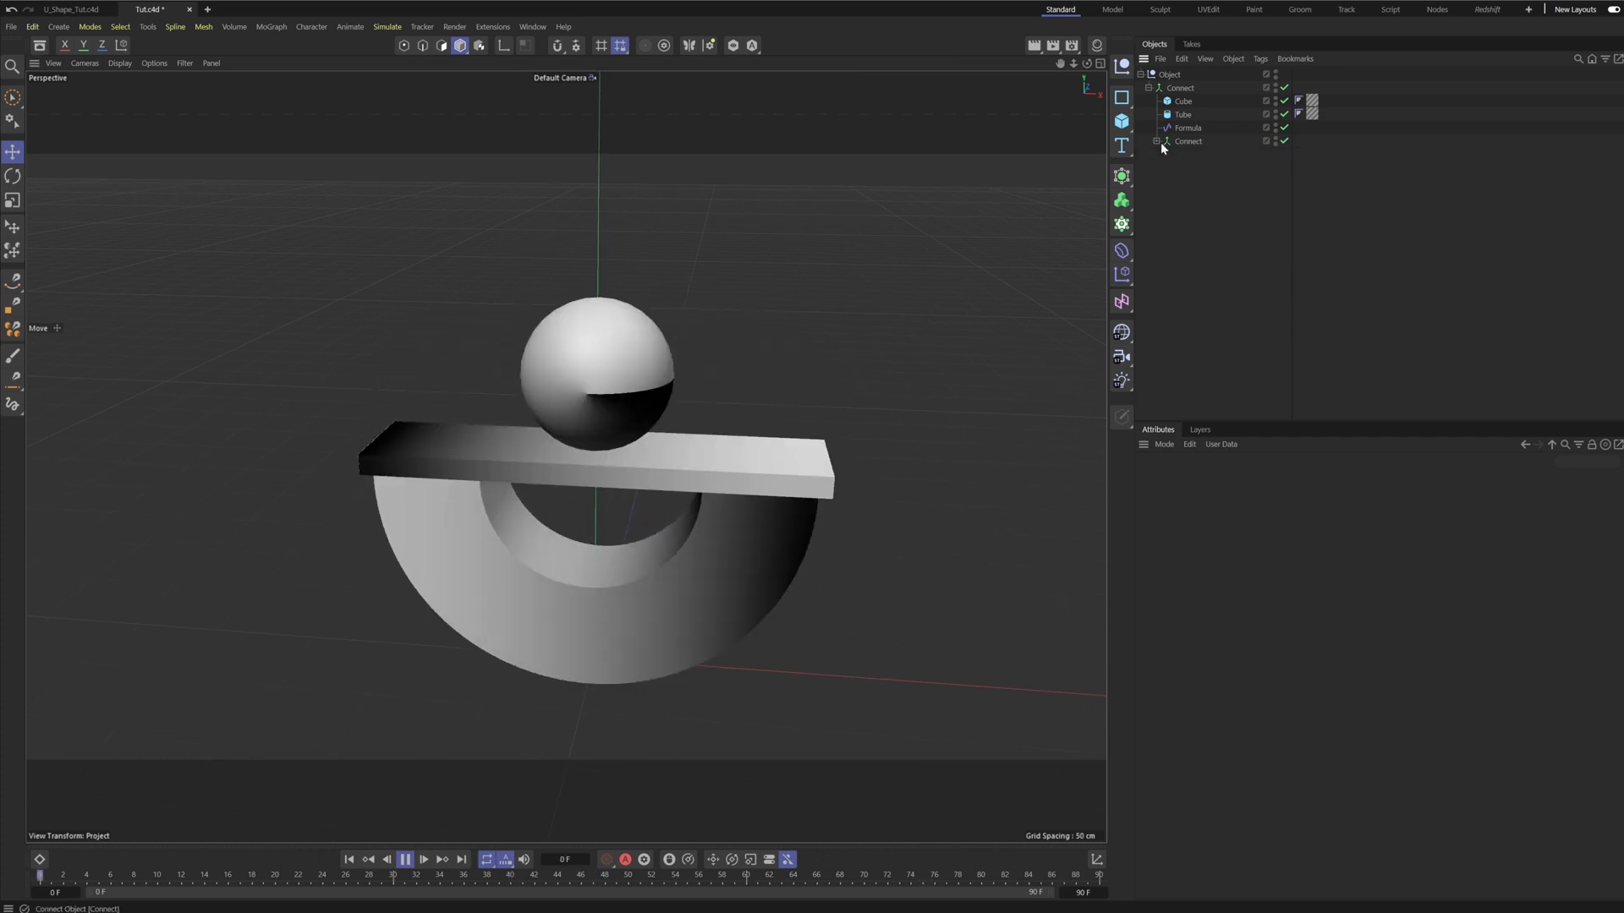
{"action": "left_click", "coordinate": [1185, 140]}
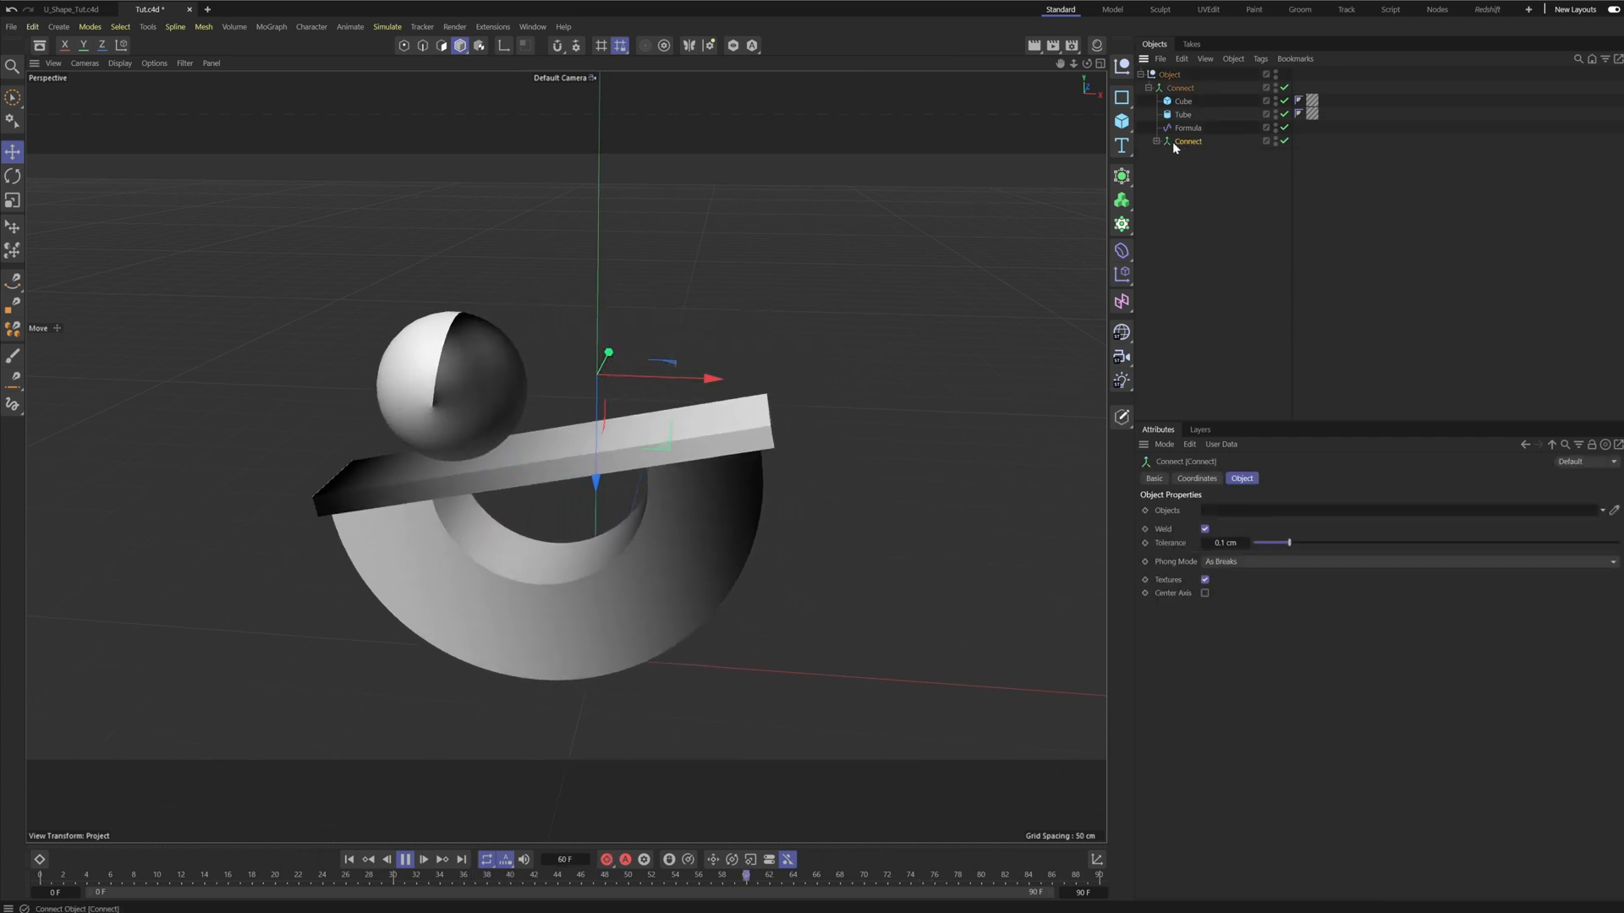
{"action": "left_click", "coordinate": [1156, 142]}
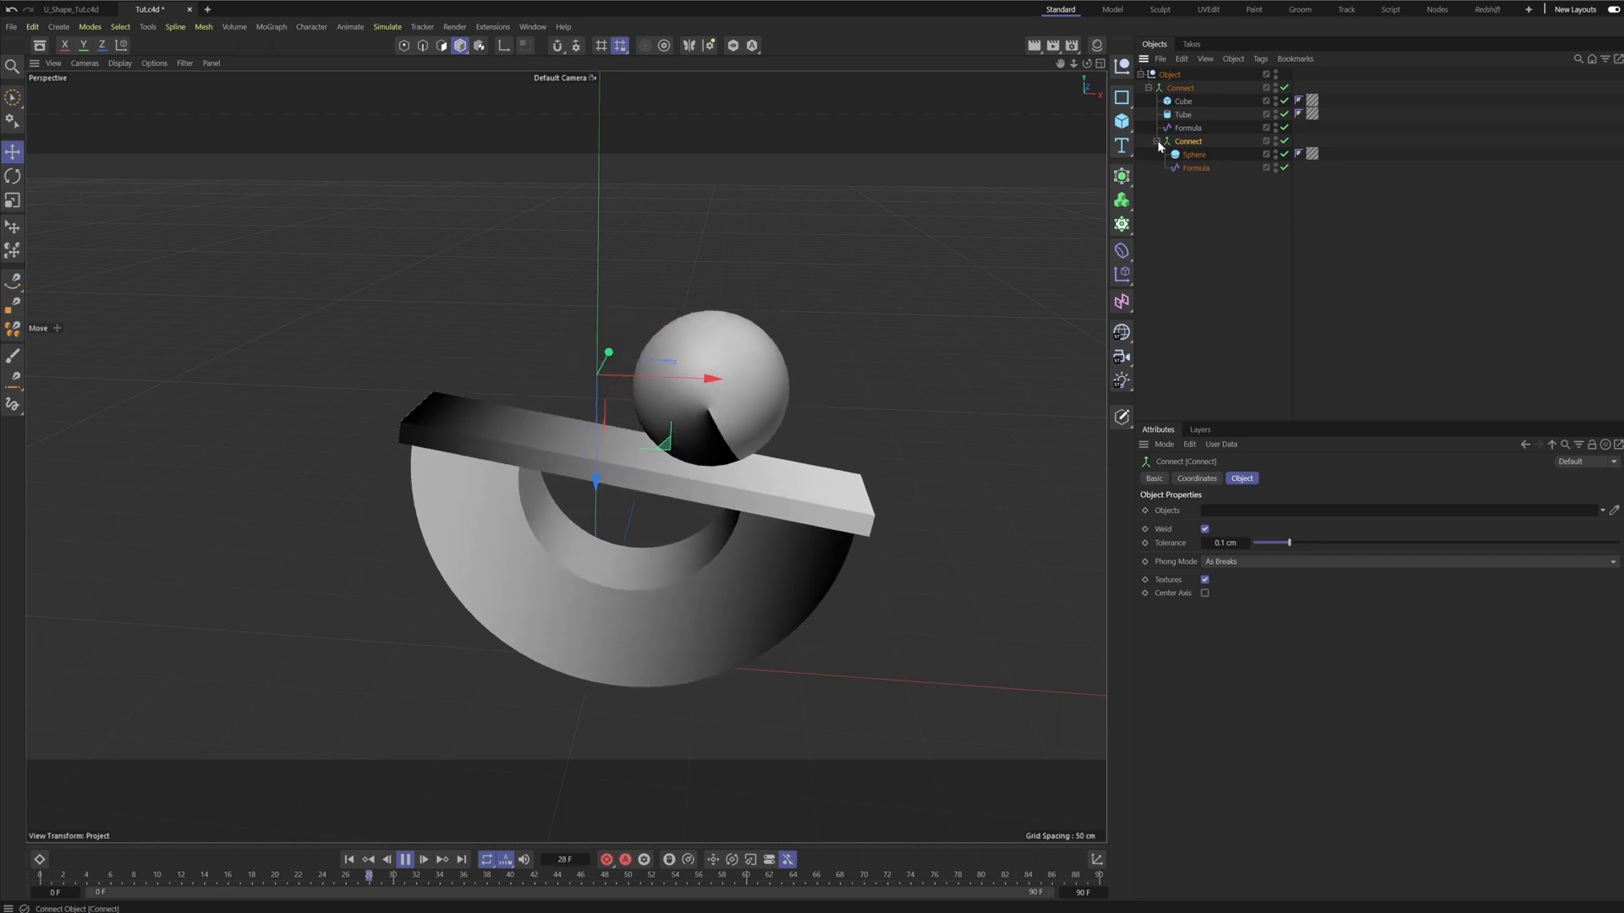
{"action": "left_click", "coordinate": [1157, 141]}
{"action": "double_click", "coordinate": [1186, 141]}
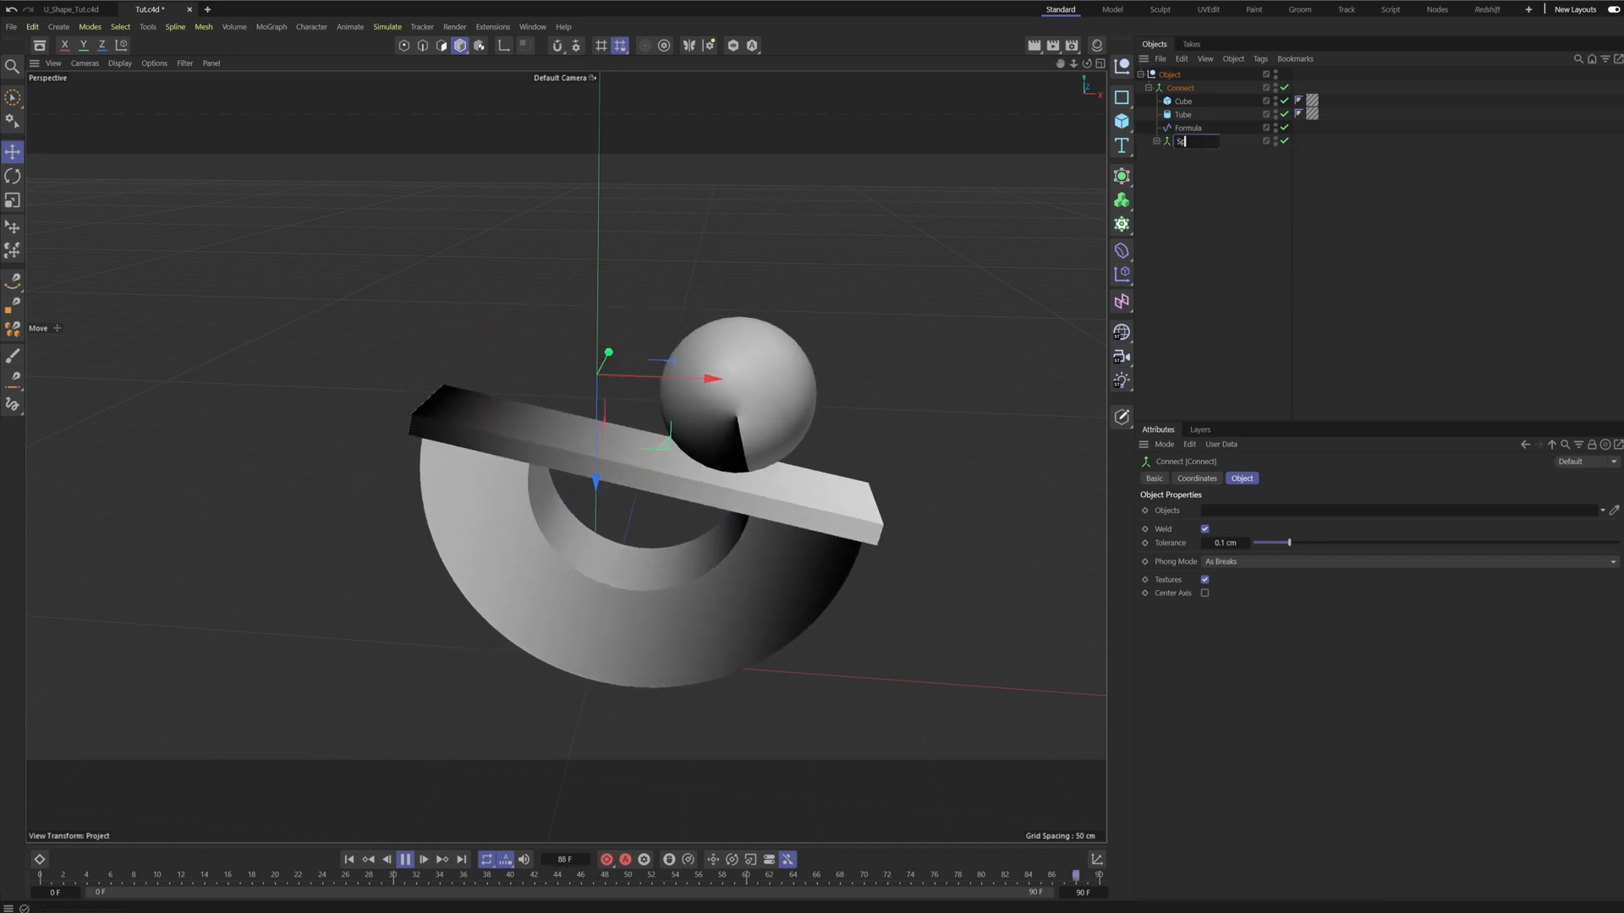
{"action": "type", "text": "Sphere"}
{"action": "key", "text": "Return"}
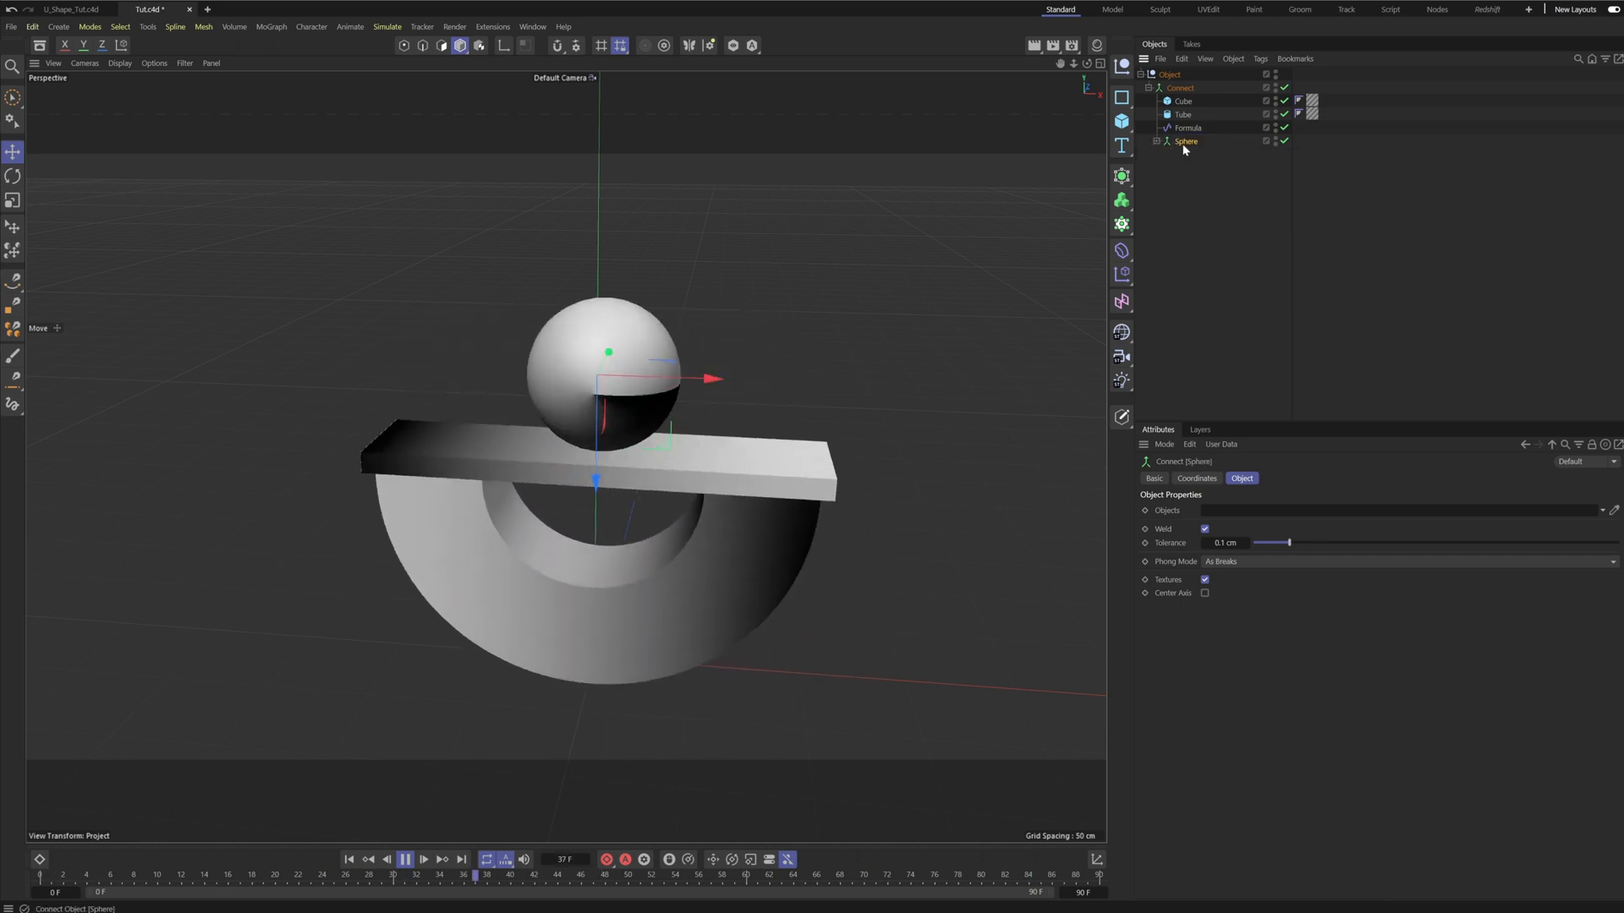
Duplicate the Sphere connect object as a child of itself and rename the copy Board.
{"action": "left_click_drag", "start_coordinate": [1186, 142], "coordinate": [1192, 154]}
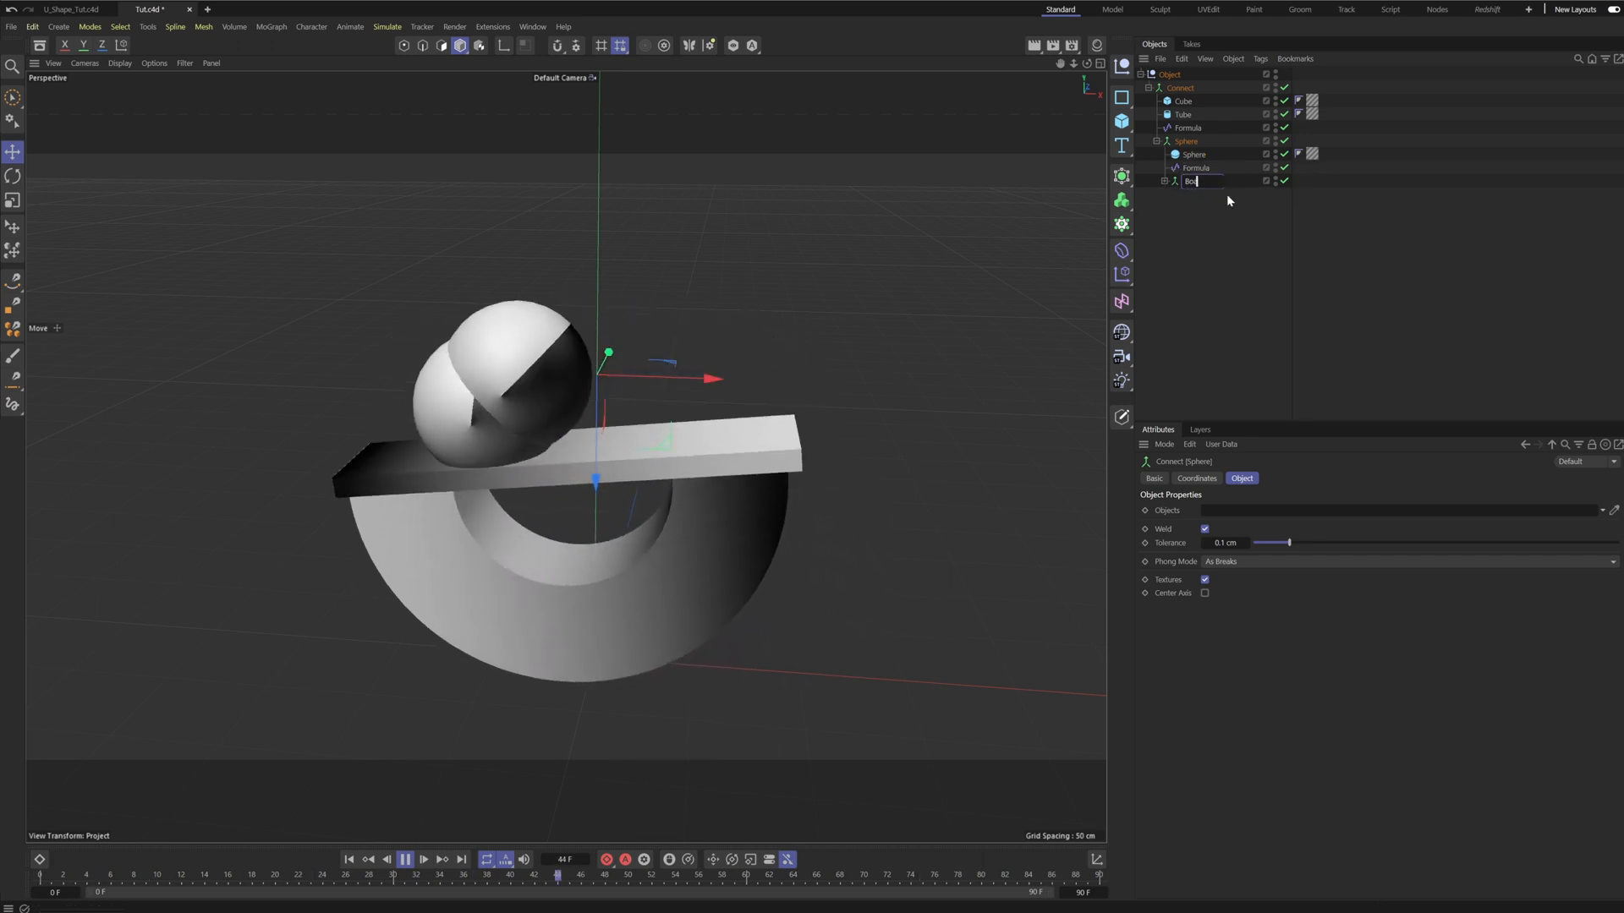
{"action": "key", "text": "Return"}
{"action": "left_click", "coordinate": [1159, 186]}
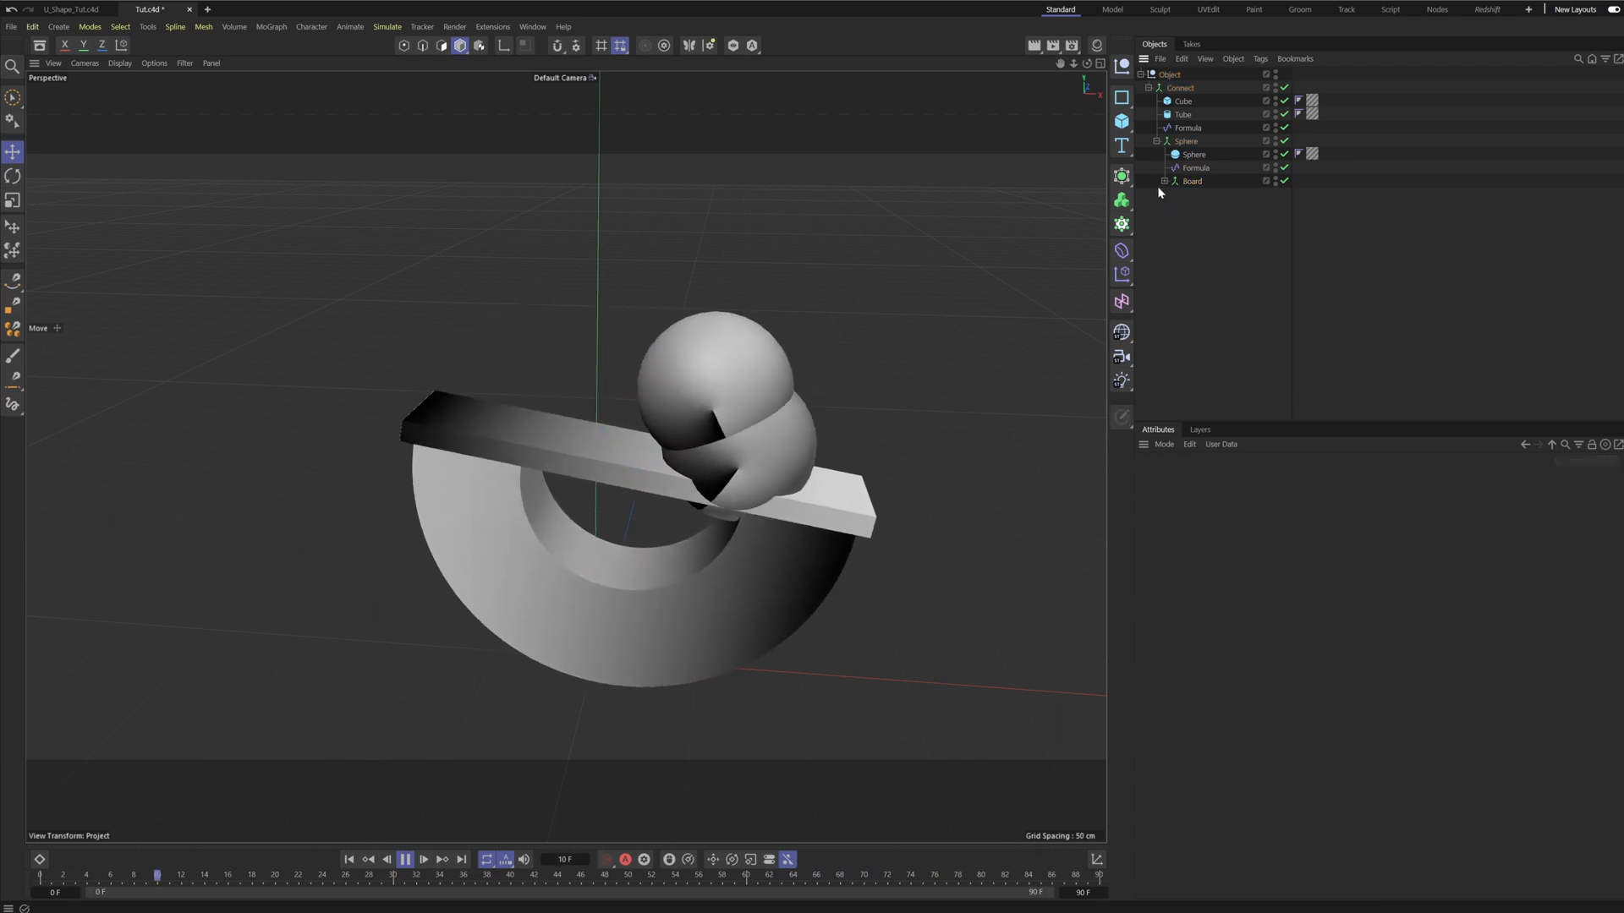
Delete the sphere inside Board and set the heading rotation of Board's Formula effector to 0°.
{"action": "left_click", "coordinate": [1164, 182]}
{"action": "left_click", "coordinate": [1221, 195]}
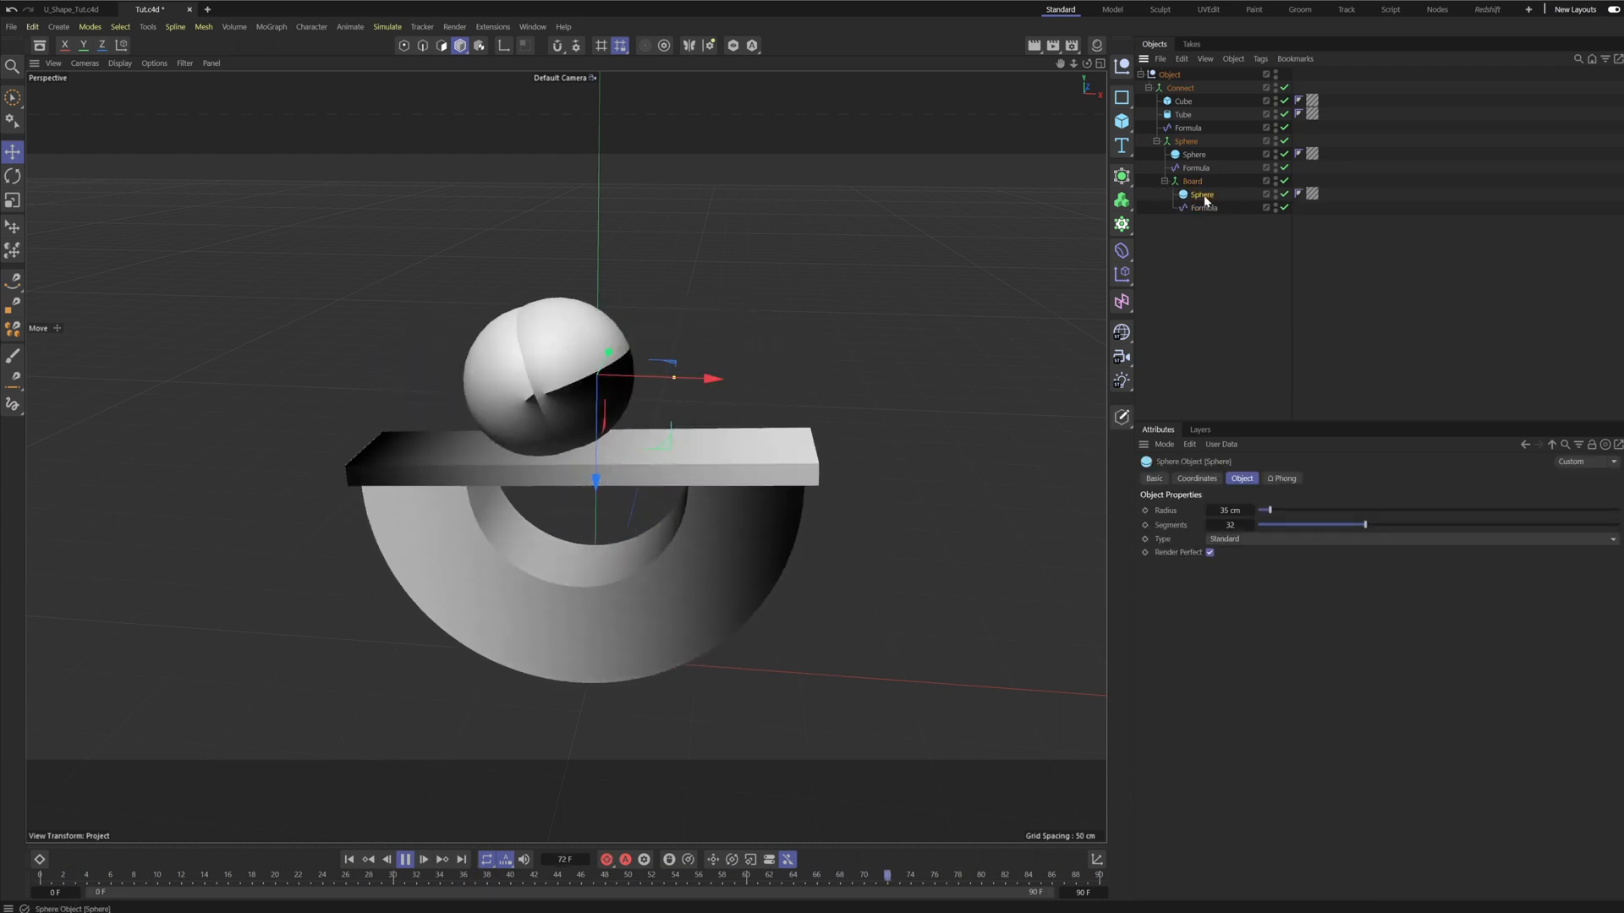
{"action": "key", "text": "Delete"}
{"action": "left_click", "coordinate": [1207, 196]}
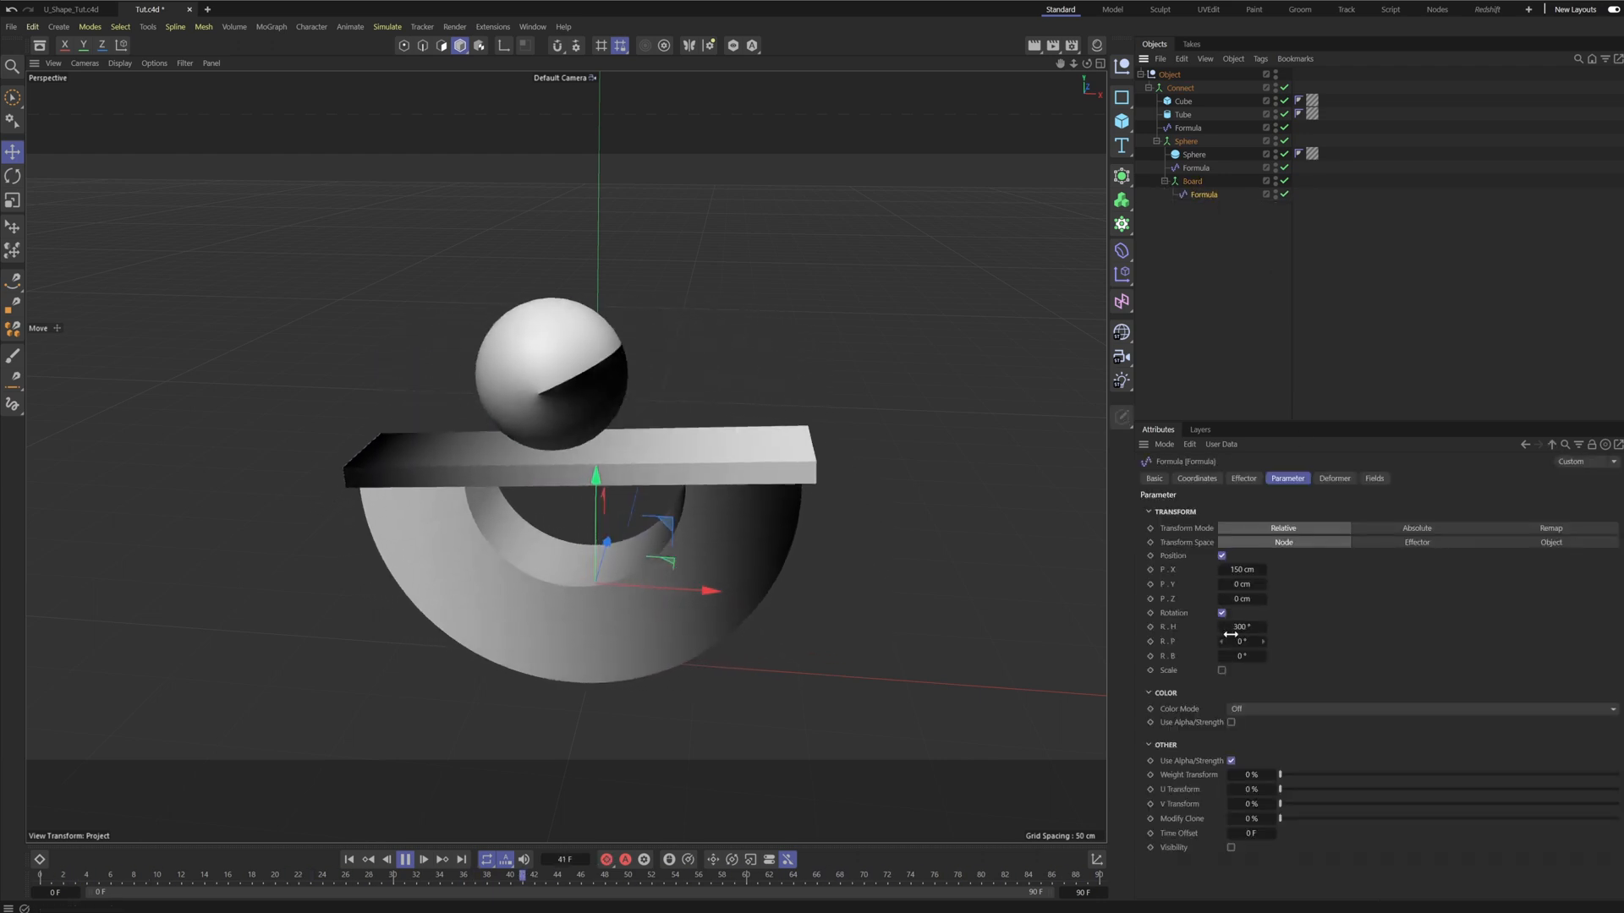
{"action": "type", "text": "0"}
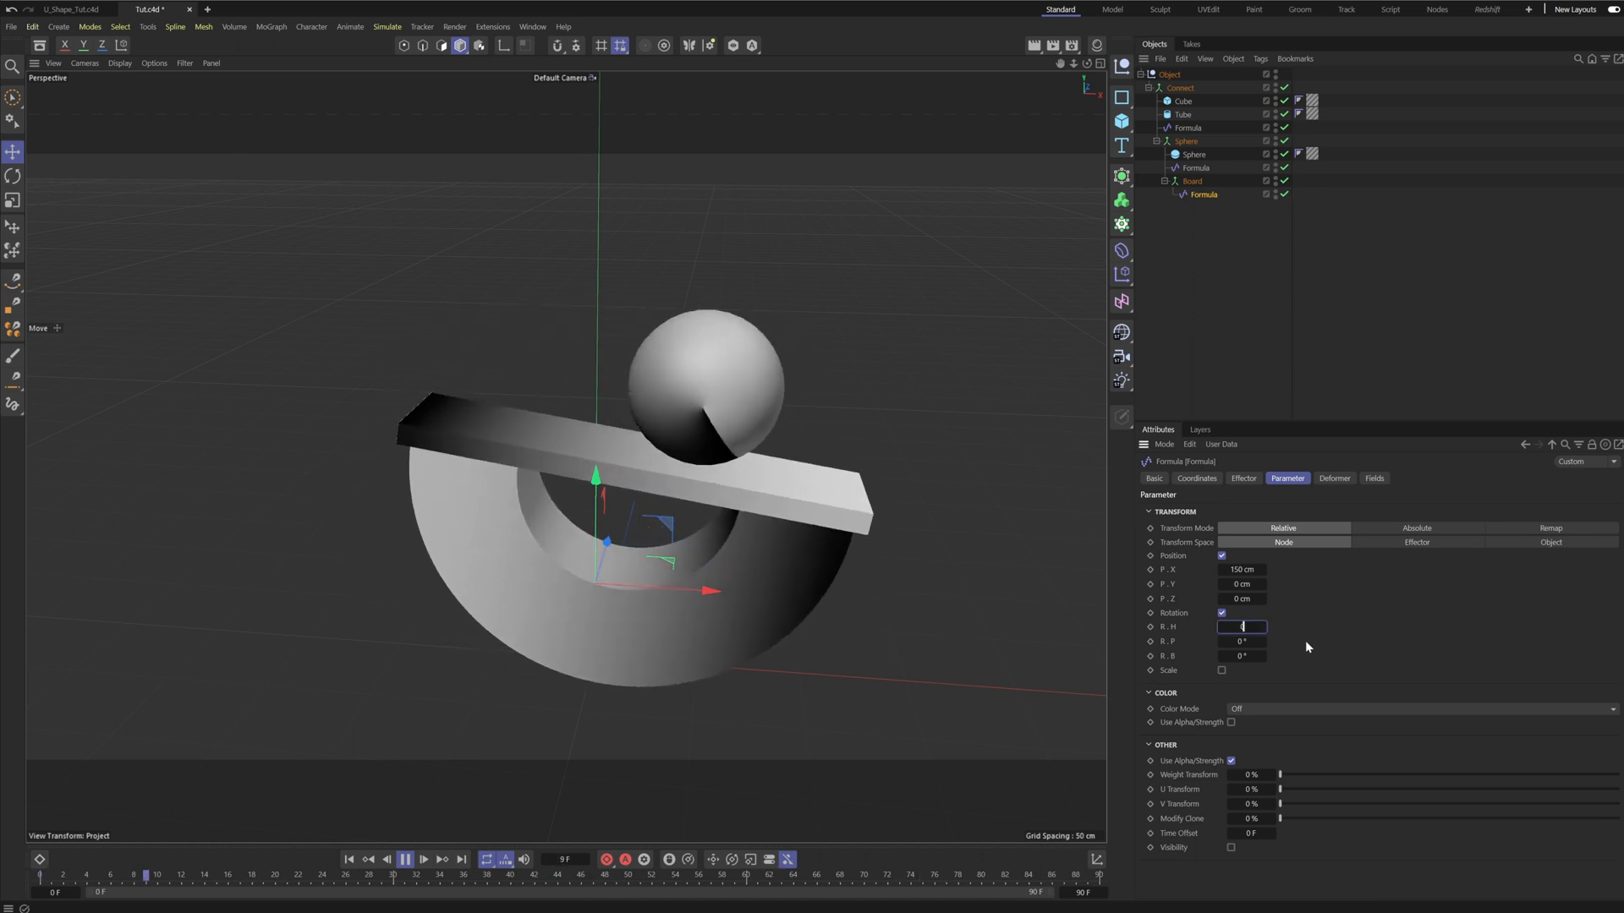
{"action": "key", "text": "Return"}
{"action": "left_click", "coordinate": [1228, 283]}
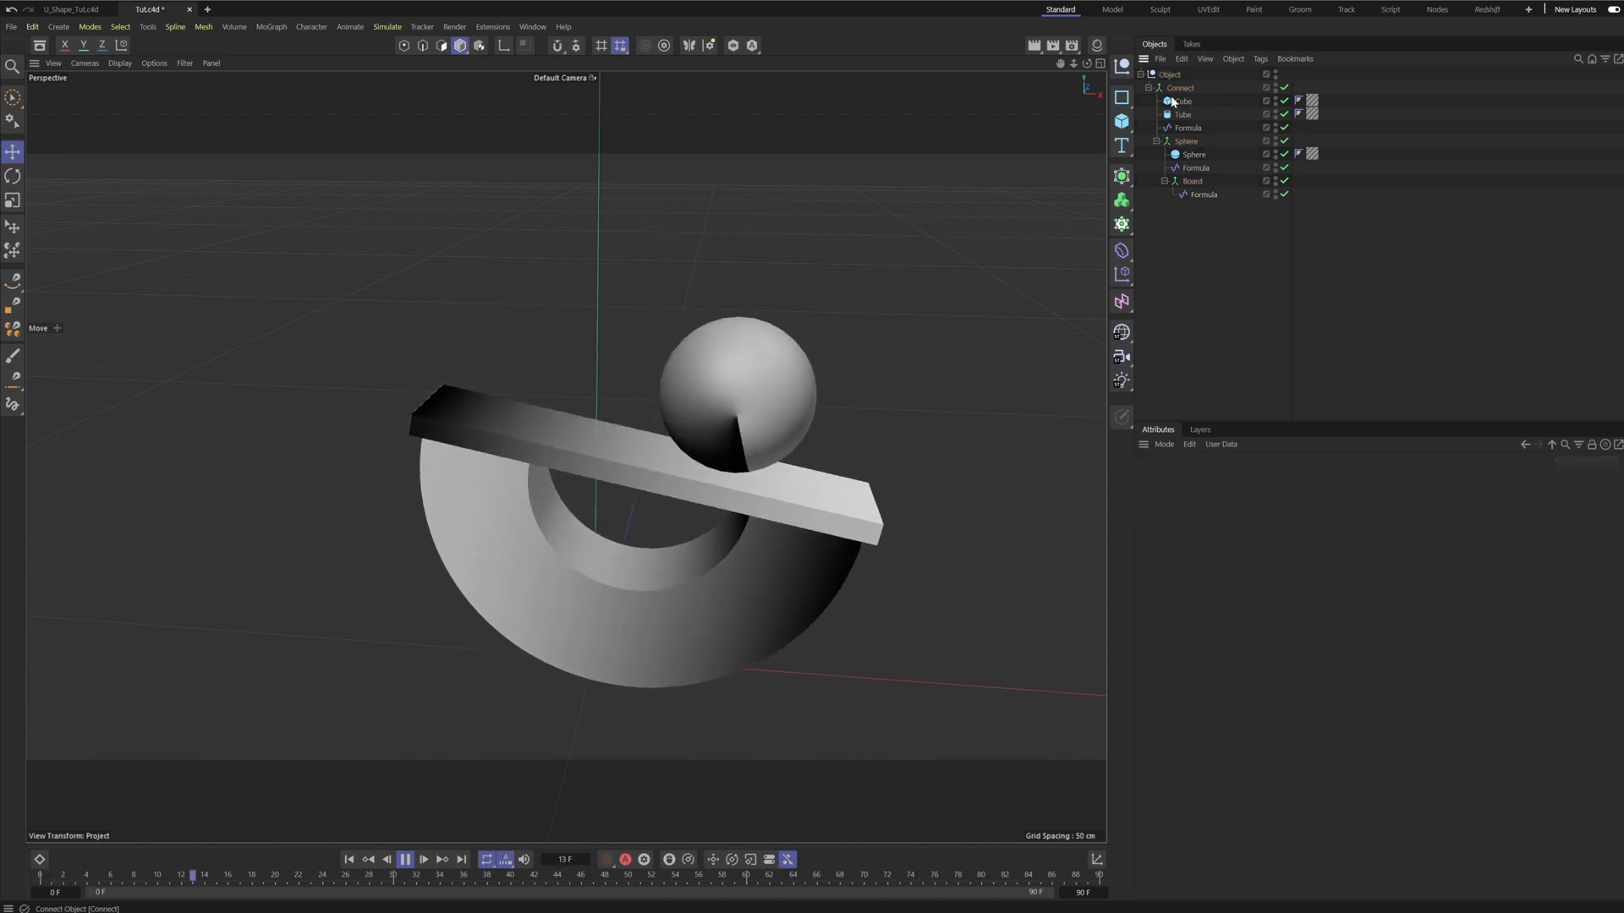
Try Board outside the Sphere group with a copy of the plank cube in it, rewind to frame 0 and delete Board.
{"action": "left_click_drag", "start_coordinate": [1181, 103], "coordinate": [1224, 126]}
{"action": "left_click_drag", "start_coordinate": [1202, 185], "coordinate": [1202, 185]}
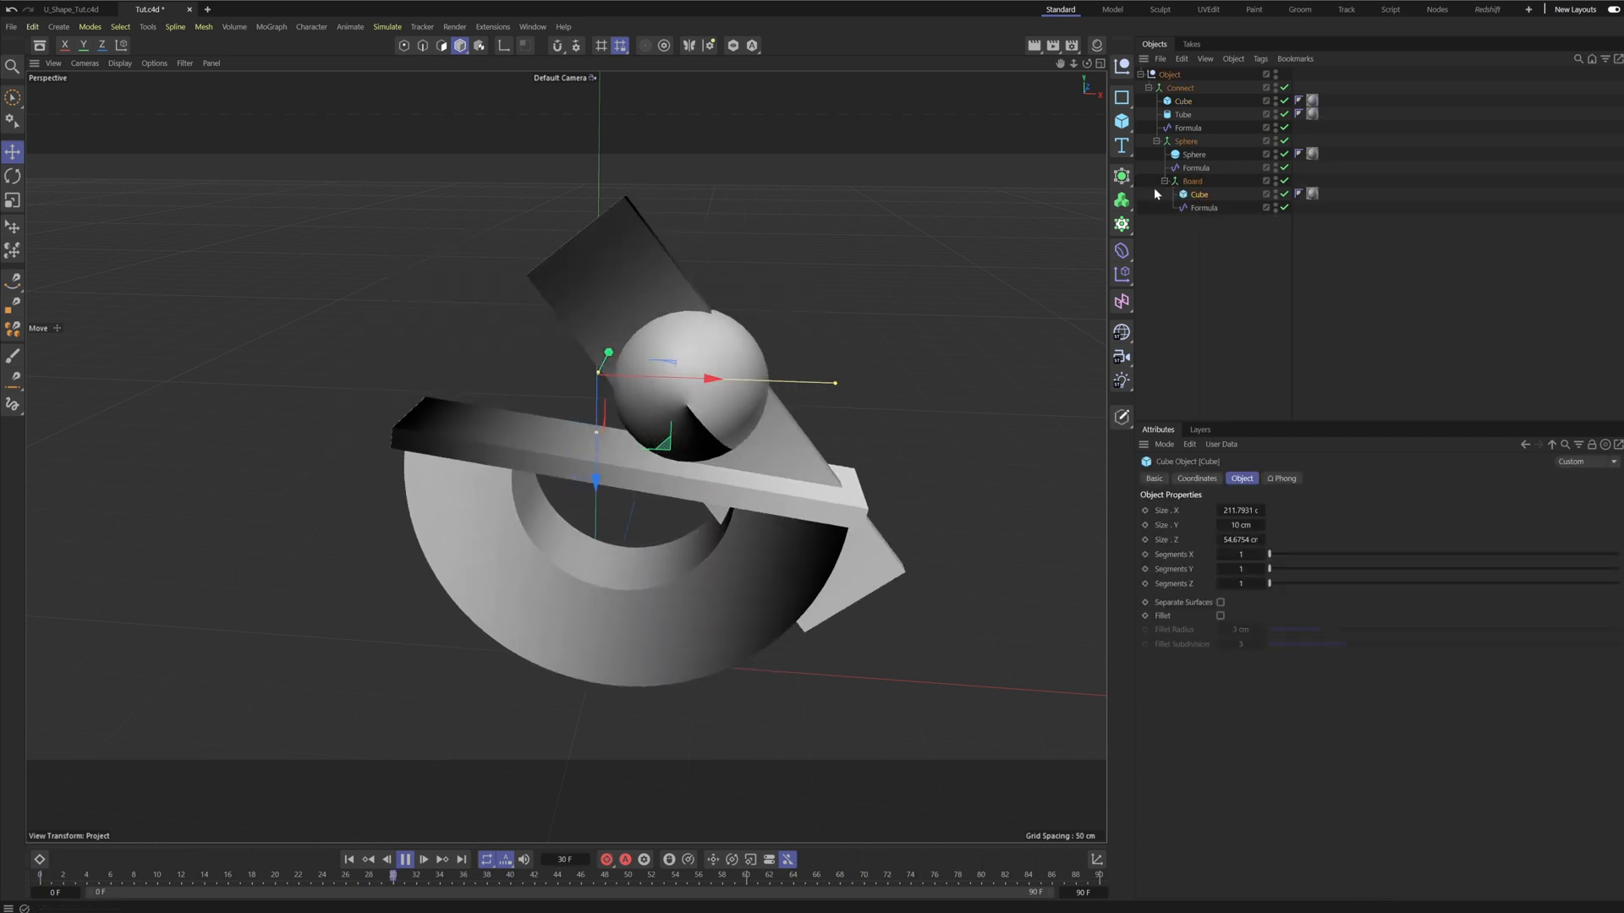
{"action": "left_click_drag", "start_coordinate": [1202, 181], "coordinate": [1193, 136]}
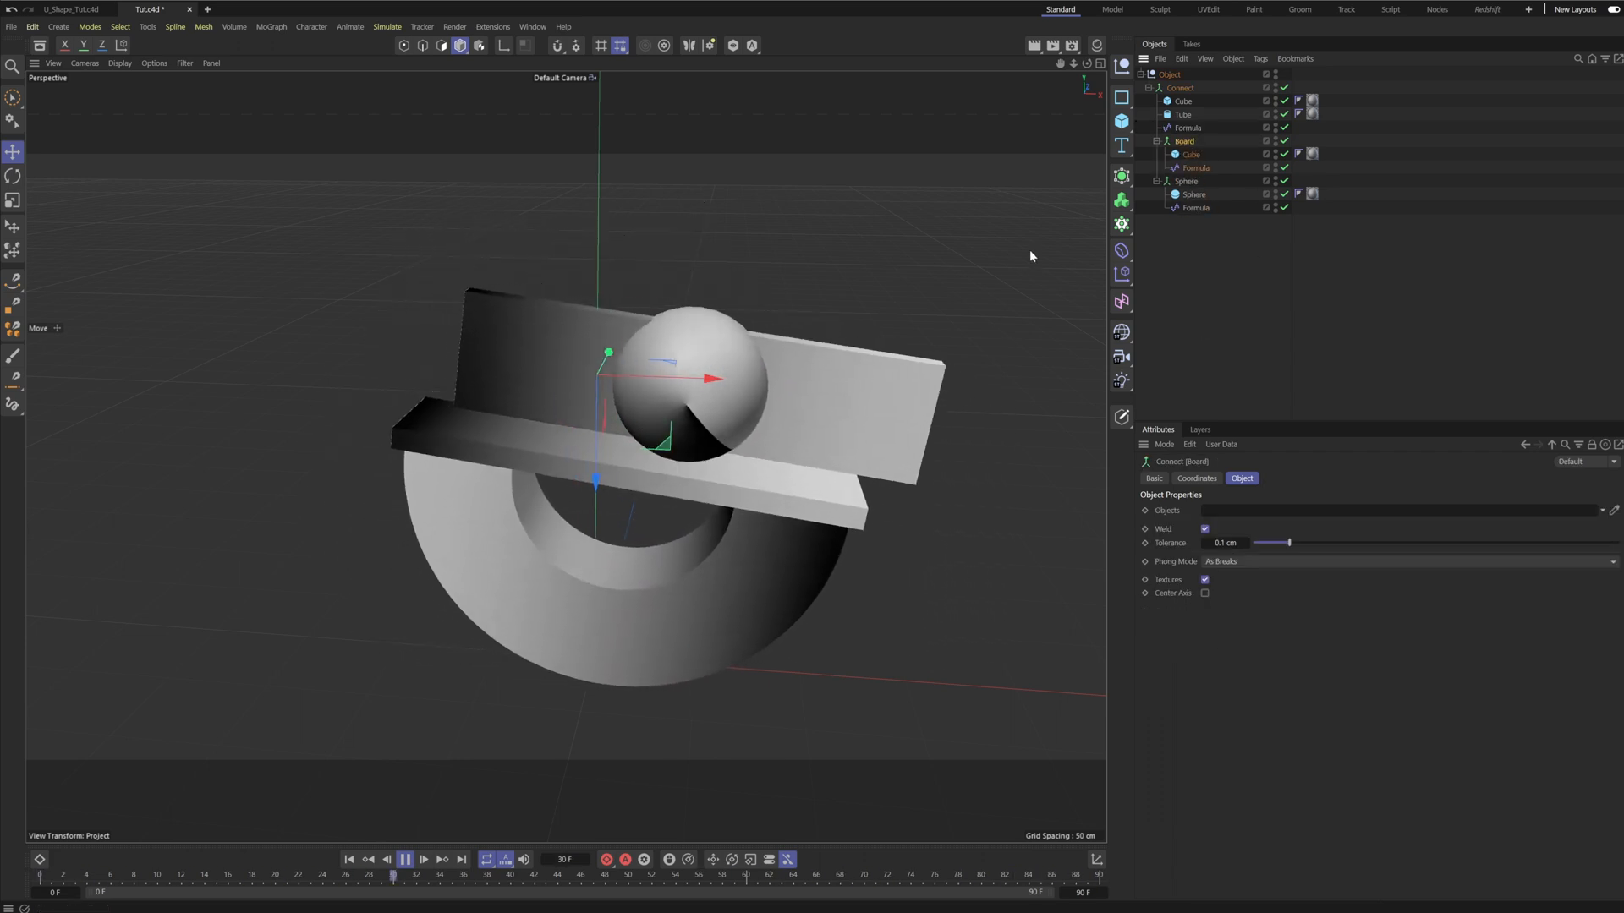
{"action": "key", "text": "shift+f"}
{"action": "key", "text": "Delete"}
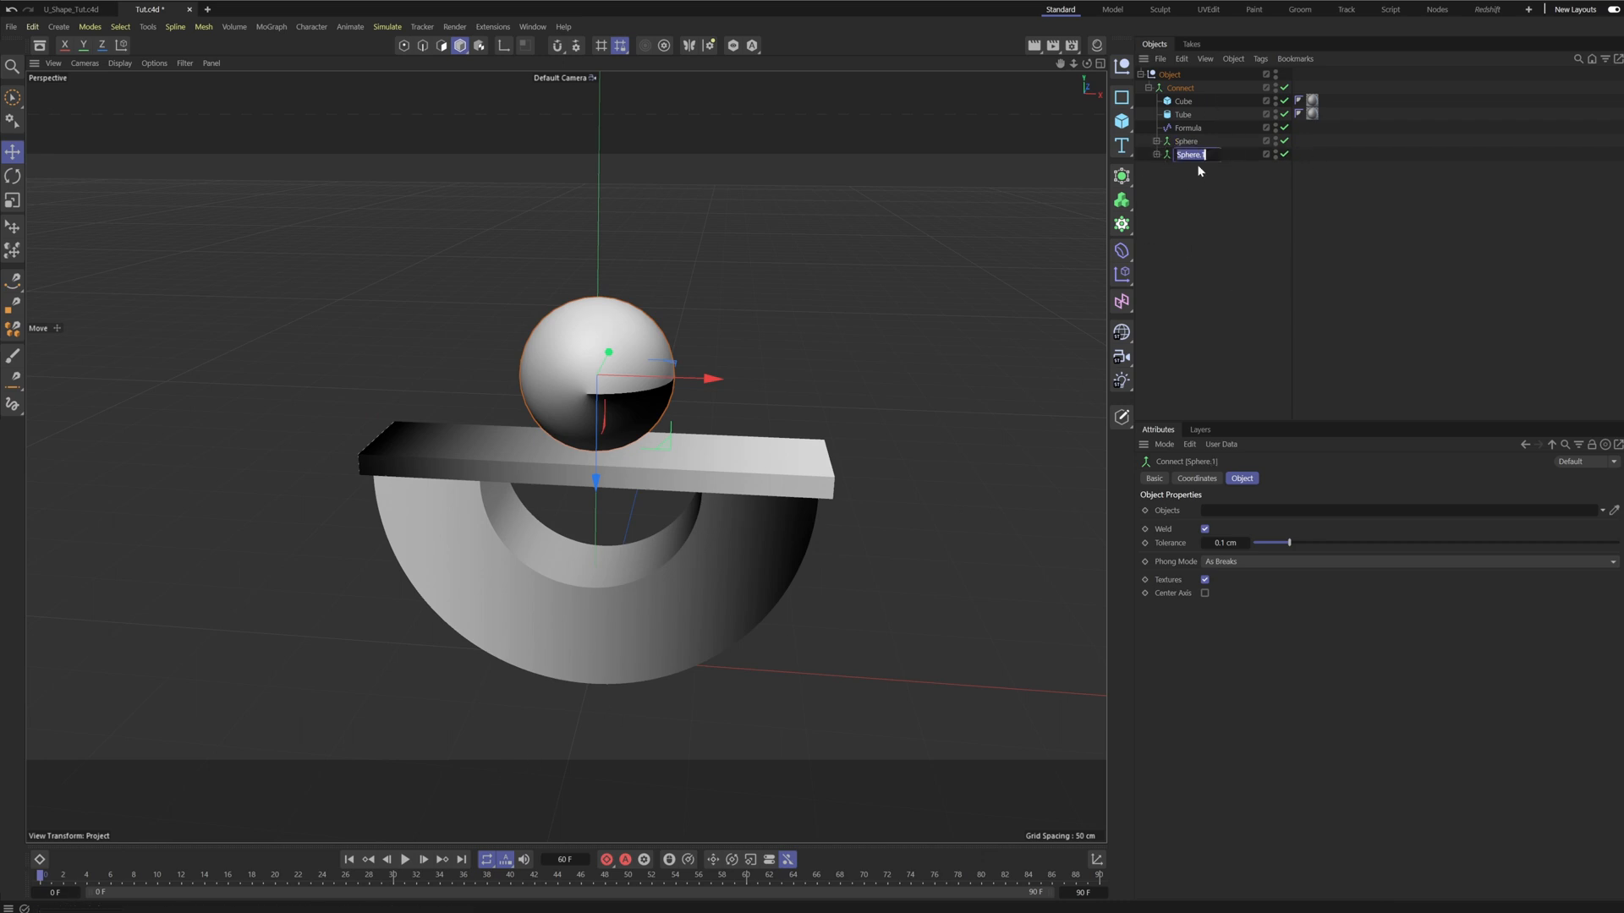
Duplicate the Sphere connect object beside the original under the main Connect and rename the copy Board.
{"action": "type", "text": "Boa"}
{"action": "key", "text": "BackSpace"}
{"action": "key", "text": "BackSpace"}
{"action": "key", "text": "BackSpace"}
{"action": "type", "text": "ard"}
{"action": "key", "text": "Return"}
Replace the sphere inside Board with a copy of the plank cube, placed above the Formula effector.
{"action": "left_click", "coordinate": [1156, 154]}
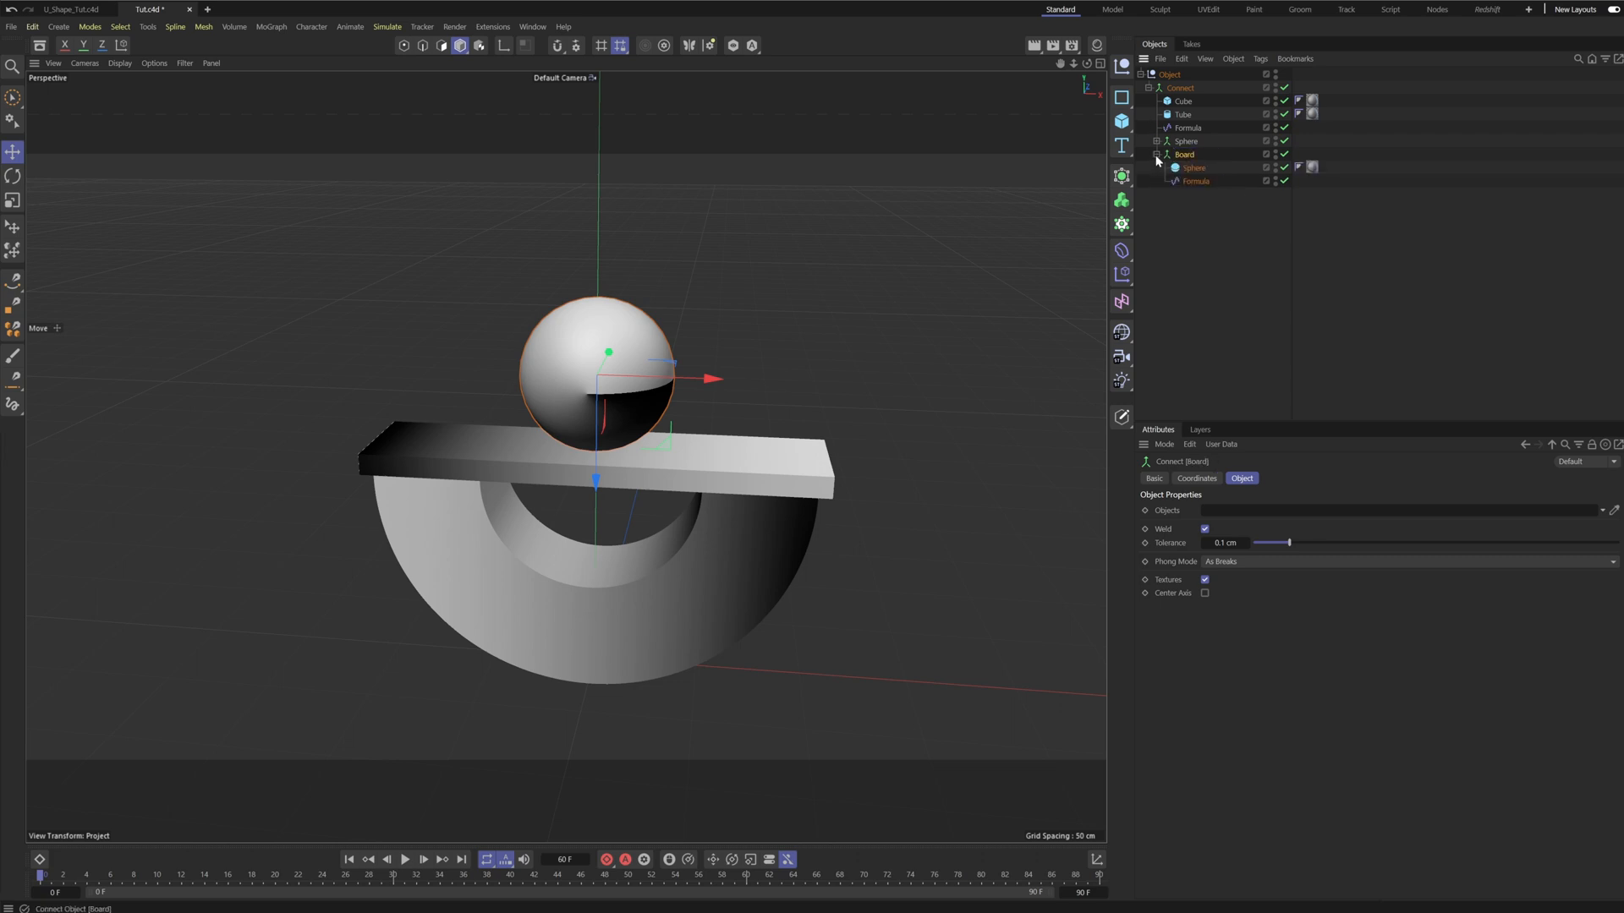
{"action": "left_click", "coordinate": [1199, 169]}
{"action": "key", "text": "Delete"}
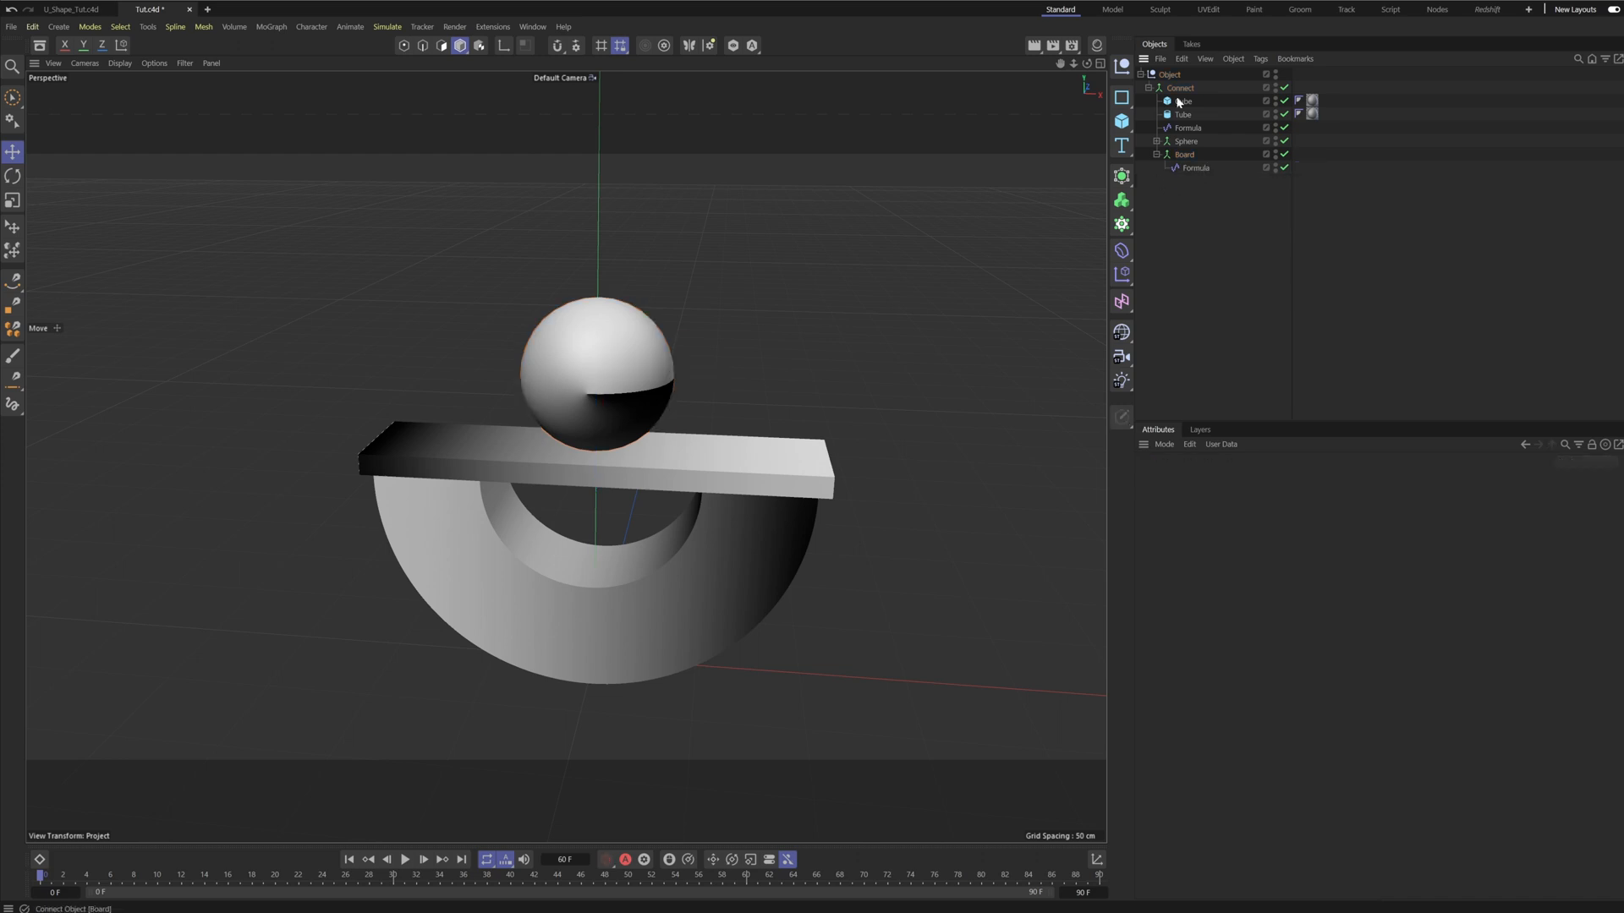
{"action": "left_click", "coordinate": [1180, 102]}
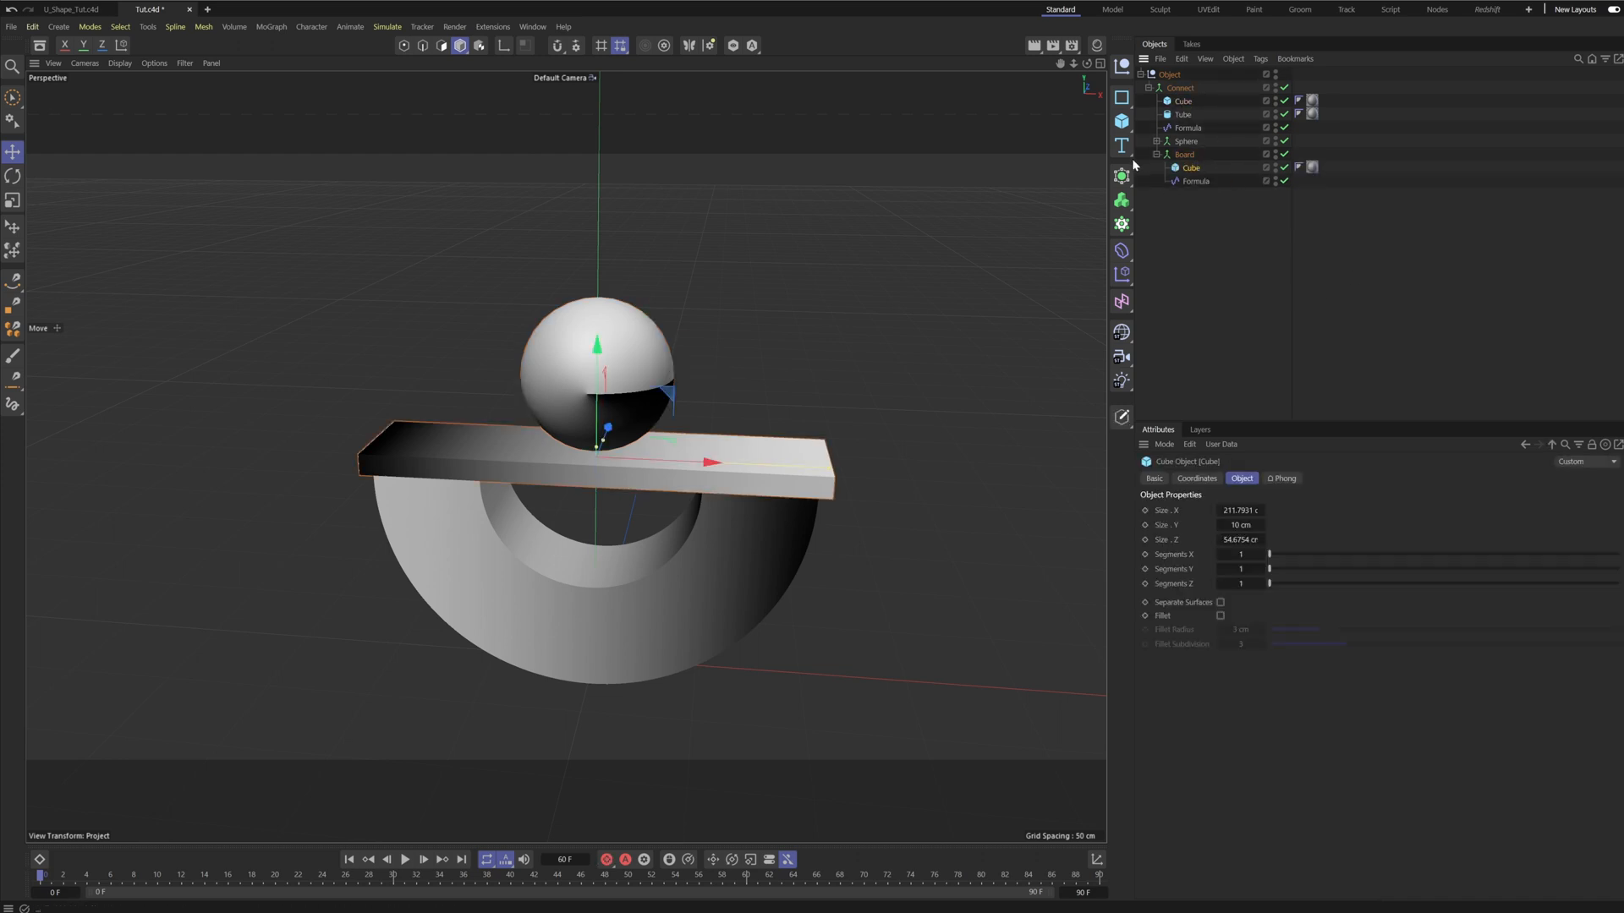
Set the Z position of the plank cube inside Board to 0 cm.
{"action": "left_click", "coordinate": [1195, 180]}
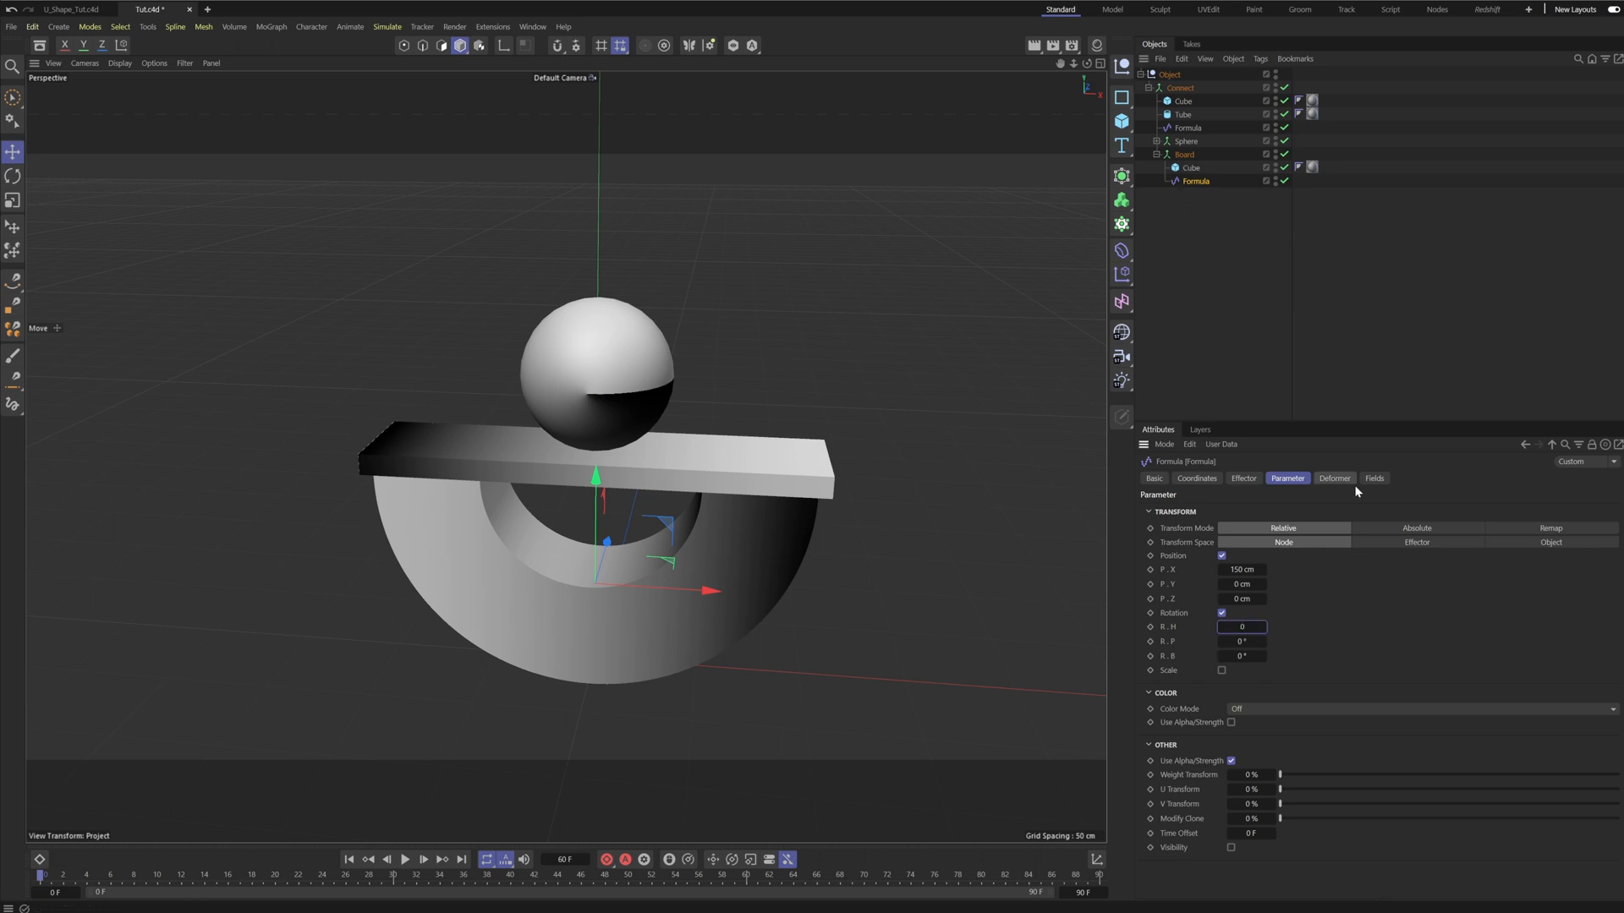
{"action": "left_click", "coordinate": [1317, 325]}
{"action": "left_click", "coordinate": [1187, 169]}
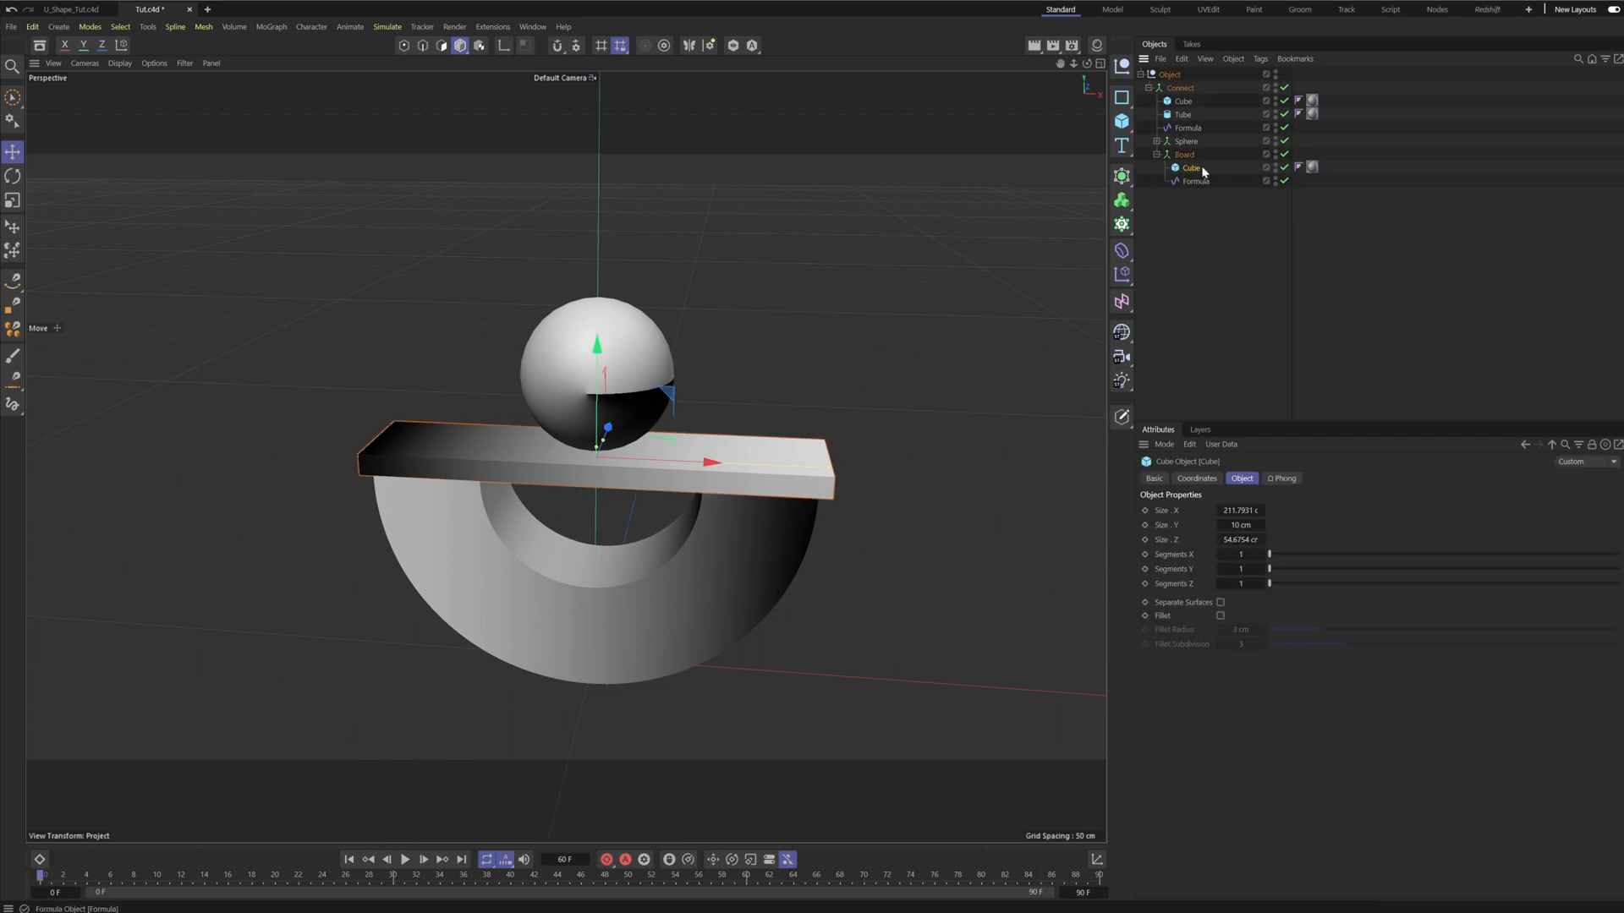
{"action": "left_click", "coordinate": [1201, 478]}
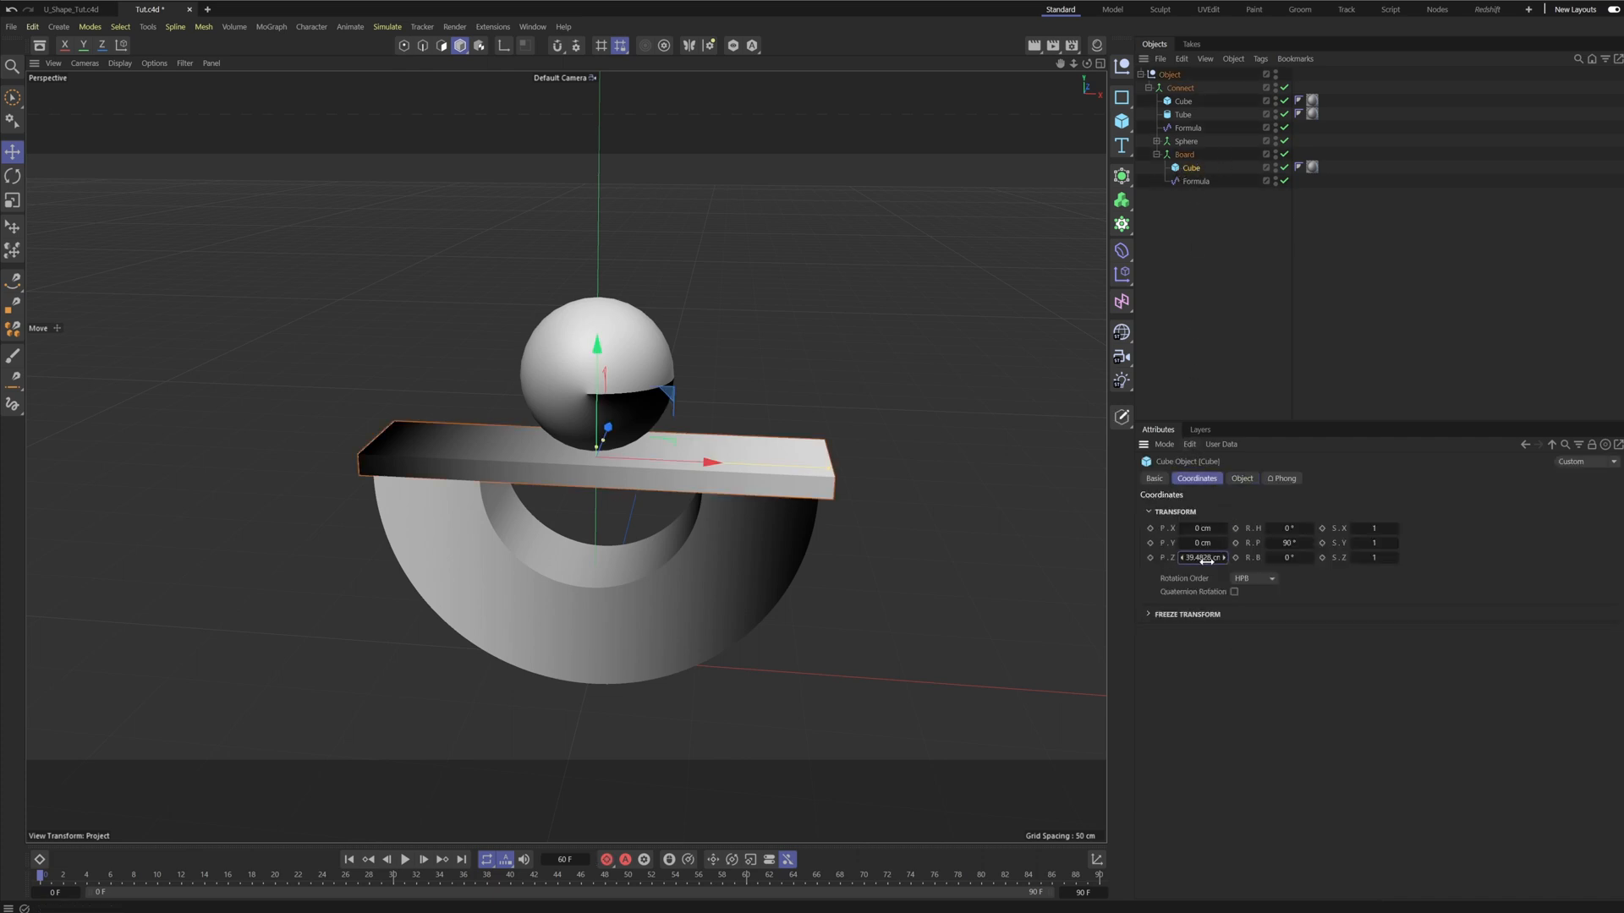
{"action": "key", "text": "Return"}
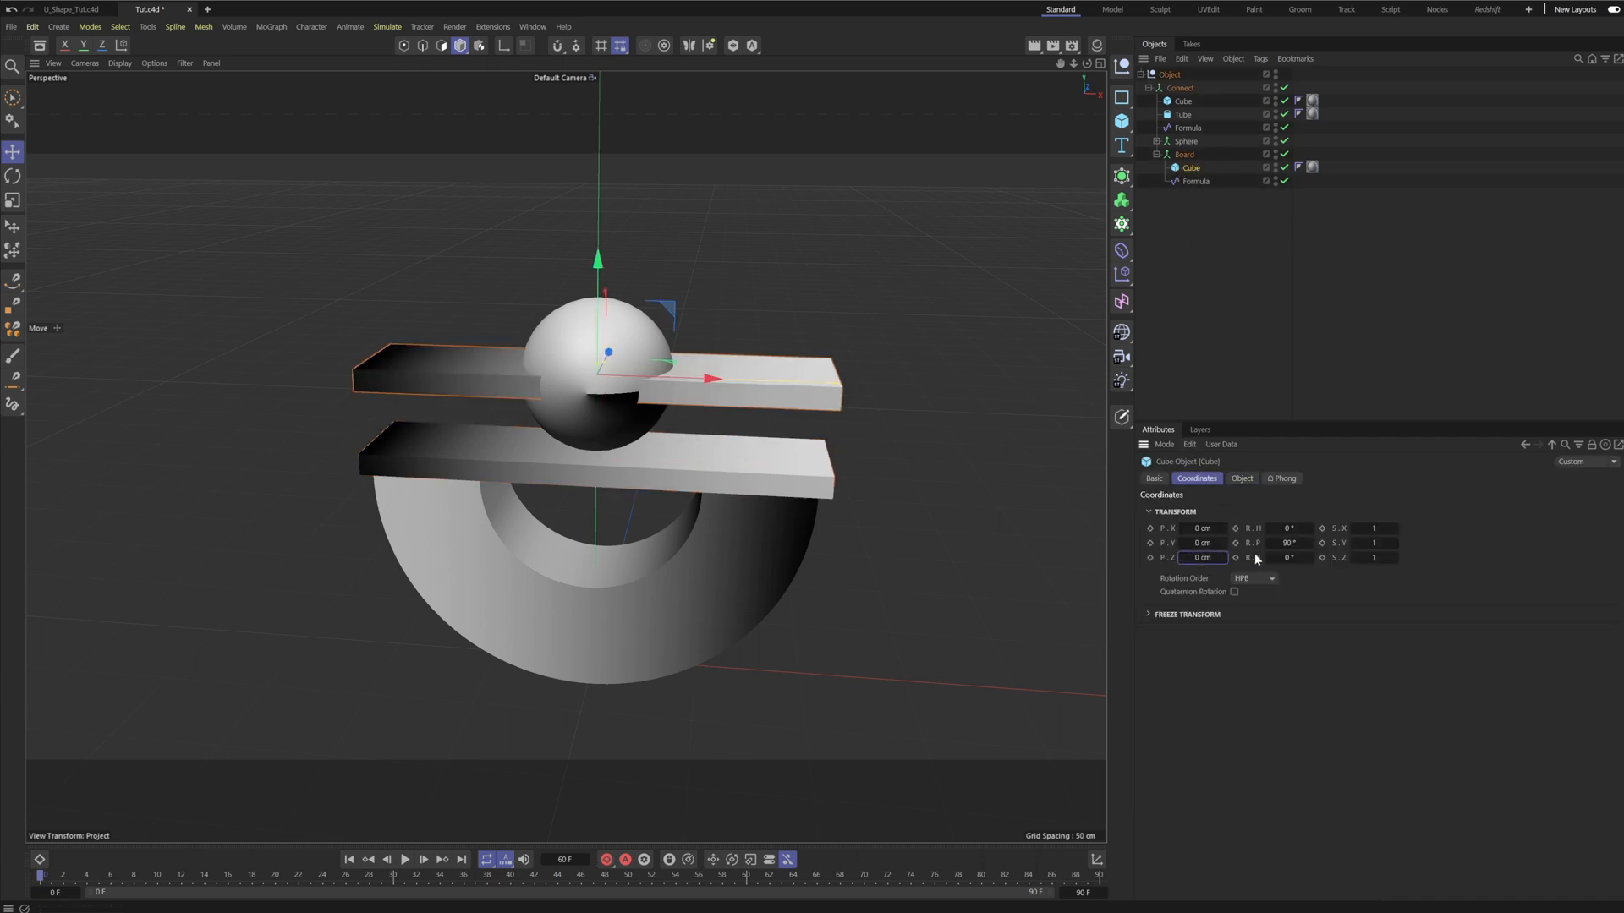
{"action": "left_click", "coordinate": [1272, 288]}
Preview the animation, and from frame 0 raise the Board object until its plank rests on top of the sphere.
{"action": "left_click", "coordinate": [406, 859]}
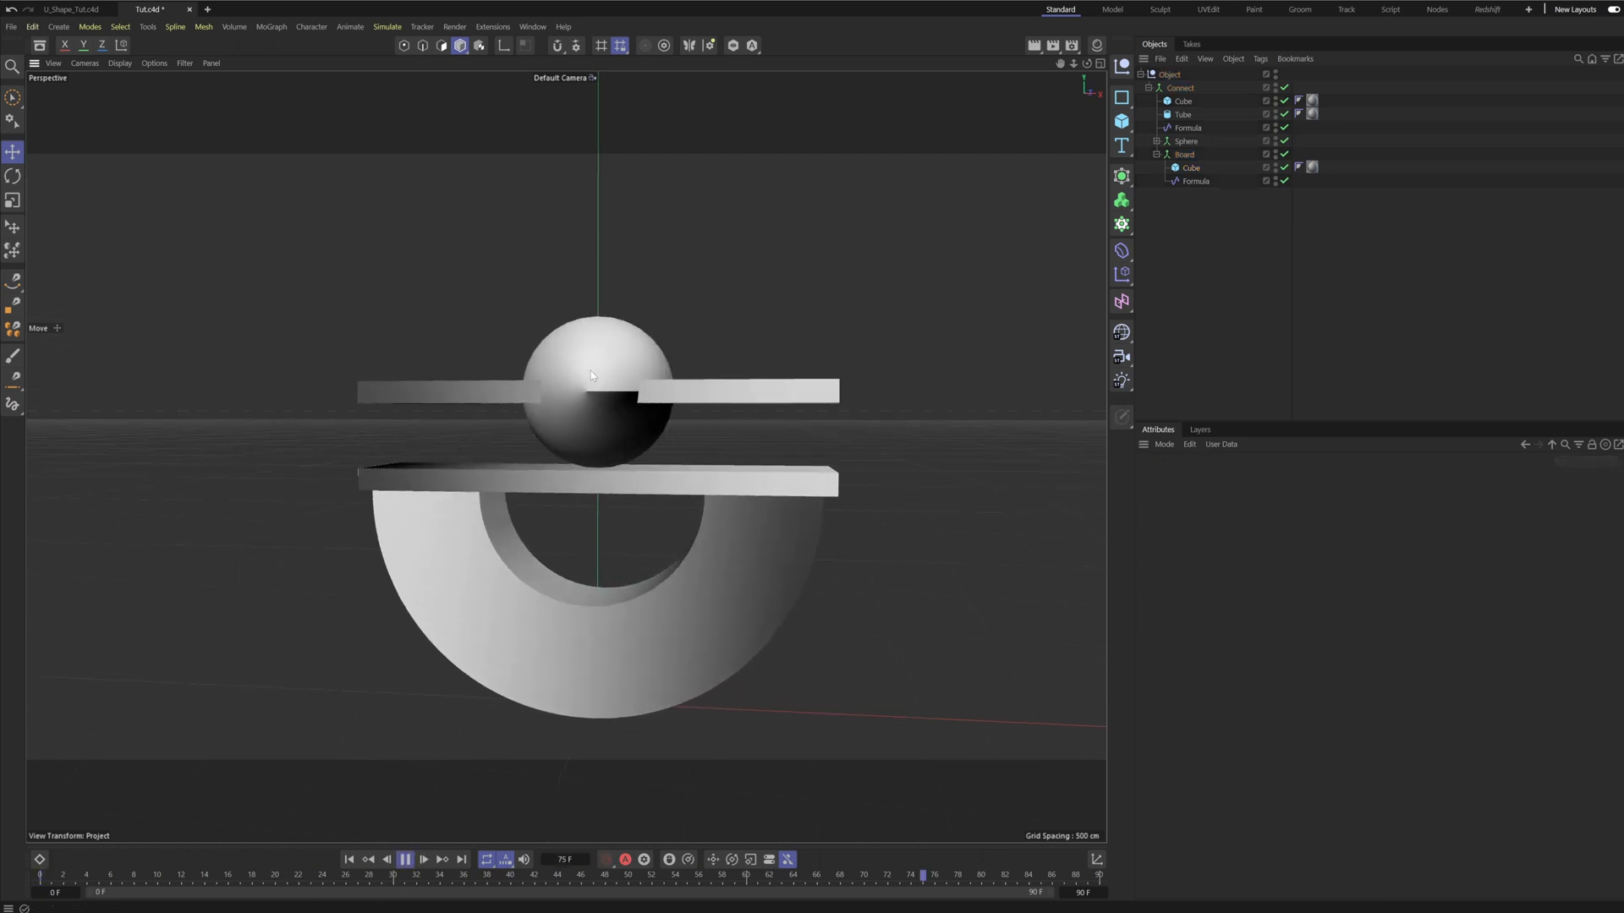
{"action": "left_click", "coordinate": [1184, 154]}
{"action": "left_click", "coordinate": [405, 859]}
{"action": "left_click", "coordinate": [350, 859]}
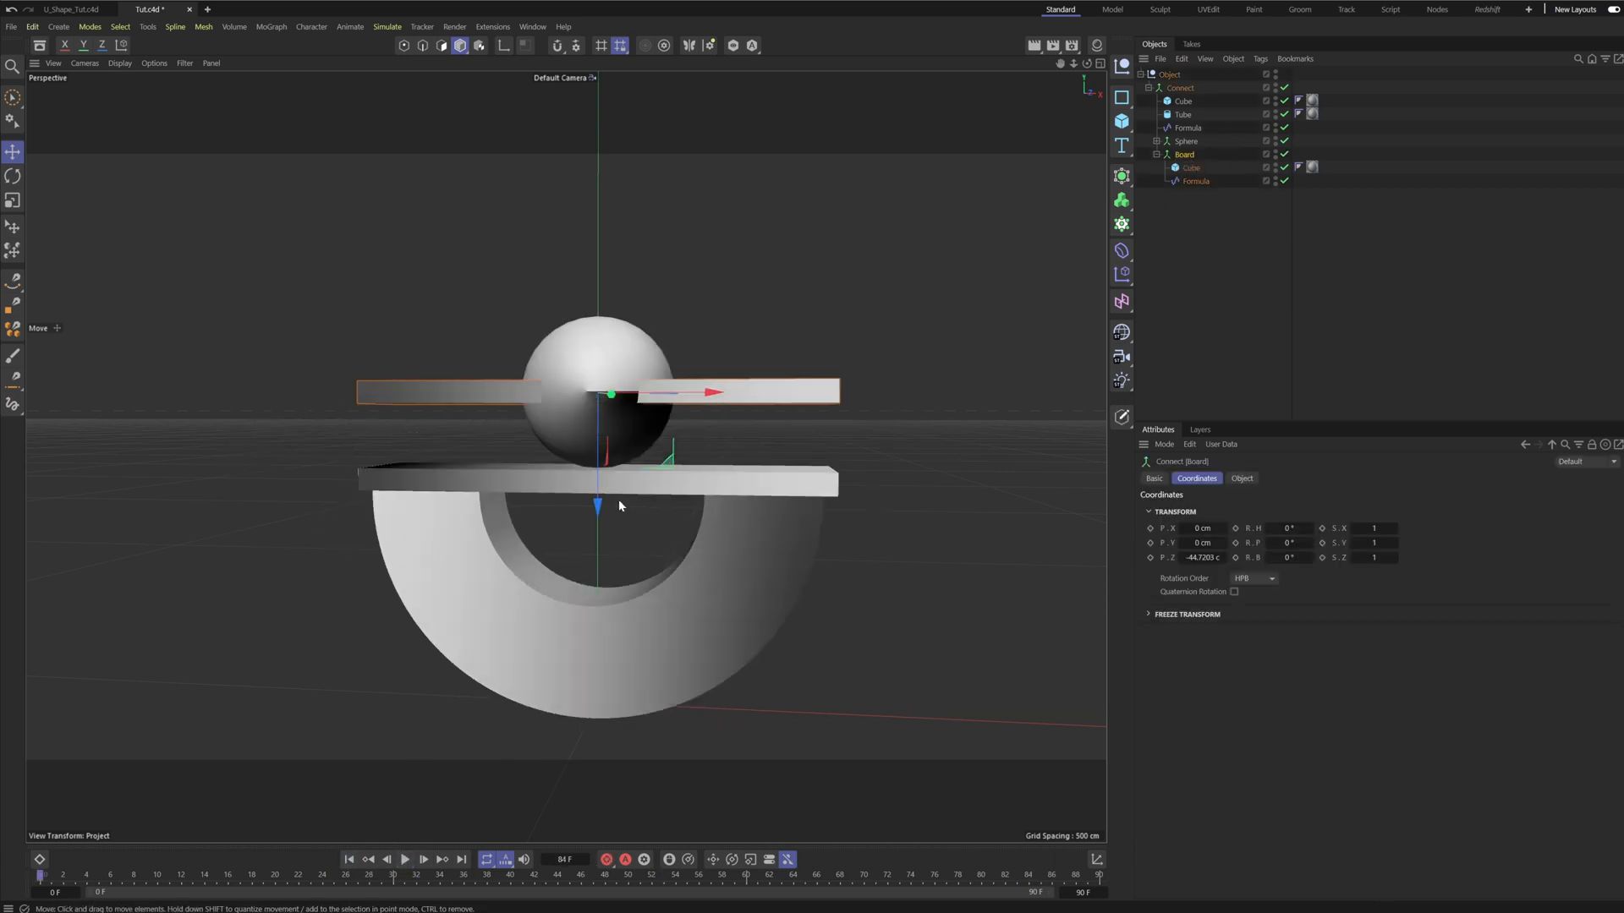
{"action": "left_click_drag", "start_coordinate": [597, 511], "coordinate": [612, 417]}
{"action": "left_click_drag", "start_coordinate": [612, 417], "coordinate": [575, 416], "text": "alt"}
Play the animation and set the heading rotation of Board's Formula effector to -45°.
{"action": "left_click", "coordinate": [1196, 181]}
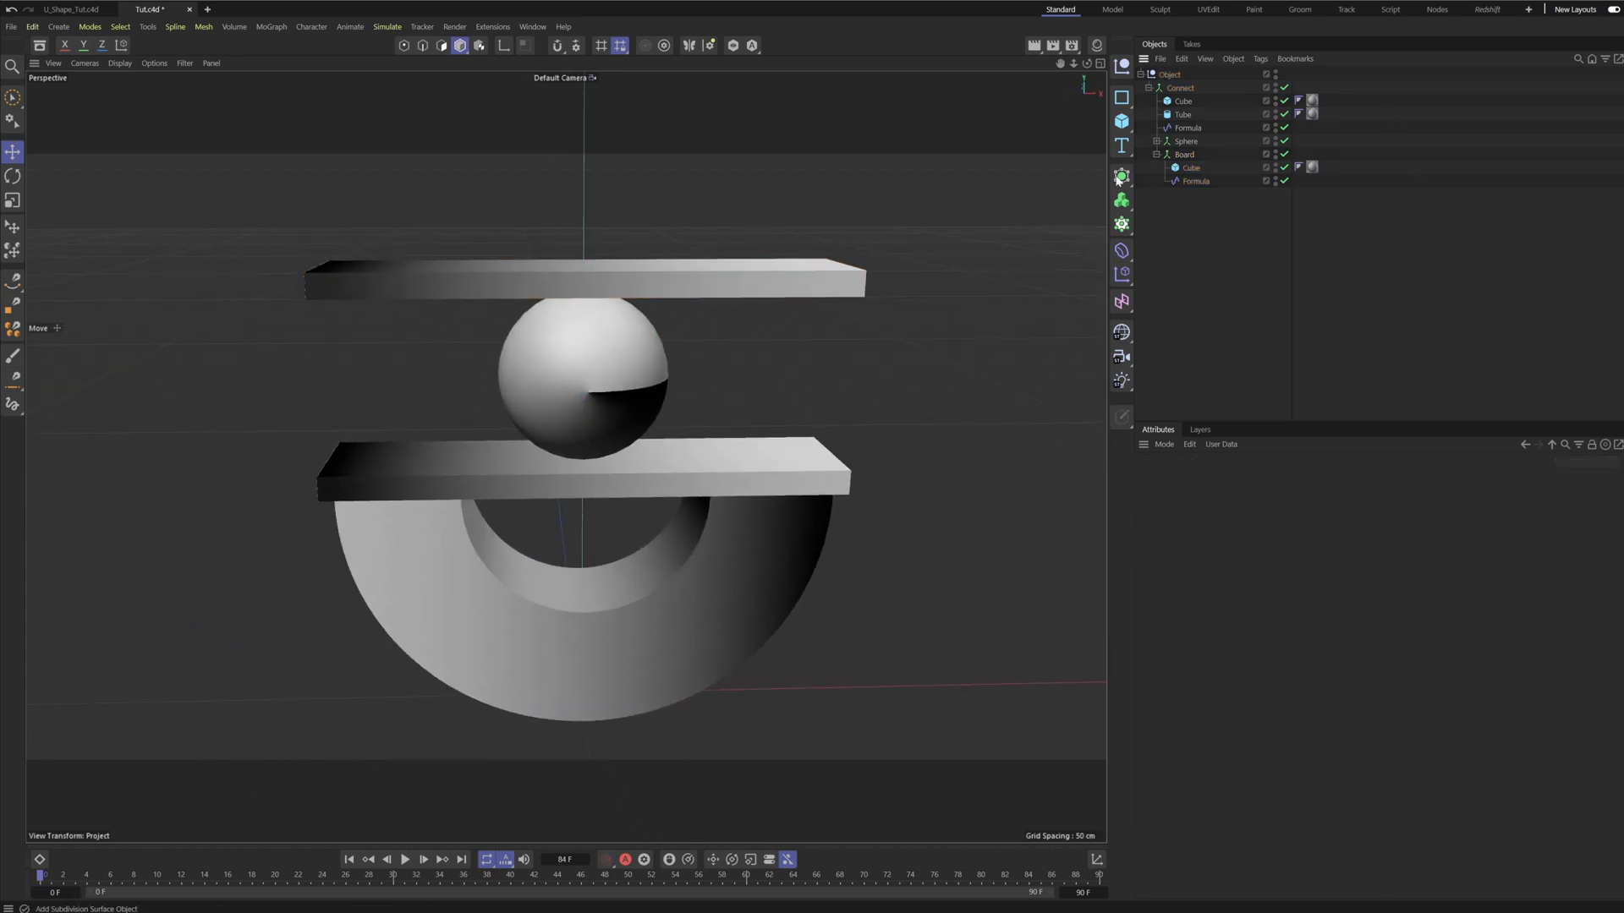
{"action": "left_click", "coordinate": [405, 860]}
{"action": "scroll", "coordinate": [667, 479], "scroll_direction": "down", "scroll_amount": 3}
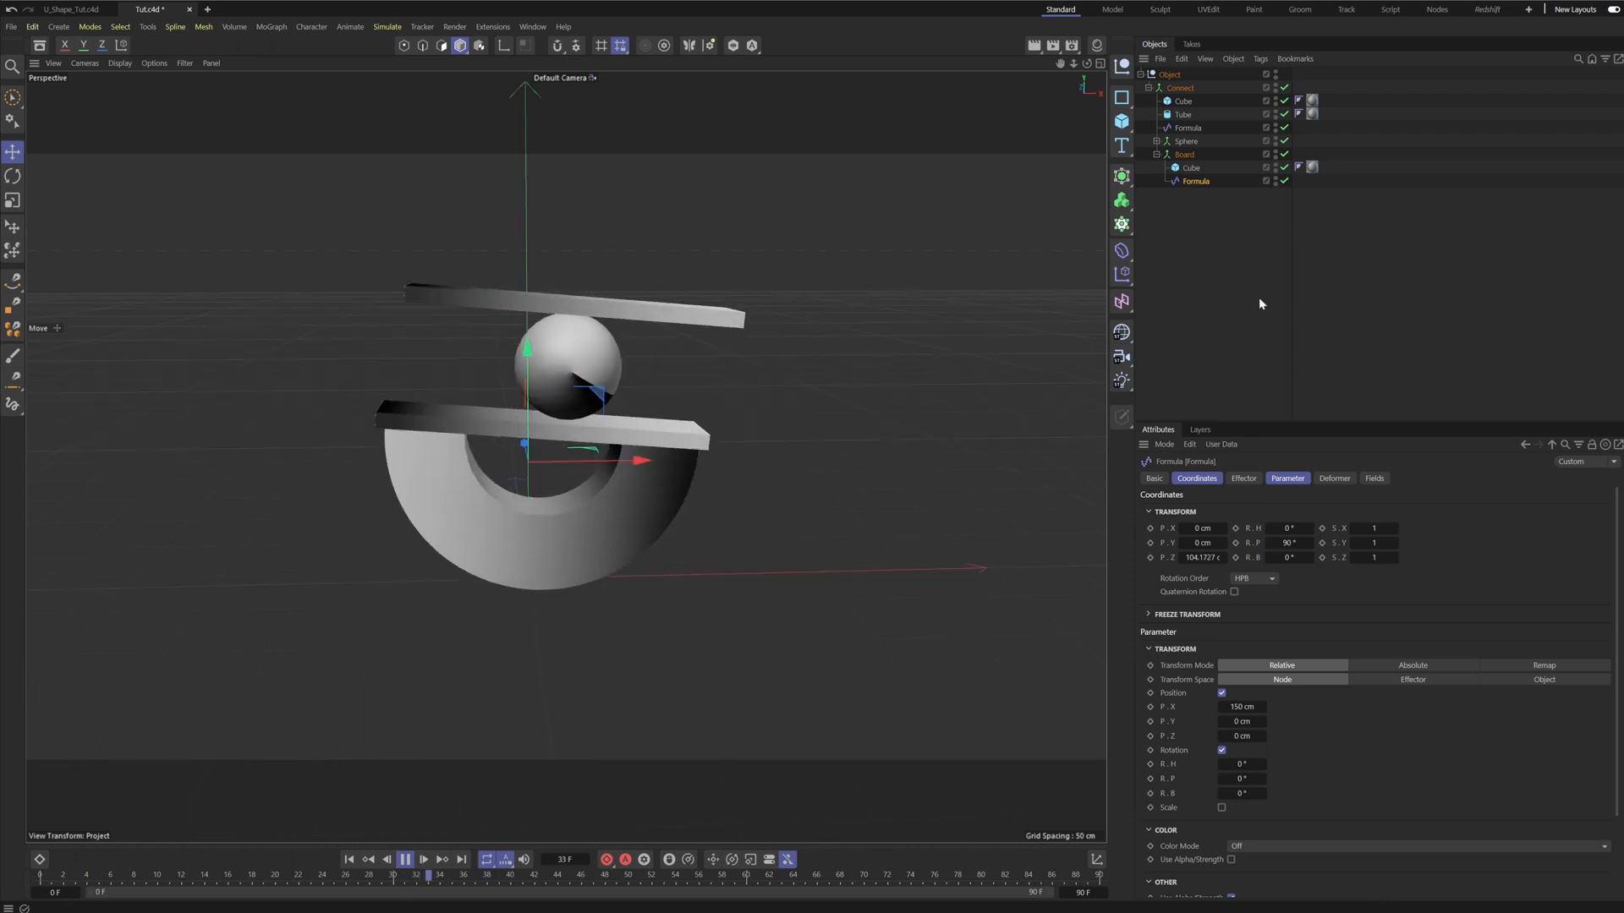
{"action": "left_click", "coordinate": [1261, 305]}
{"action": "scroll", "coordinate": [521, 405], "scroll_direction": "up", "scroll_amount": 2}
{"action": "mouse_move", "coordinate": [521, 405]}
{"action": "left_mouse_down", "text": "alt"}
{"action": "mouse_move", "coordinate": [508, 409]}
{"action": "mouse_move", "coordinate": [532, 415]}
{"action": "left_mouse_up", "text": "alt"}
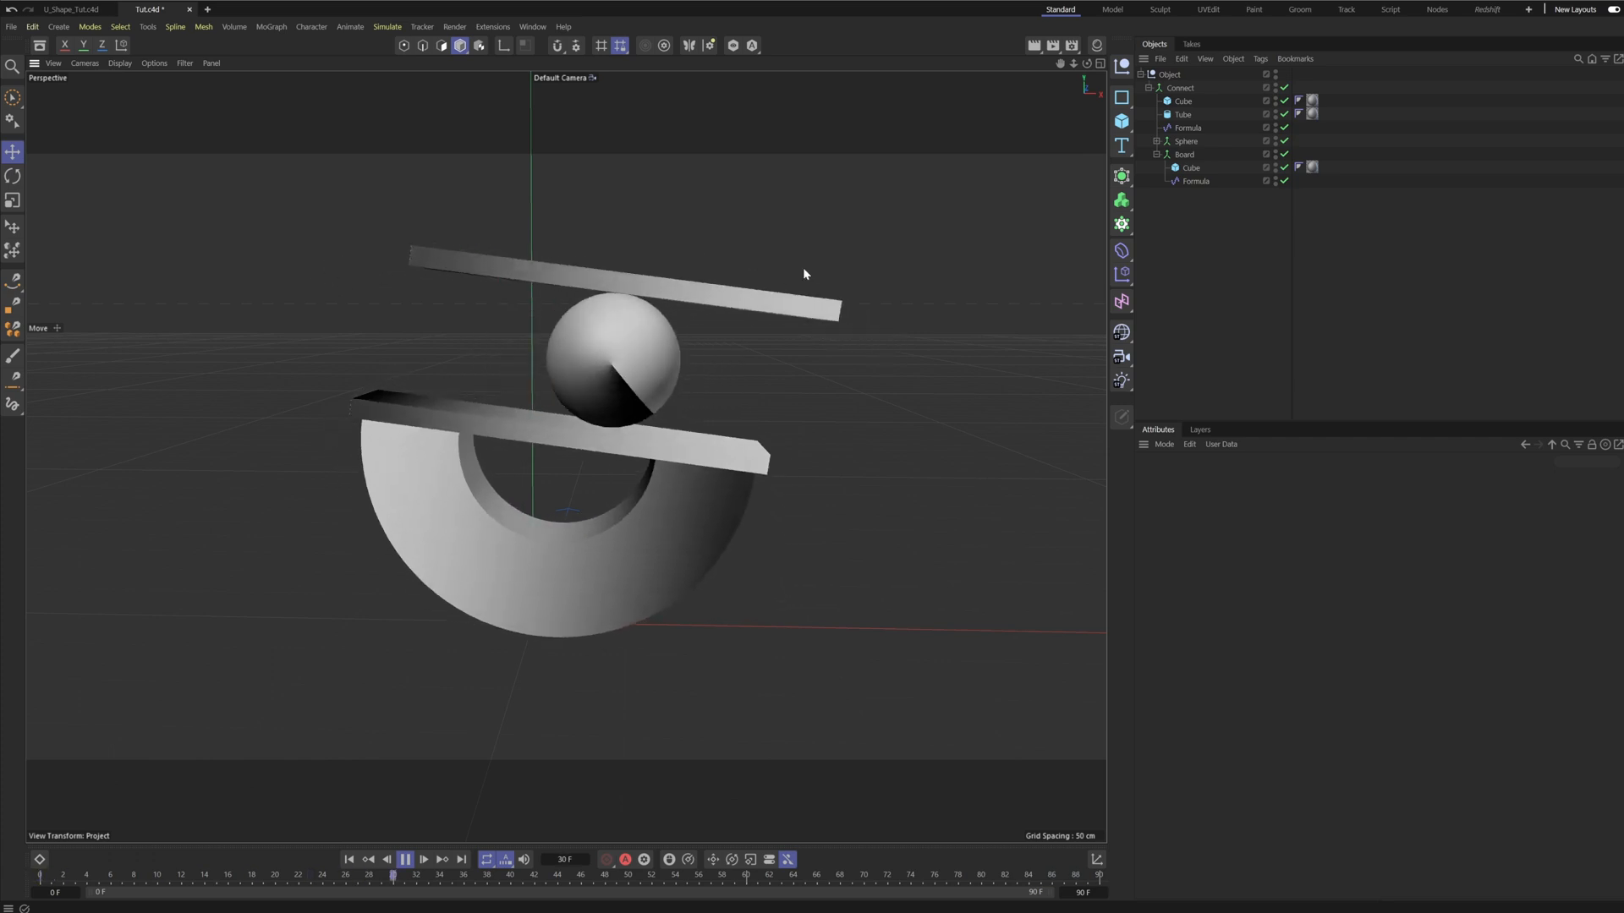
{"action": "left_click", "coordinate": [1193, 181]}
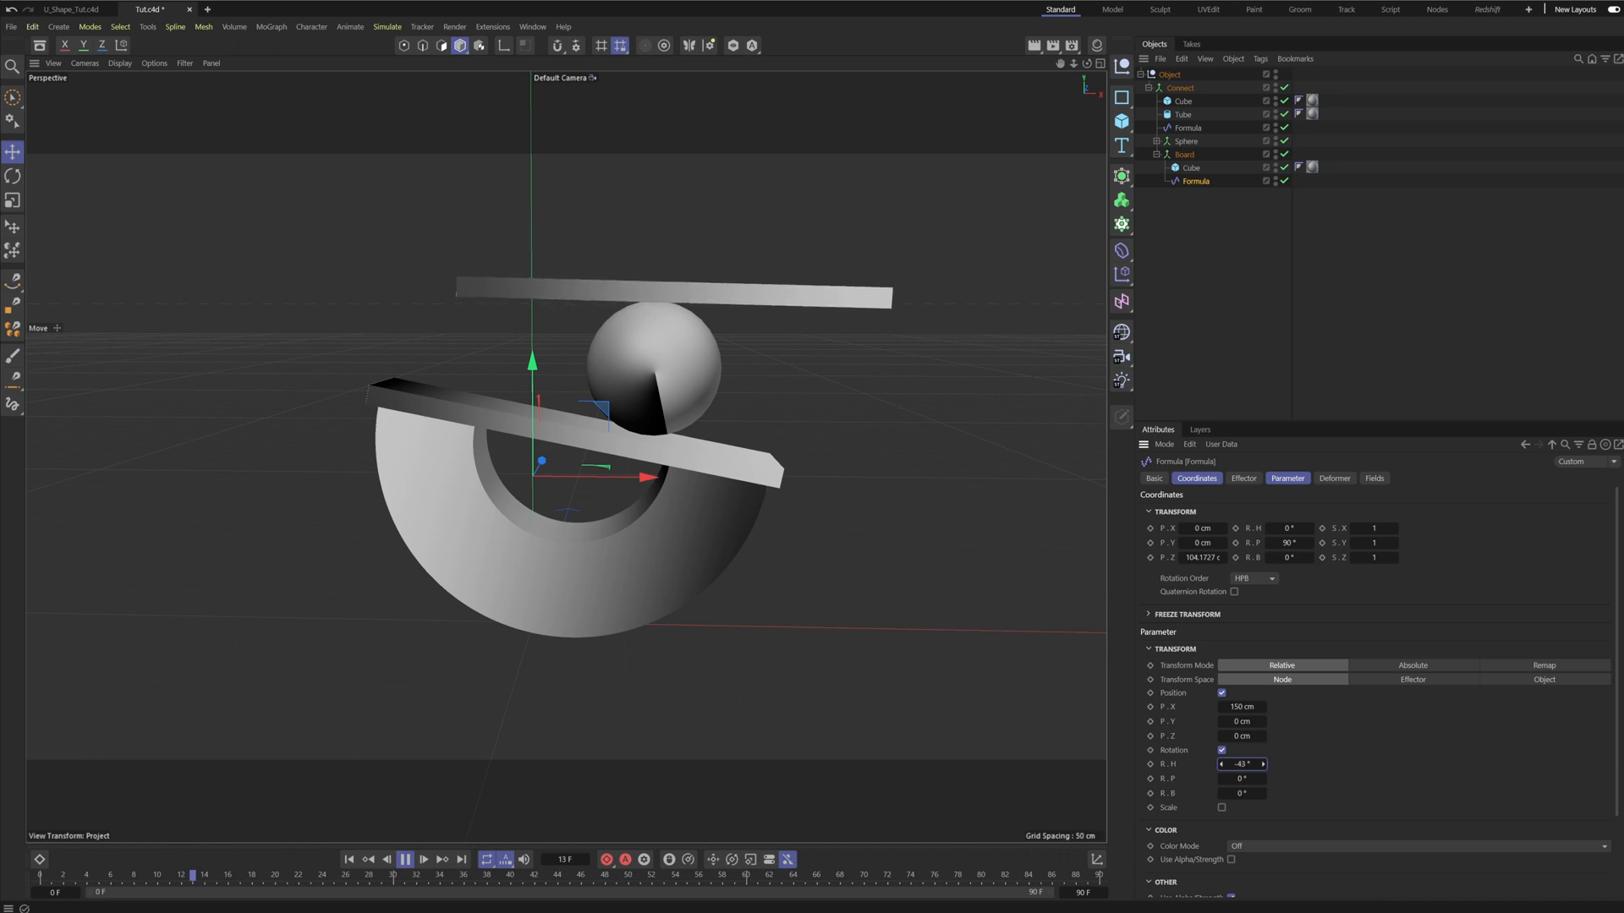
{"action": "left_click", "coordinate": [1262, 765]}
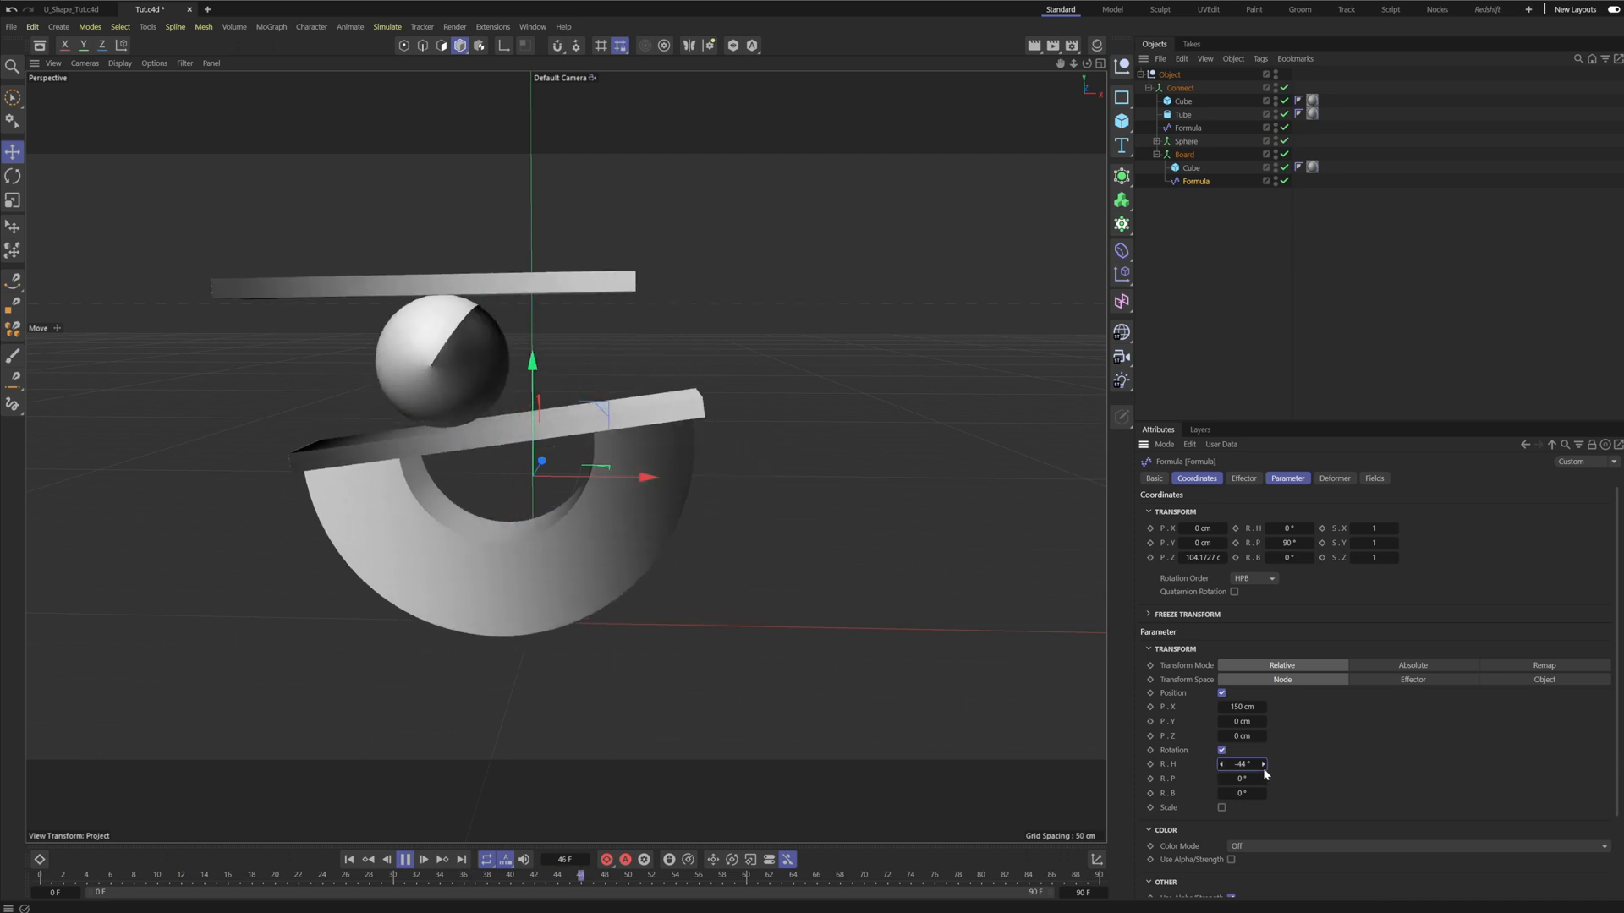
{"action": "left_click", "coordinate": [1224, 765]}
{"action": "left_click", "coordinate": [1225, 765]}
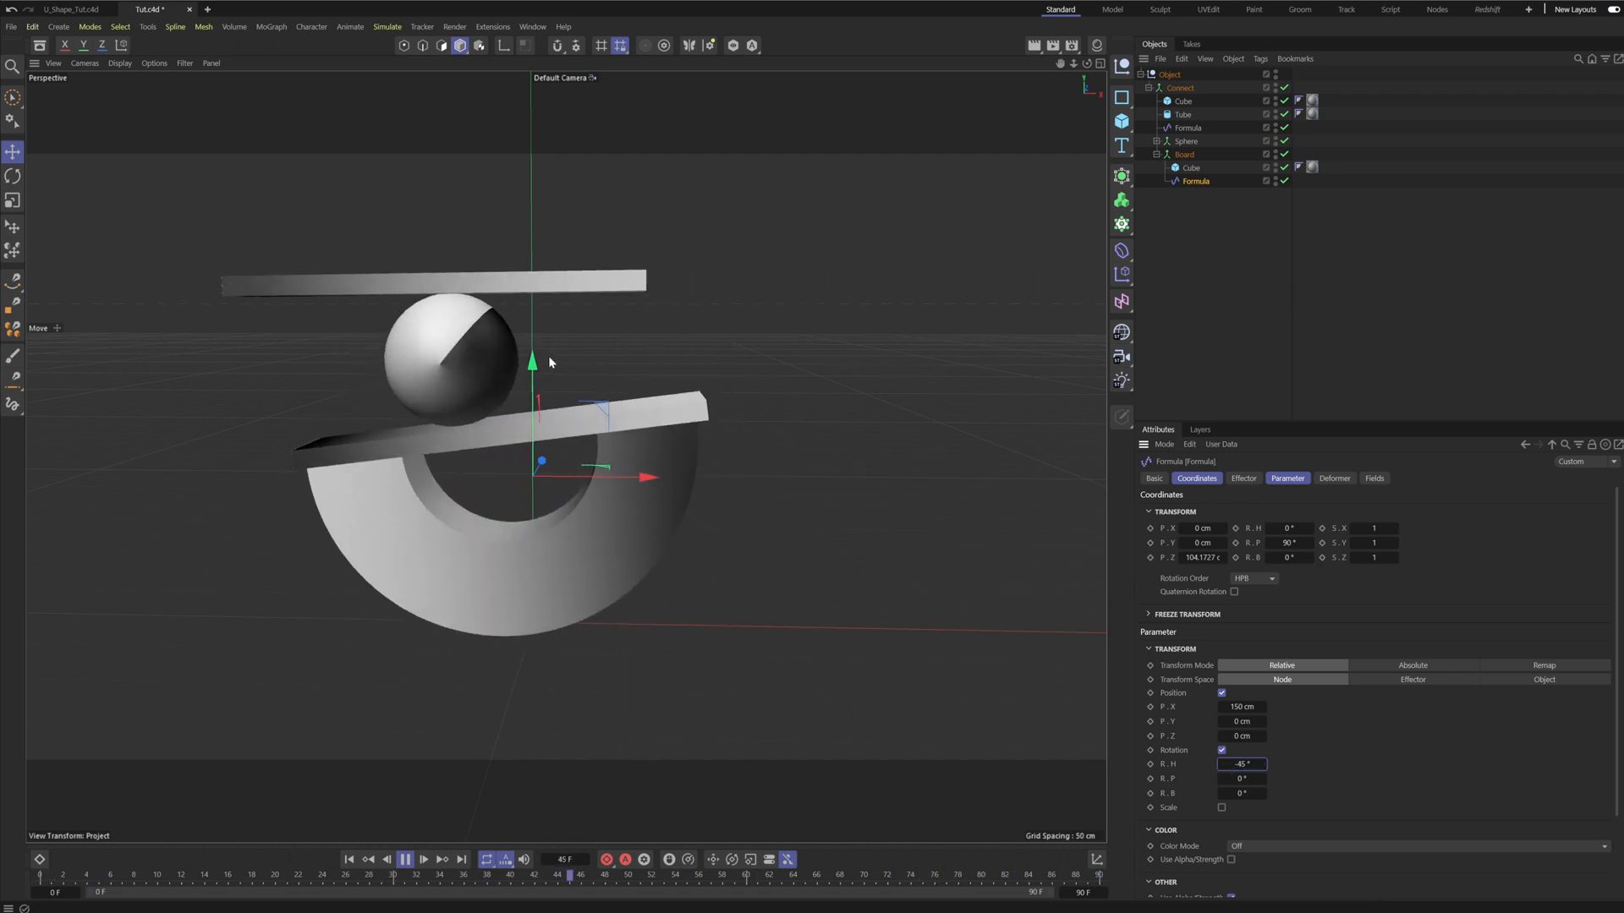
{"action": "left_click_drag", "start_coordinate": [548, 357], "coordinate": [661, 385], "text": "alt"}
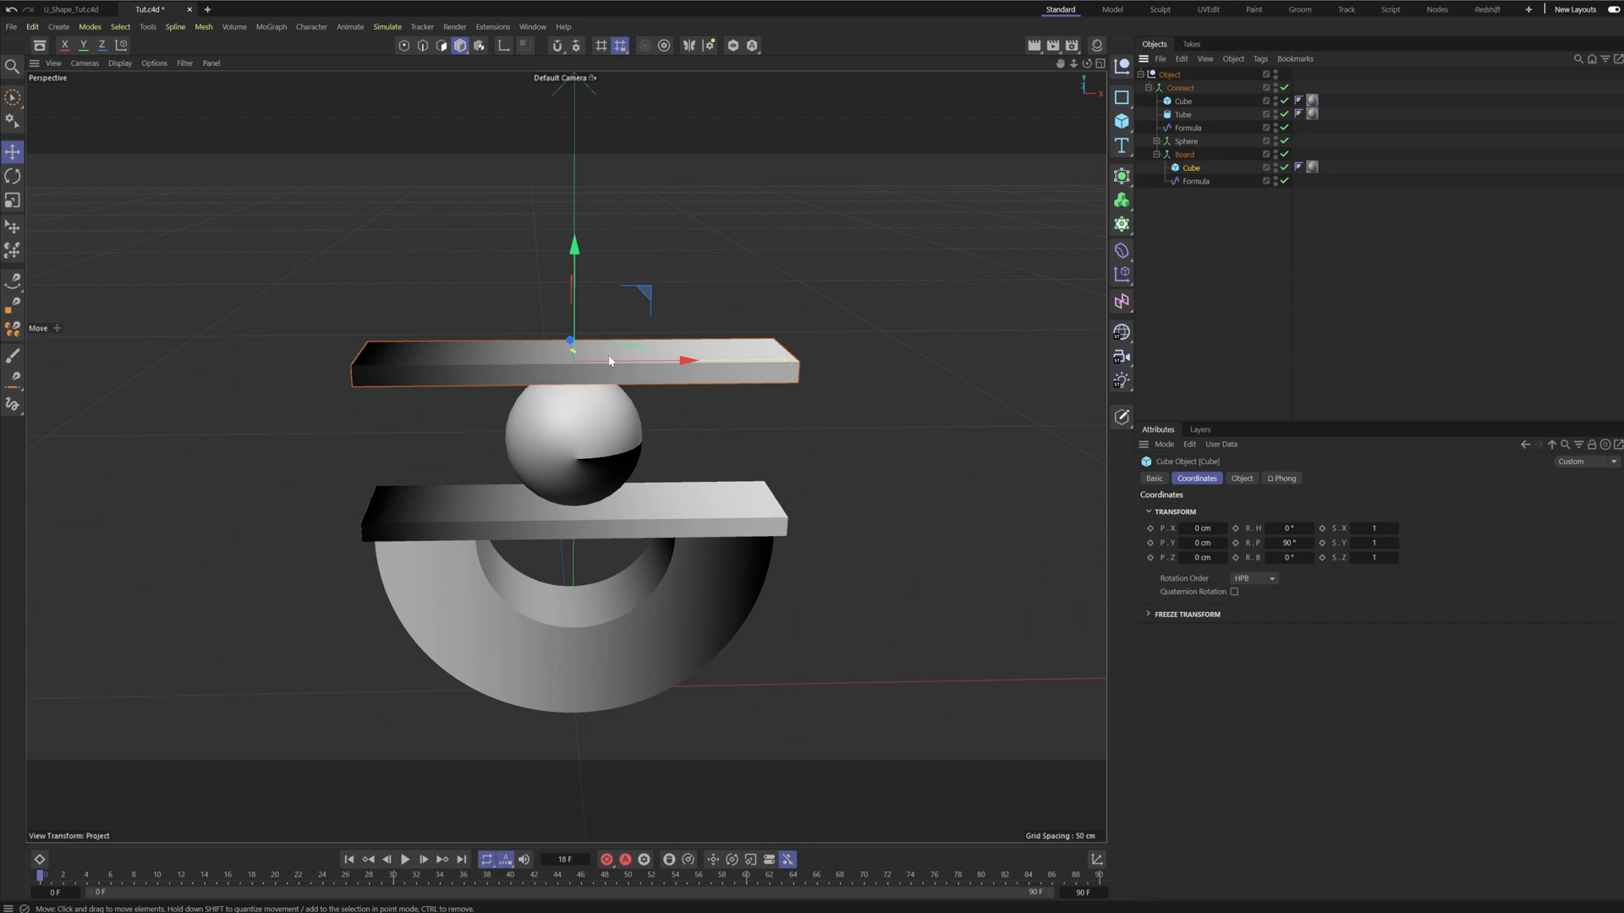
Turn the upper plank cube about 15° around its vertical axis and play the animation.
{"action": "left_click_drag", "start_coordinate": [609, 361], "coordinate": [599, 395], "text": "alt"}
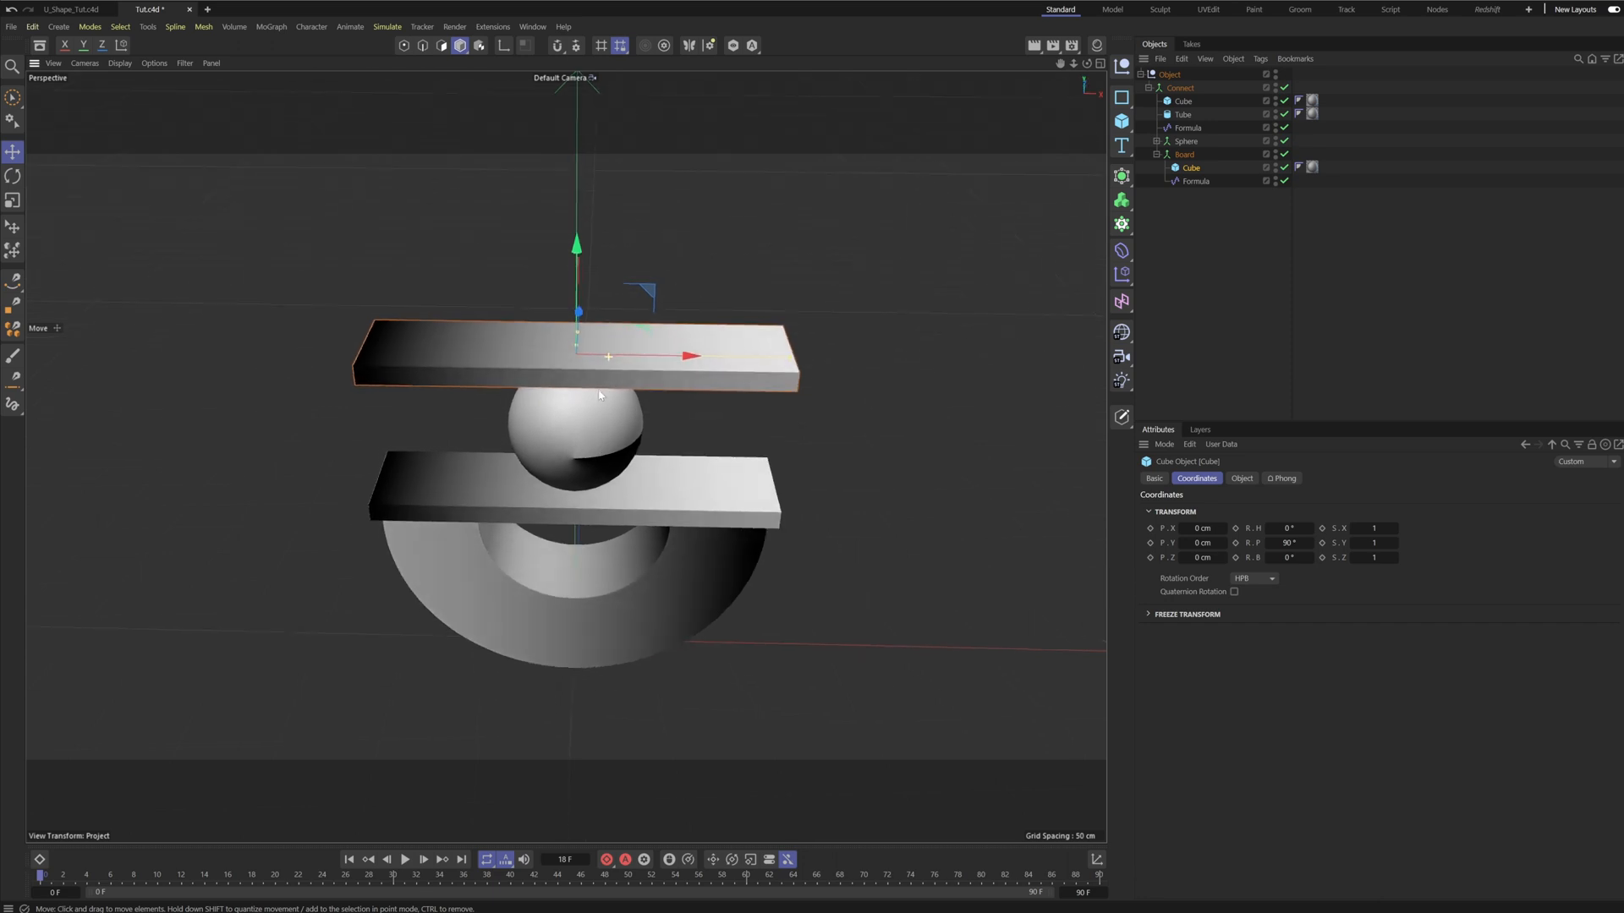
{"action": "key", "text": "r"}
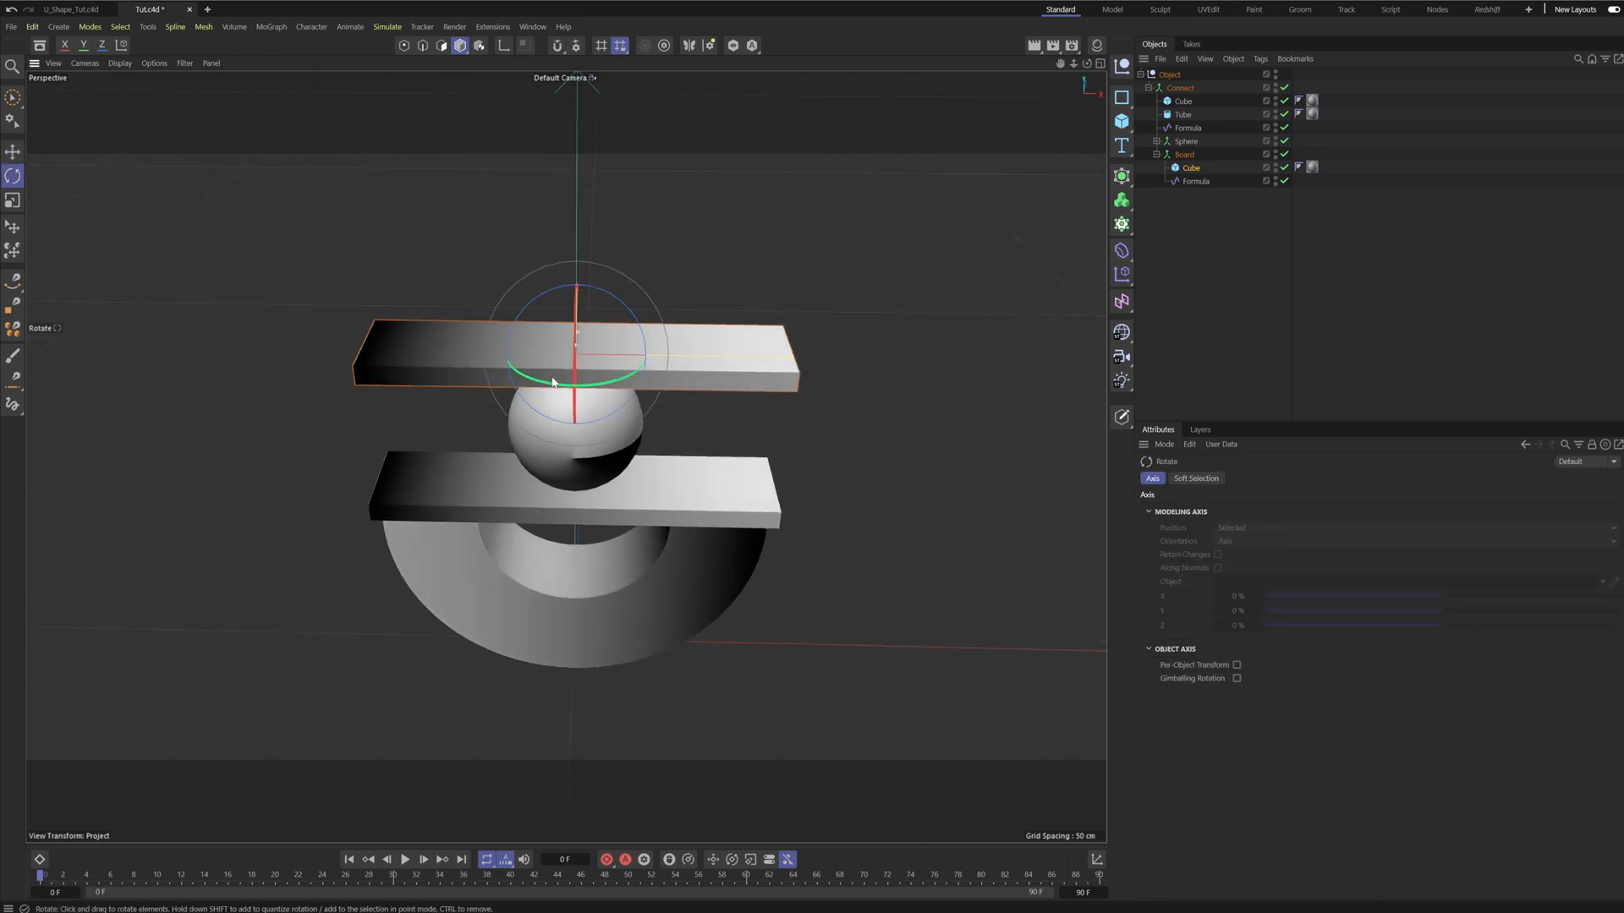
{"action": "left_click_drag", "start_coordinate": [553, 387], "coordinate": [574, 388]}
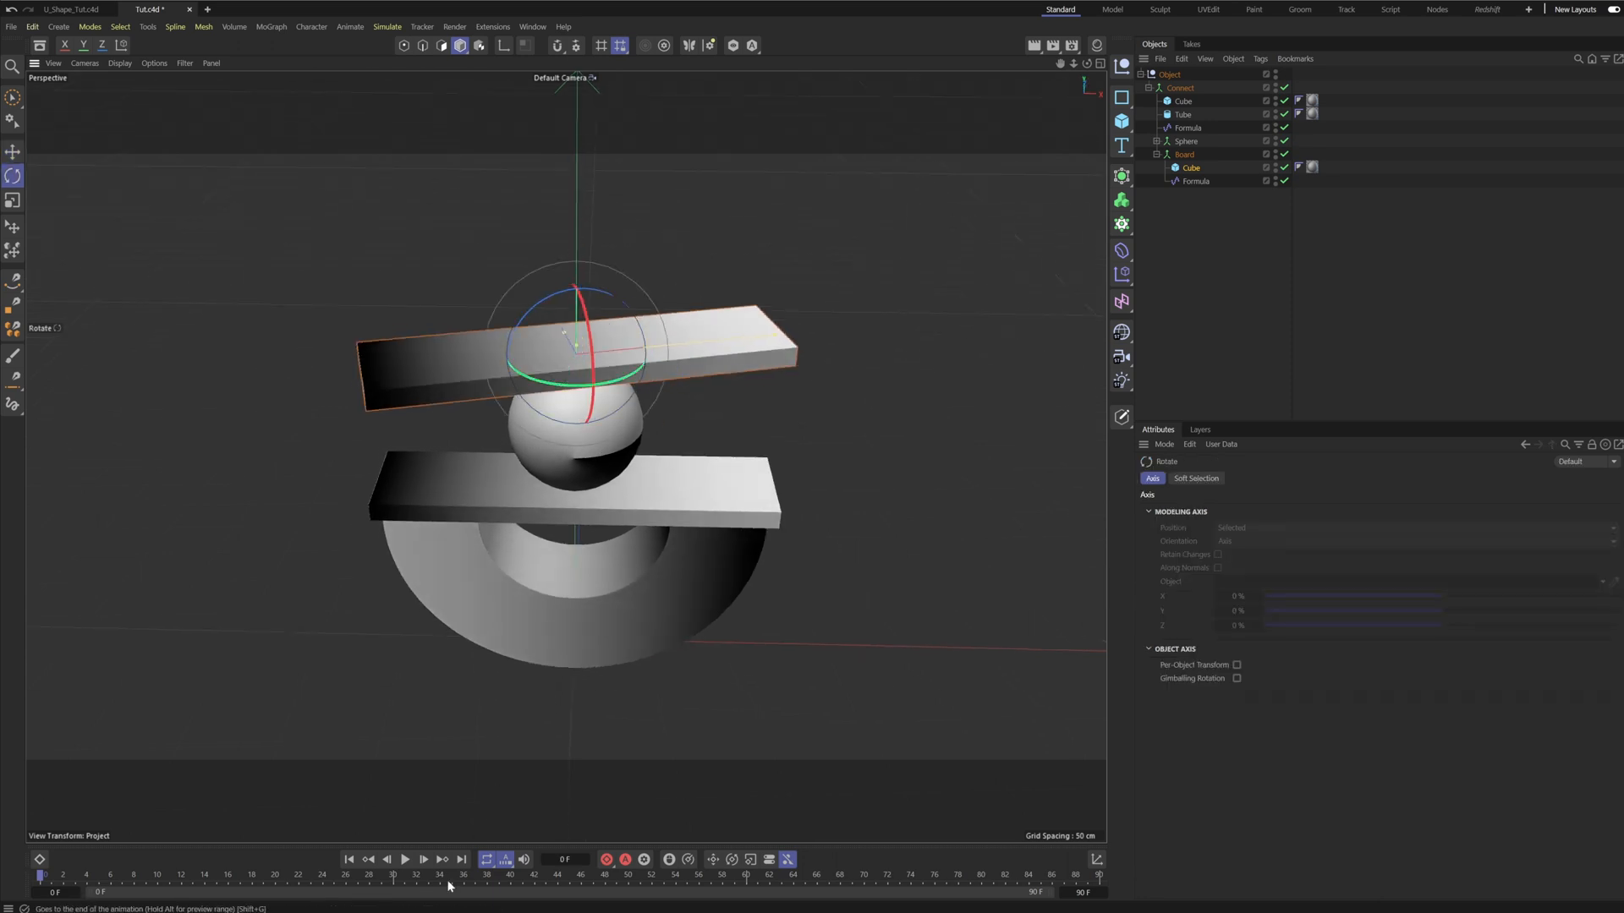
{"action": "left_click", "coordinate": [410, 858]}
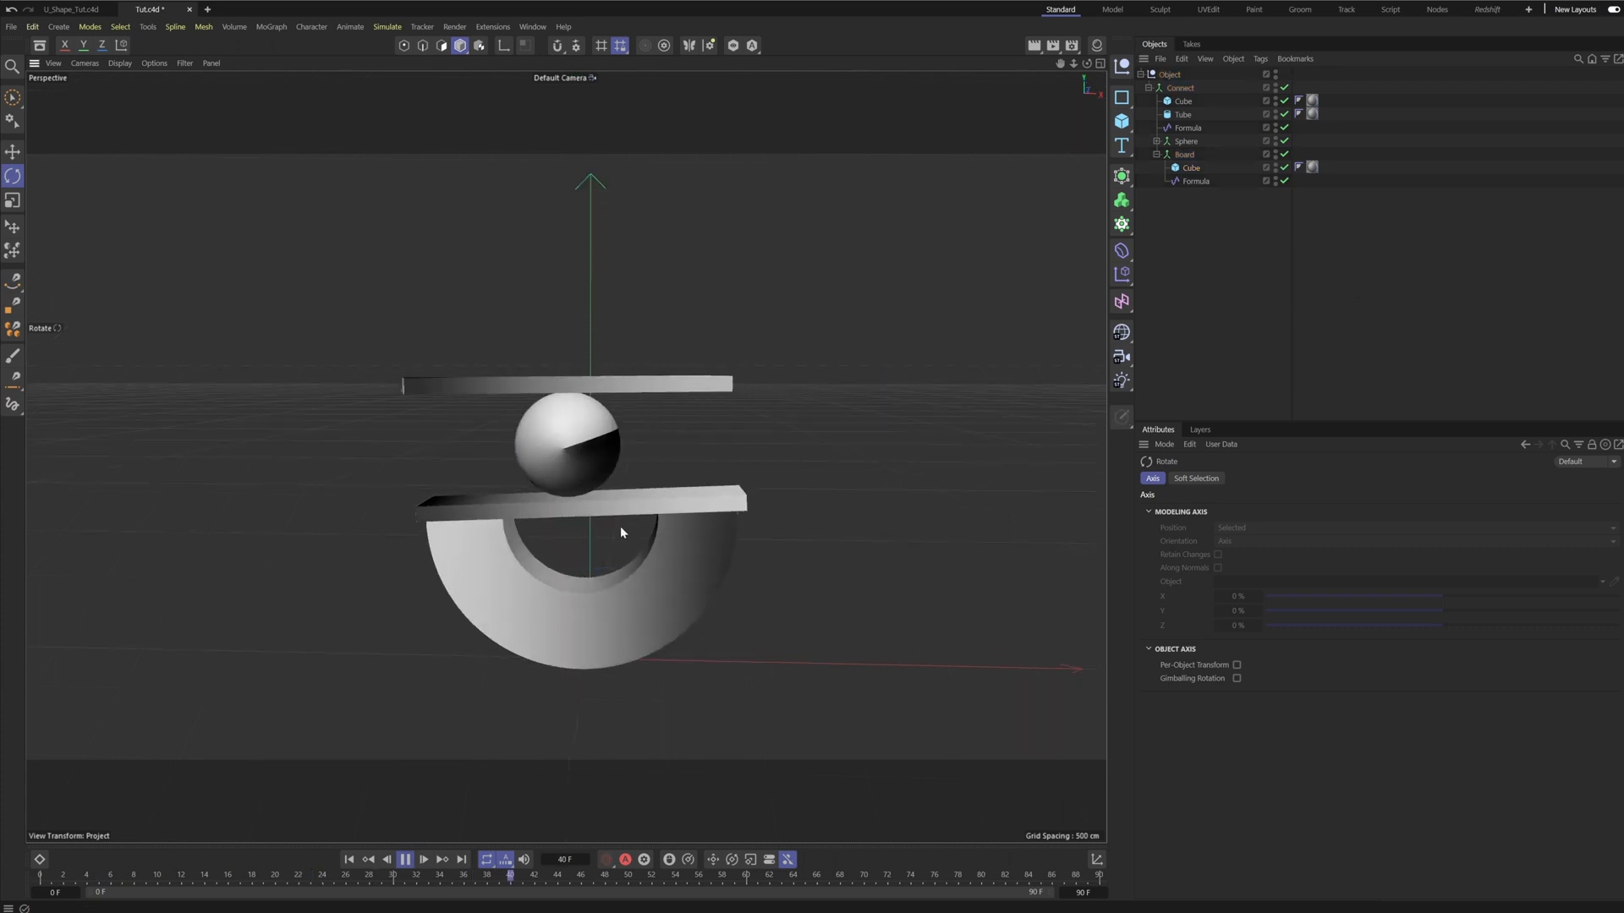
{"action": "left_click_drag", "start_coordinate": [598, 456], "coordinate": [571, 474], "text": "alt"}
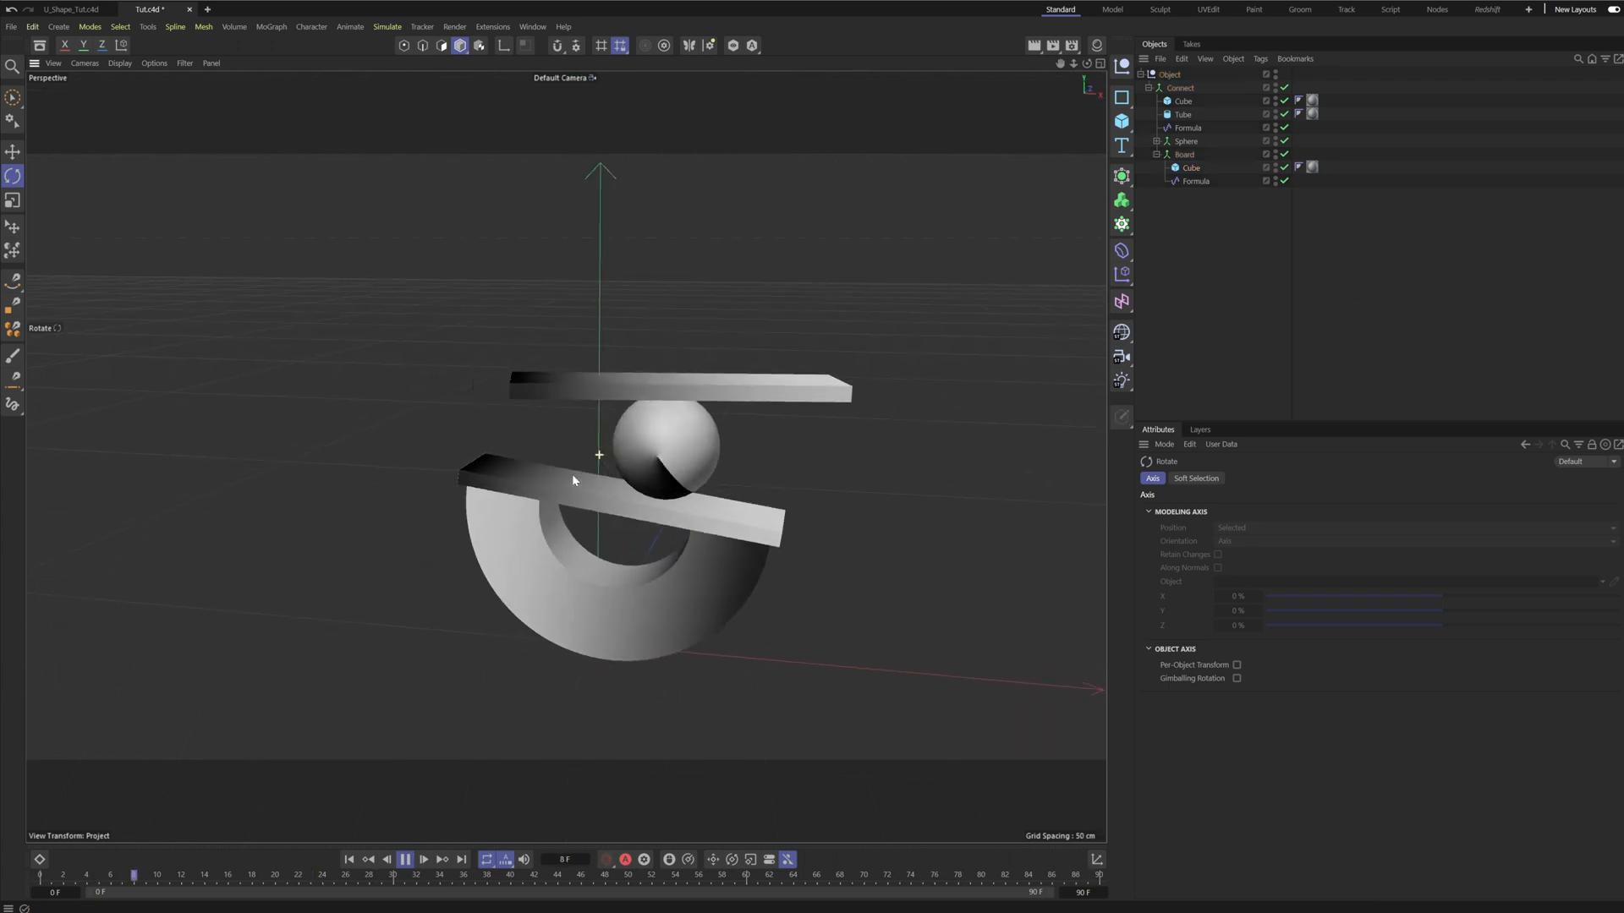
Place a copy of the Board object inside Board and rename the copy Cylinder.
{"action": "left_click", "coordinate": [1155, 155]}
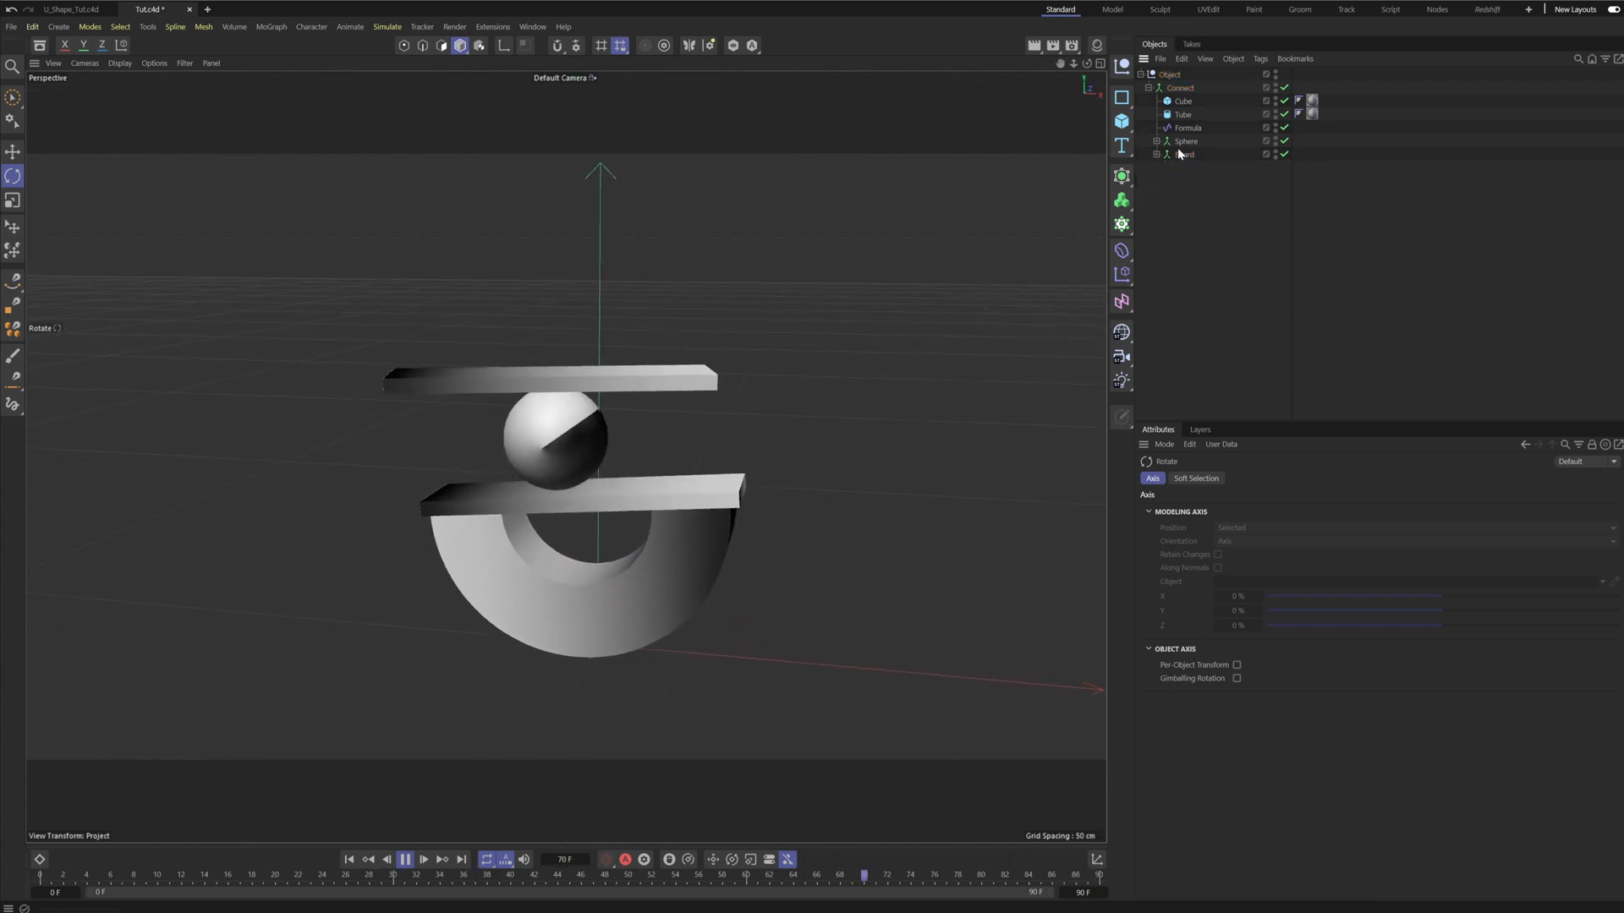
{"action": "left_click", "coordinate": [1183, 154]}
{"action": "left_click_drag", "start_coordinate": [1179, 158], "coordinate": [1199, 189]}
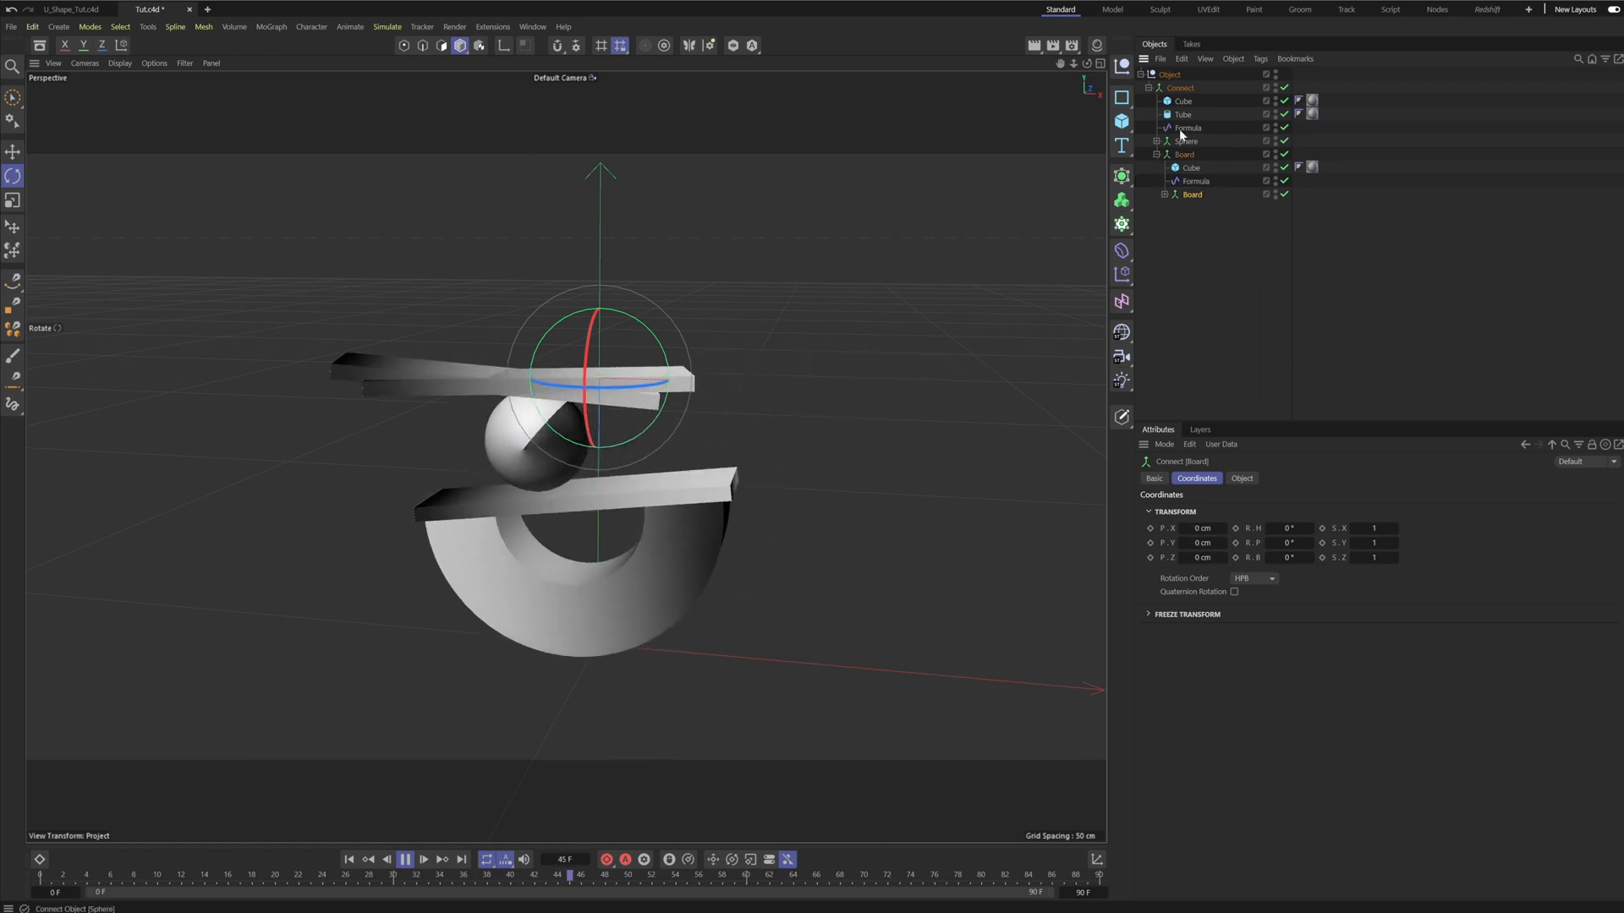
{"action": "double_click", "coordinate": [1192, 195]}
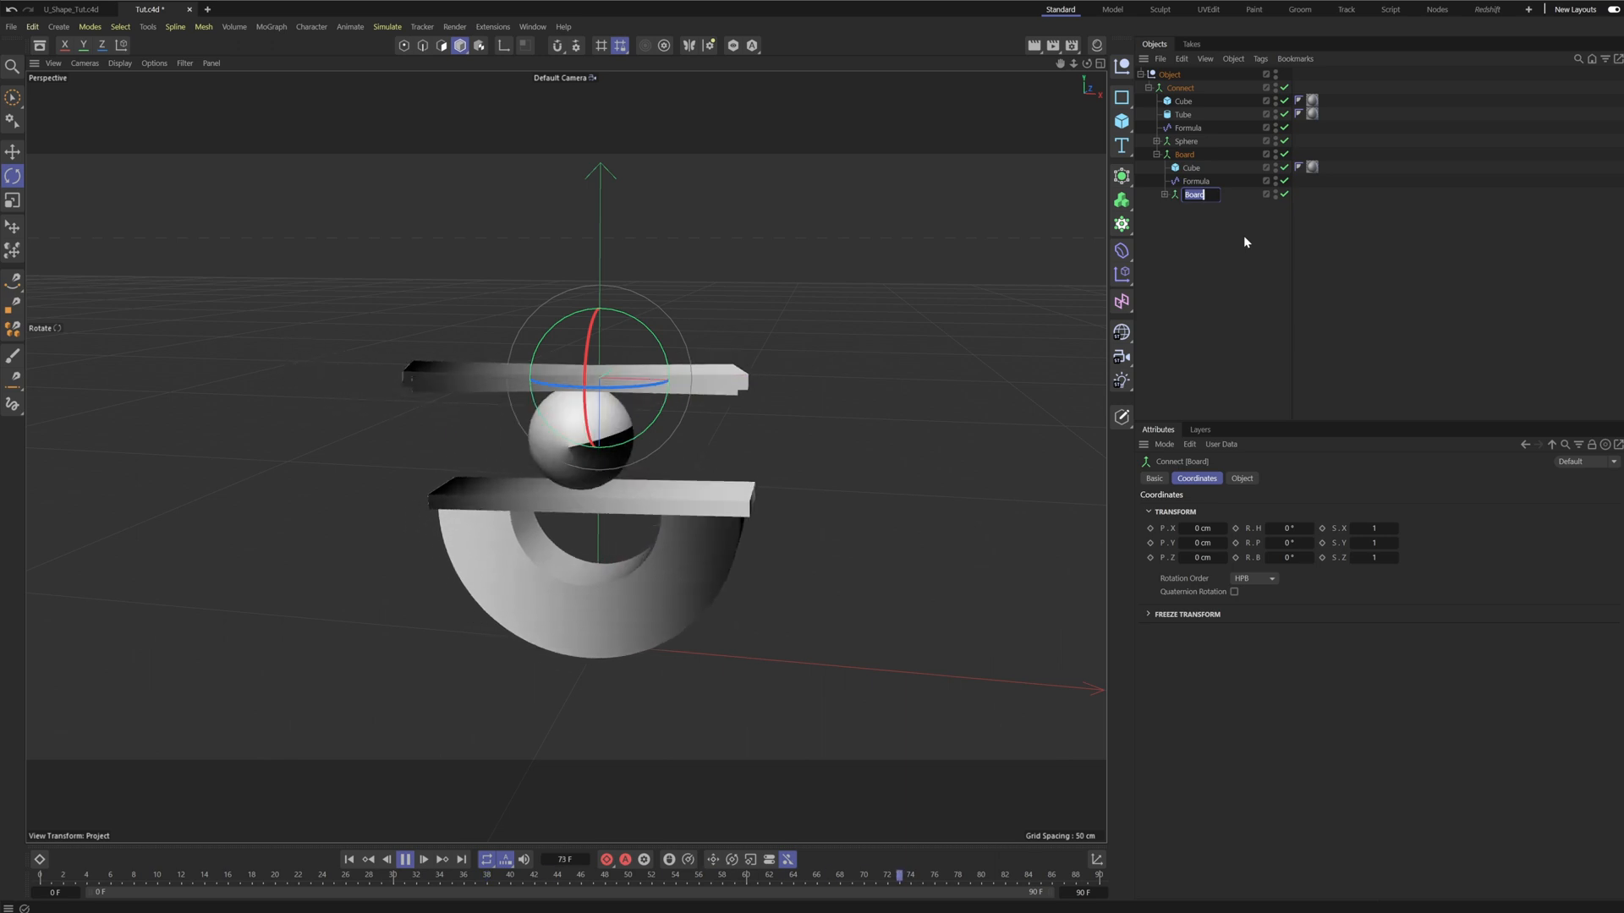
{"action": "type", "text": "Cy"}
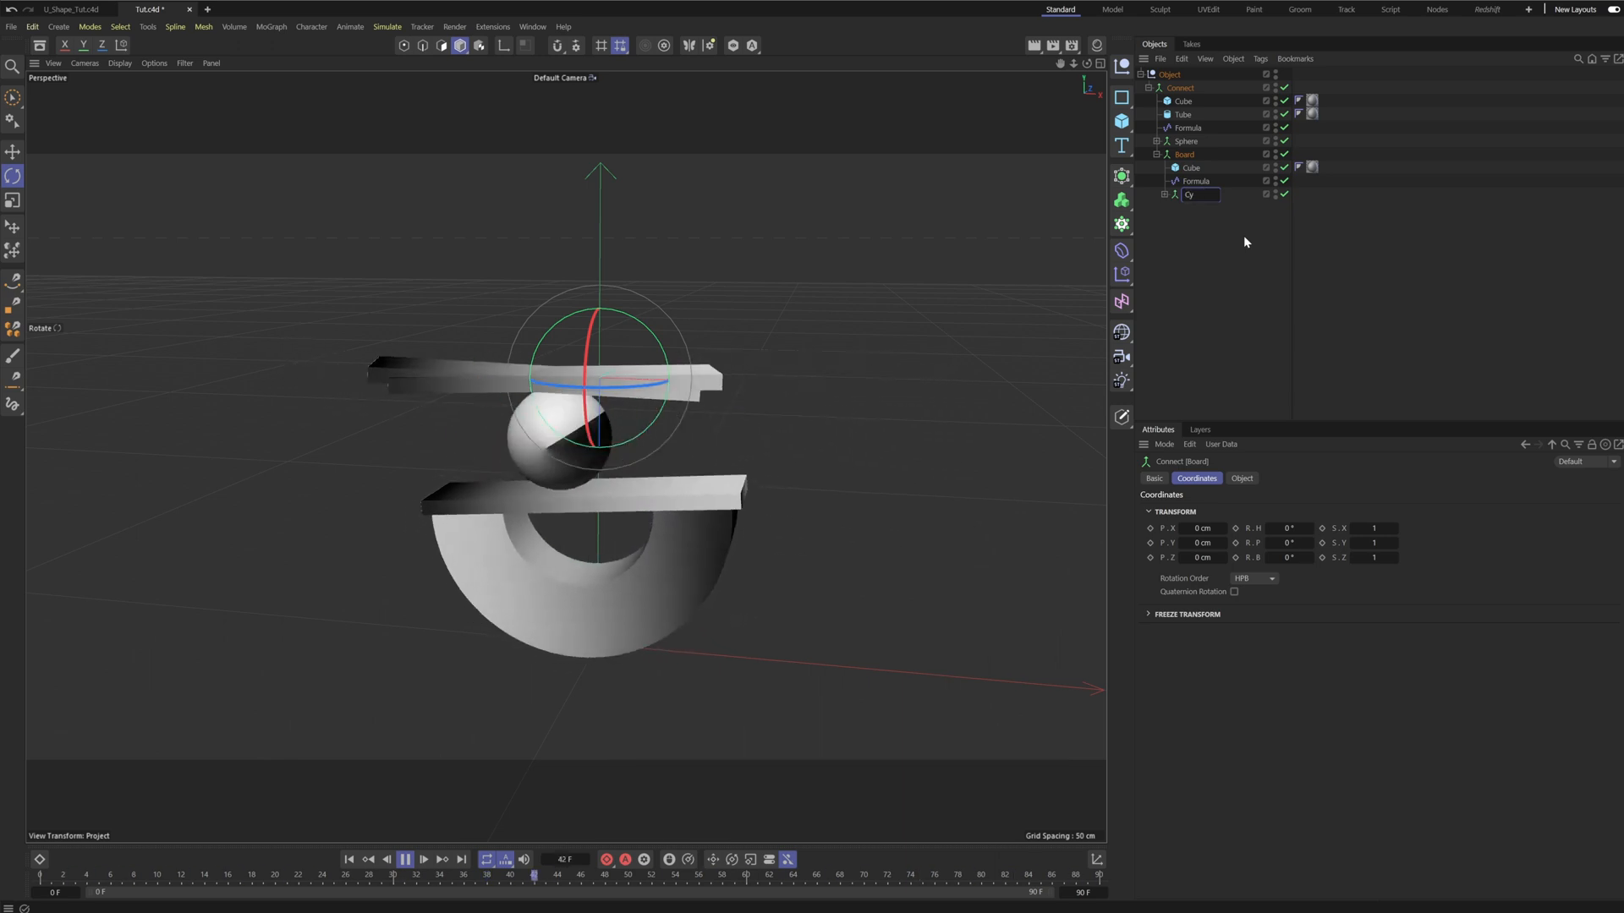
{"action": "type", "text": "linder"}
{"action": "key", "text": "Return"}
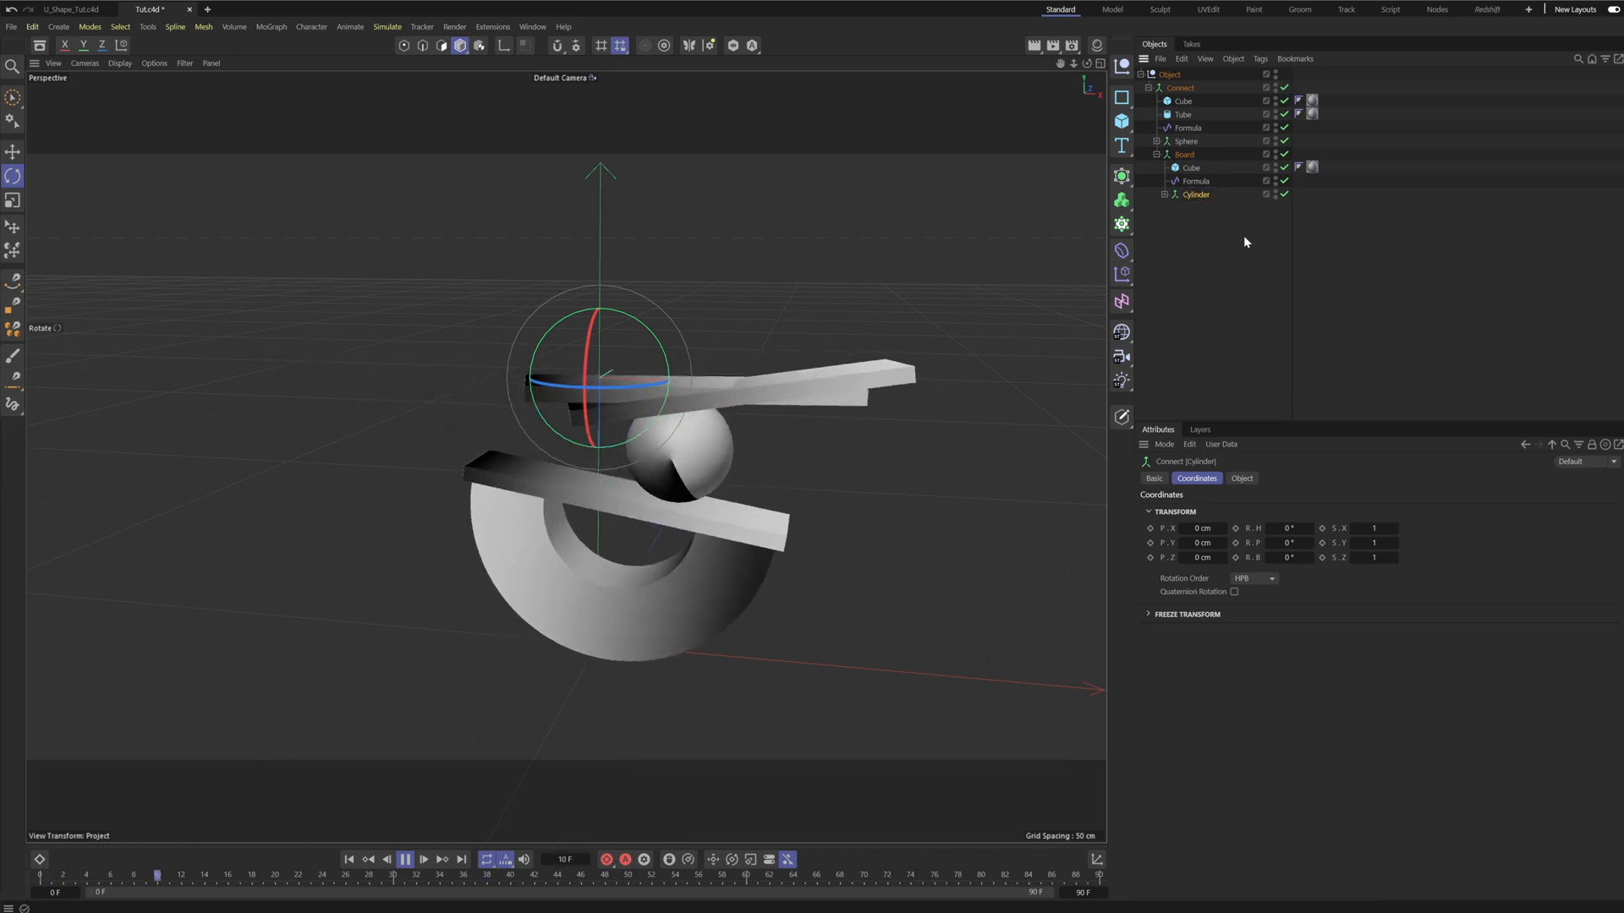
Set the X position to 0 cm and the heading rotation to 0° in the Formula effector inside Cylinder.
{"action": "left_click", "coordinate": [1165, 195]}
{"action": "left_click", "coordinate": [1213, 221]}
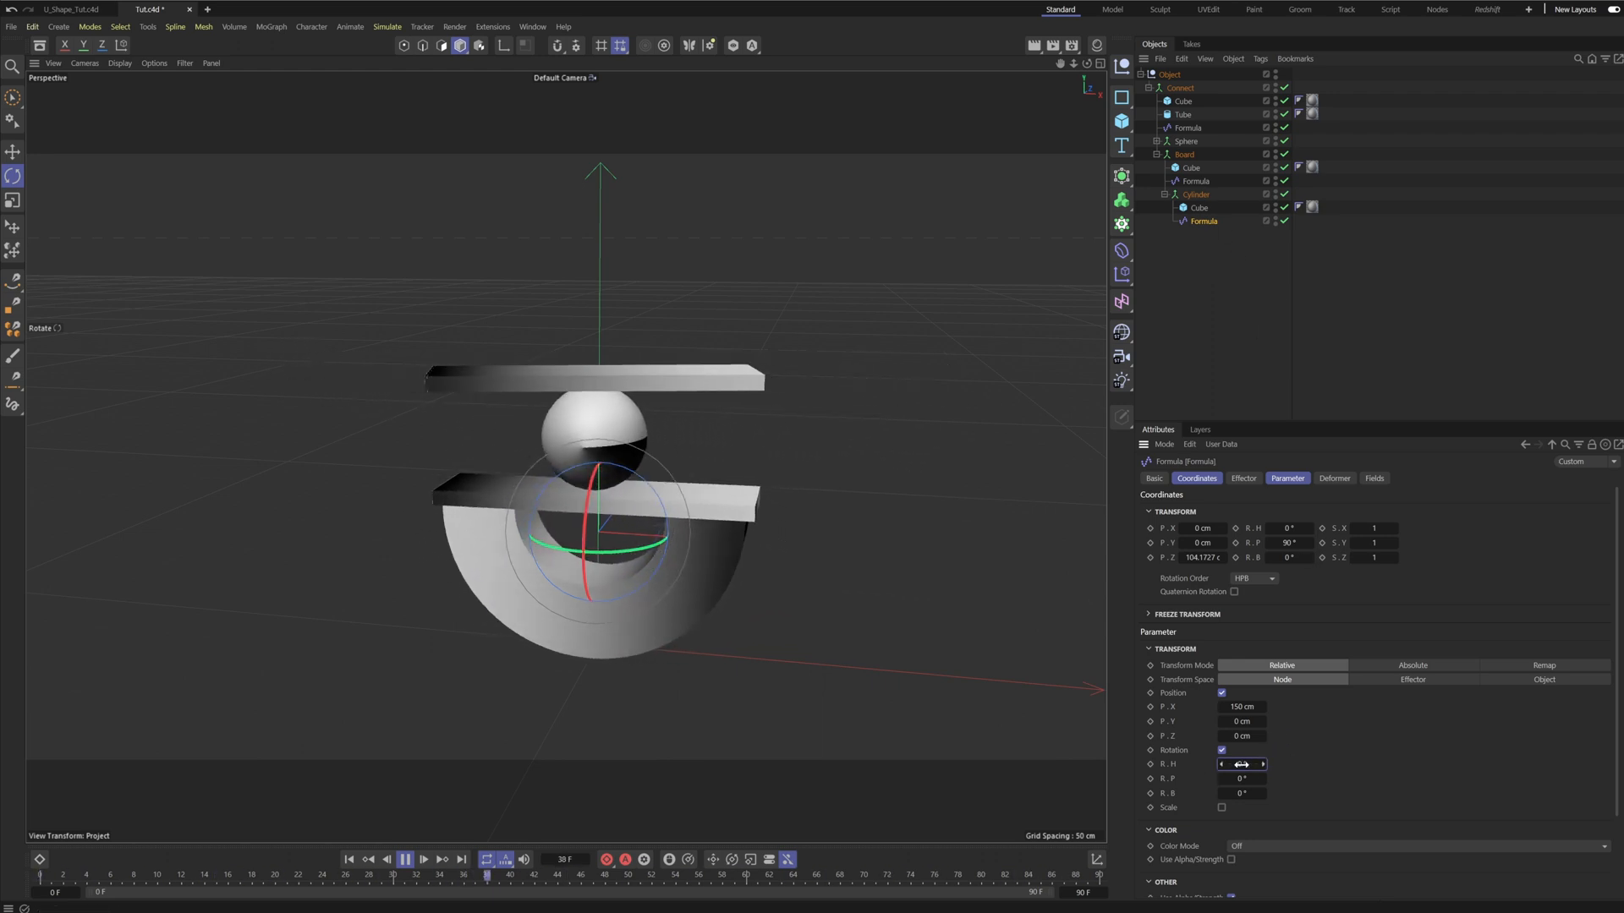
{"action": "double_click", "coordinate": [1244, 707]}
{"action": "type", "text": "0"}
{"action": "key", "text": "Return"}
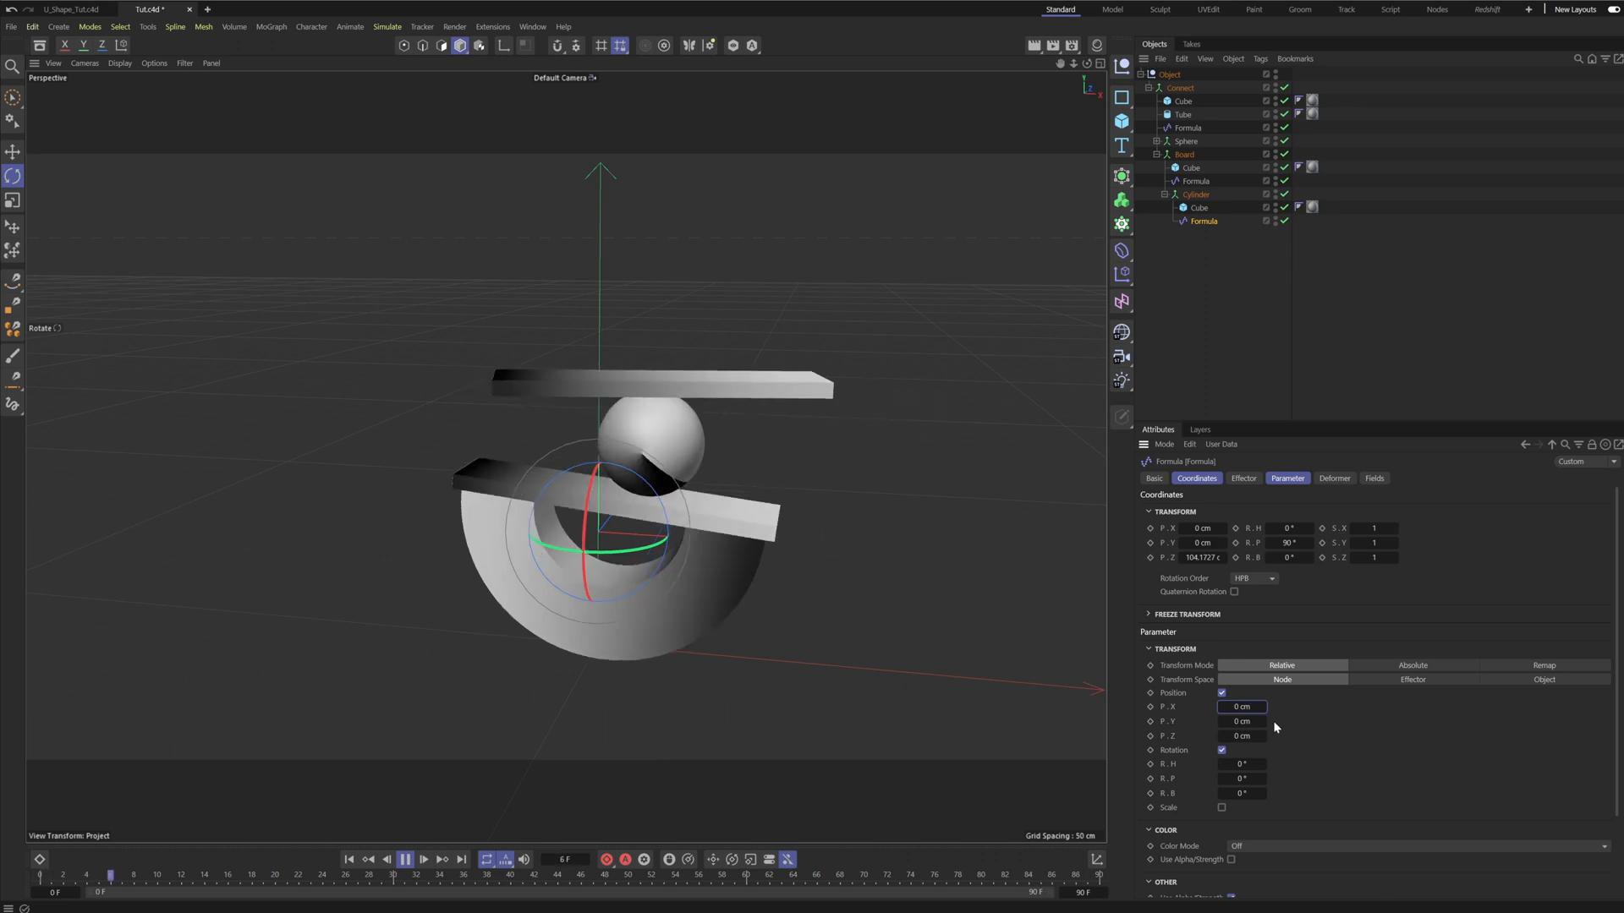
Delete the cube inside the Cylinder connect object and rewind the stopped animation to frame 0.
{"action": "left_click", "coordinate": [1203, 210]}
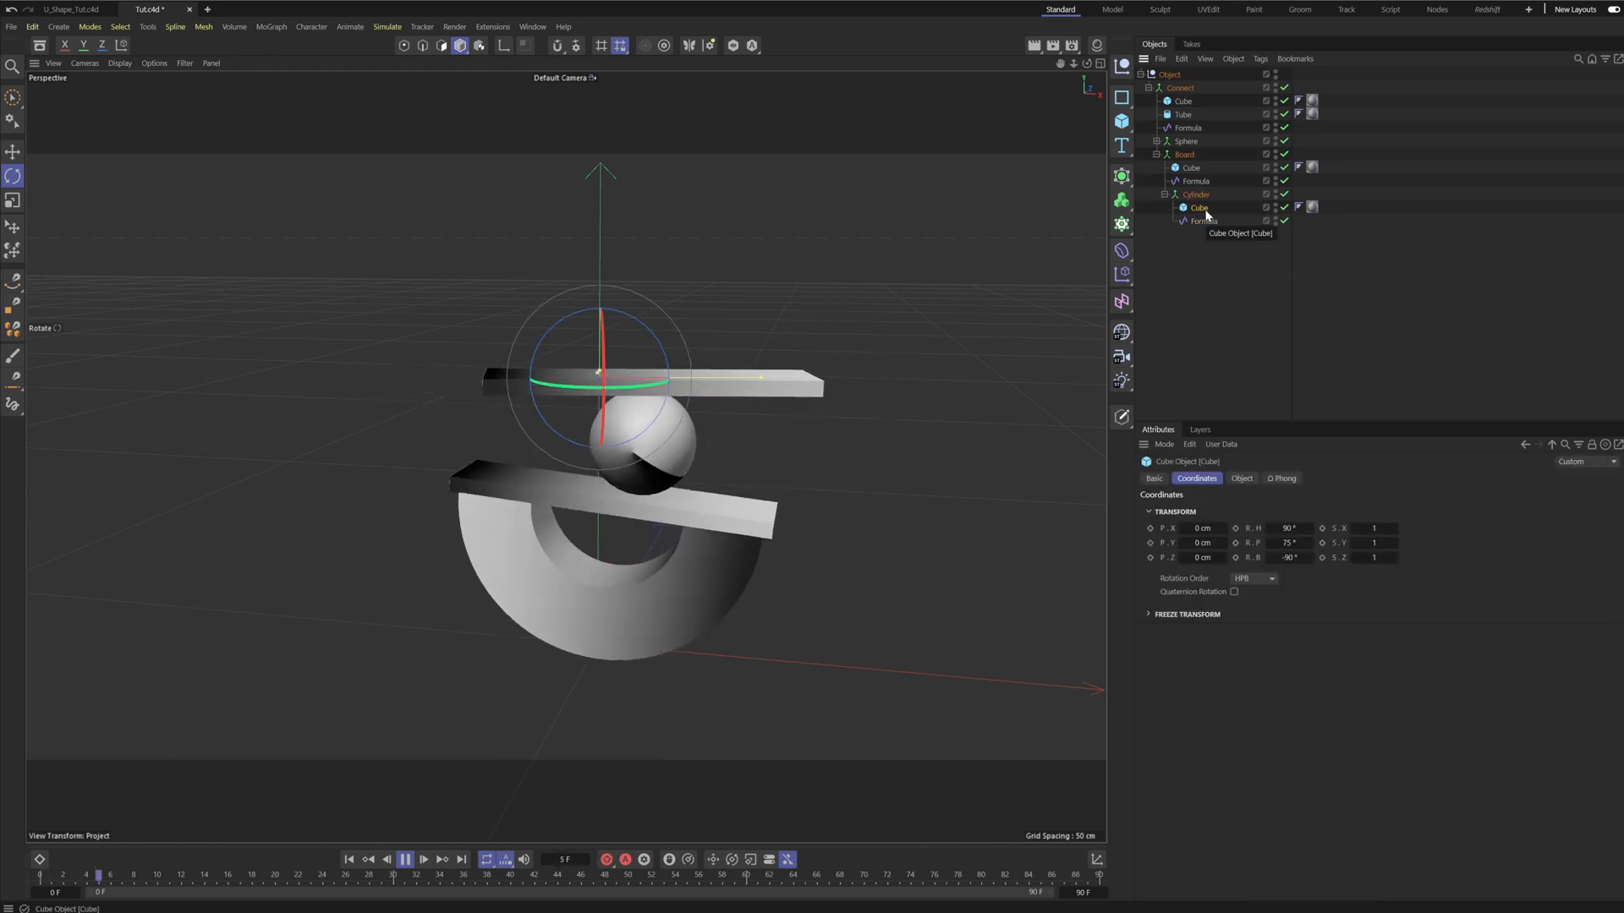
{"action": "key", "text": "Delete"}
{"action": "left_click", "coordinate": [405, 859]}
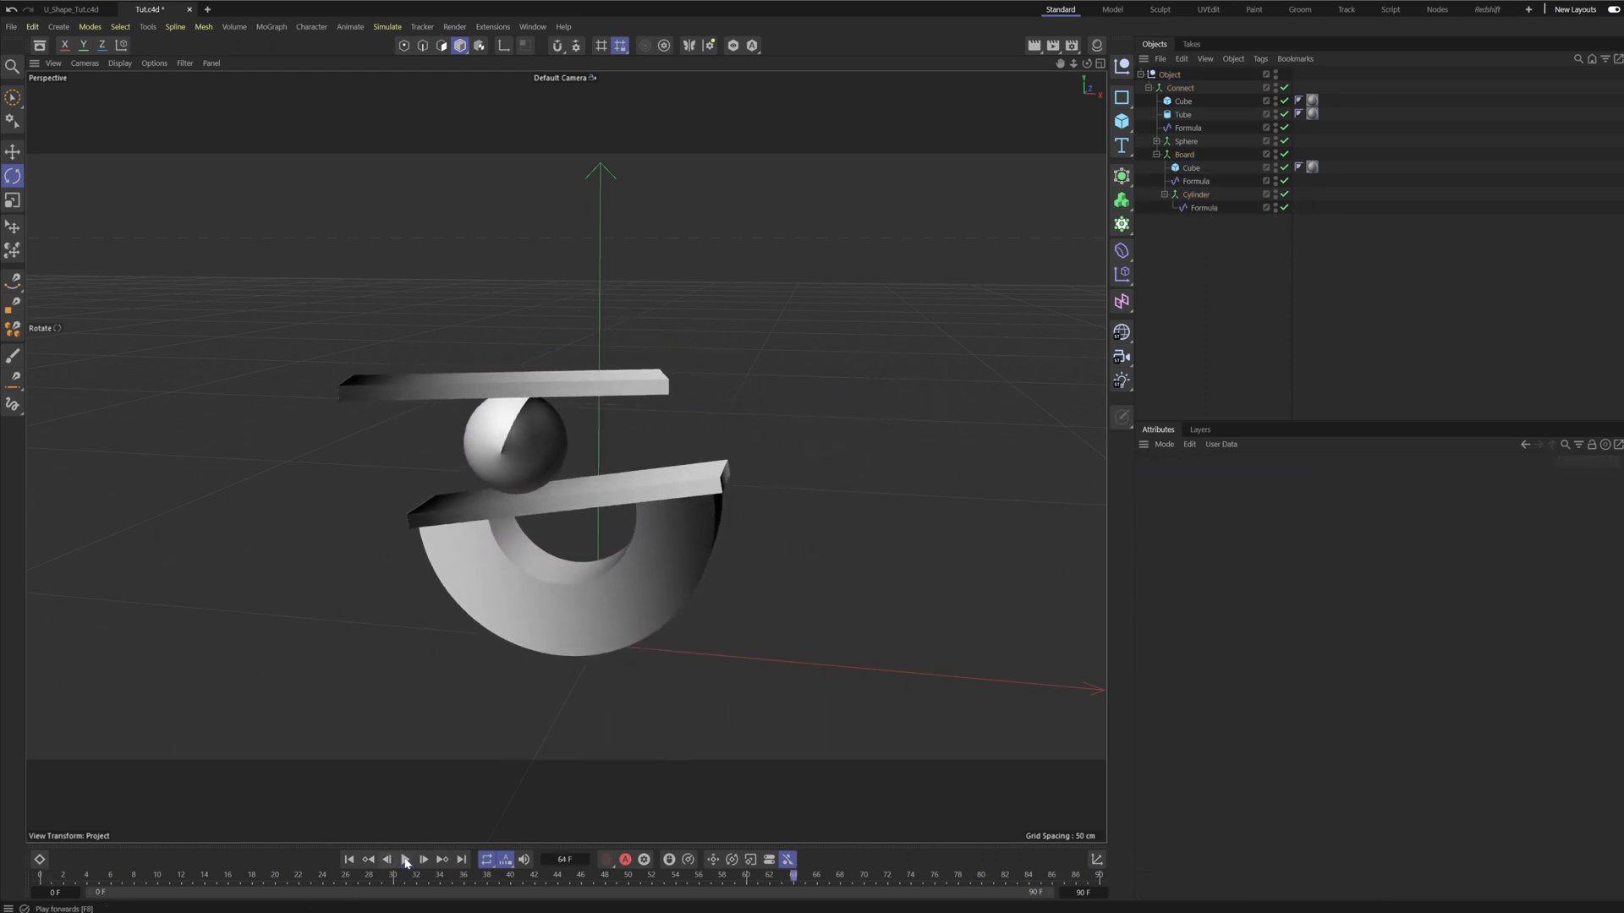
{"action": "left_click", "coordinate": [349, 860]}
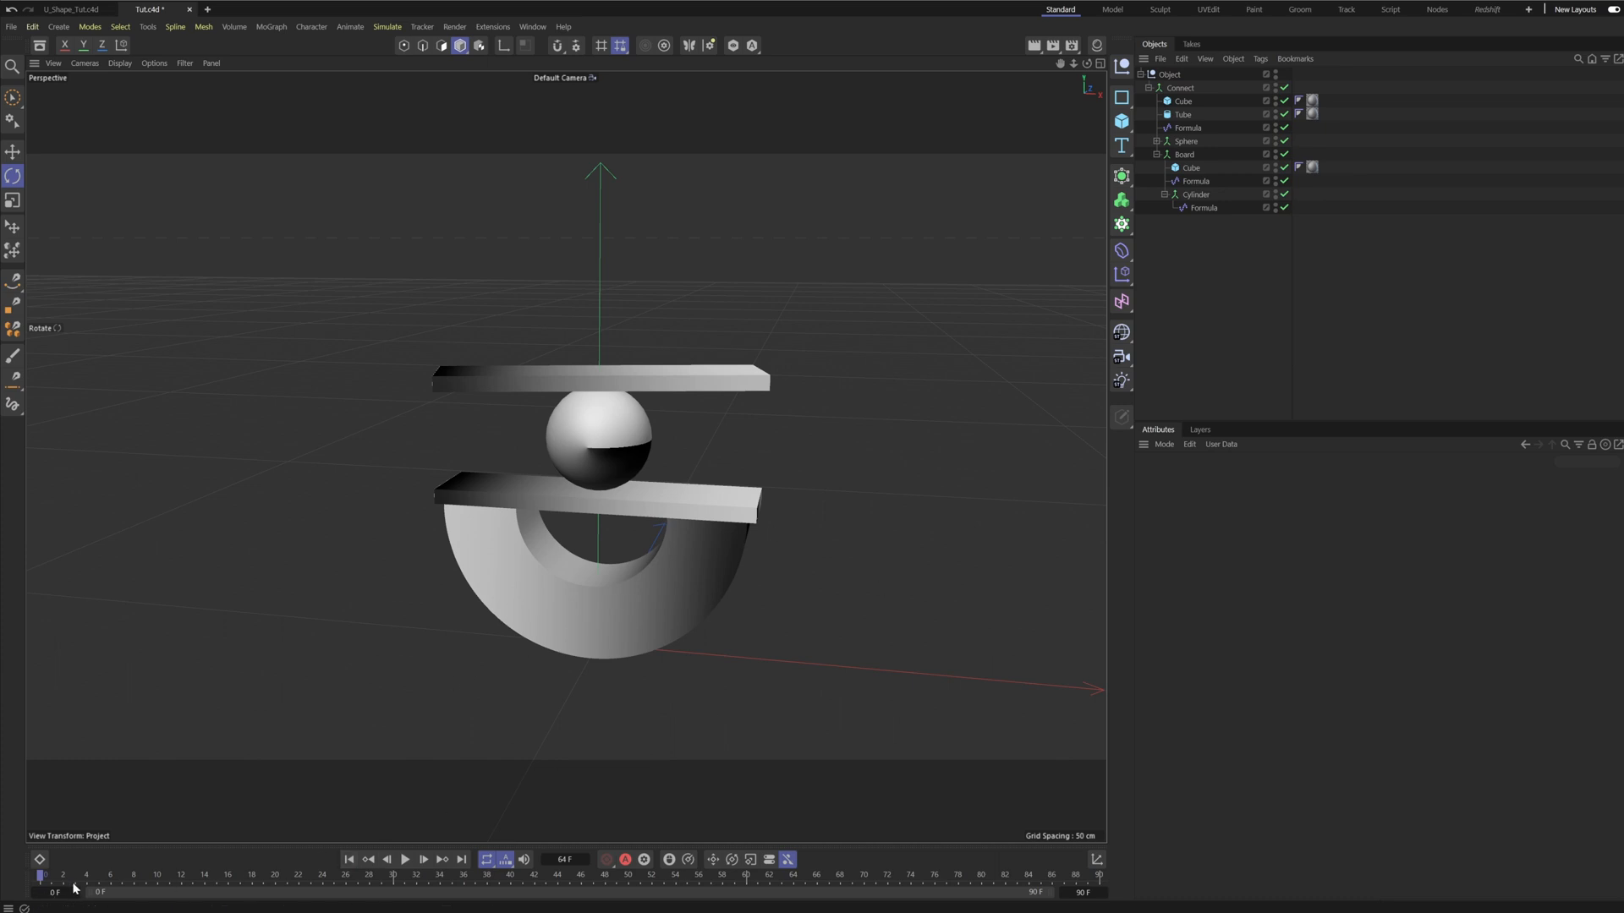
Add a Cylinder primitive and place it inside the Cylinder connect object, above its Formula effector.
{"action": "left_click", "coordinate": [1121, 127]}
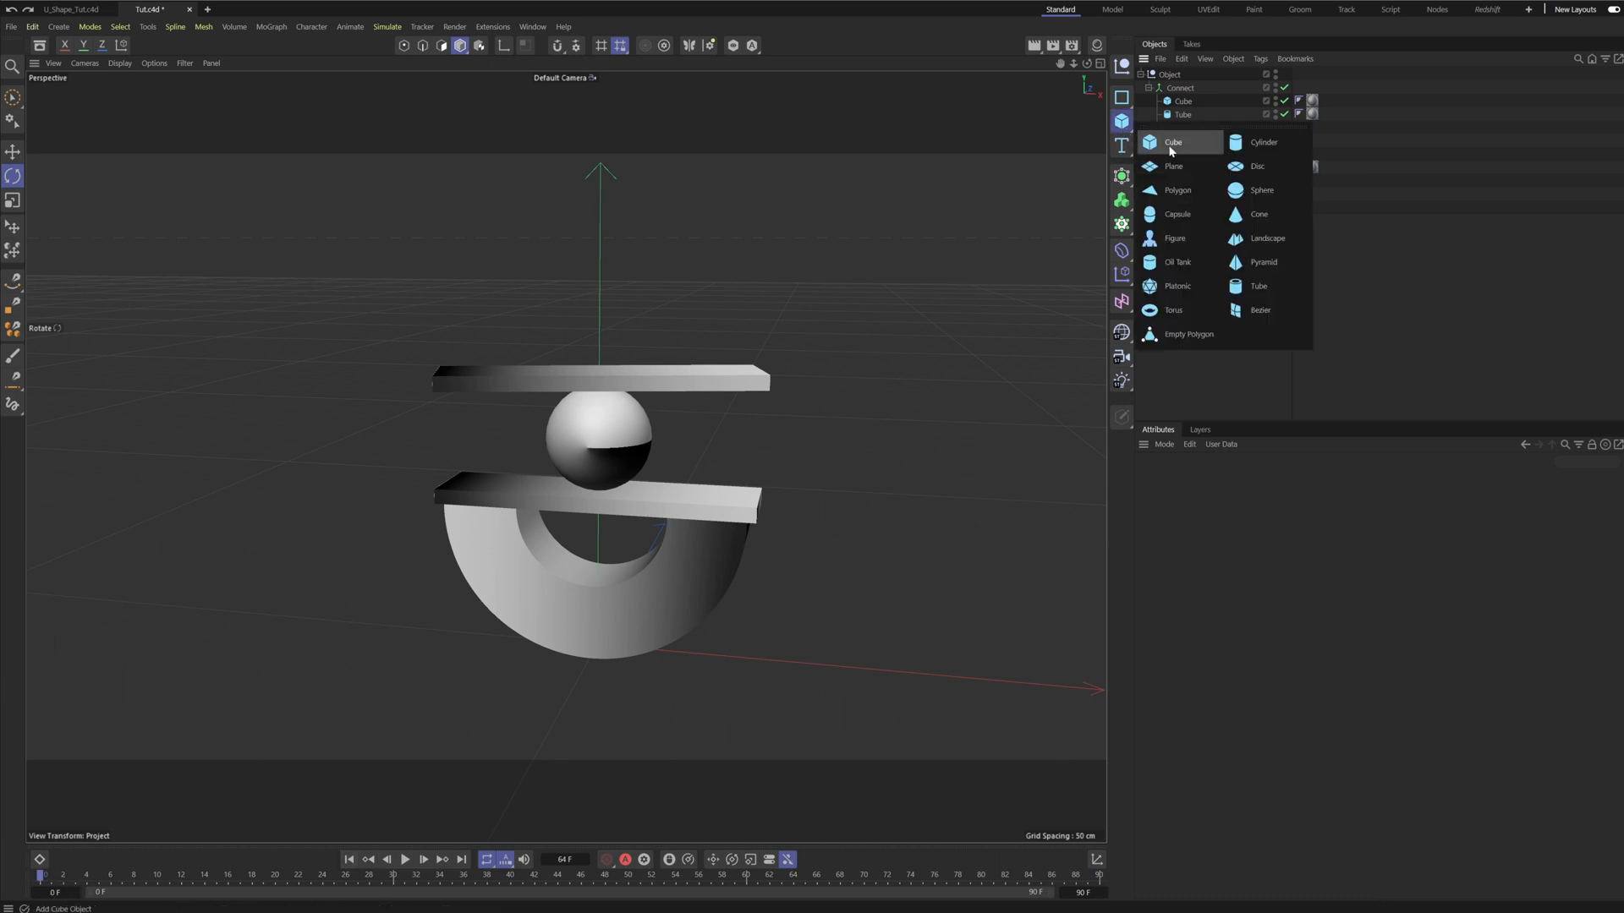
{"action": "left_click", "coordinate": [1255, 145]}
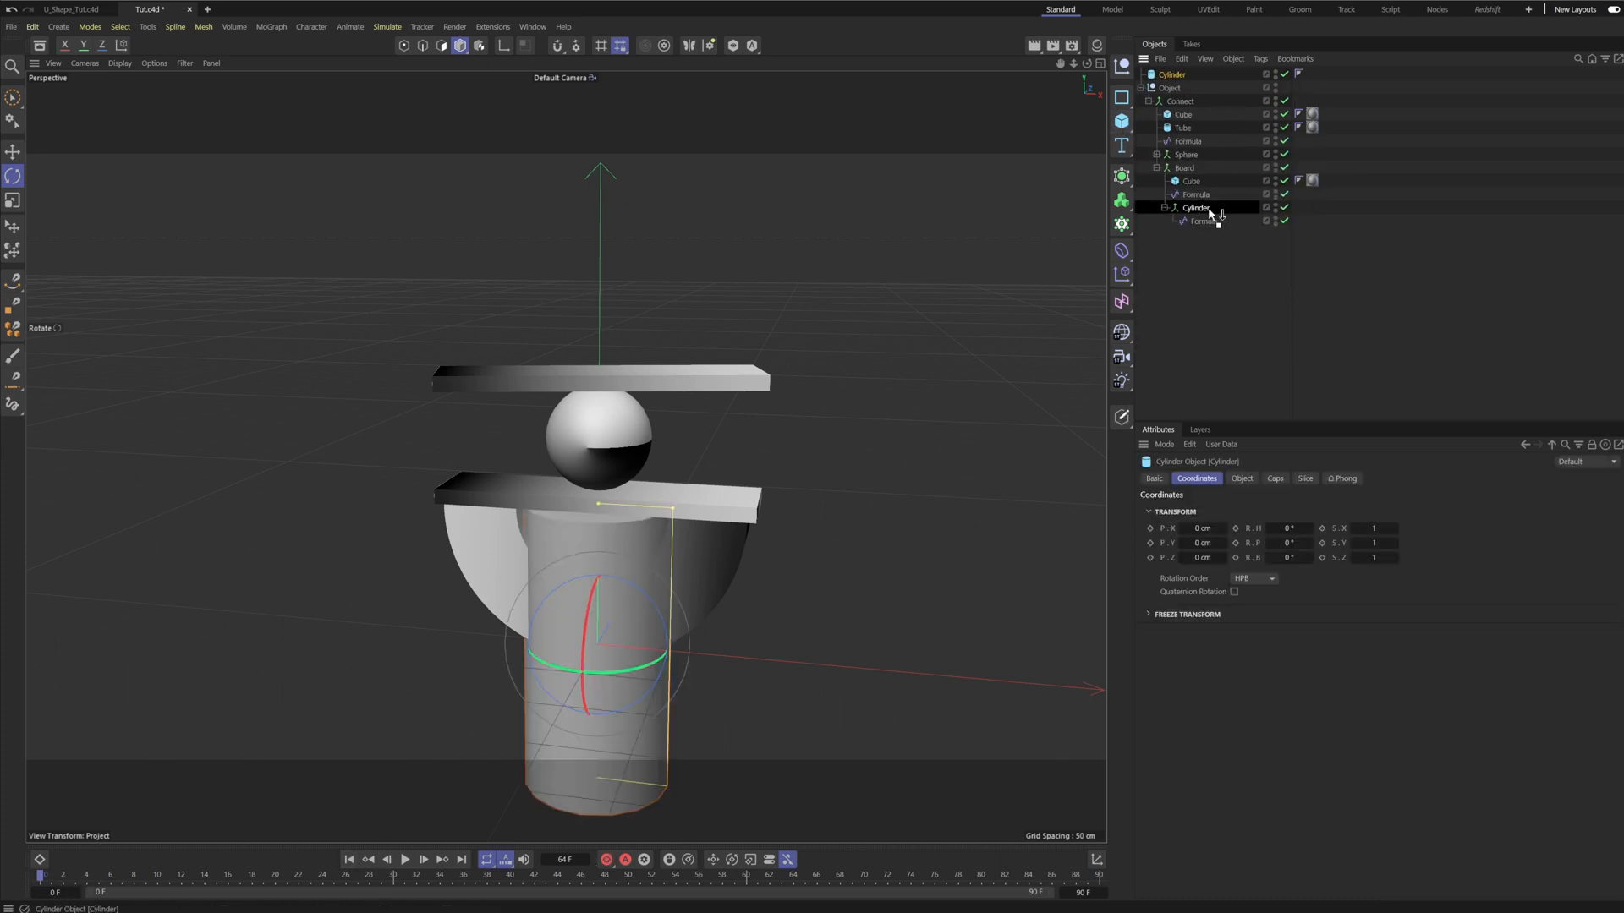
{"action": "left_click_drag", "start_coordinate": [1210, 221], "coordinate": [1208, 218]}
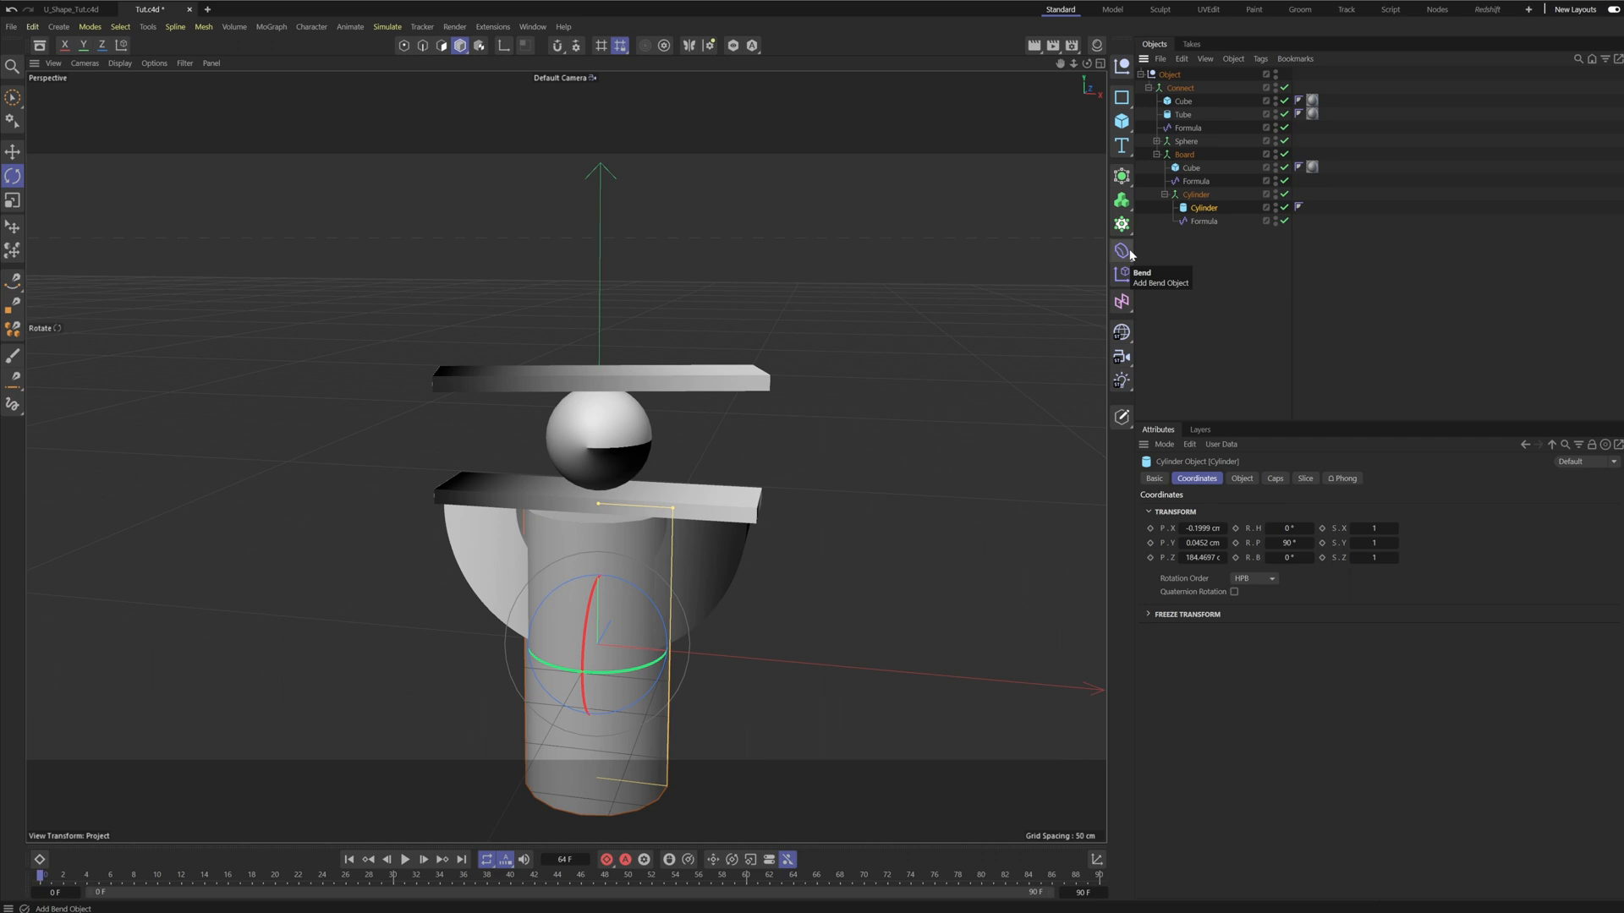
Reset the cylinder primitive's position to 0 cm on all axes within its parent.
{"action": "key", "text": "alt+0"}
{"action": "left_click_drag", "start_coordinate": [634, 358], "coordinate": [506, 483], "text": "alt"}
{"action": "left_click_drag", "start_coordinate": [530, 398], "coordinate": [579, 396], "text": "alt"}
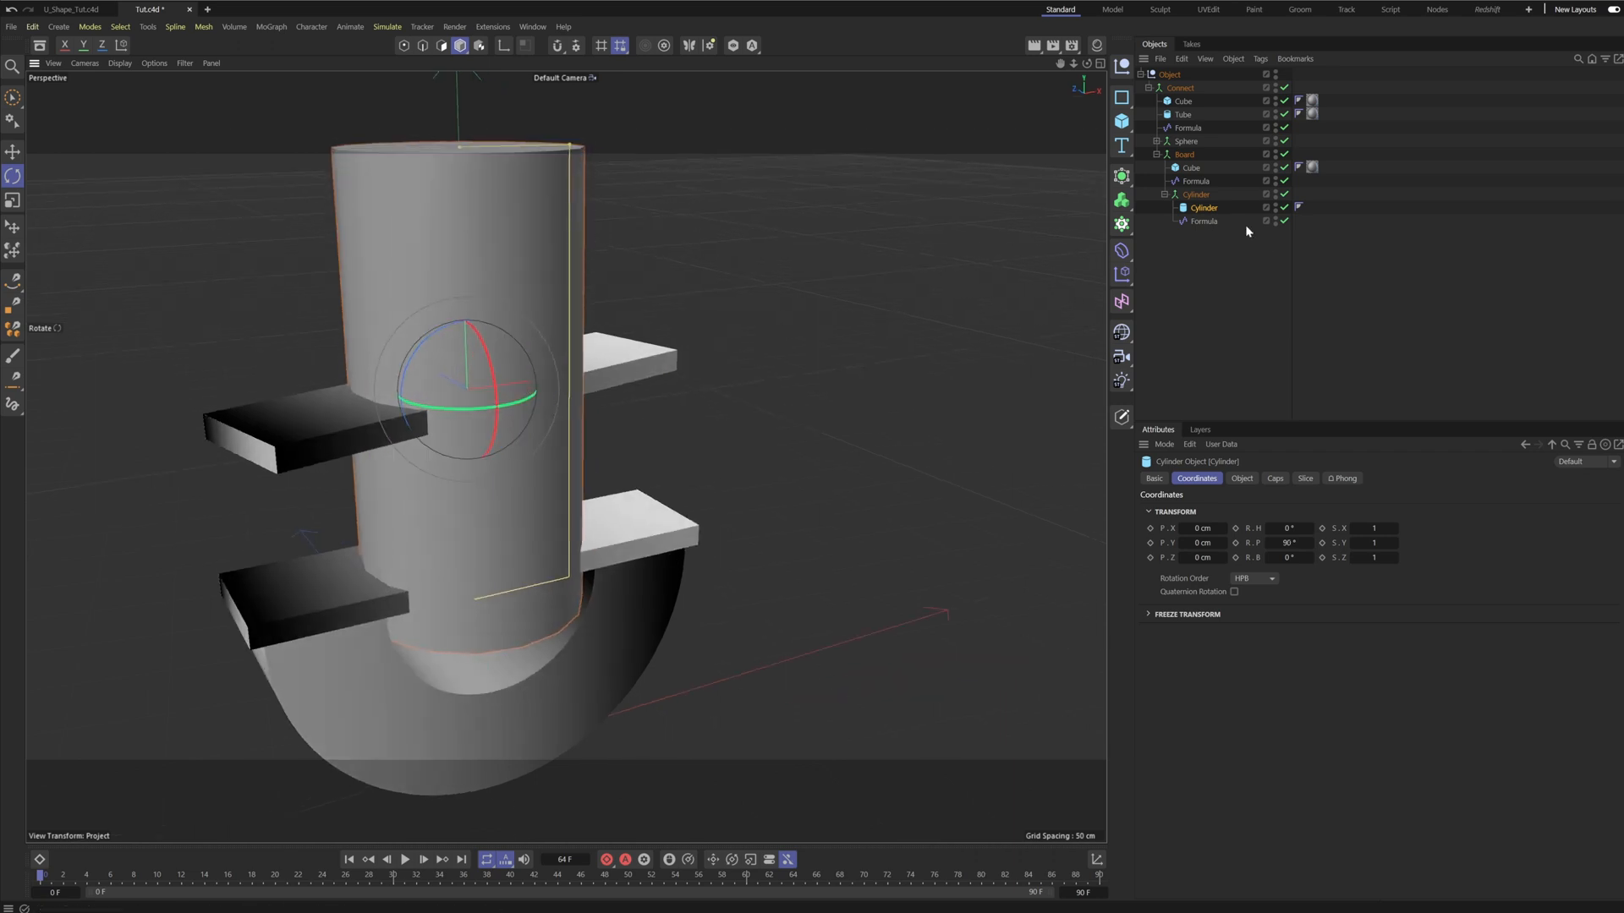
Reduce the cylinder primitive's height and radius and move it so that it stands on the upper plank.
{"action": "left_click", "coordinate": [1205, 209]}
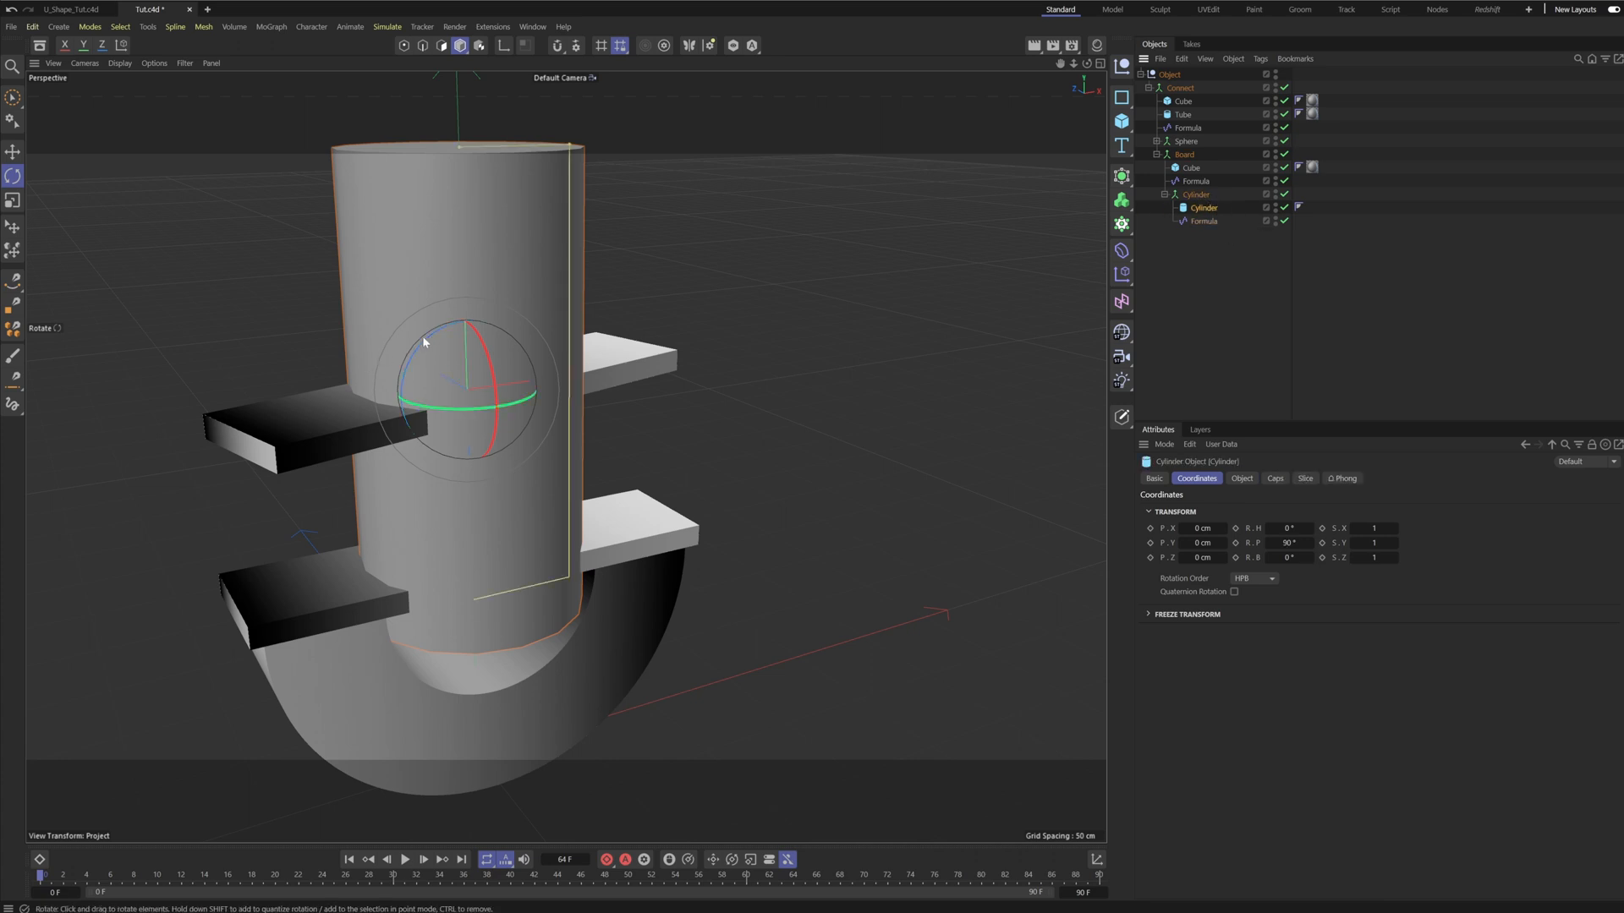
{"action": "left_click_drag", "start_coordinate": [422, 364], "coordinate": [497, 90], "text": "alt"}
{"action": "key", "text": "e"}
{"action": "middle_click_drag", "start_coordinate": [532, 129], "coordinate": [546, 313], "text": "alt"}
{"action": "left_click_drag", "start_coordinate": [508, 133], "coordinate": [510, 258]}
{"action": "left_click_drag", "start_coordinate": [639, 253], "coordinate": [512, 286]}
{"action": "left_click_drag", "start_coordinate": [501, 413], "coordinate": [566, 401], "text": "alt"}
{"action": "left_click_drag", "start_coordinate": [480, 264], "coordinate": [464, 535]}
Rotate the cylinder primitive 35° sideways so that it tilts onto its lower edge above the upper plank.
{"action": "key", "text": "r"}
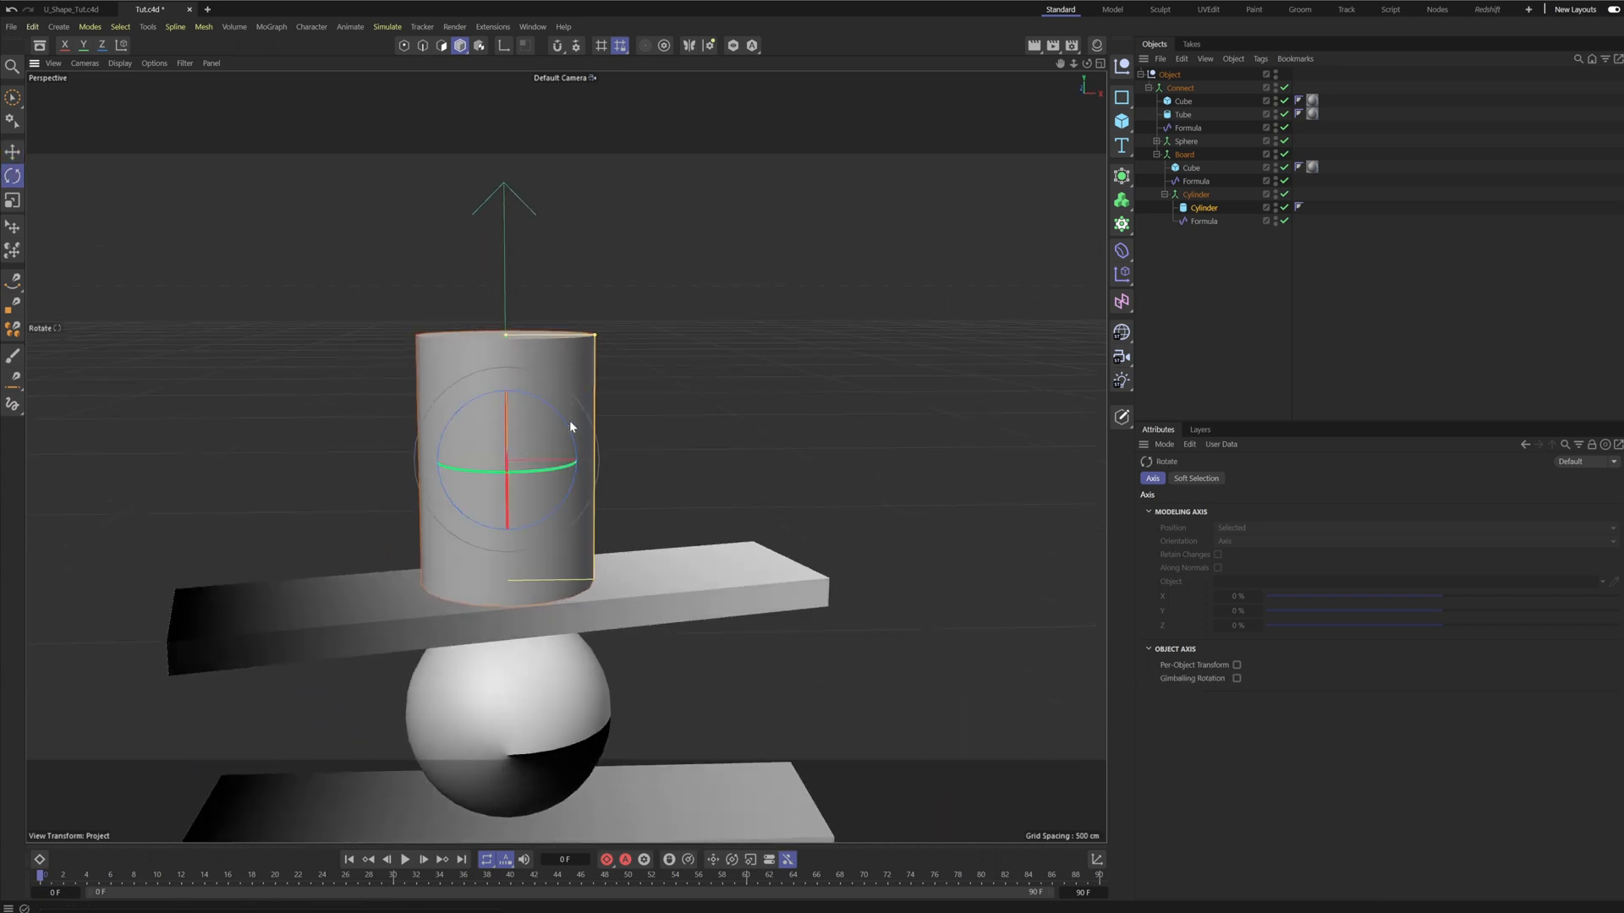
{"action": "left_click_drag", "start_coordinate": [573, 430], "coordinate": [599, 462]}
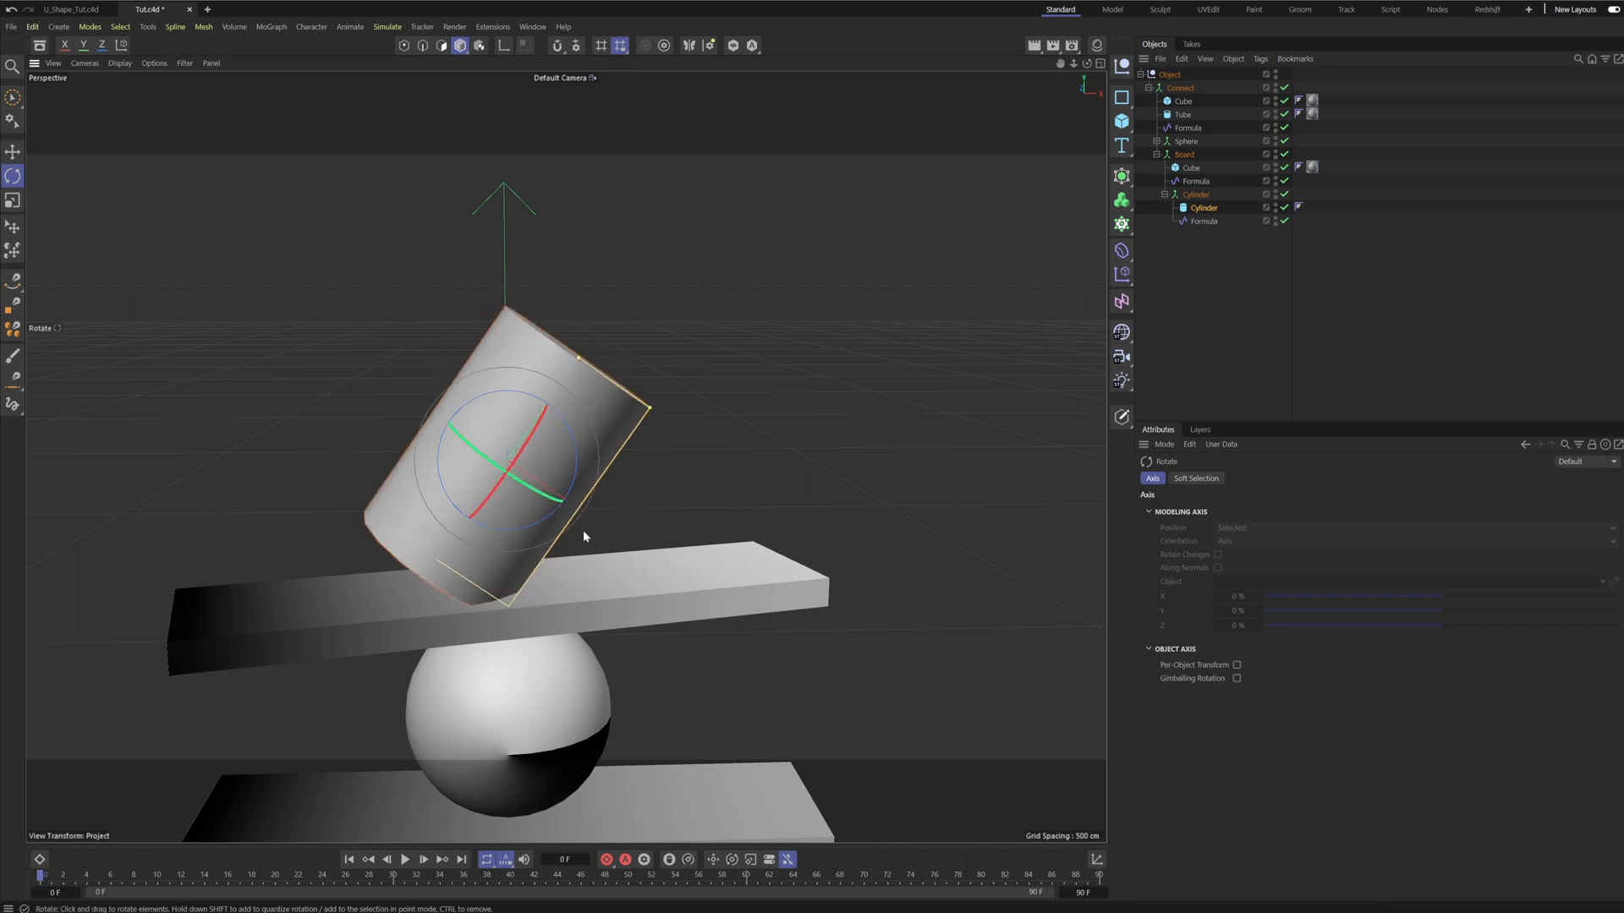
{"action": "left_click_drag", "start_coordinate": [582, 530], "coordinate": [554, 487], "text": "alt"}
Move the tilted cylinder vertically until its lowest edge just touches the top of the upper plank.
{"action": "key", "text": "e"}
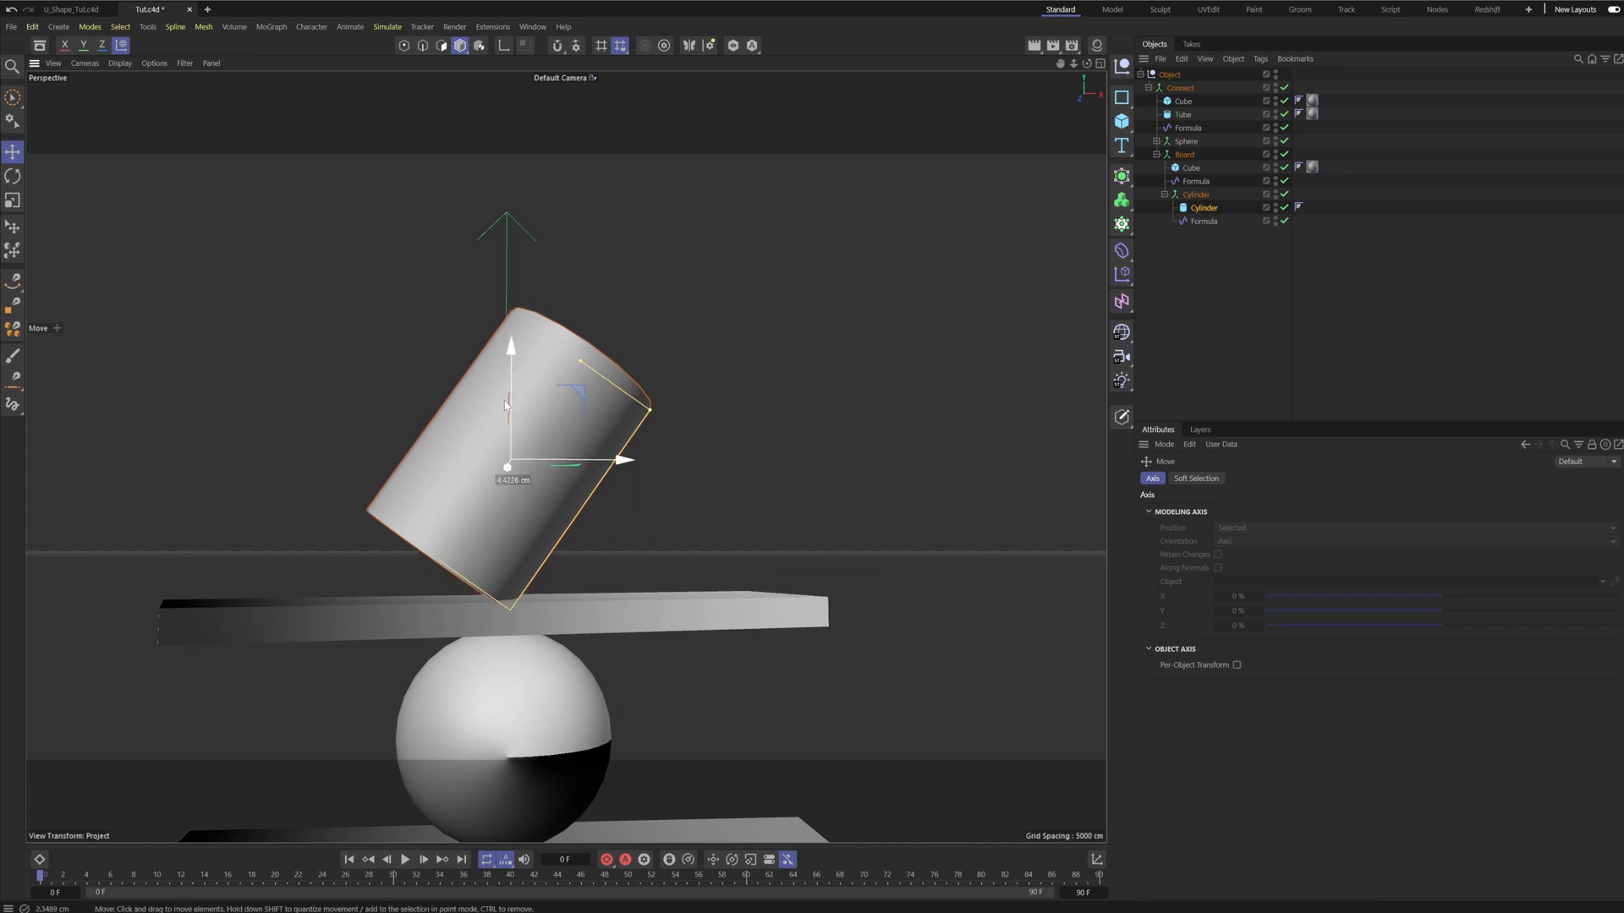
{"action": "left_click_drag", "start_coordinate": [505, 399], "coordinate": [507, 362]}
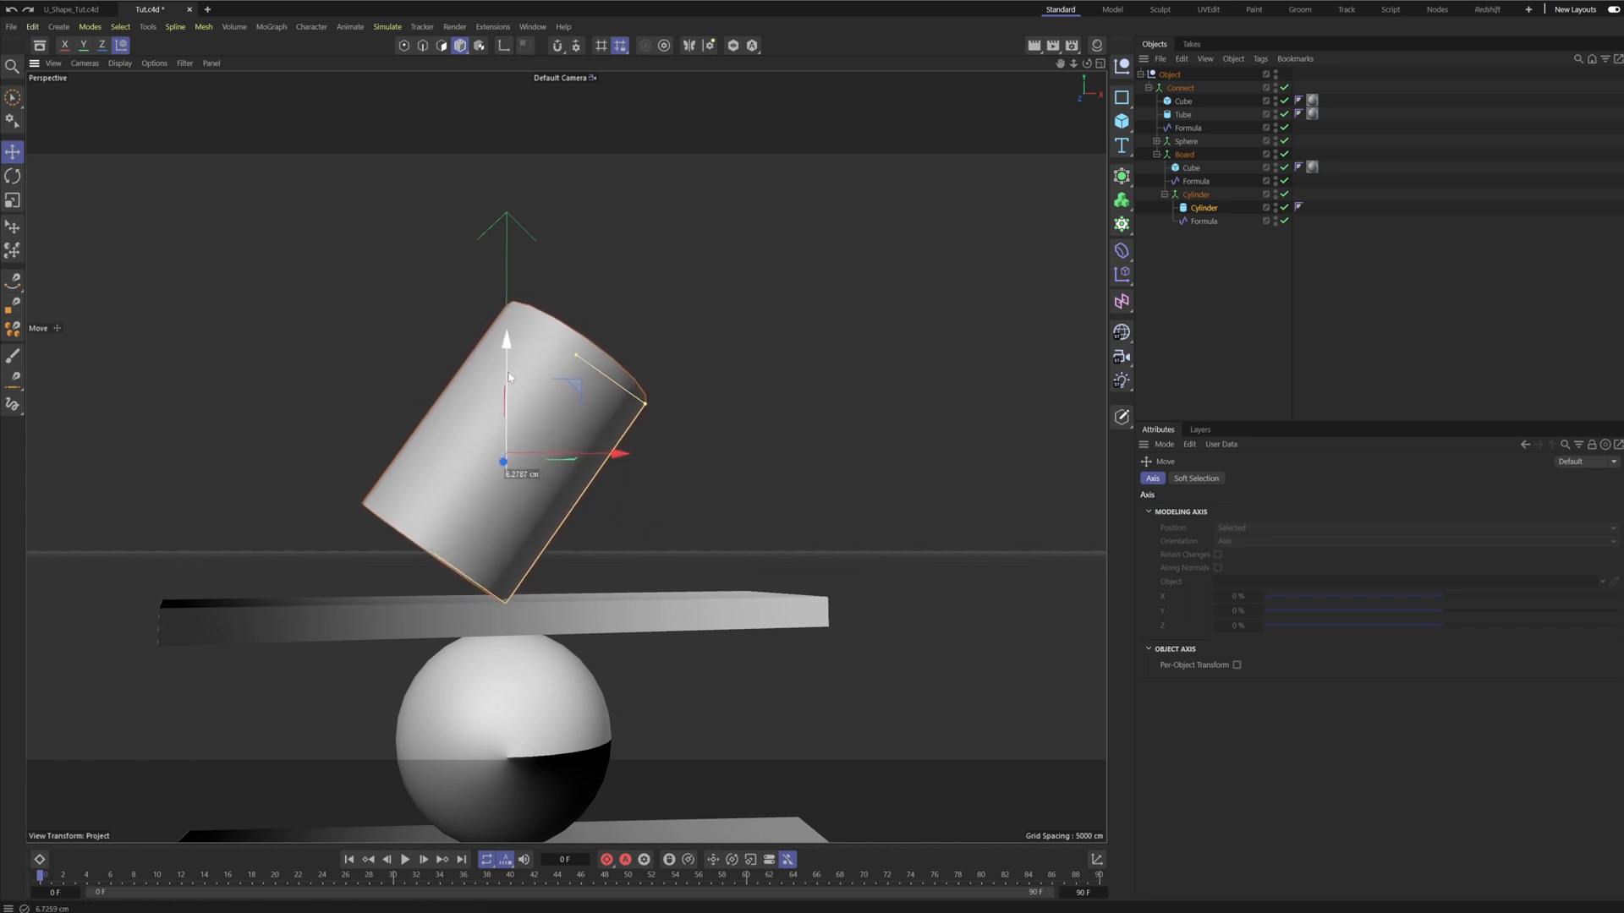
{"action": "left_click_drag", "start_coordinate": [520, 487], "coordinate": [541, 440], "text": "alt"}
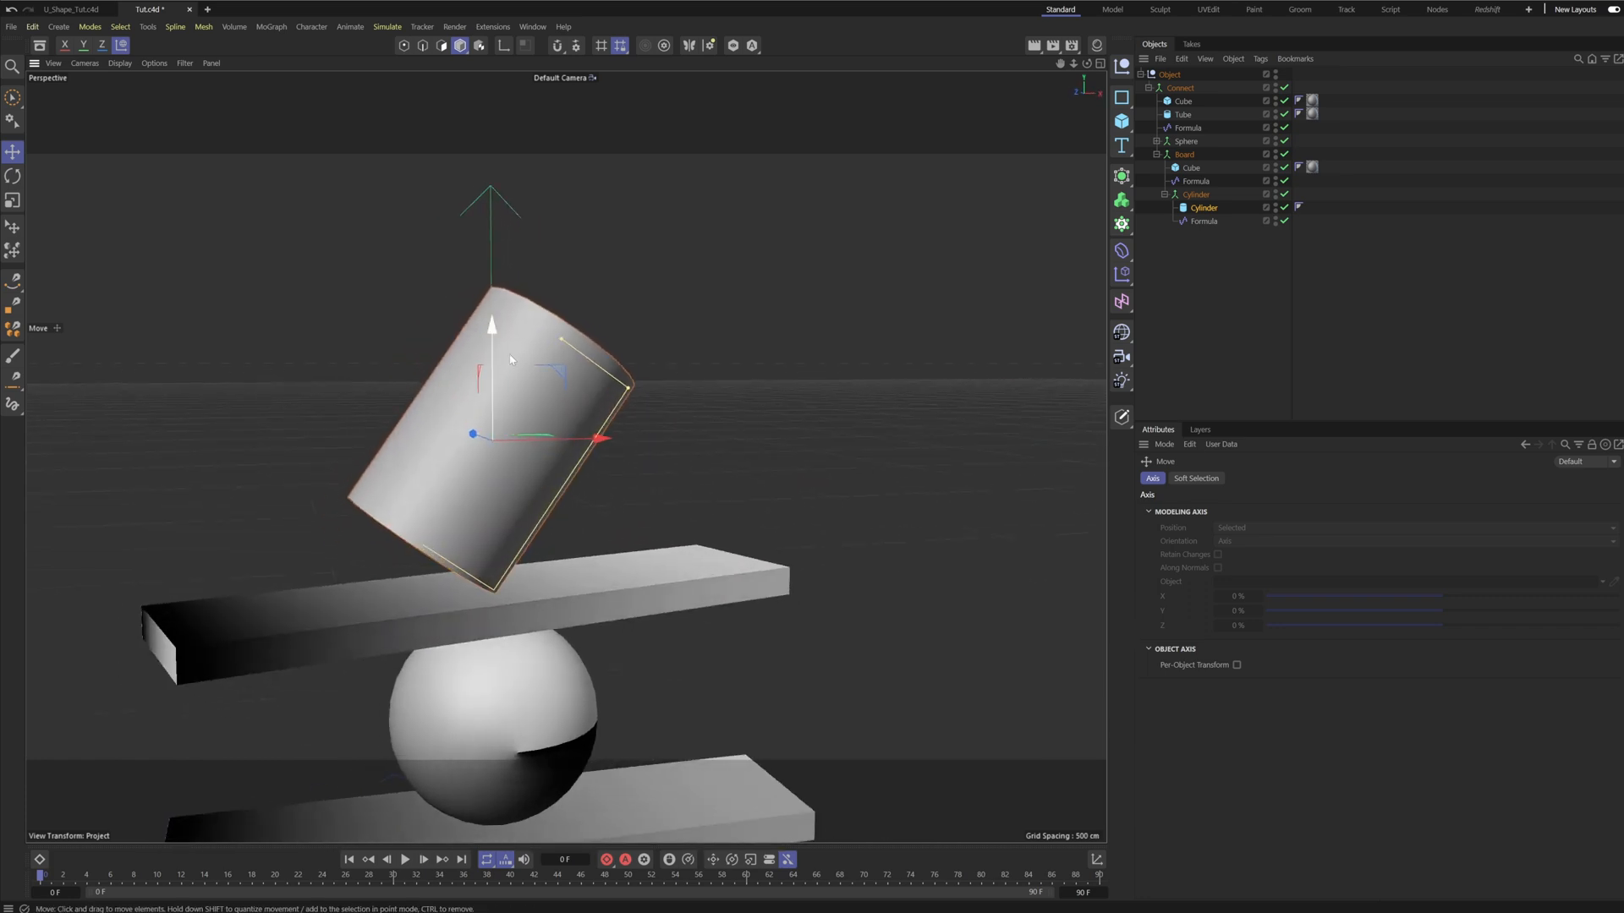
{"action": "left_click_drag", "start_coordinate": [492, 368], "coordinate": [492, 356]}
{"action": "left_click_drag", "start_coordinate": [532, 421], "coordinate": [634, 387], "text": "alt"}
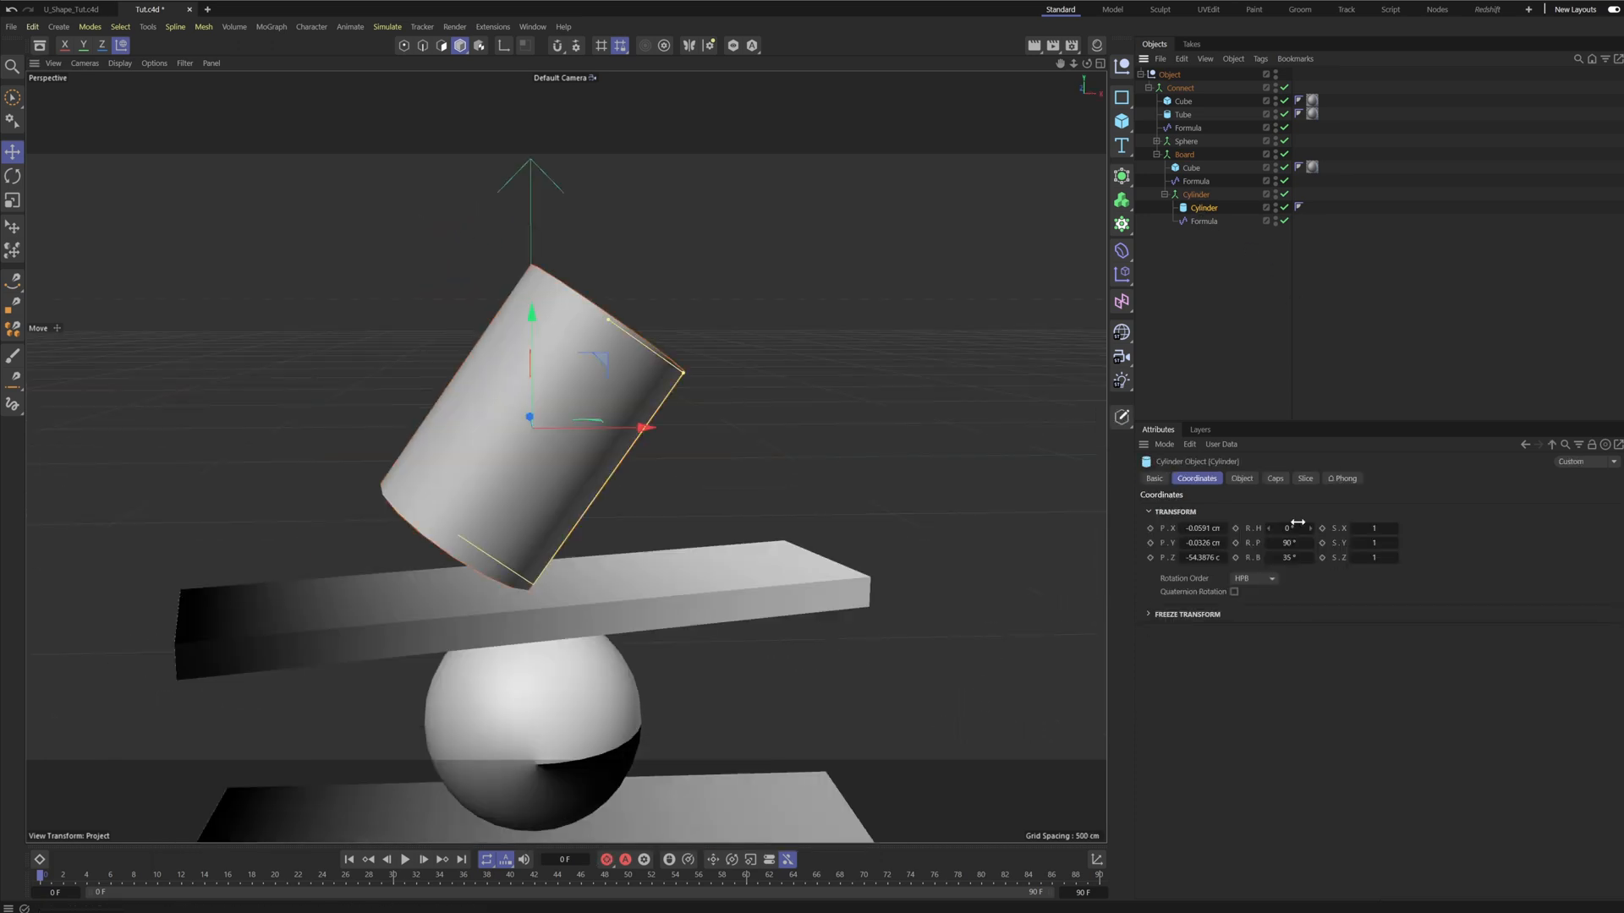
Increase the cylinder primitive's rotation segments to smooth its outline.
{"action": "left_click", "coordinate": [1242, 479]}
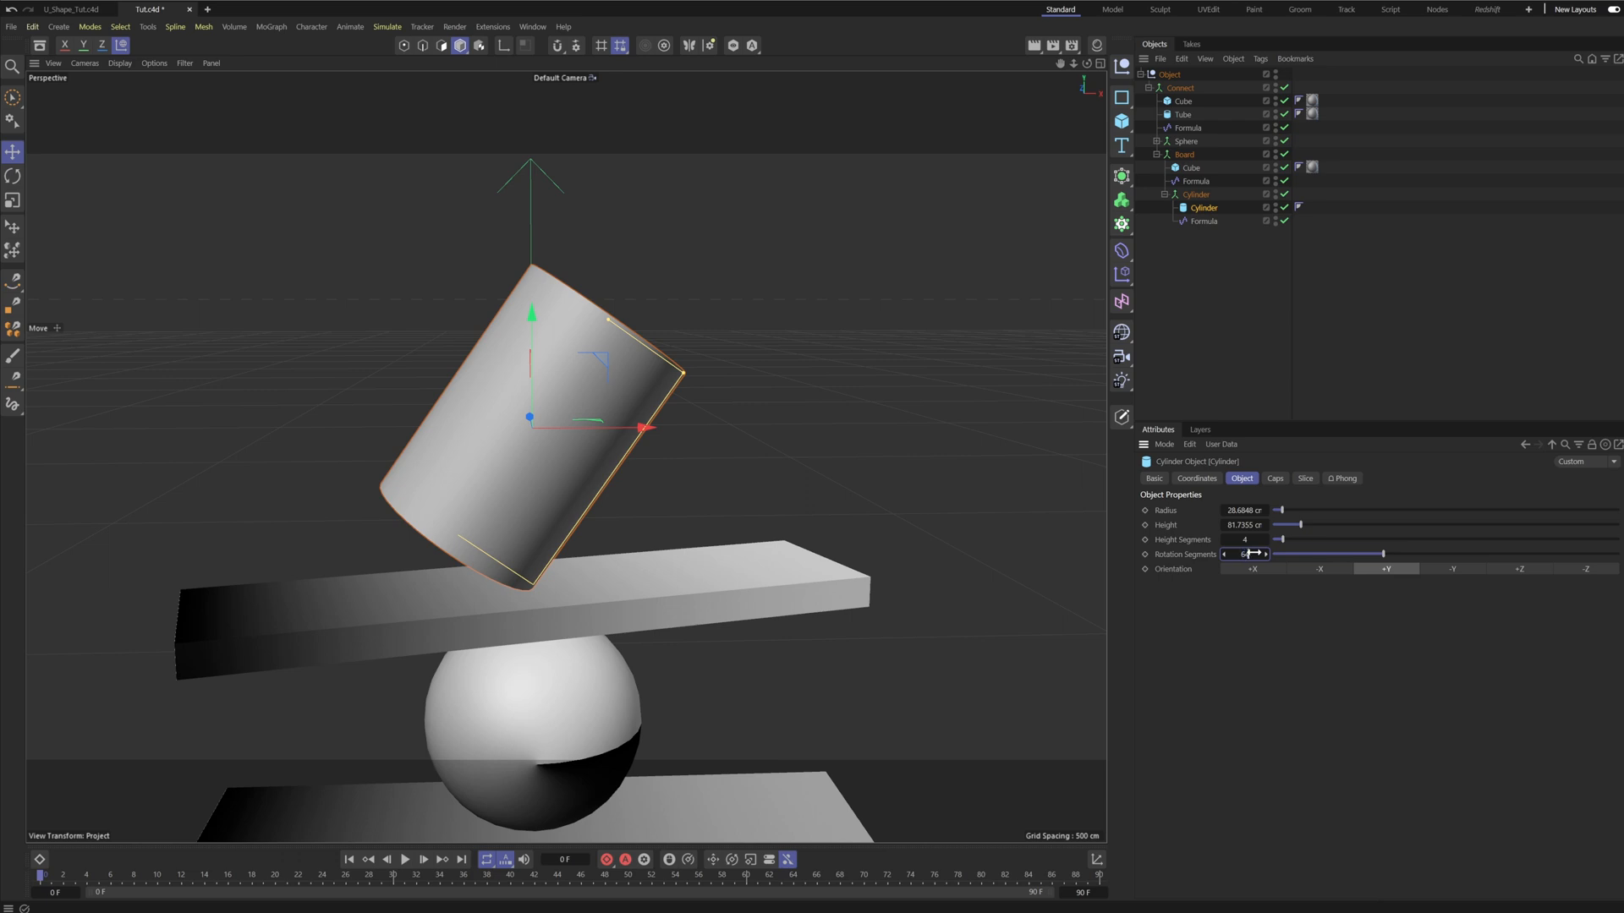
{"action": "left_click", "coordinate": [1294, 384]}
{"action": "left_click_drag", "start_coordinate": [509, 416], "coordinate": [332, 460], "text": "alt"}
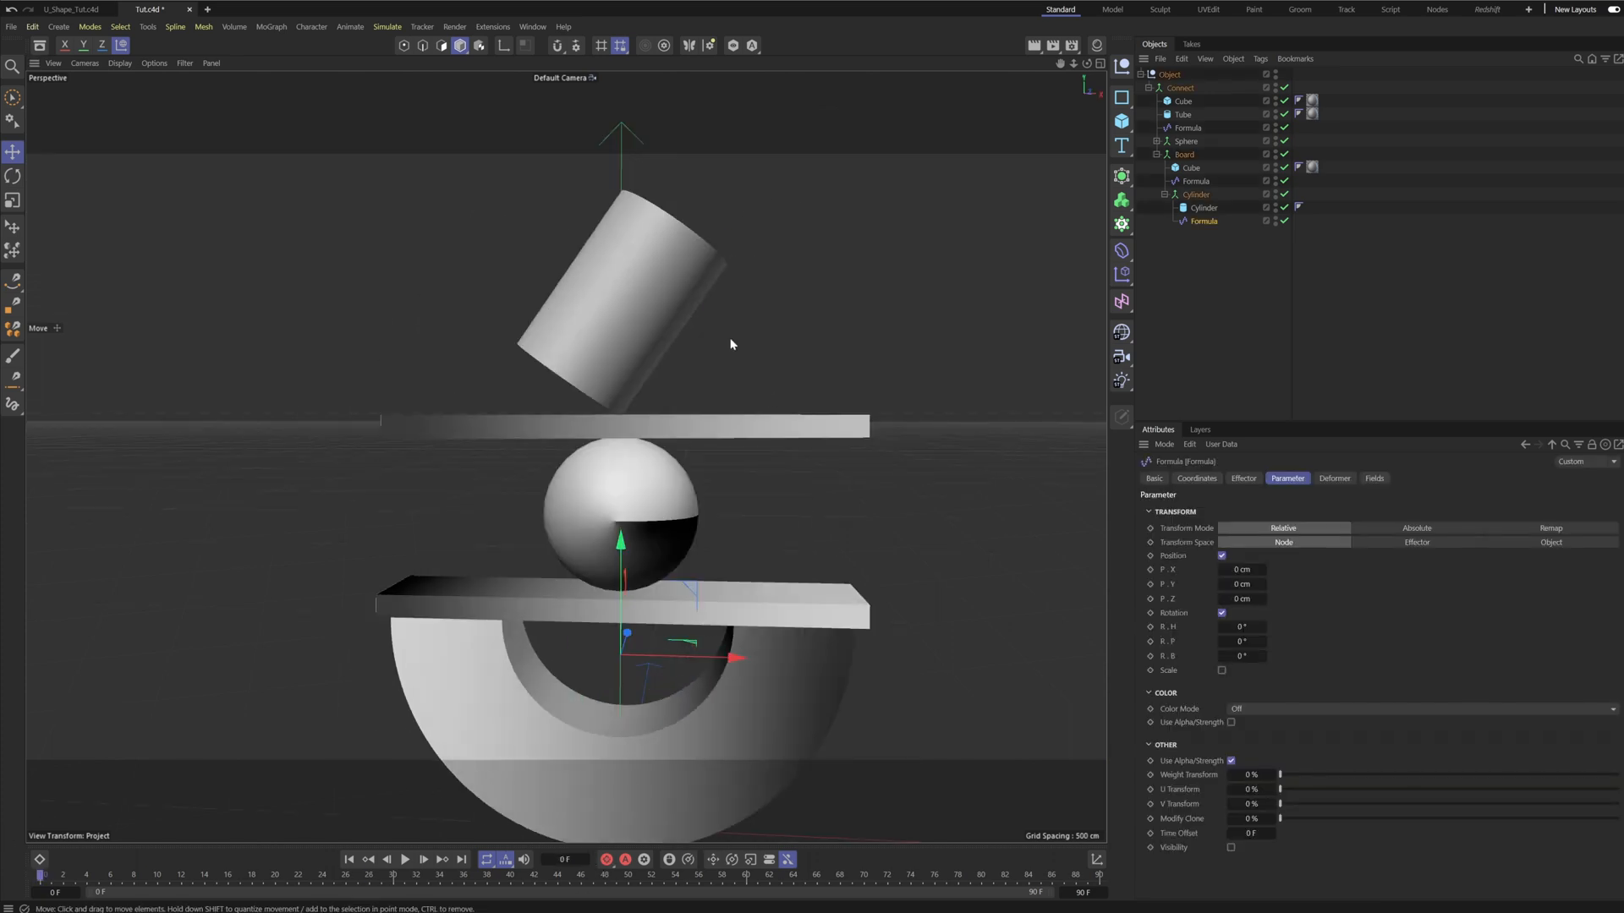
{"action": "middle_click_drag", "start_coordinate": [651, 190], "coordinate": [665, 308], "text": "alt"}
{"action": "mouse_move", "coordinate": [665, 308]}
{"action": "left_mouse_down", "text": "alt"}
{"action": "mouse_move", "coordinate": [648, 312]}
{"action": "mouse_move", "coordinate": [687, 311]}
{"action": "mouse_move", "coordinate": [643, 311]}
{"action": "mouse_move", "coordinate": [640, 290]}
{"action": "mouse_move", "coordinate": [649, 327]}
{"action": "left_mouse_up", "text": "alt"}
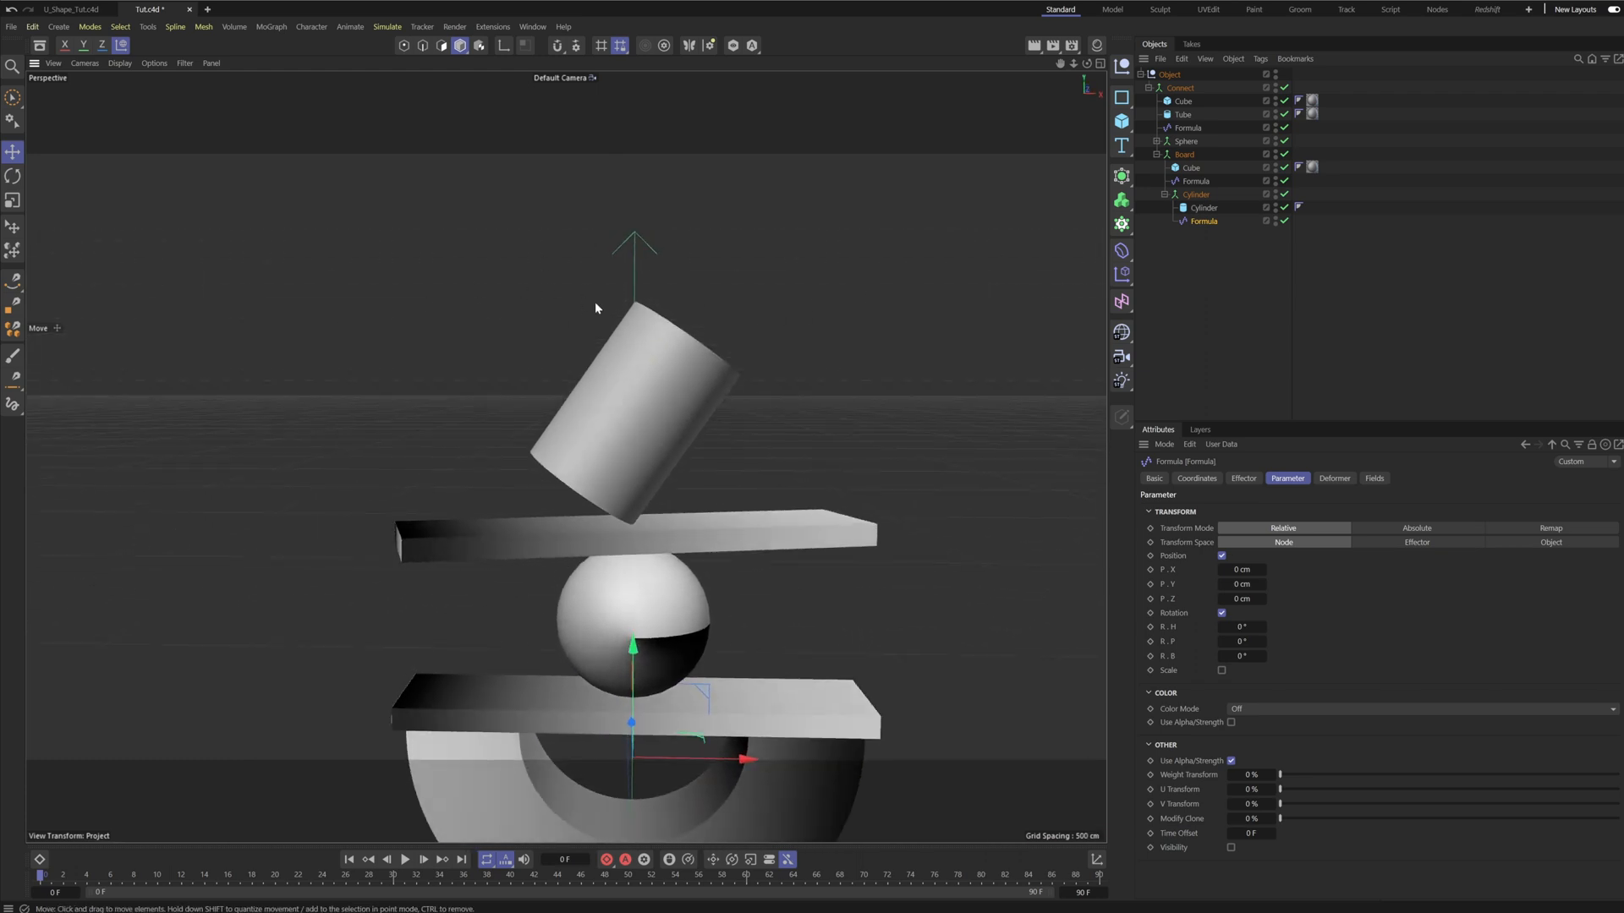
{"action": "left_click_drag", "start_coordinate": [595, 303], "coordinate": [600, 304], "text": "alt"}
{"action": "middle_click_drag", "start_coordinate": [624, 409], "coordinate": [695, 375], "text": "alt"}
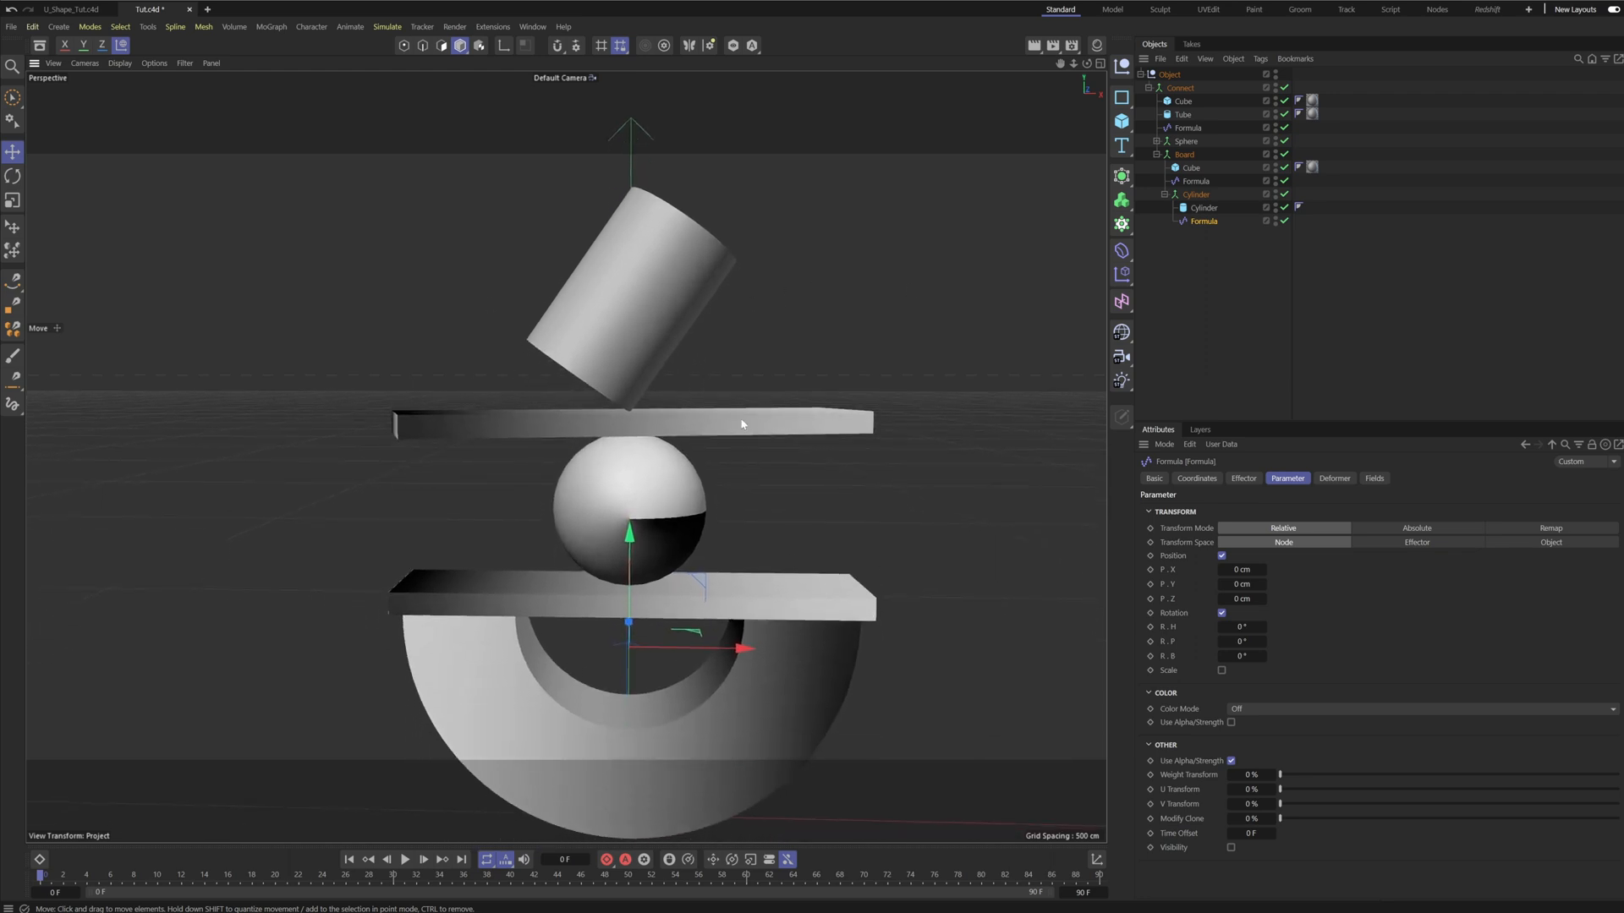
Set R.H to -55° in the Formula effector under Board and play the animation.
{"action": "left_click", "coordinate": [742, 423]}
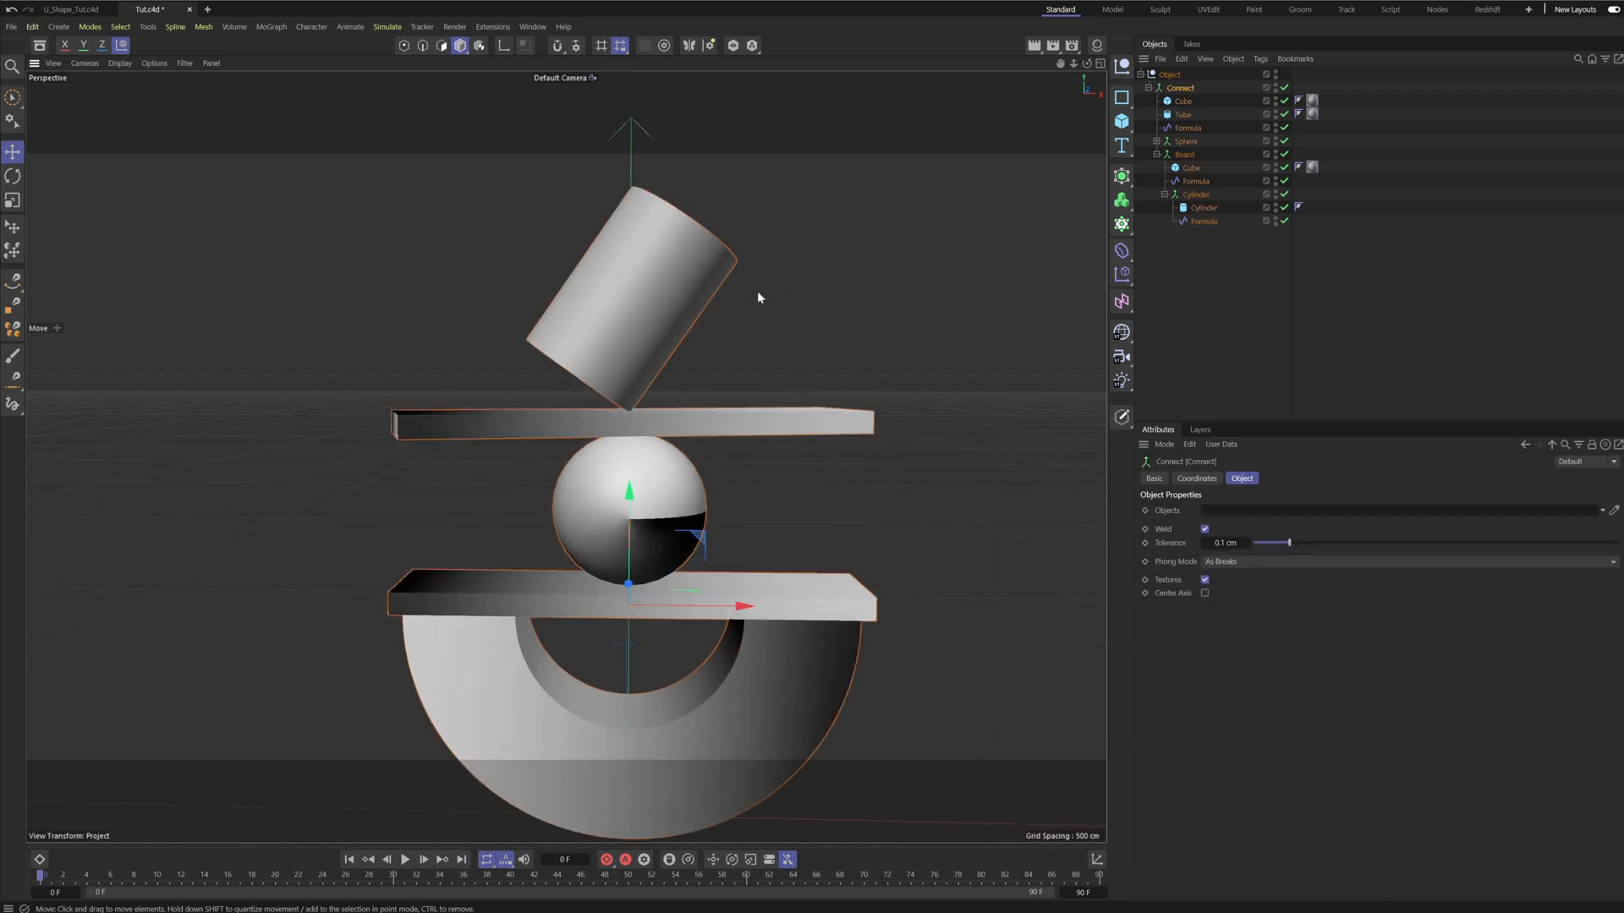
{"action": "left_click", "coordinate": [1190, 181]}
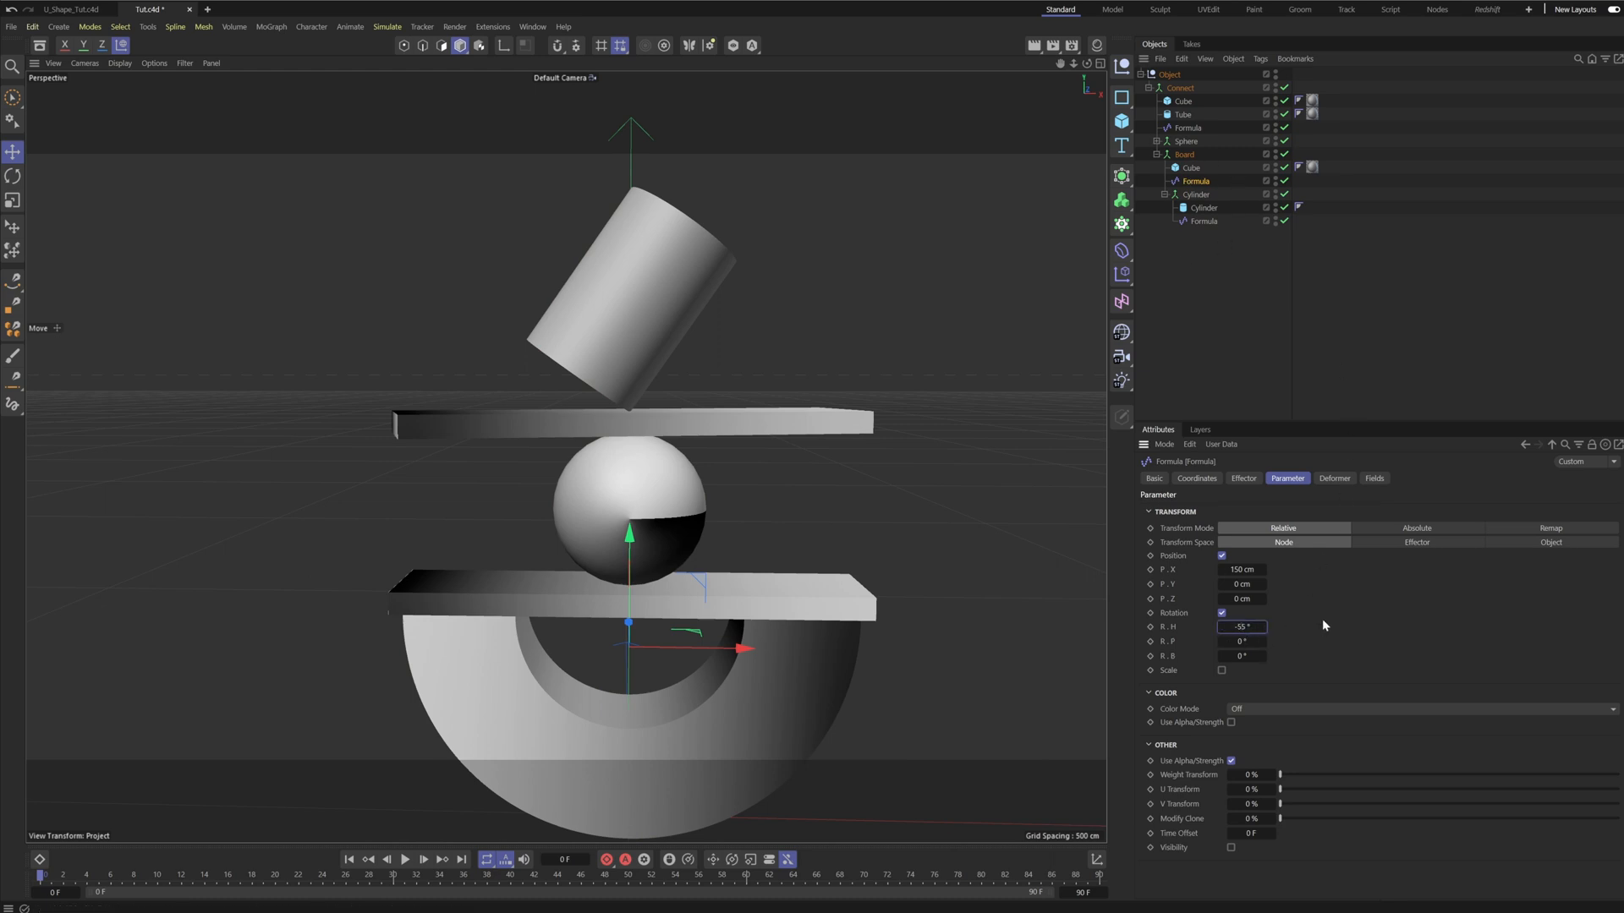
{"action": "left_click", "coordinate": [406, 859]}
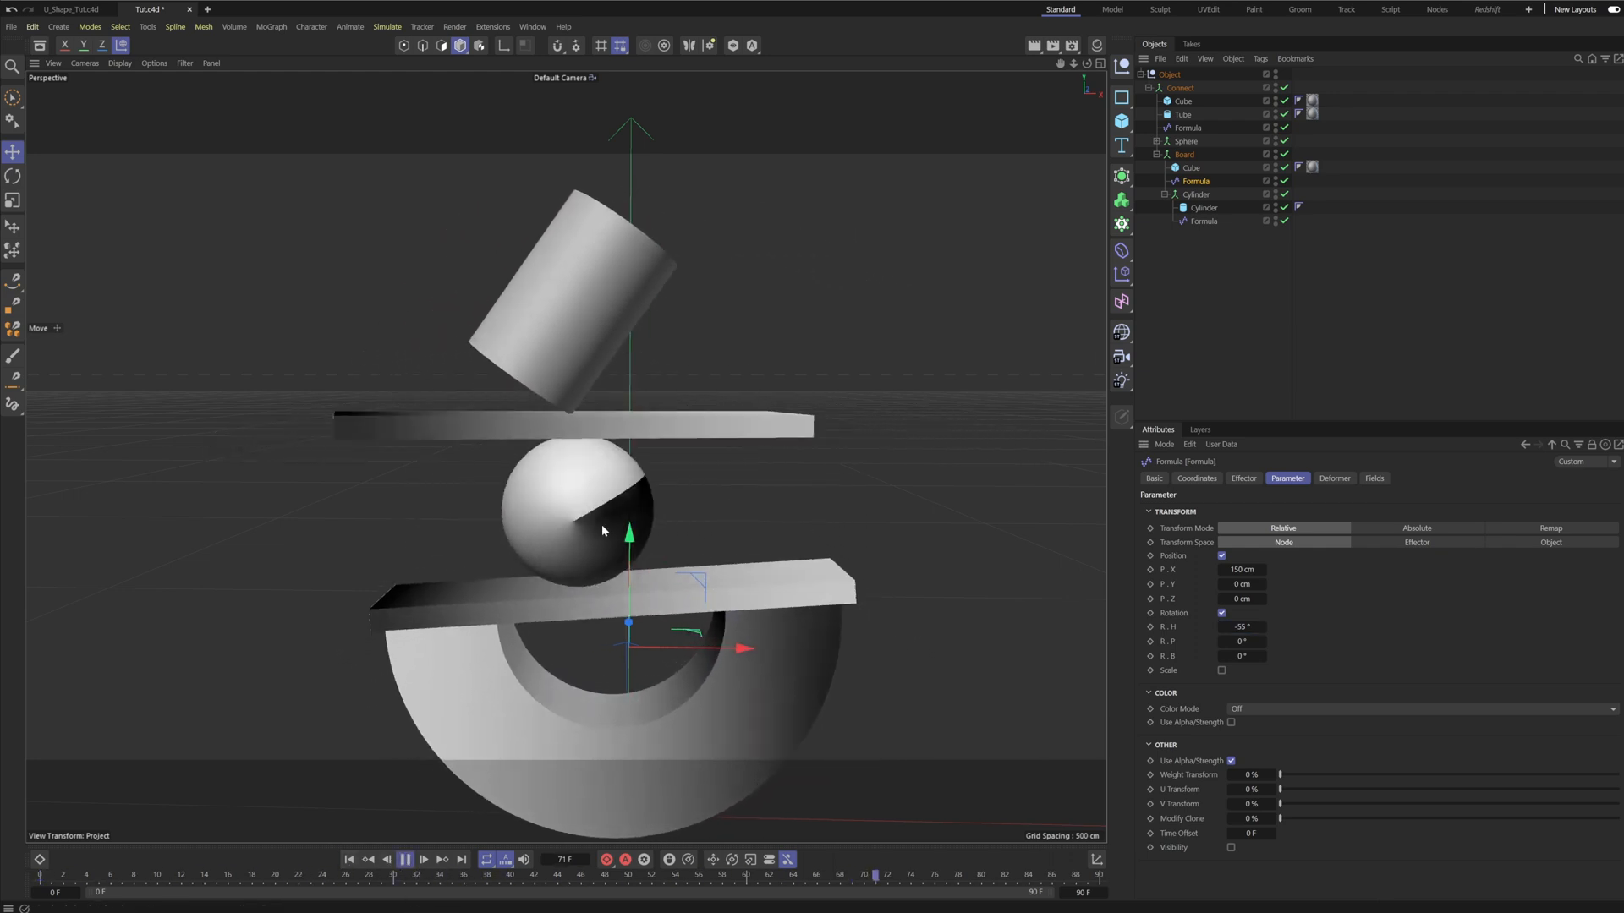
Set the Project Time variable of the Board's Formula effector to 0.33.
{"action": "left_click", "coordinate": [1243, 478]}
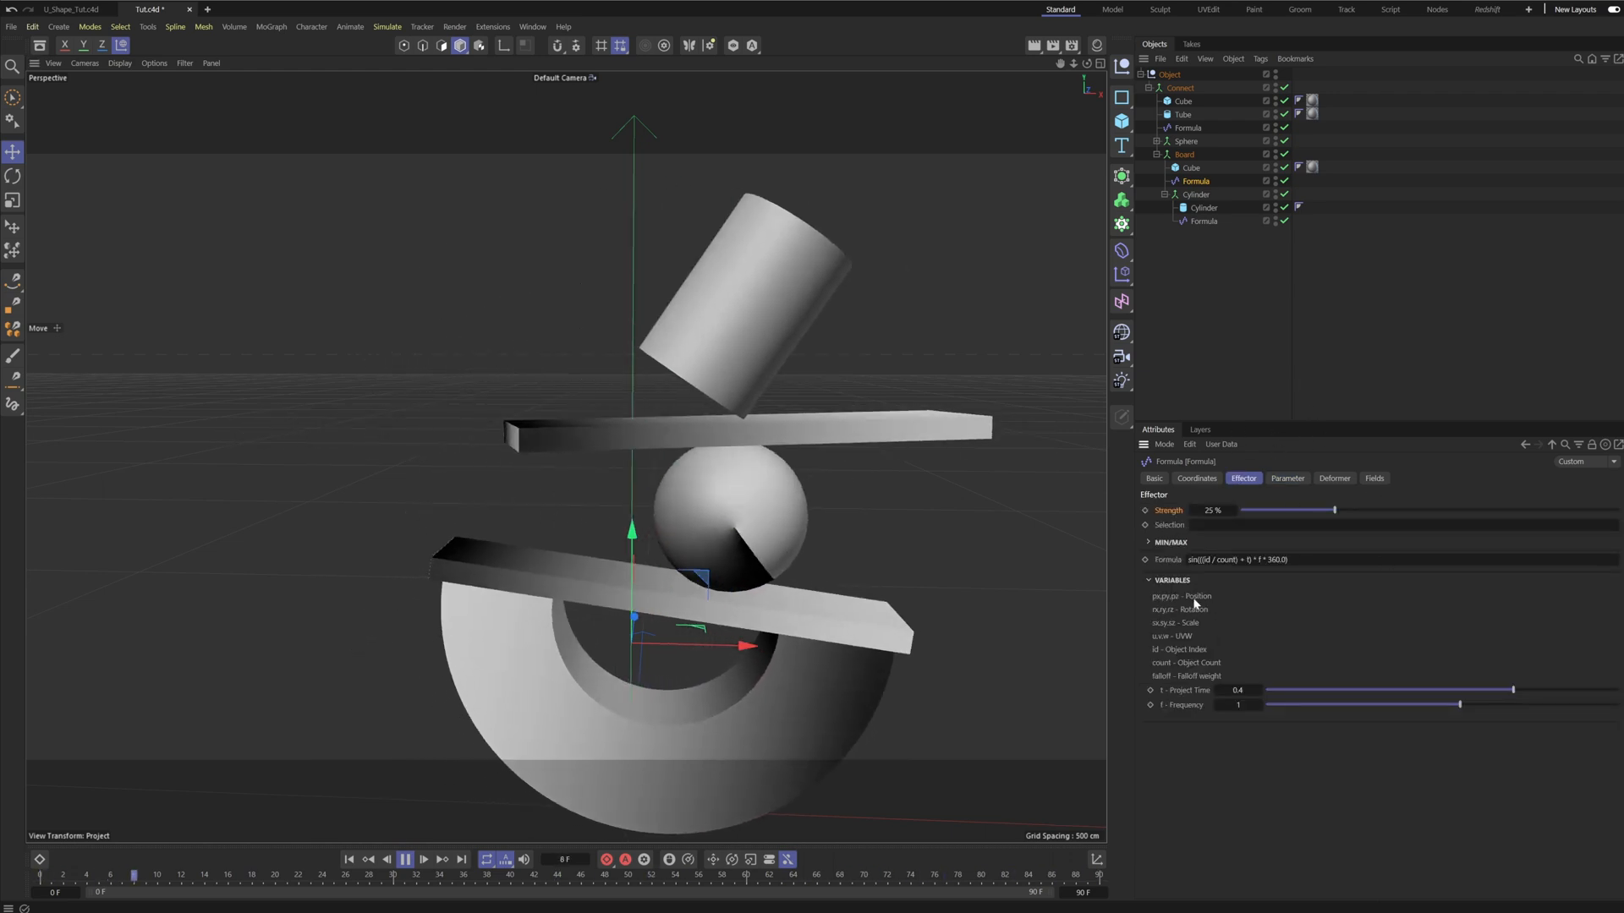
{"action": "double_click", "coordinate": [1237, 690]}
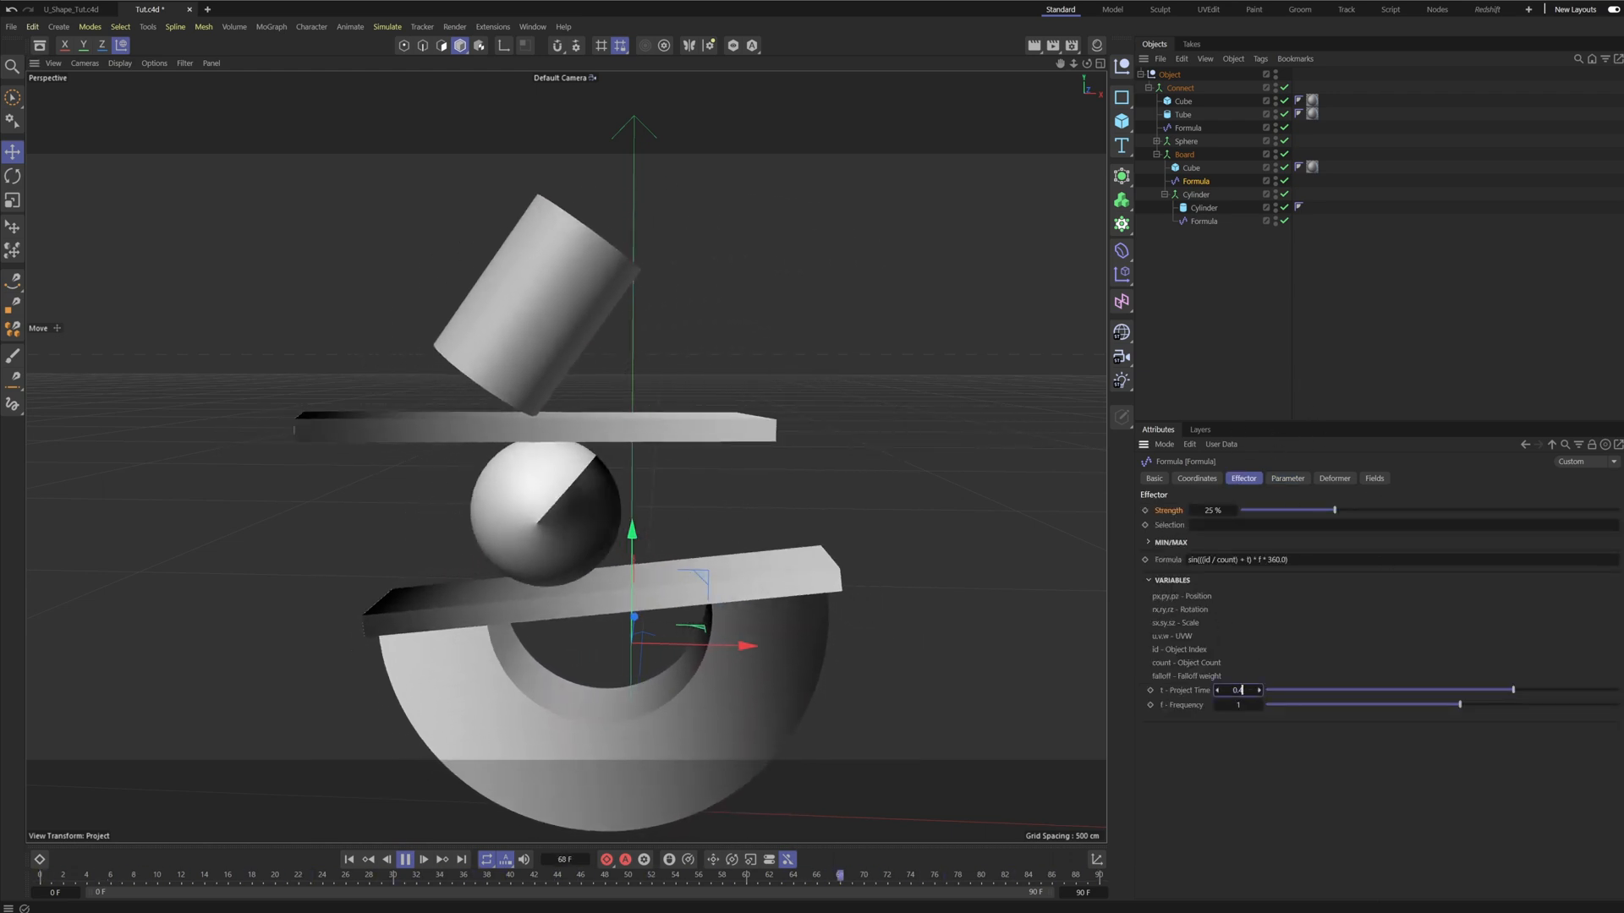
{"action": "type", "text": "0.3"}
{"action": "key", "text": "Return"}
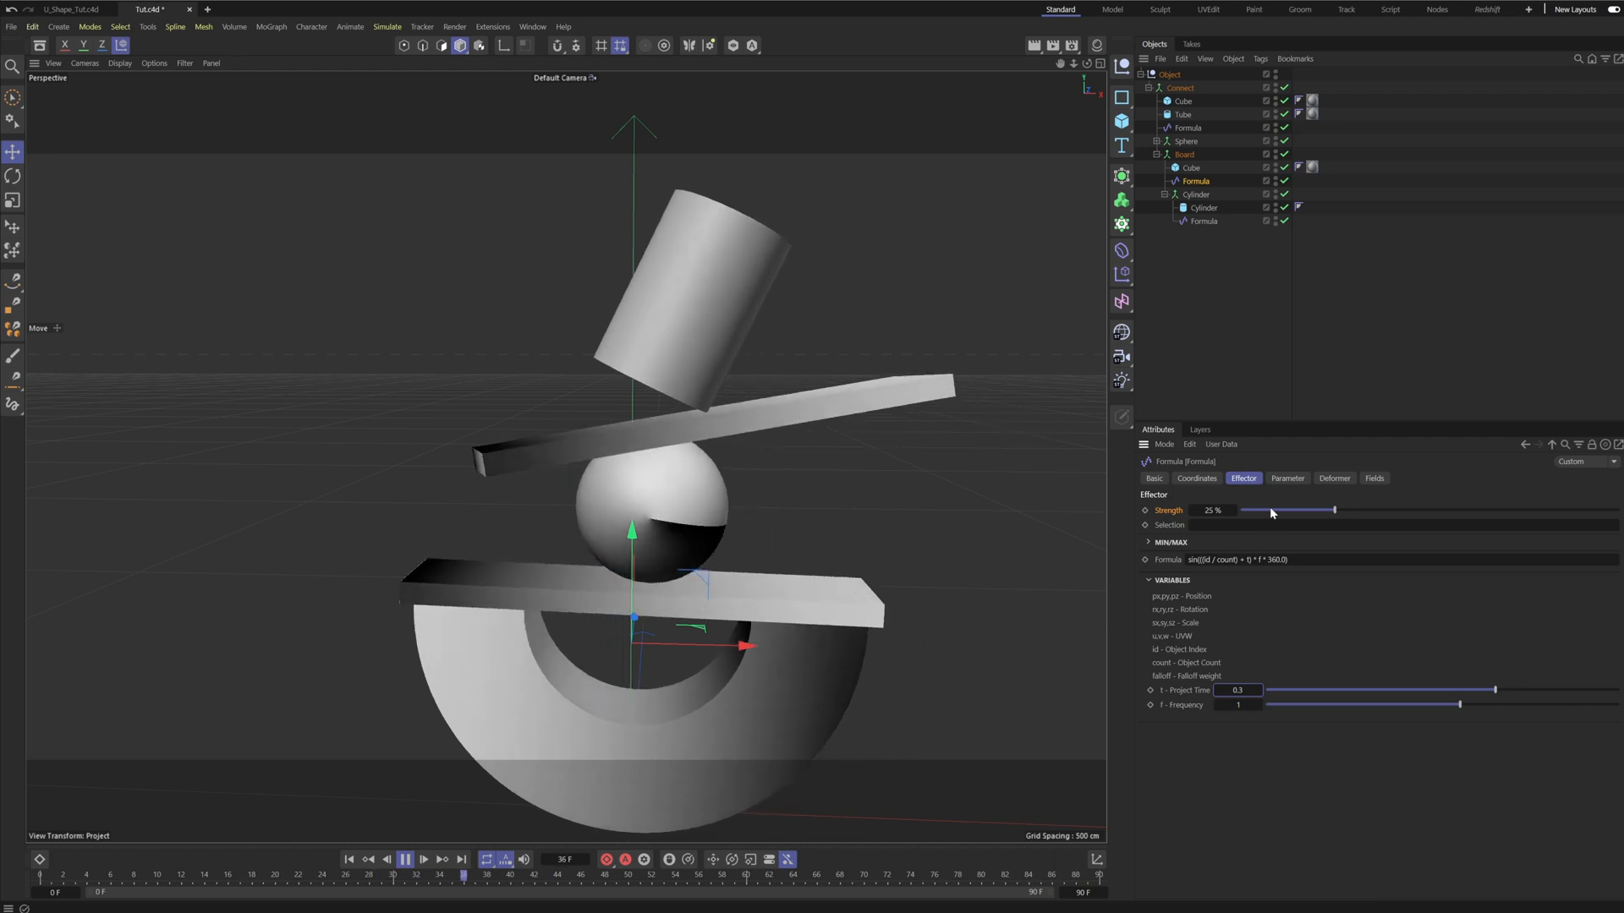
{"action": "left_click", "coordinate": [1246, 692]}
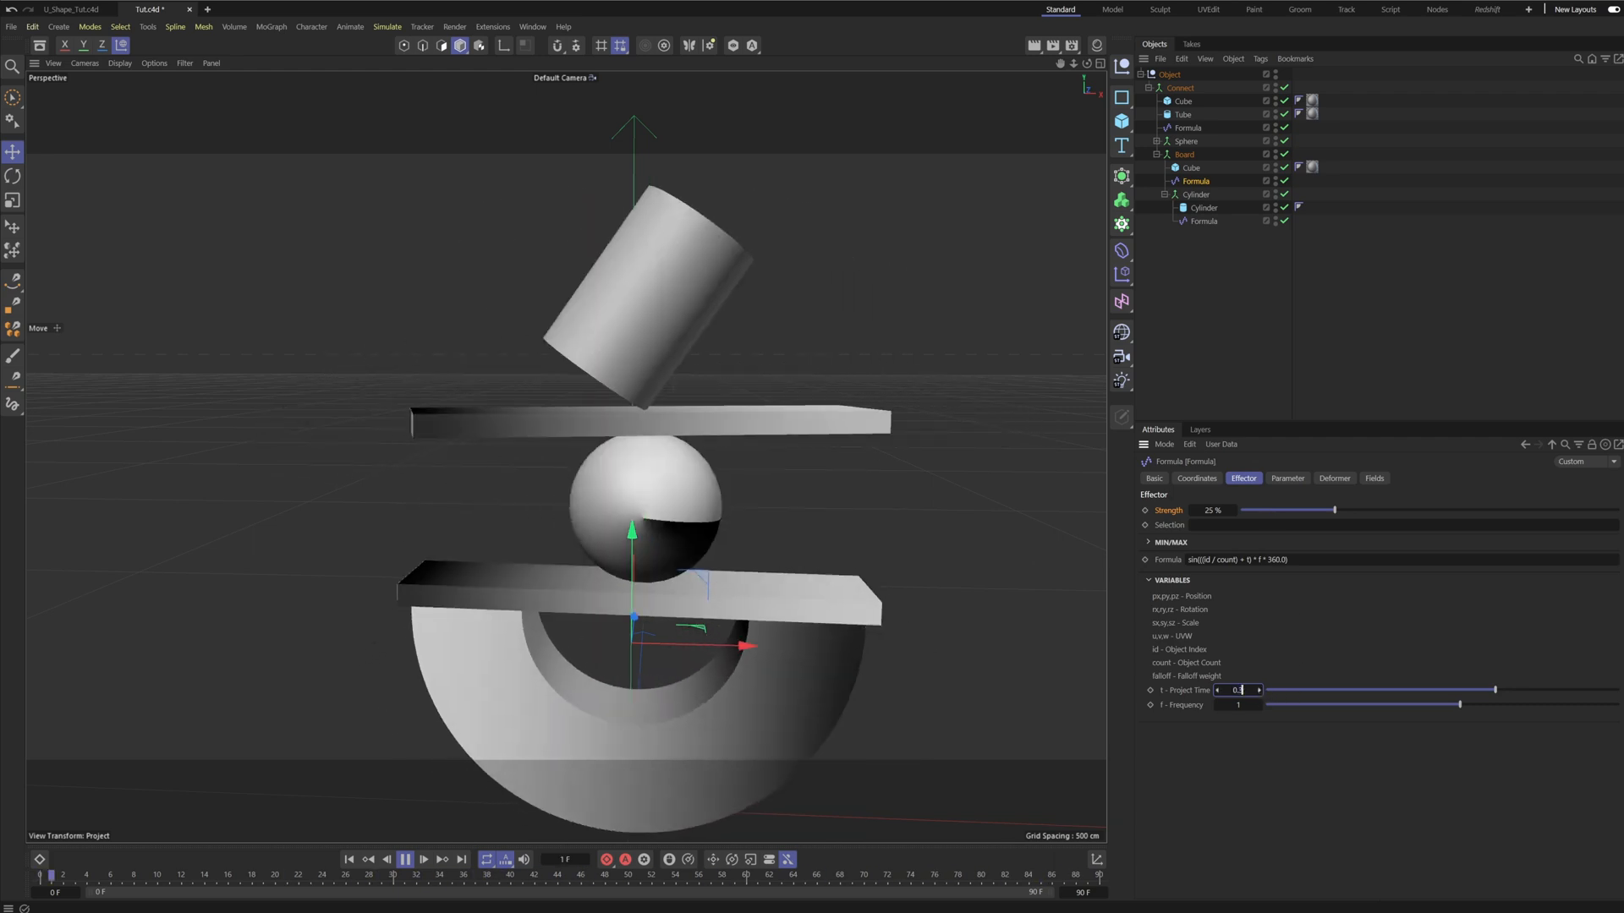
{"action": "type", "text": "3"}
{"action": "key", "text": "Return"}
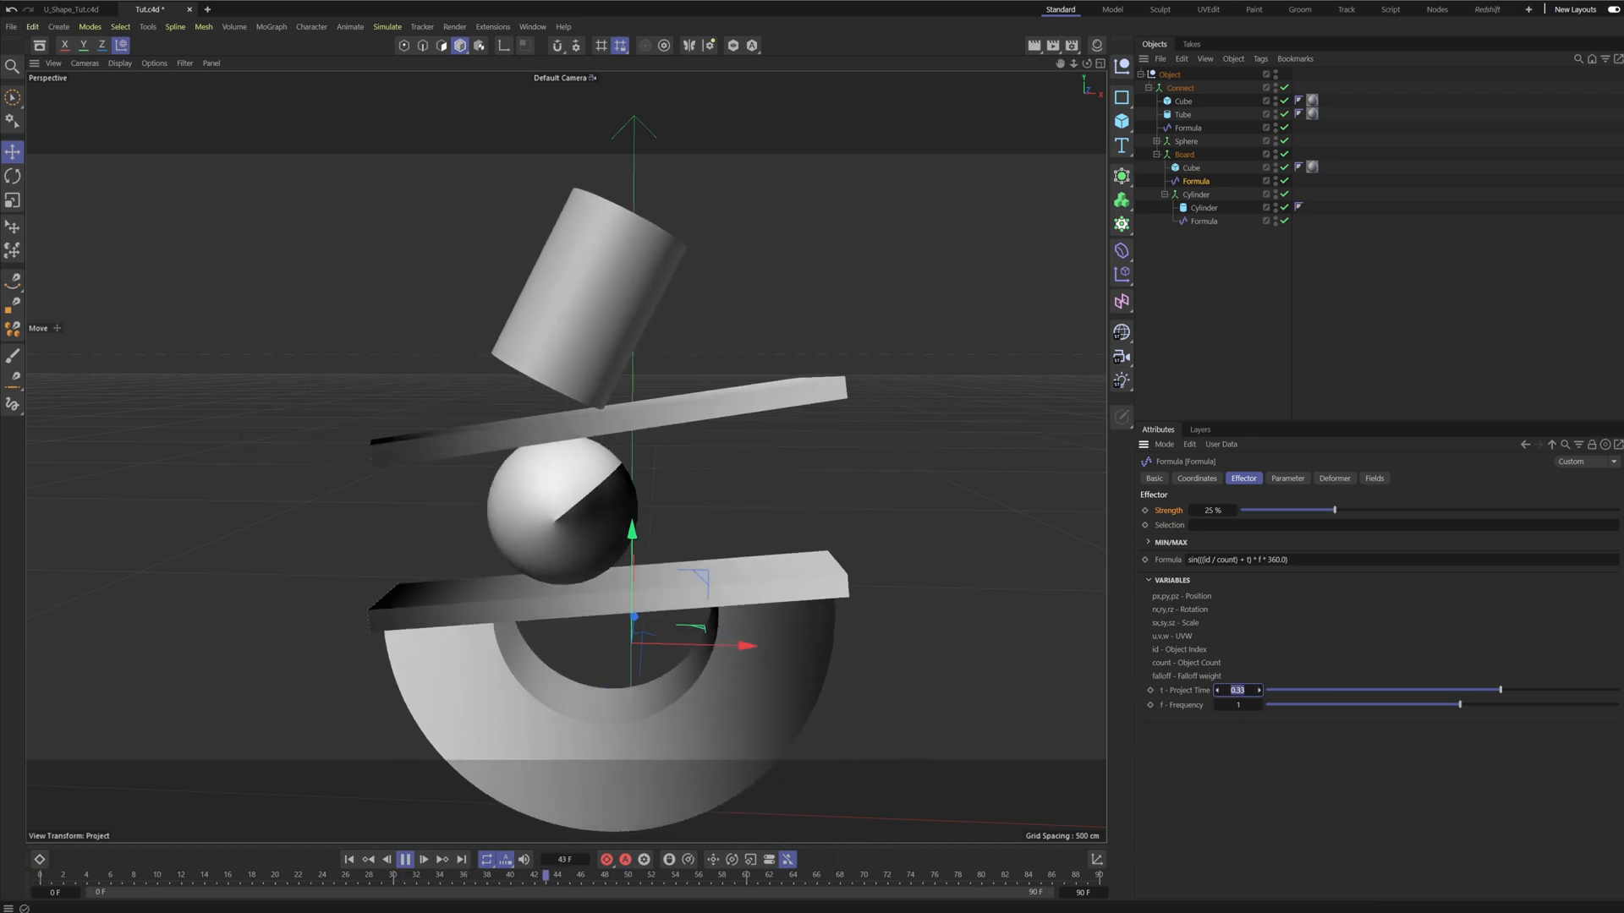
Set Project Time to 0.33 in the Formula effectors of the Sphere and Cylinder connect objects.
{"action": "left_click", "coordinate": [1156, 141]}
{"action": "left_click", "coordinate": [1193, 155]}
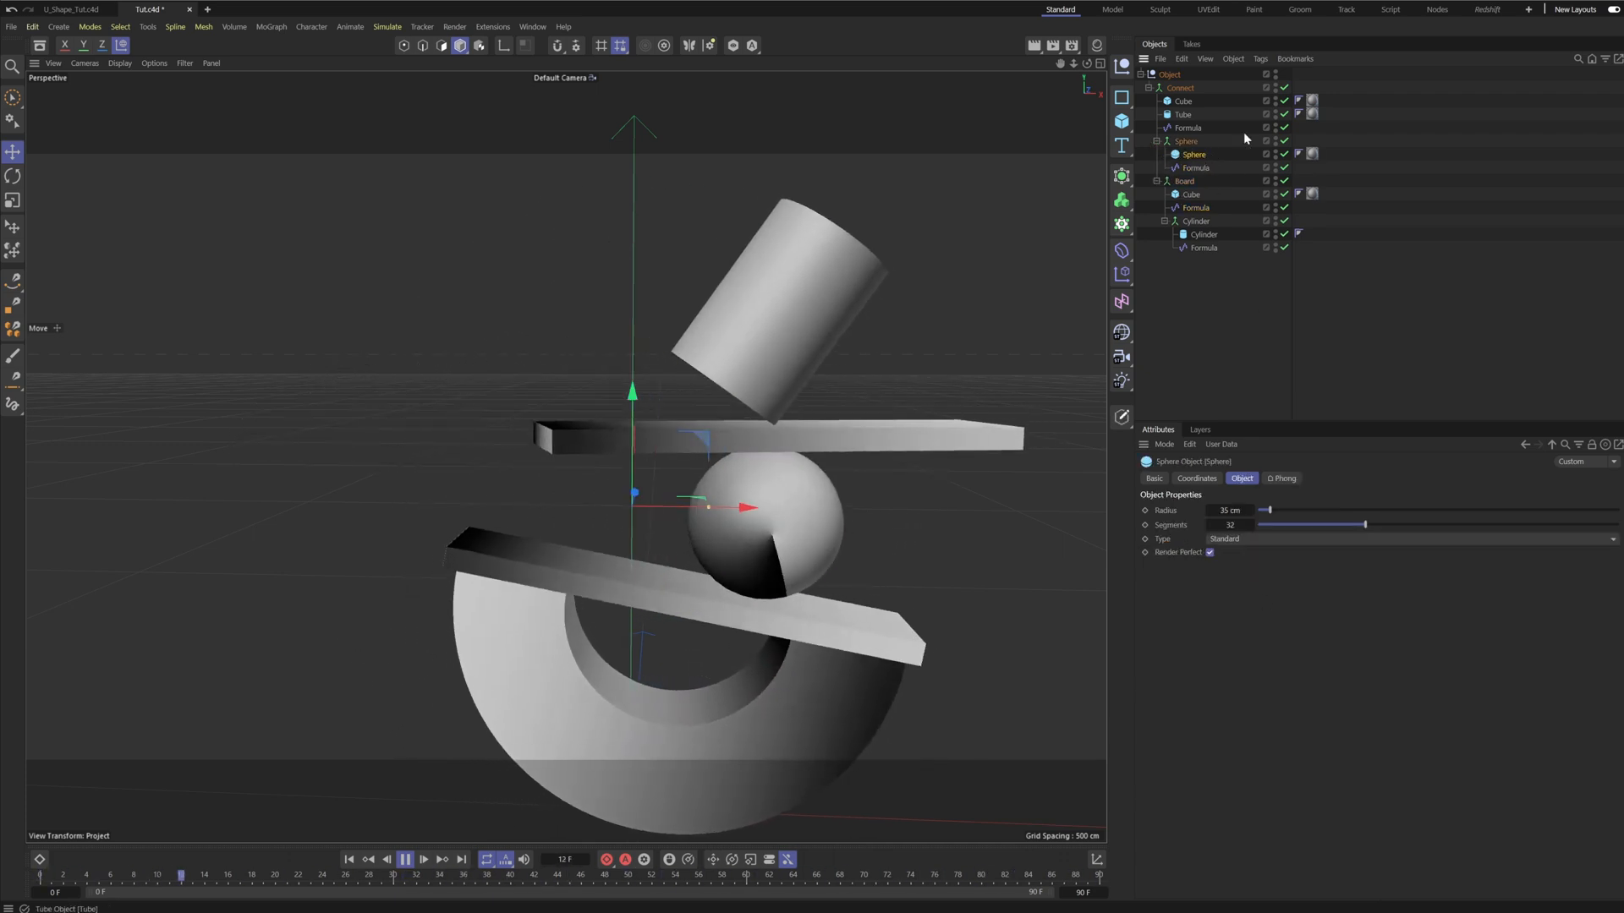
{"action": "left_click", "coordinate": [1195, 167]}
{"action": "left_click", "coordinate": [1244, 691]}
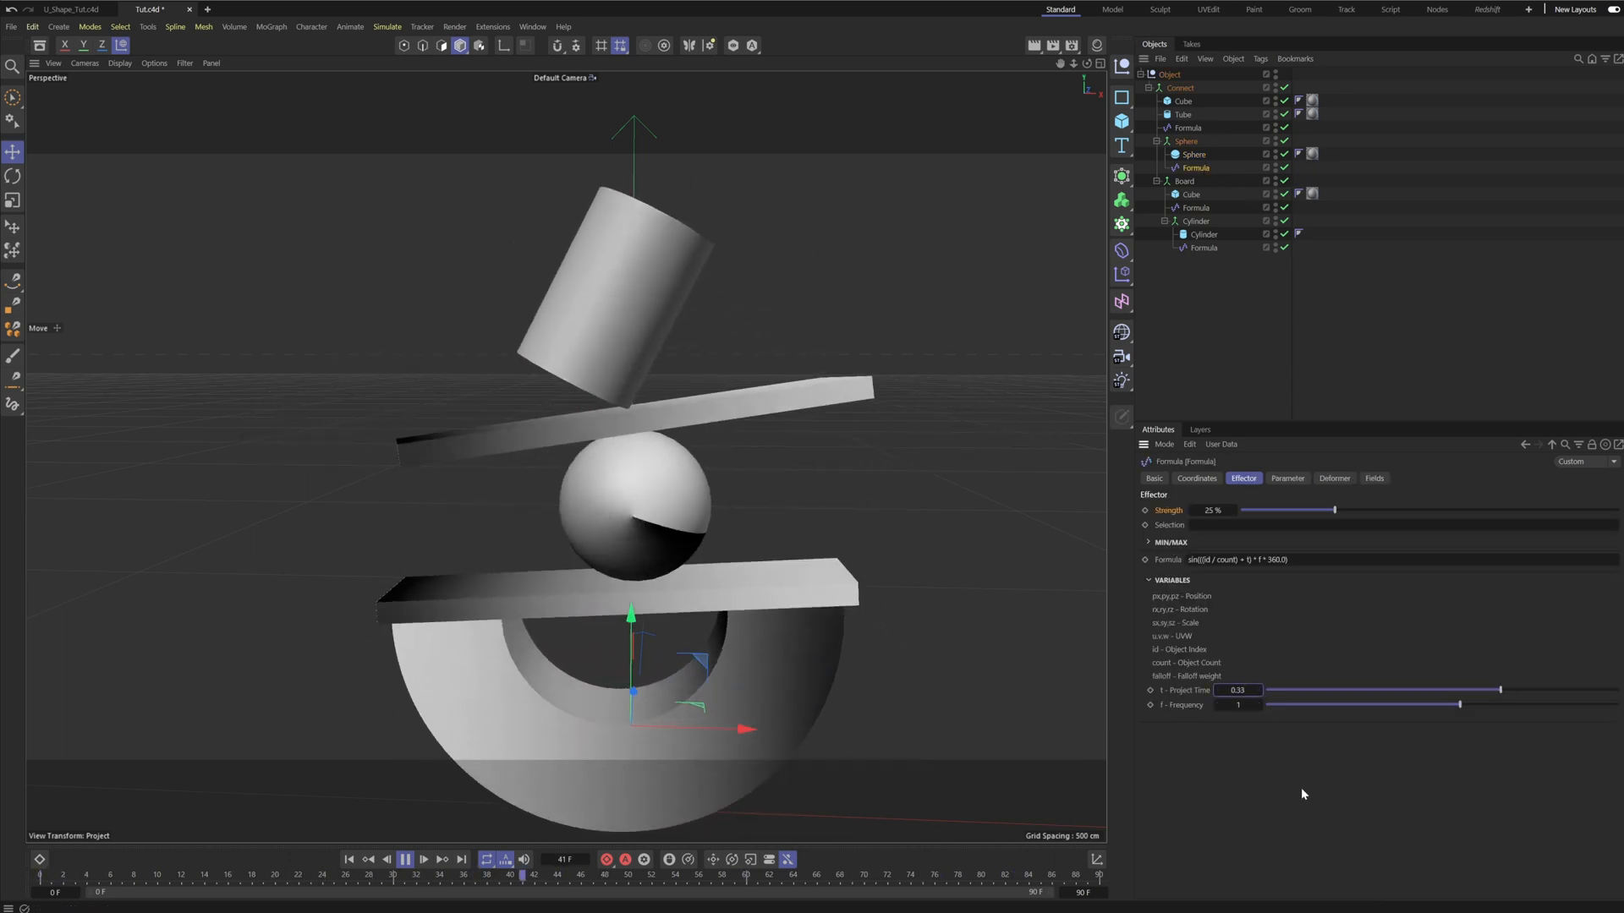
{"action": "key", "text": "Return"}
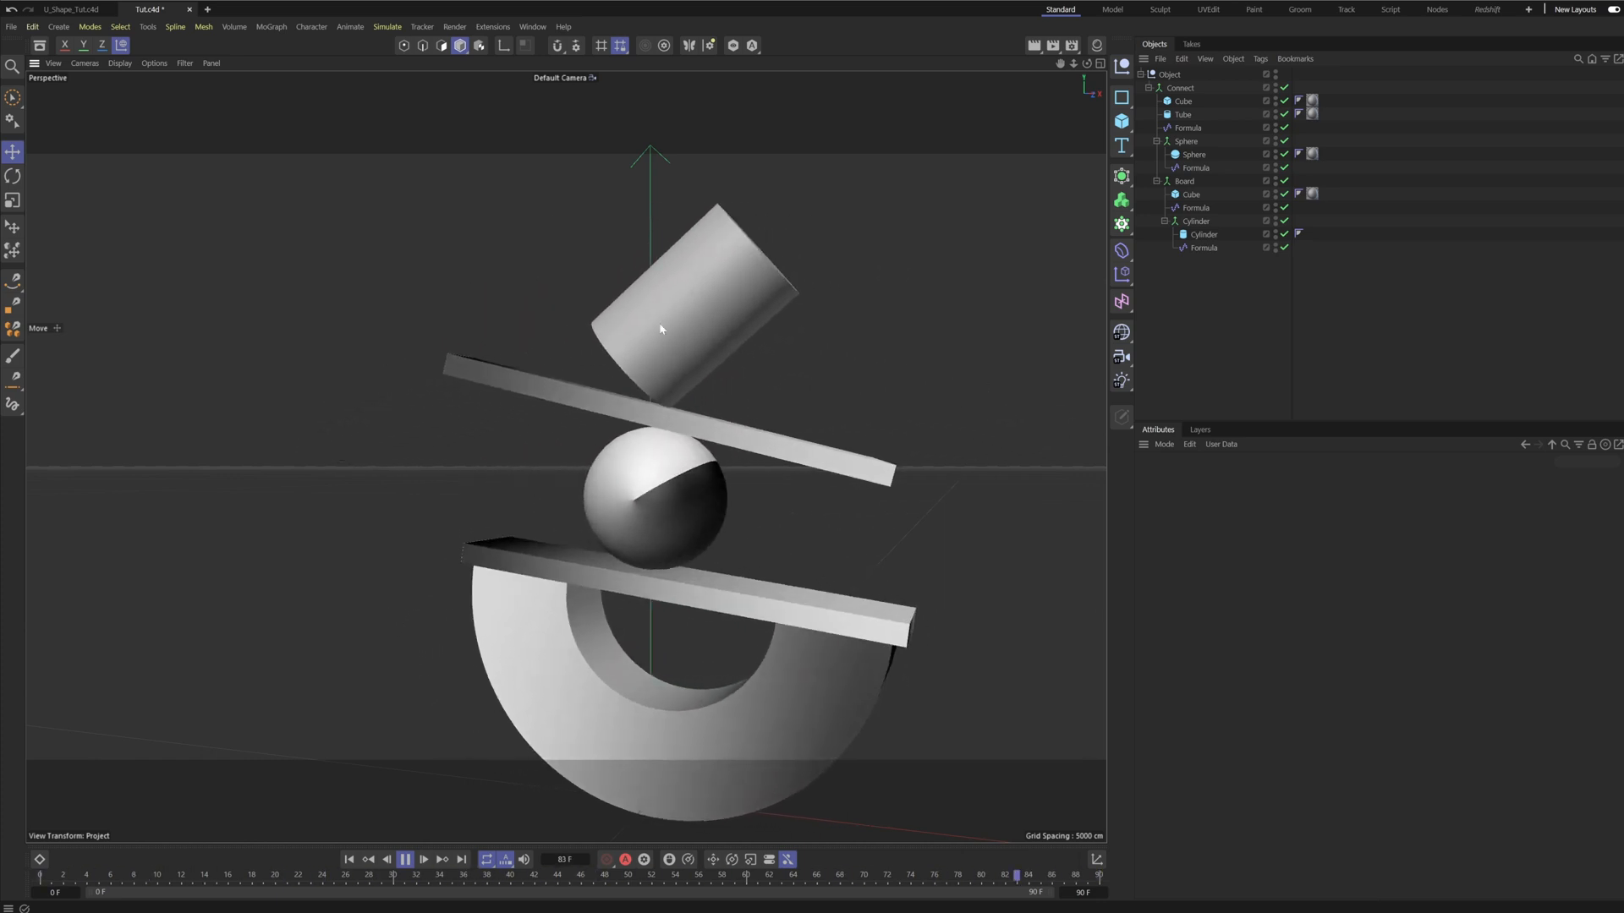
{"action": "left_click", "coordinate": [1203, 248]}
{"action": "type", "text": "0.33"}
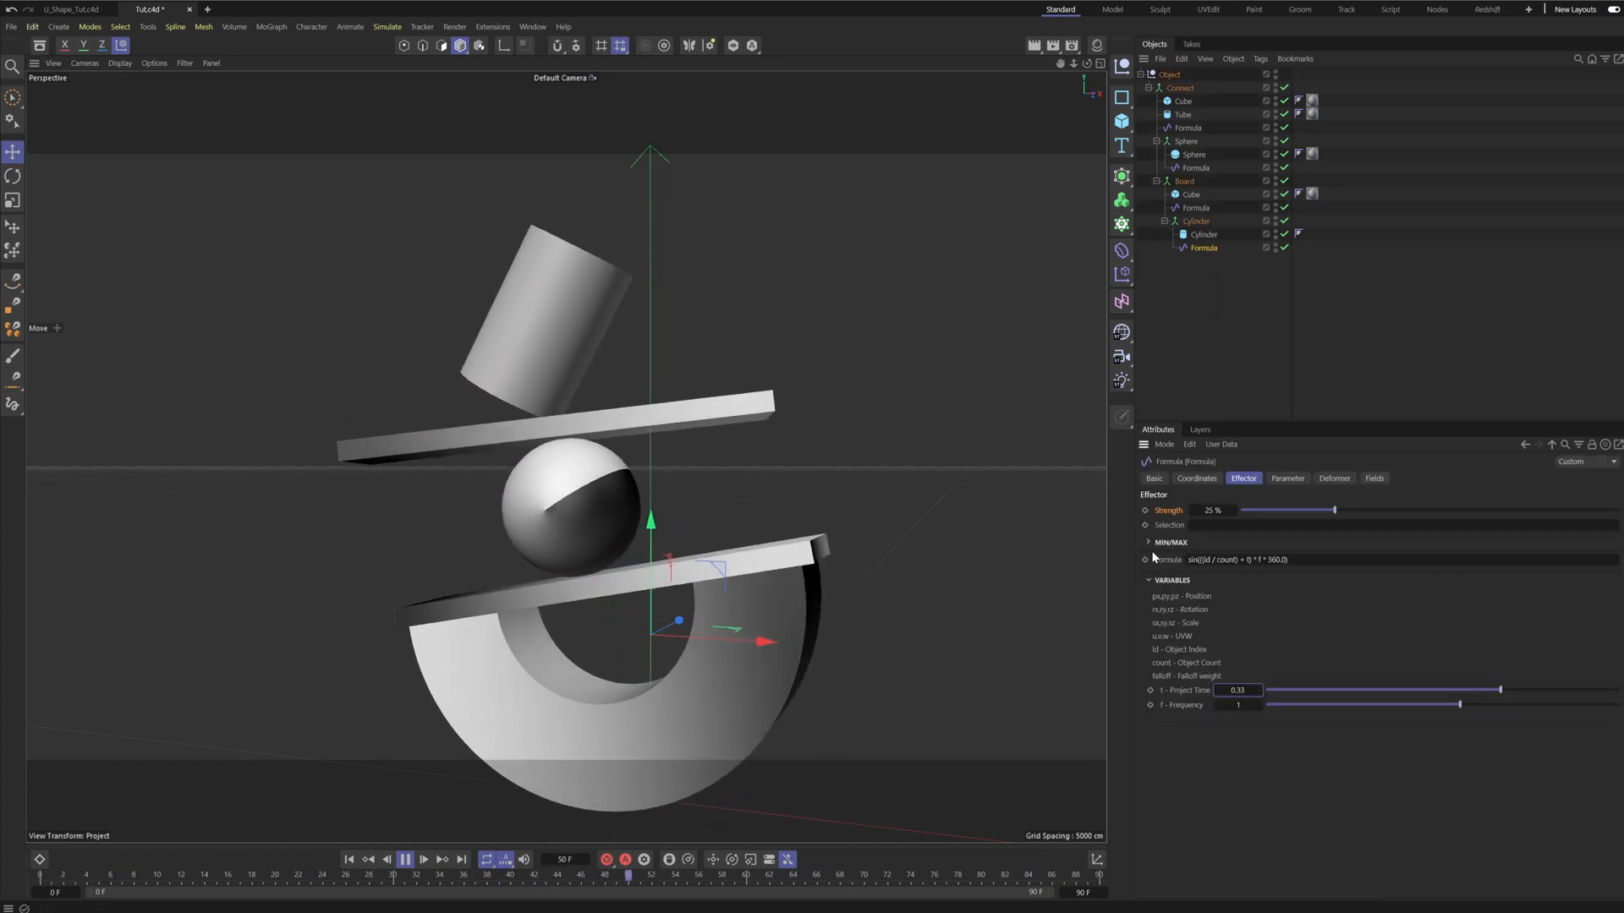
Extend the project's end time to frame 200.
{"action": "left_click_drag", "start_coordinate": [510, 414], "coordinate": [584, 434], "text": "alt"}
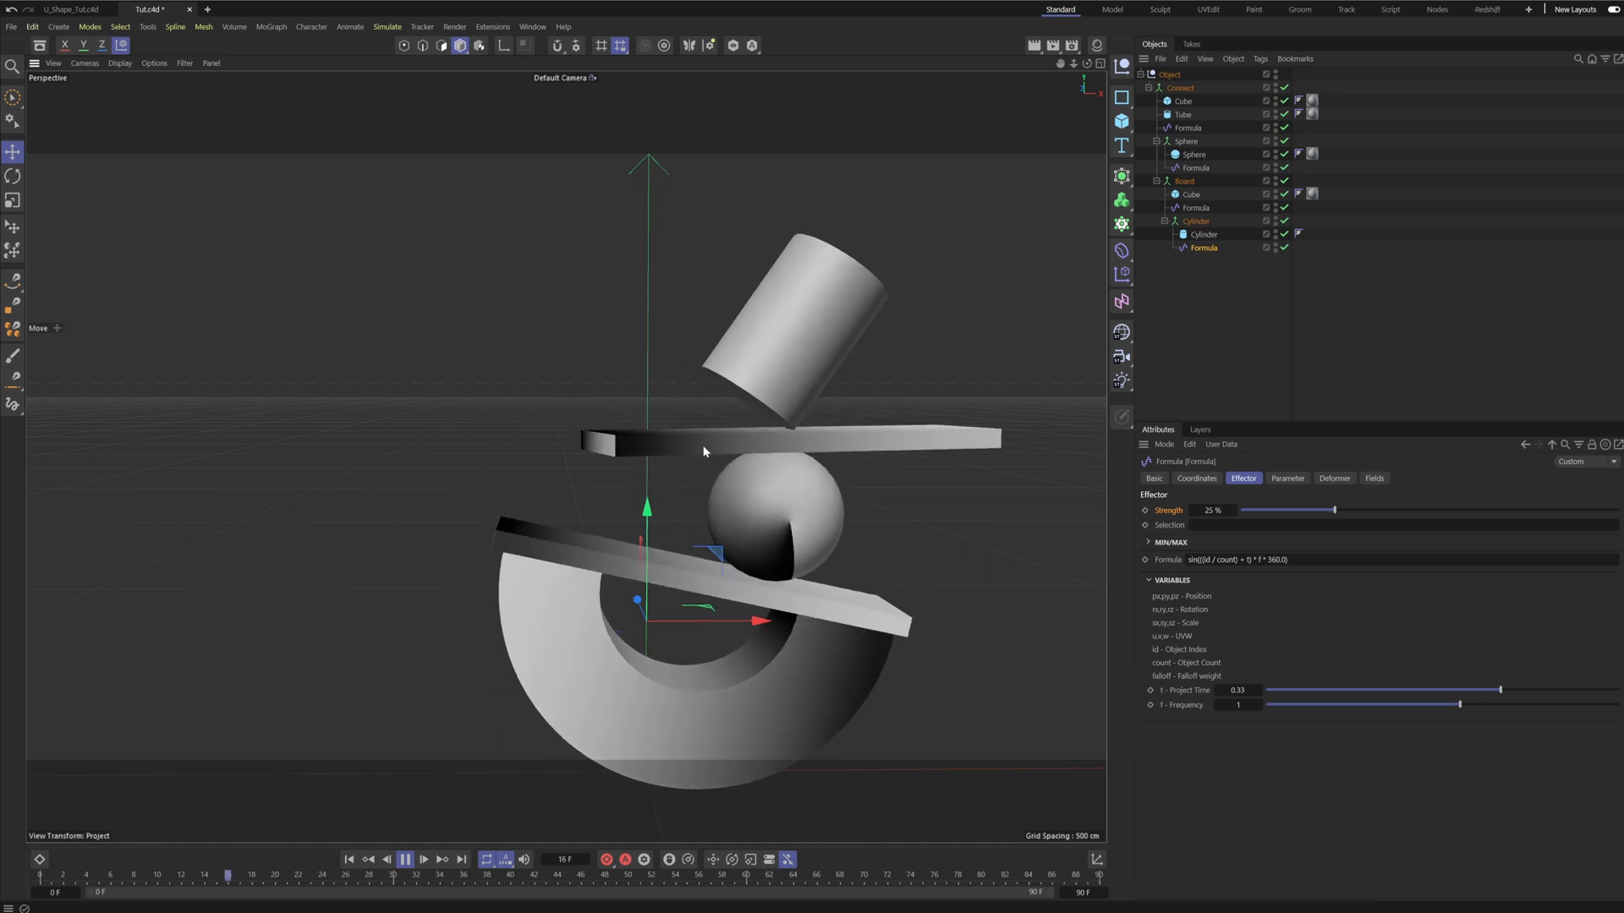
{"action": "middle_click_drag", "start_coordinate": [768, 337], "coordinate": [781, 392], "text": "alt"}
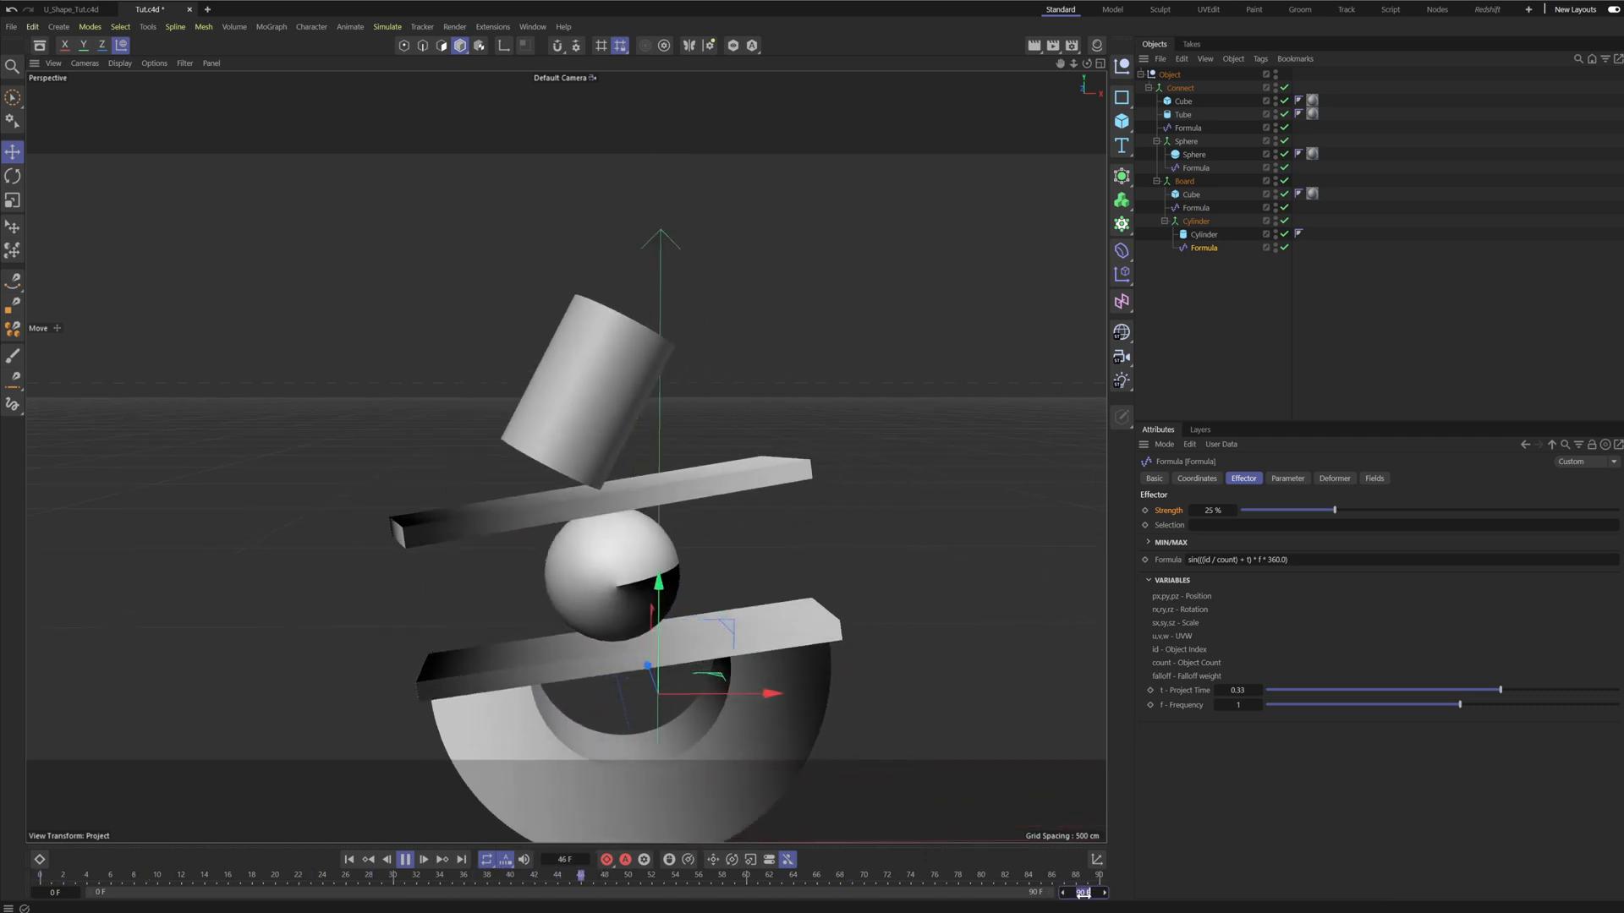
{"action": "type", "text": "200"}
{"action": "key", "text": "Return"}
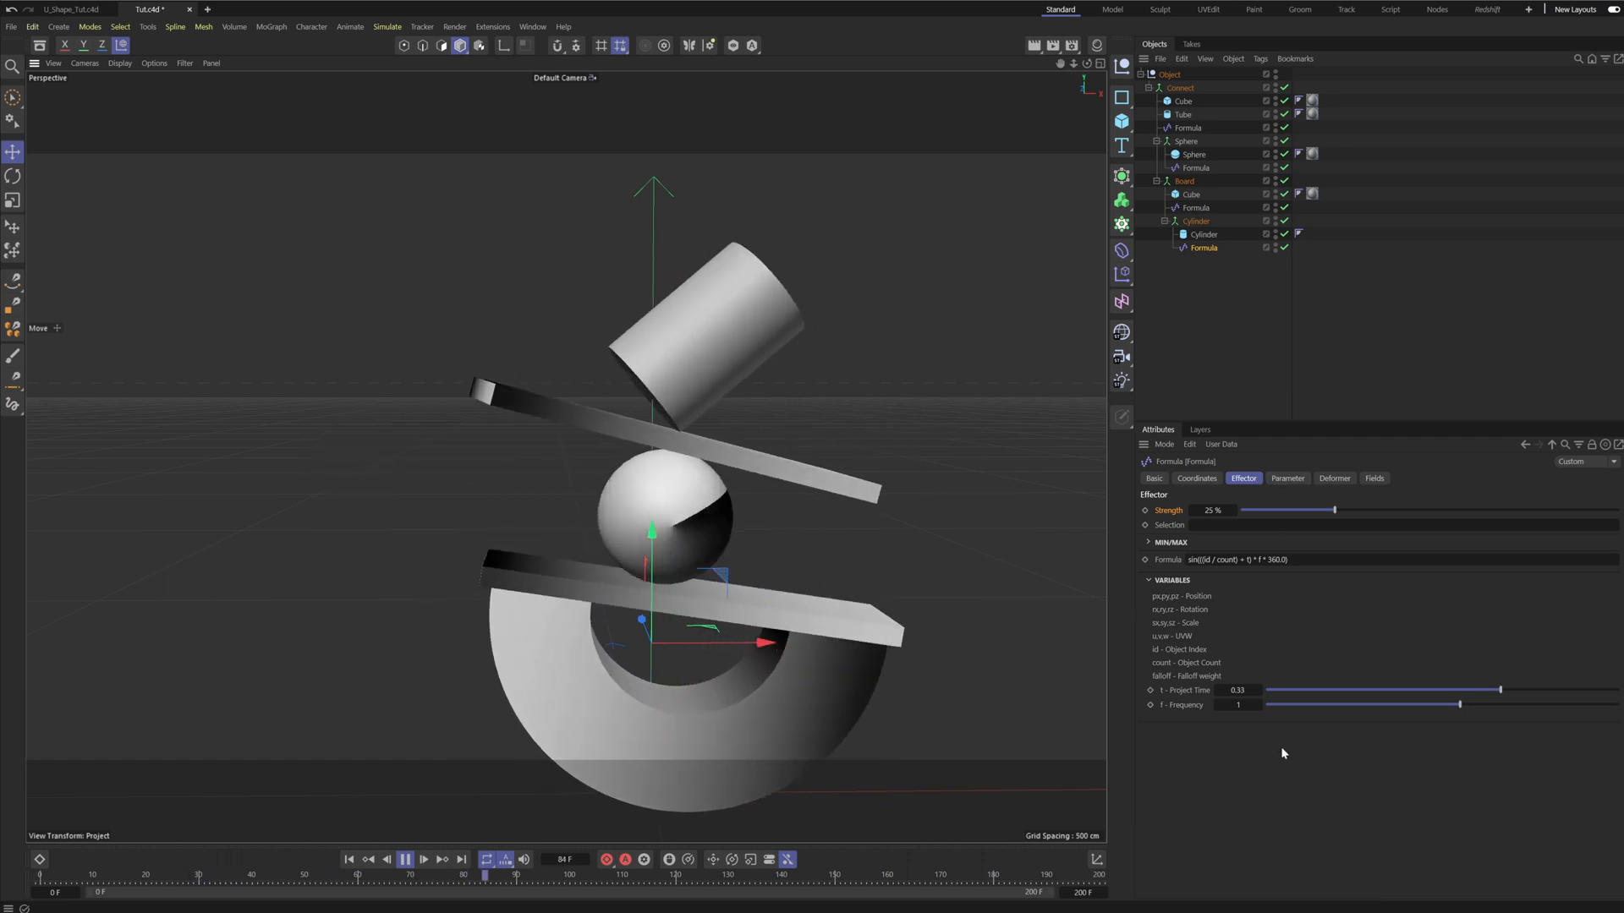
Set R.H to -59° and P.X to -25 cm in the cylinder's Formula effector, checking the motion in playback.
{"action": "left_click", "coordinate": [1287, 479]}
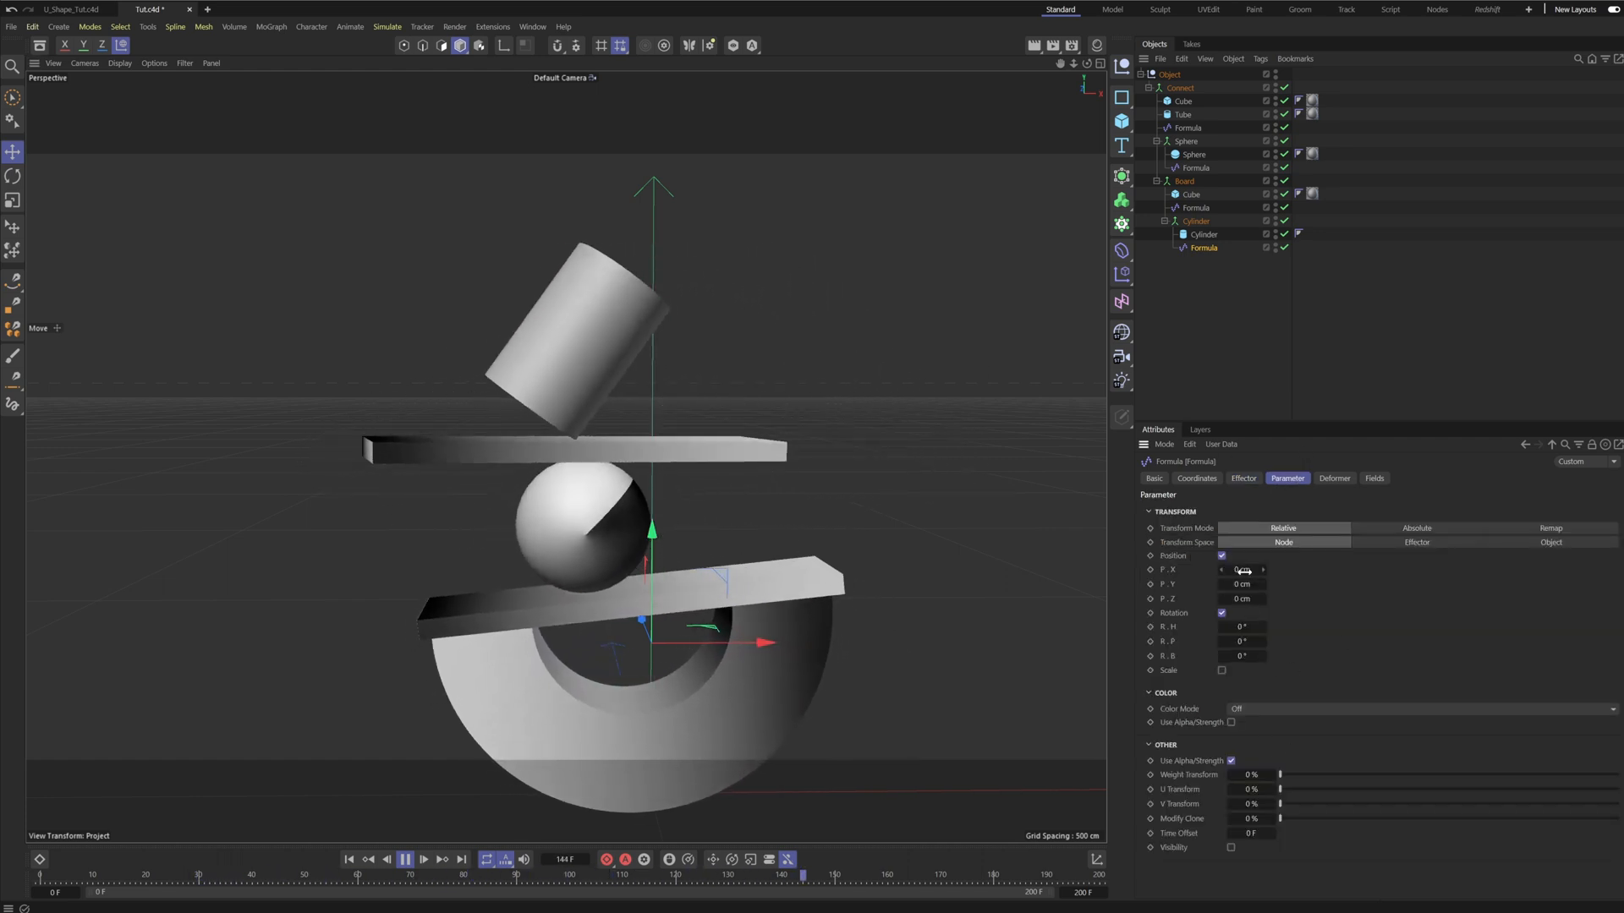
{"action": "left_click_drag", "start_coordinate": [1244, 628], "coordinate": [1201, 628]}
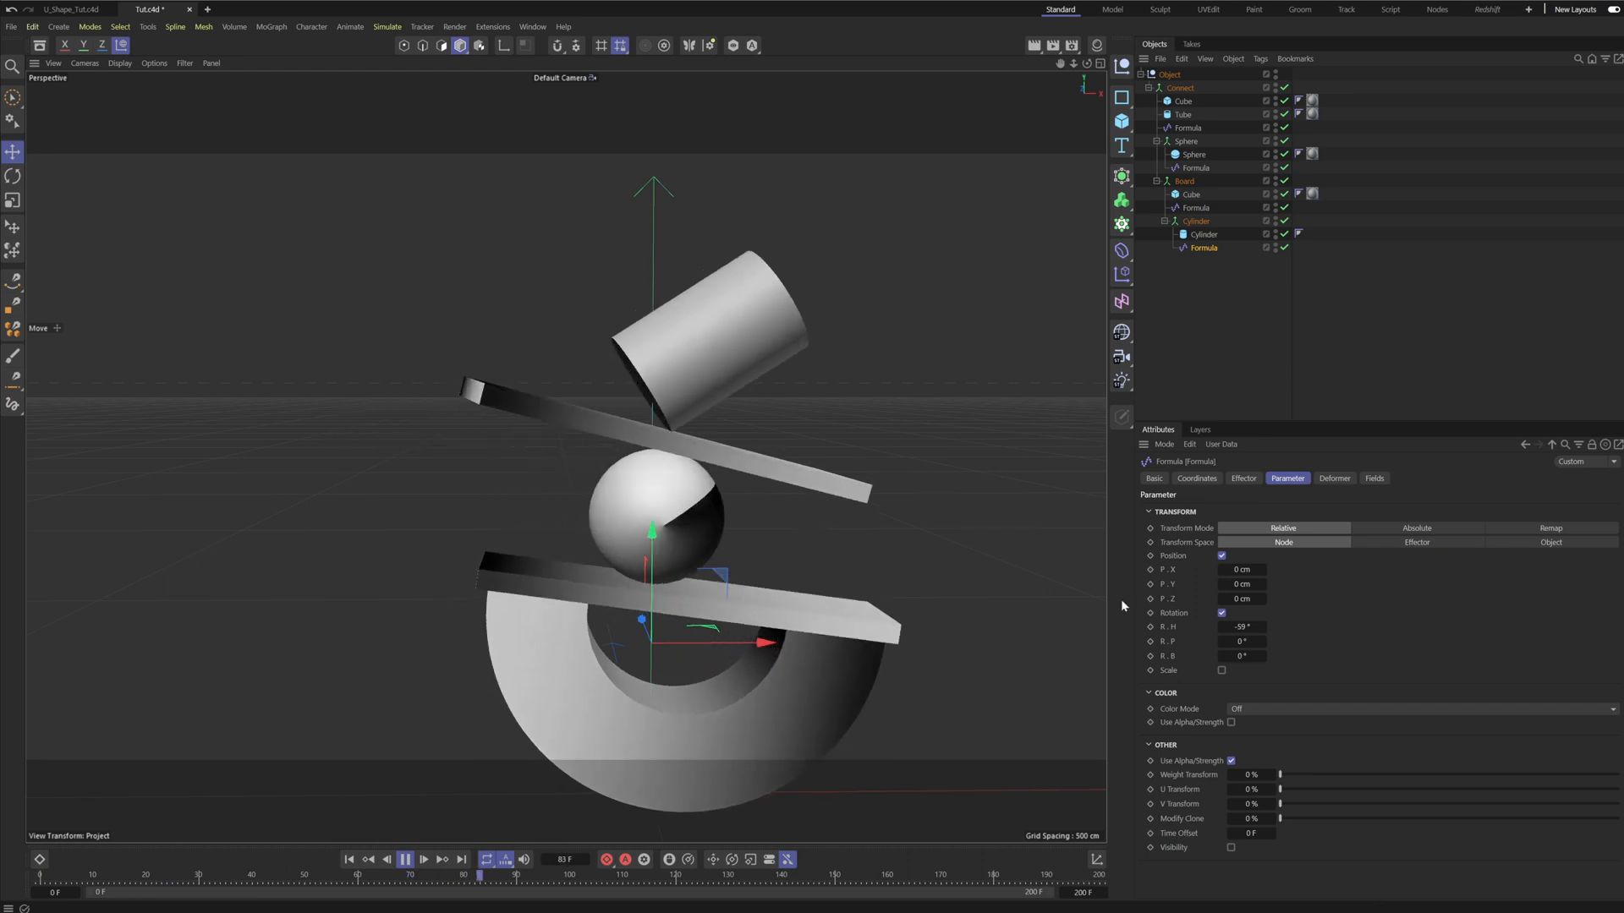
{"action": "left_click", "coordinate": [347, 860]}
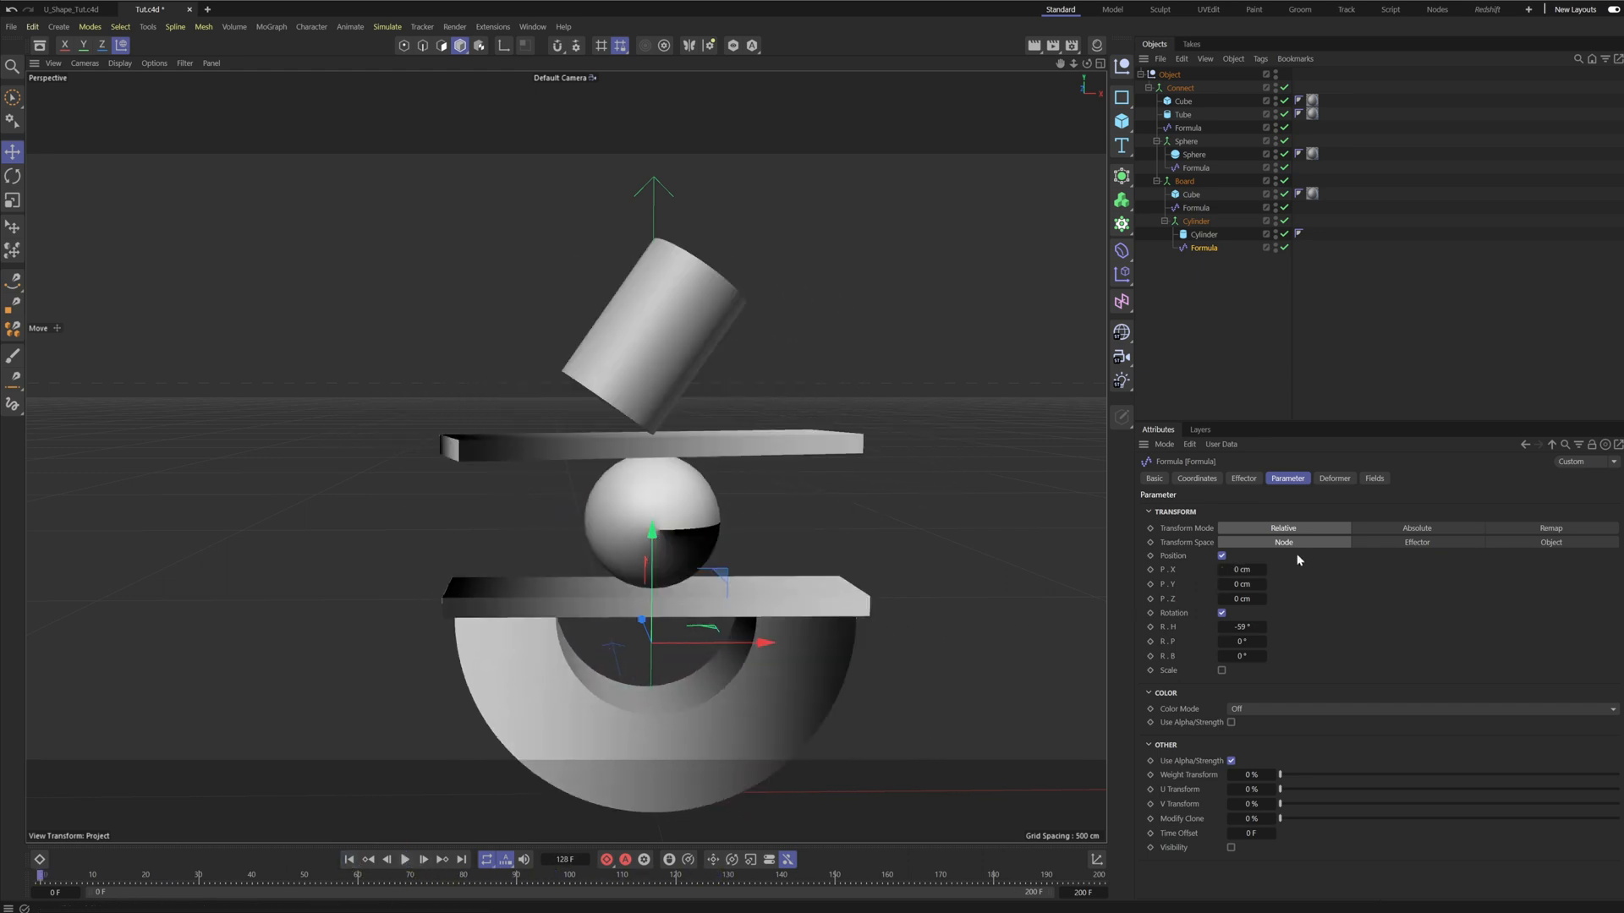
{"action": "left_click", "coordinate": [405, 859]}
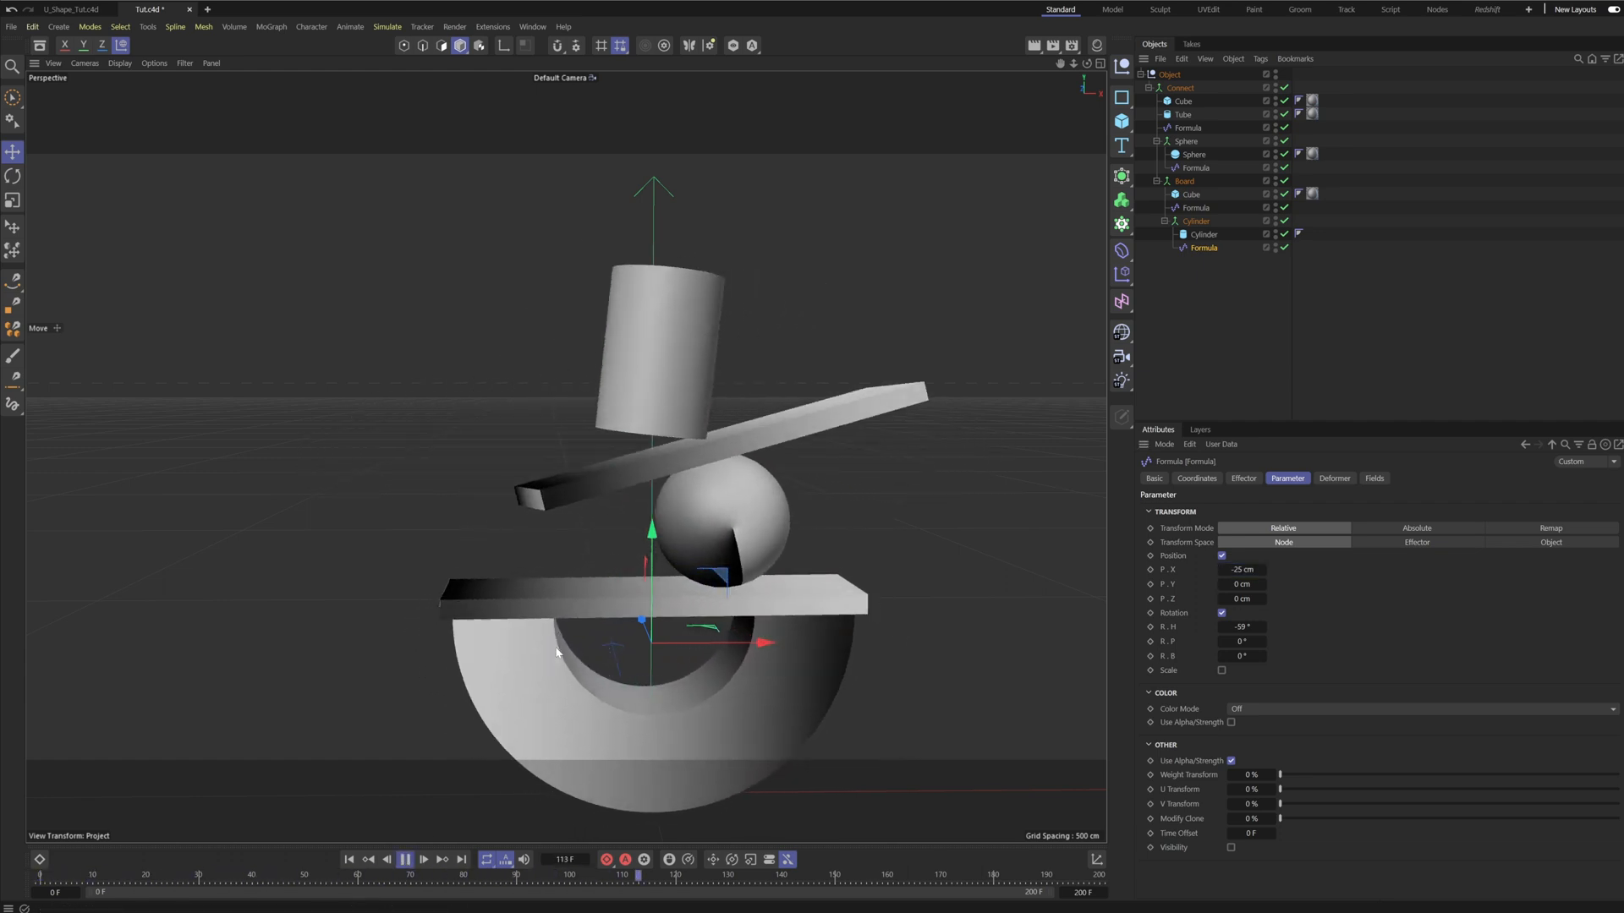
{"action": "left_click", "coordinate": [406, 863]}
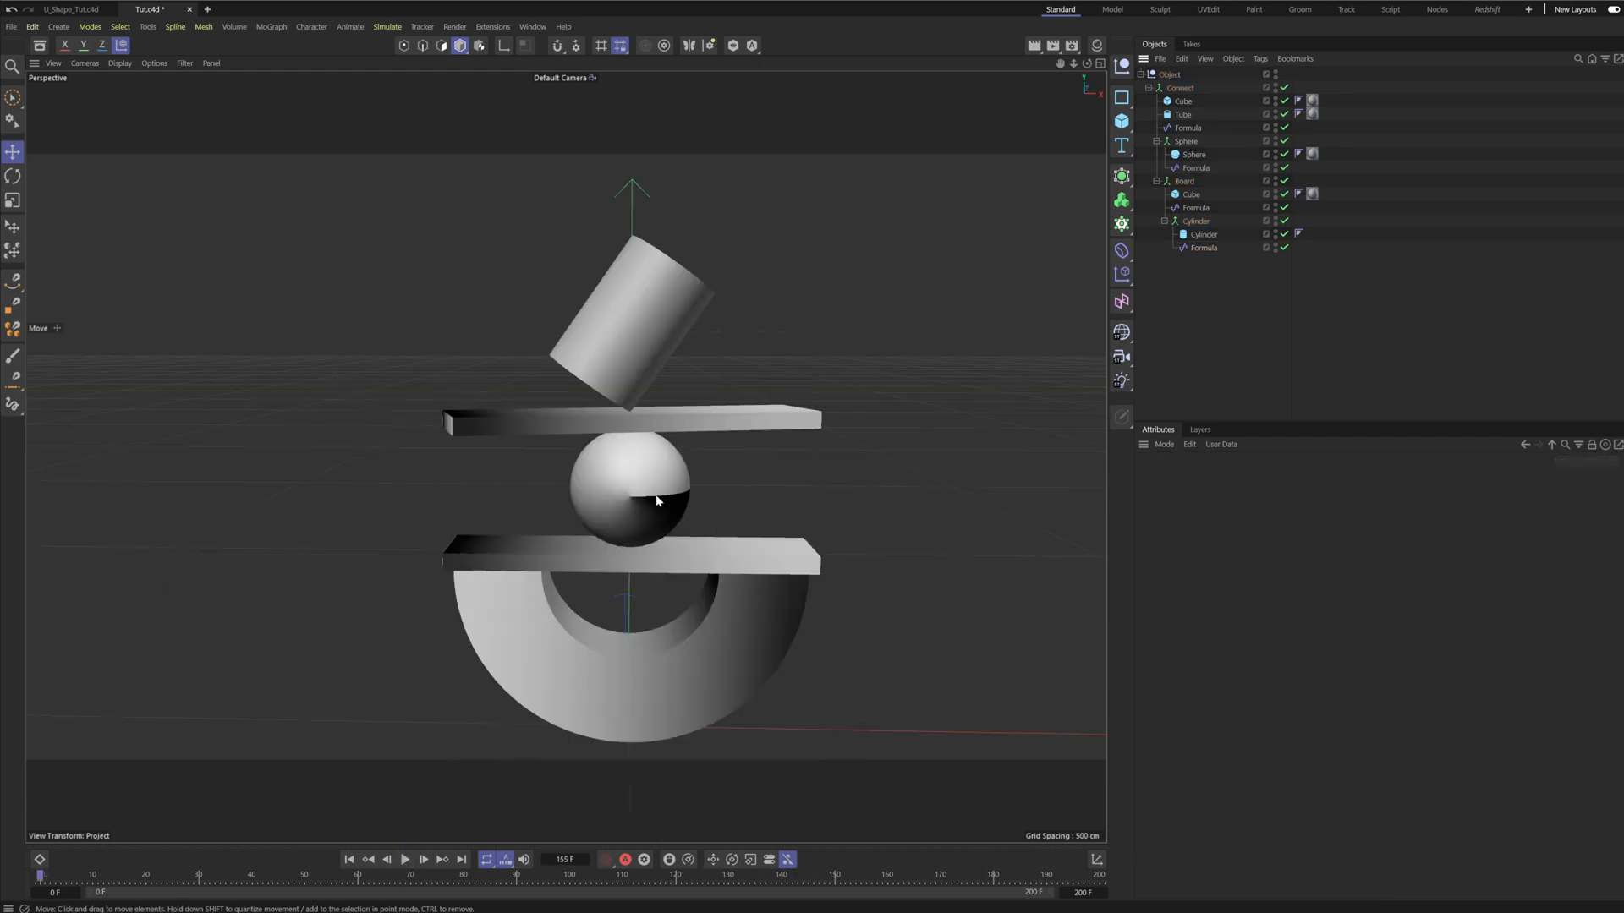
Keyframe the Strength of all four Formula effectors at frame 60.
{"action": "left_click_drag", "start_coordinate": [657, 497], "coordinate": [671, 490], "text": "alt"}
{"action": "mouse_move", "coordinate": [665, 577]}
{"action": "middle_mouse_down", "text": "alt"}
{"action": "mouse_move", "coordinate": [652, 549]}
{"action": "mouse_move", "coordinate": [646, 582]}
{"action": "middle_mouse_up", "text": "alt"}
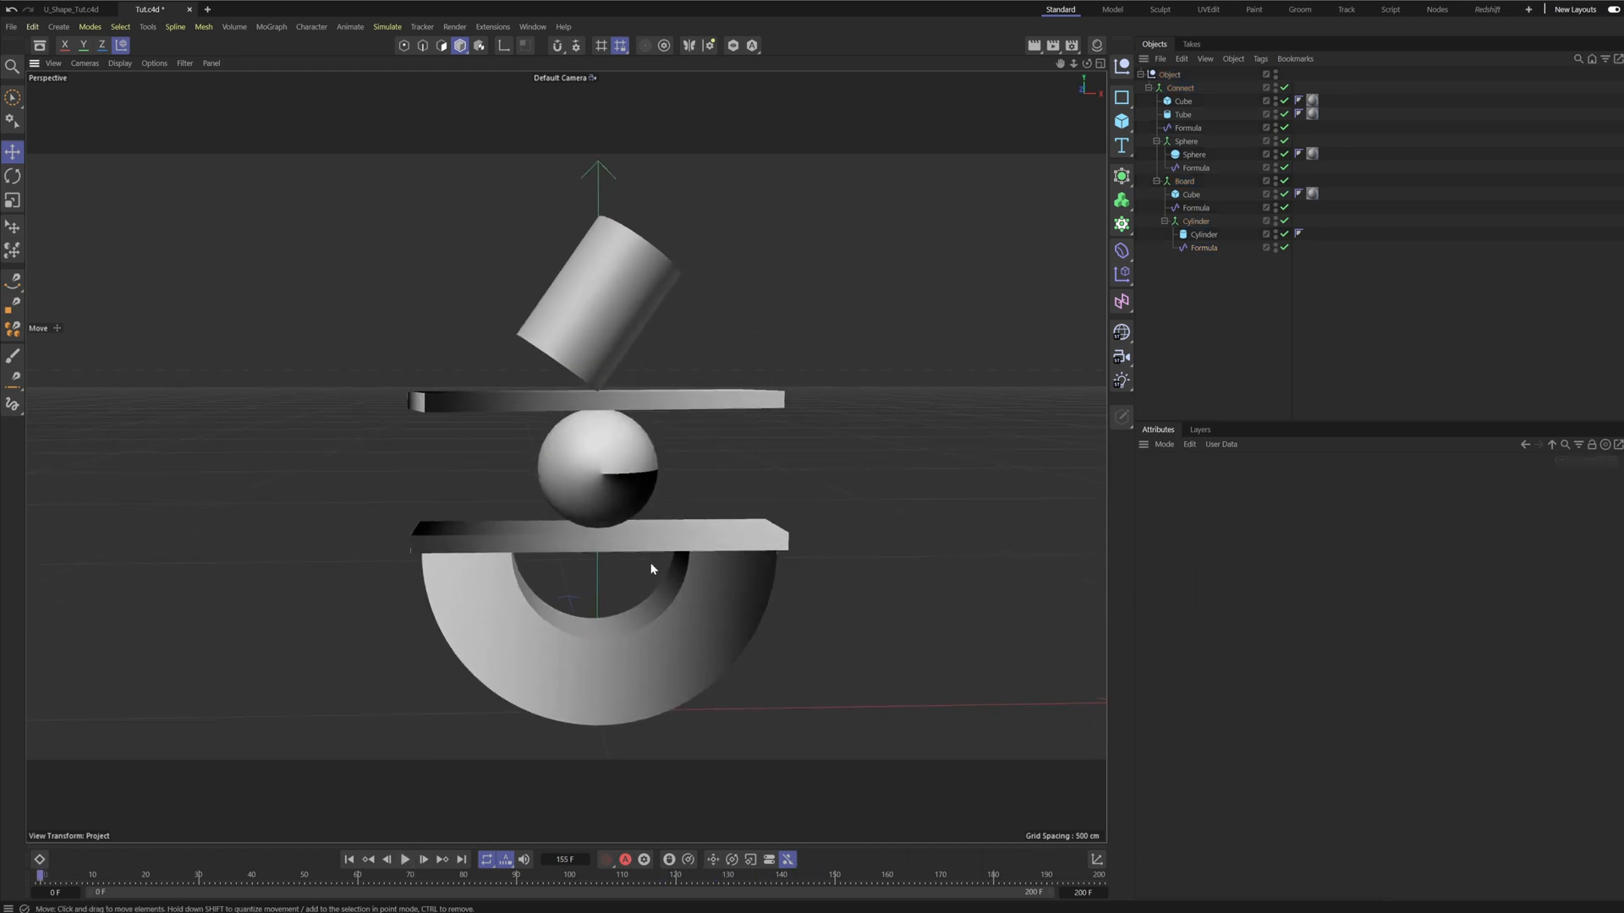
{"action": "left_click_drag", "start_coordinate": [651, 493], "coordinate": [1229, 348], "text": "alt"}
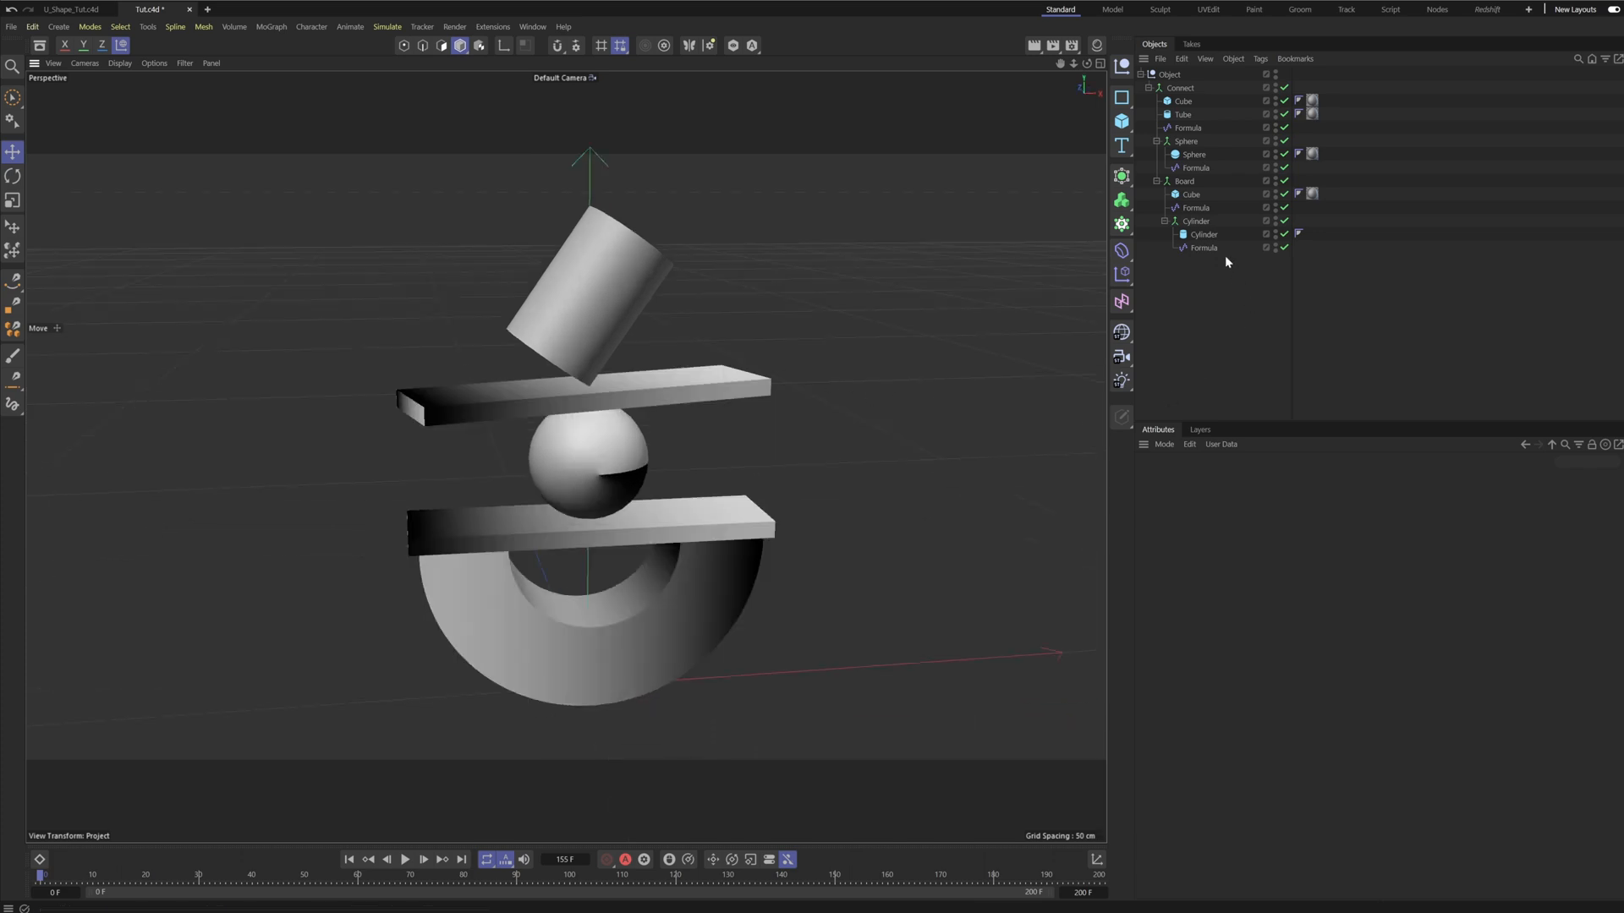
{"action": "left_click", "coordinate": [1200, 248]}
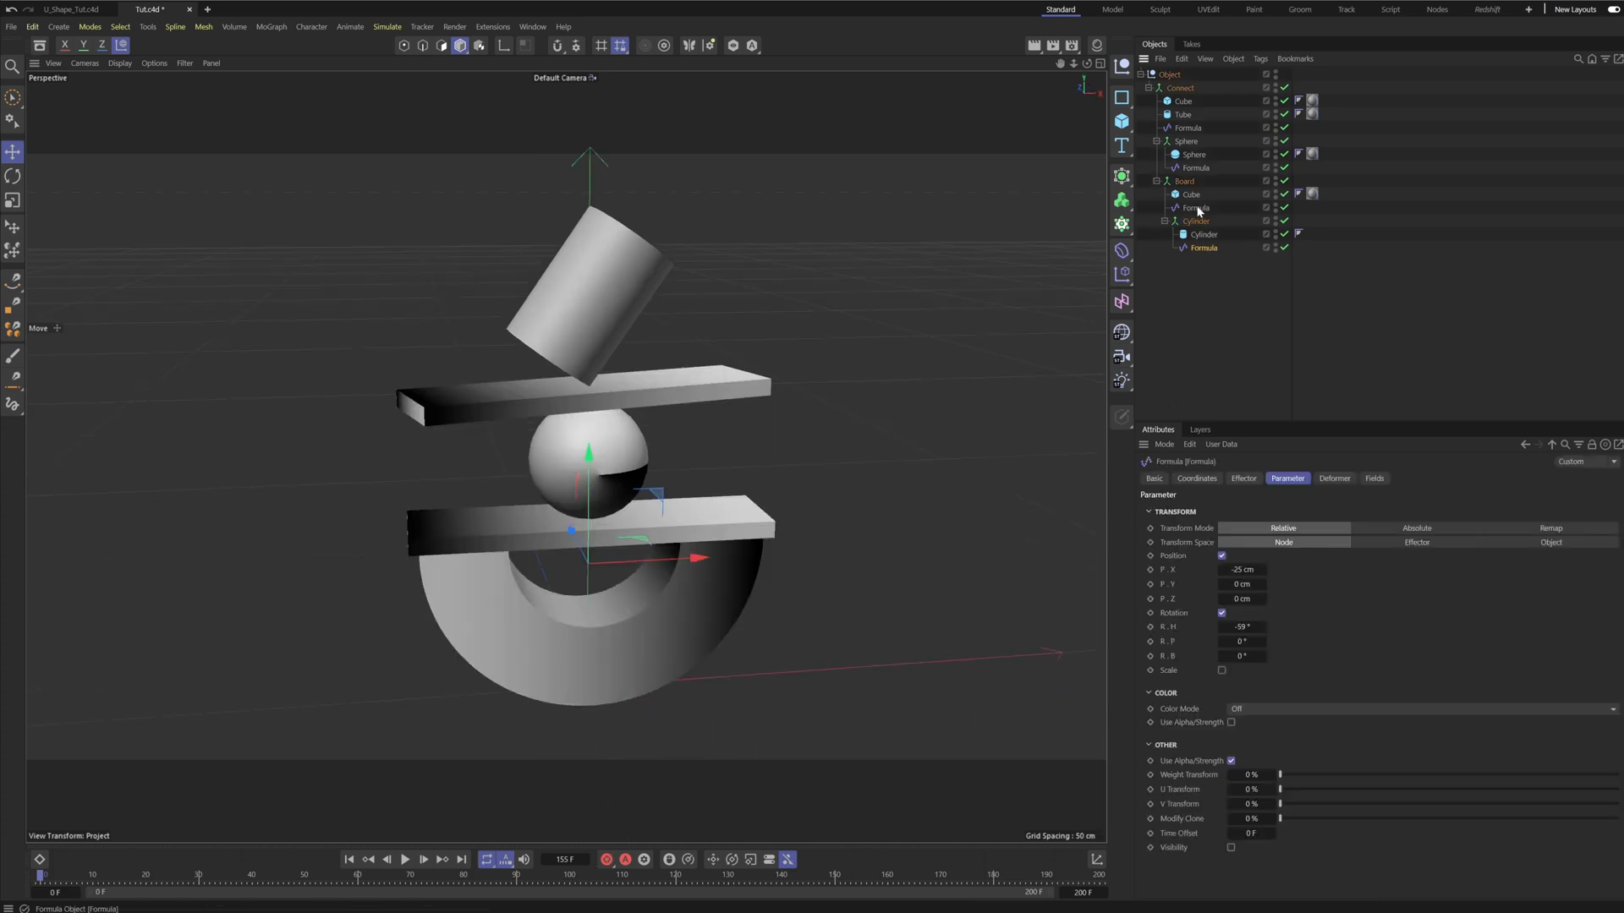
{"action": "left_click", "coordinate": [1193, 168], "text": "ctrl"}
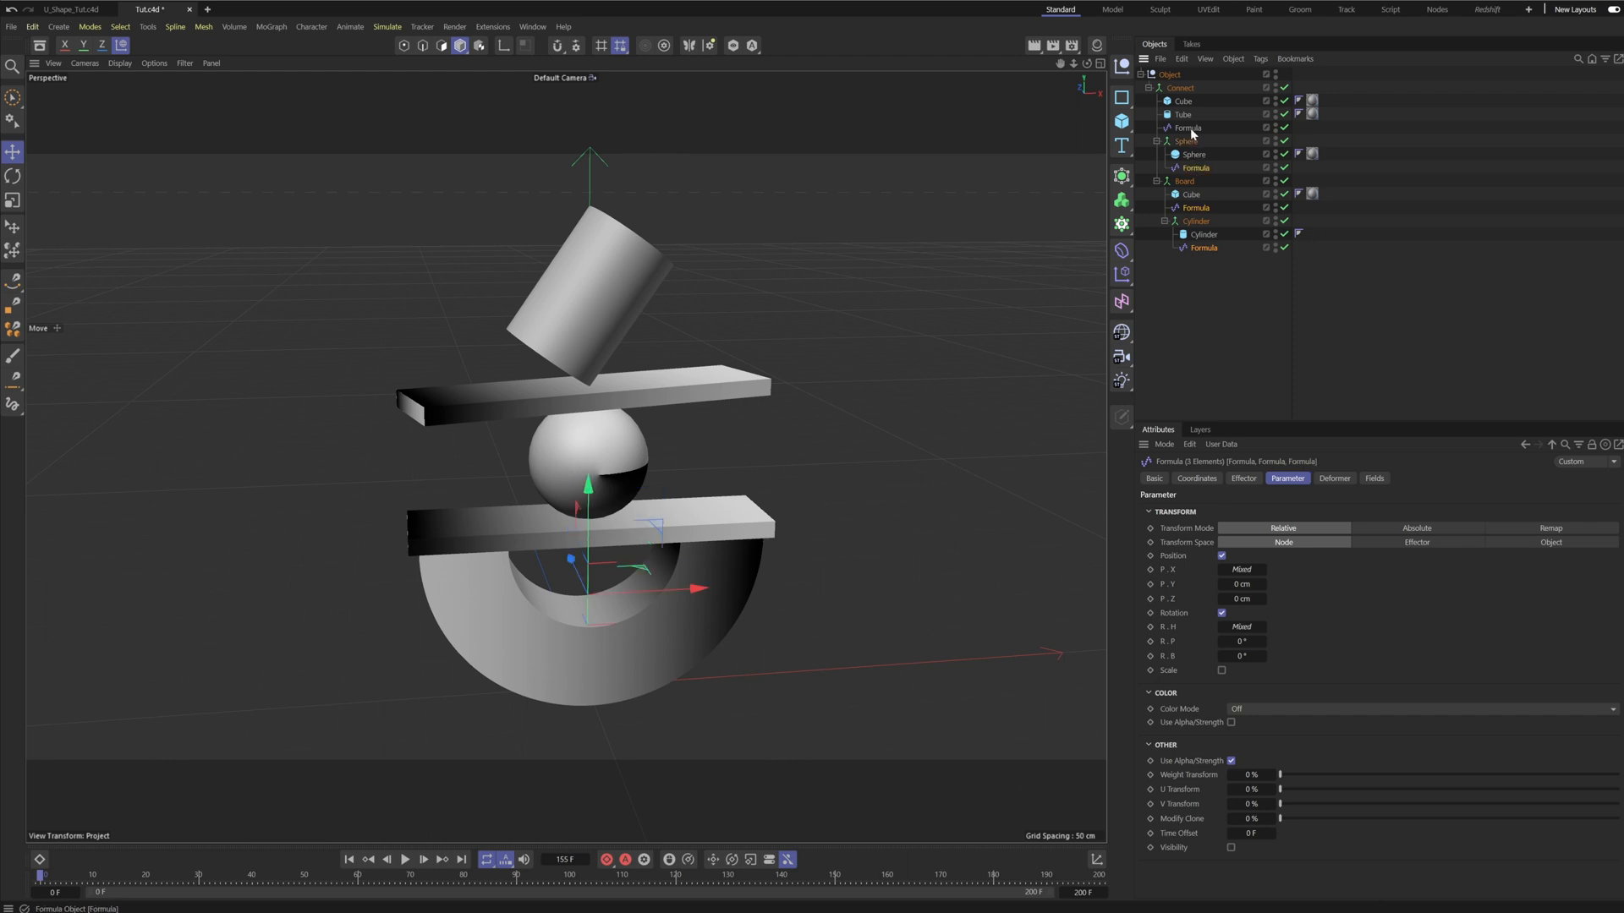
{"action": "left_click", "coordinate": [1191, 131], "text": "ctrl"}
{"action": "left_click", "coordinate": [1248, 480]}
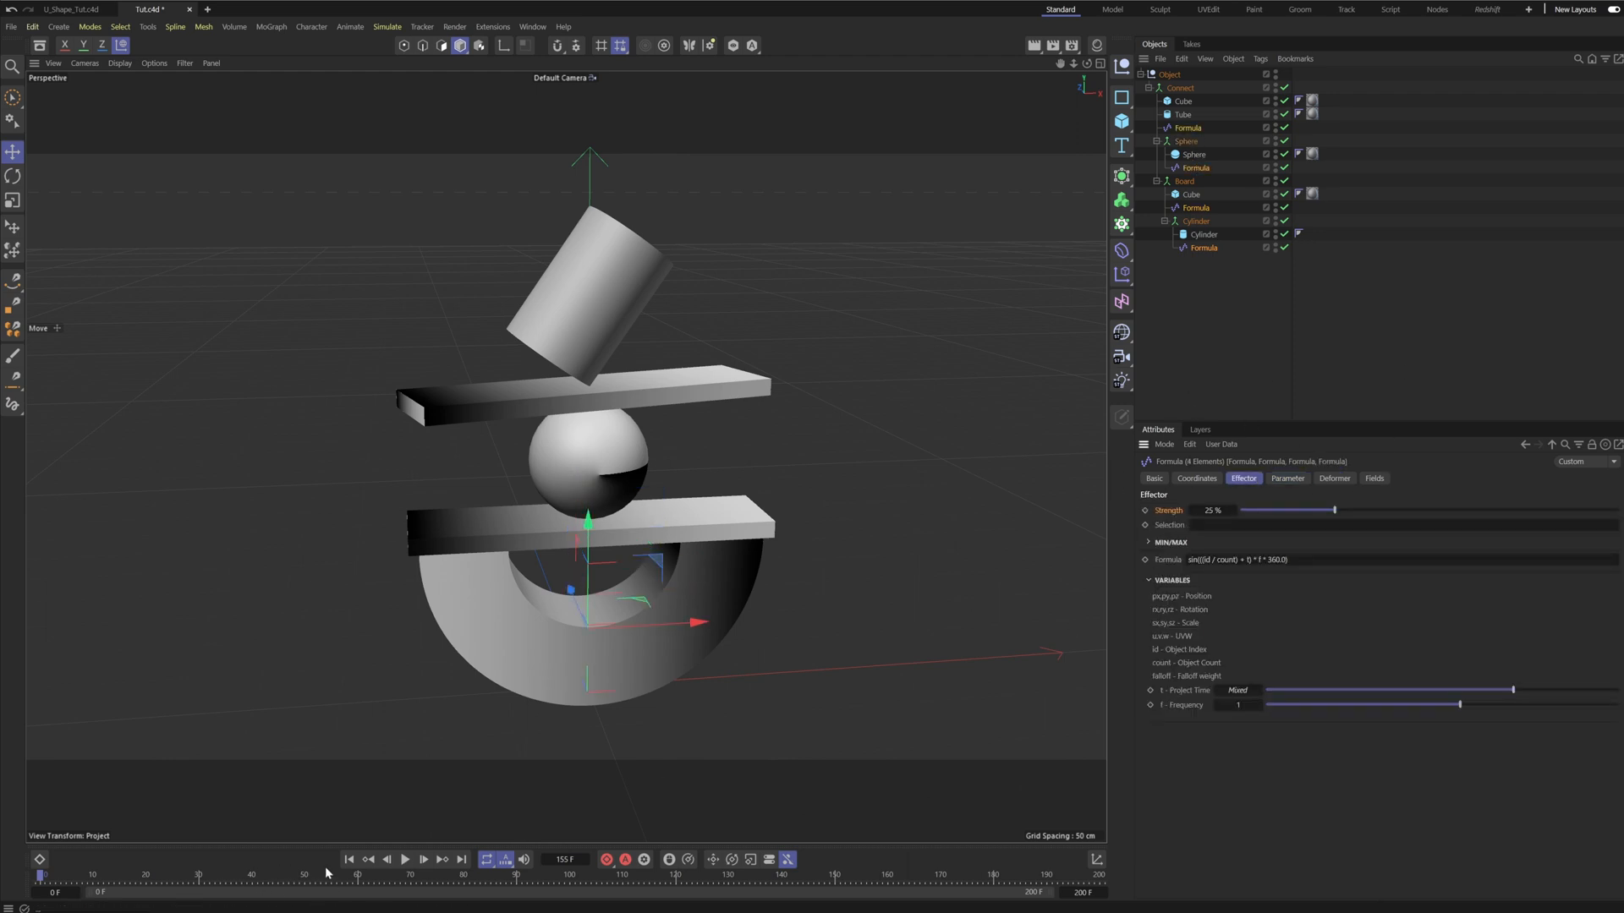
{"action": "left_click", "coordinate": [354, 879]}
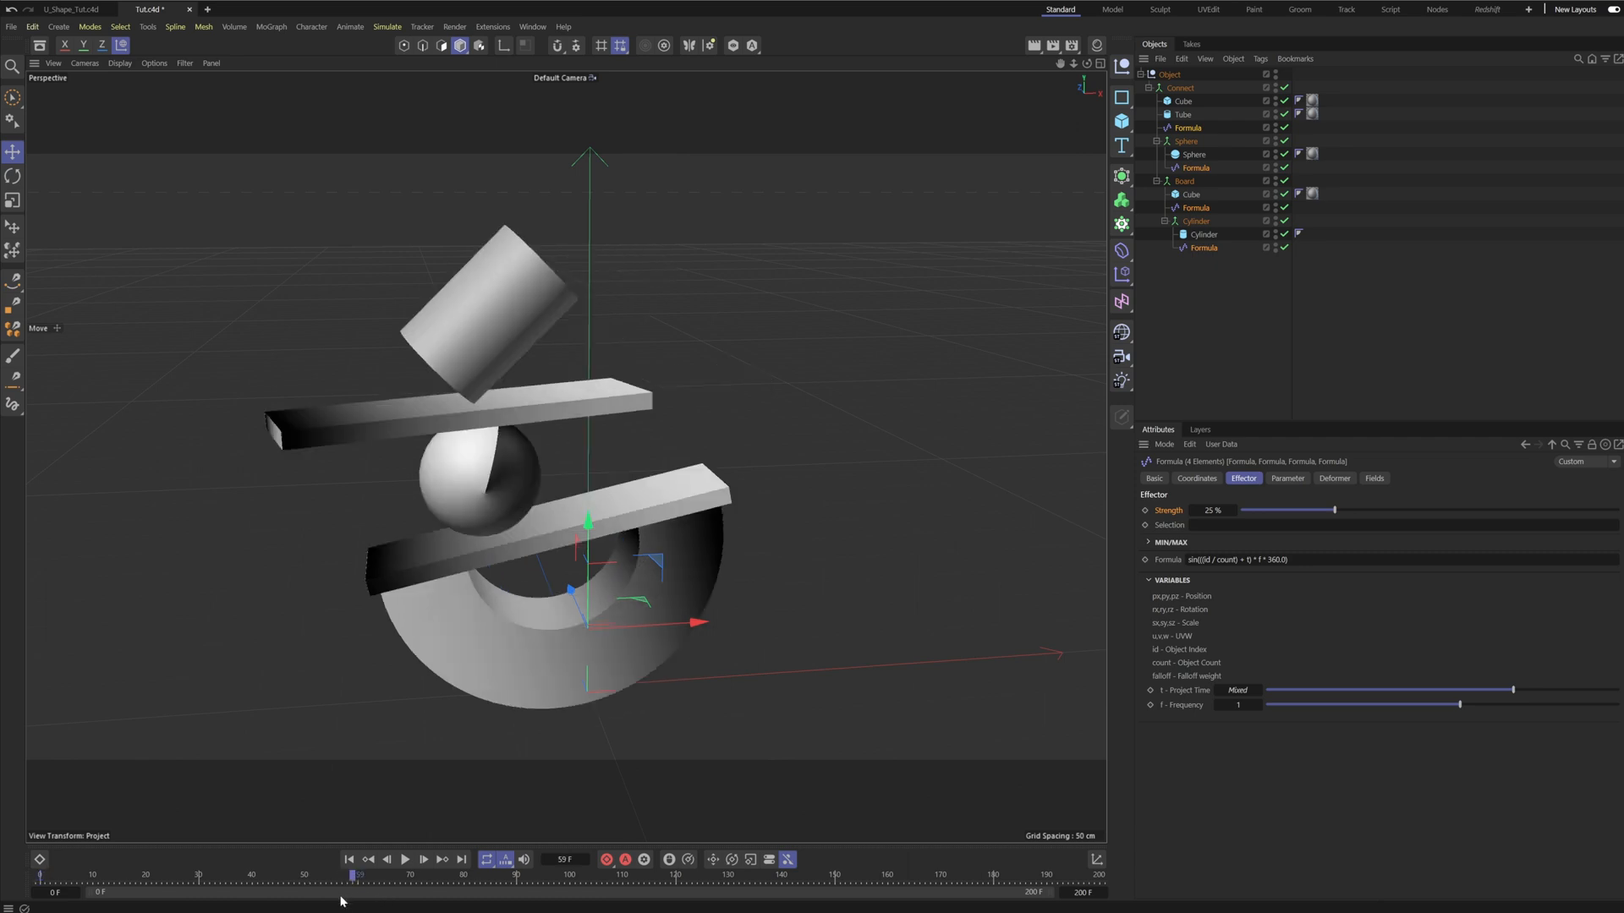
{"action": "left_click_drag", "start_coordinate": [354, 877], "coordinate": [358, 876]}
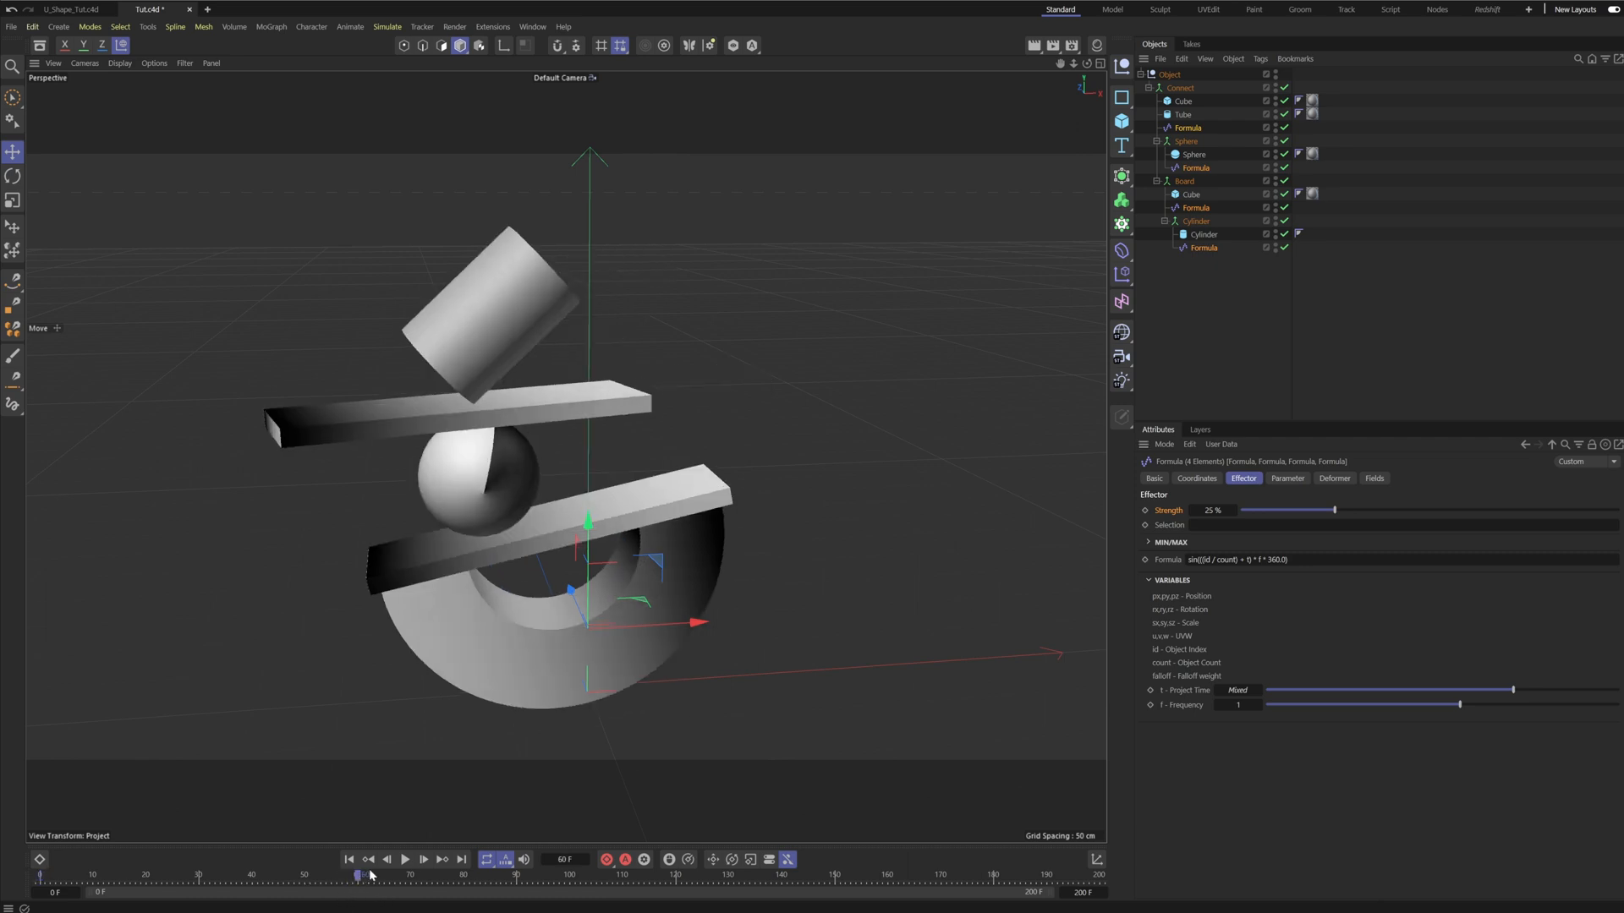
{"action": "left_click", "coordinate": [1145, 511]}
Set the four Formula effectors' Strength to 0% at frame 80, keyframe it, and play back the animation.
{"action": "left_click", "coordinate": [464, 881]}
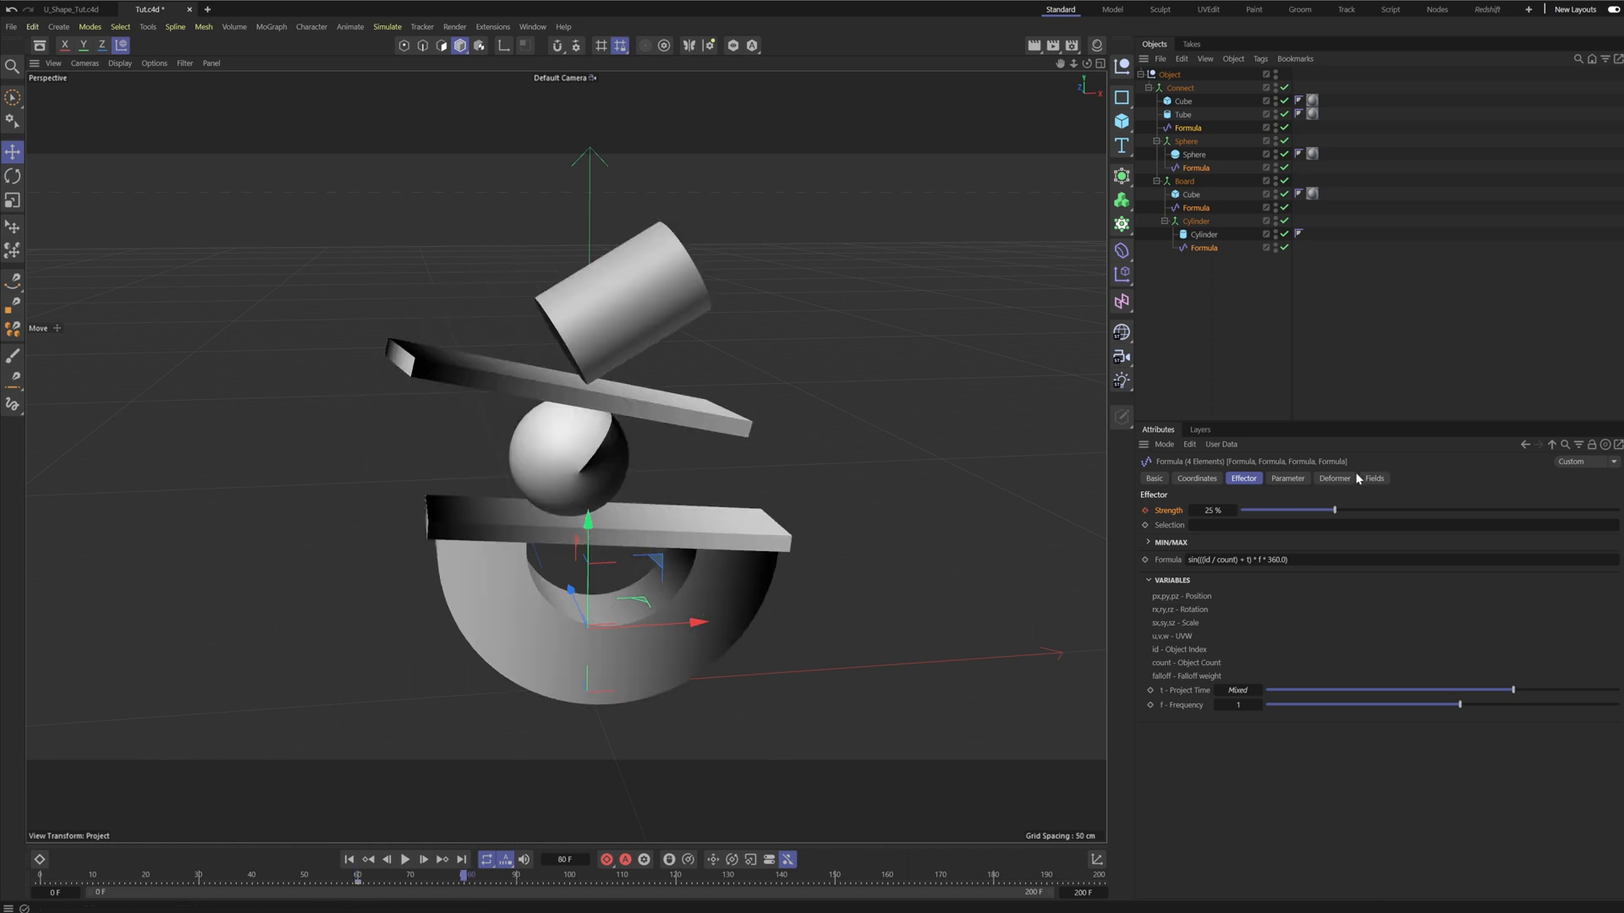
{"action": "left_click_drag", "start_coordinate": [1211, 510], "coordinate": [1208, 510]}
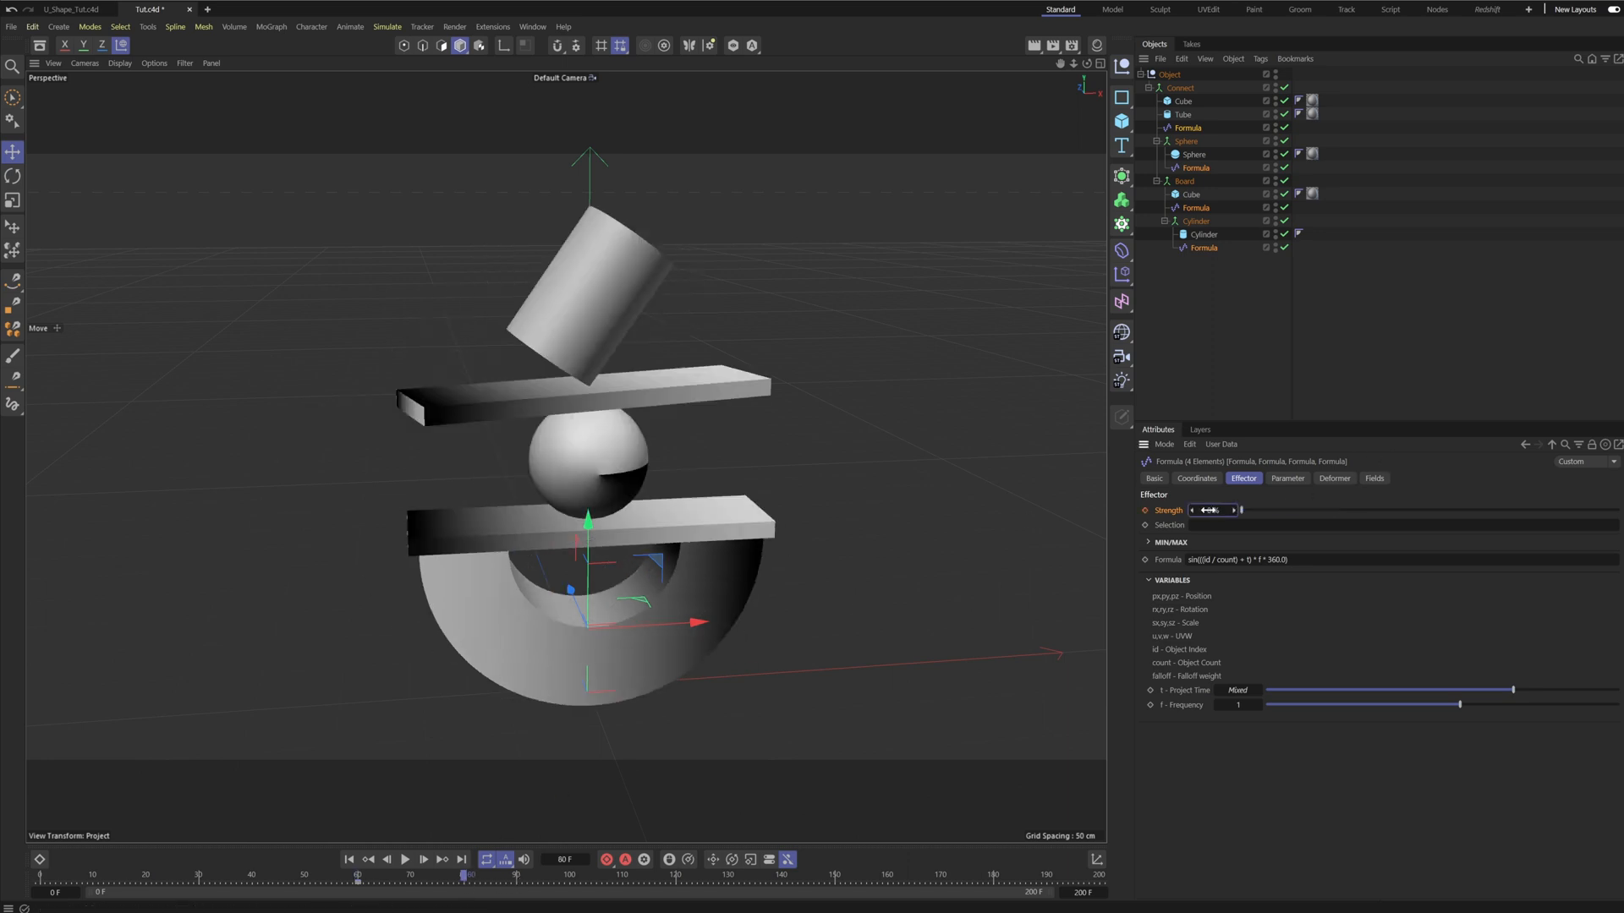
{"action": "left_click", "coordinate": [1145, 511]}
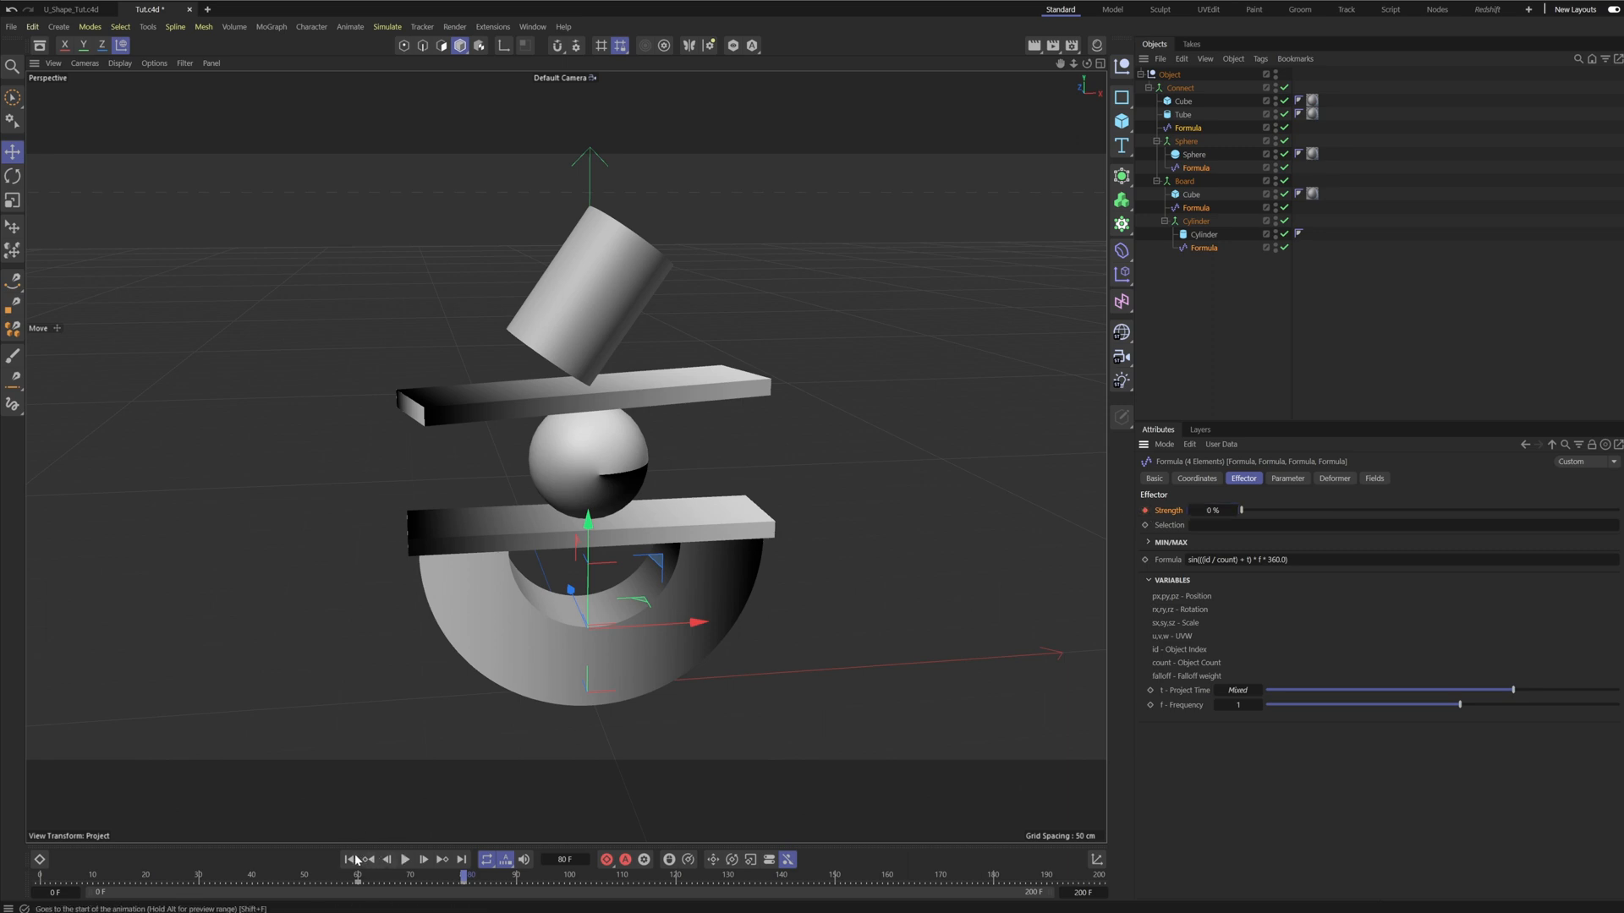
{"action": "left_click", "coordinate": [404, 861]}
{"action": "left_click", "coordinate": [1421, 337]}
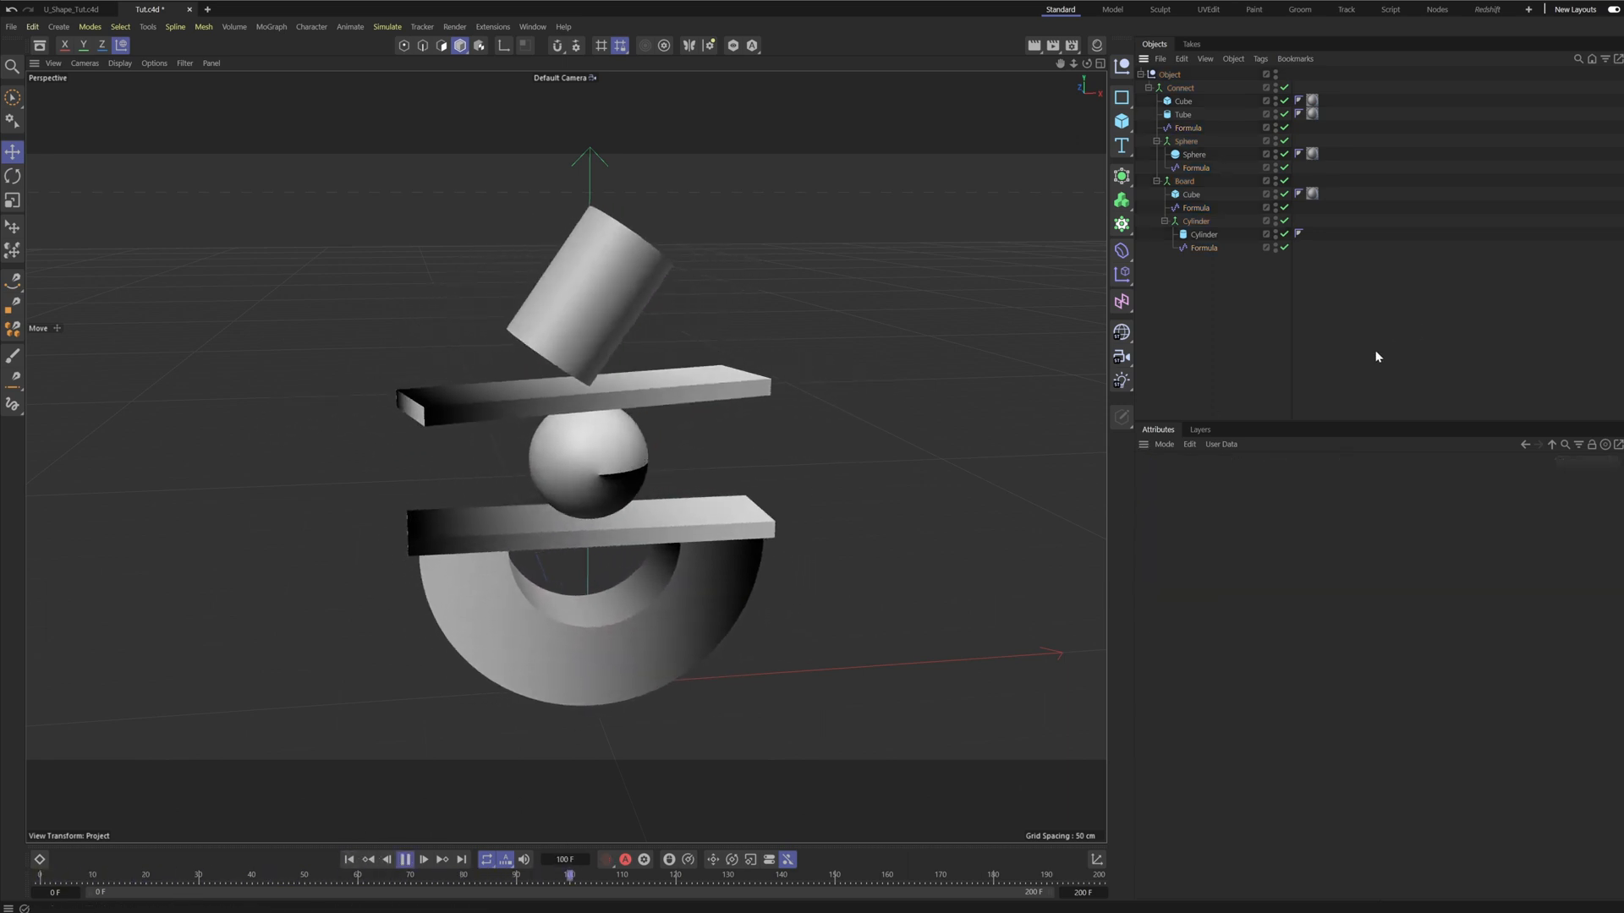
{"action": "left_click", "coordinate": [349, 859]}
Add a Delay effector and set its Deformation to Object.
{"action": "left_click", "coordinate": [1128, 277]}
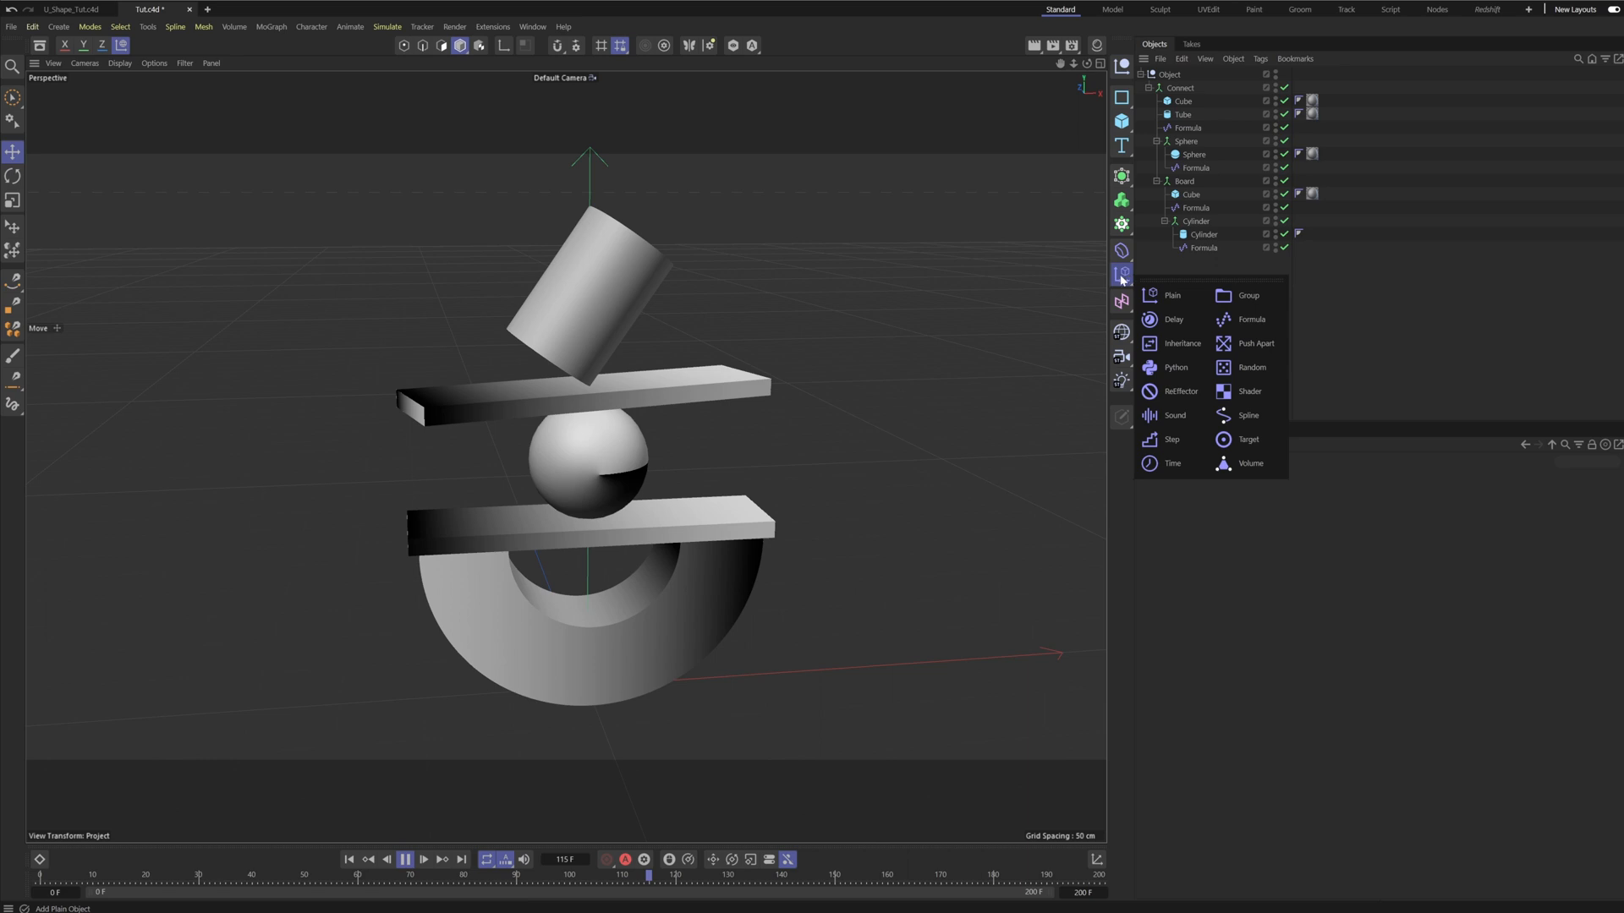
{"action": "left_click", "coordinate": [1175, 324]}
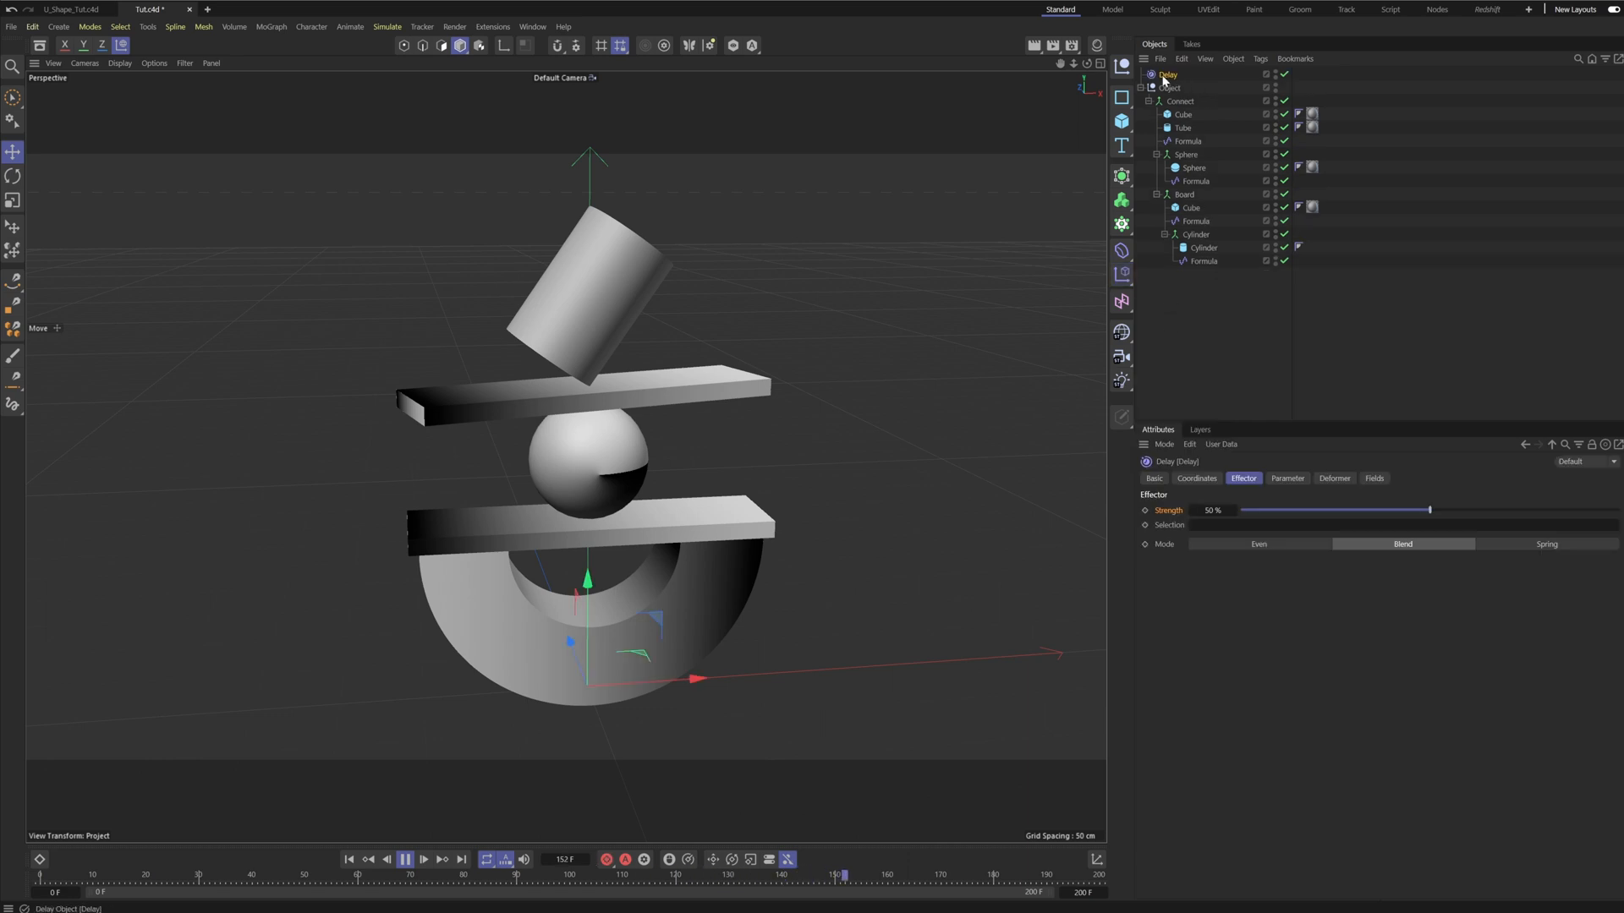
{"action": "left_click", "coordinate": [1334, 479]}
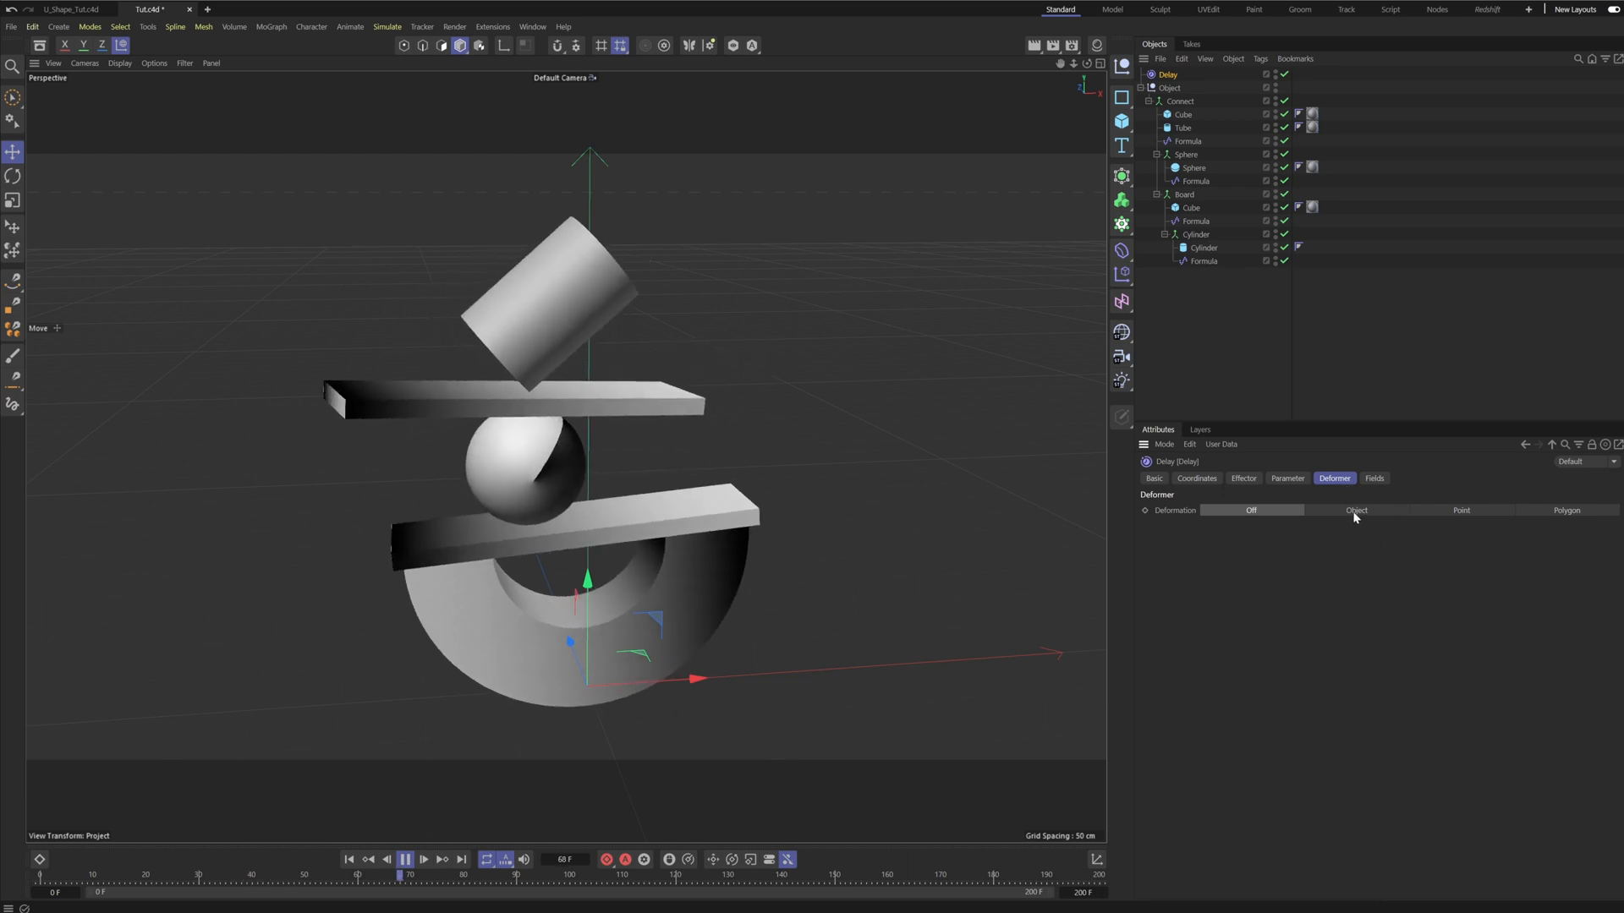
{"action": "left_click", "coordinate": [1359, 511]}
{"action": "left_click", "coordinate": [1289, 479]}
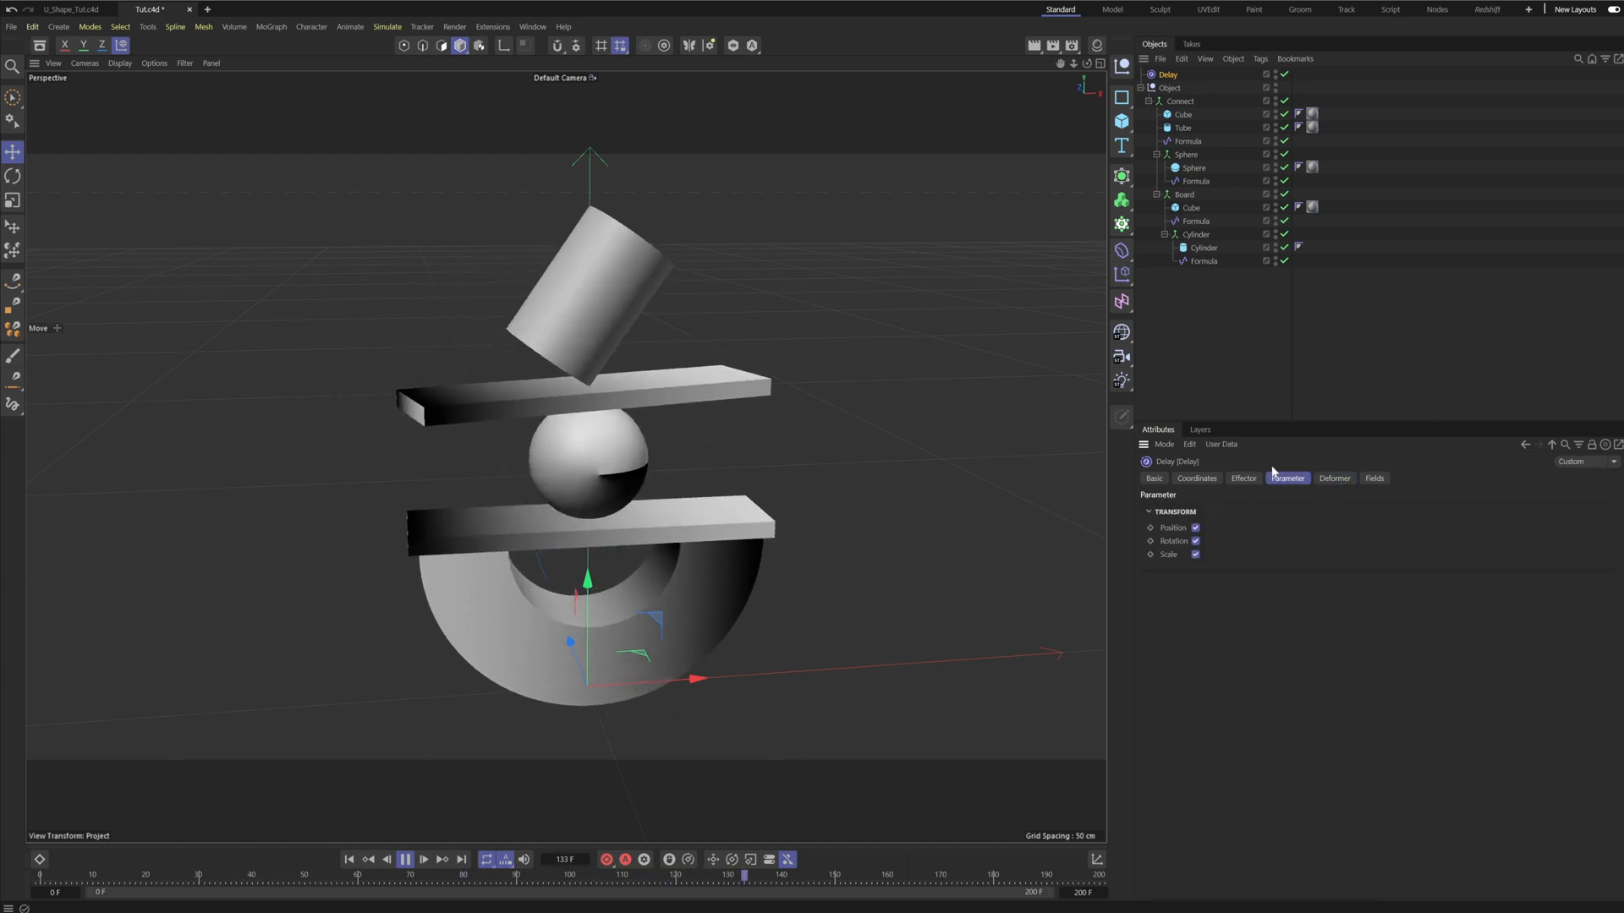
Set the Delay effector to Spring mode with a Strength of 98%, and return playback to the start.
{"action": "left_click", "coordinate": [1245, 478]}
{"action": "left_click", "coordinate": [1548, 545]}
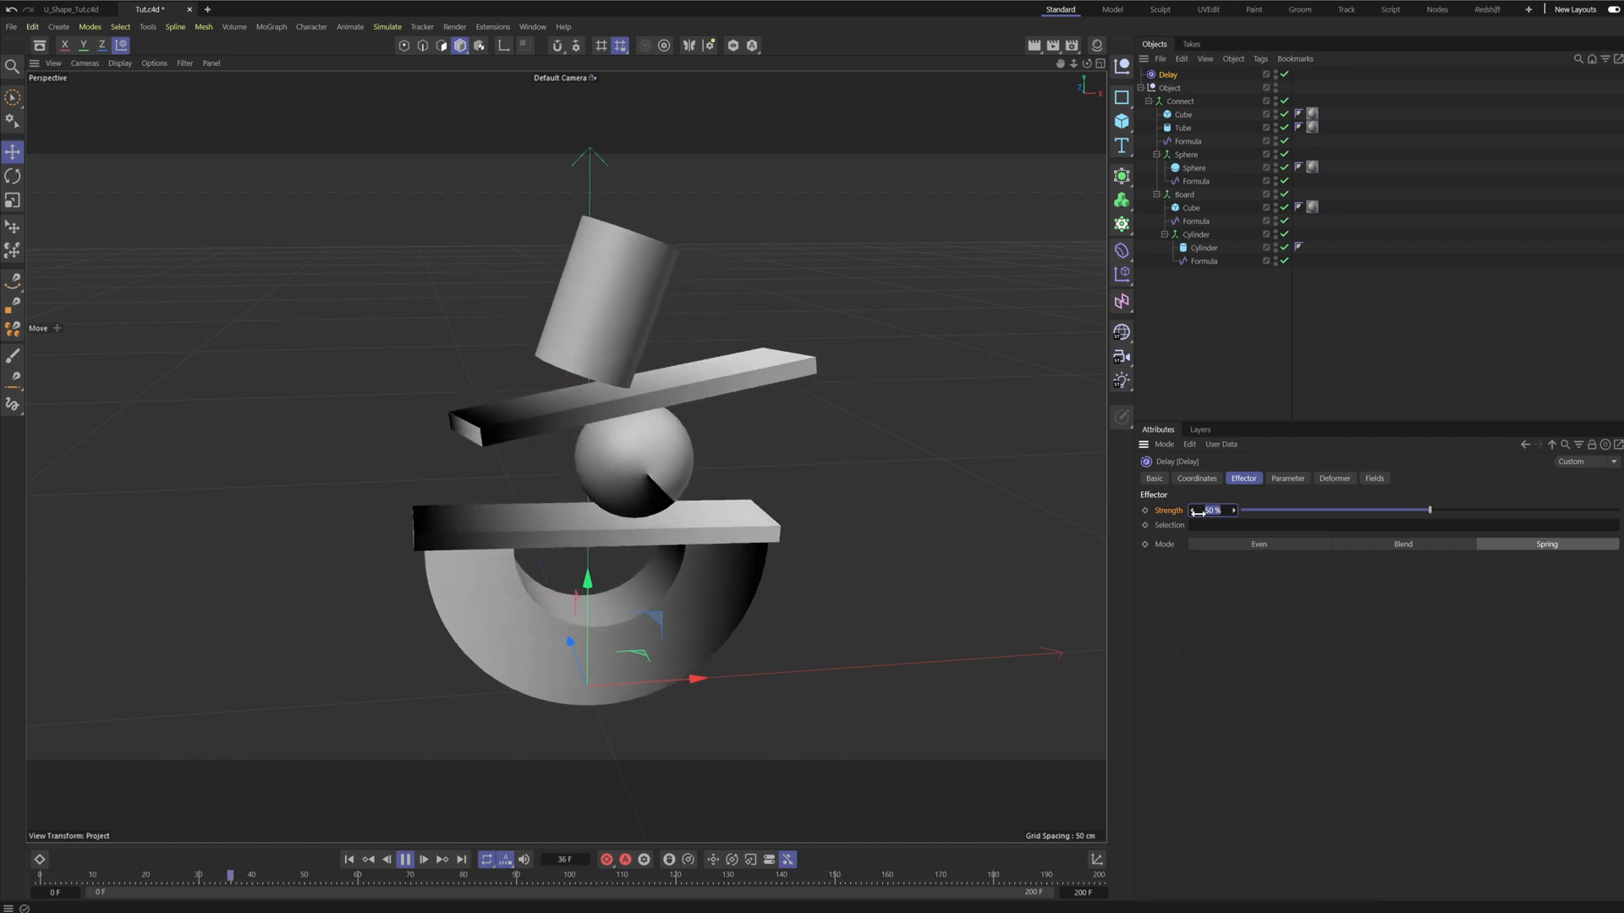
{"action": "type", "text": "90"}
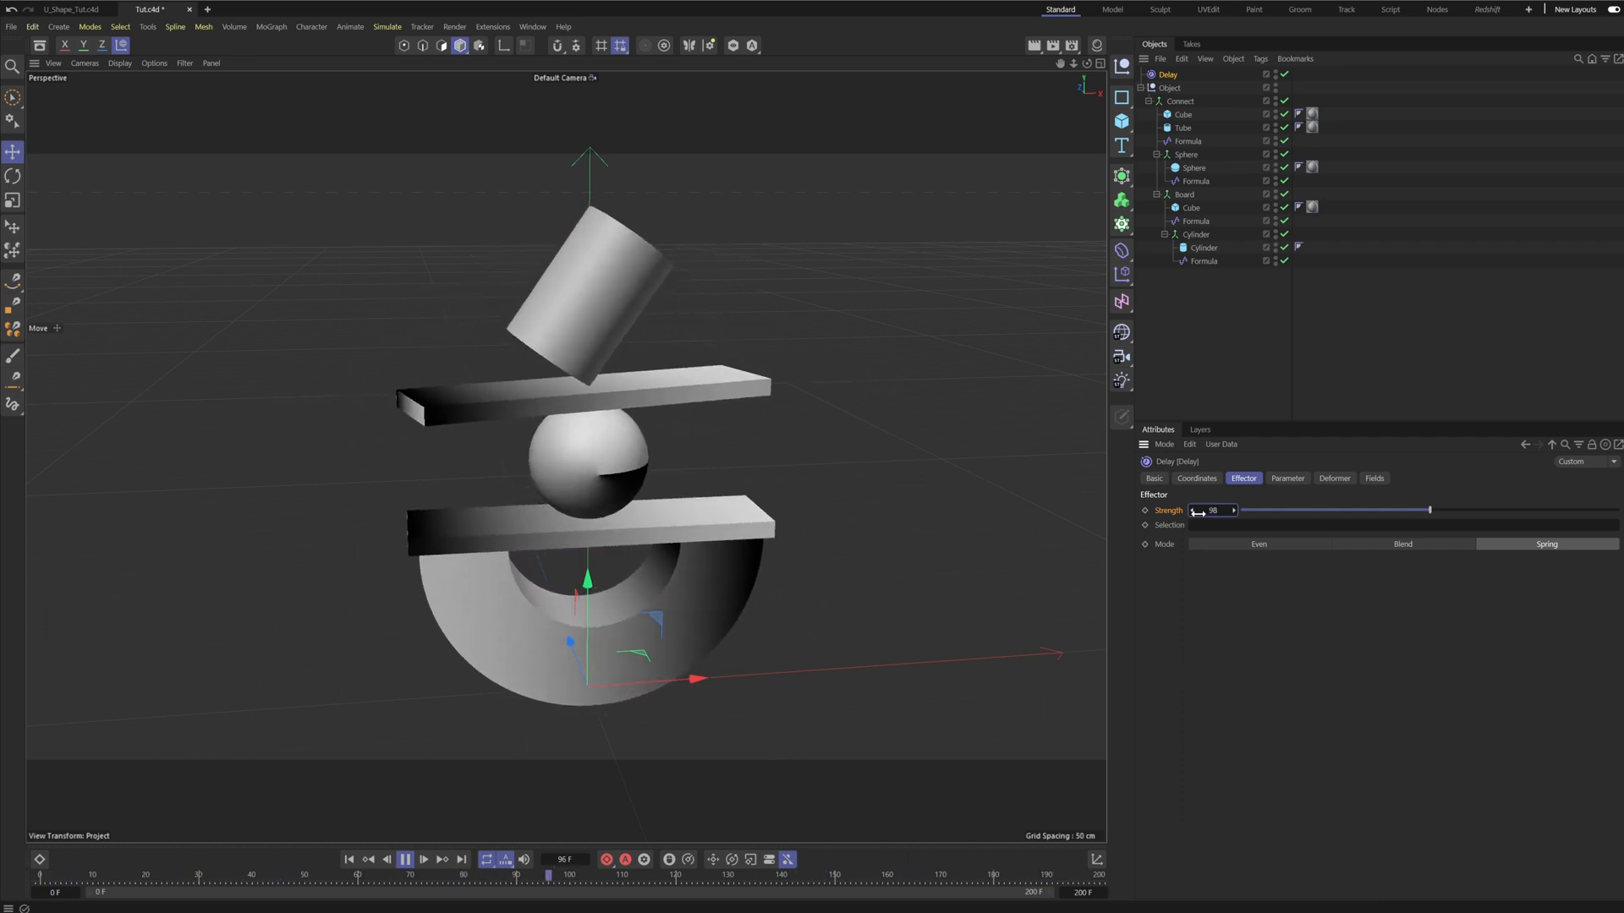
{"action": "left_click", "coordinate": [348, 861]}
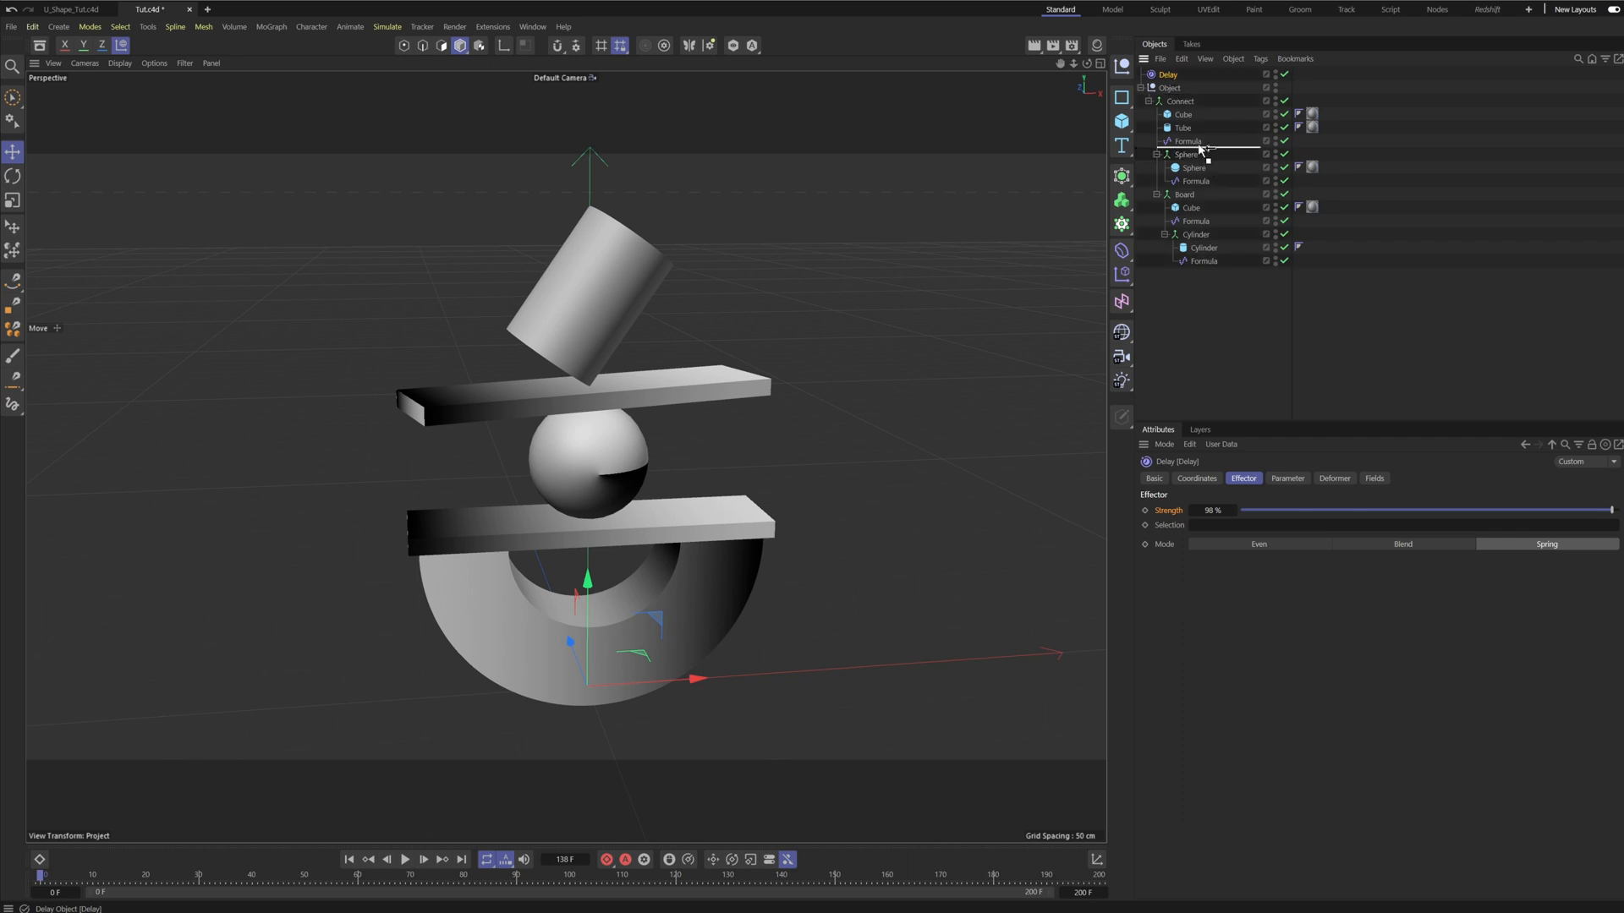
Move the Delay effector below Formula in the Connect object, and copy it into the Sphere, Board and Cylinder connect objects.
{"action": "left_click_drag", "start_coordinate": [1207, 149], "coordinate": [1207, 148]}
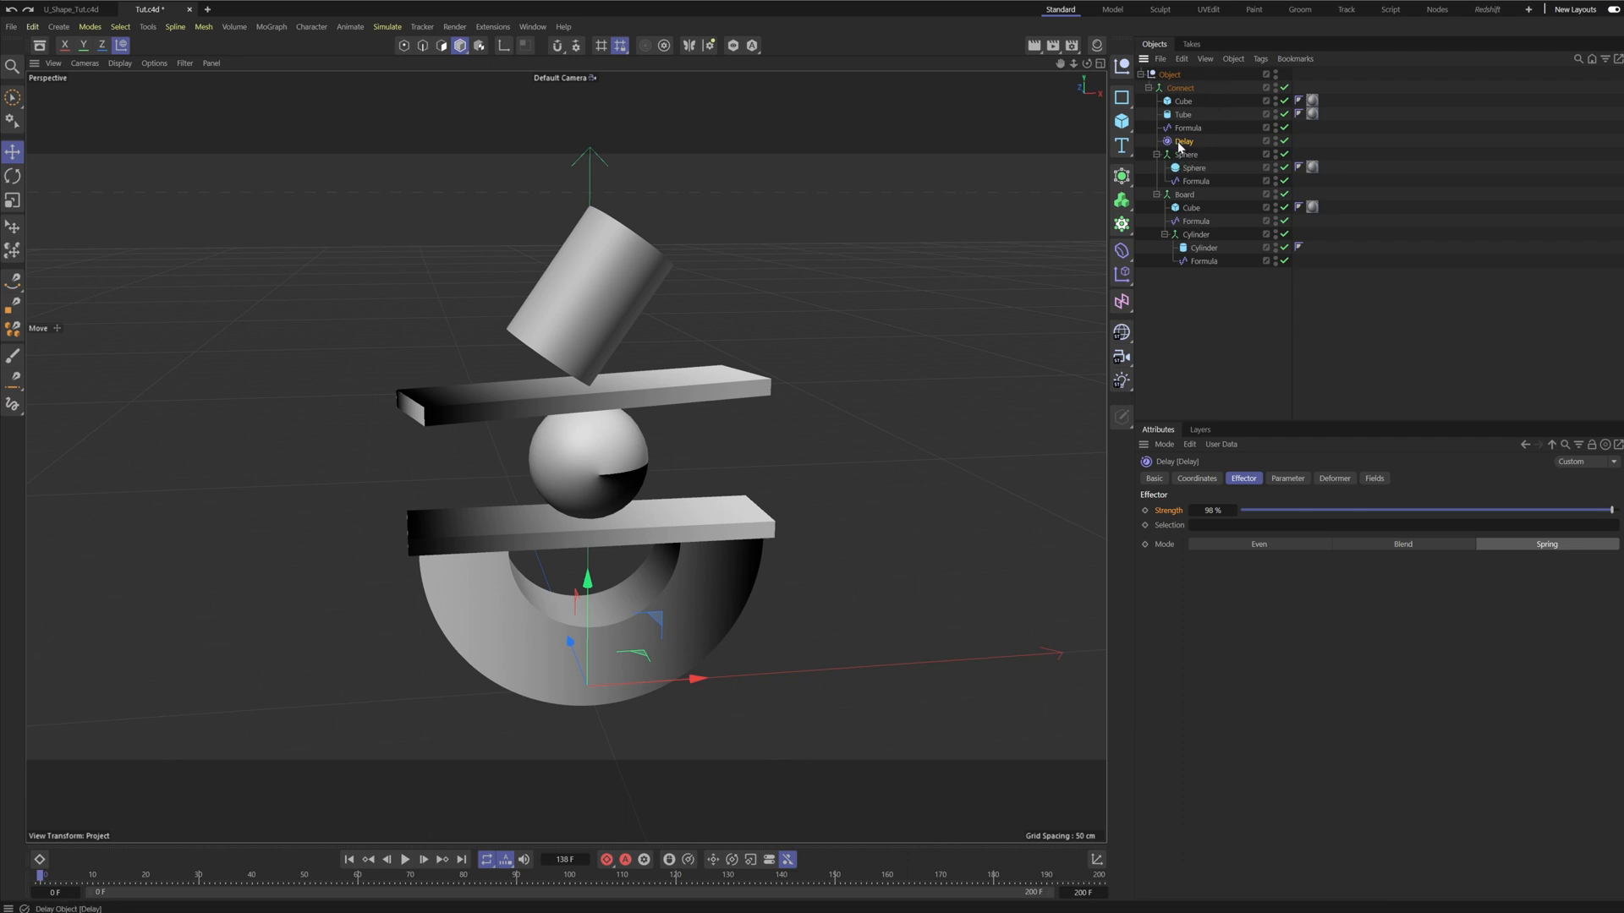
{"action": "left_click_drag", "start_coordinate": [1203, 183], "coordinate": [1192, 197], "text": "ctrl"}
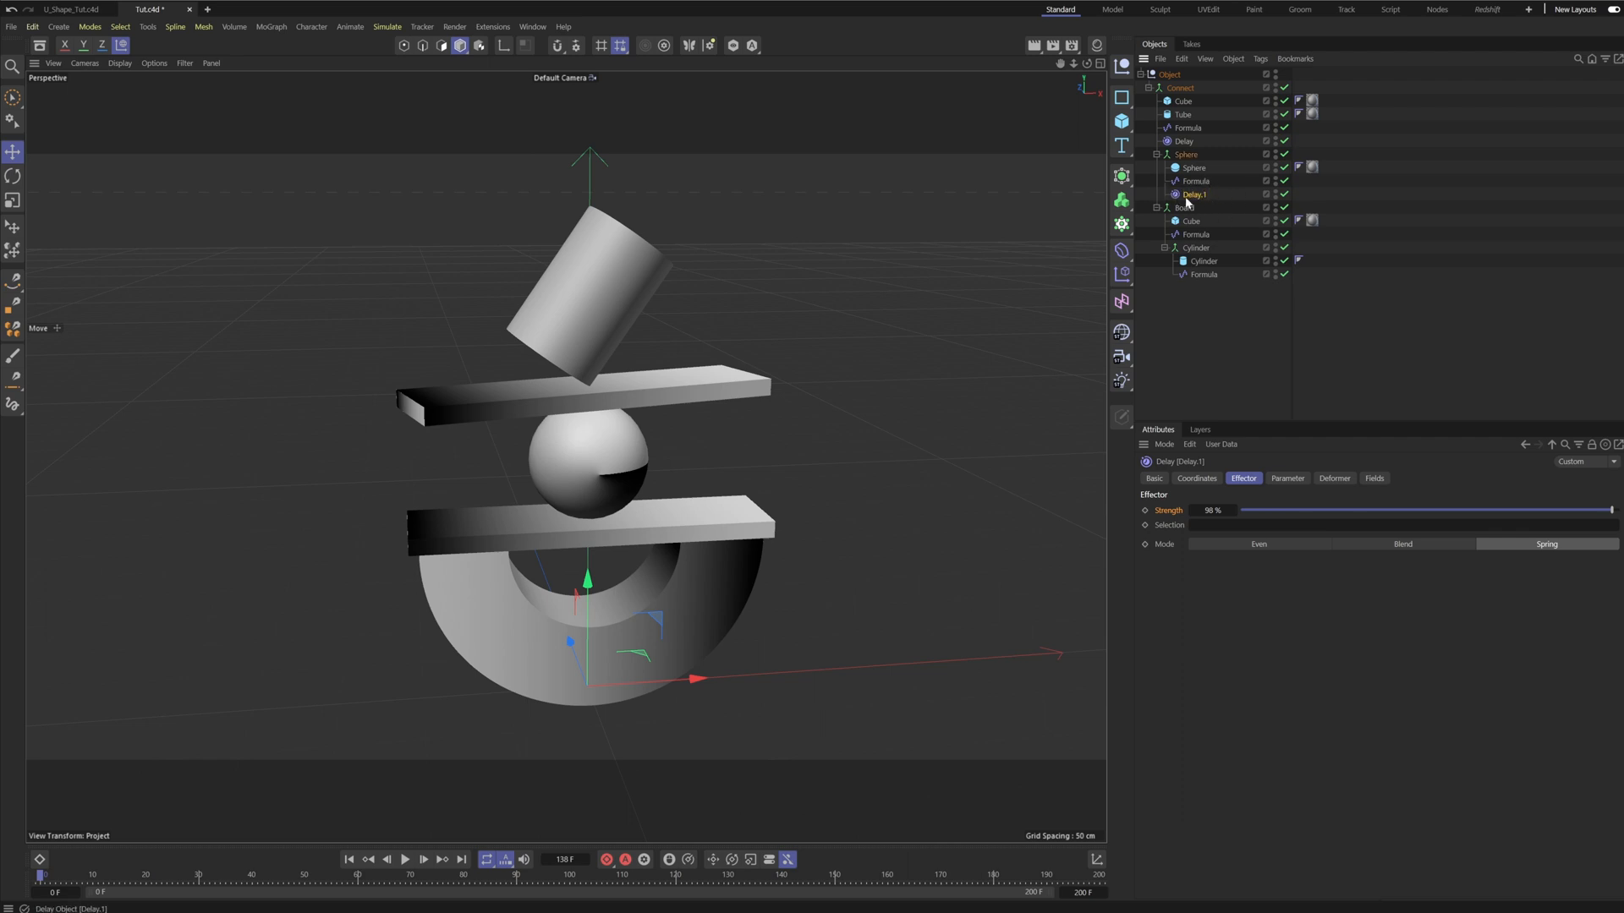
{"action": "left_click_drag", "start_coordinate": [1188, 203], "coordinate": [1205, 295], "text": "ctrl"}
{"action": "left_click", "coordinate": [1377, 319]}
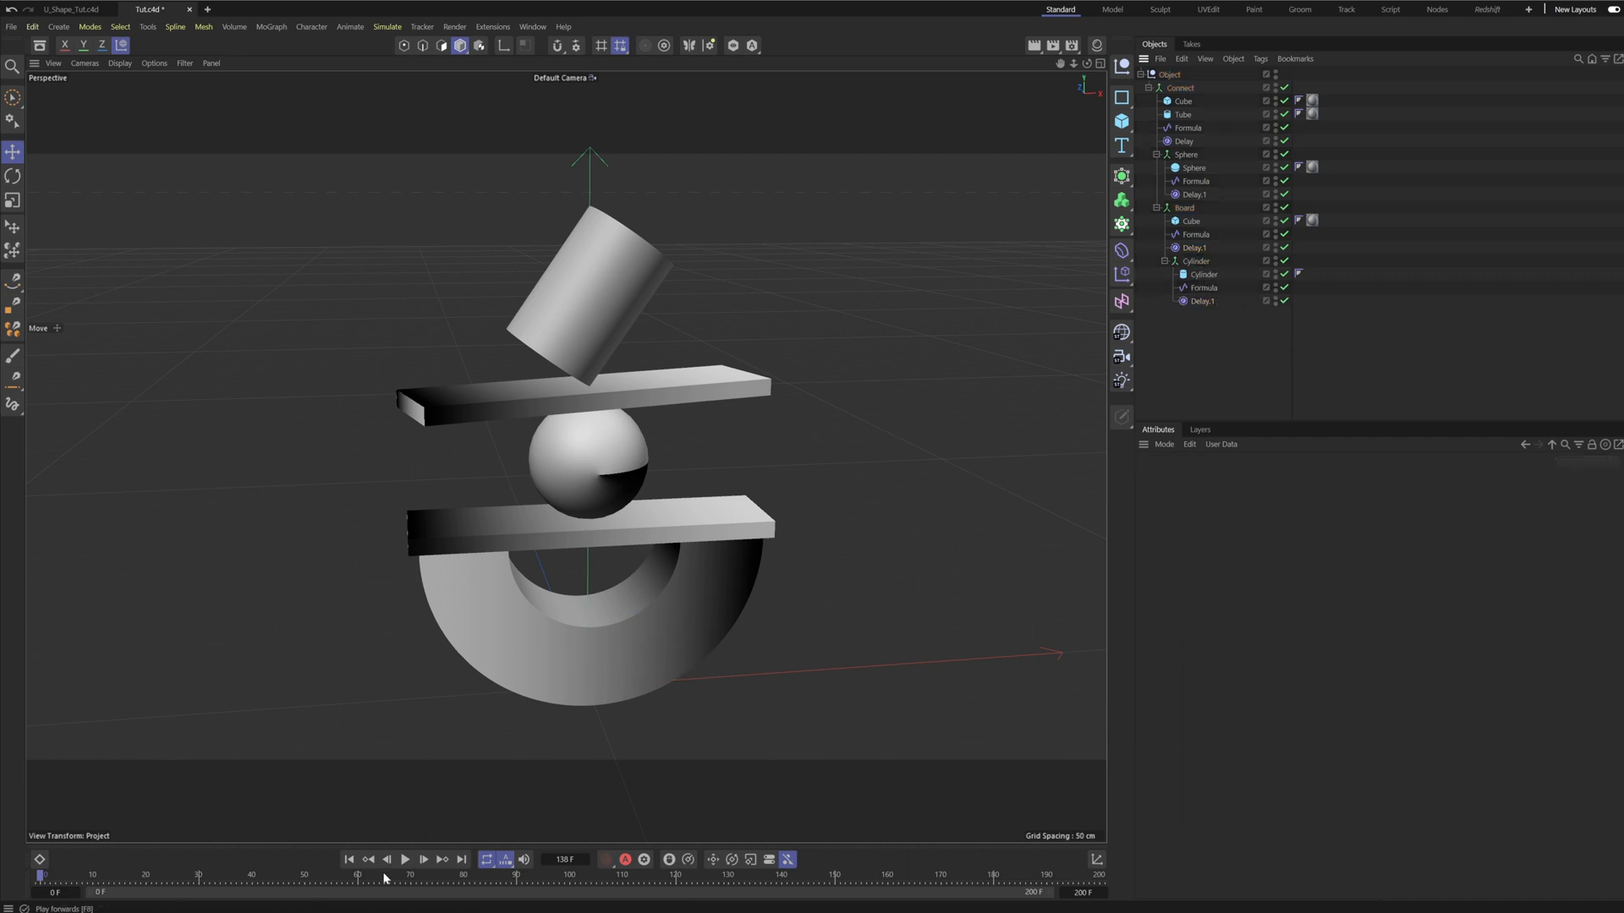
Play back the animation from a frontal view to check the springy settling motion, and return to the start.
{"action": "left_click", "coordinate": [404, 860]}
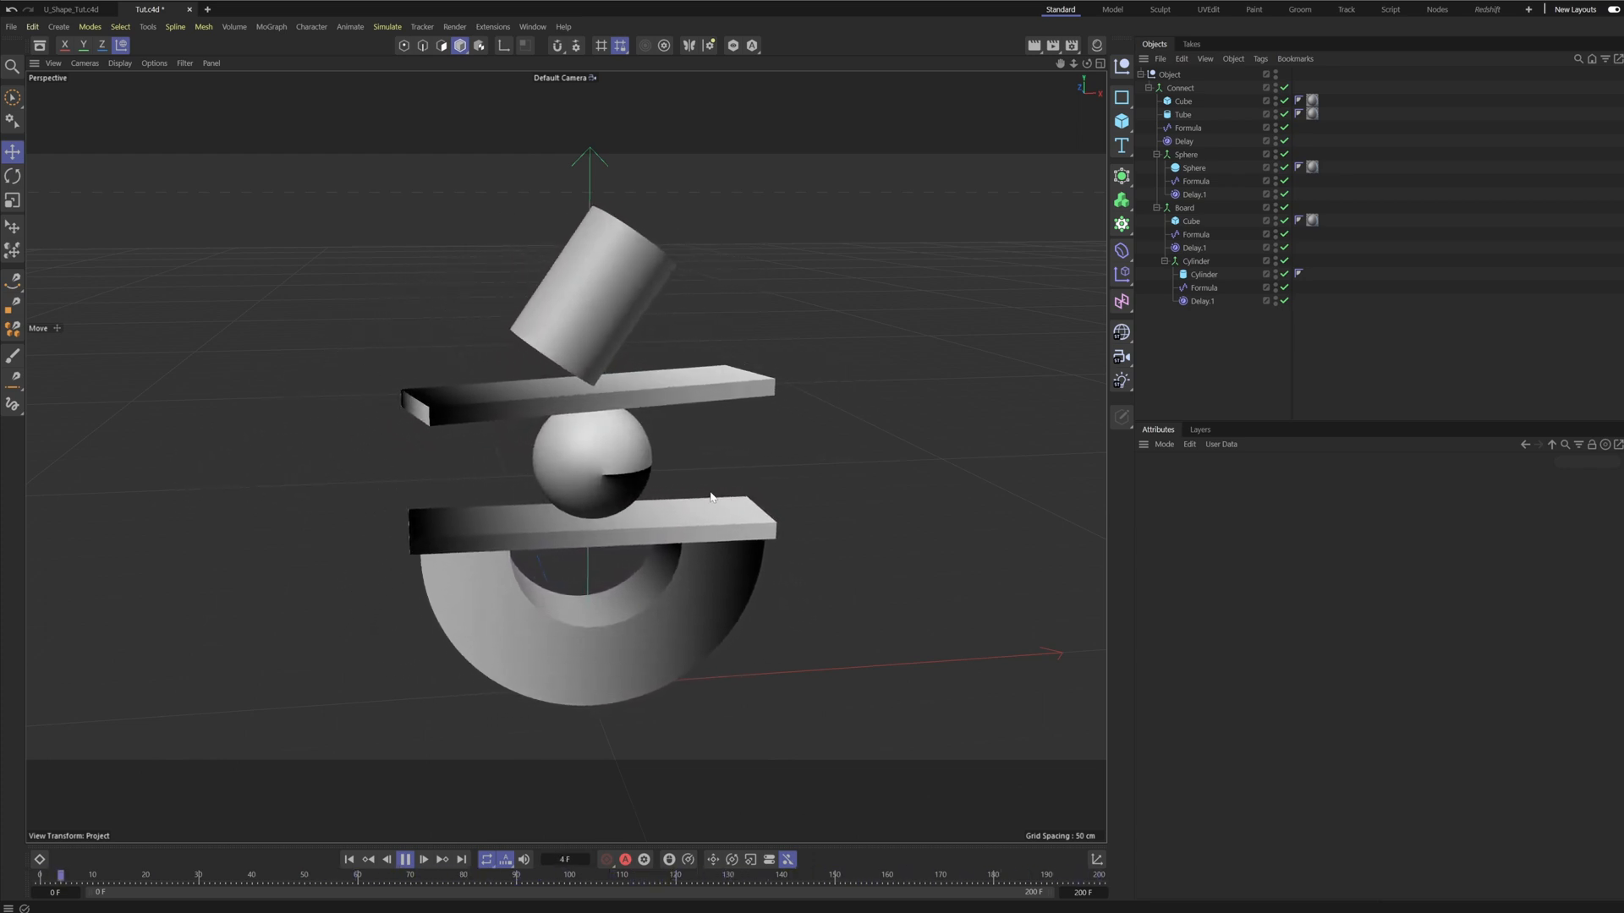
{"action": "left_click_drag", "start_coordinate": [642, 511], "coordinate": [623, 489], "text": "alt"}
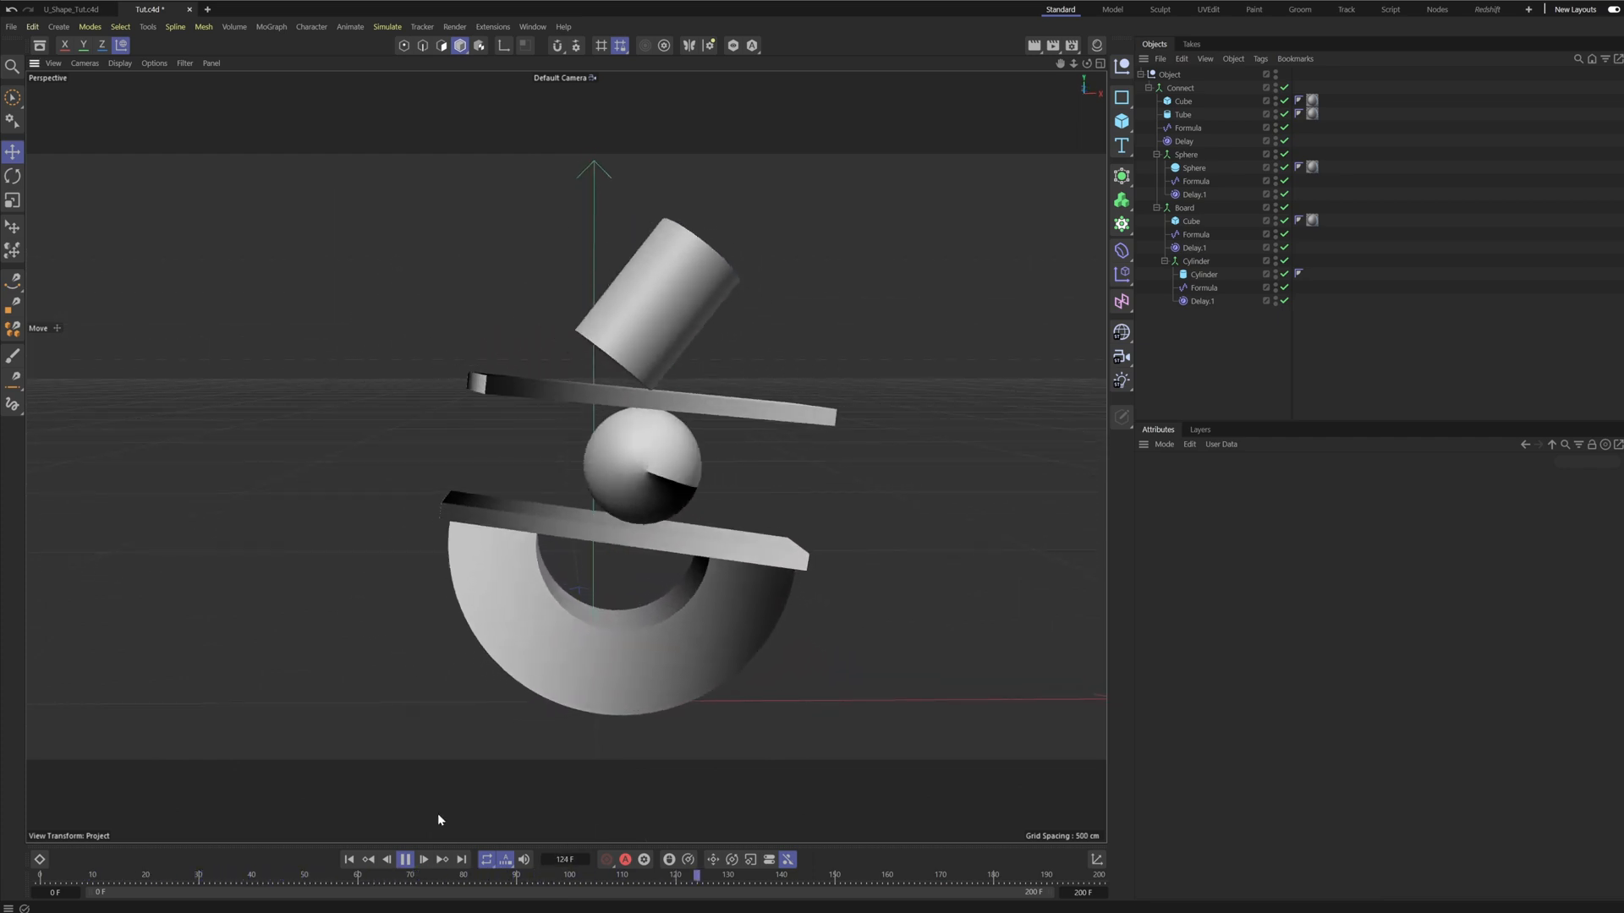
{"action": "left_click", "coordinate": [356, 875]}
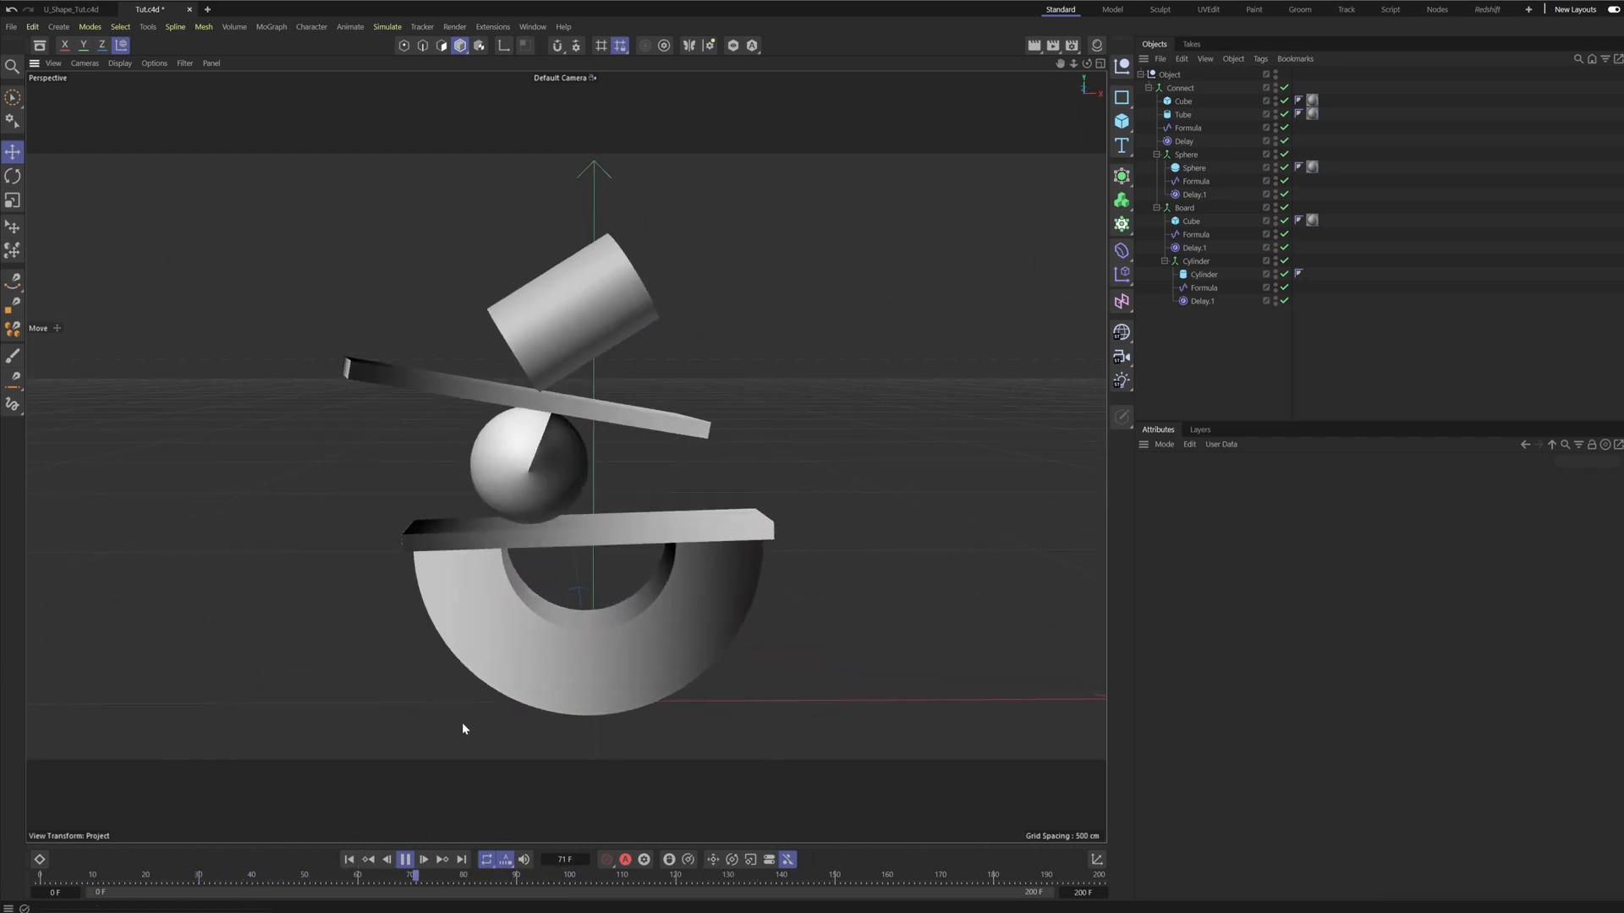
{"action": "left_click", "coordinate": [404, 861]}
{"action": "left_click", "coordinate": [349, 862]}
Inspect the Formula effectors' Strength keys at frame 60 in the Dope Sheet, and review the animation from another angle.
{"action": "left_click", "coordinate": [39, 861]}
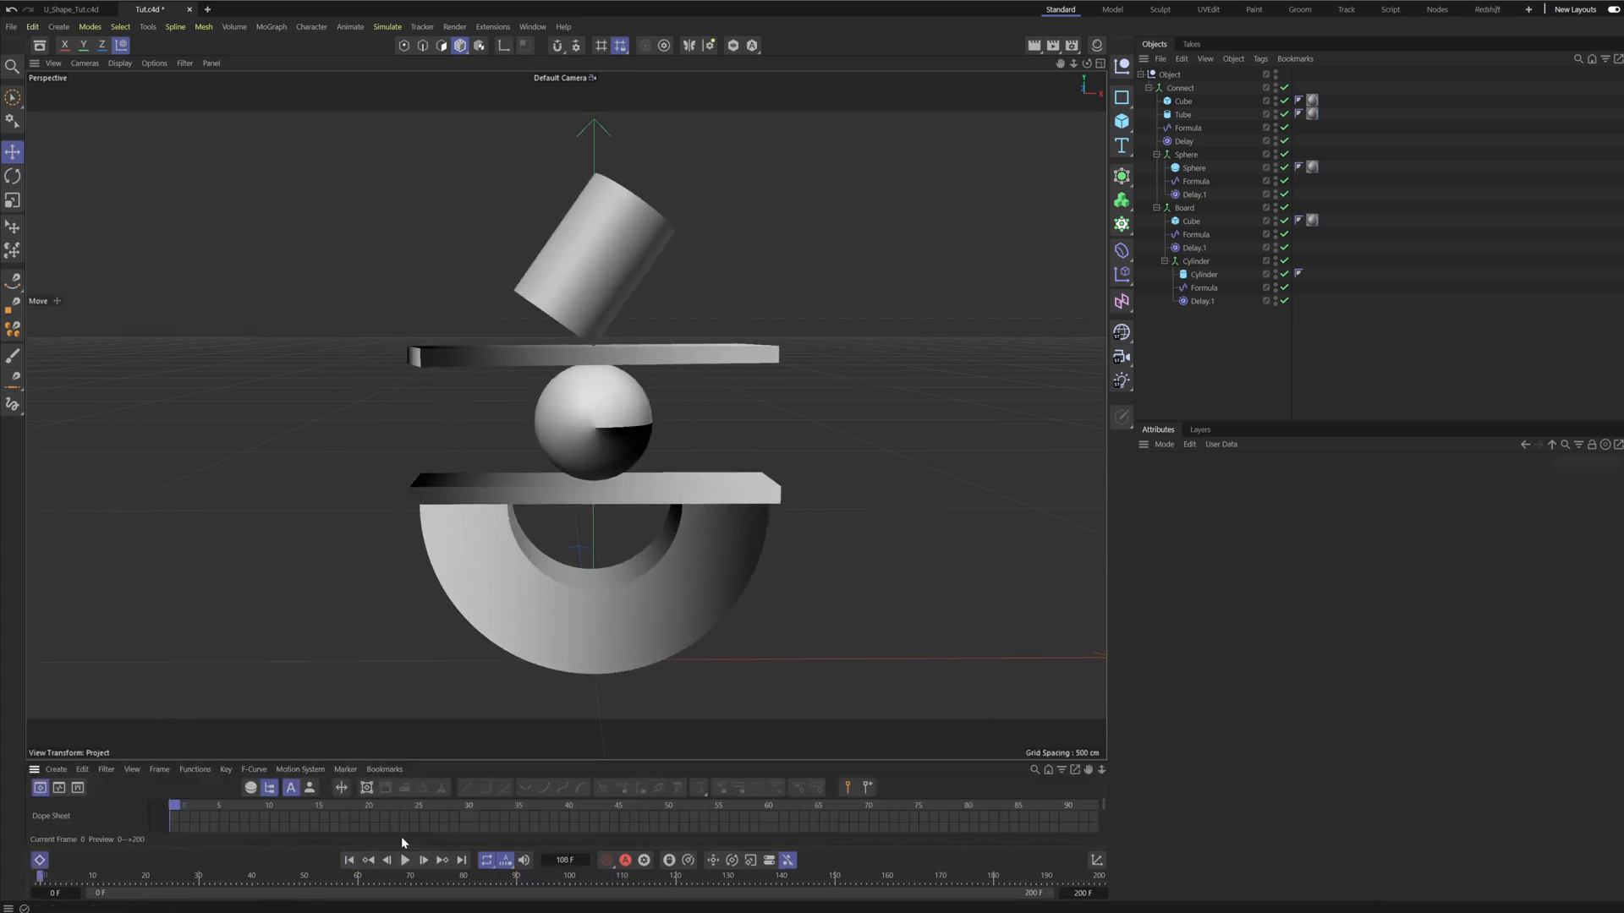
{"action": "left_click_drag", "start_coordinate": [317, 760], "coordinate": [326, 573]}
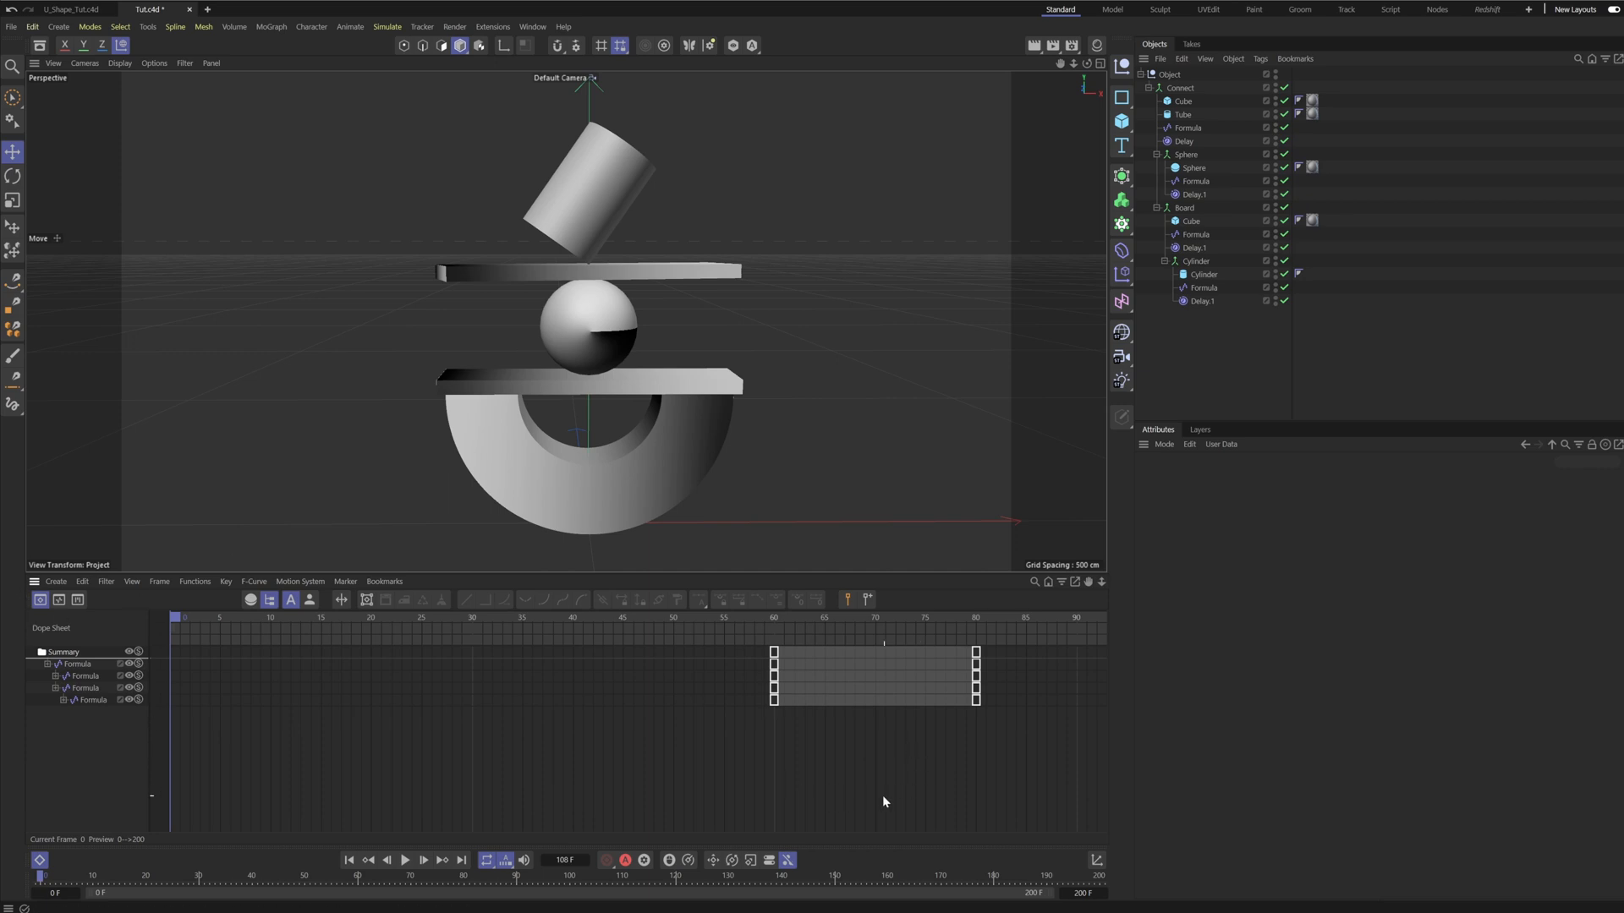
{"action": "left_click", "coordinate": [771, 659]}
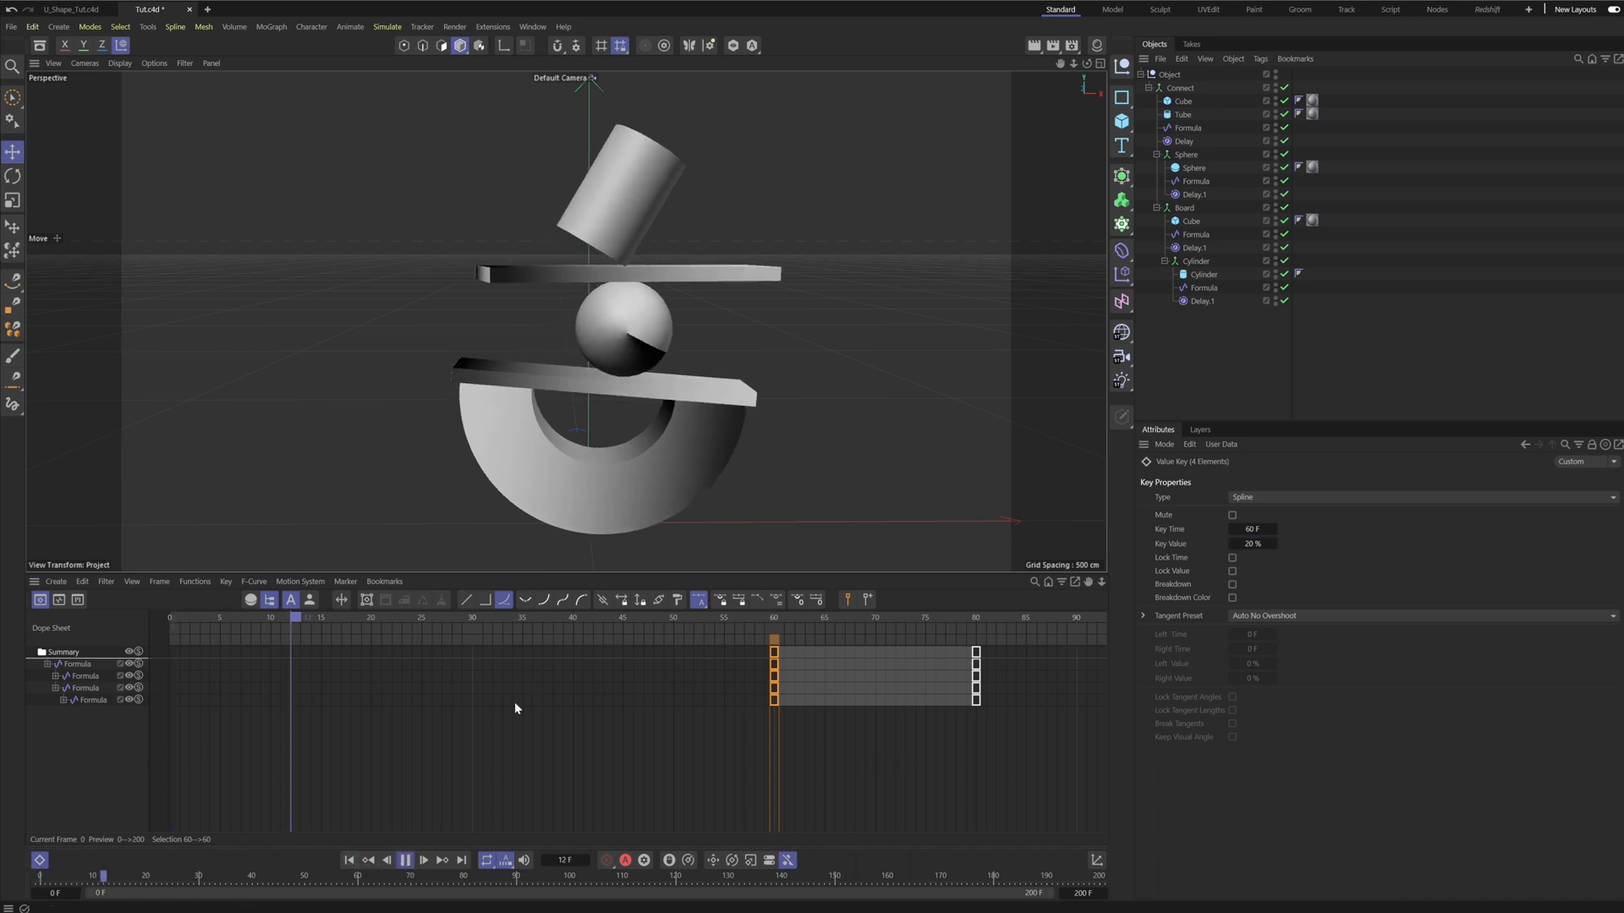
{"action": "left_click", "coordinate": [40, 860]}
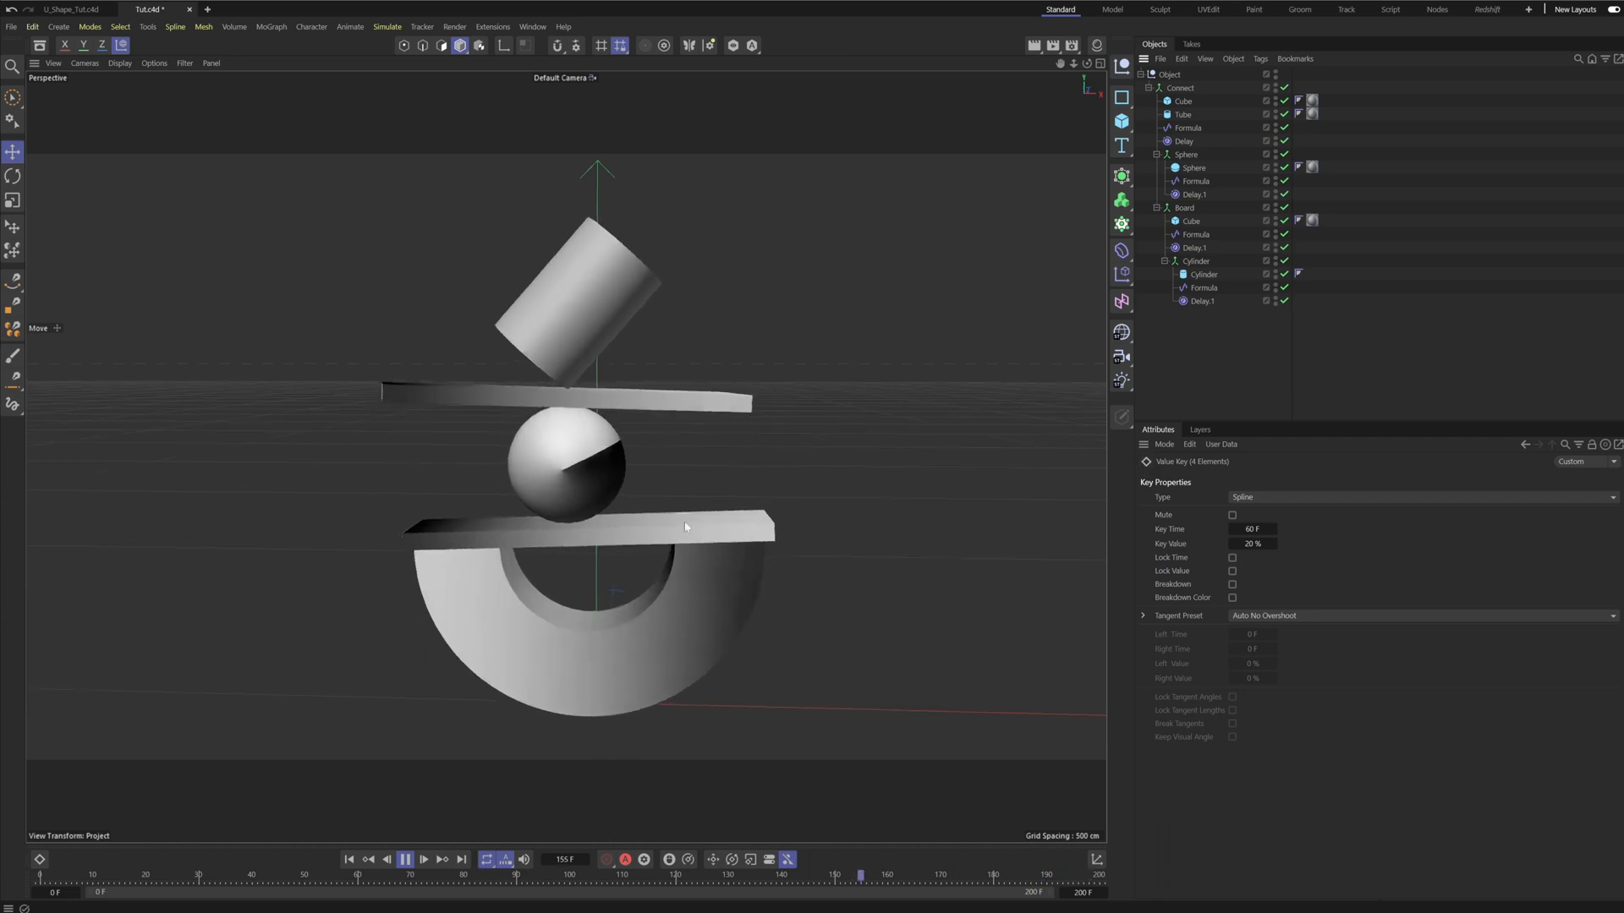
{"action": "mouse_move", "coordinate": [685, 482]}
{"action": "left_mouse_down", "text": "alt"}
{"action": "mouse_move", "coordinate": [709, 526]}
{"action": "mouse_move", "coordinate": [700, 505]}
{"action": "mouse_move", "coordinate": [686, 512]}
{"action": "left_mouse_up", "text": "alt"}
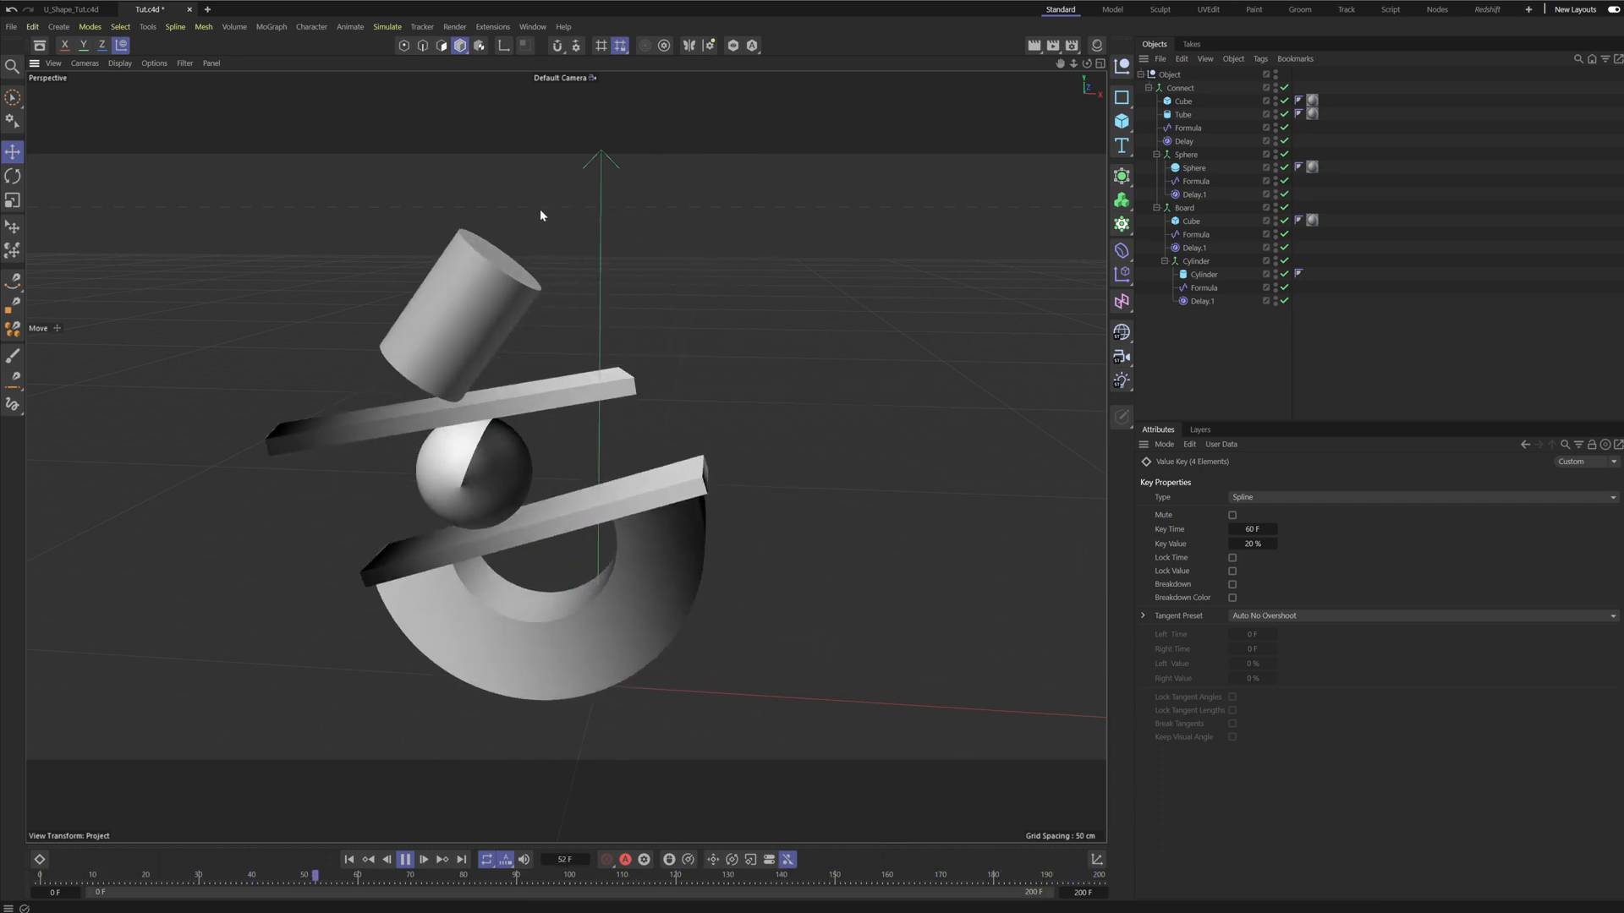
{"action": "left_click", "coordinate": [405, 859]}
{"action": "left_click", "coordinate": [350, 859]}
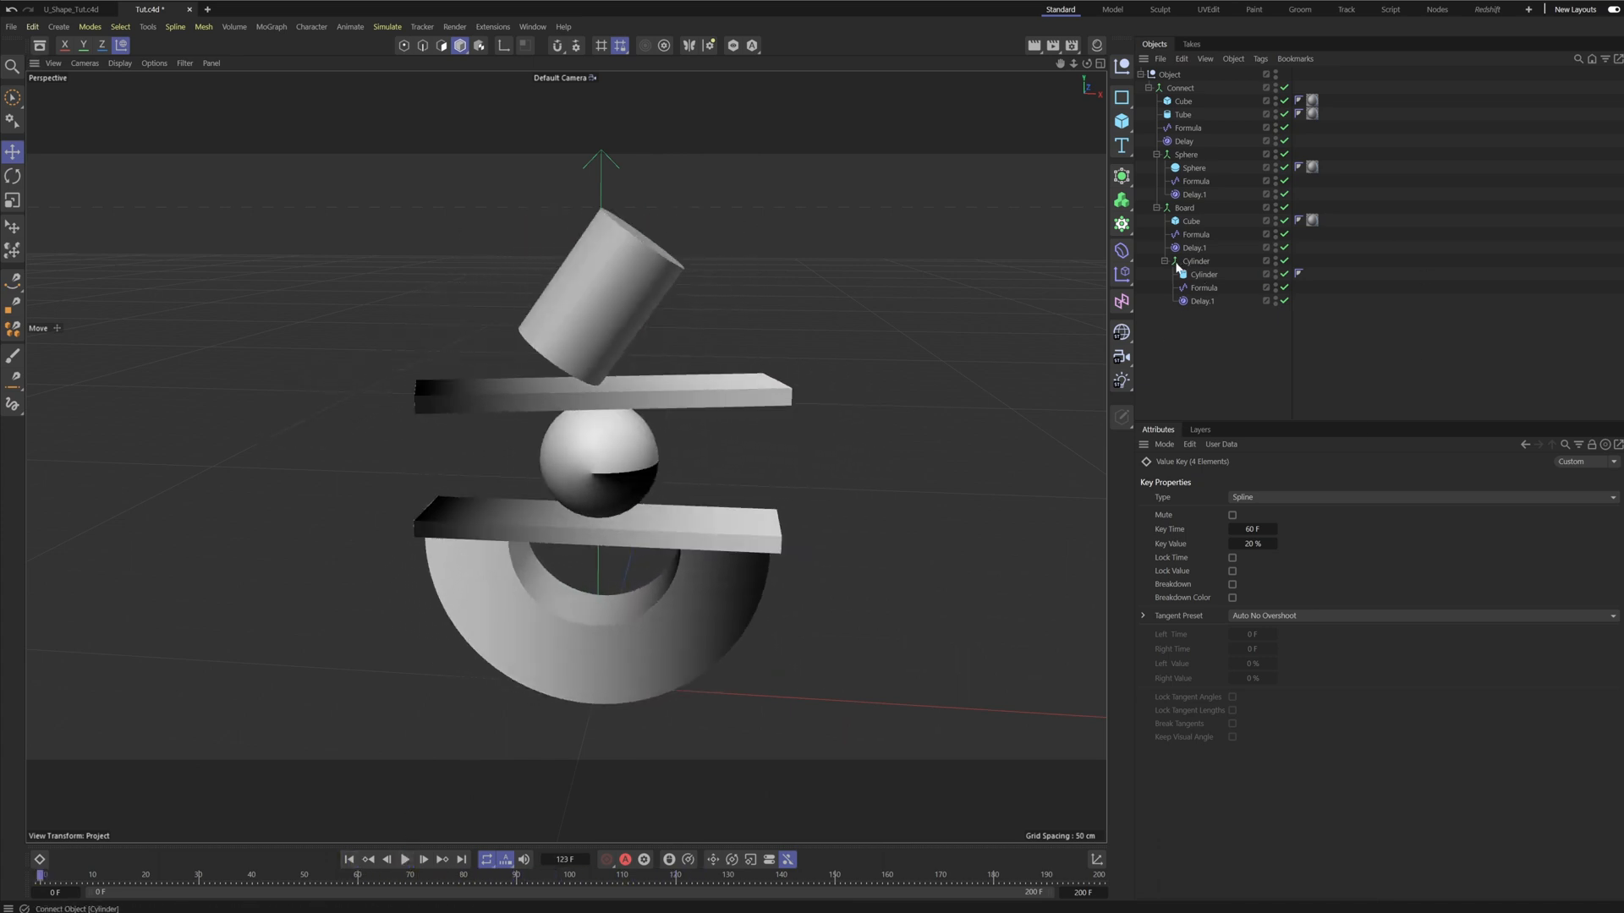
Duplicate the Cylinder connect object as a child of the original and rename the copy Board.
{"action": "left_click", "coordinate": [1183, 209]}
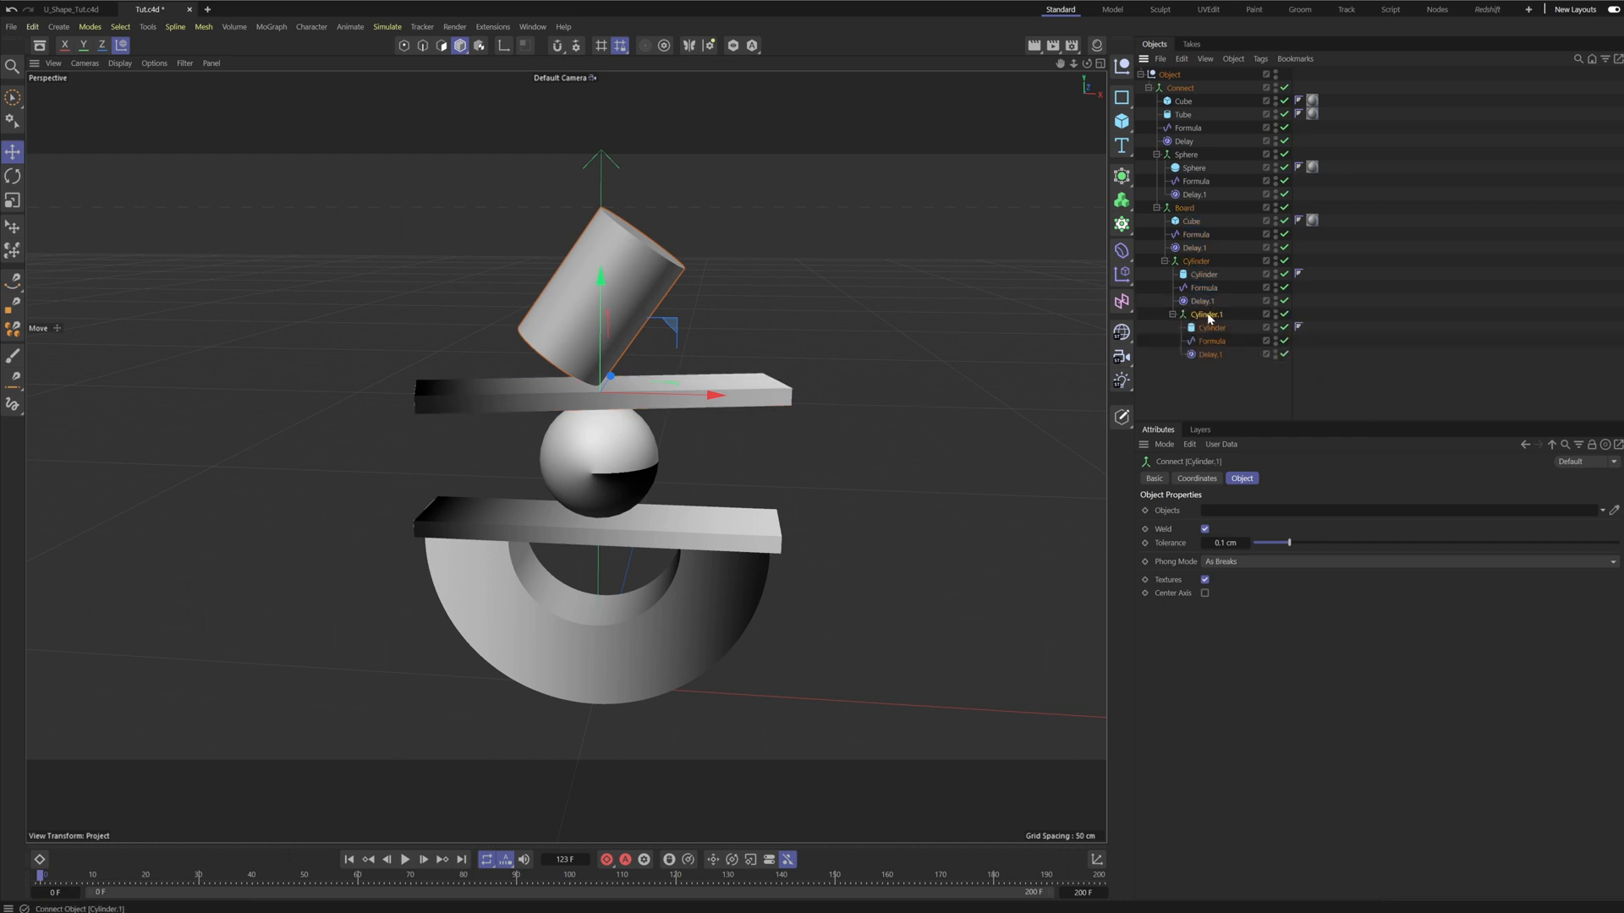
{"action": "type", "text": "Eoard"}
{"action": "key", "text": "Return"}
Replace the cylinder inside the new nested Board connect object with a copy of the existing board's Cube.
{"action": "left_click", "coordinate": [1239, 327]}
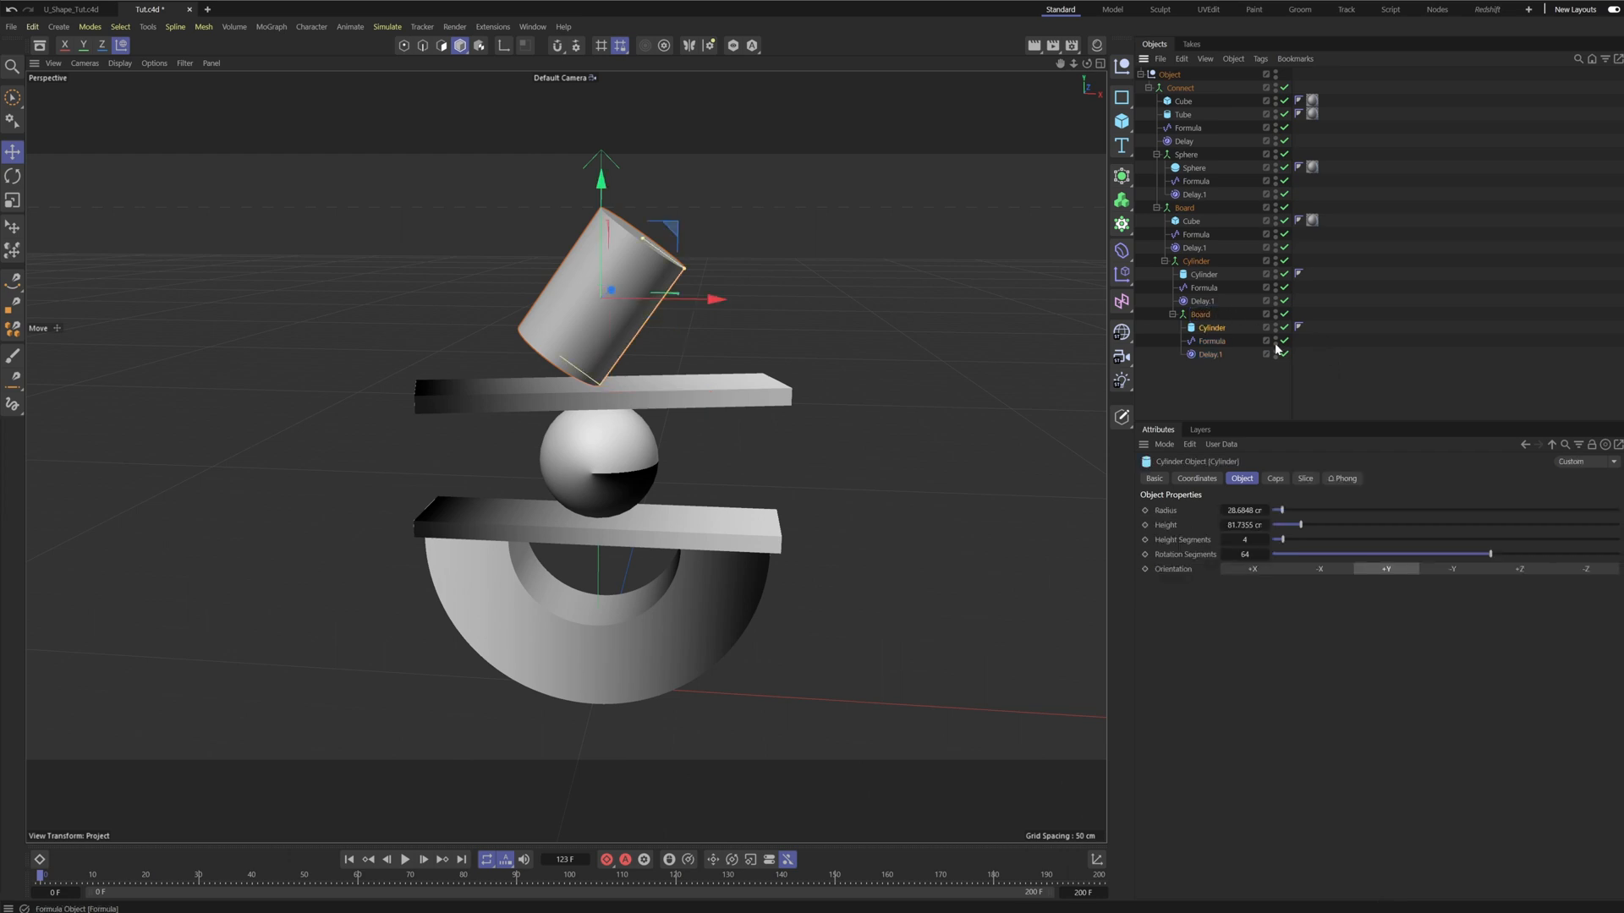
{"action": "key", "text": "Delete"}
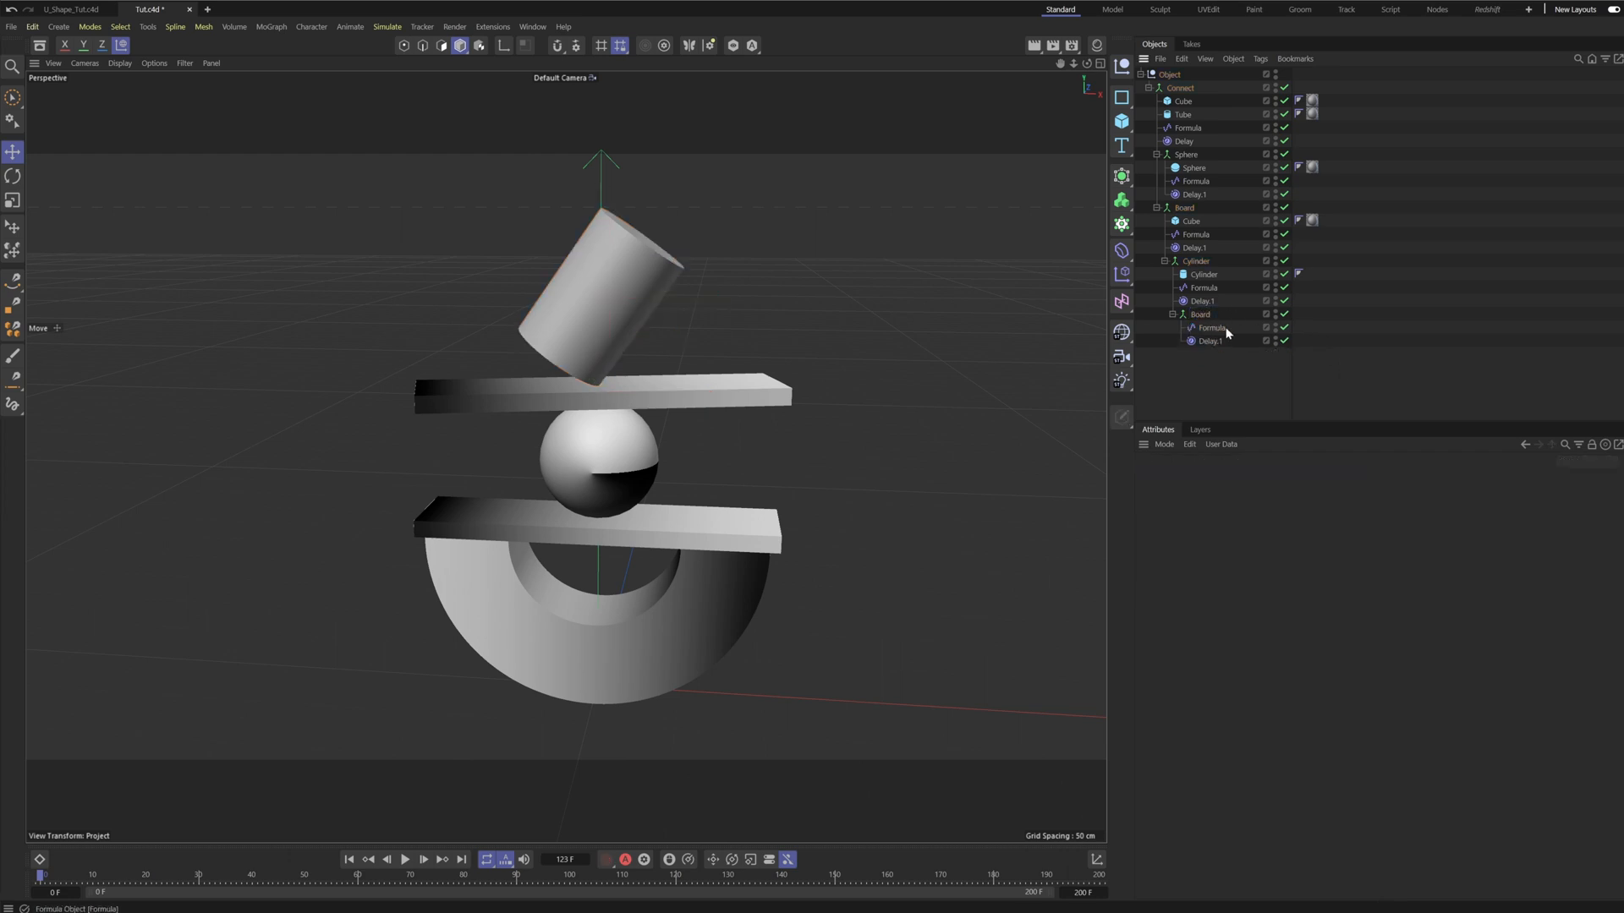
{"action": "left_click", "coordinate": [1192, 221]}
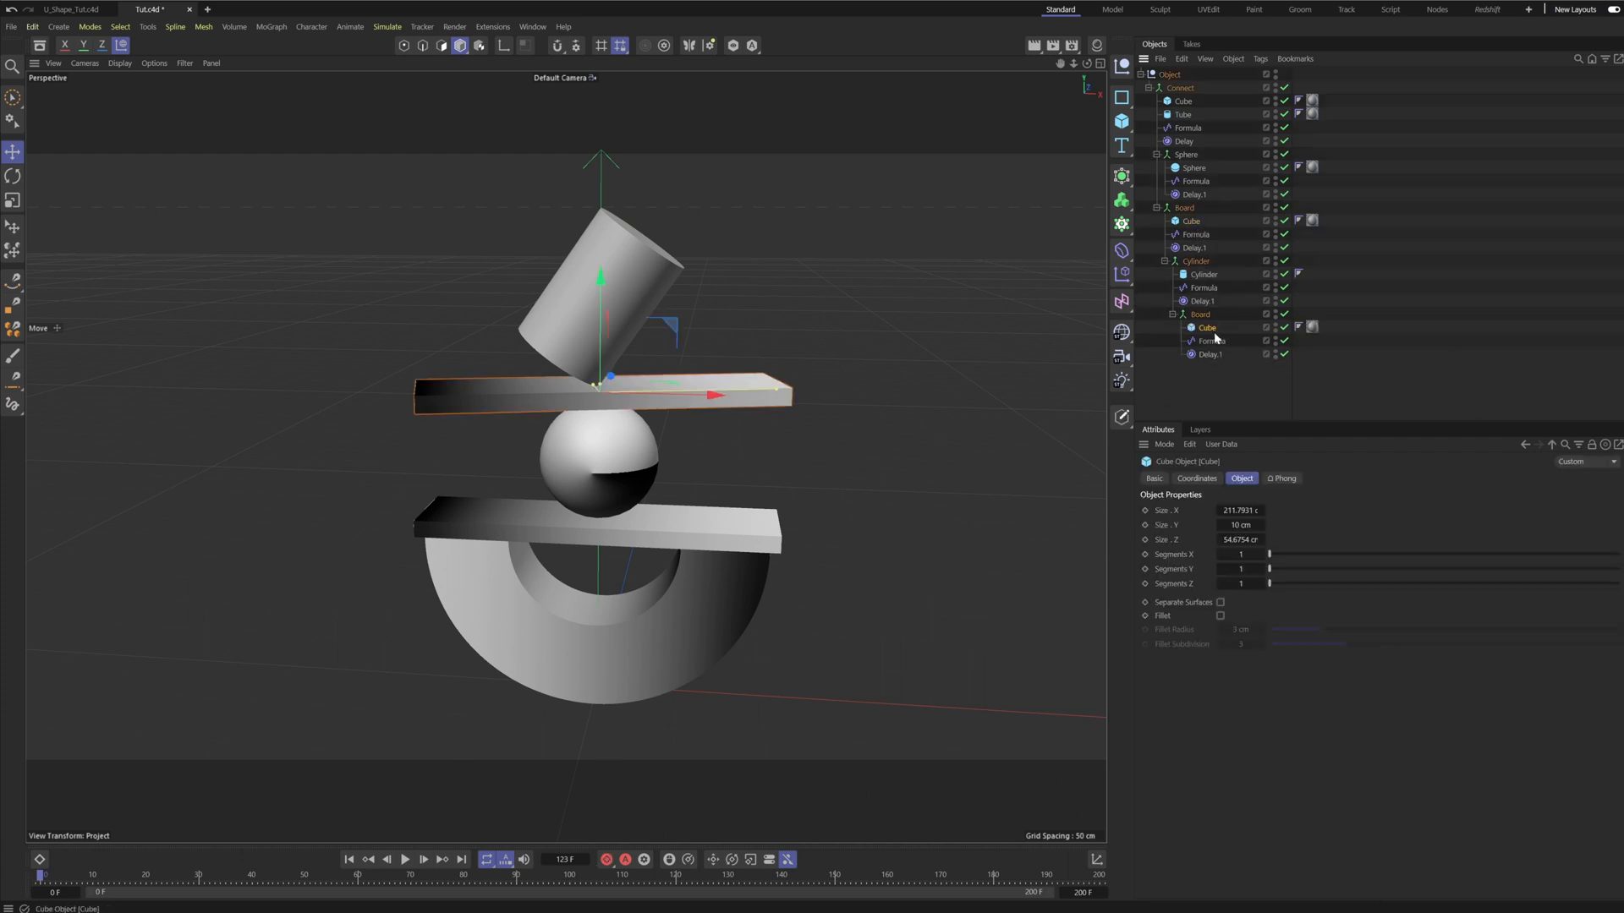
{"action": "left_click", "coordinate": [1199, 315]}
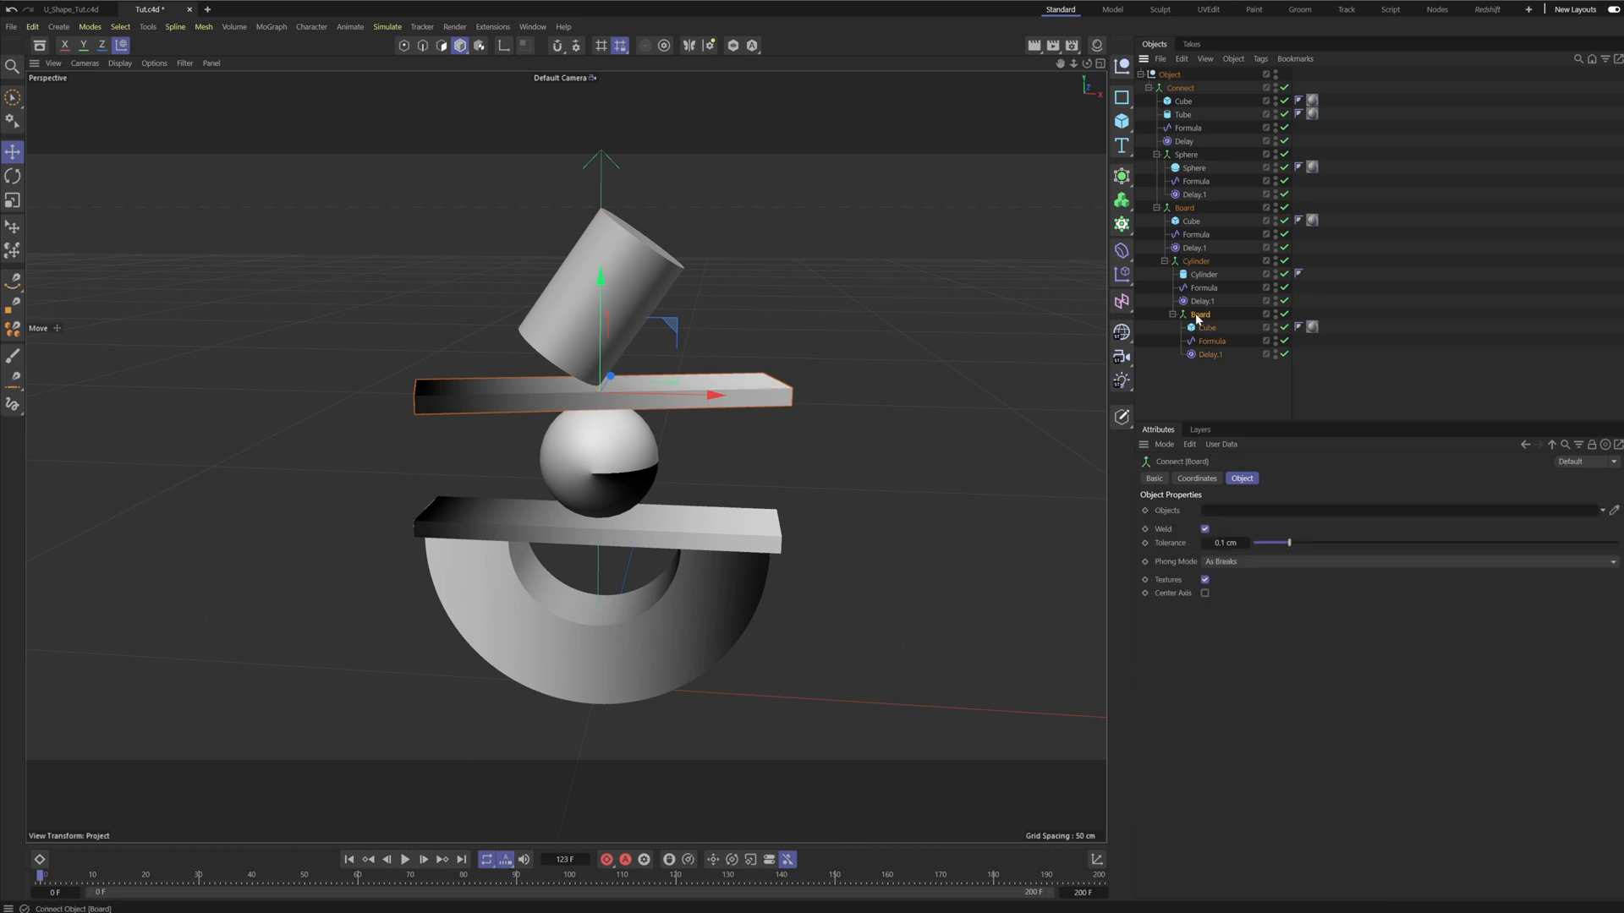
Raise the nested Board connect object along Y until its board rests on top of the cylinder.
{"action": "left_click", "coordinate": [1206, 327]}
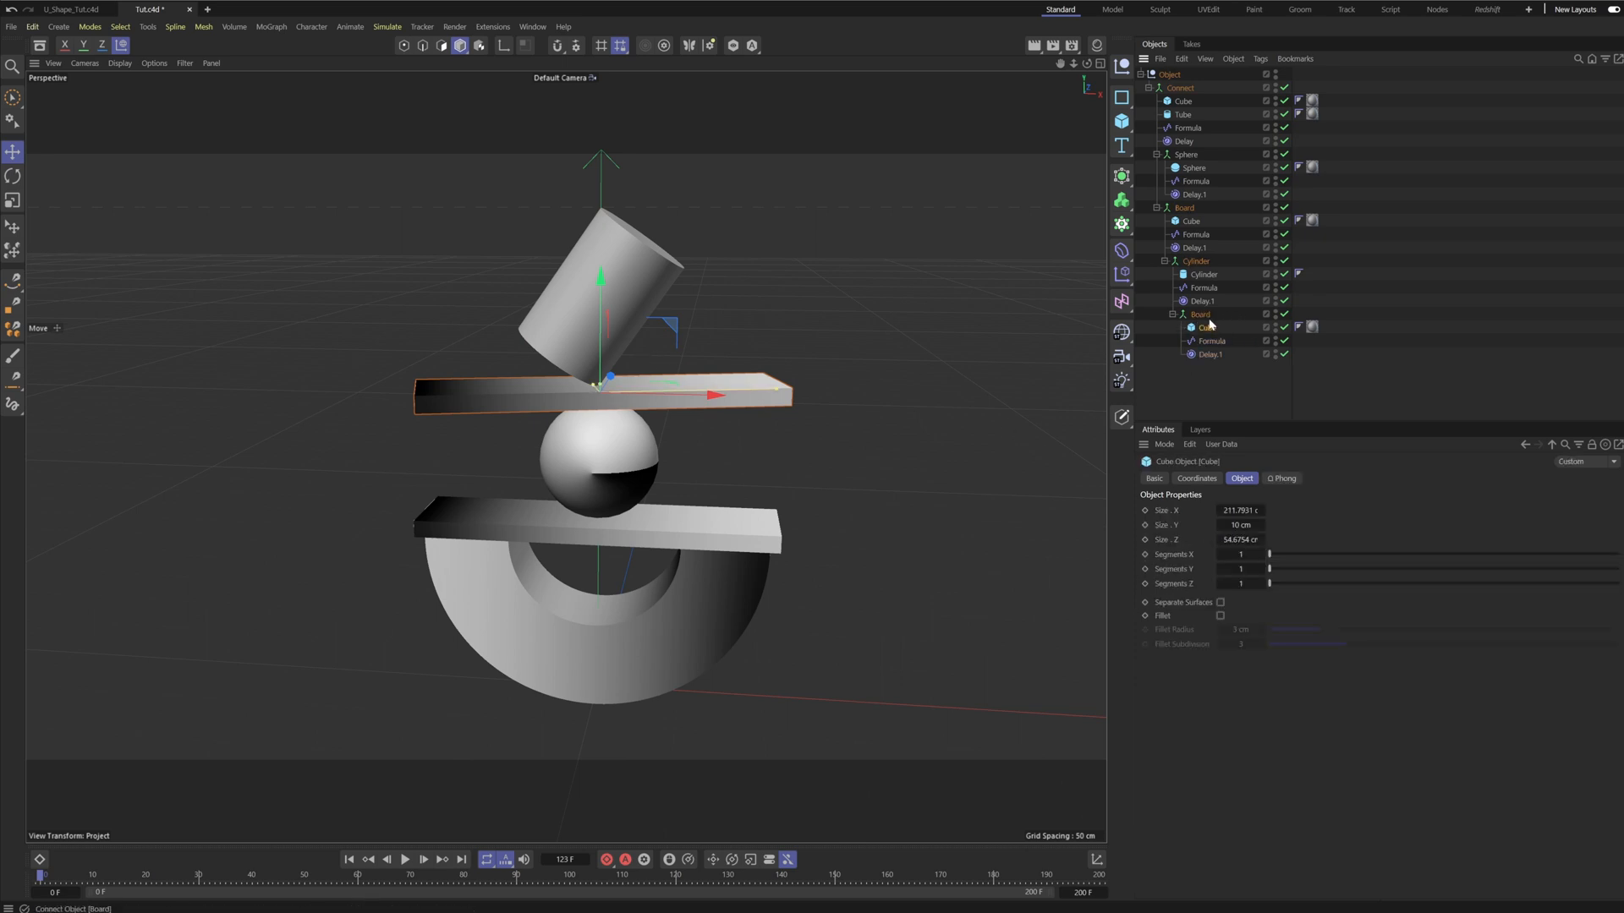
{"action": "left_click", "coordinate": [1196, 314]}
{"action": "left_click_drag", "start_coordinate": [602, 289], "coordinate": [592, 88]}
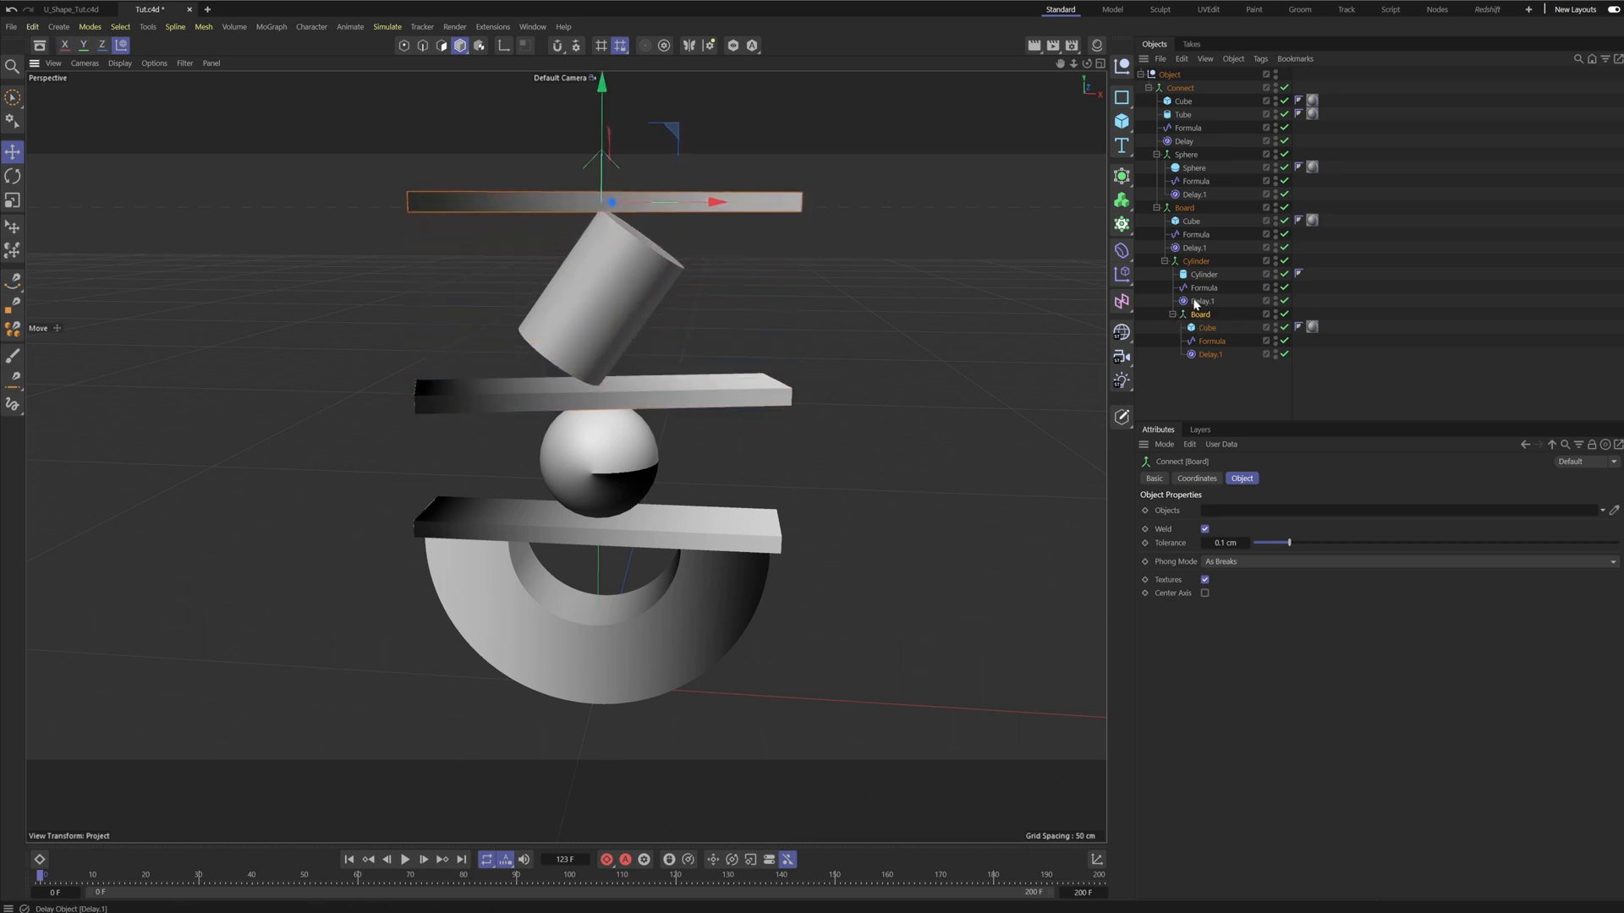
{"action": "right_click_drag", "start_coordinate": [575, 201], "coordinate": [697, 326], "text": "alt"}
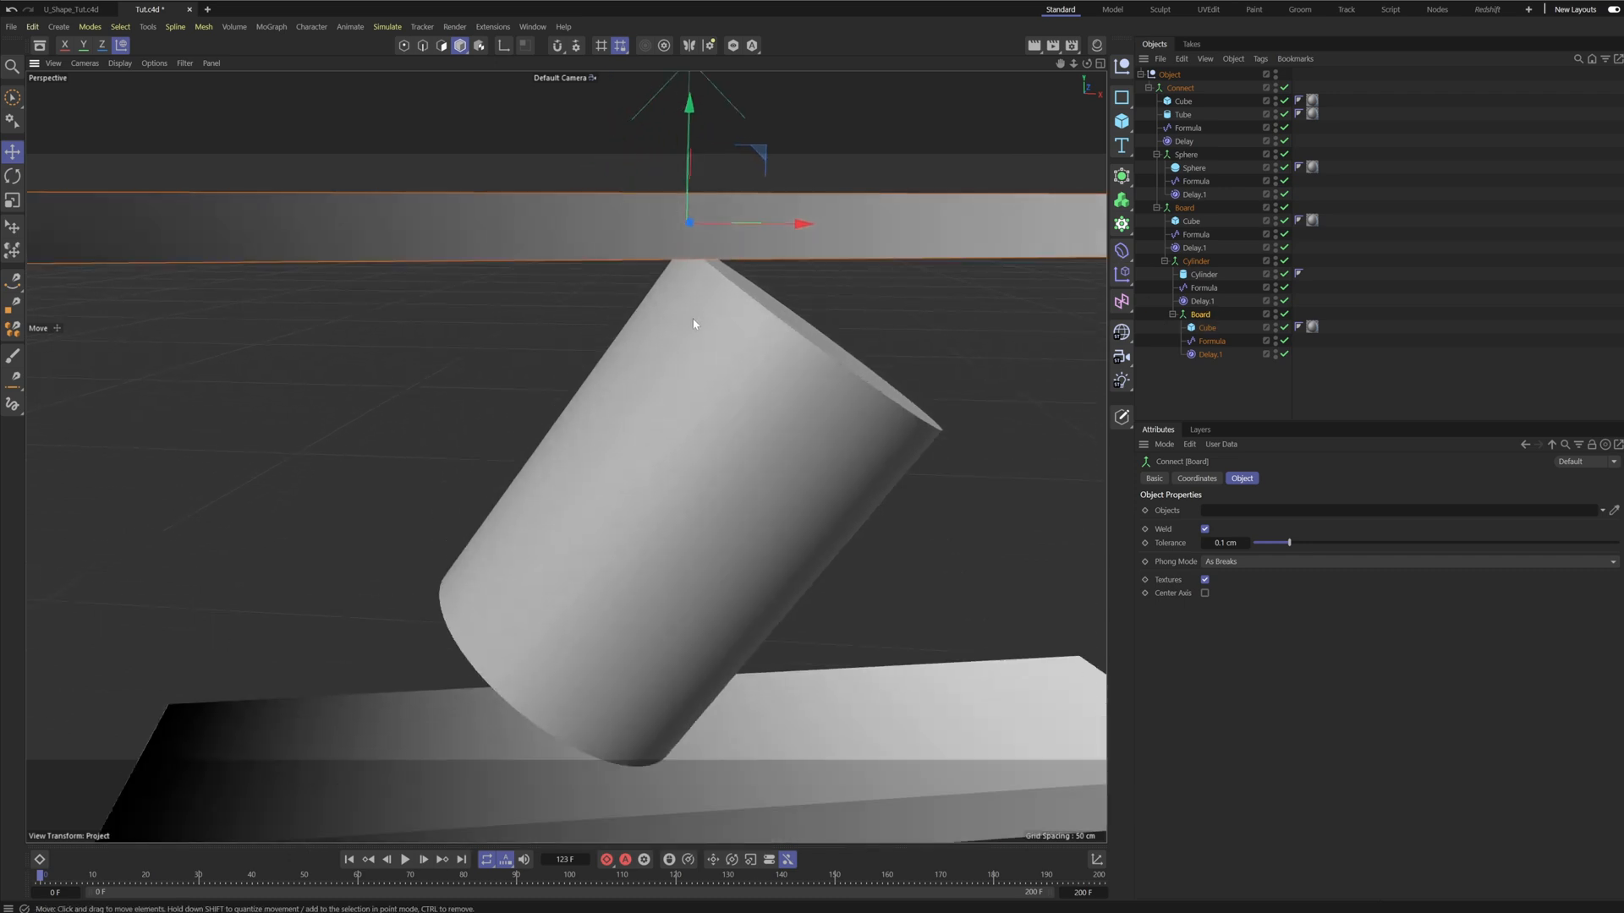
{"action": "left_click_drag", "start_coordinate": [696, 327], "coordinate": [744, 330], "text": "alt"}
{"action": "right_click_drag", "start_coordinate": [717, 328], "coordinate": [688, 348], "text": "alt"}
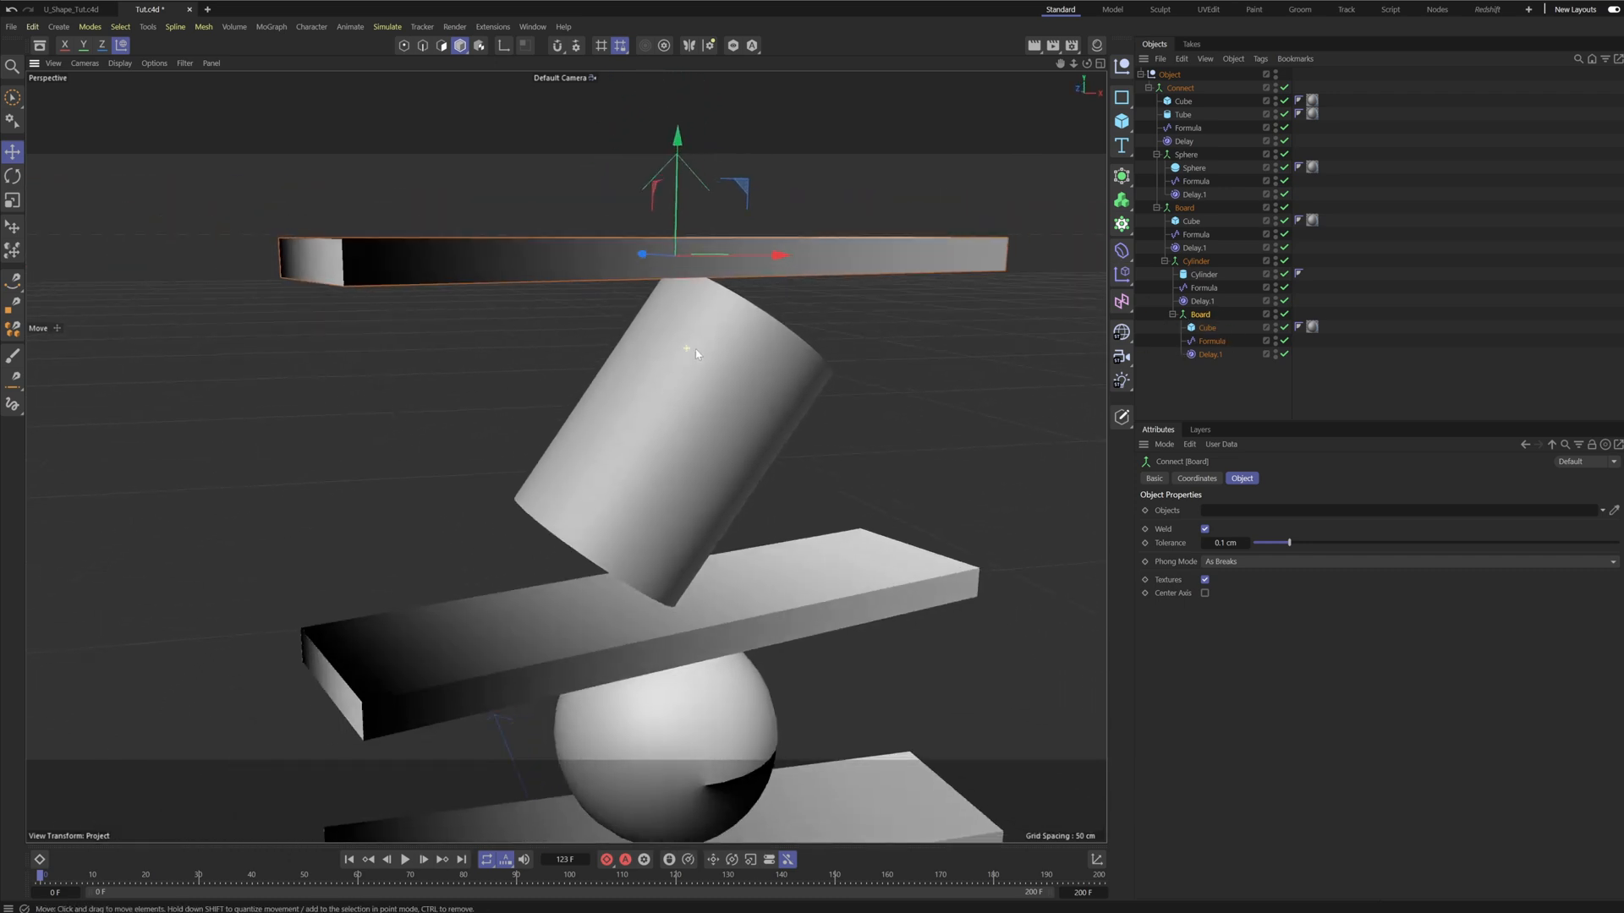
{"action": "mouse_move", "coordinate": [687, 347]}
{"action": "left_mouse_down", "text": "alt"}
{"action": "mouse_move", "coordinate": [815, 324]}
{"action": "mouse_move", "coordinate": [695, 339]}
{"action": "left_mouse_up", "text": "alt"}
{"action": "right_click_drag", "start_coordinate": [695, 338], "coordinate": [653, 359], "text": "alt"}
{"action": "left_click_drag", "start_coordinate": [727, 355], "coordinate": [760, 438], "text": "alt"}
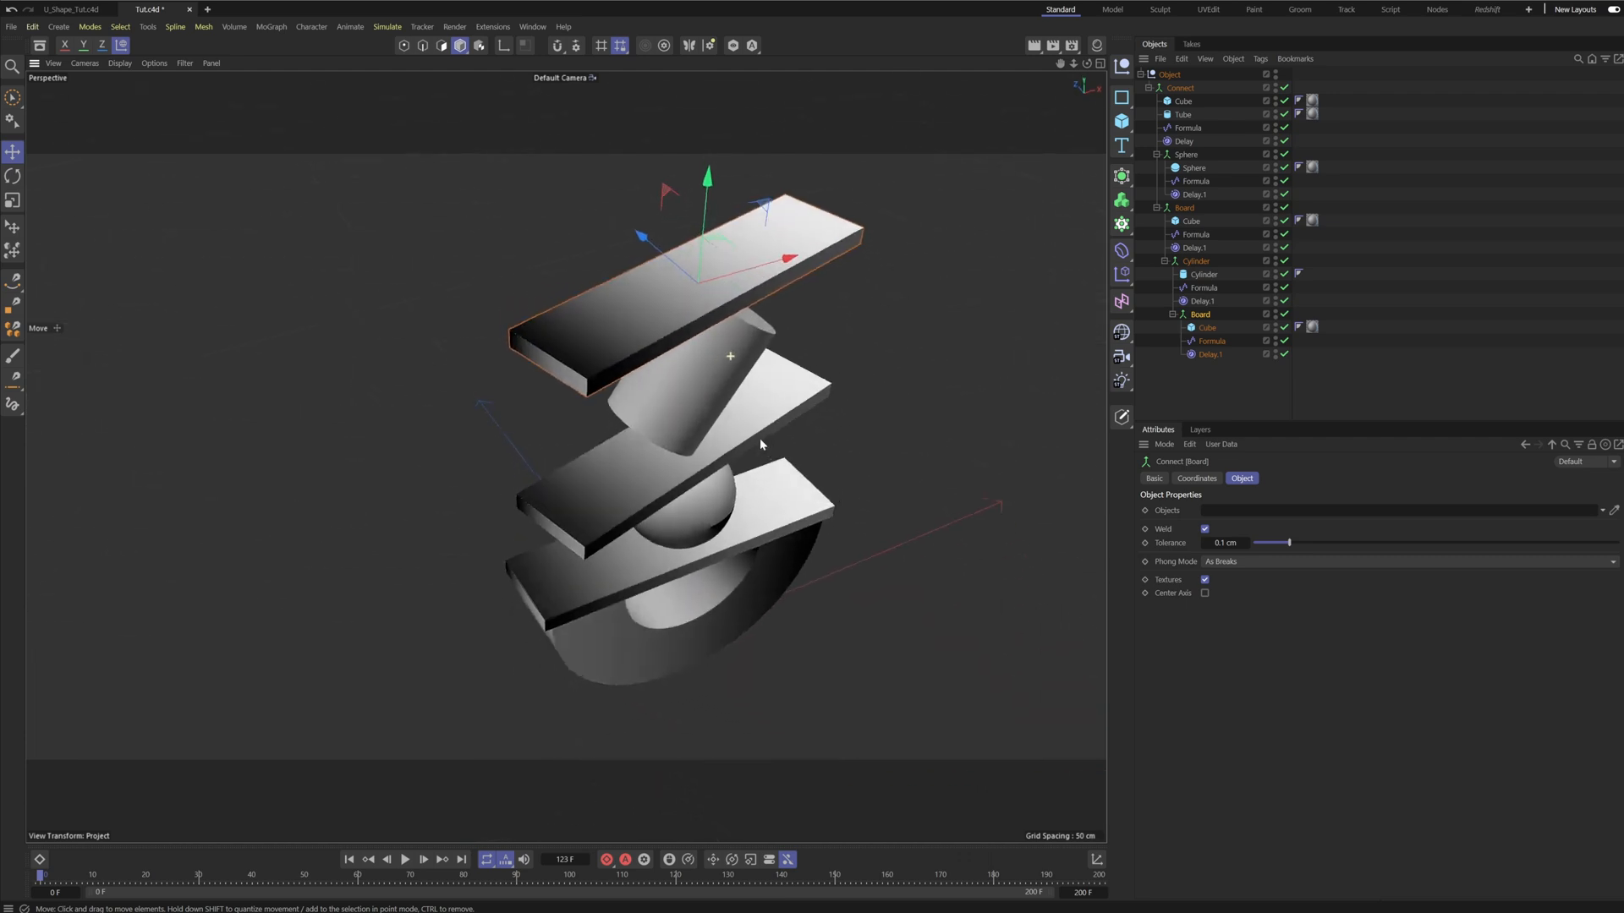
Rotate the top Board connect object slightly about its vertical axis, and turn the middle Board group the same way.
{"action": "key", "text": "t"}
{"action": "key", "text": "r"}
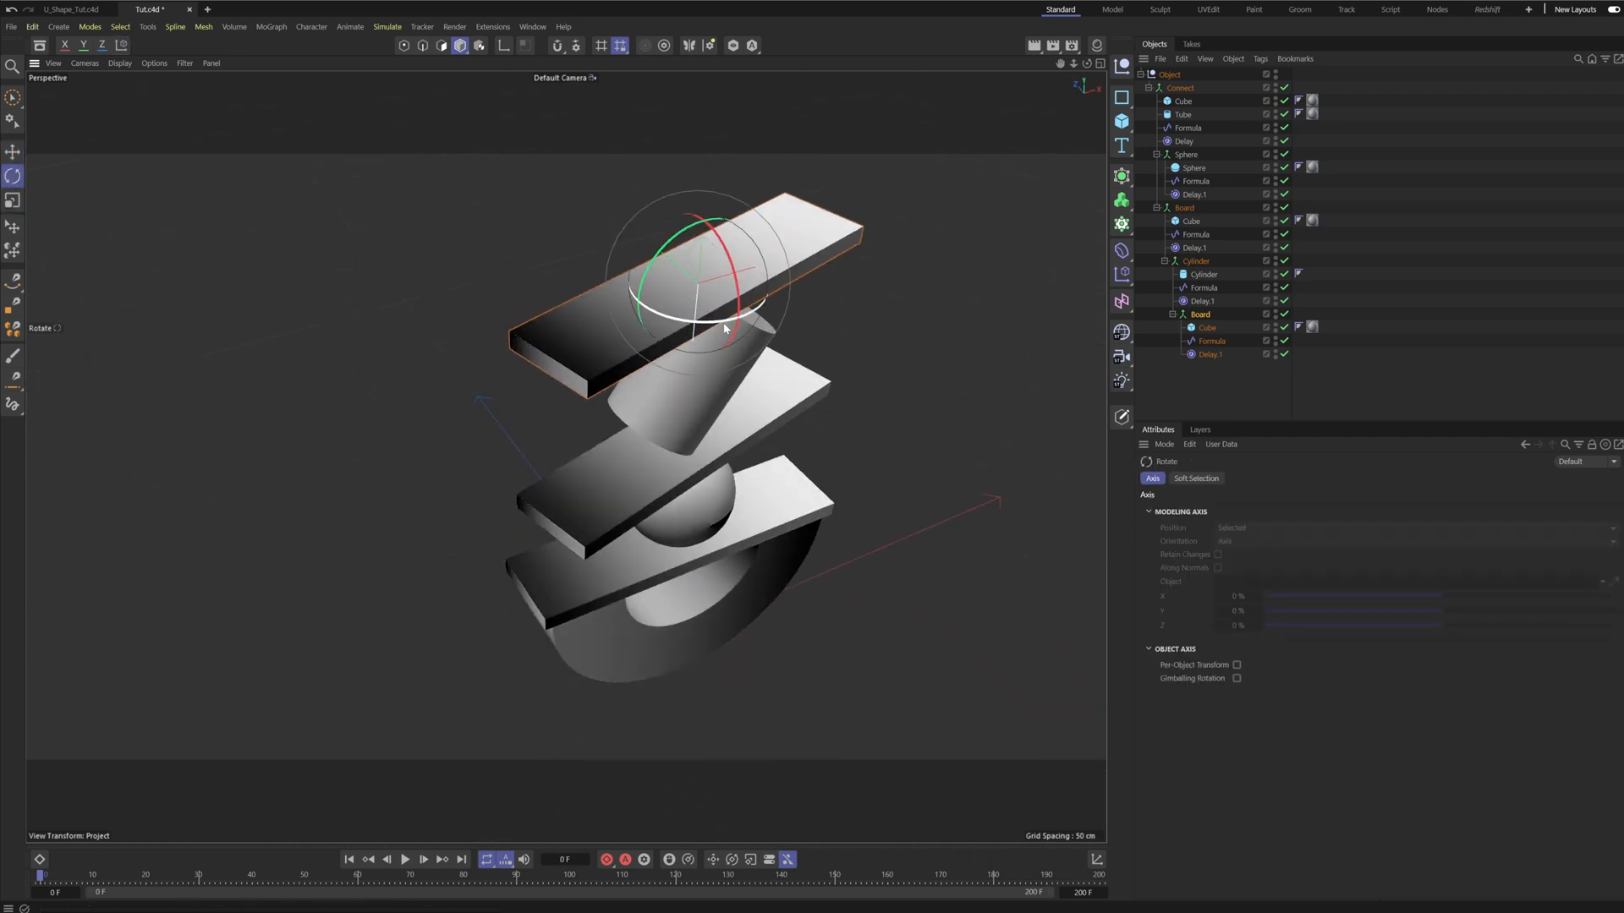
{"action": "left_click_drag", "start_coordinate": [724, 328], "coordinate": [801, 348]}
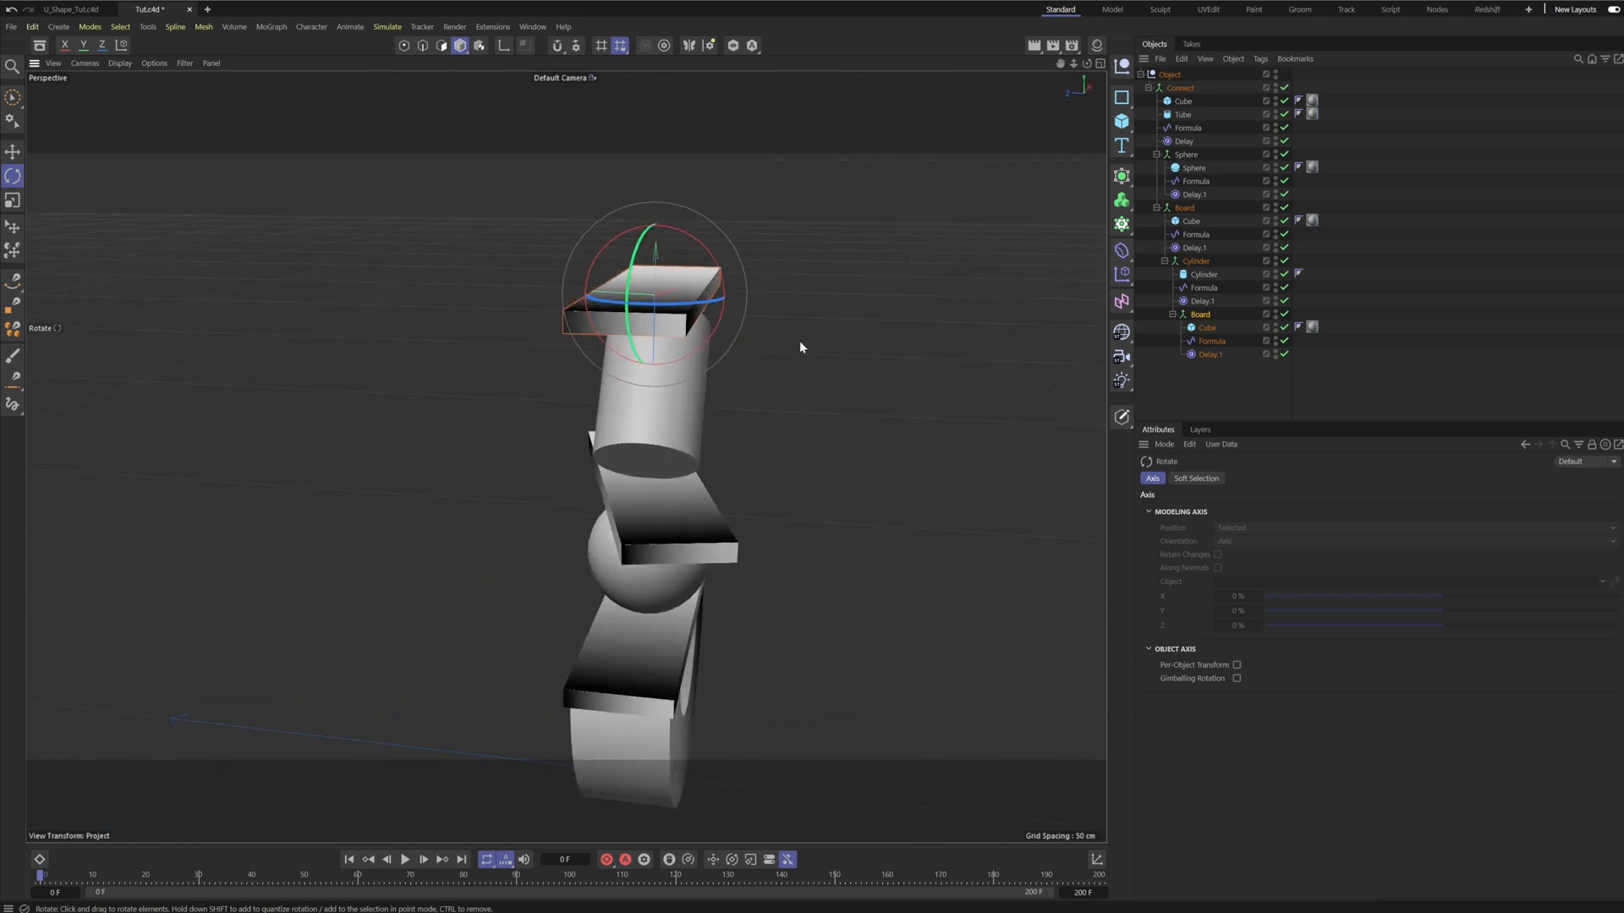
{"action": "left_click_drag", "start_coordinate": [704, 302], "coordinate": [700, 309]}
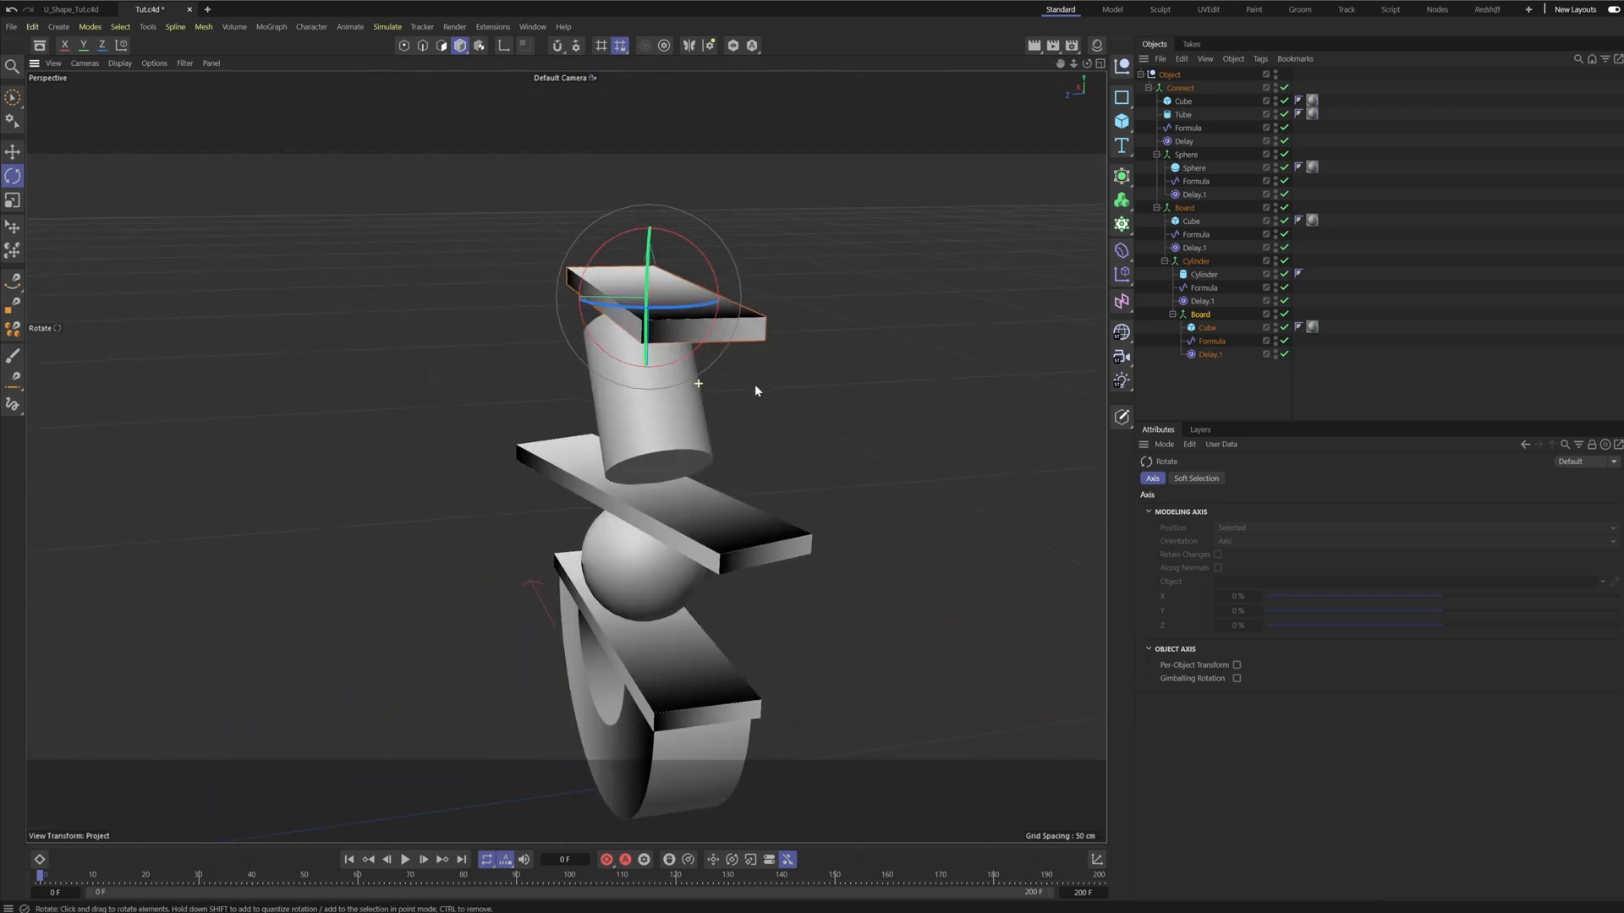
{"action": "left_click", "coordinate": [1192, 220]}
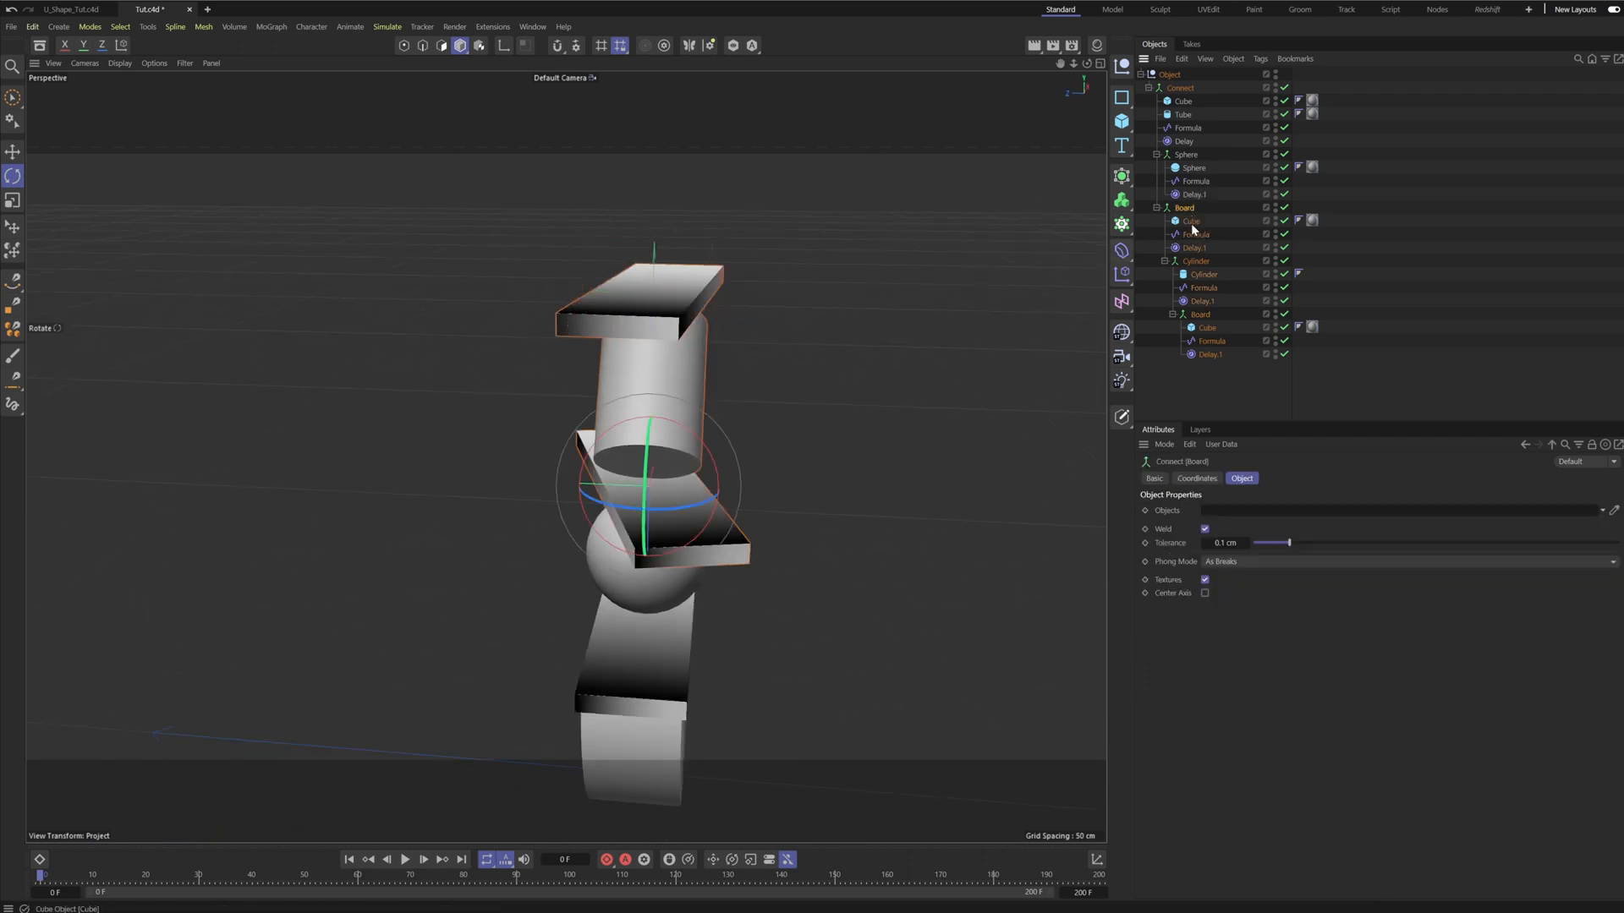
{"action": "left_click_drag", "start_coordinate": [700, 508], "coordinate": [722, 556]}
Play back the animation and review the stack's rocking motion from several angles, ending with a frontal view.
{"action": "left_click_drag", "start_coordinate": [620, 348], "coordinate": [615, 269], "text": "alt"}
{"action": "left_click_drag", "start_coordinate": [767, 404], "coordinate": [652, 586], "text": "alt"}
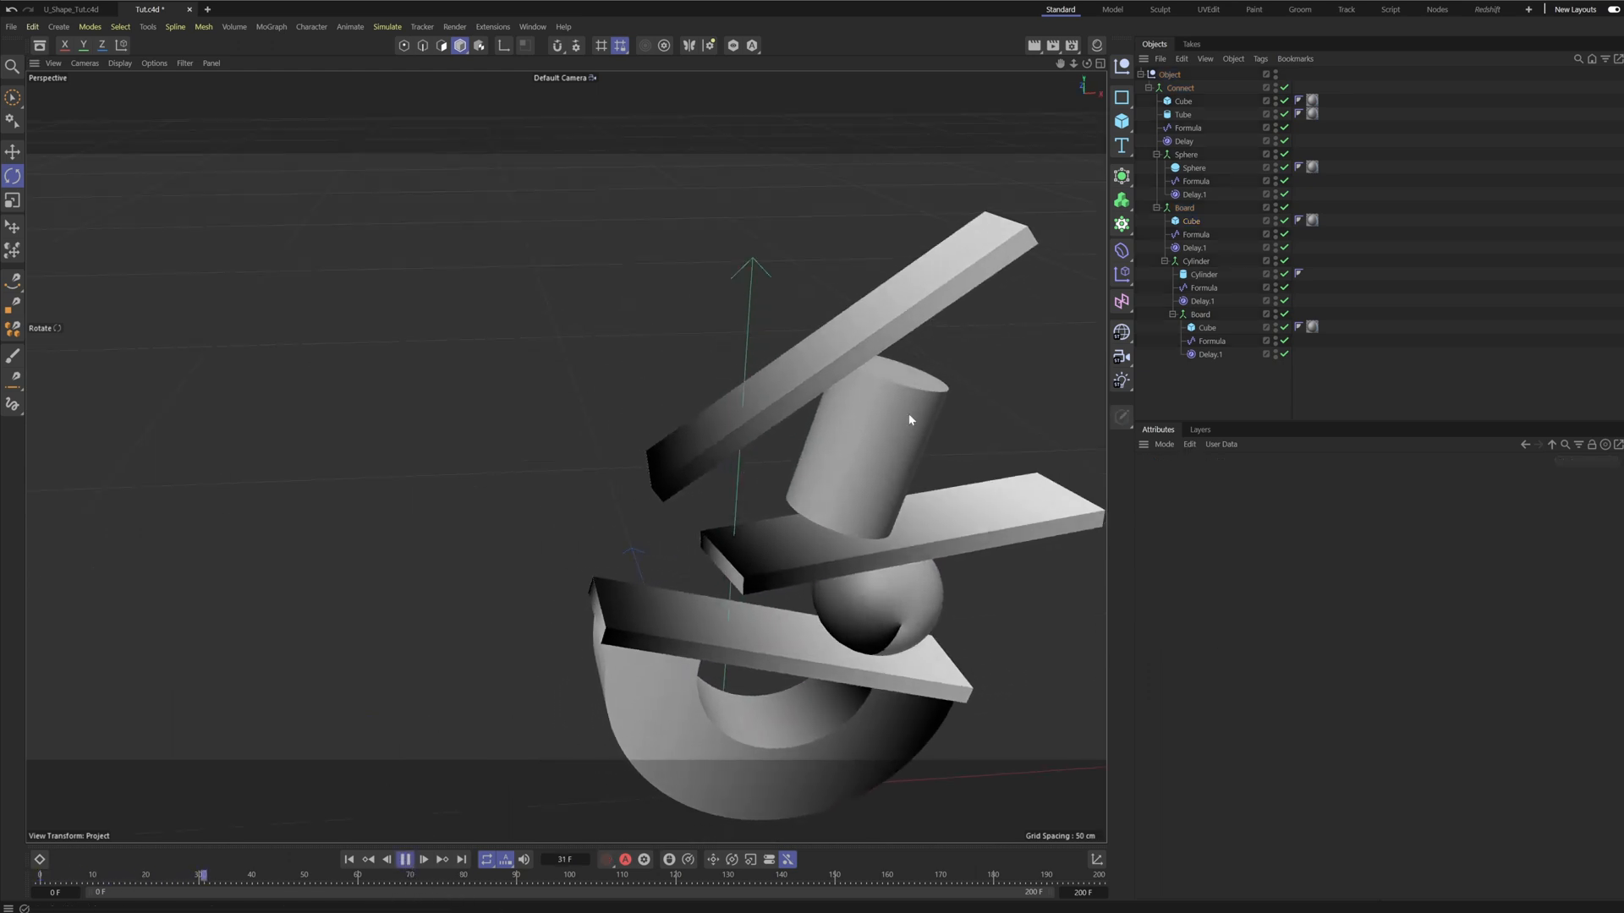
{"action": "middle_click_drag", "start_coordinate": [908, 415], "coordinate": [758, 403], "text": "alt"}
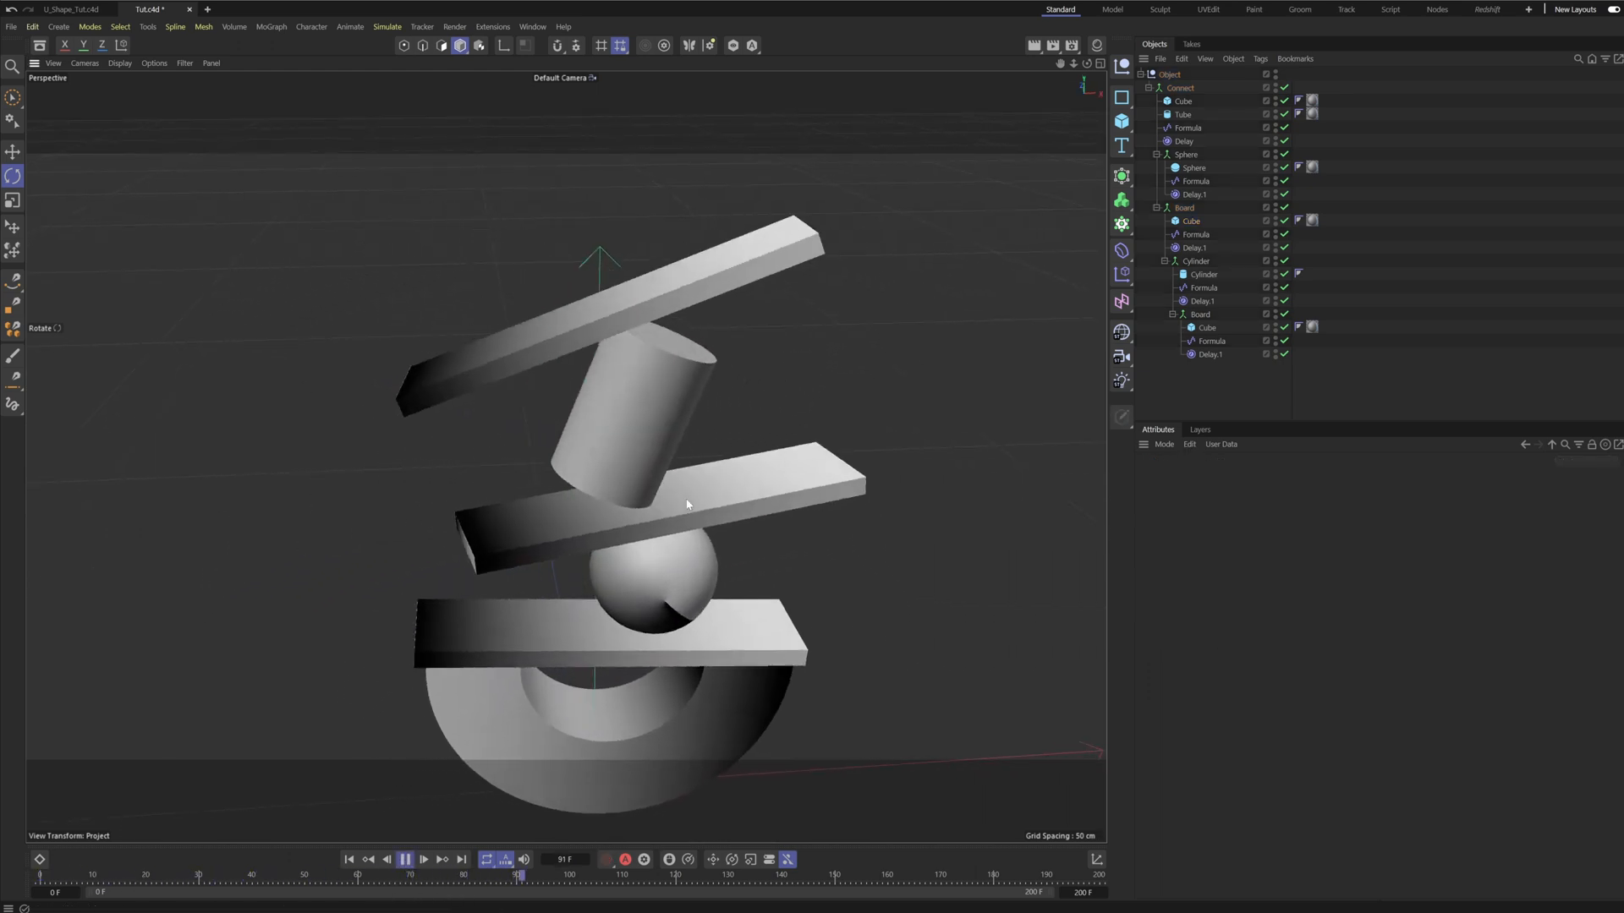
{"action": "left_click_drag", "start_coordinate": [687, 452], "coordinate": [642, 308], "text": "alt"}
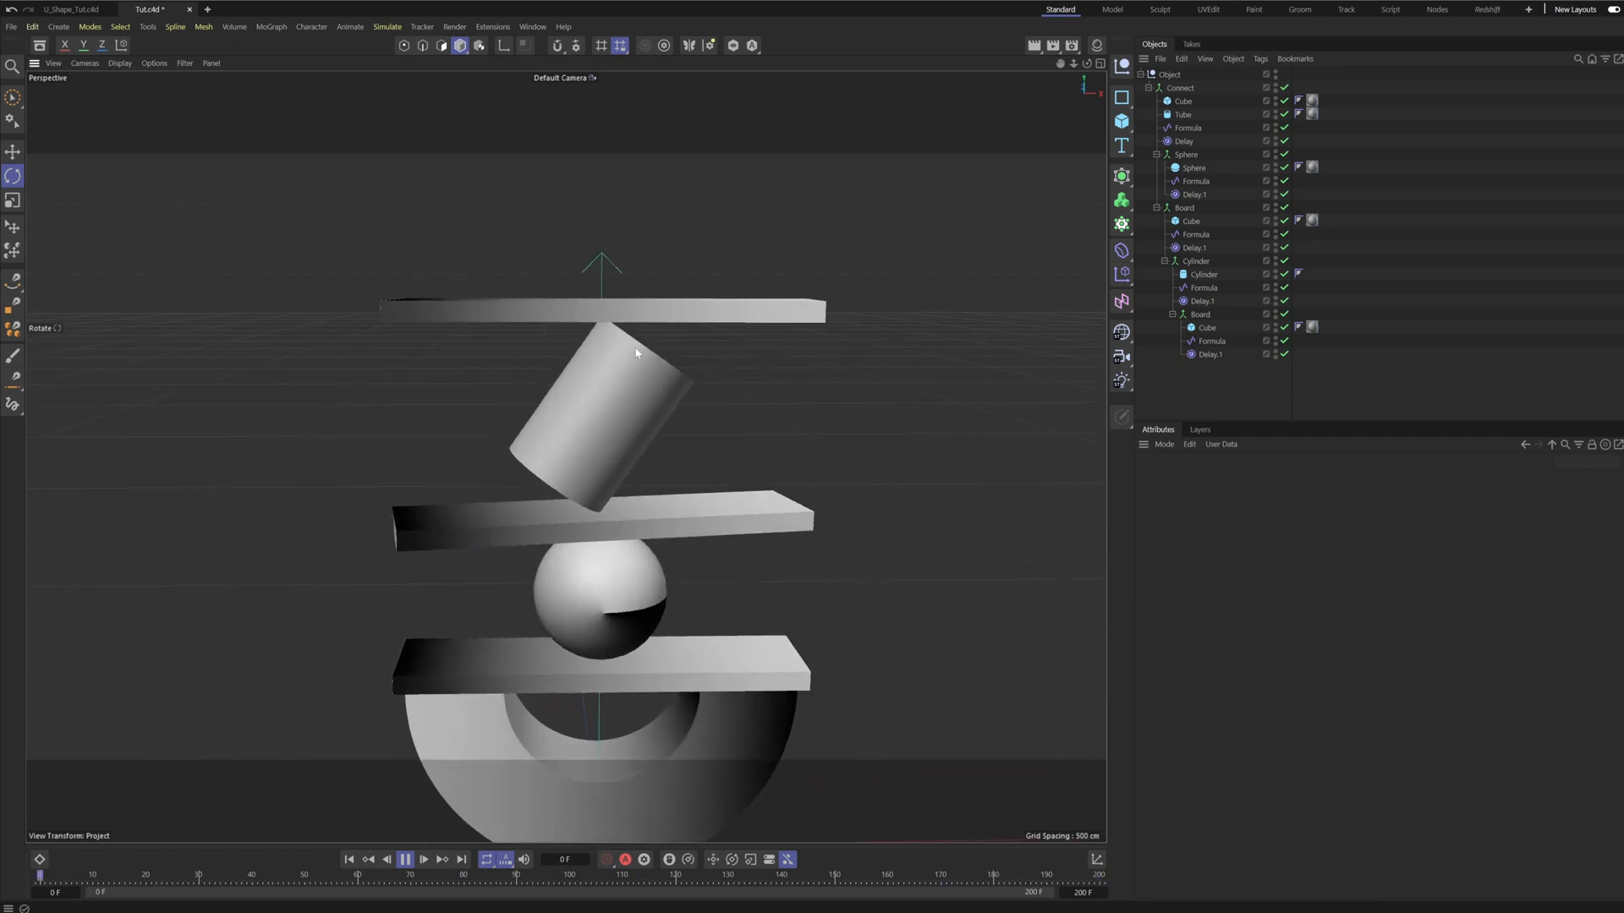
Set the heading rotation (R.H) of the top Board's Formula effector to 59°.
{"action": "left_click", "coordinate": [1243, 341]}
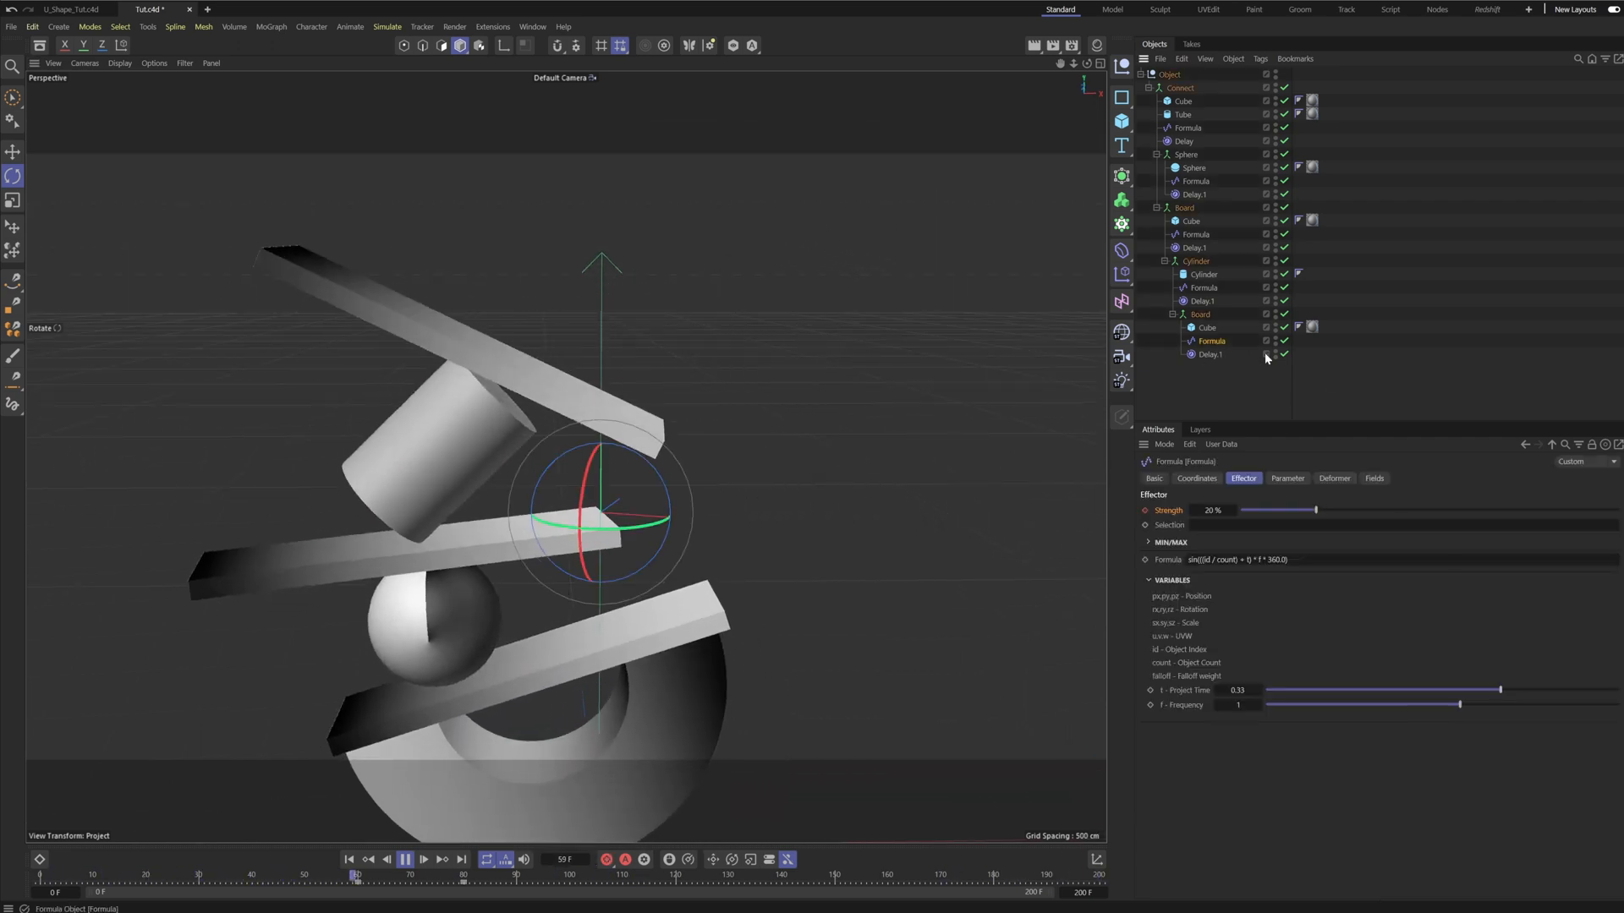
{"action": "left_click", "coordinate": [1286, 479]}
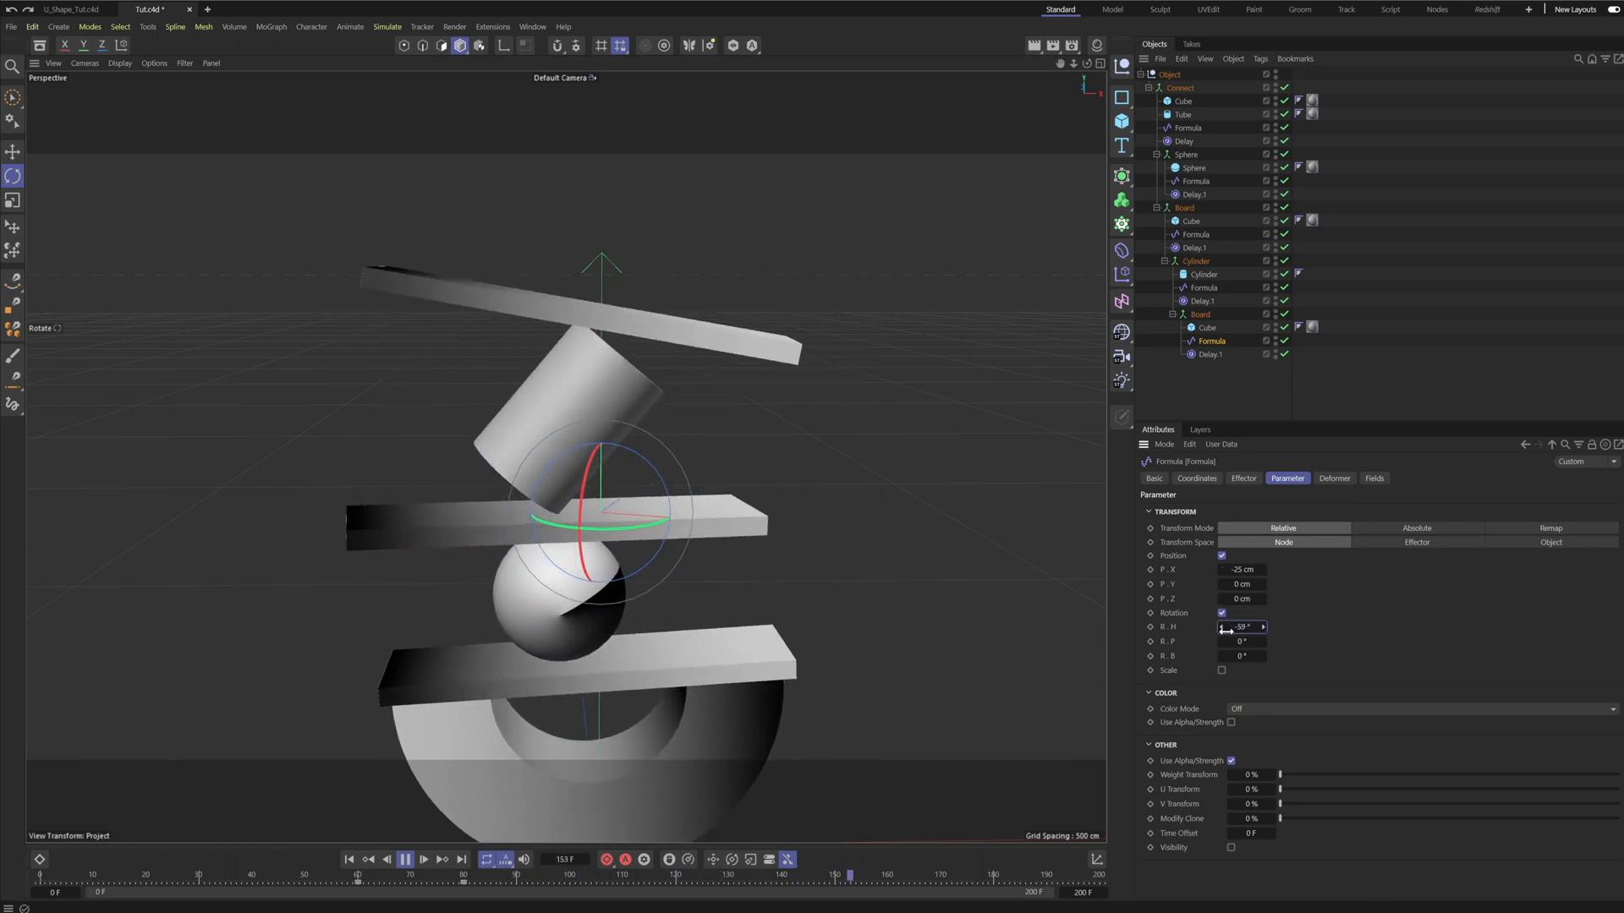
{"action": "type", "text": "59"}
{"action": "key", "text": "Return"}
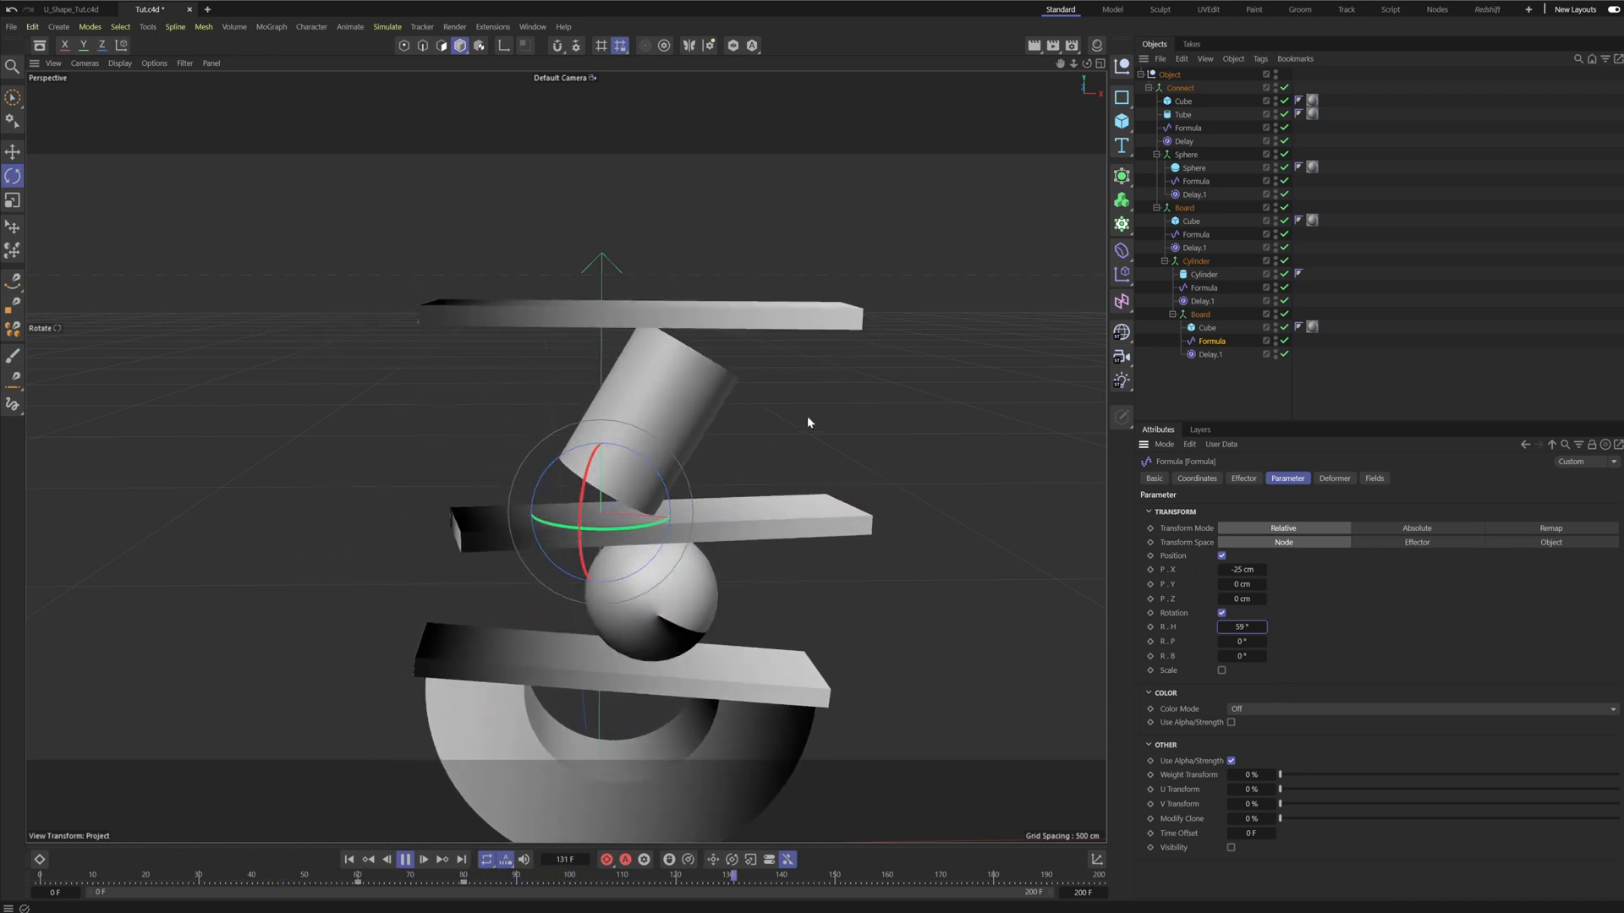
Set the pitch rotation (R.P) of the top Board's Formula effector to -15° and replay the animation from the start.
{"action": "left_click_drag", "start_coordinate": [562, 370], "coordinate": [662, 366], "text": "alt"}
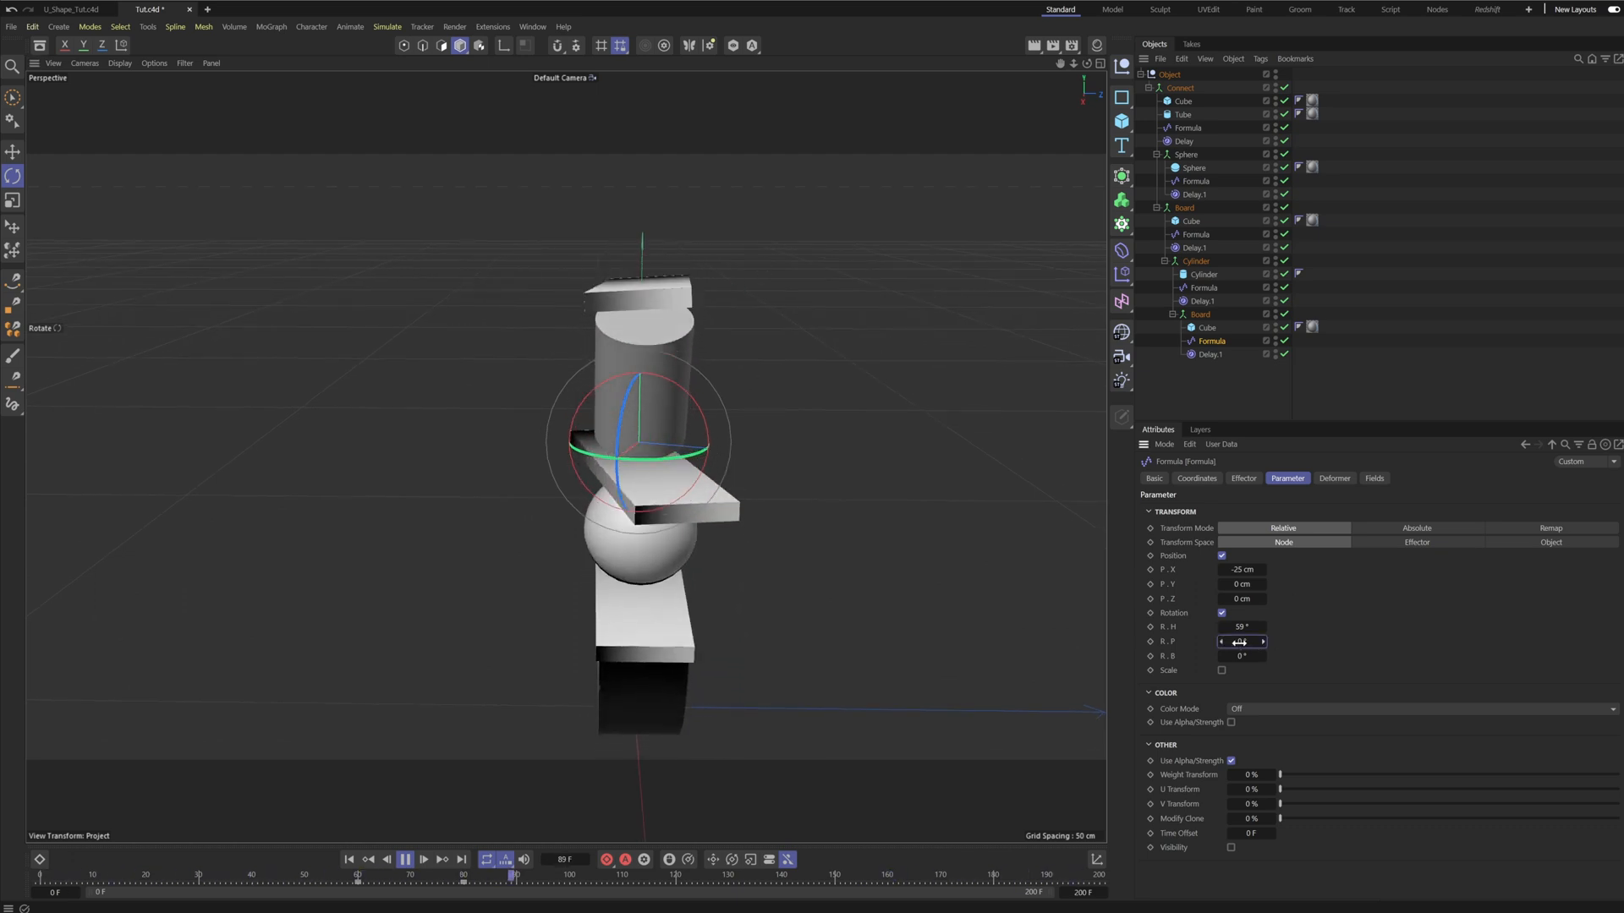
{"action": "left_click_drag", "start_coordinate": [1240, 642], "coordinate": [1261, 642]}
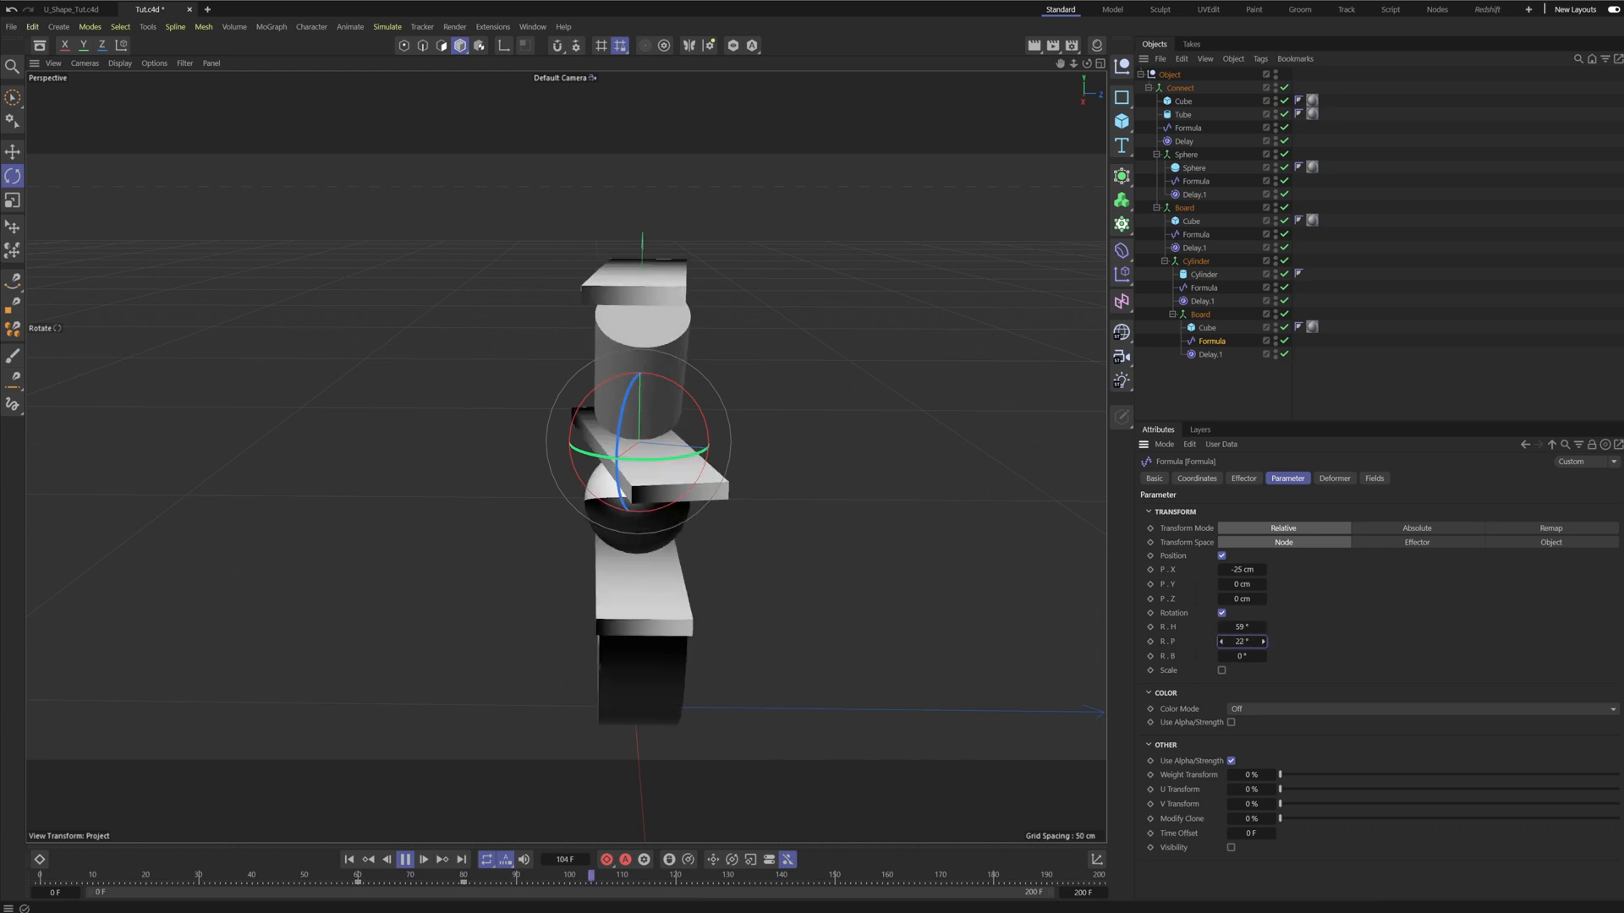
{"action": "left_click", "coordinate": [353, 879]}
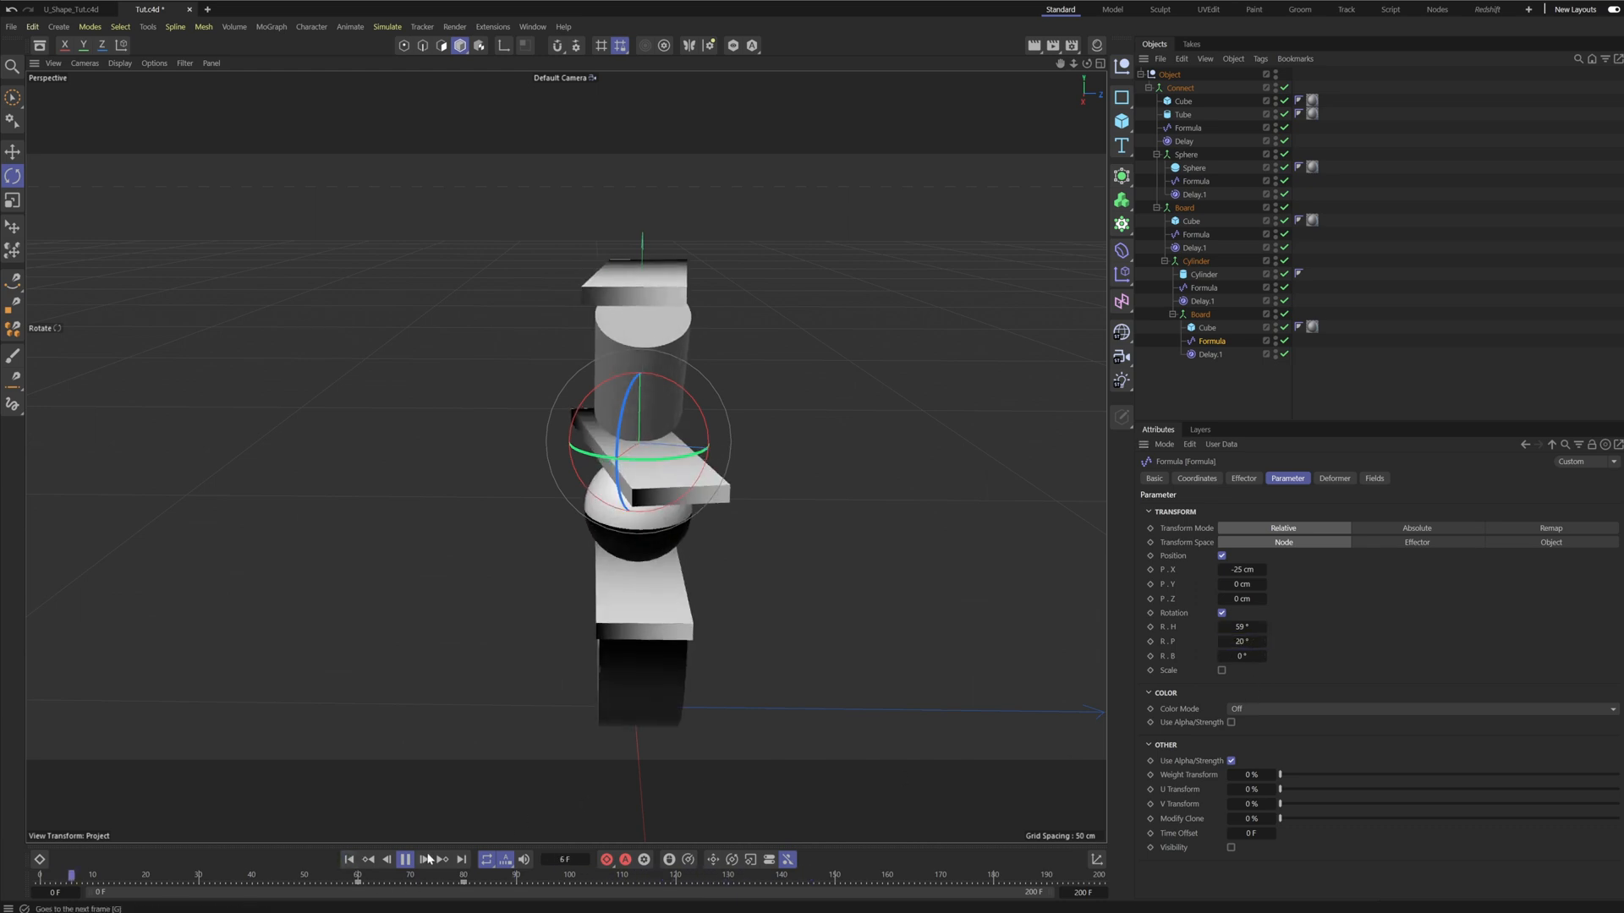
{"action": "left_click", "coordinate": [1250, 644]}
{"action": "type", "text": "-15"}
{"action": "key", "text": "Return"}
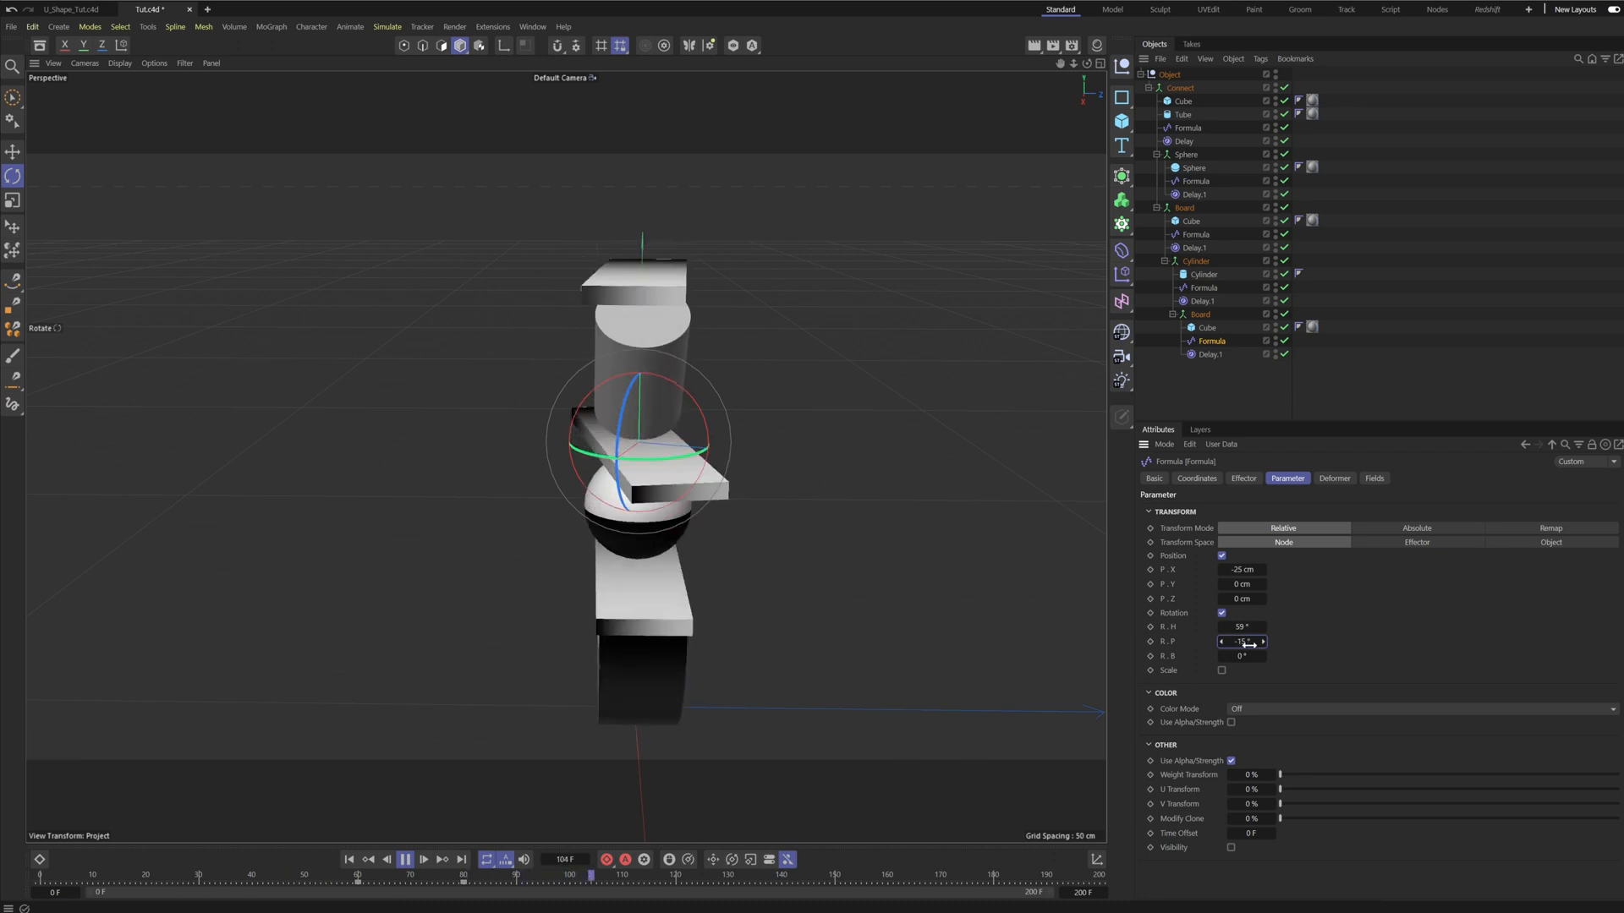
{"action": "left_click", "coordinate": [350, 860]}
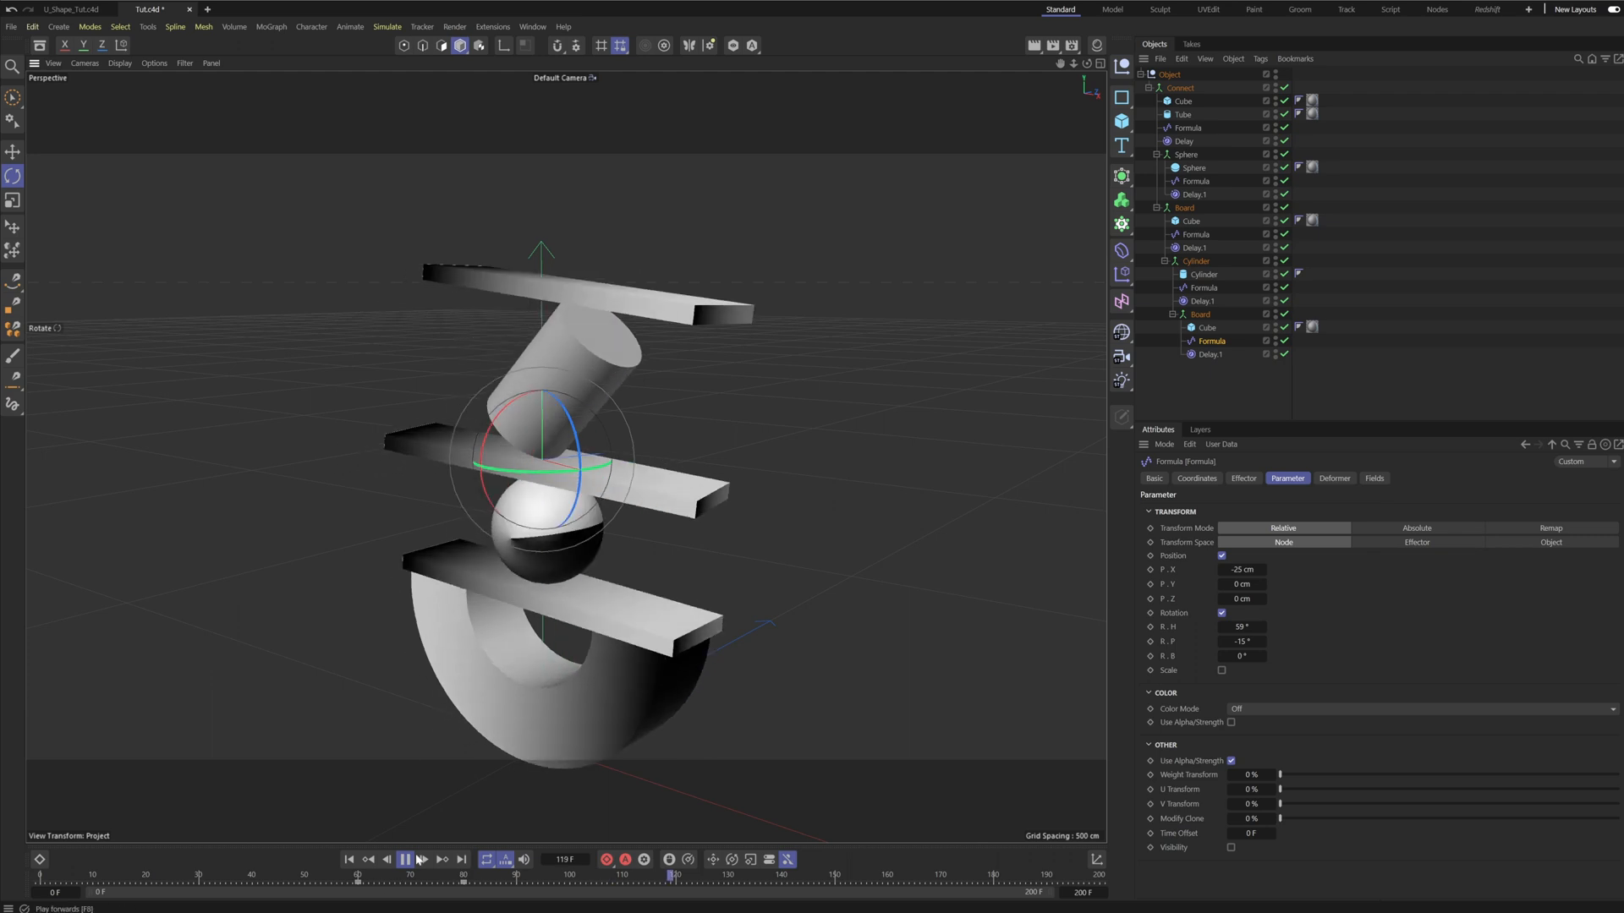
Pause playback and nudge the top Board connect object slightly upward along Y at its contact with the cylinder.
{"action": "key", "text": "F8"}
{"action": "right_click_drag", "start_coordinate": [587, 373], "coordinate": [725, 283], "text": "alt"}
{"action": "left_click_drag", "start_coordinate": [567, 254], "coordinate": [602, 433], "text": "alt"}
{"action": "left_click", "coordinate": [602, 434]}
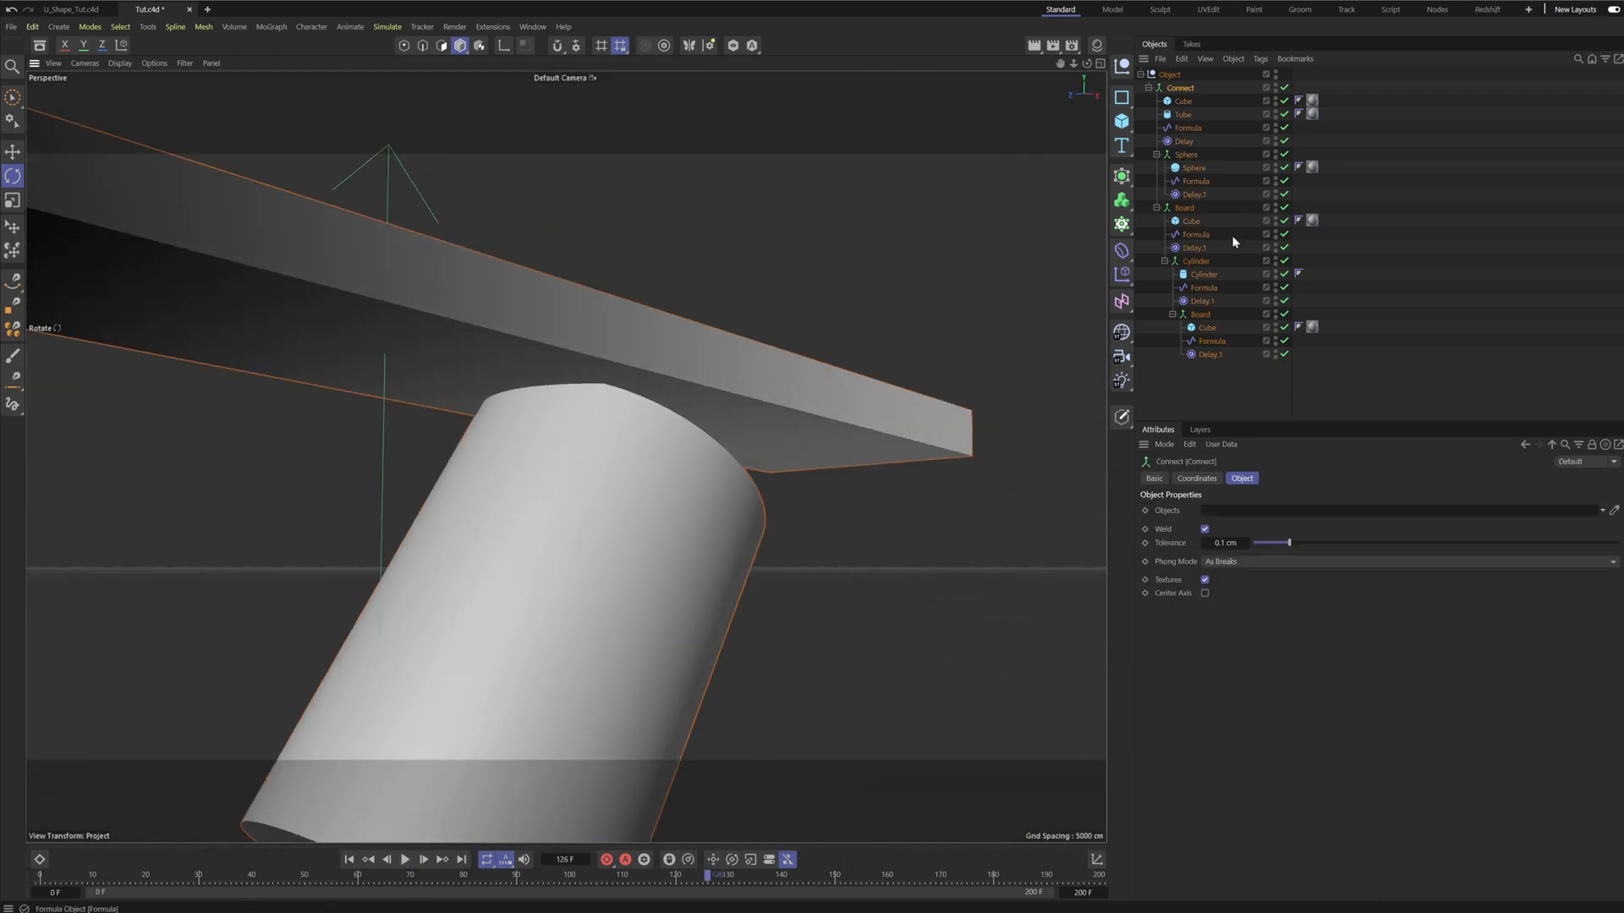
{"action": "left_click", "coordinate": [1202, 317]}
{"action": "key", "text": "e"}
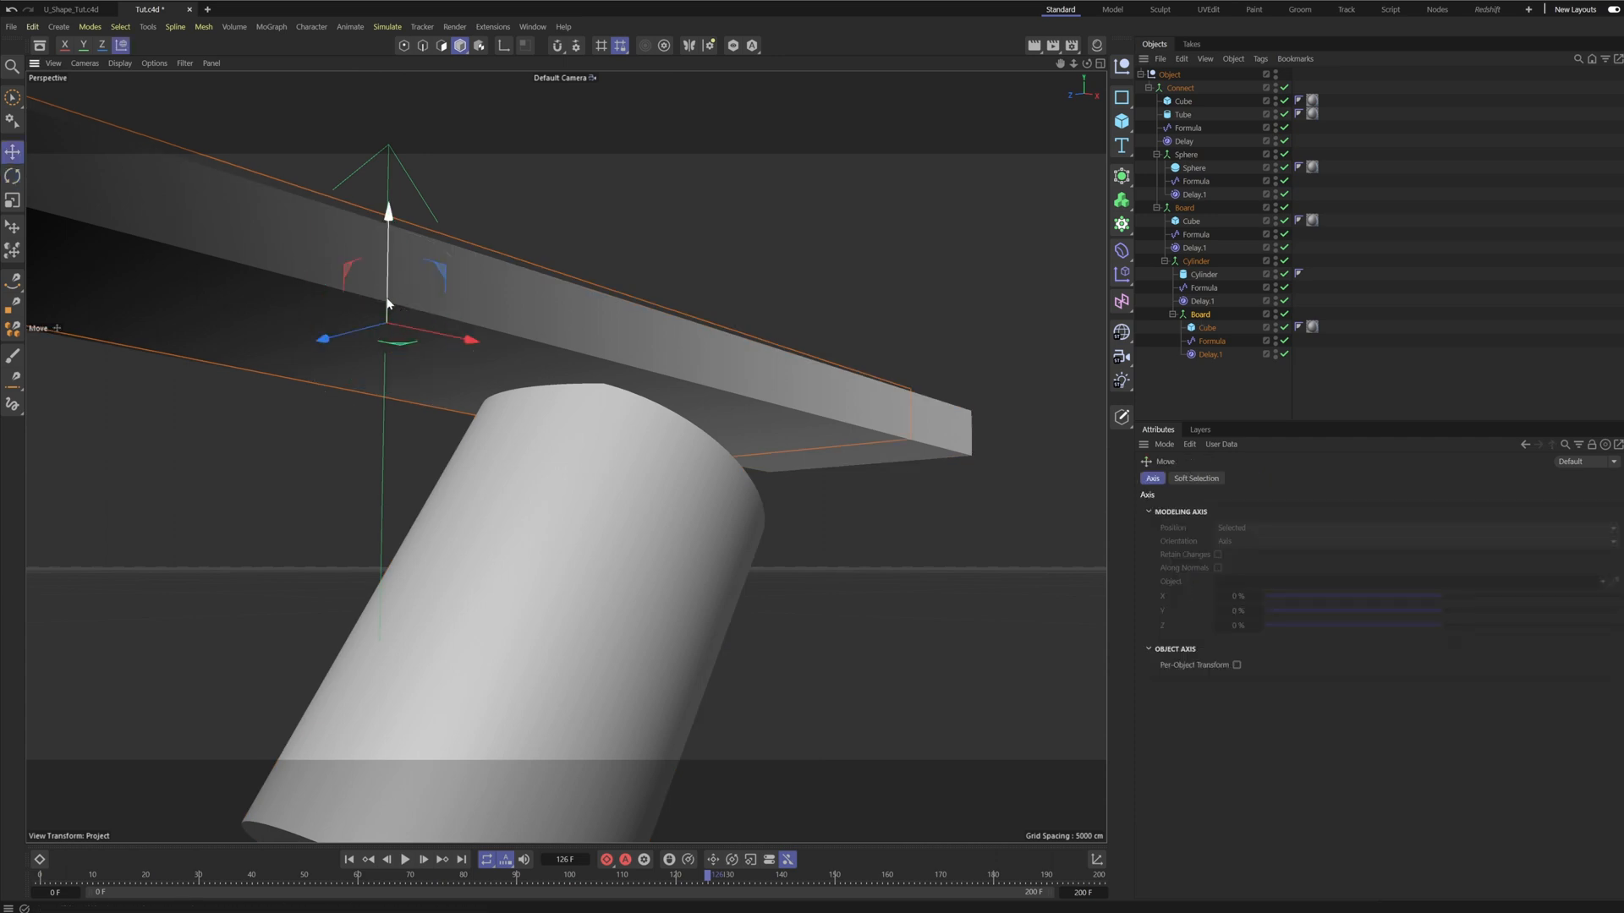
{"action": "left_click_drag", "start_coordinate": [385, 279], "coordinate": [387, 268]}
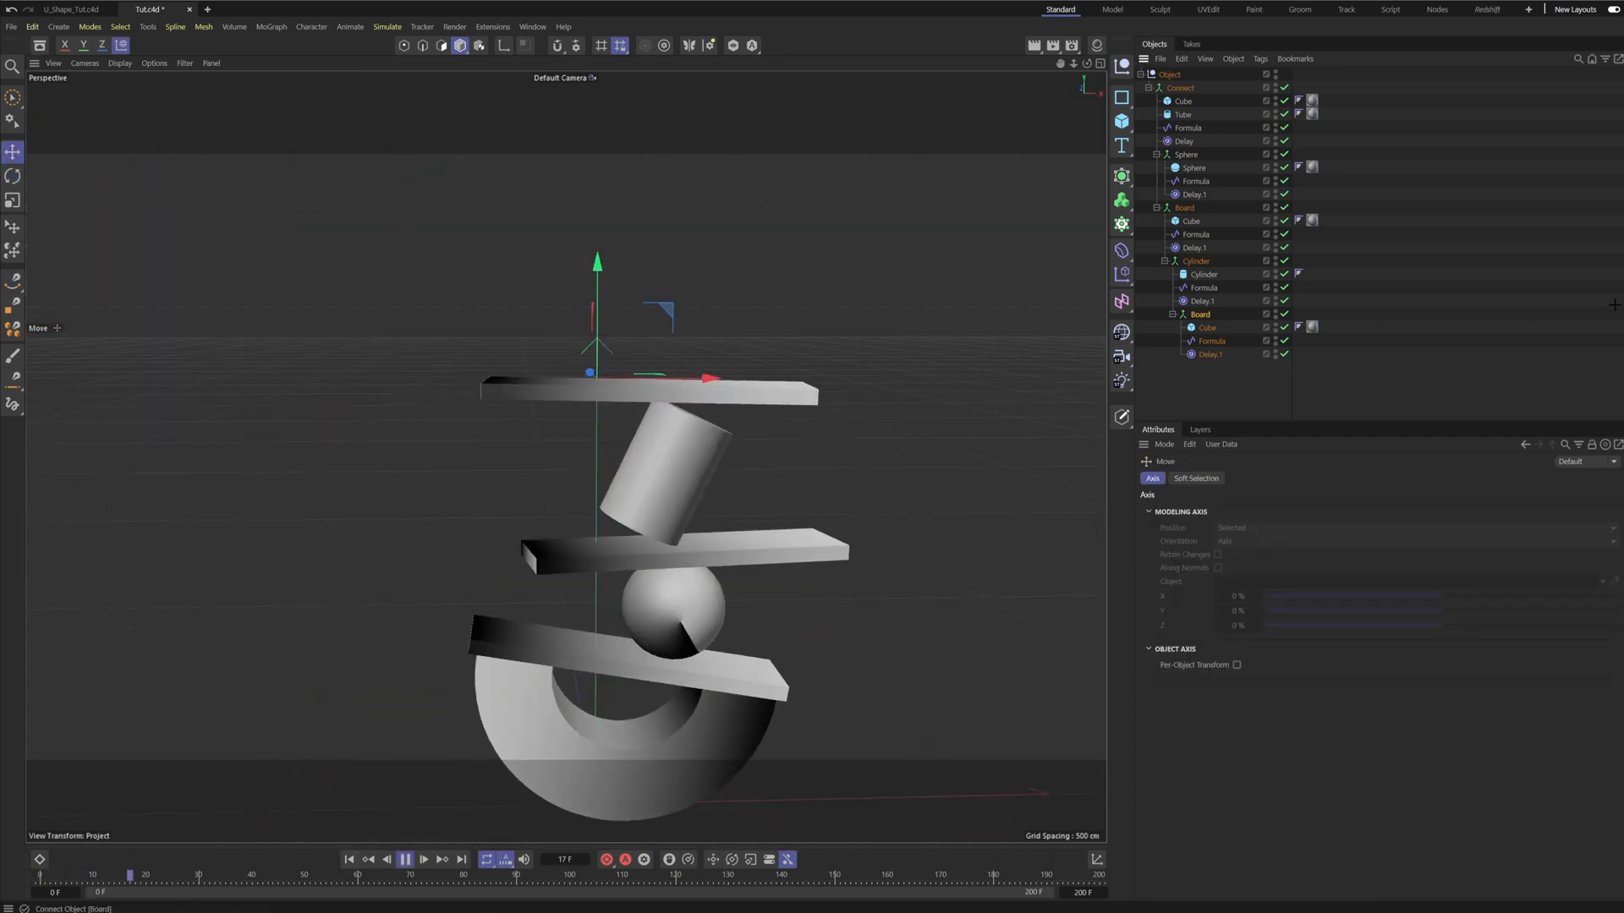
Set the X position (P.X) of the top Board's Formula effector to -15 cm after checking the playback.
{"action": "left_click", "coordinate": [1039, 458]}
{"action": "scroll", "coordinate": [731, 484], "scroll_direction": "up", "scroll_amount": 4}
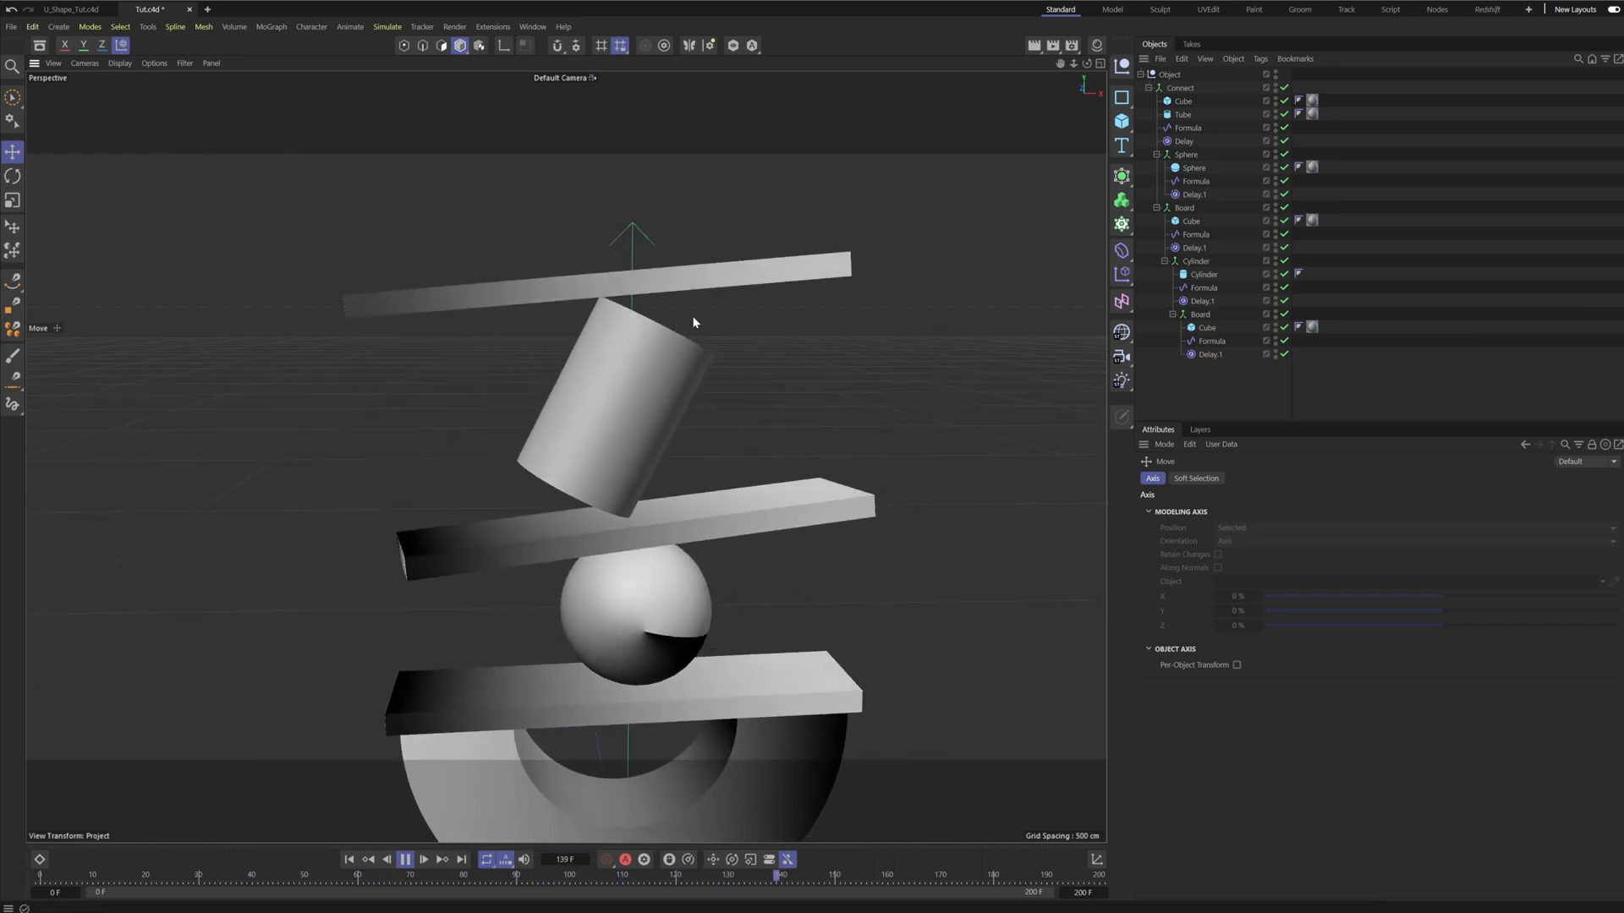
{"action": "left_click", "coordinate": [1209, 343]}
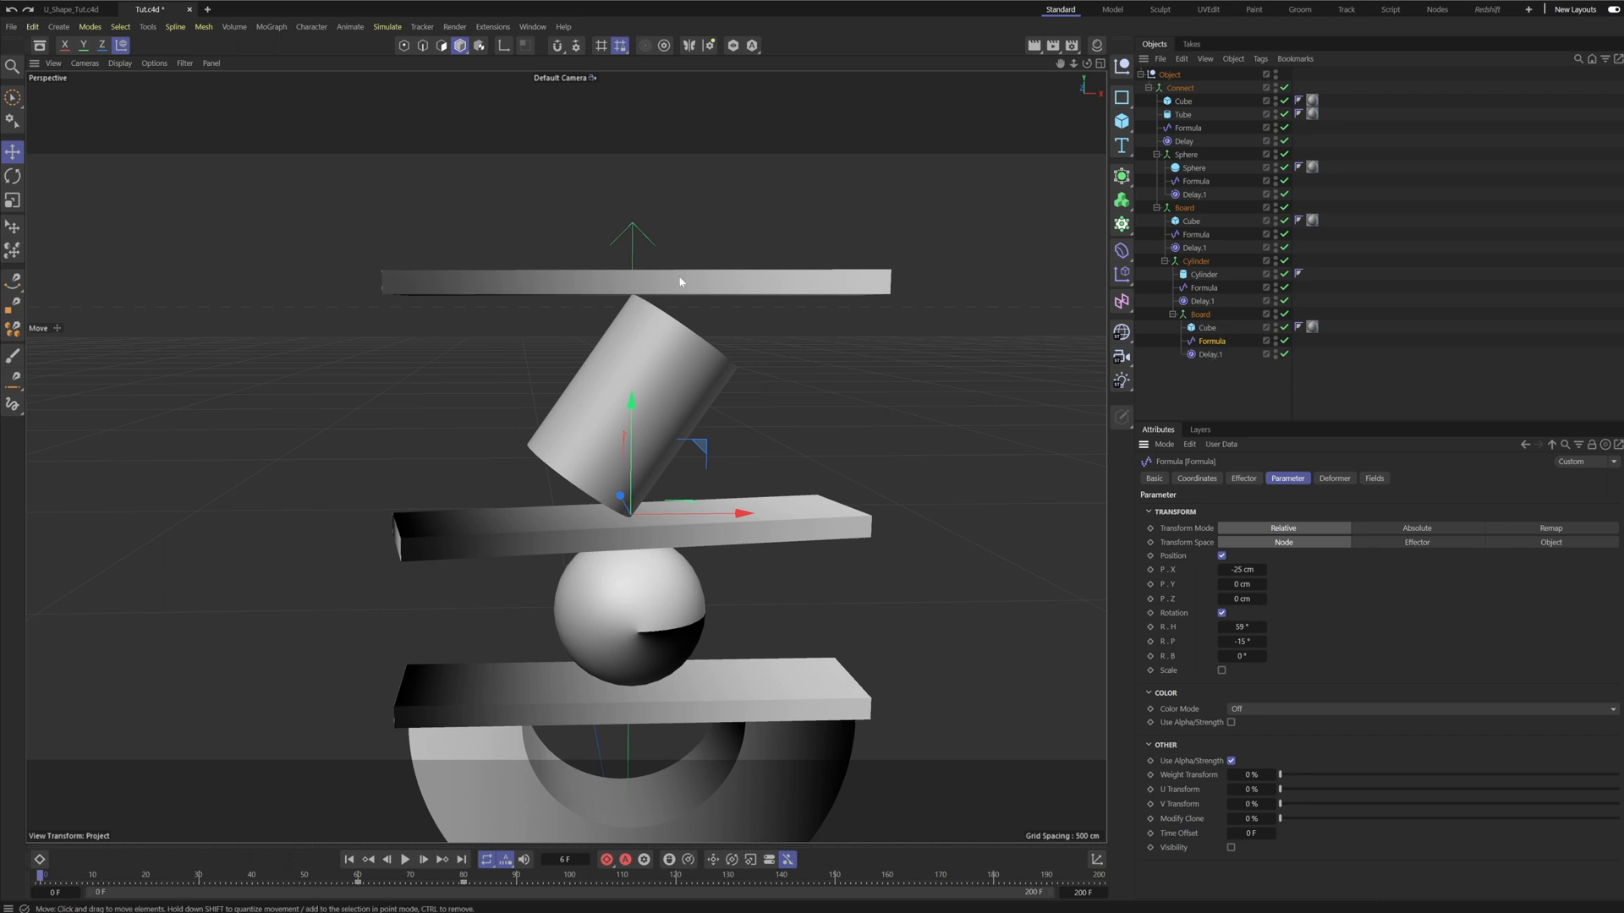
{"action": "double_click", "coordinate": [1245, 570]}
{"action": "type", "text": "-15"}
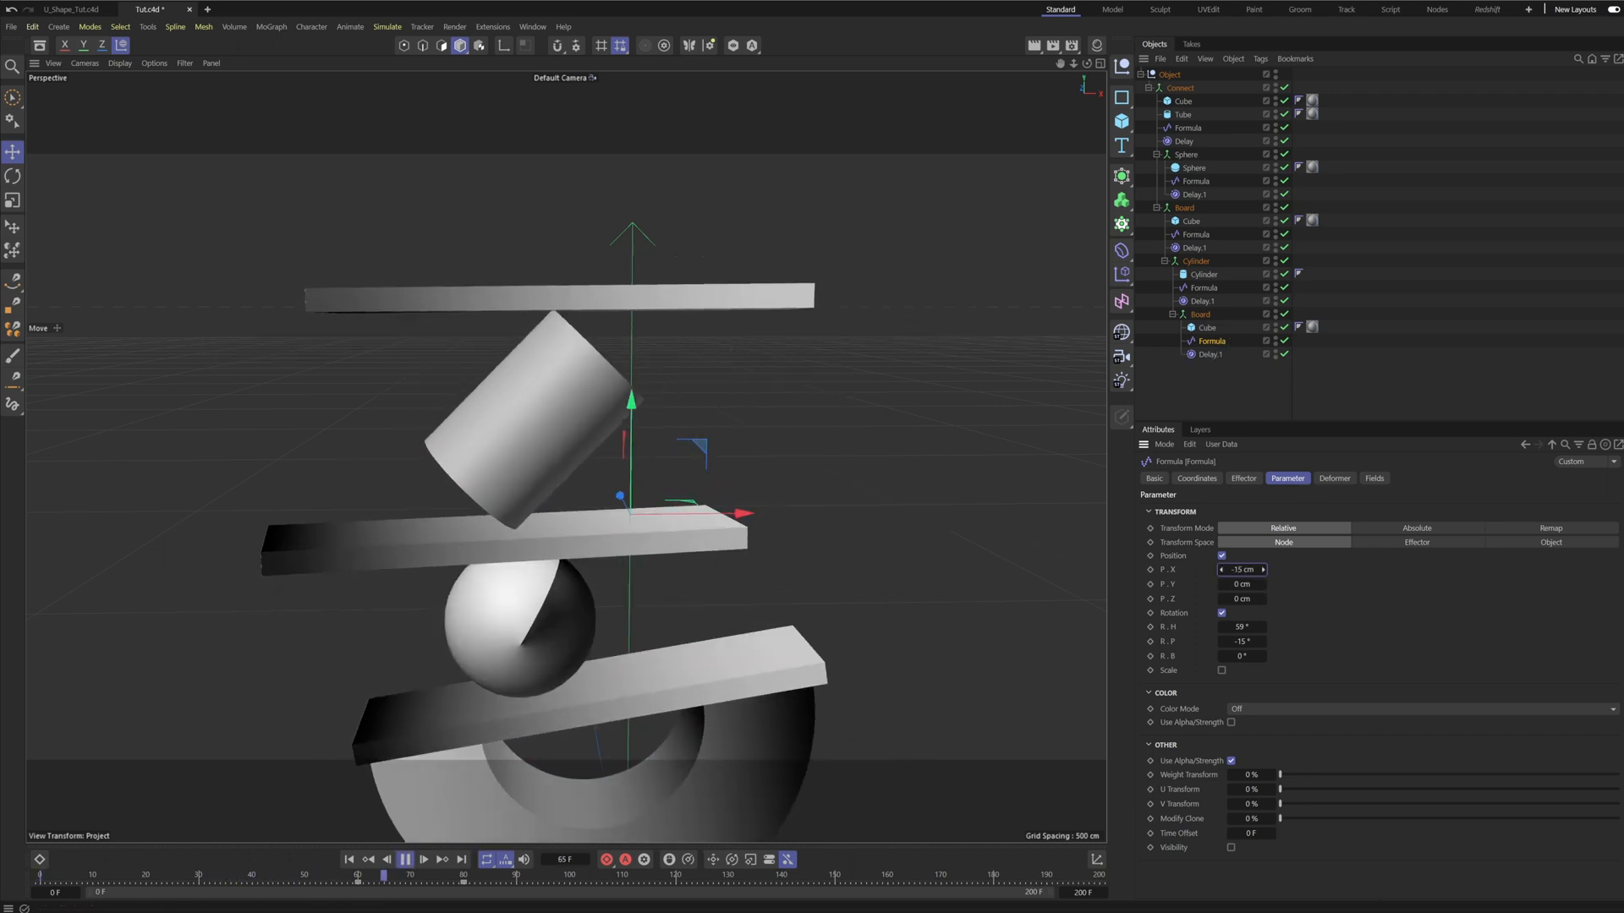
{"action": "key", "text": "Return"}
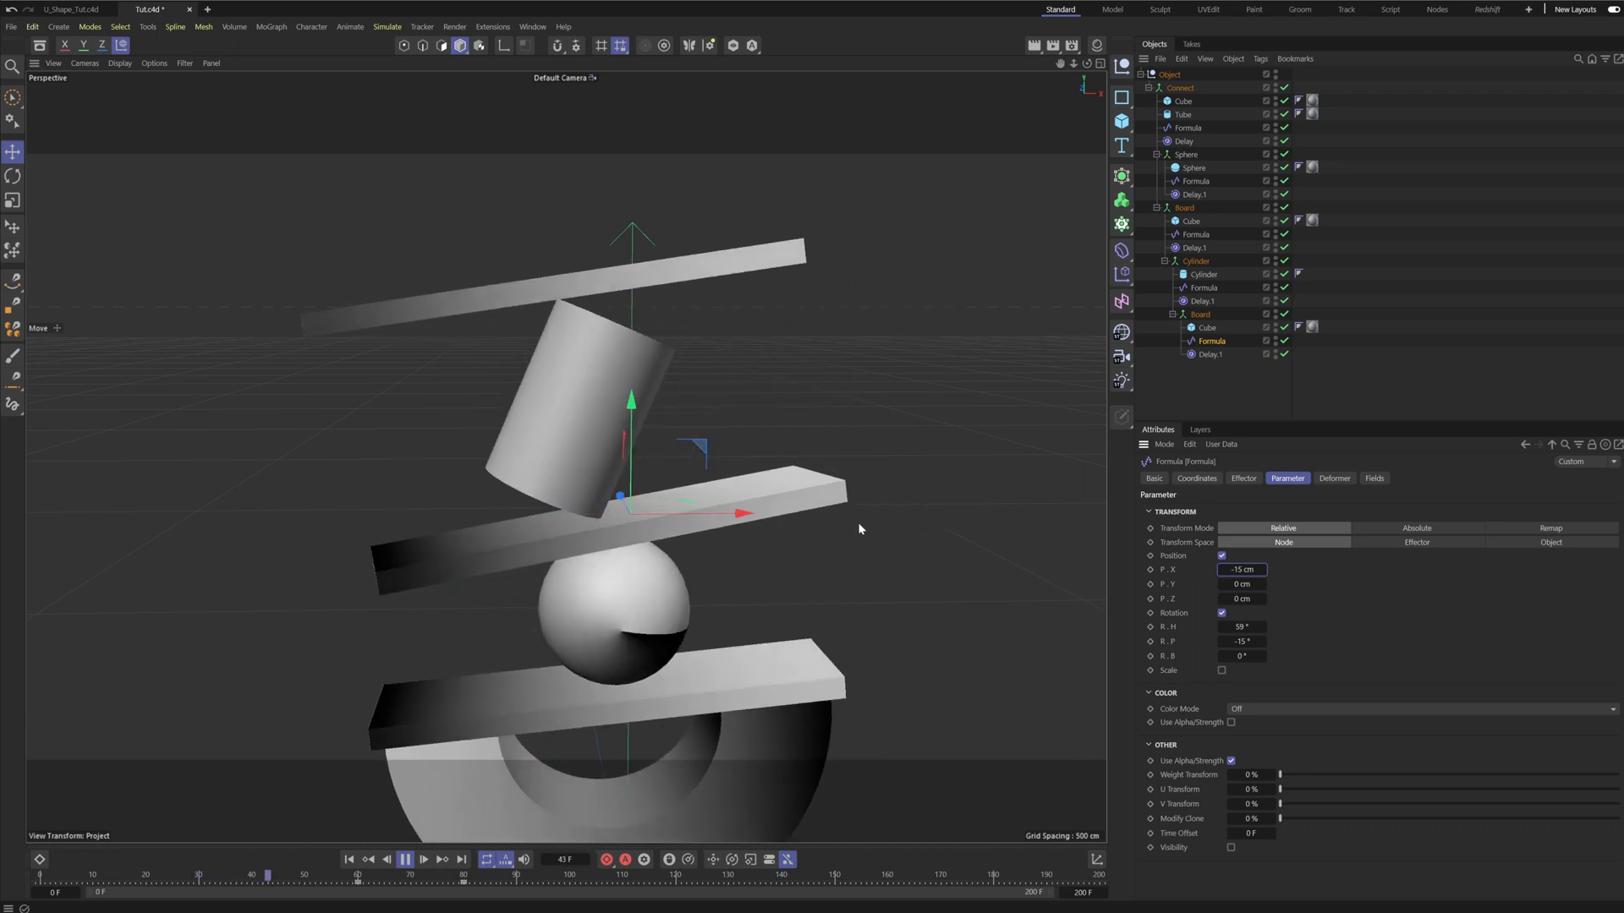
Review the playing animation of the whole stack from farther away and from another angle, and stop playback.
{"action": "scroll", "coordinate": [858, 524], "scroll_direction": "down", "scroll_amount": 5}
{"action": "middle_click_drag", "start_coordinate": [891, 615], "coordinate": [875, 554], "text": "alt"}
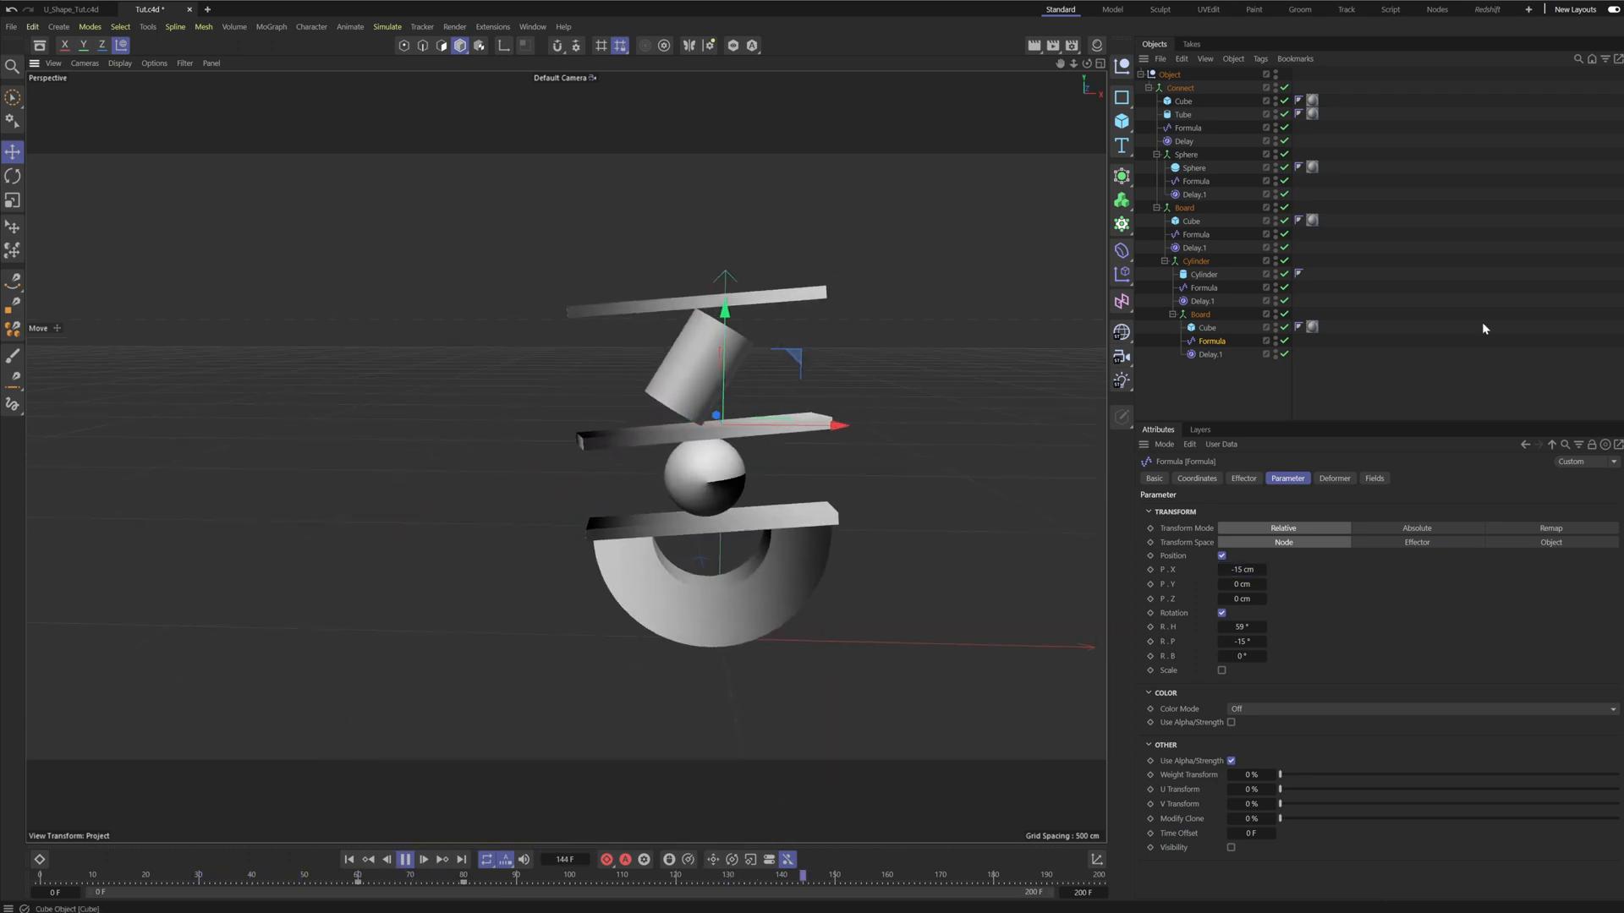
{"action": "left_click", "coordinate": [1482, 326]}
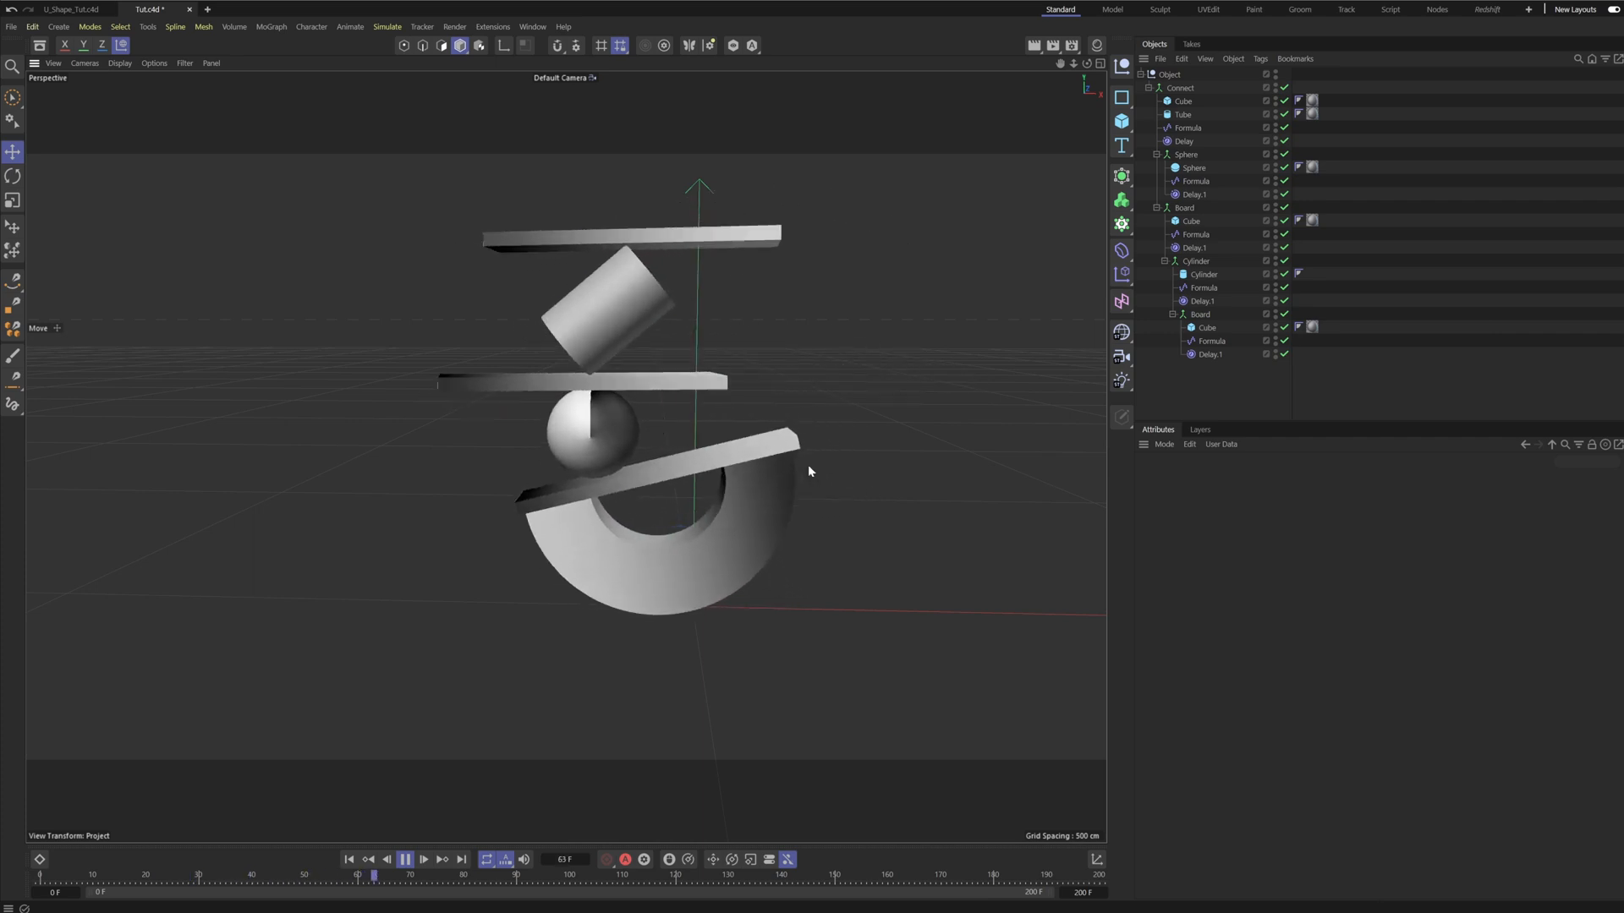
{"action": "left_click_drag", "start_coordinate": [716, 380], "coordinate": [790, 439], "text": "alt"}
{"action": "key", "text": "space"}
Shorten the middle board's Cube to about 187.62 cm and the top board's Cube to about 146.14 cm in X, and replay.
{"action": "left_click", "coordinate": [800, 280]}
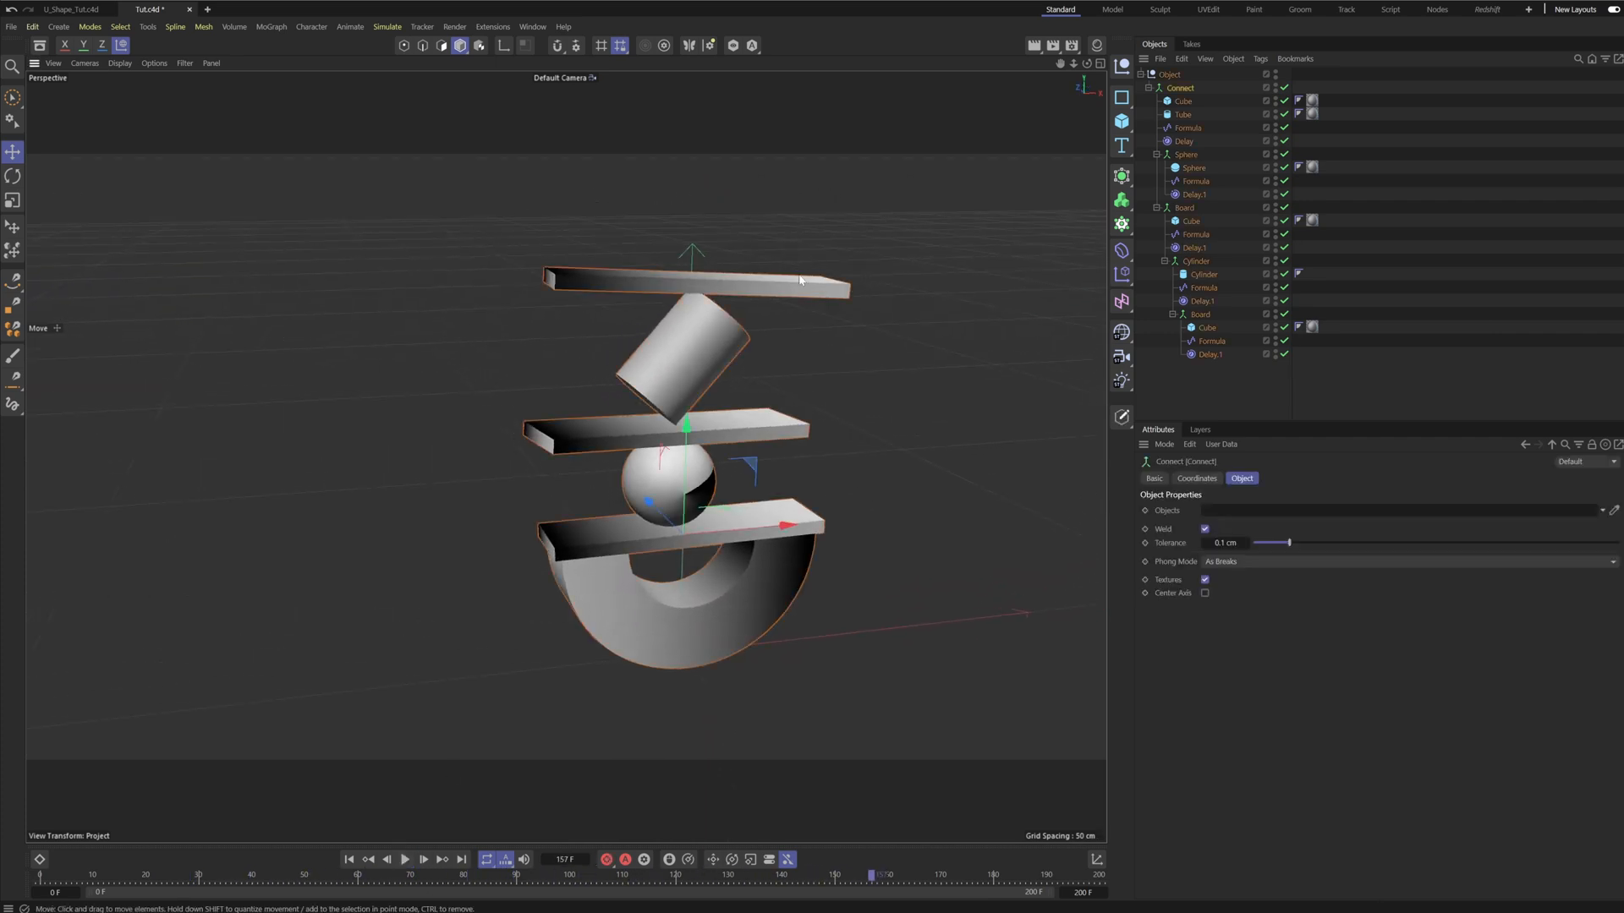
{"action": "left_click_drag", "start_coordinate": [771, 410], "coordinate": [803, 477], "text": "alt"}
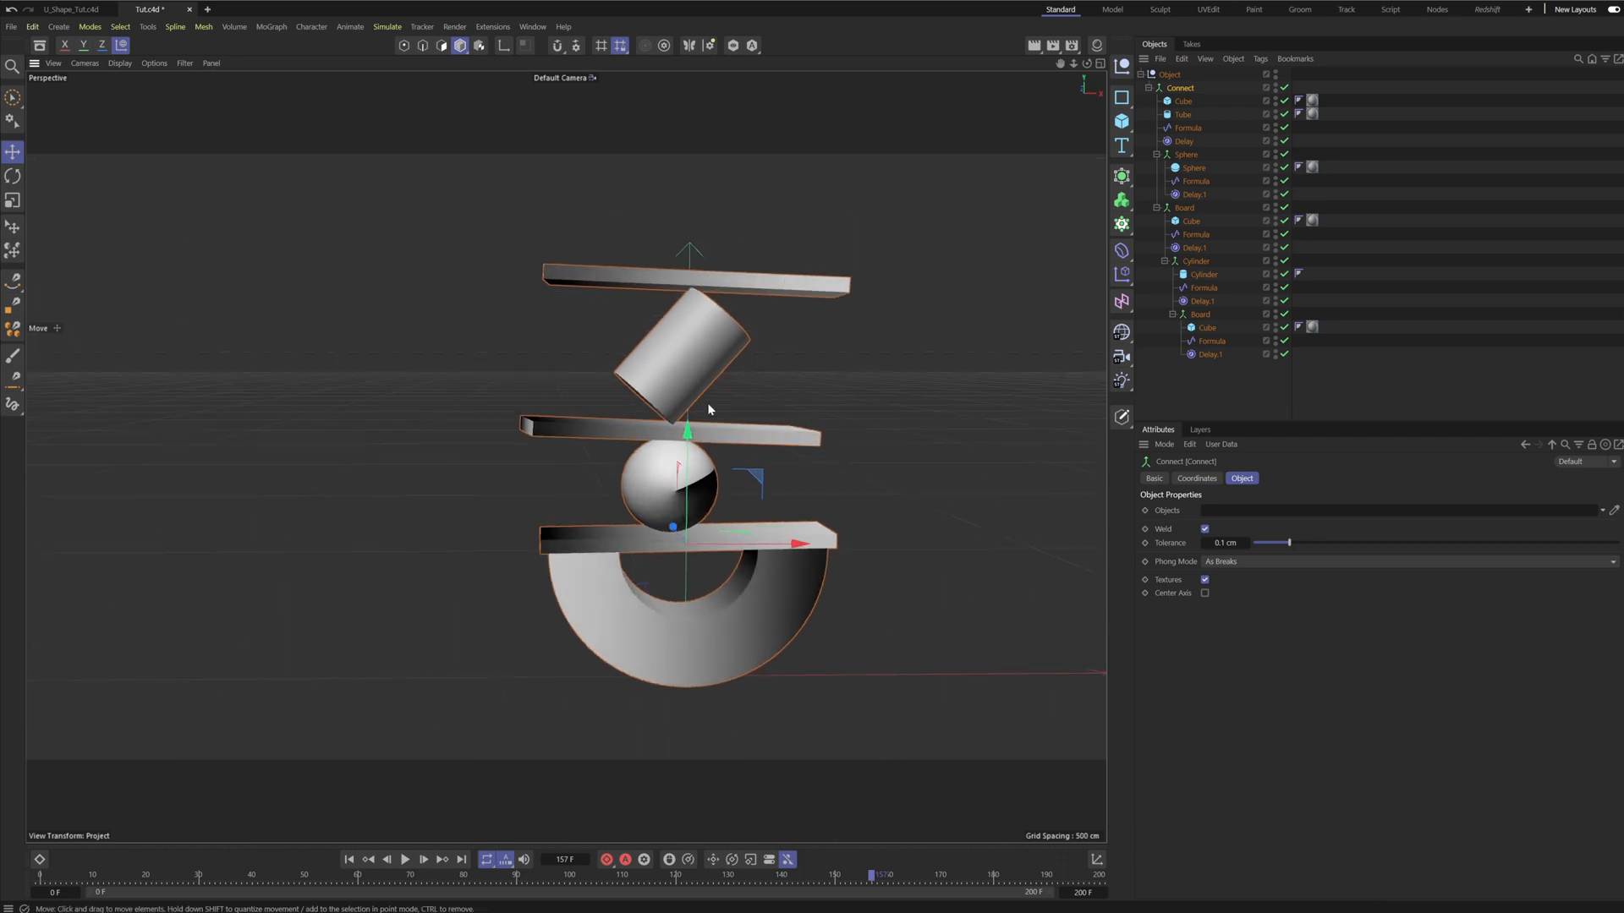
{"action": "left_click", "coordinate": [1189, 221]}
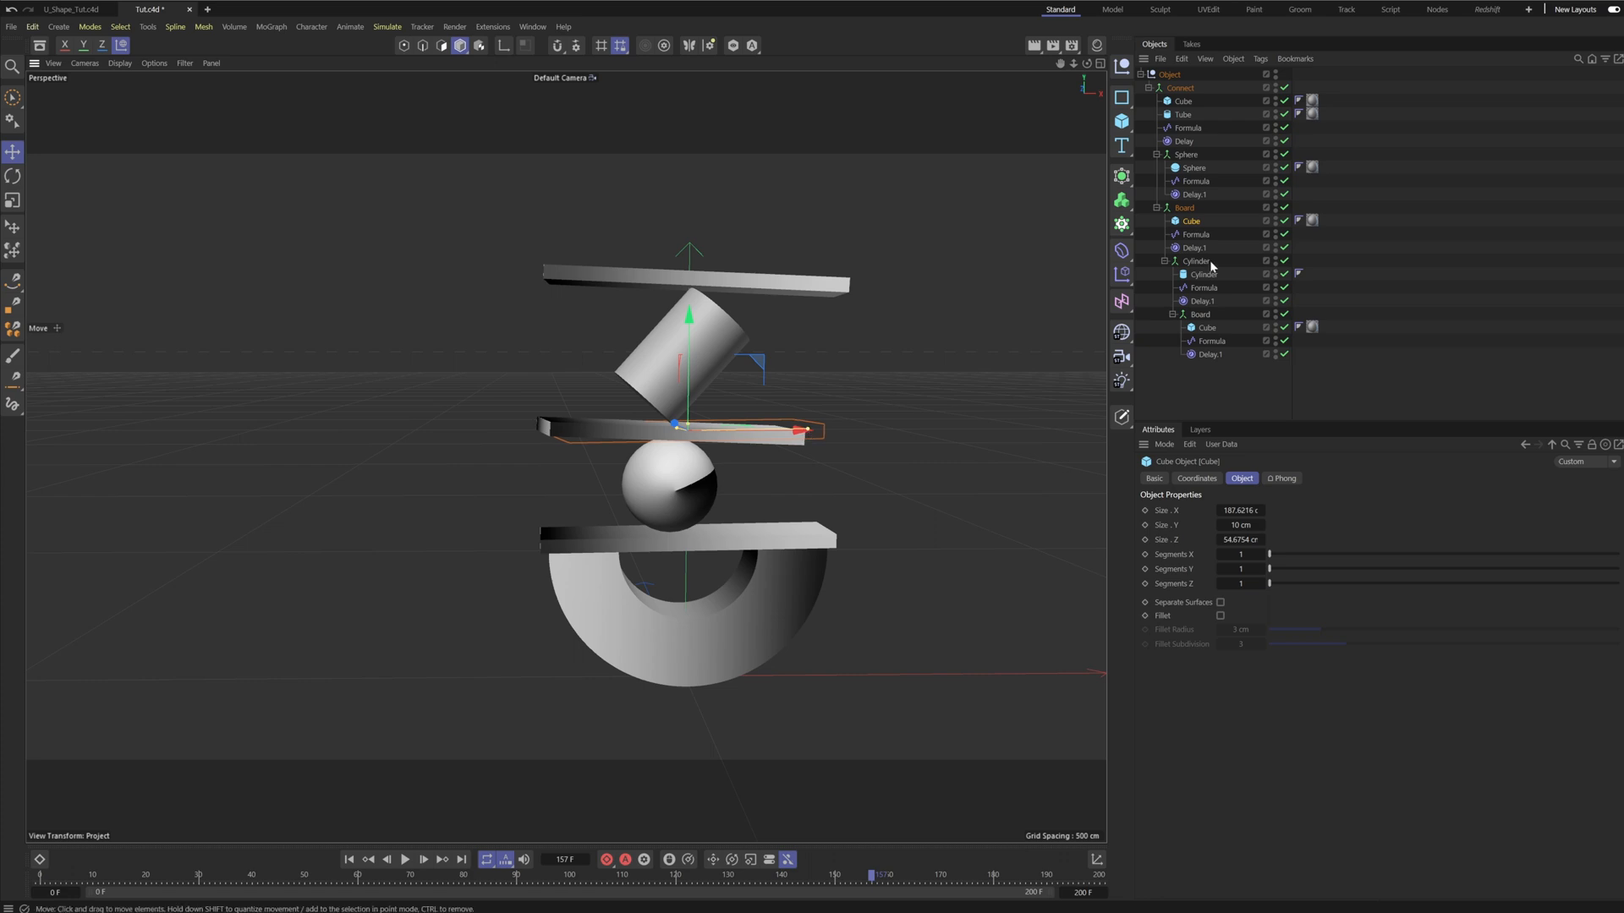
{"action": "left_click_drag", "start_coordinate": [854, 282], "coordinate": [709, 338], "text": "alt"}
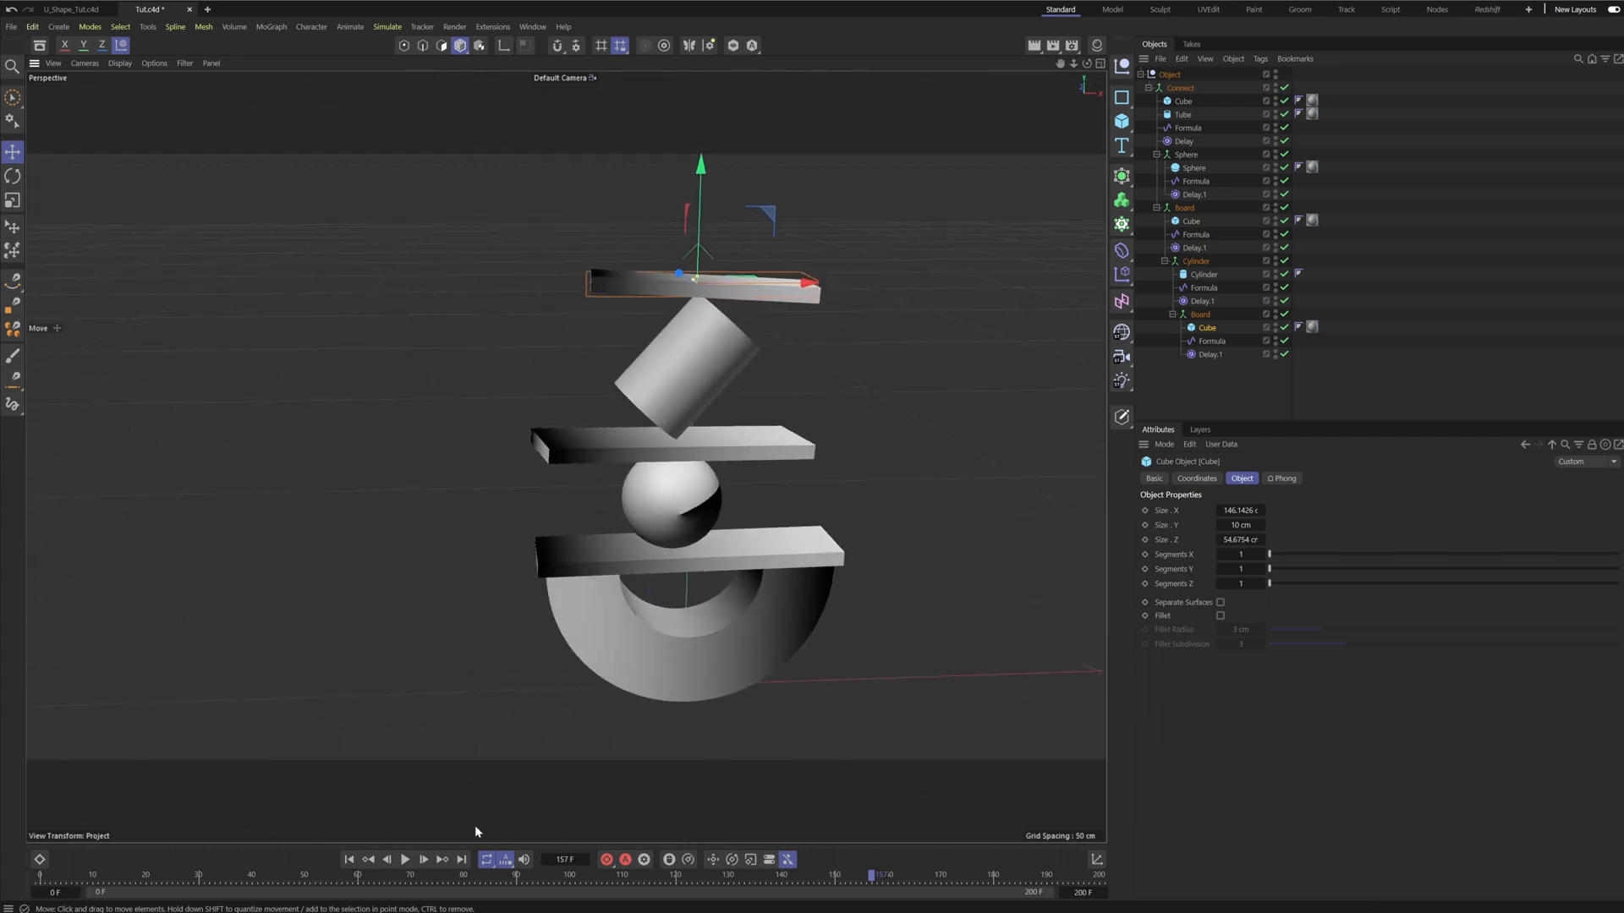
{"action": "left_click", "coordinate": [1400, 344]}
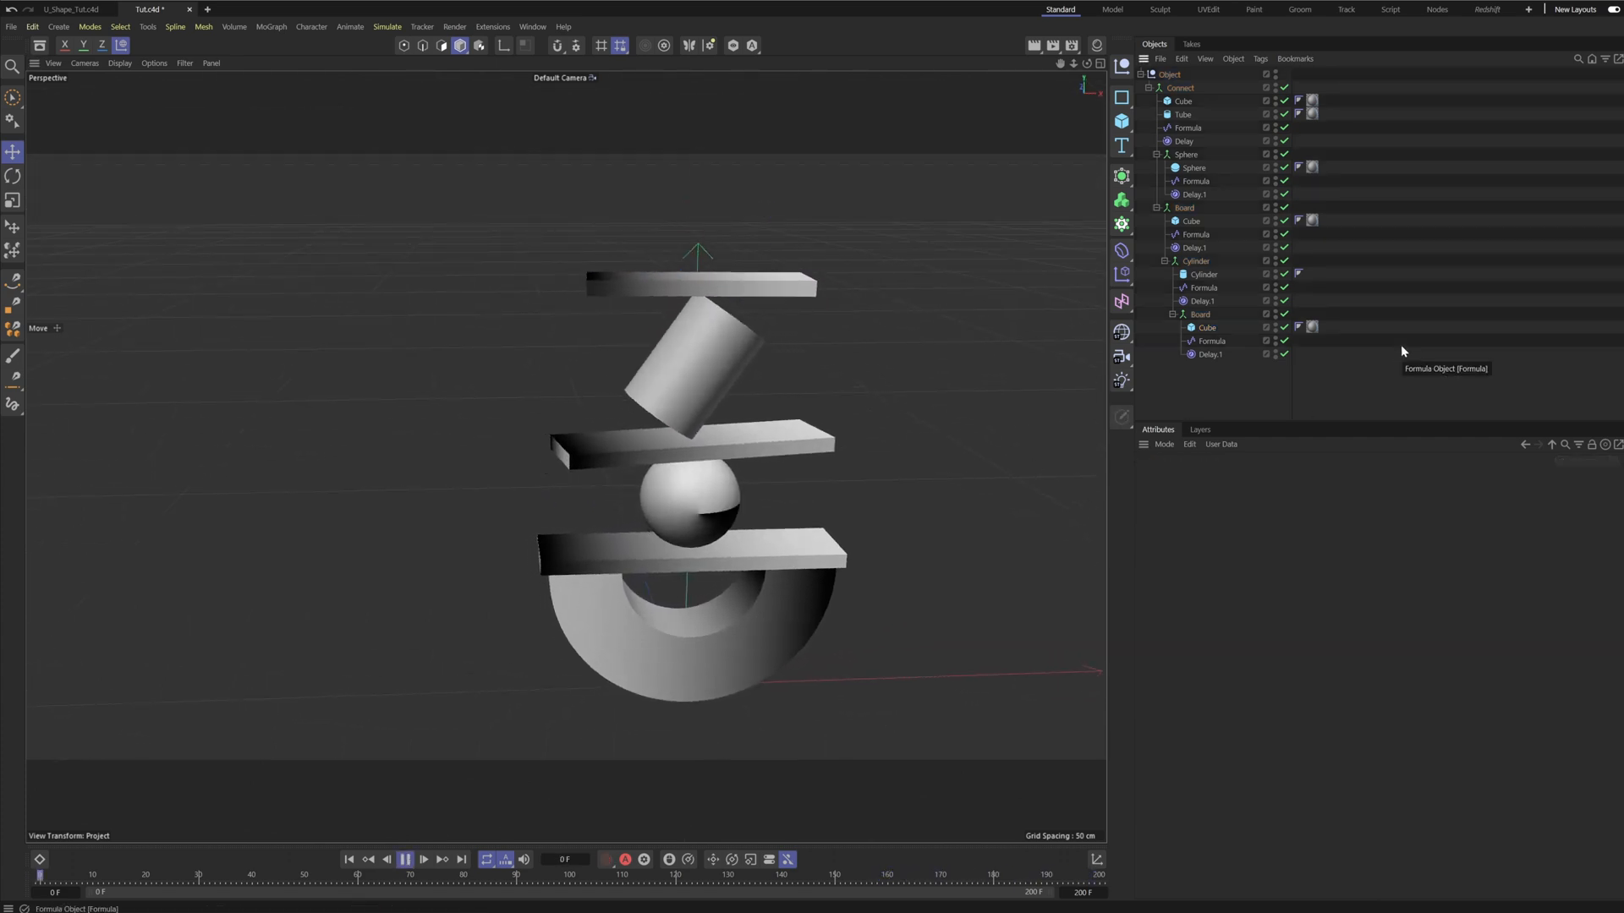
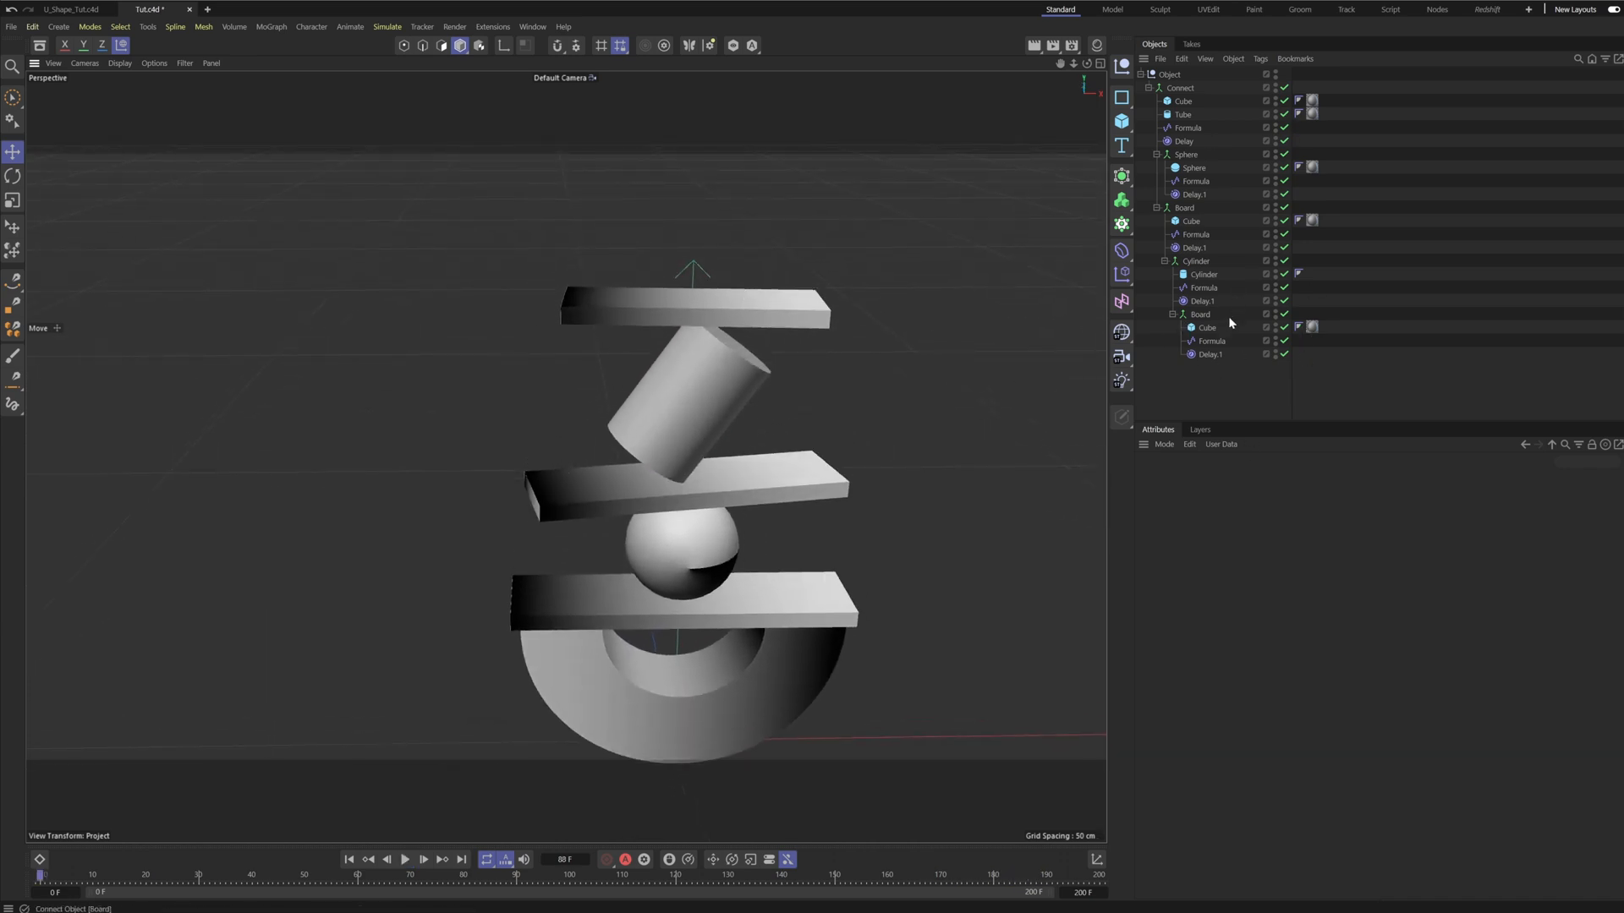
Duplicate the top Board connect object as its child, rename the copy Sphere, and zero its Formula effector's position and rotation.
{"action": "left_click", "coordinate": [1199, 315]}
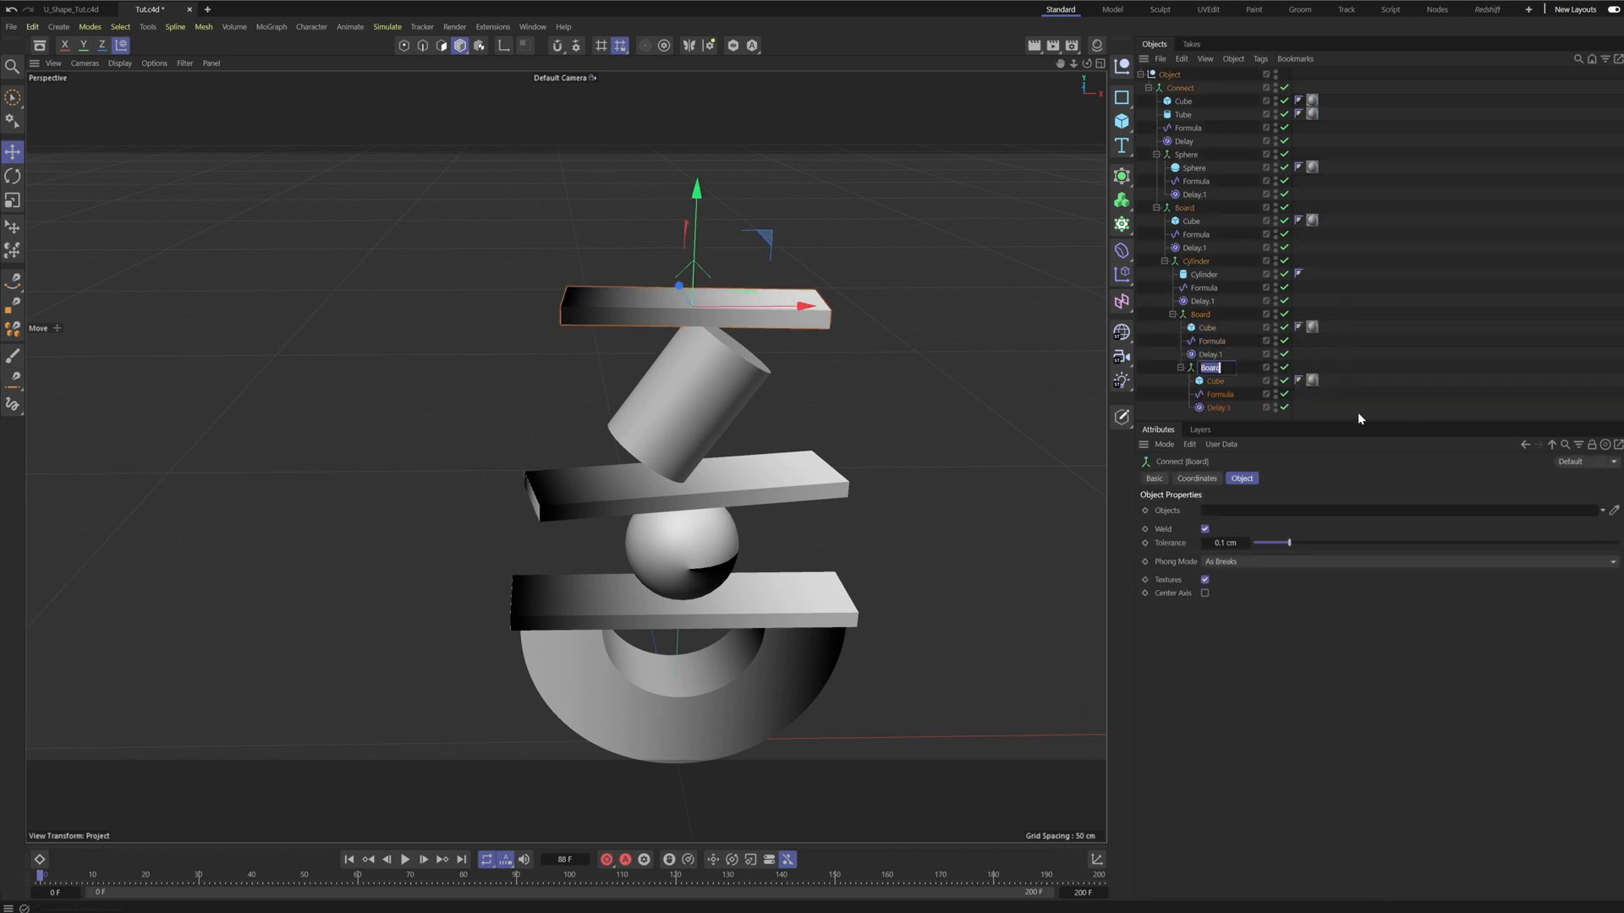
{"action": "type", "text": "Sphere"}
{"action": "key", "text": "Return"}
{"action": "left_click", "coordinate": [1218, 408]}
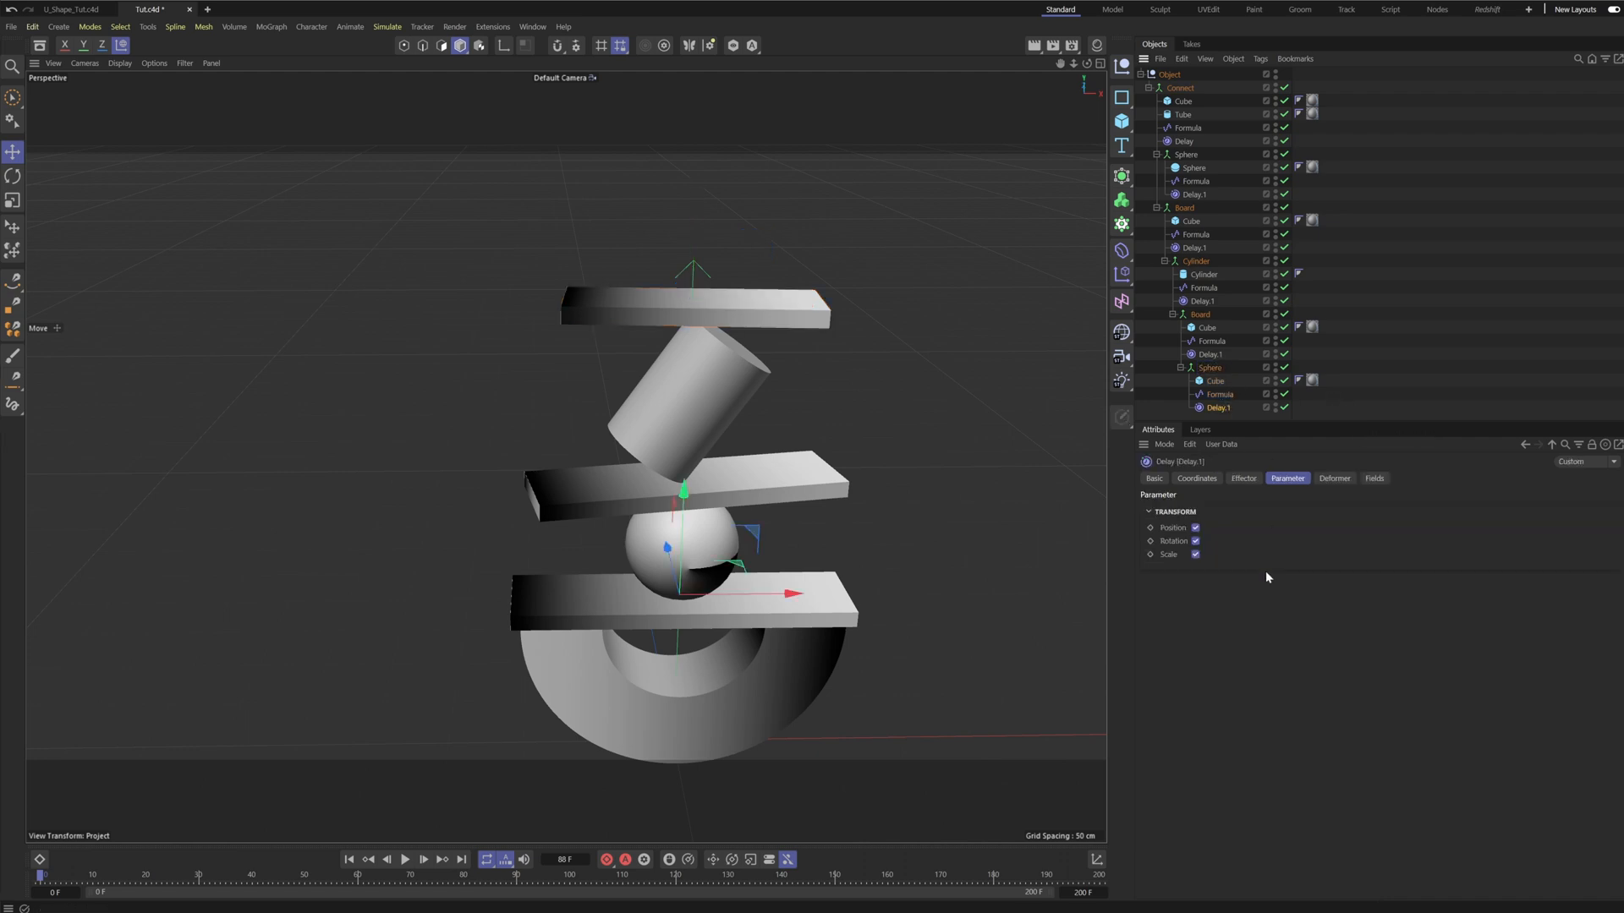
{"action": "left_click", "coordinate": [1224, 395]}
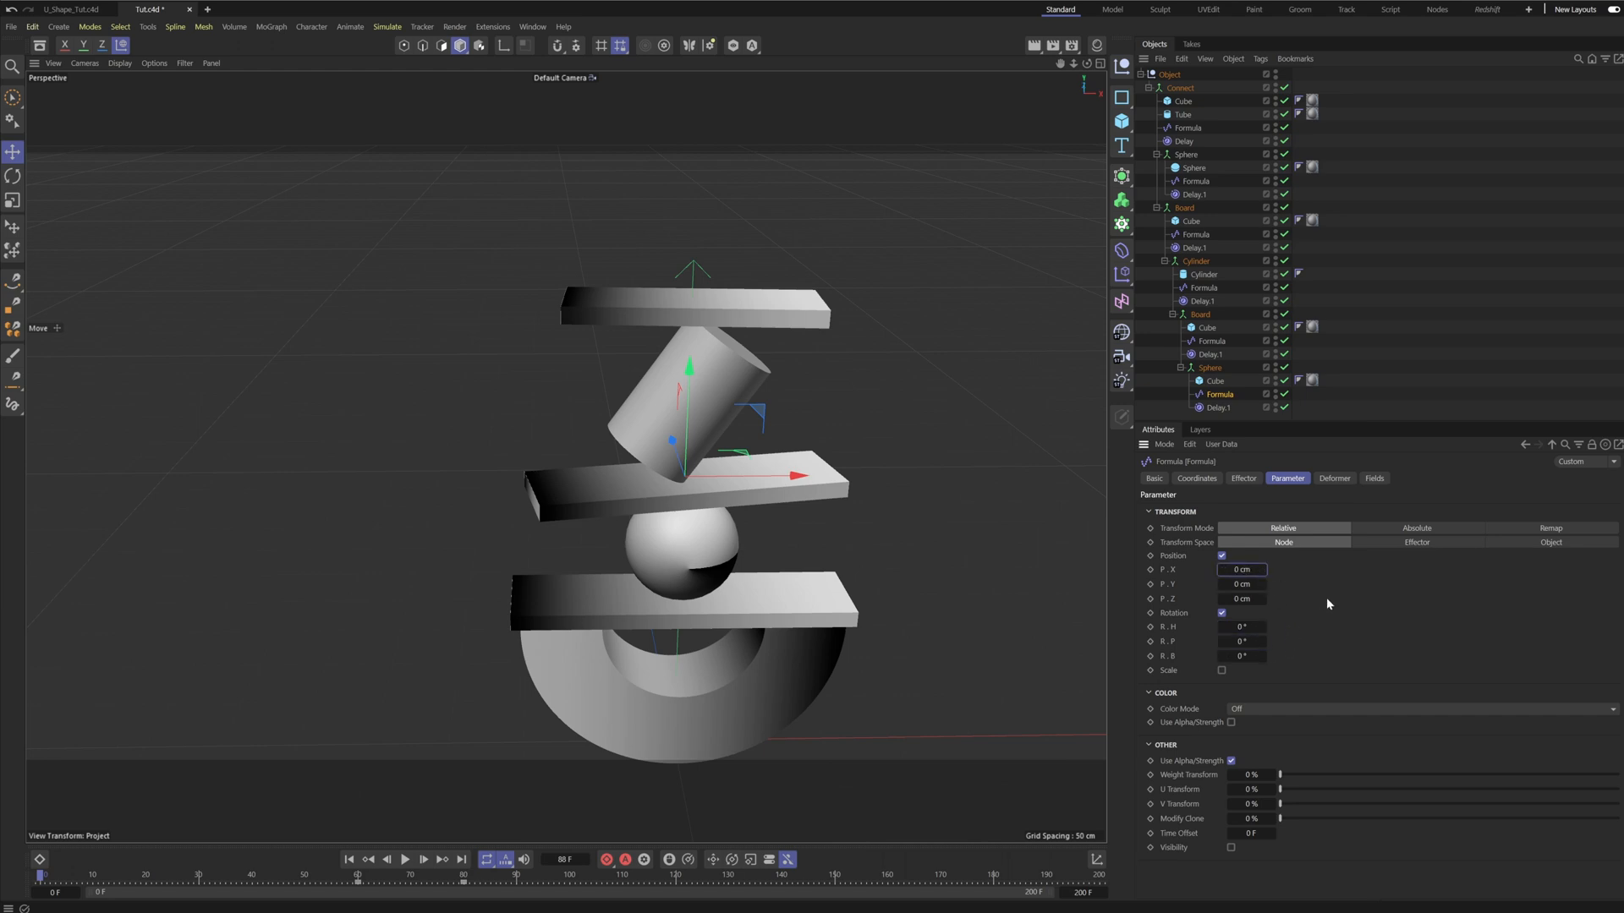
Delete the Cube from the new Sphere group and replace it with a copy of the lower Sphere object above the Formula.
{"action": "left_click", "coordinate": [1215, 380]}
{"action": "key", "text": "Delete"}
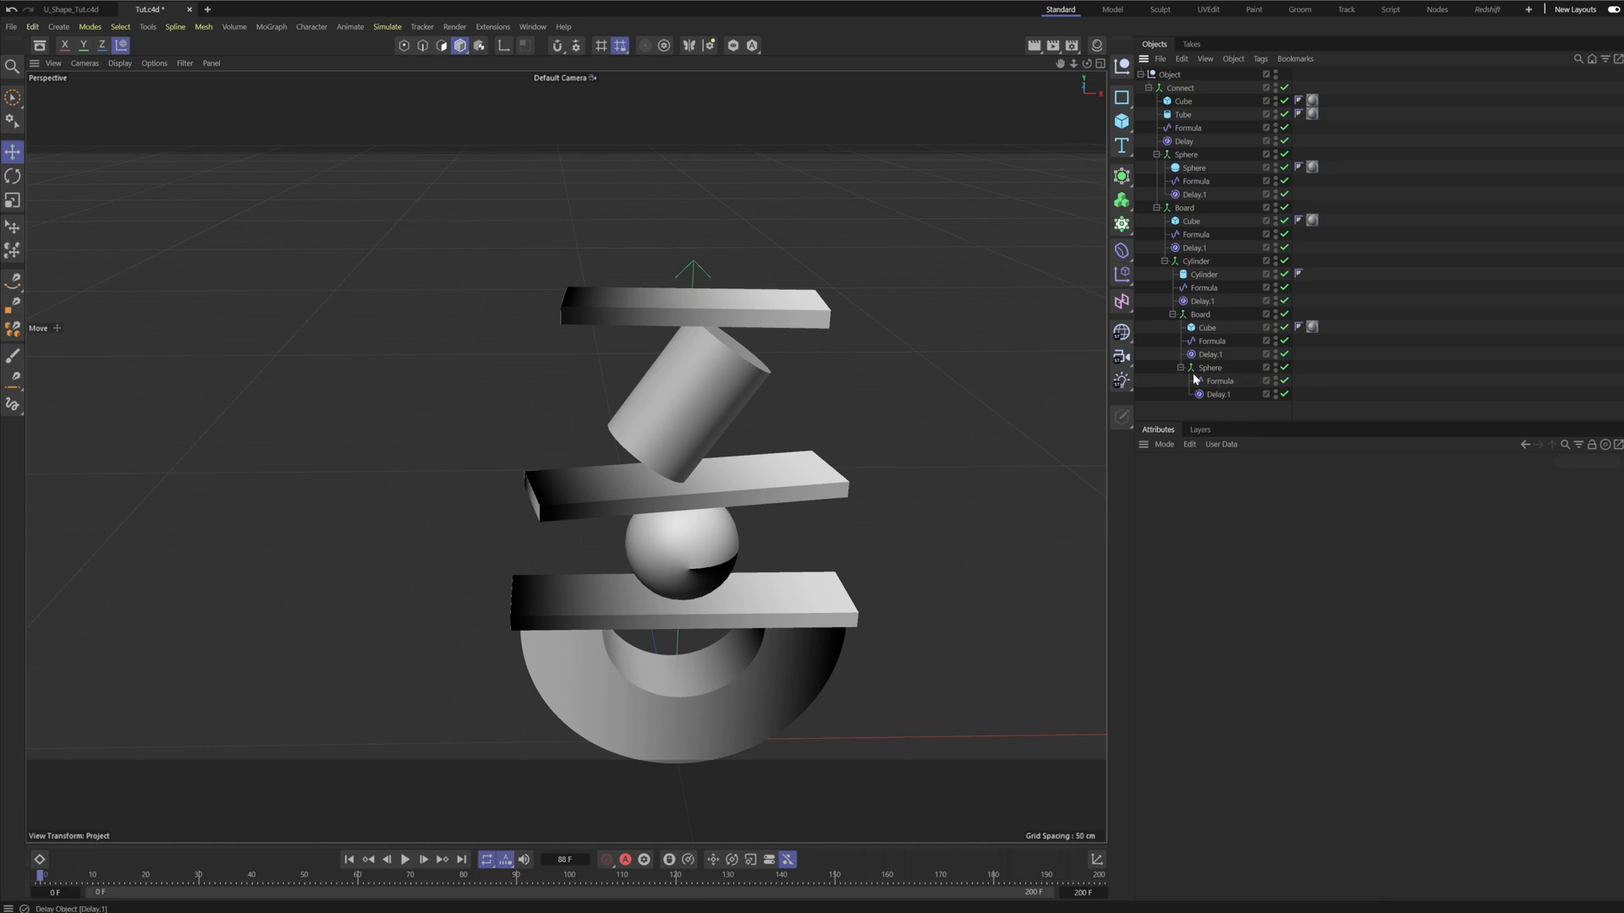
{"action": "left_click", "coordinate": [1189, 168]}
{"action": "left_click_drag", "start_coordinate": [1250, 334], "coordinate": [1229, 377]}
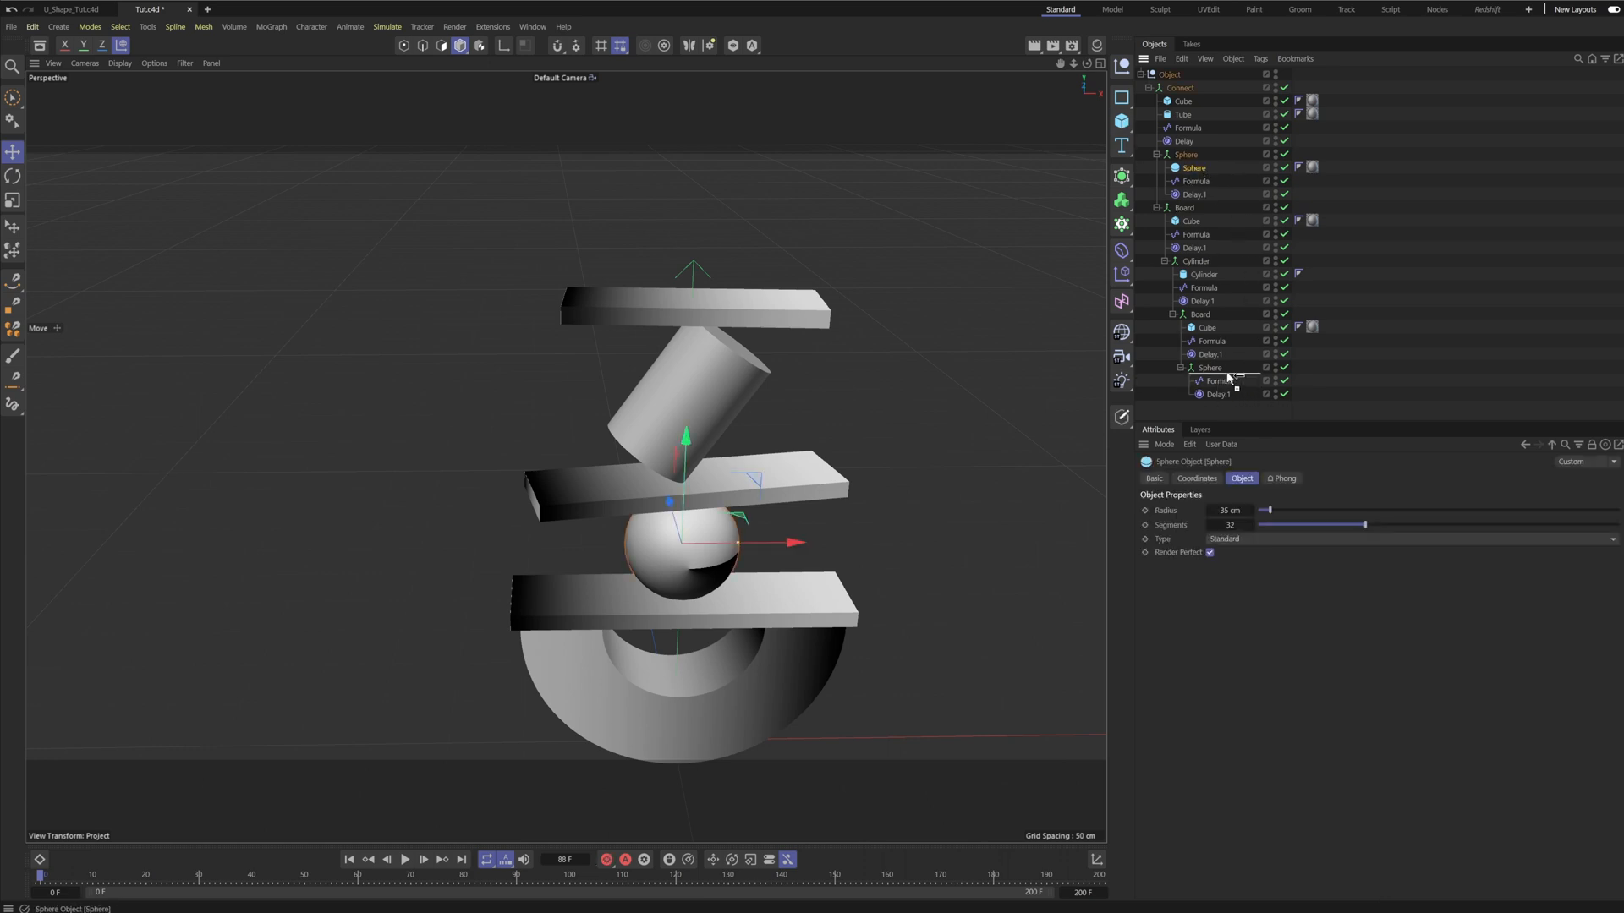
{"action": "left_click", "coordinate": [1162, 399]}
{"action": "left_click", "coordinate": [1212, 382]}
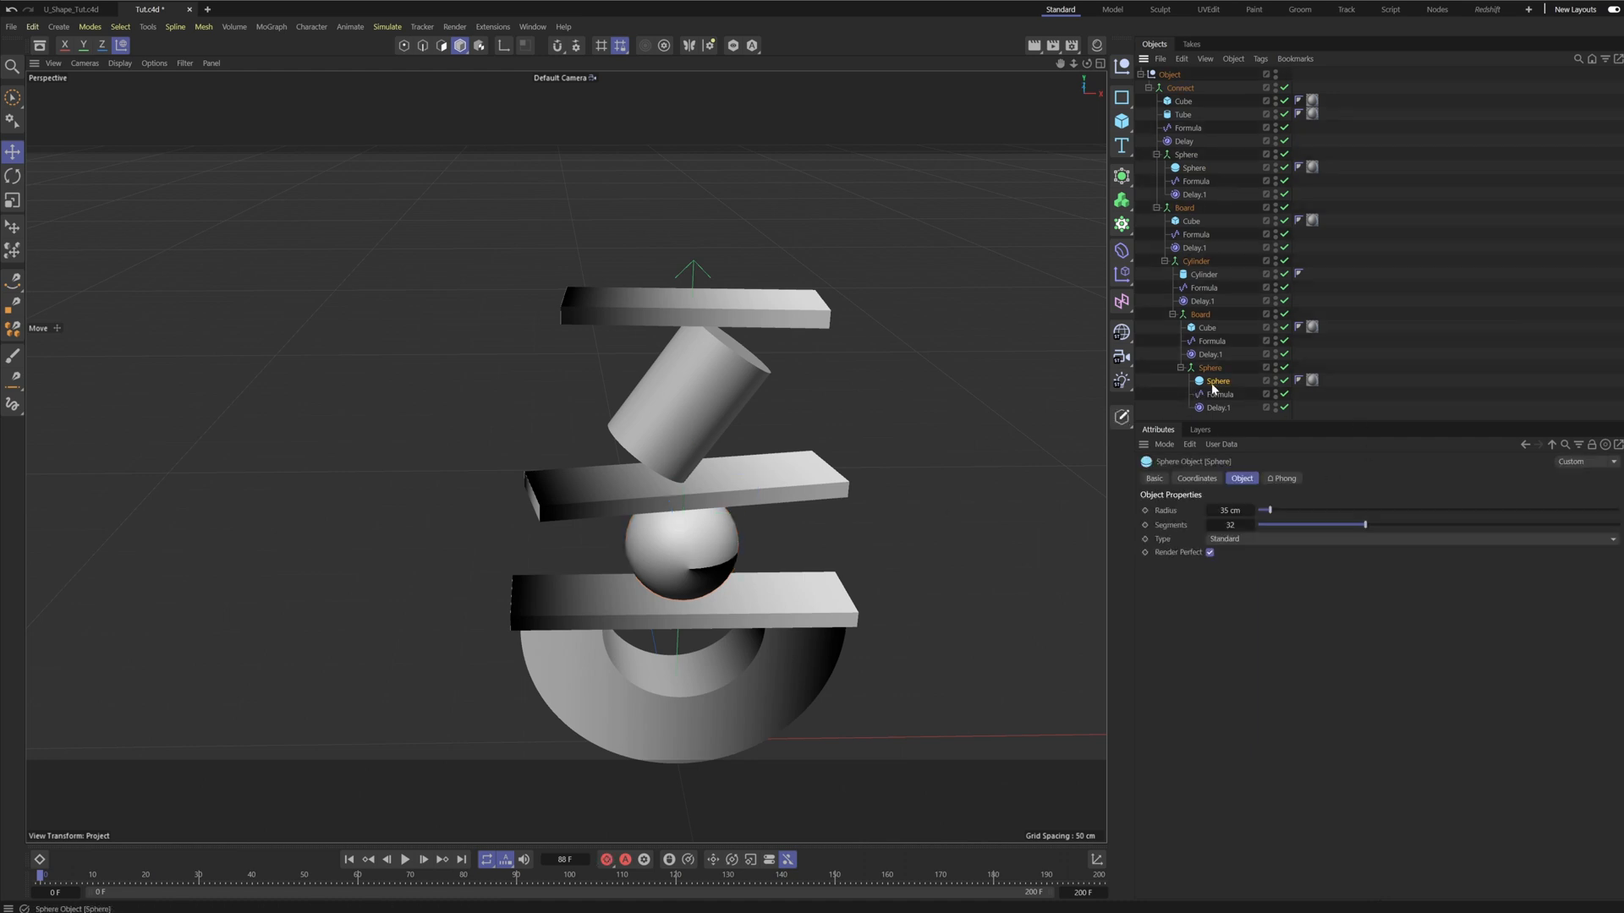
Reset the copied sphere's position to its new parent and set its radius to 15 cm.
{"action": "middle_click_drag", "start_coordinate": [560, 526], "coordinate": [566, 450], "text": "alt"}
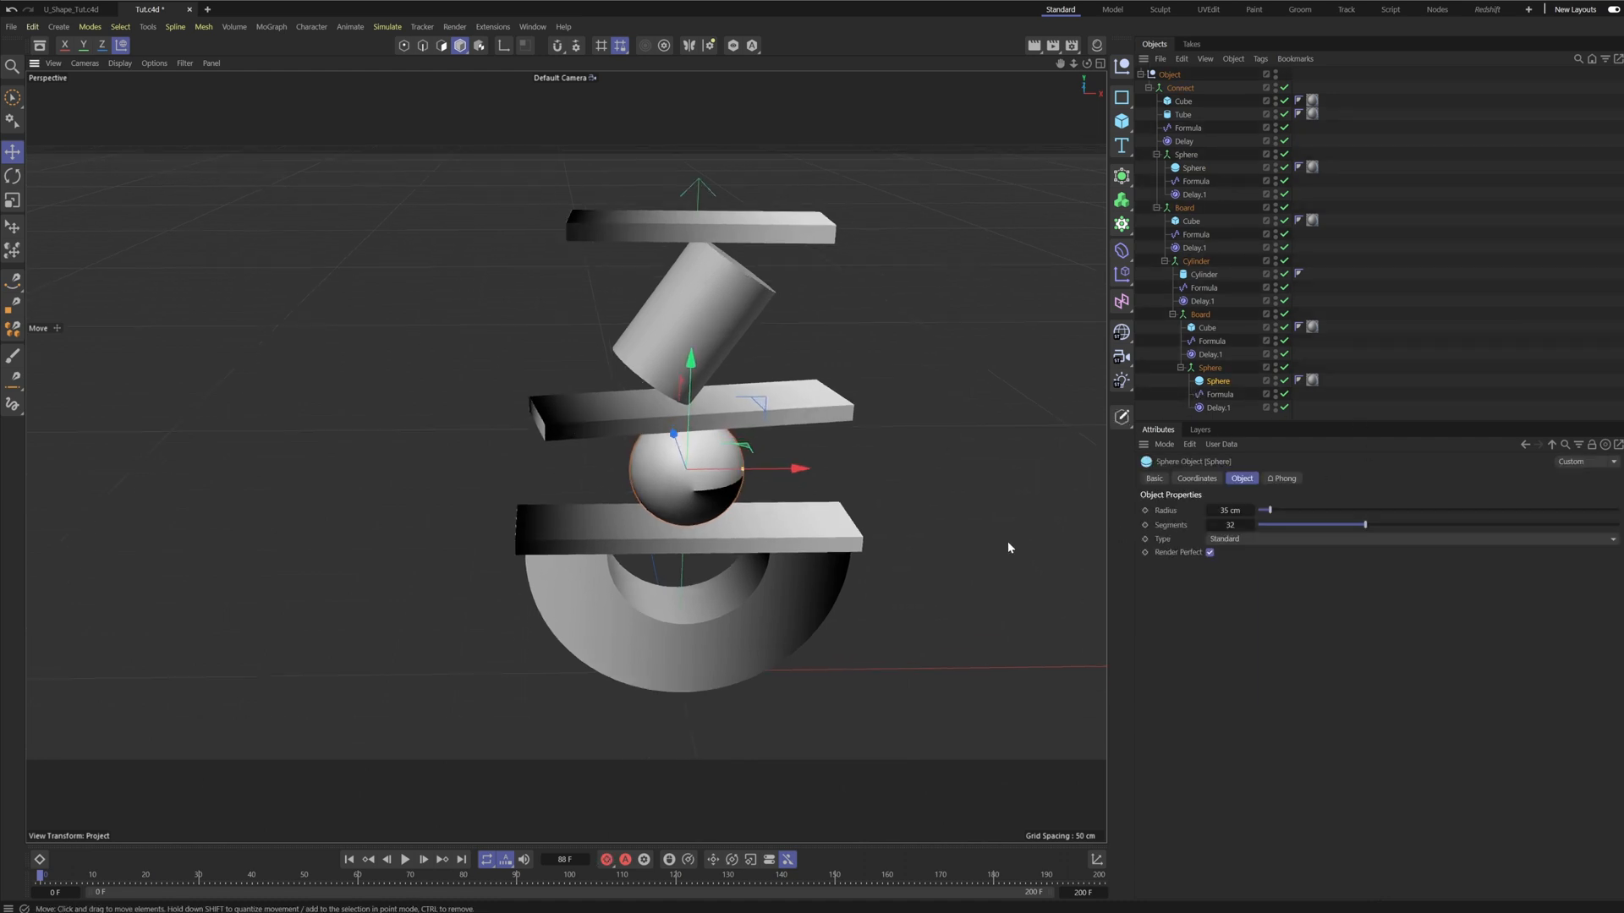
{"action": "key", "text": "alt+0"}
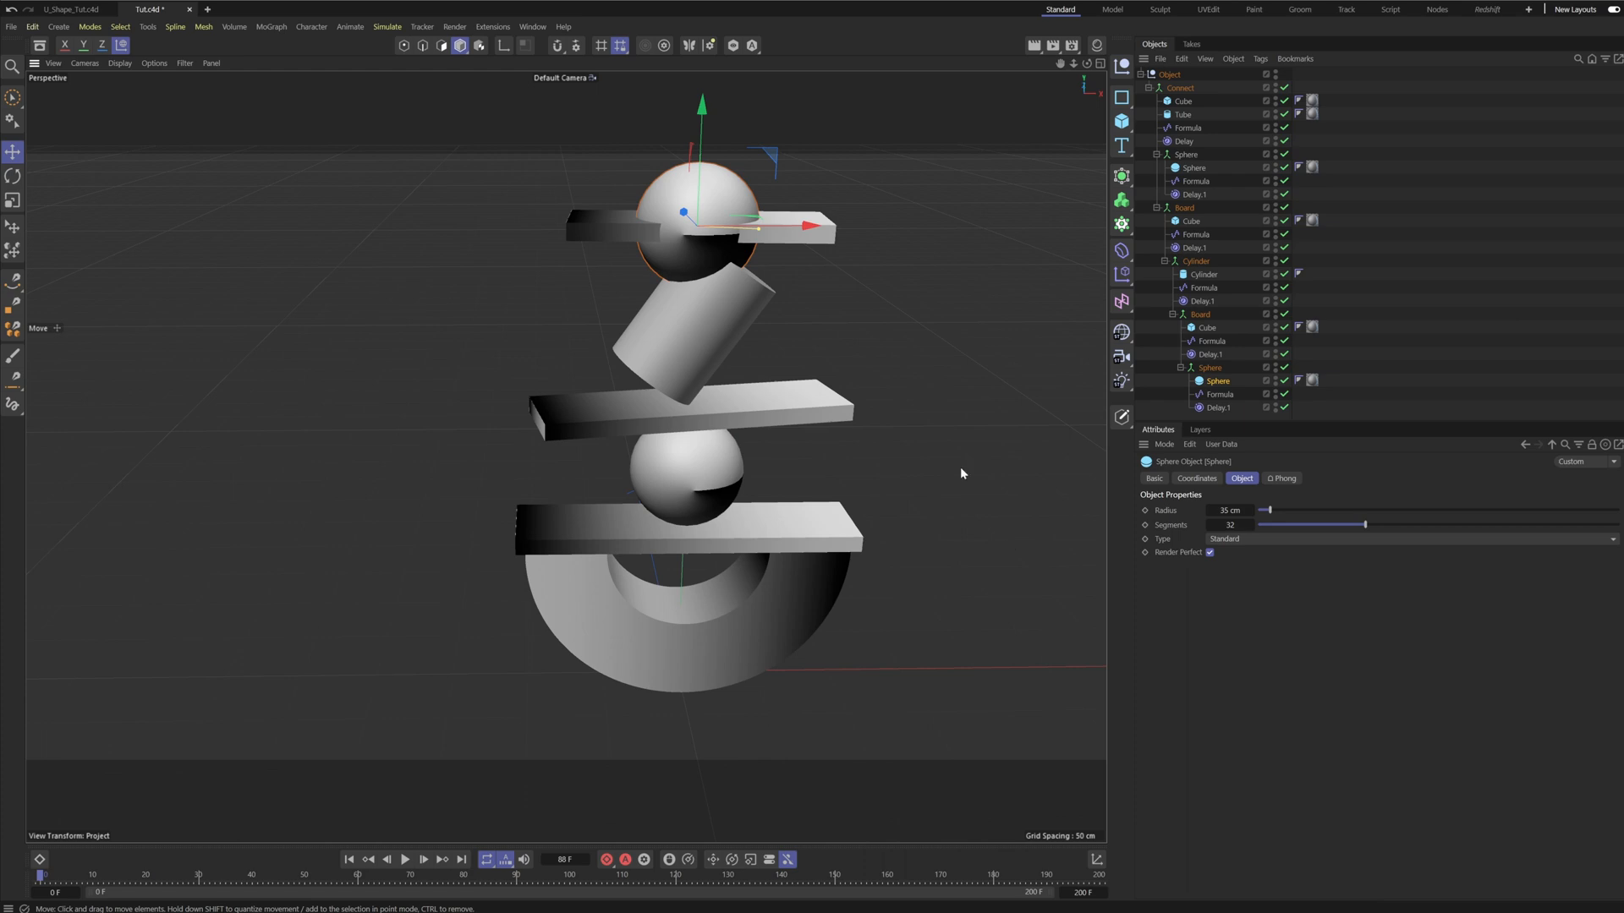
{"action": "scroll", "coordinate": [771, 154], "scroll_direction": "up", "scroll_amount": 4}
{"action": "middle_click_drag", "start_coordinate": [771, 158], "coordinate": [758, 236], "text": "alt"}
{"action": "scroll", "coordinate": [910, 299], "scroll_direction": "up", "scroll_amount": 2}
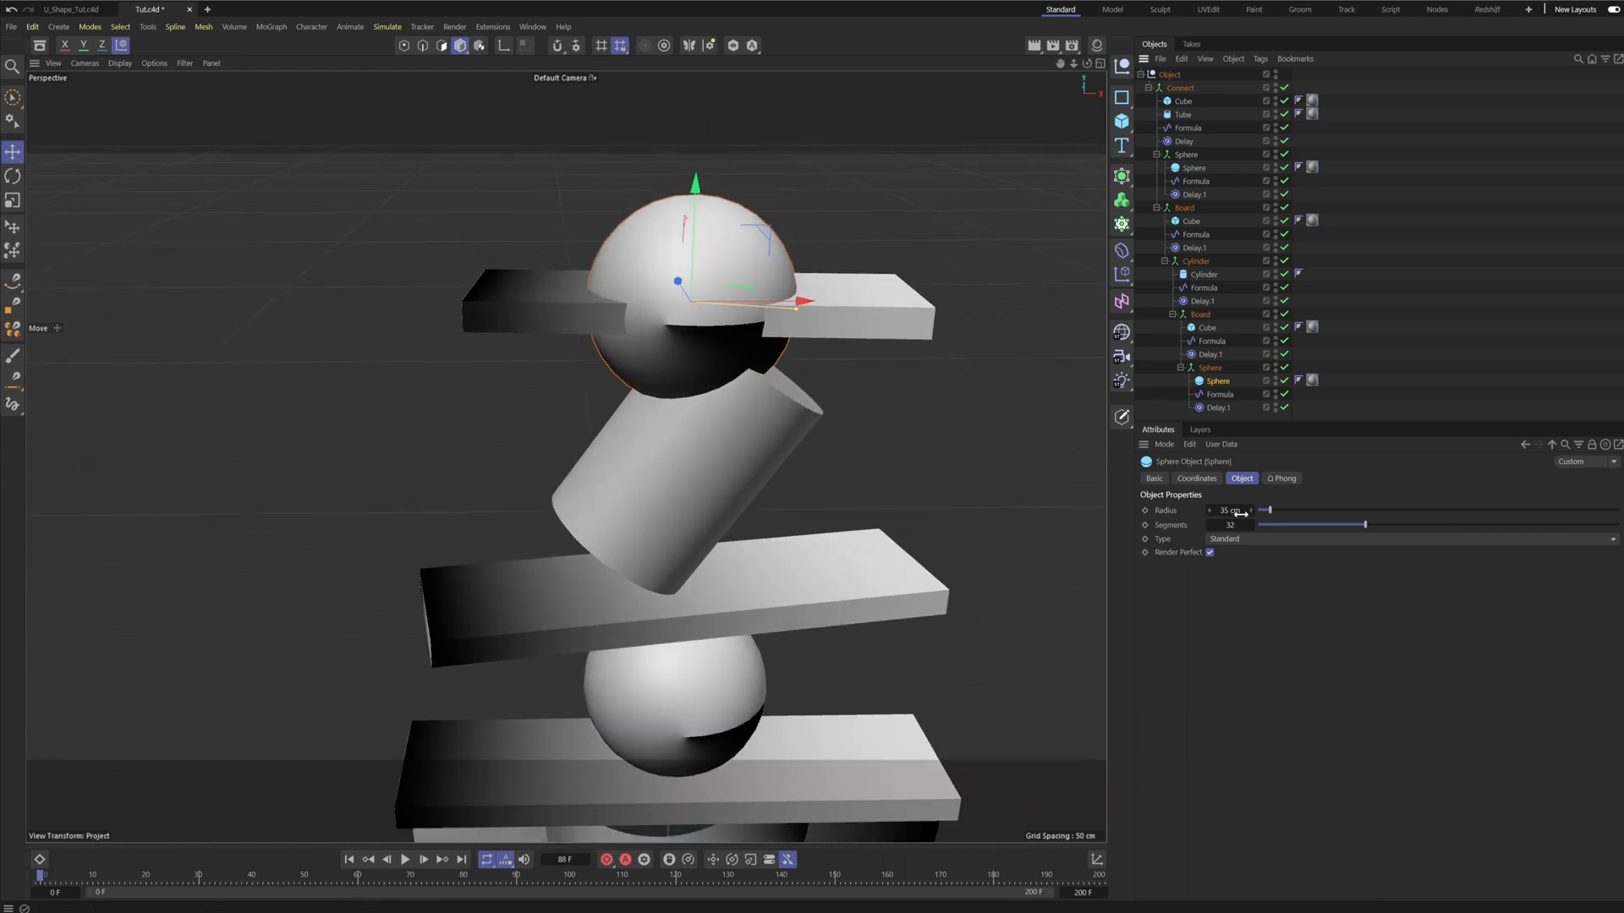
{"action": "key", "text": "Return"}
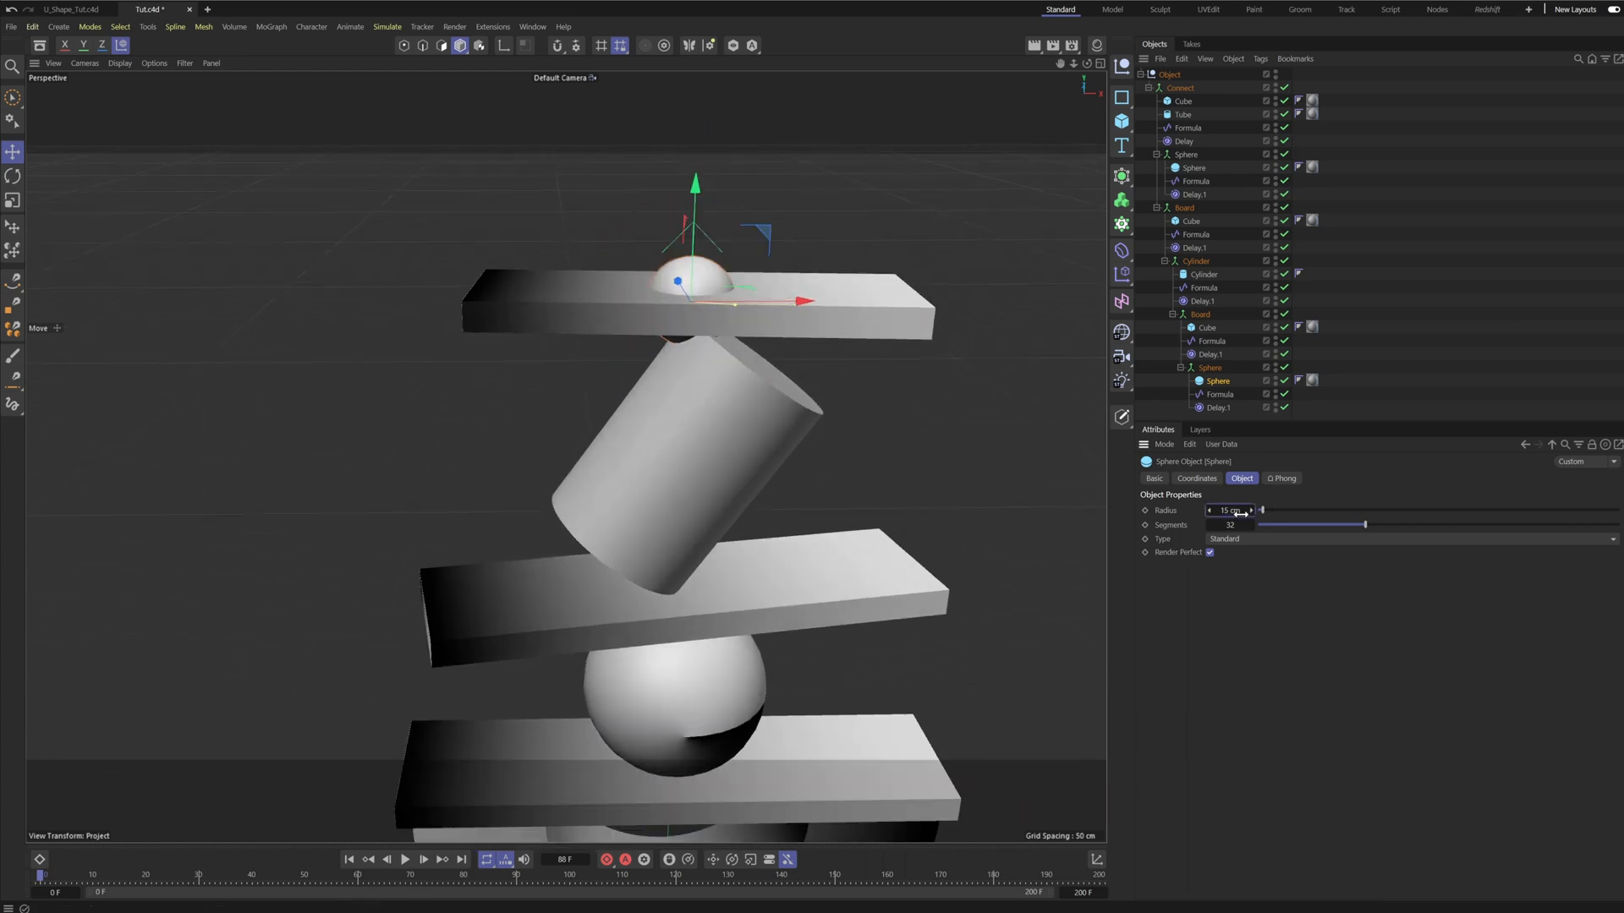
Move the new Sphere connect object up onto the top board and along X near the board's end, checking contact from several angles.
{"action": "left_click", "coordinate": [1209, 368]}
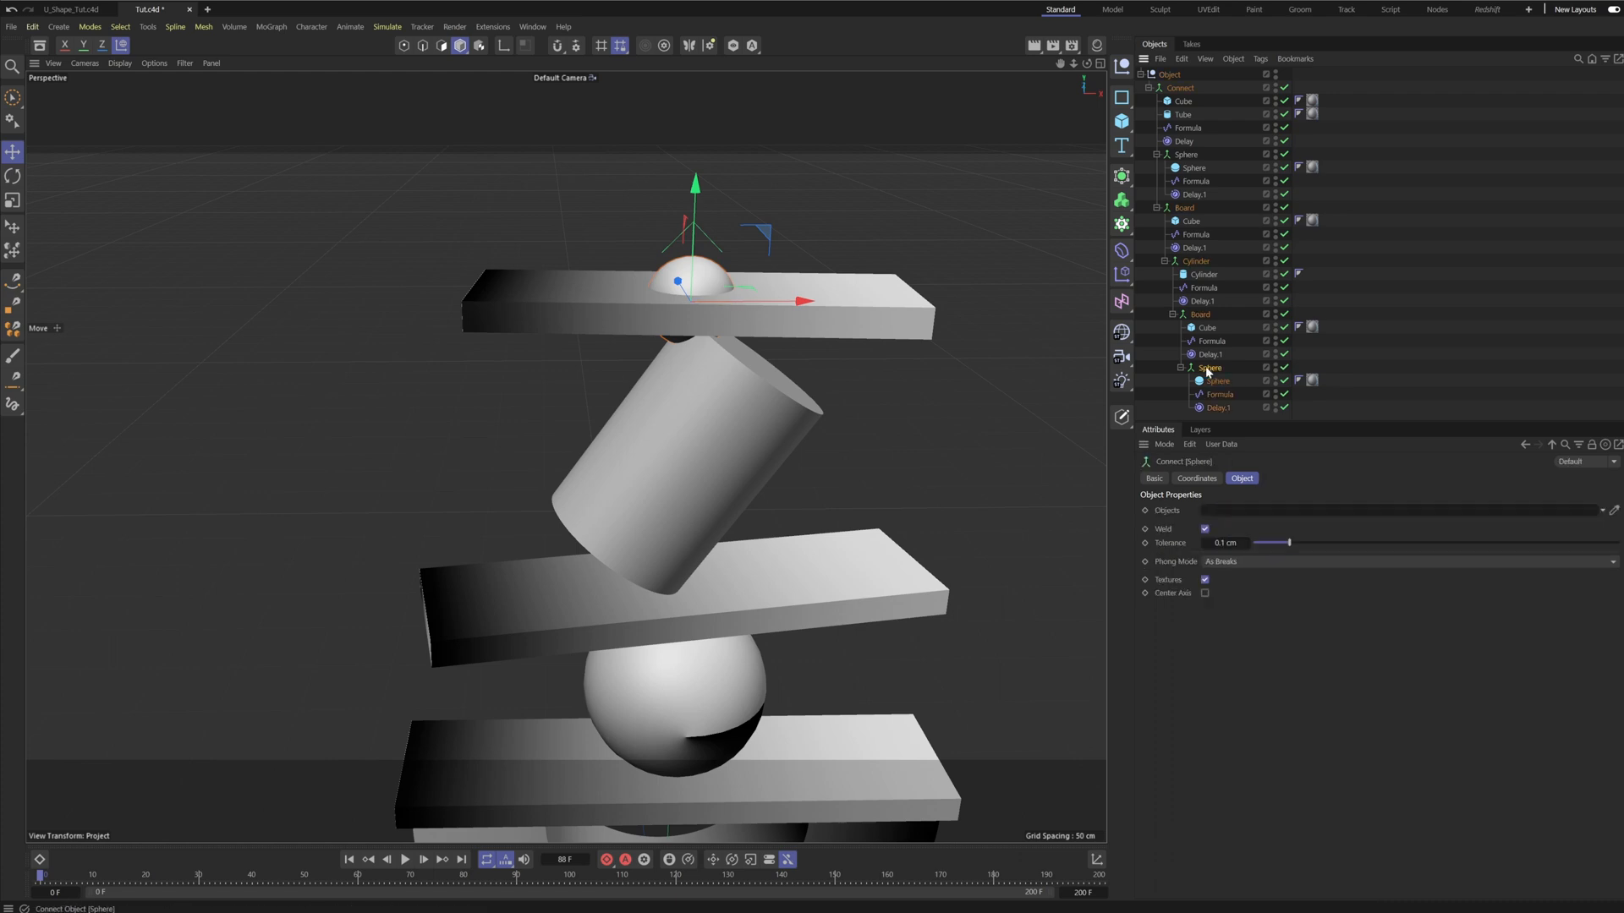
{"action": "left_click_drag", "start_coordinate": [699, 195], "coordinate": [691, 135]}
{"action": "left_click_drag", "start_coordinate": [716, 278], "coordinate": [778, 331], "text": "alt"}
{"action": "middle_click_drag", "start_coordinate": [779, 330], "coordinate": [750, 402], "text": "alt"}
{"action": "left_click_drag", "start_coordinate": [782, 333], "coordinate": [938, 340]}
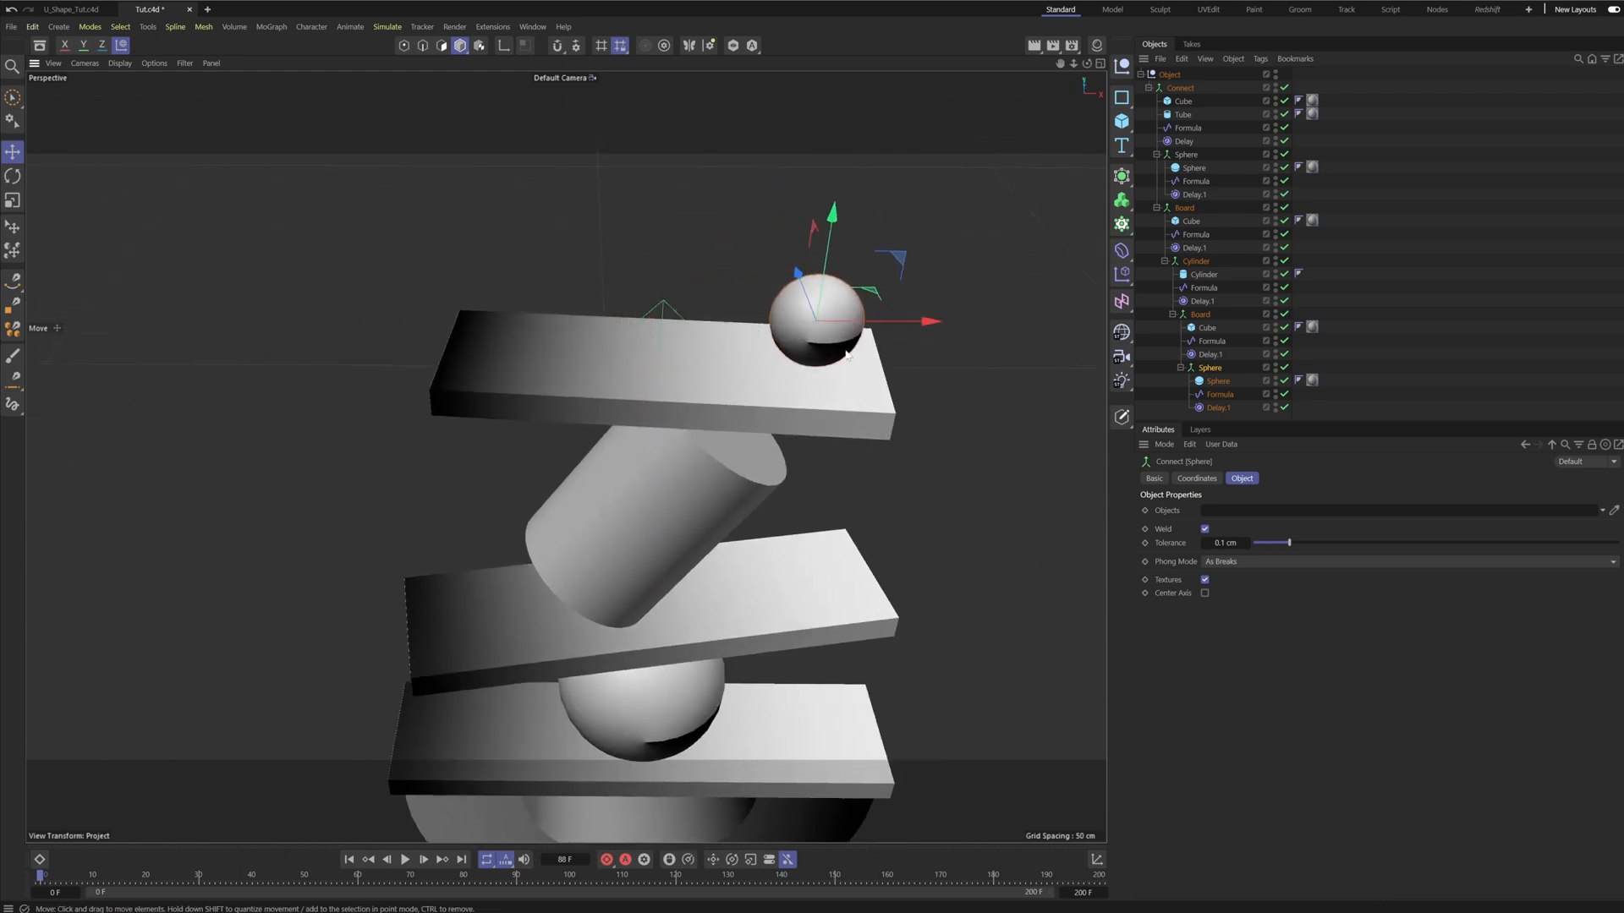
{"action": "left_click_drag", "start_coordinate": [846, 241], "coordinate": [911, 342], "text": "alt"}
{"action": "left_click_drag", "start_coordinate": [696, 297], "coordinate": [723, 310]}
{"action": "left_click_drag", "start_coordinate": [833, 448], "coordinate": [811, 379], "text": "alt"}
{"action": "left_click", "coordinate": [810, 377]}
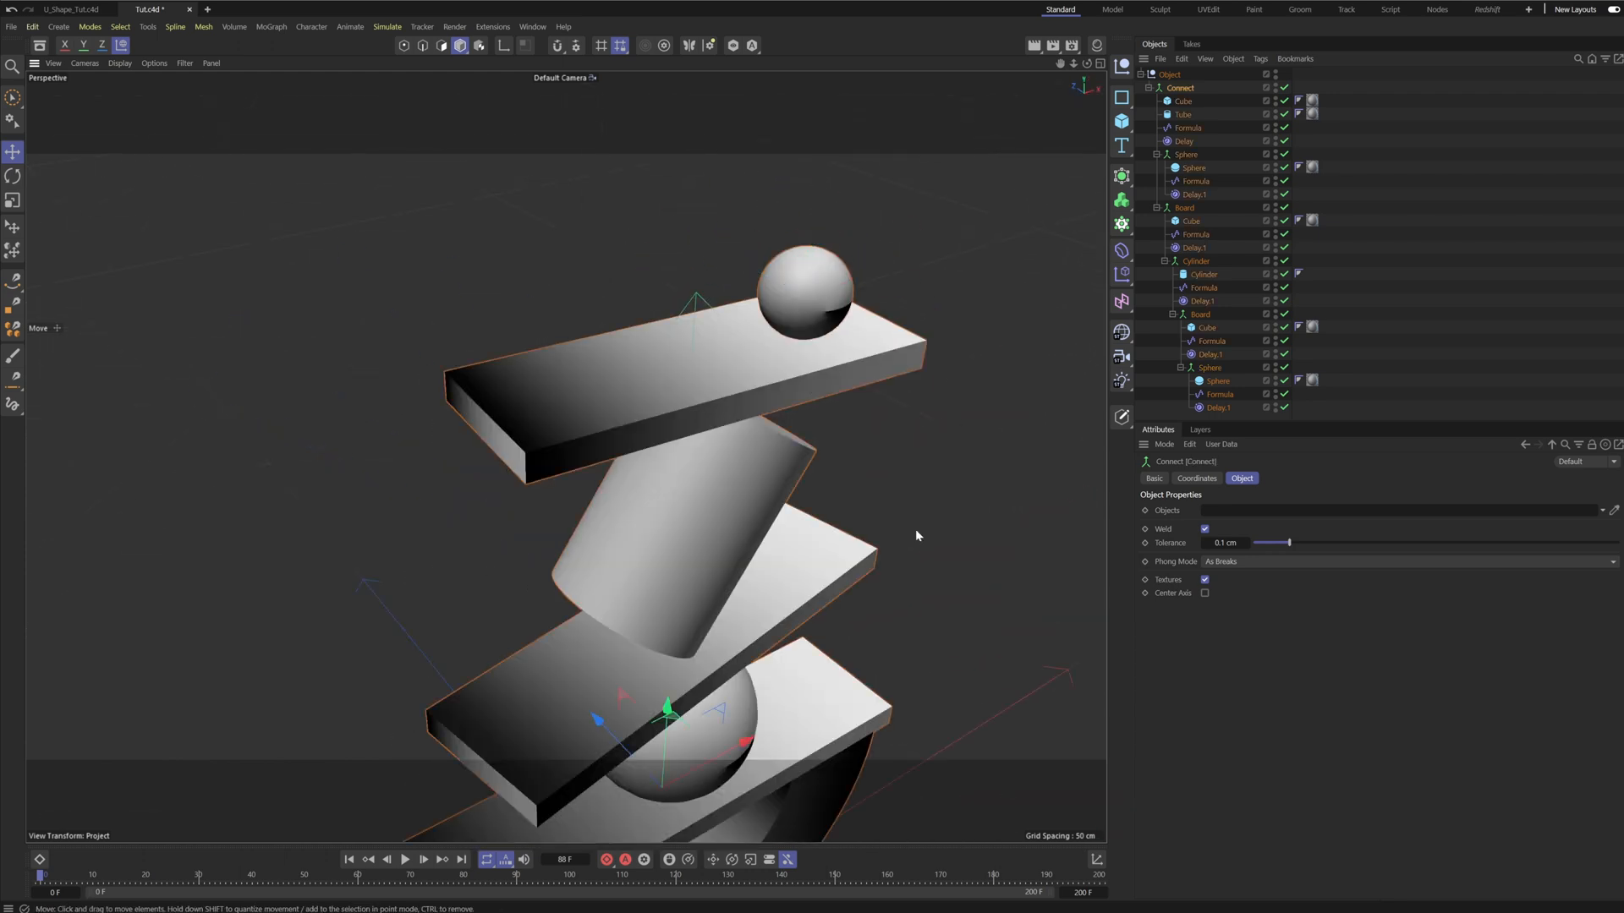
Narrow the top board's Cube to about 38.5 cm in Z.
{"action": "middle_click_drag", "start_coordinate": [783, 431], "coordinate": [846, 428], "text": "alt"}
{"action": "left_click", "coordinate": [1207, 329]}
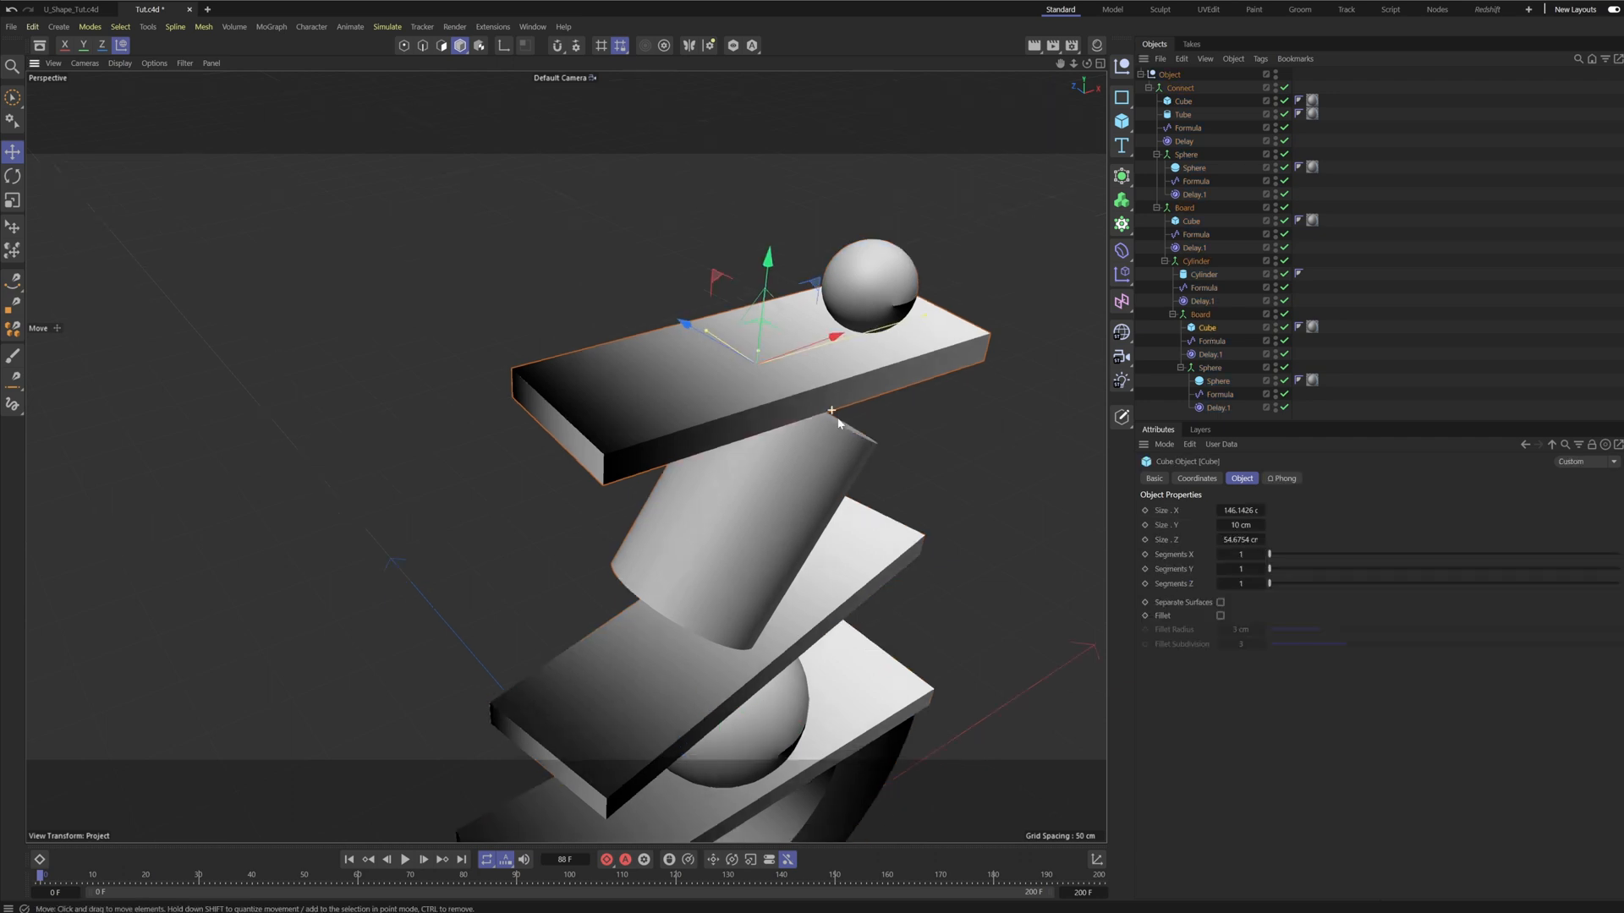
{"action": "left_click_drag", "start_coordinate": [541, 365], "coordinate": [674, 375], "text": "alt"}
{"action": "left_click_drag", "start_coordinate": [748, 412], "coordinate": [814, 286], "text": "alt"}
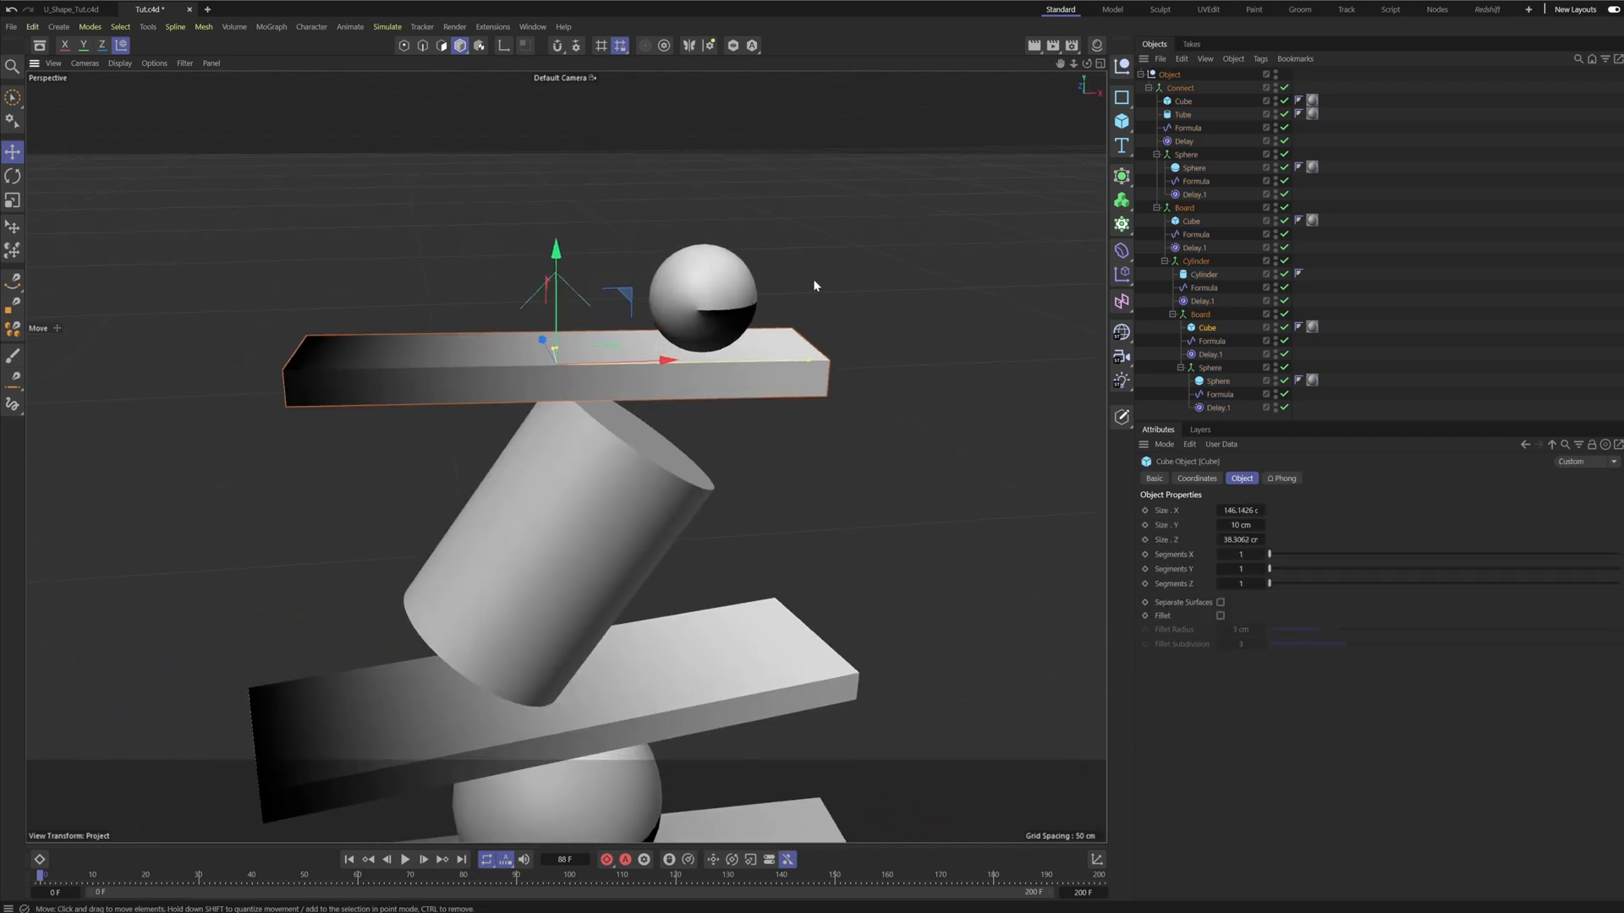
Test 25 cm and 65 cm as the upper sphere Formula effector's X position in playback, and settle on P.X 35 cm.
{"action": "left_click", "coordinate": [1300, 393]}
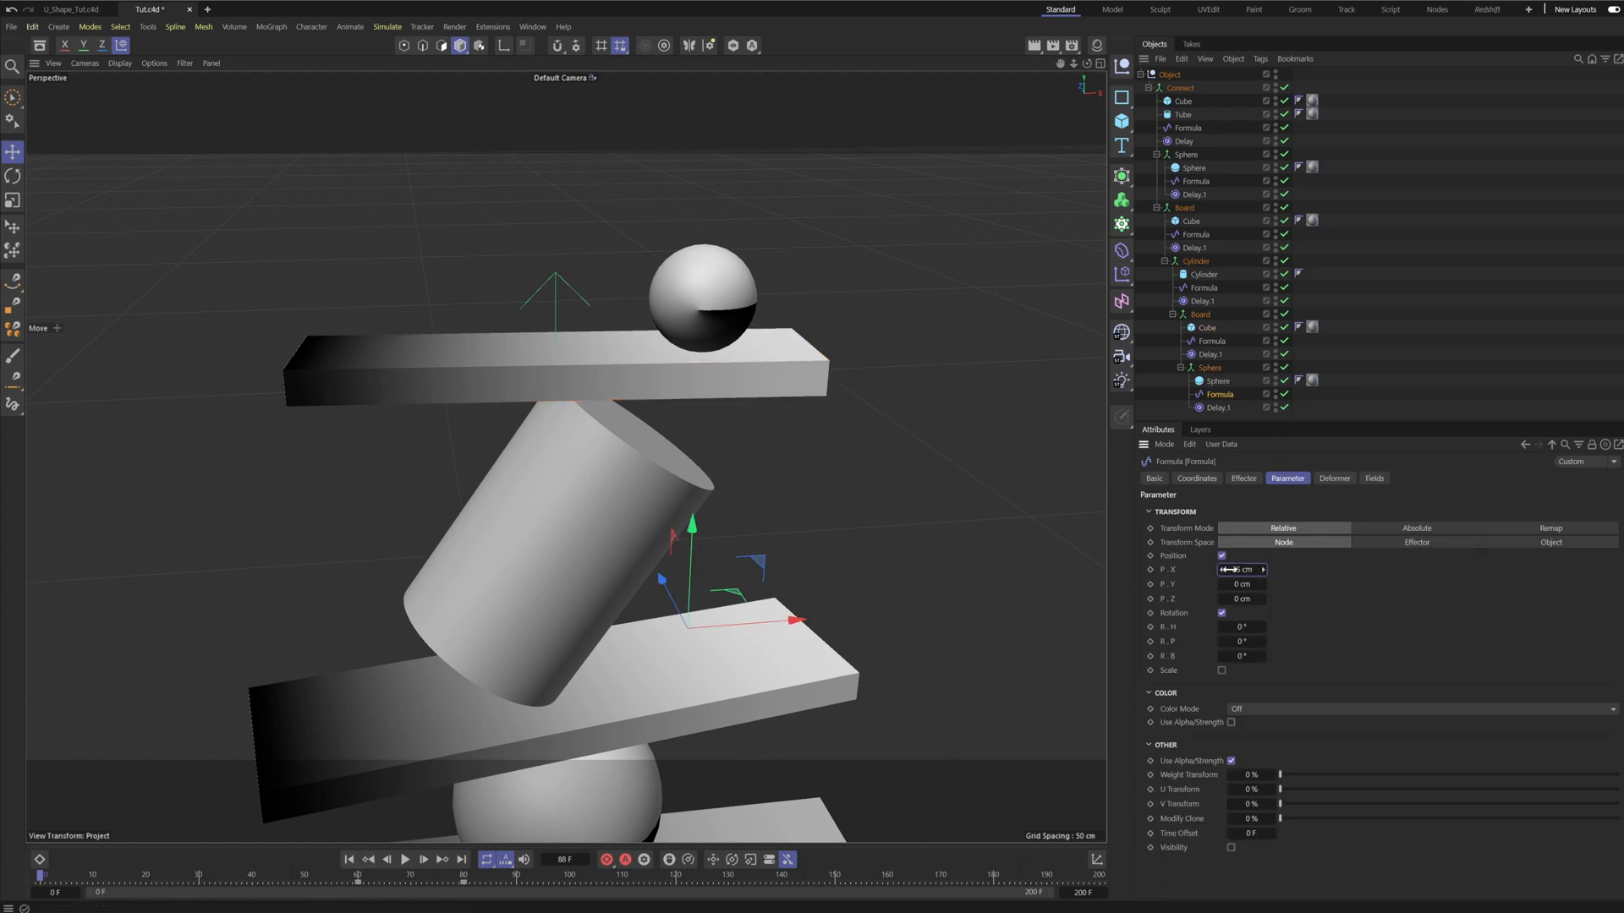
{"action": "left_click", "coordinate": [405, 860]}
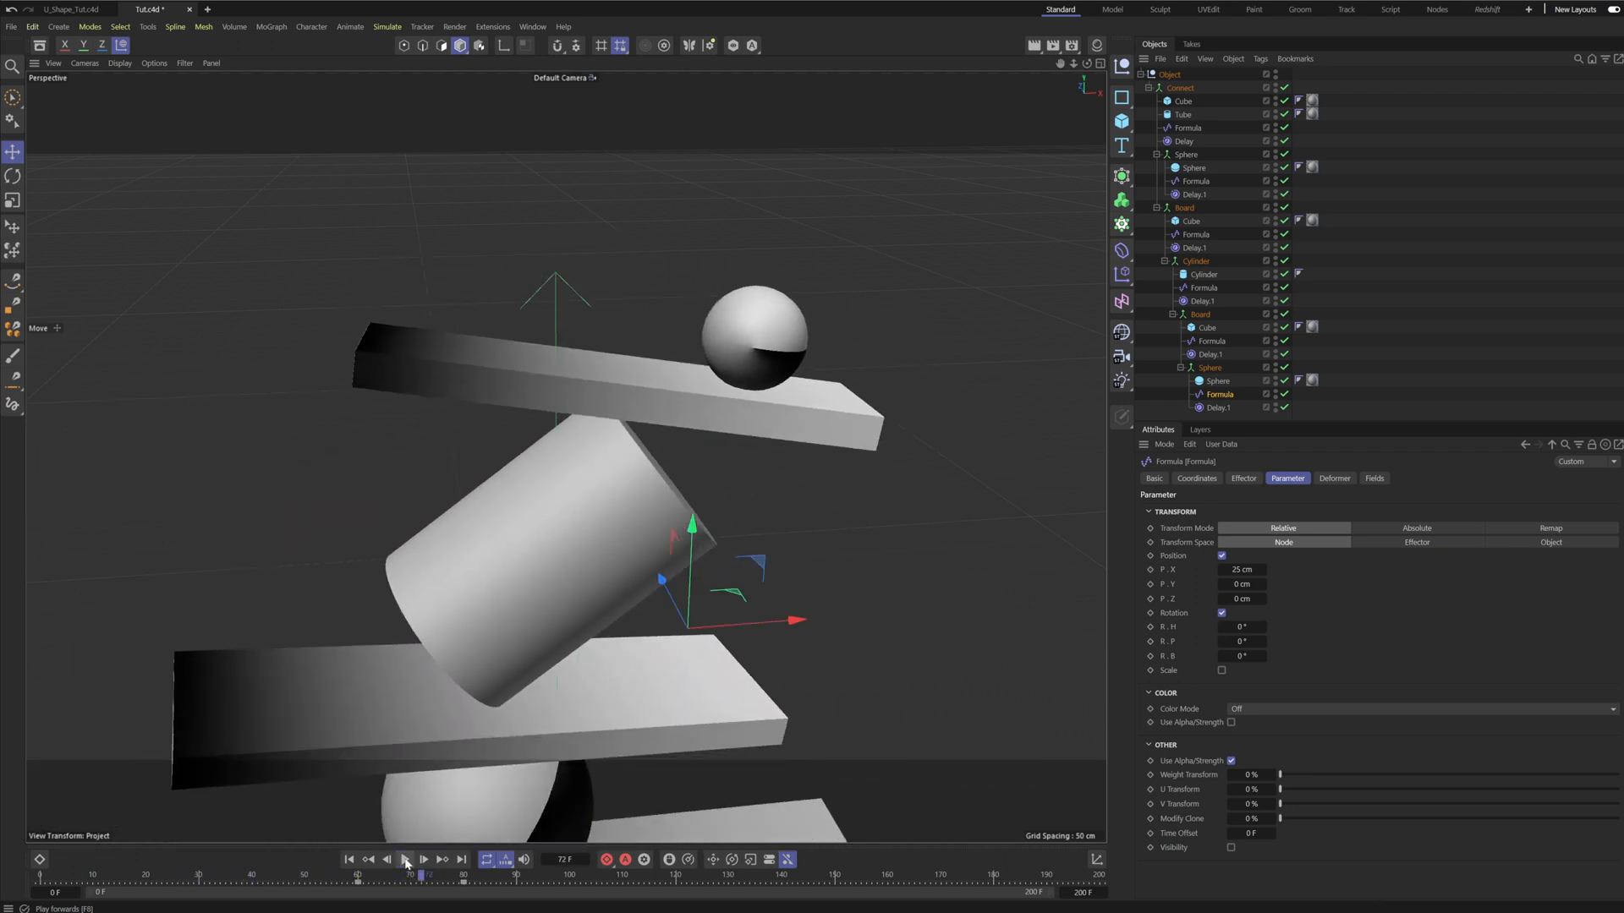
{"action": "left_click_drag", "start_coordinate": [1246, 570], "coordinate": [1280, 570]}
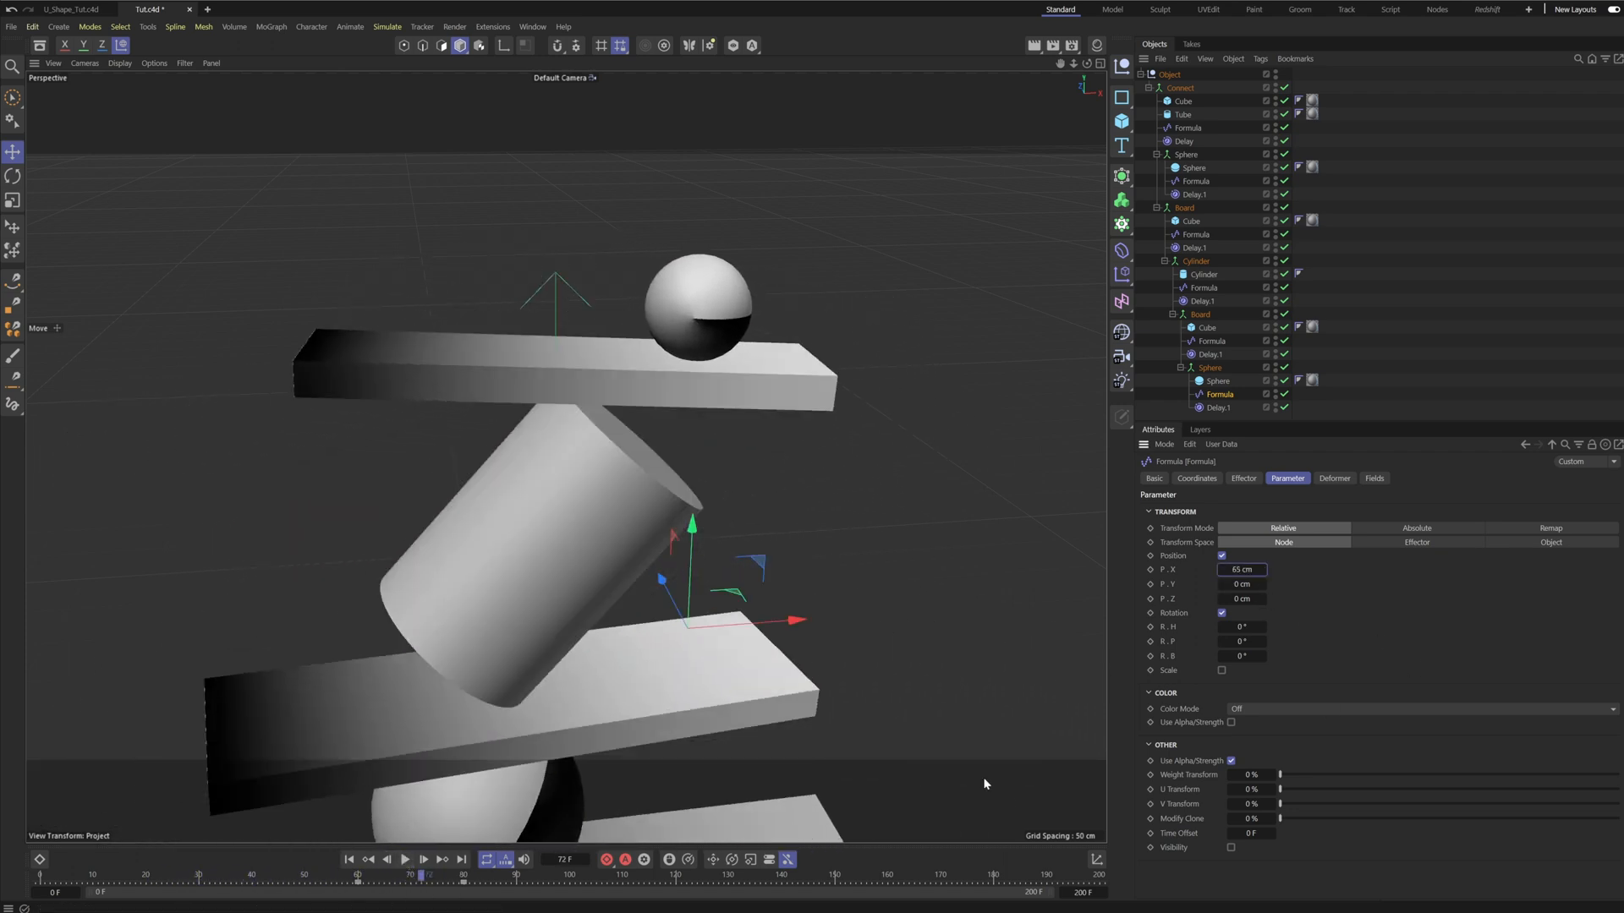
{"action": "left_click", "coordinate": [377, 861]}
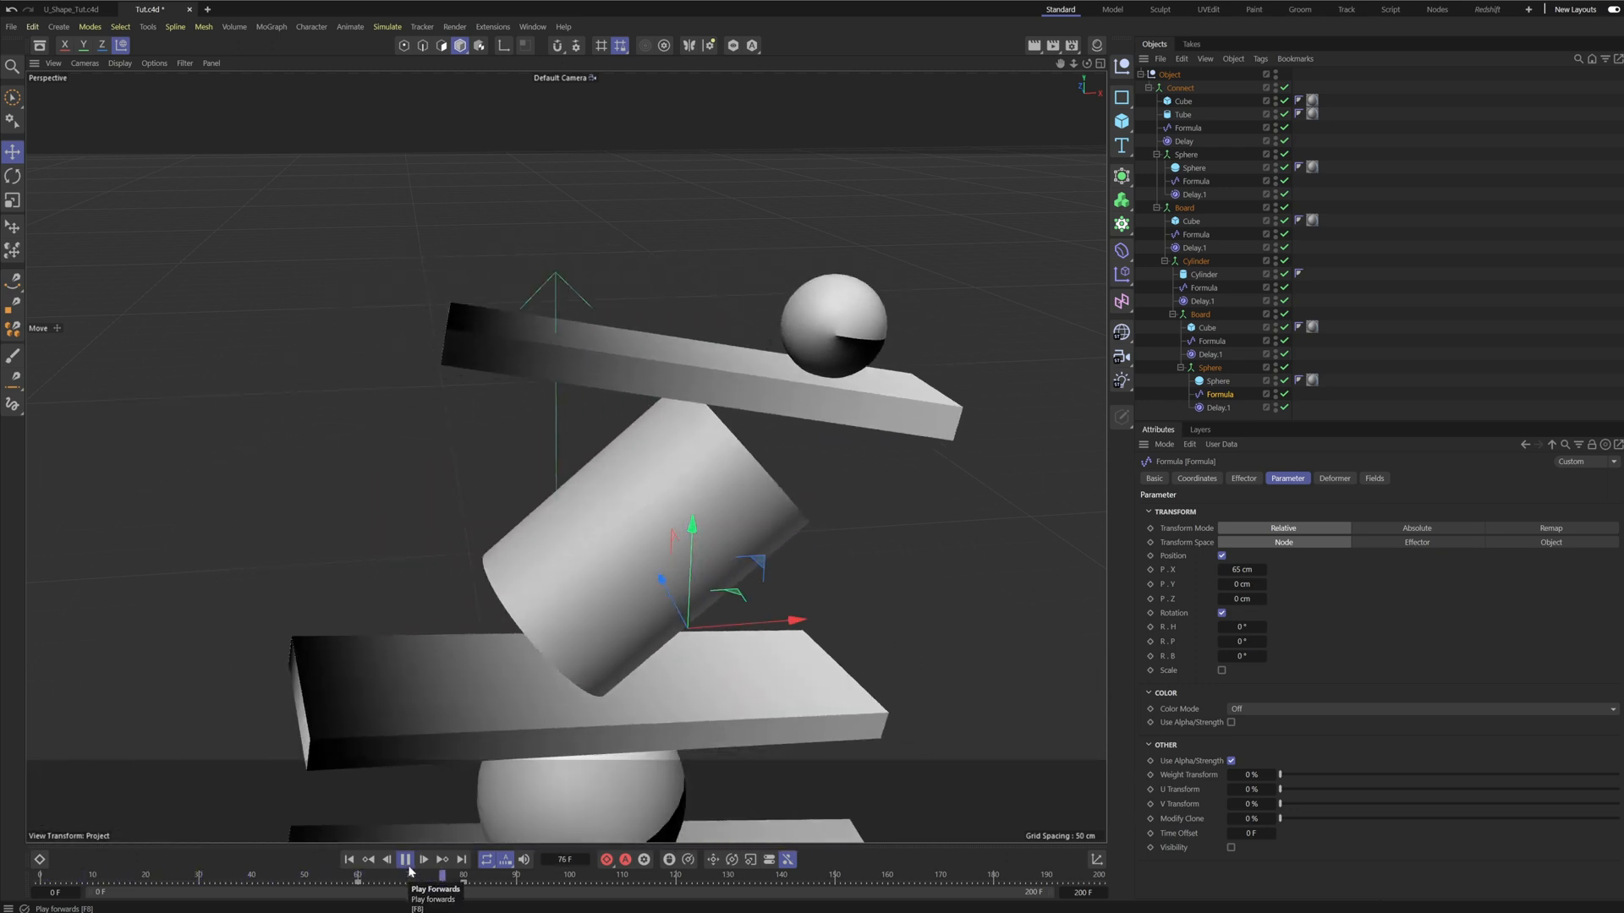
{"action": "left_click", "coordinate": [408, 866]}
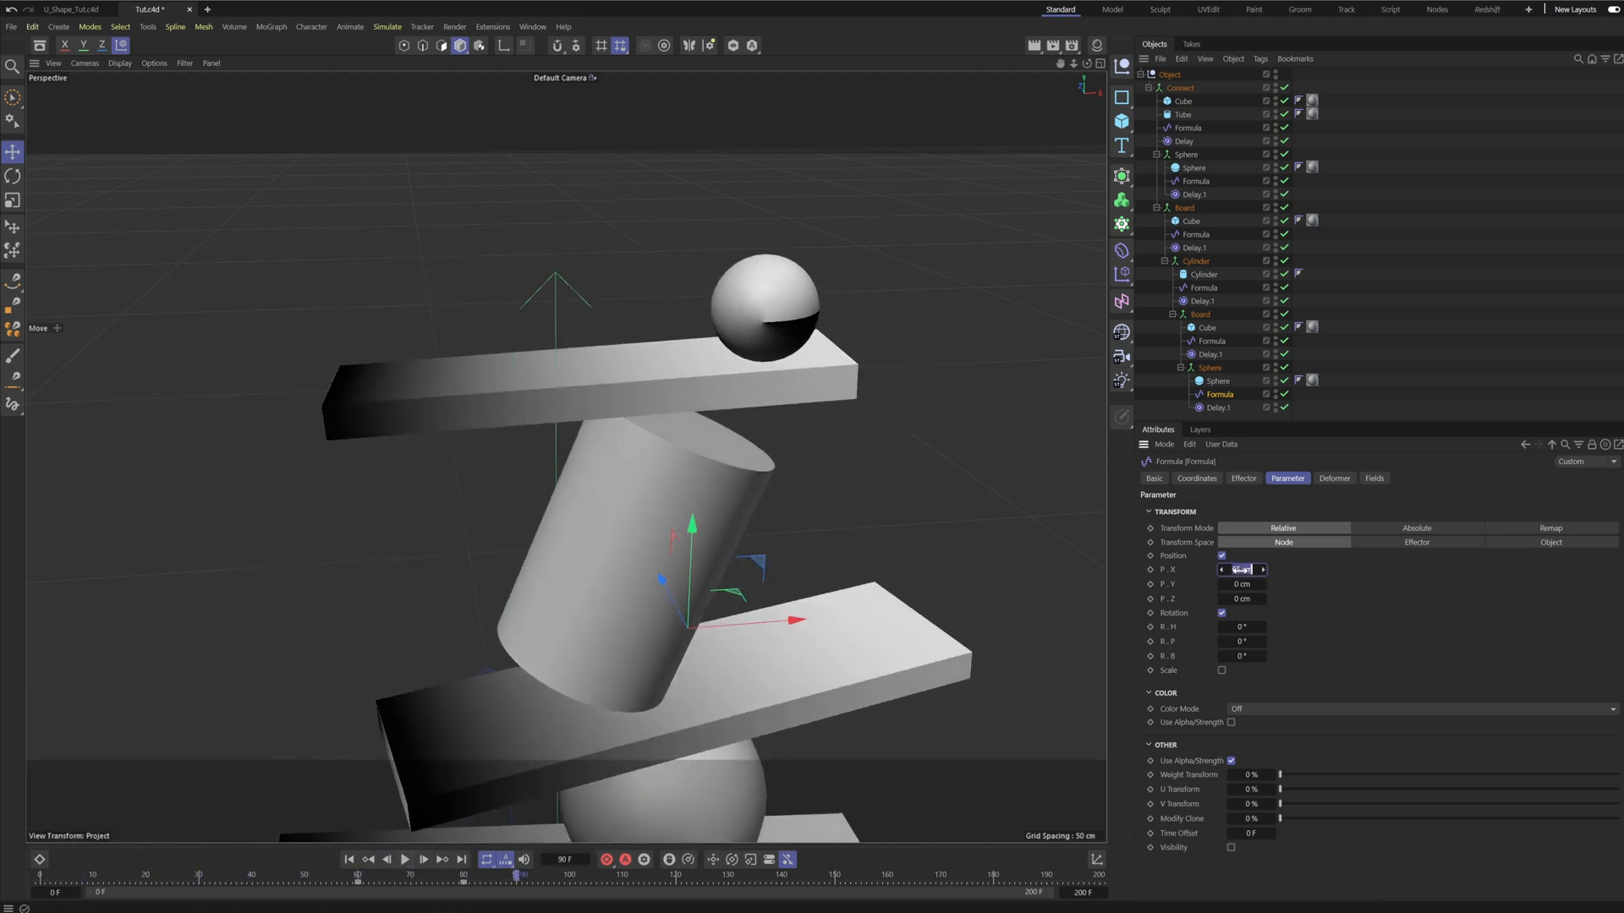
{"action": "type", "text": "5"}
{"action": "key", "text": "Return"}
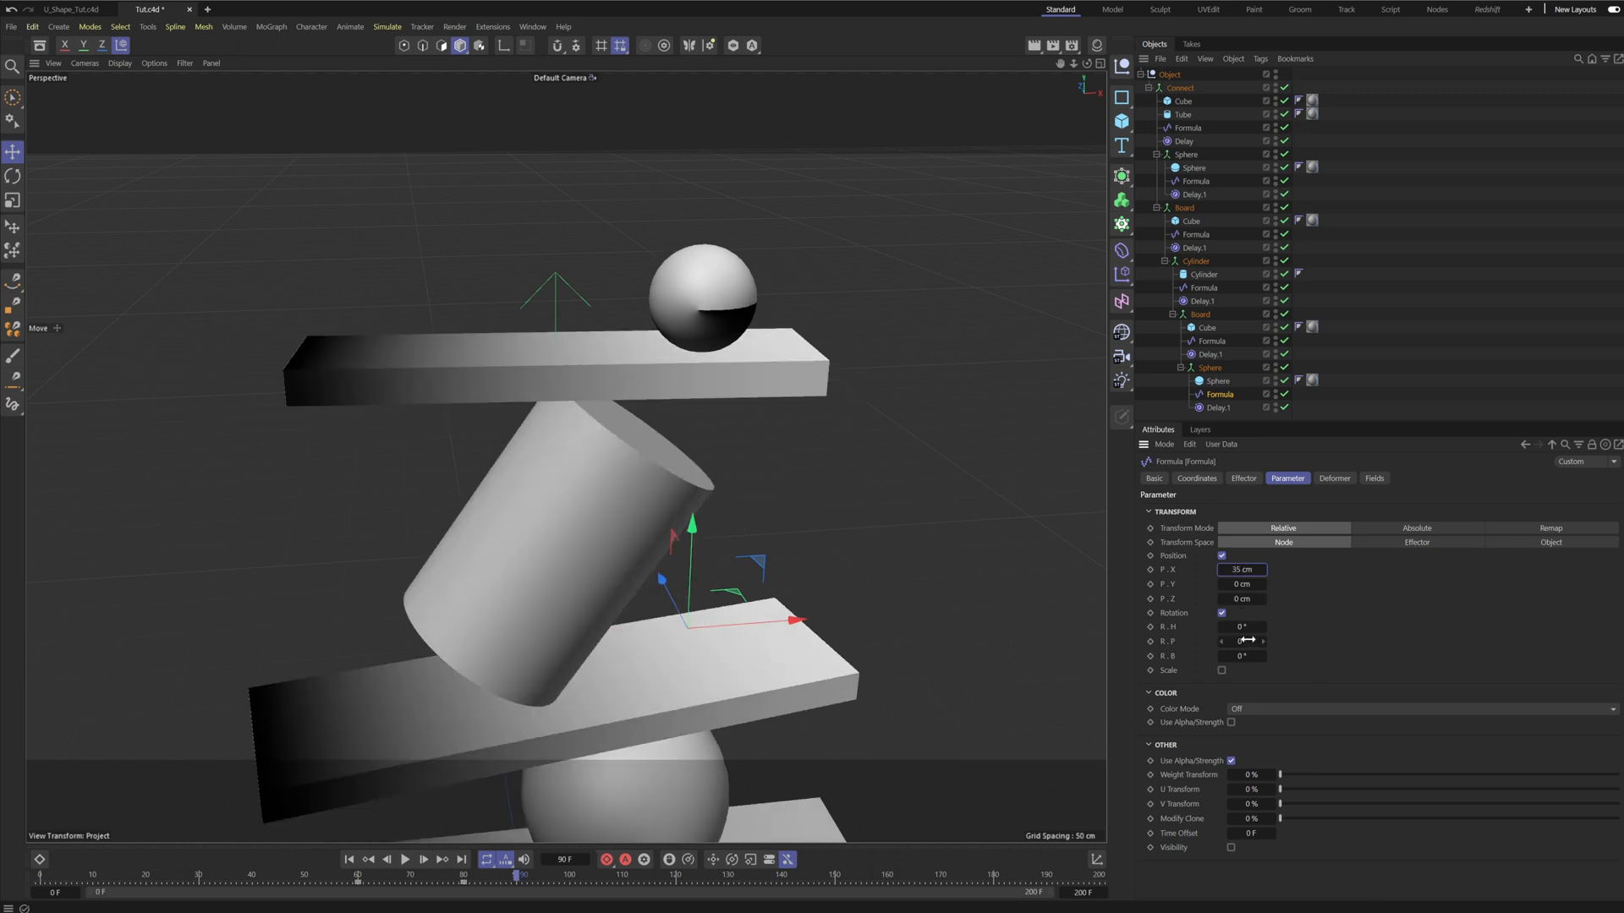
Test heading rotations of 67° and -36° on the upper sphere's Formula effector in playback, and set R.H to 120°.
{"action": "left_click_drag", "start_coordinate": [1262, 627], "coordinate": [1266, 623]}
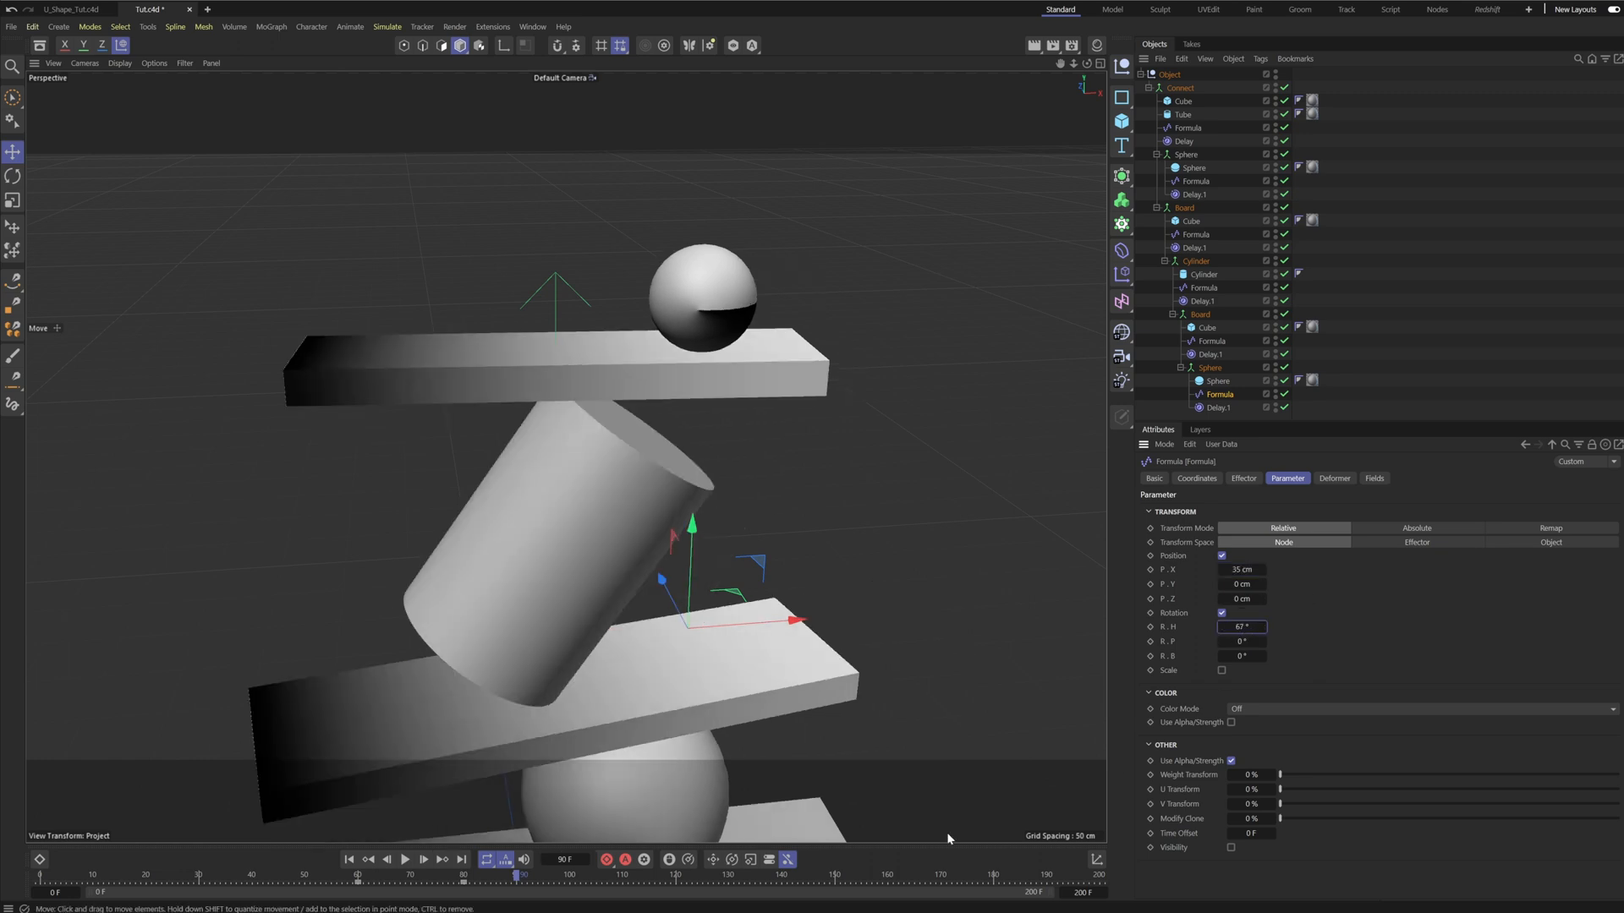
{"action": "left_click", "coordinate": [351, 860]}
{"action": "left_click", "coordinate": [405, 860]}
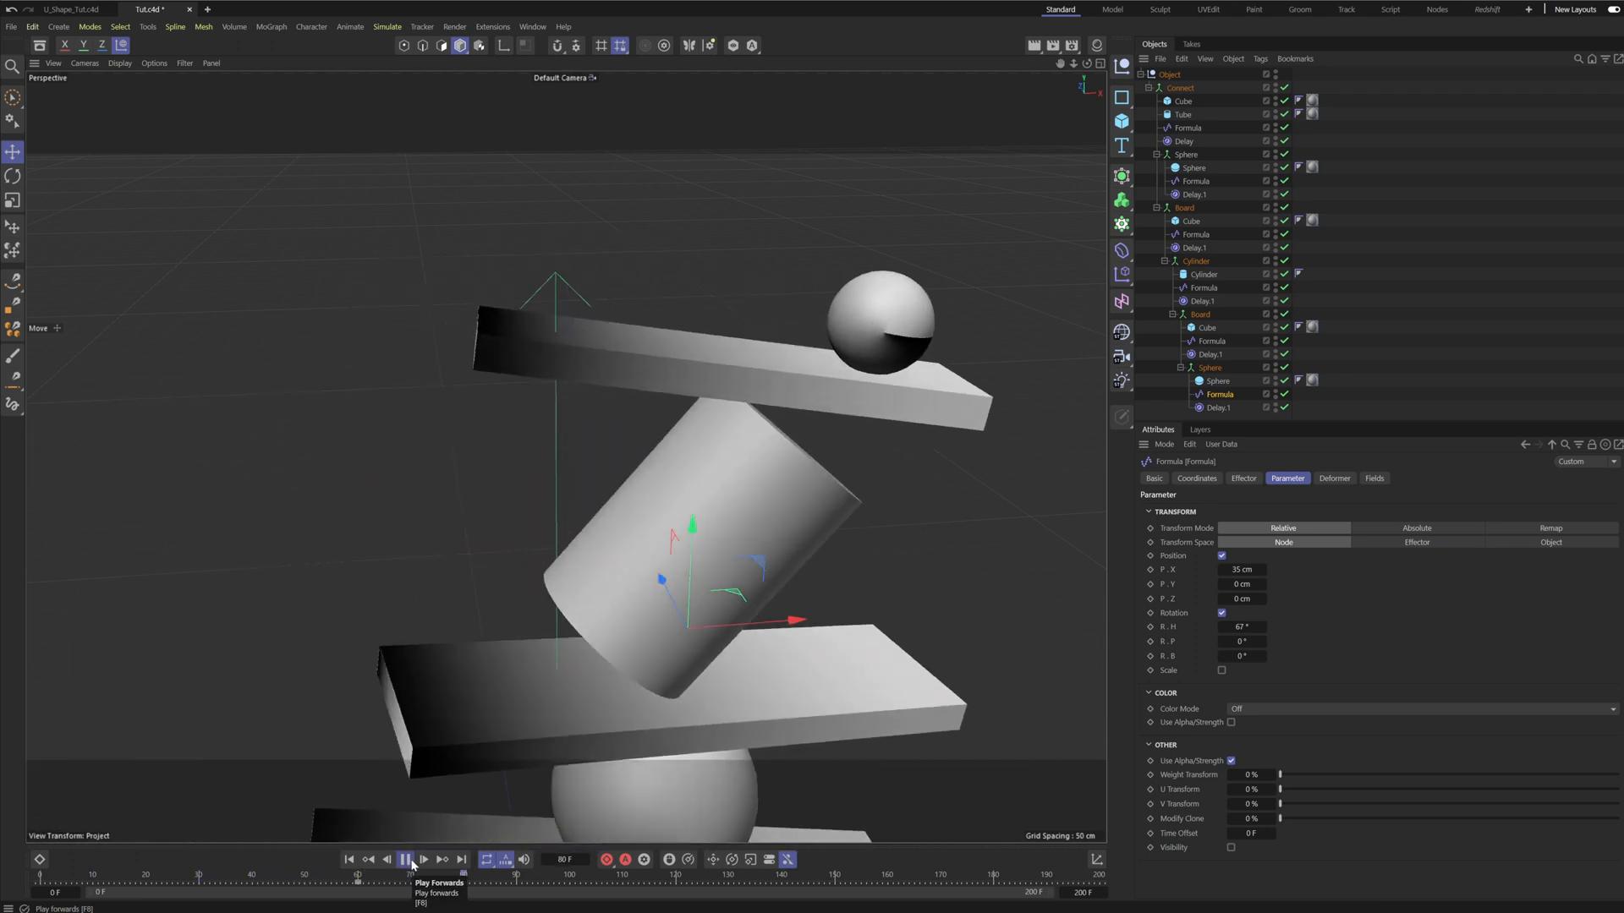
{"action": "left_click_drag", "start_coordinate": [1262, 629], "coordinate": [1023, 718]}
{"action": "left_click", "coordinate": [349, 859]}
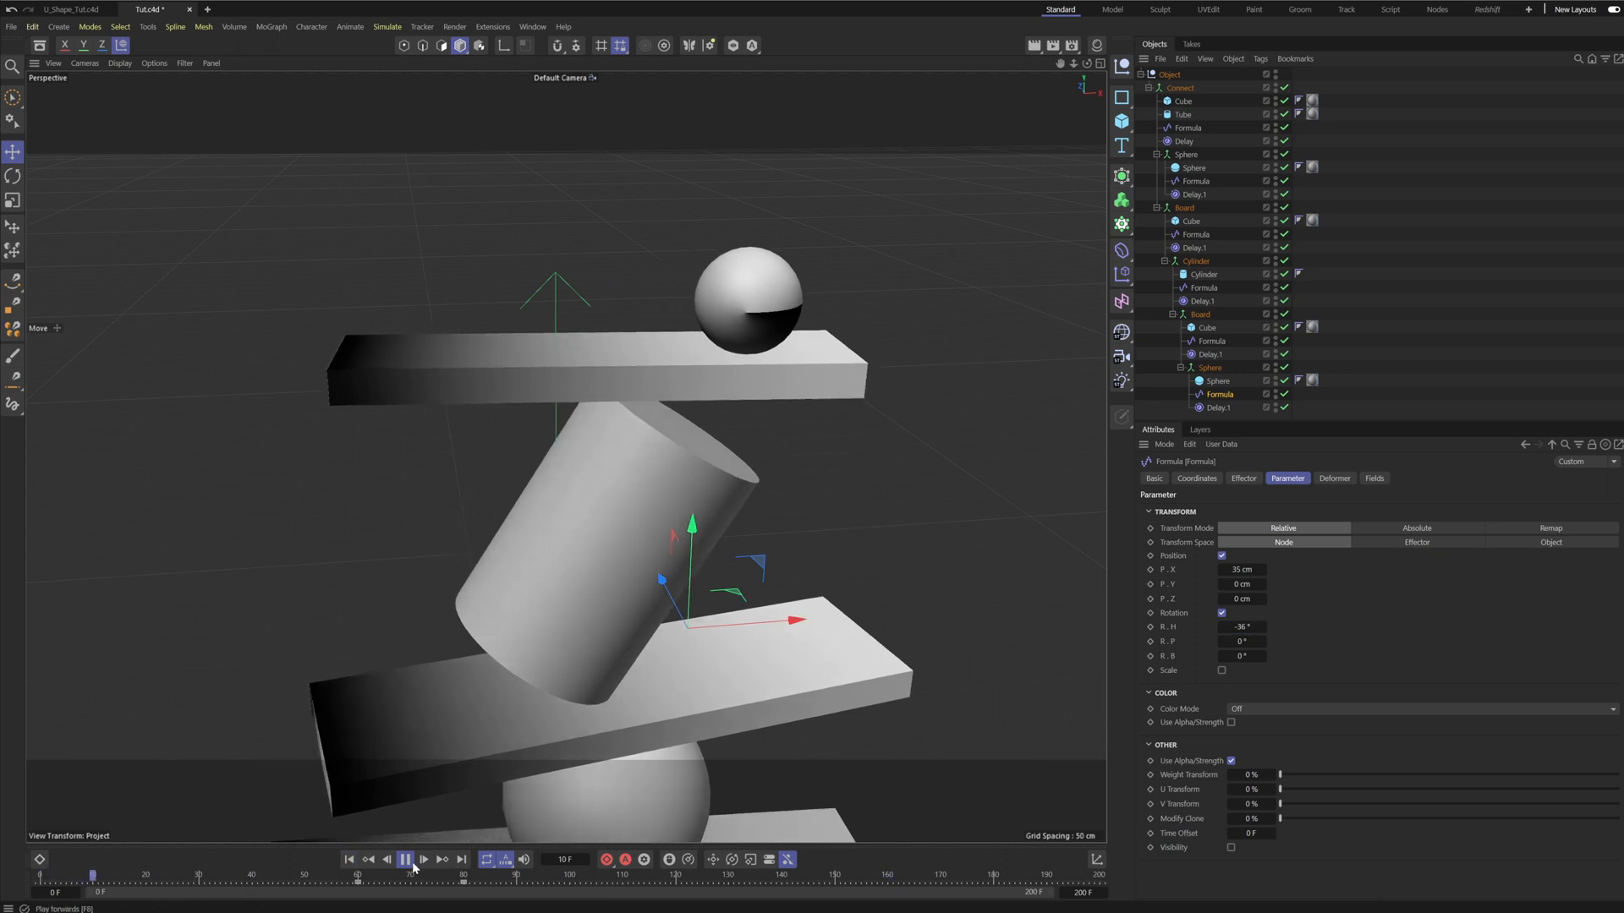
{"action": "left_click_drag", "start_coordinate": [1245, 628], "coordinate": [1368, 628]}
{"action": "left_click_drag", "start_coordinate": [1242, 626], "coordinate": [666, 703]}
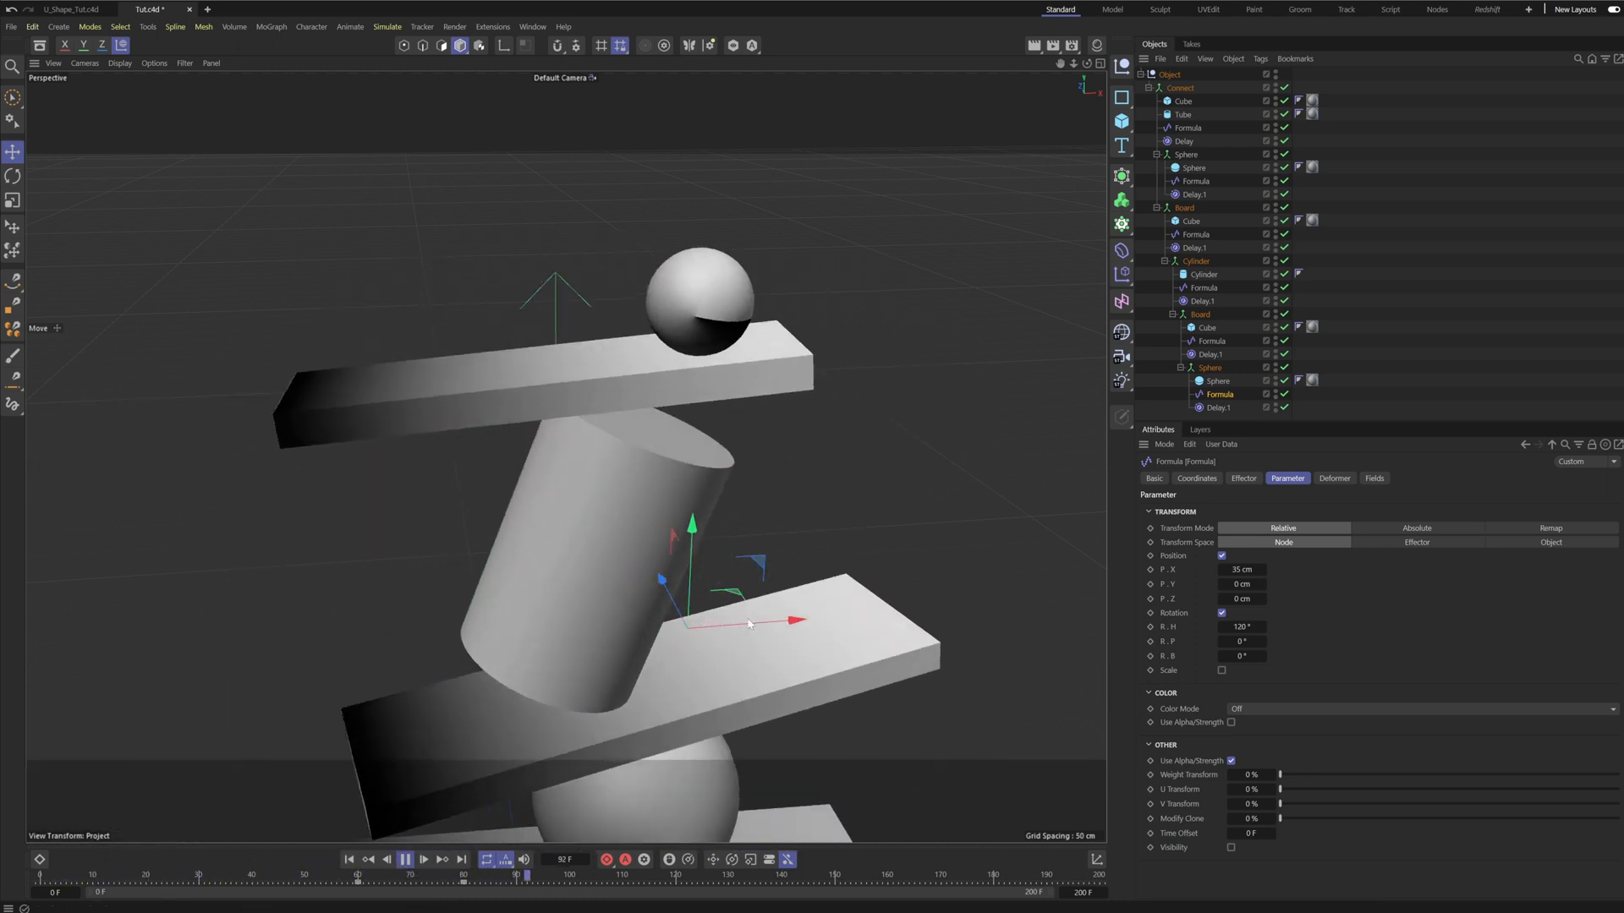
Set the Project Time variable of the upper sphere's Formula effector to 0.4.
{"action": "left_click", "coordinate": [1243, 477]}
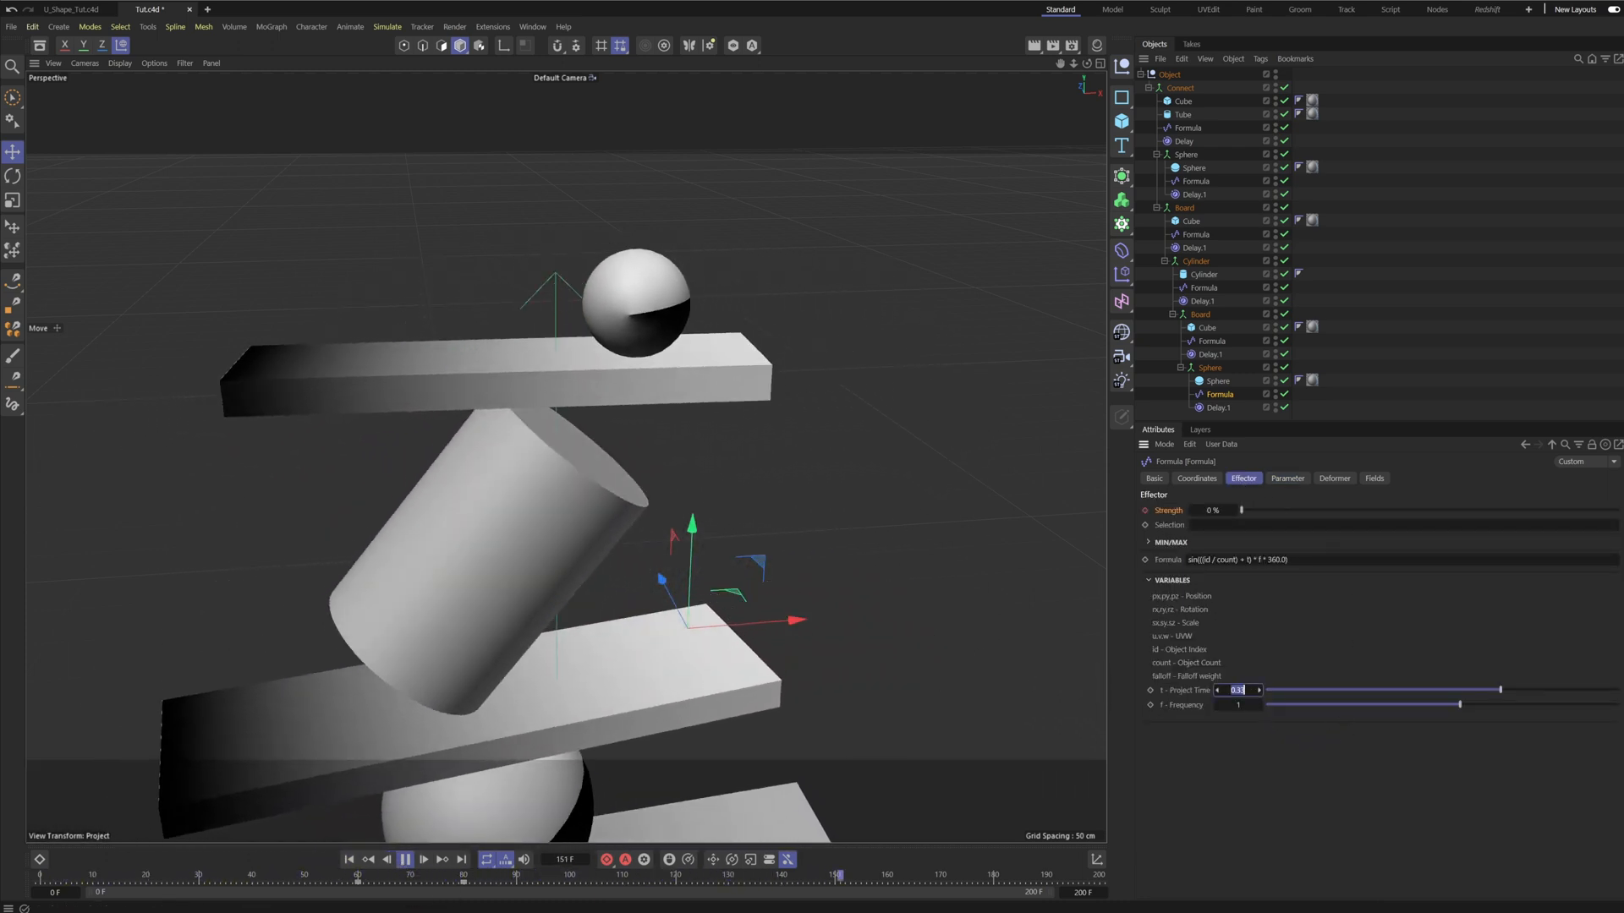
{"action": "type", "text": "0.4"}
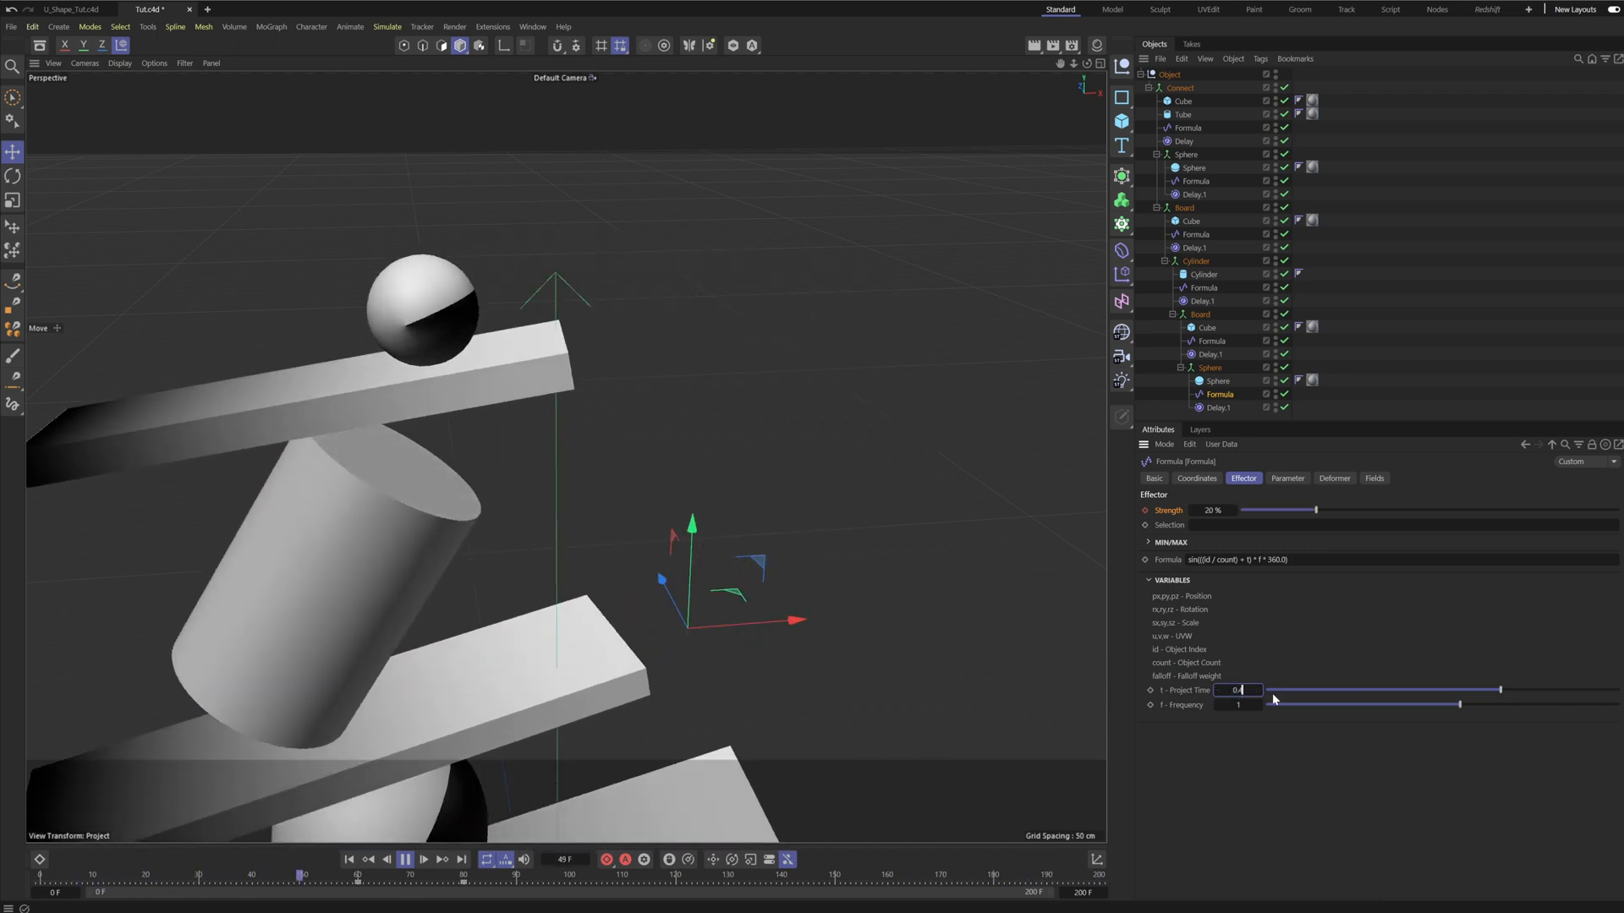
{"action": "key", "text": "Return"}
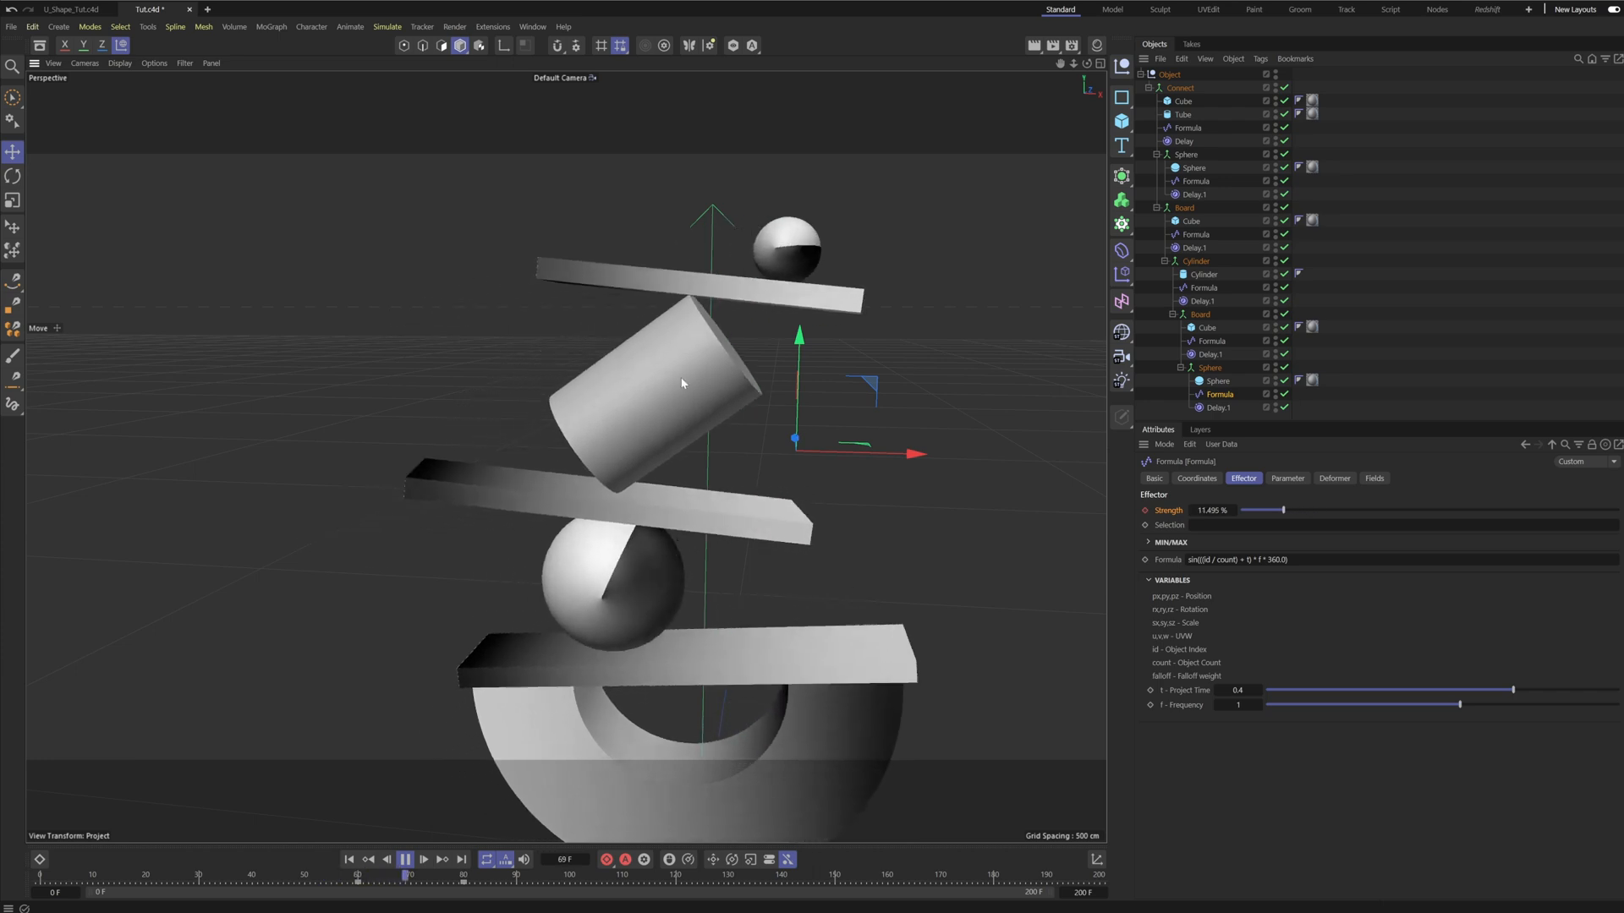
Collapse and select the upper Sphere group, stop playback, and inspect the sphere's contact with the top board up close.
{"action": "left_click", "coordinate": [1180, 368]}
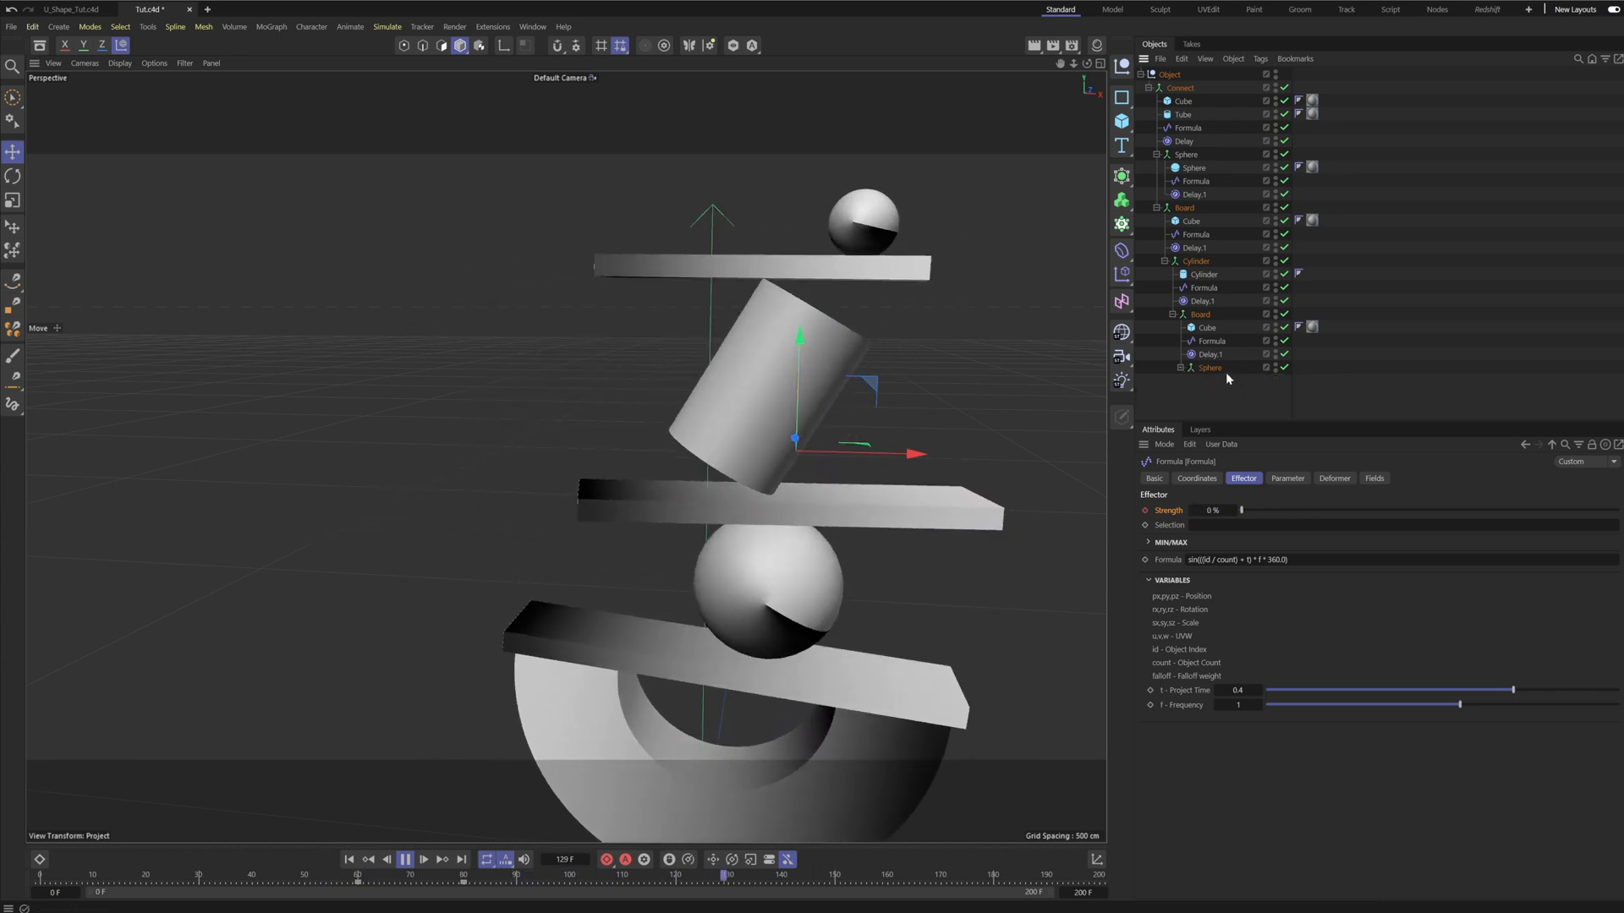
{"action": "left_click", "coordinate": [1225, 370]}
{"action": "left_click_drag", "start_coordinate": [805, 116], "coordinate": [804, 115]}
{"action": "left_click_drag", "start_coordinate": [813, 262], "coordinate": [837, 352], "text": "alt"}
{"action": "scroll", "coordinate": [893, 296], "scroll_direction": "up", "scroll_amount": 4}
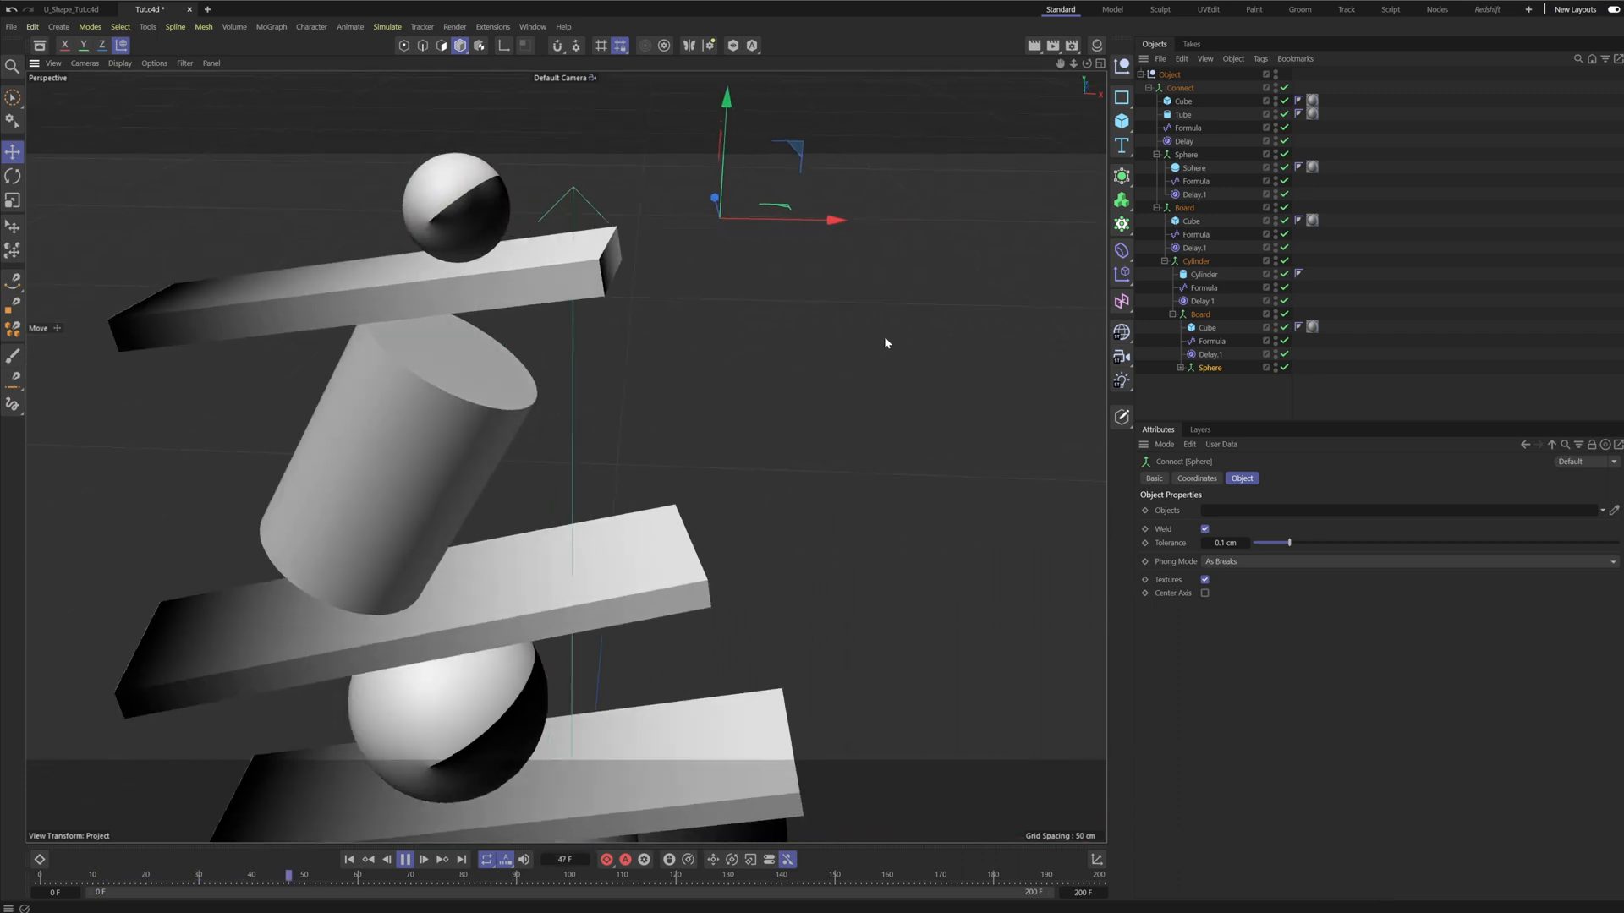
{"action": "left_click", "coordinate": [406, 860]}
{"action": "right_click_drag", "start_coordinate": [856, 321], "coordinate": [964, 273], "text": "alt"}
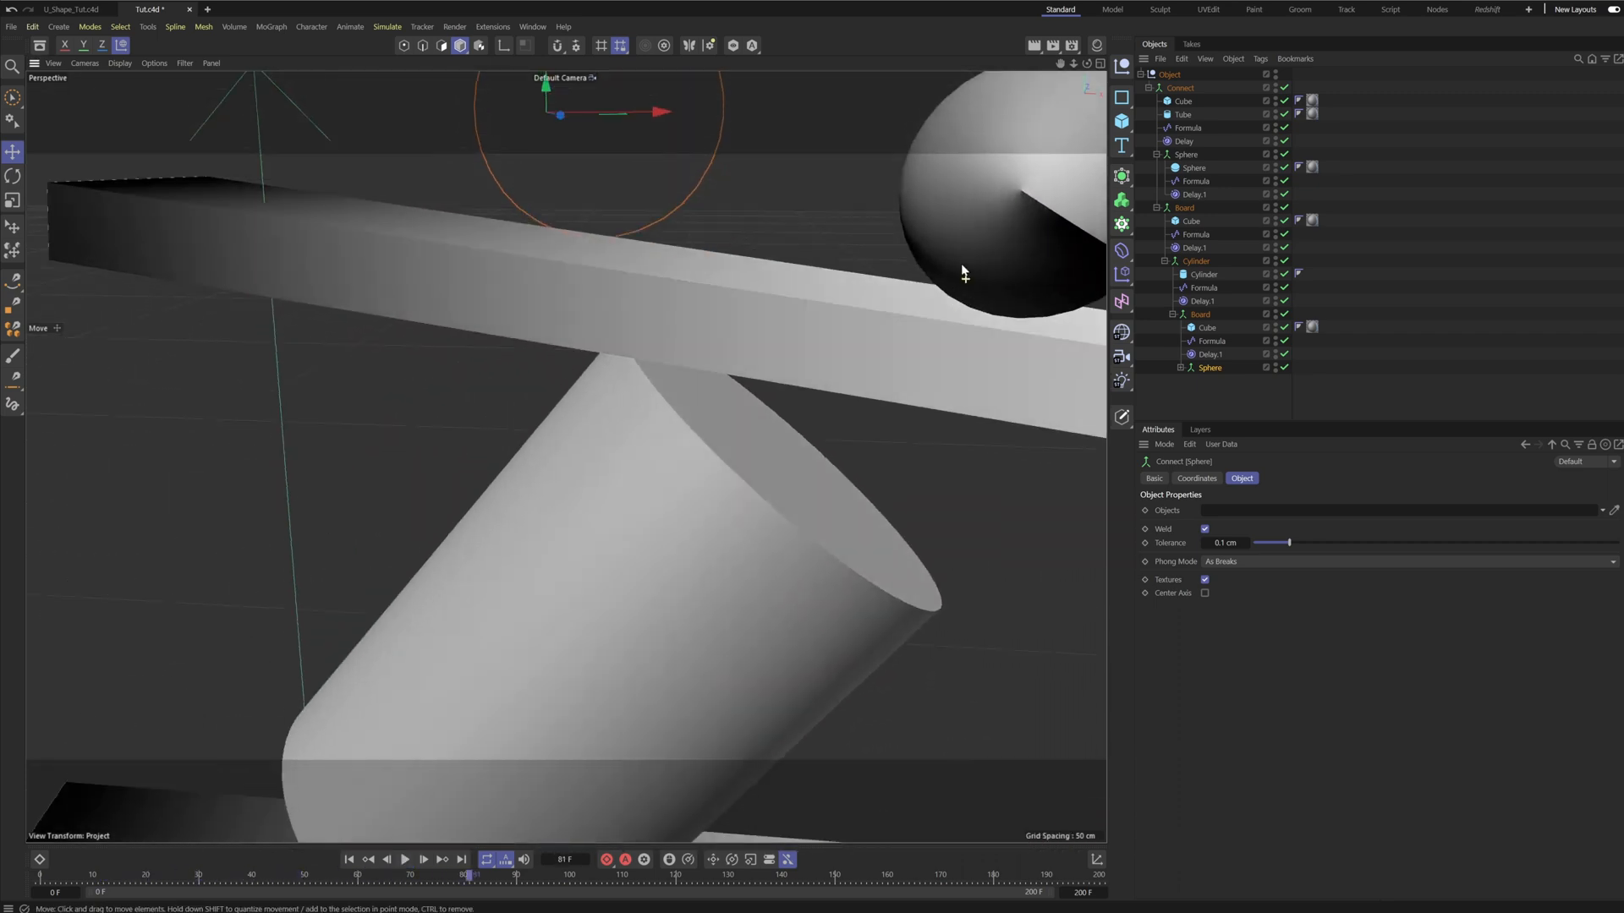
{"action": "left_click_drag", "start_coordinate": [964, 274], "coordinate": [992, 269], "text": "alt"}
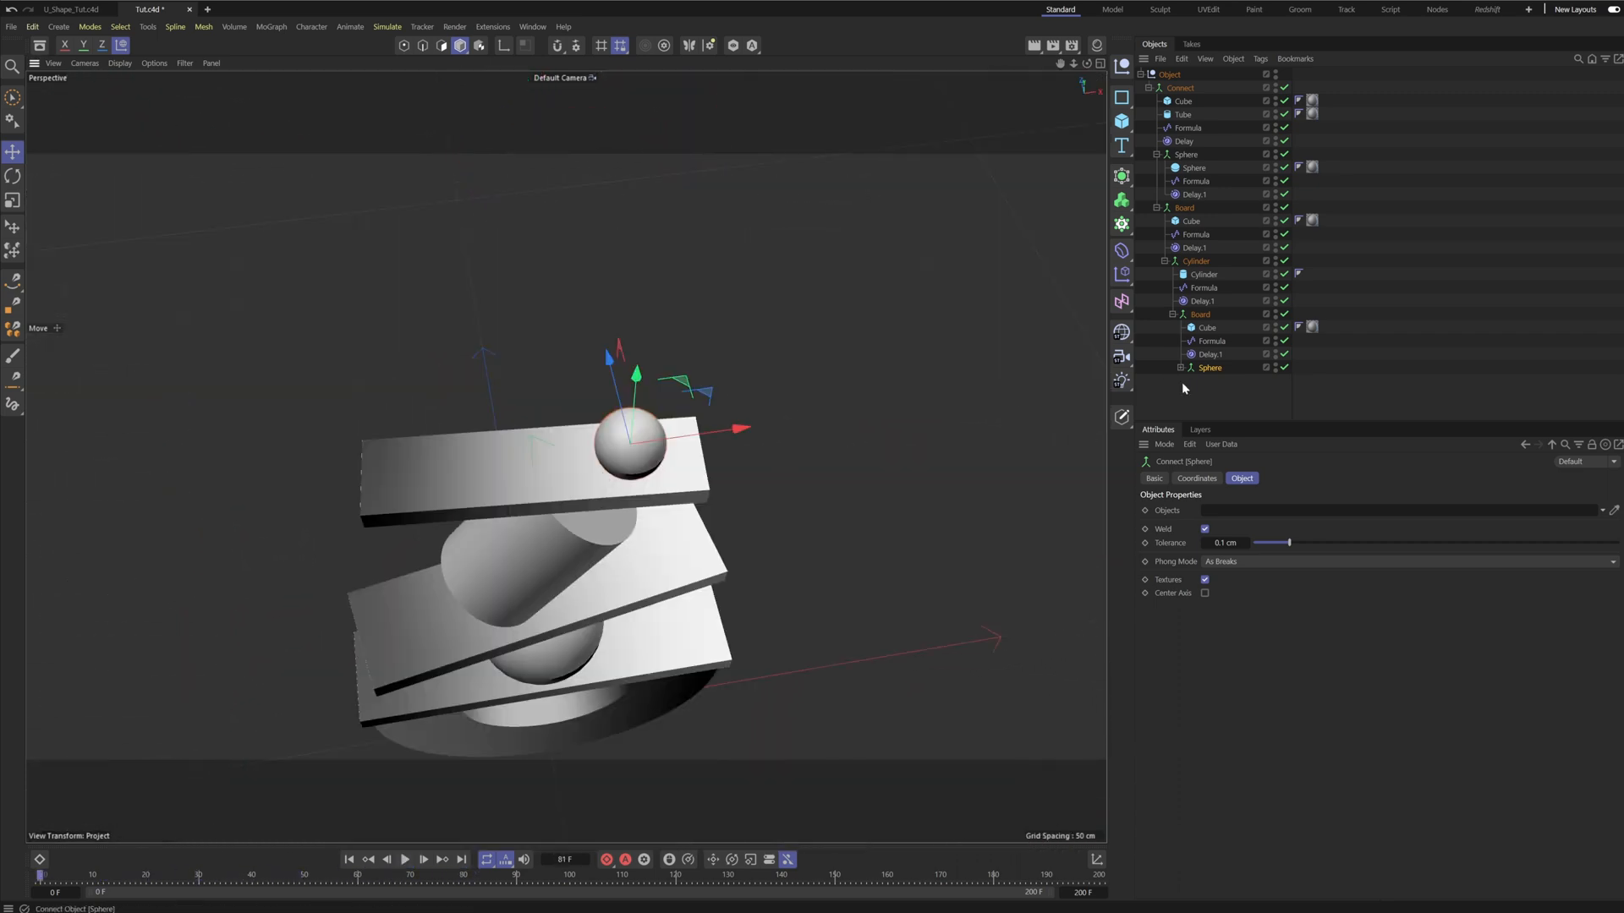
Rotate the upper Sphere connect object slightly and play the animation to check how it rolls along the board.
{"action": "key", "text": "r"}
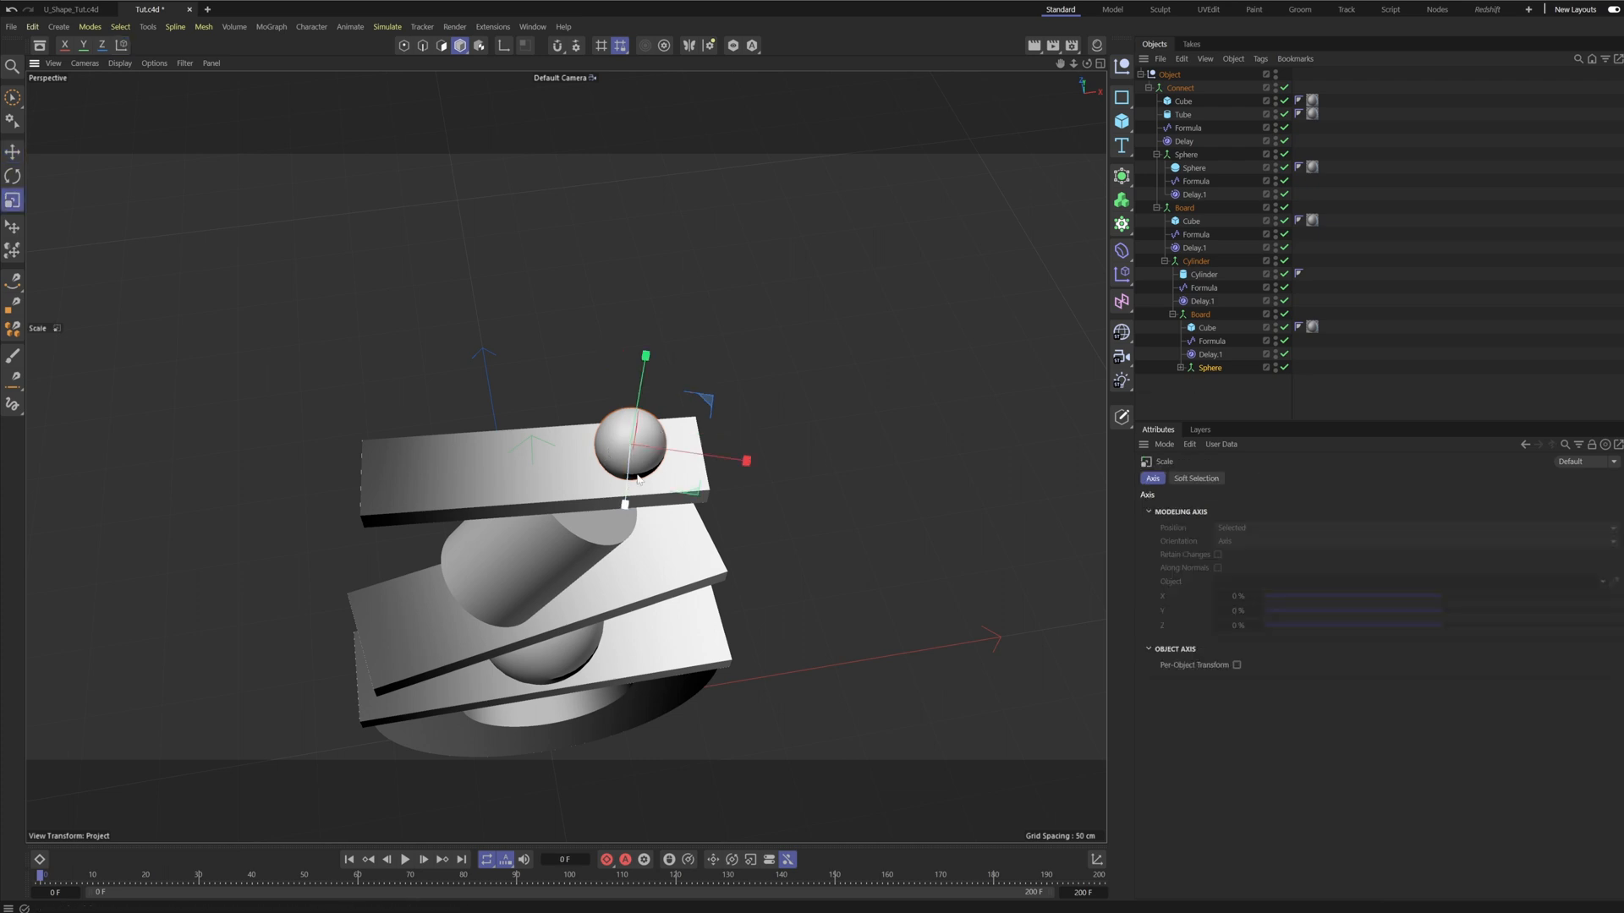
{"action": "left_click_drag", "start_coordinate": [648, 509], "coordinate": [690, 497]}
{"action": "left_click_drag", "start_coordinate": [500, 763], "coordinate": [370, 898], "text": "alt"}
{"action": "key", "text": "F8"}
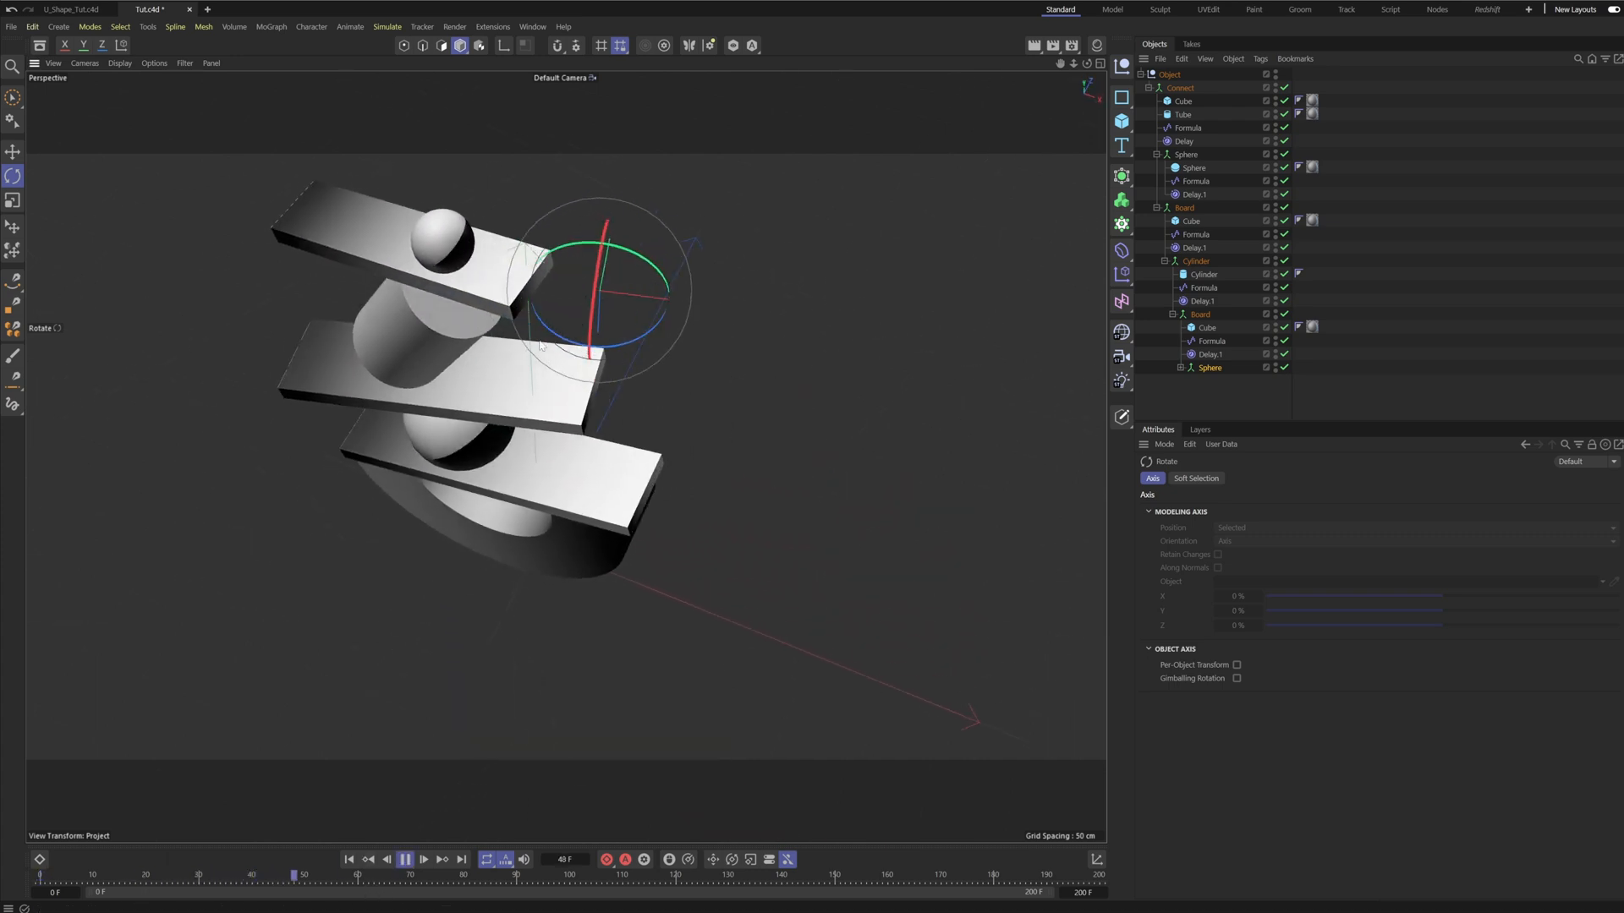
{"action": "left_click", "coordinate": [405, 859]}
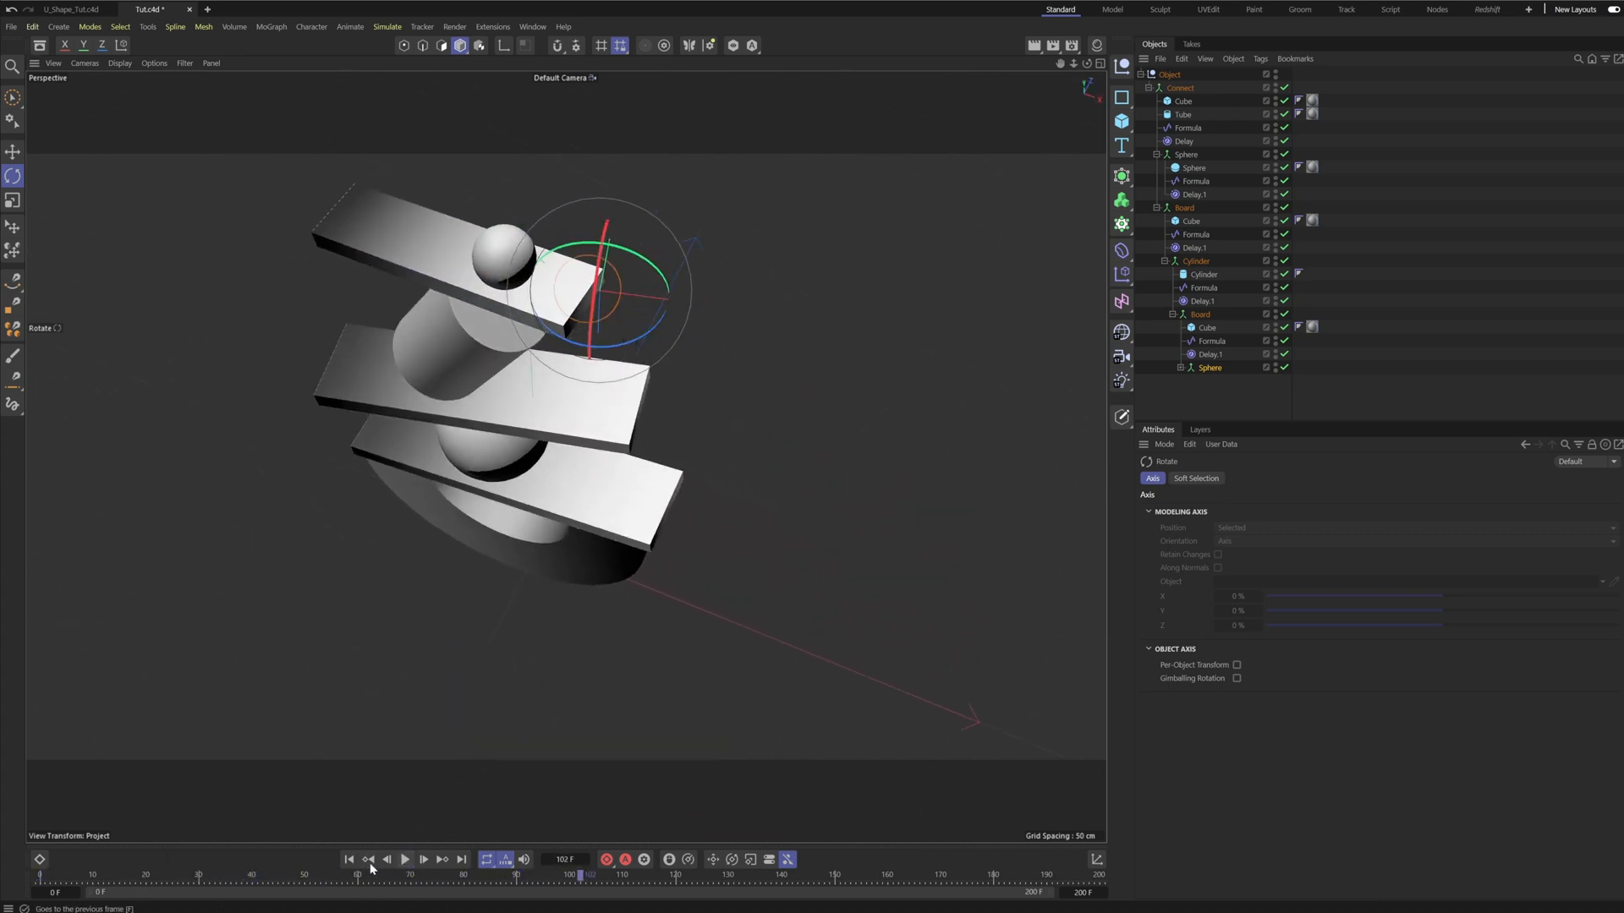
Return to the first frame, duplicate the small Sphere group on the top board, and move the copy to the board's opposite end.
{"action": "left_click", "coordinate": [349, 859]}
{"action": "left_click_drag", "start_coordinate": [358, 796], "coordinate": [1072, 380], "text": "alt"}
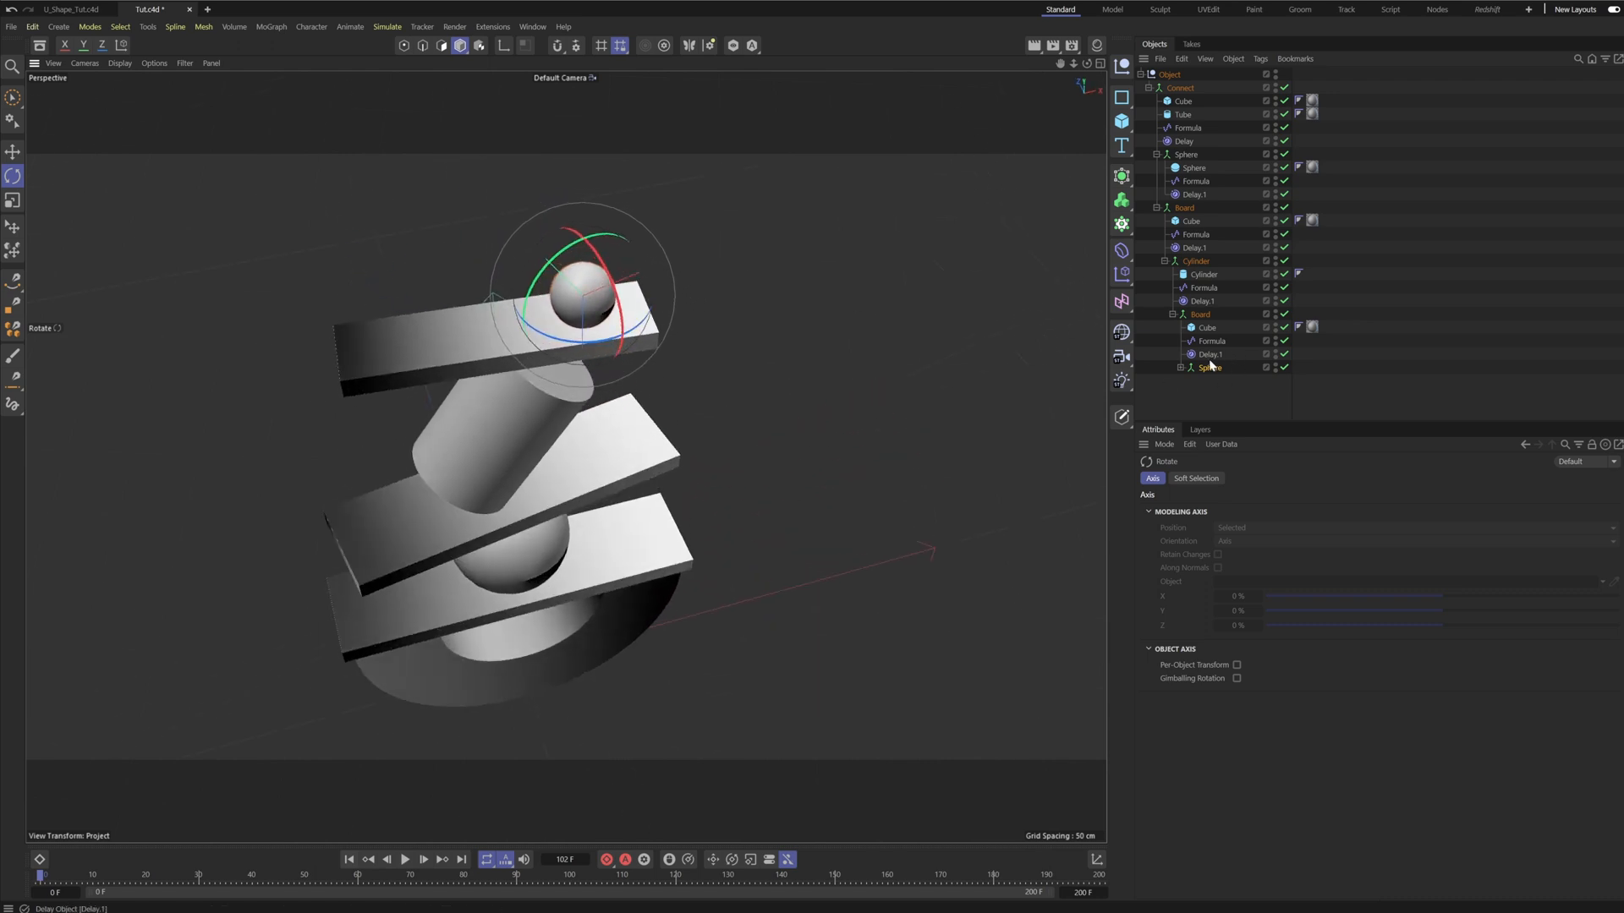
{"action": "left_click_drag", "start_coordinate": [1215, 378], "coordinate": [1215, 380], "text": "ctrl"}
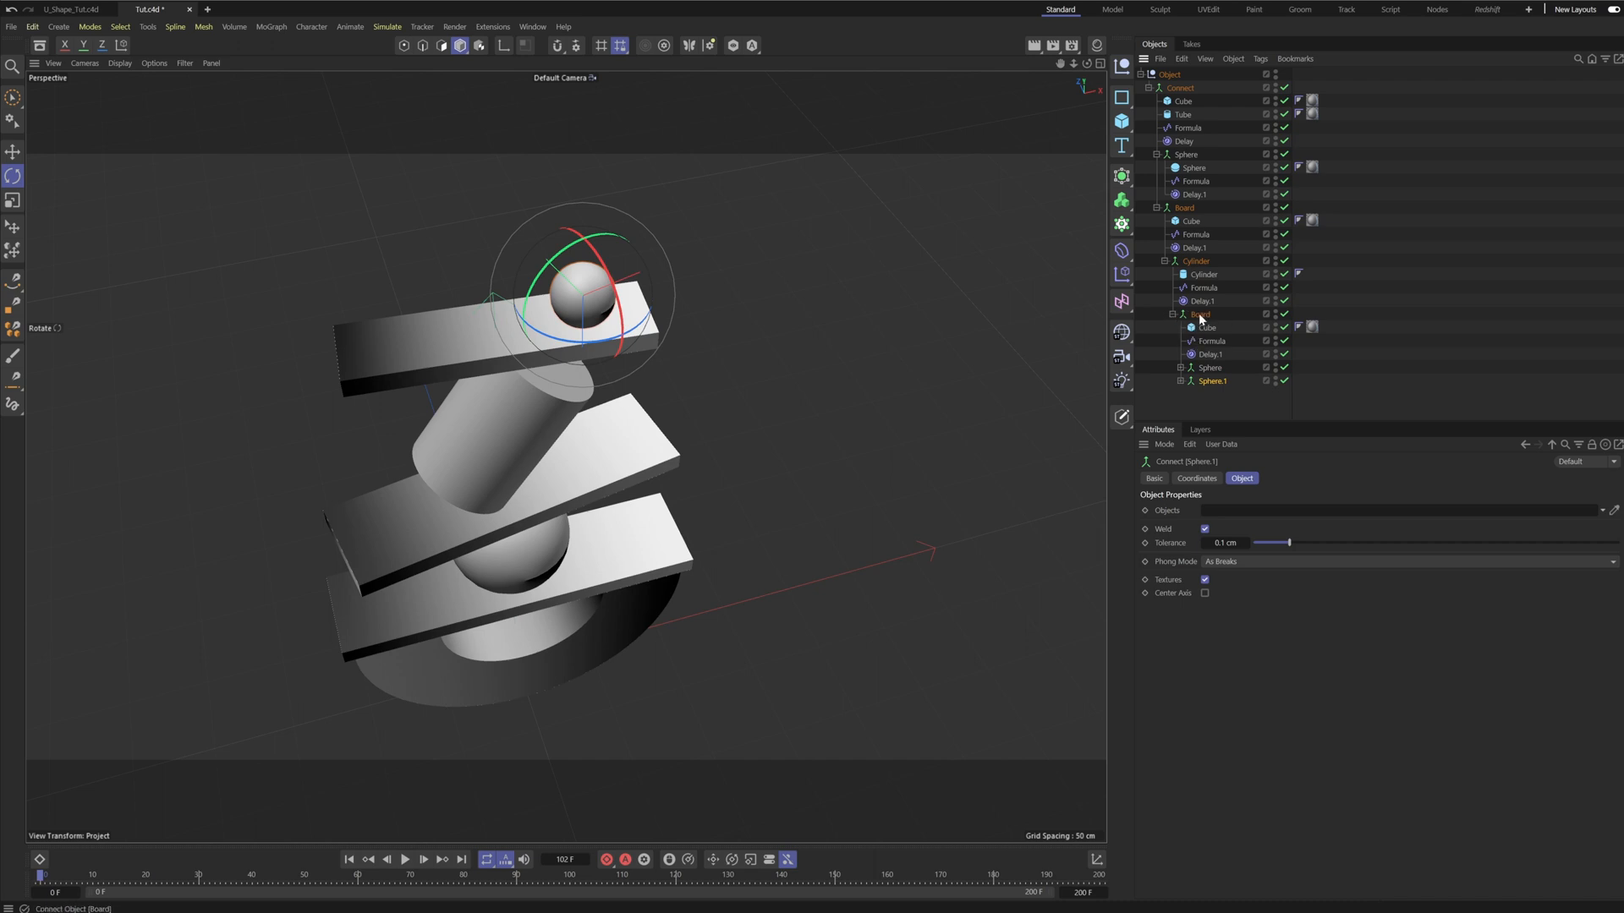
{"action": "key", "text": "e"}
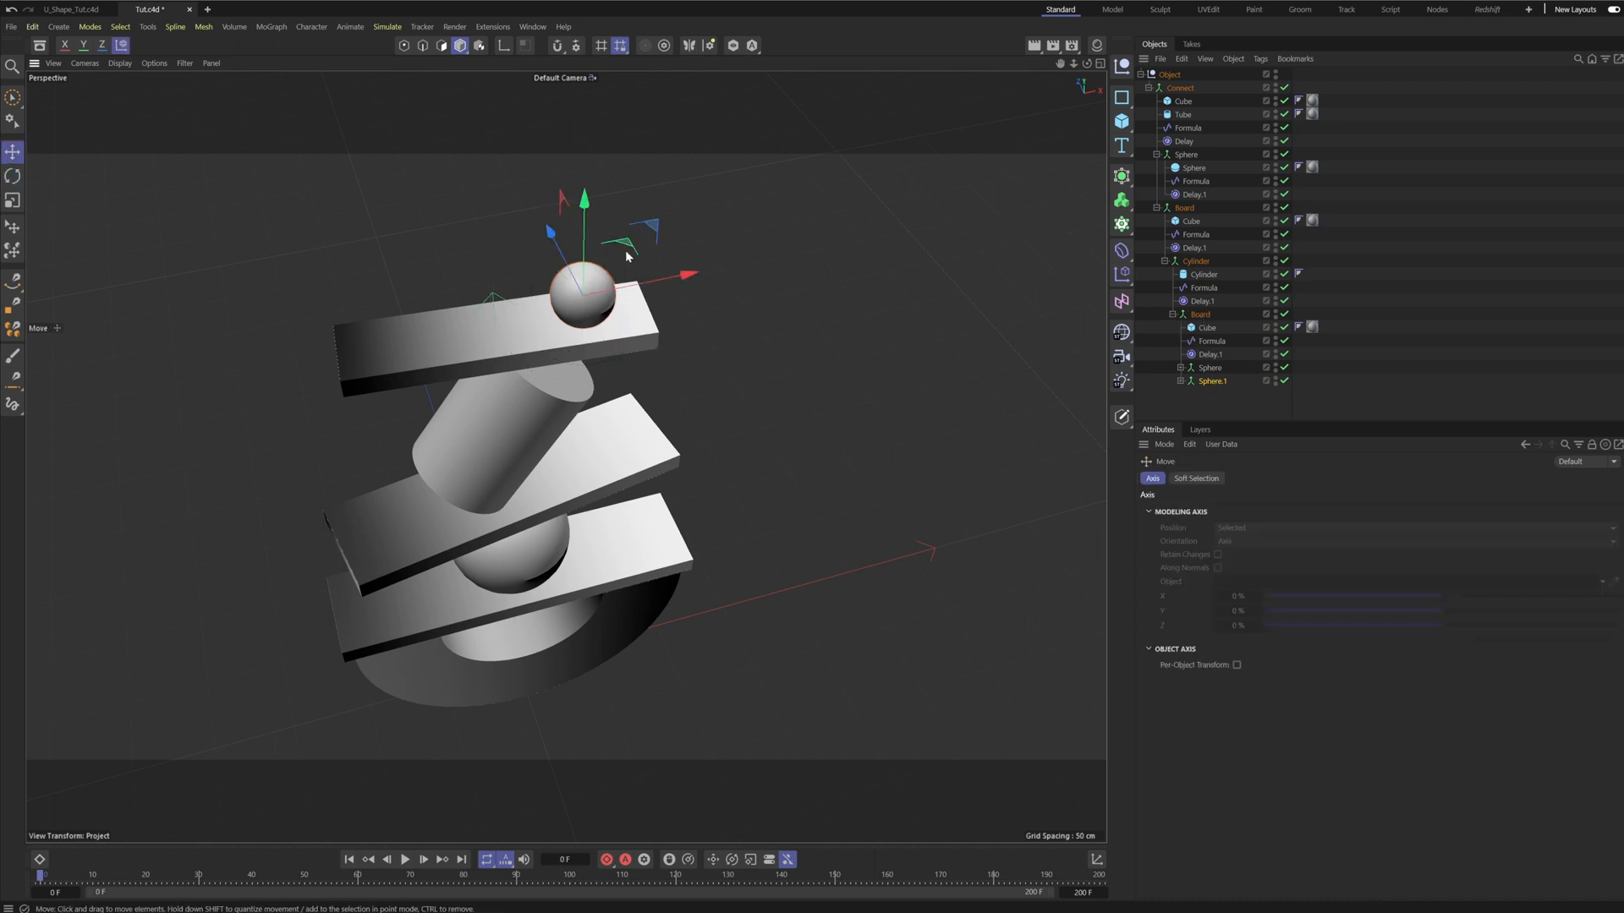
{"action": "left_click_drag", "start_coordinate": [634, 249], "coordinate": [436, 253]}
Set the copied sphere's Formula effector Project Time to 0.35 and rotate the Sphere.1 group slightly.
{"action": "left_click", "coordinate": [1180, 380]}
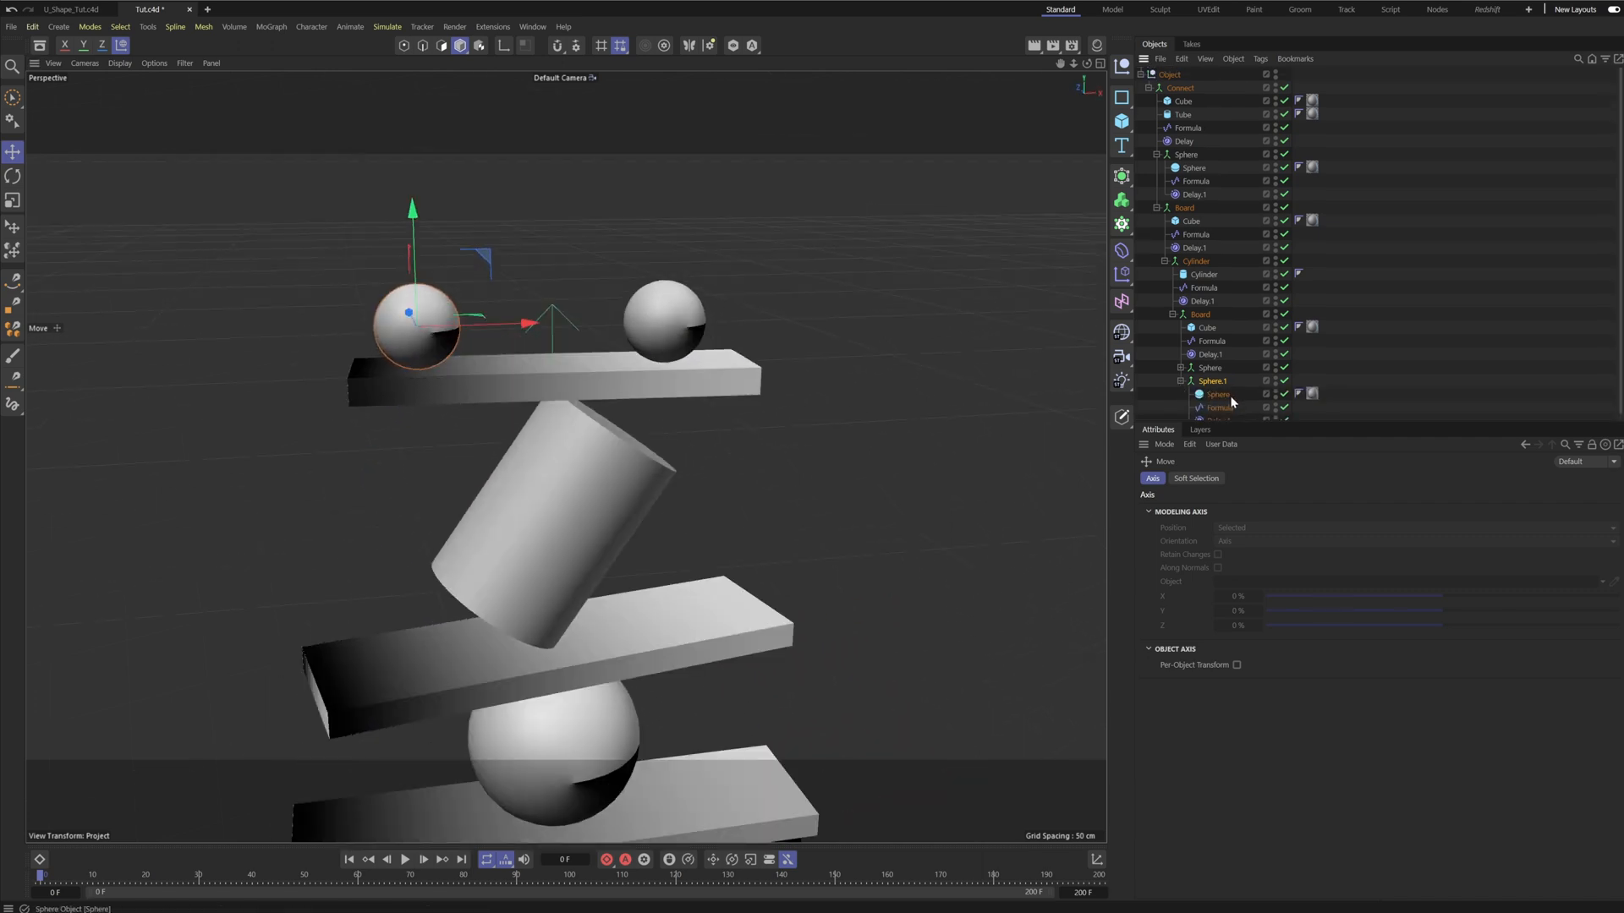
{"action": "left_click", "coordinate": [1226, 403]}
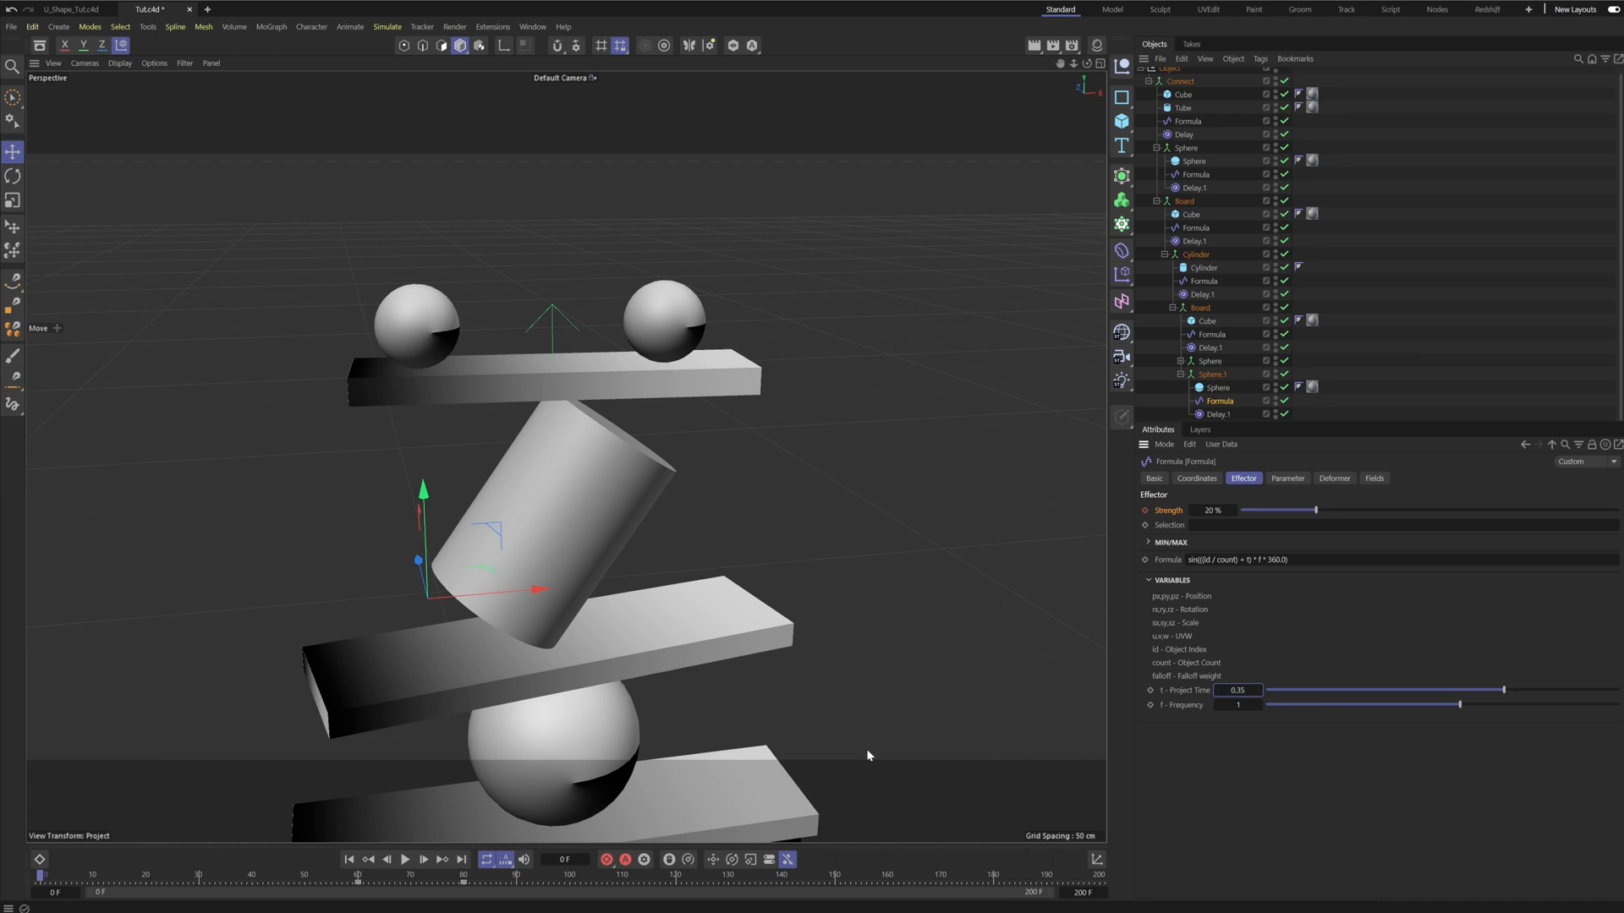
{"action": "left_click", "coordinate": [1218, 374]}
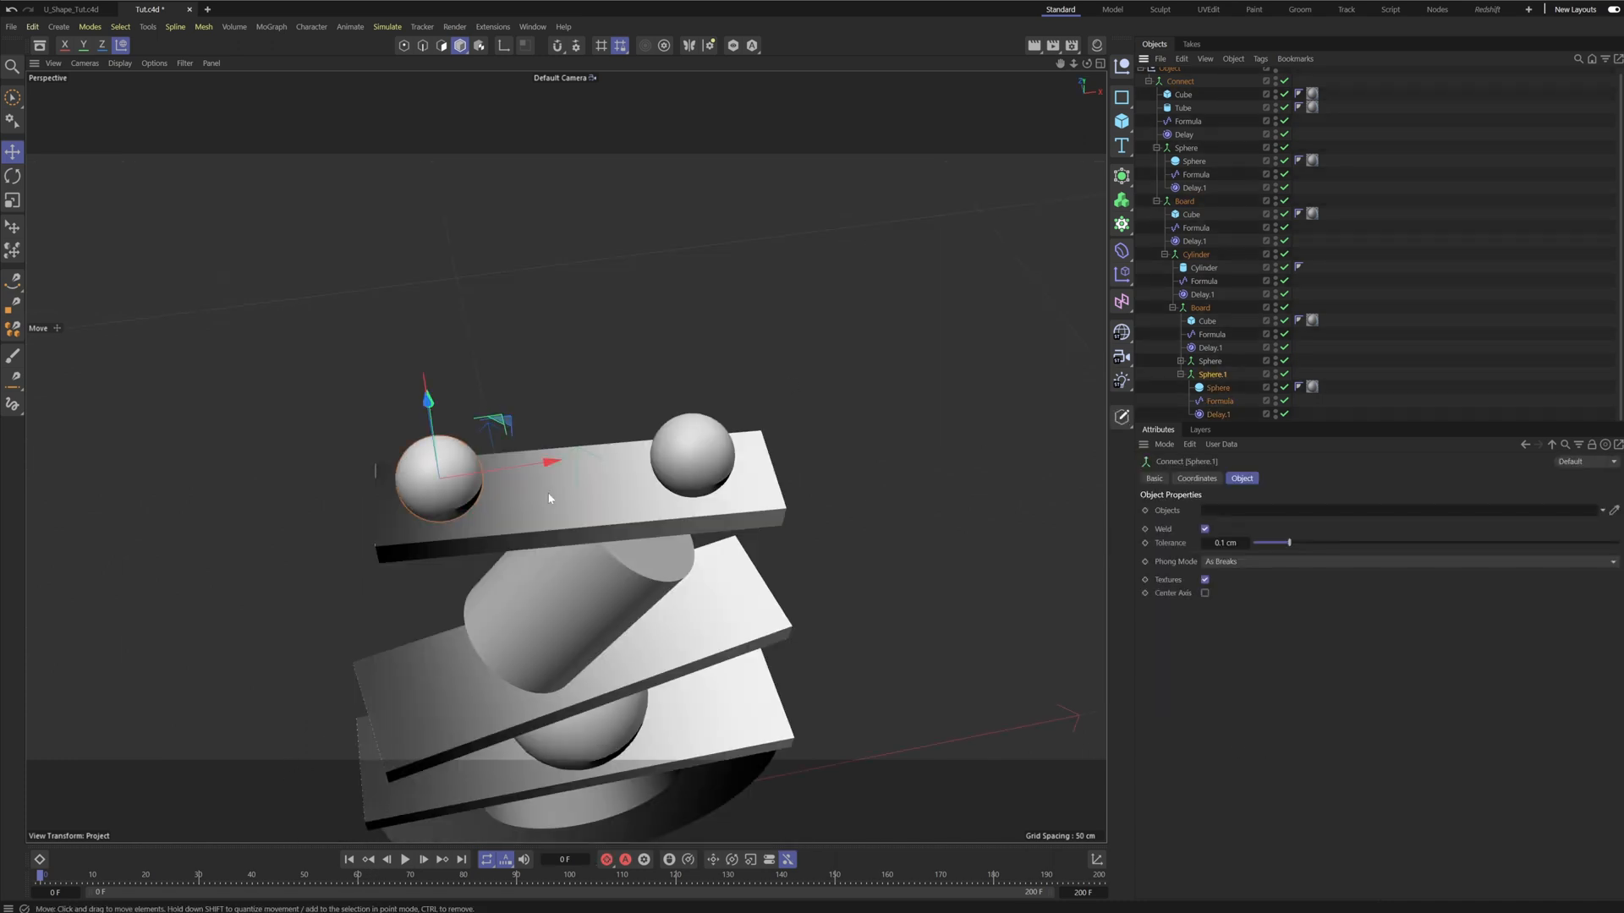
{"action": "key", "text": "r"}
{"action": "mouse_move", "coordinate": [484, 515]}
{"action": "left_mouse_down"}
{"action": "mouse_move", "coordinate": [443, 547]}
{"action": "mouse_move", "coordinate": [499, 507]}
{"action": "mouse_move", "coordinate": [478, 543]}
{"action": "left_mouse_up"}
Play the animation and check from several angles how both small spheres roll on the top board.
{"action": "key", "text": "F8"}
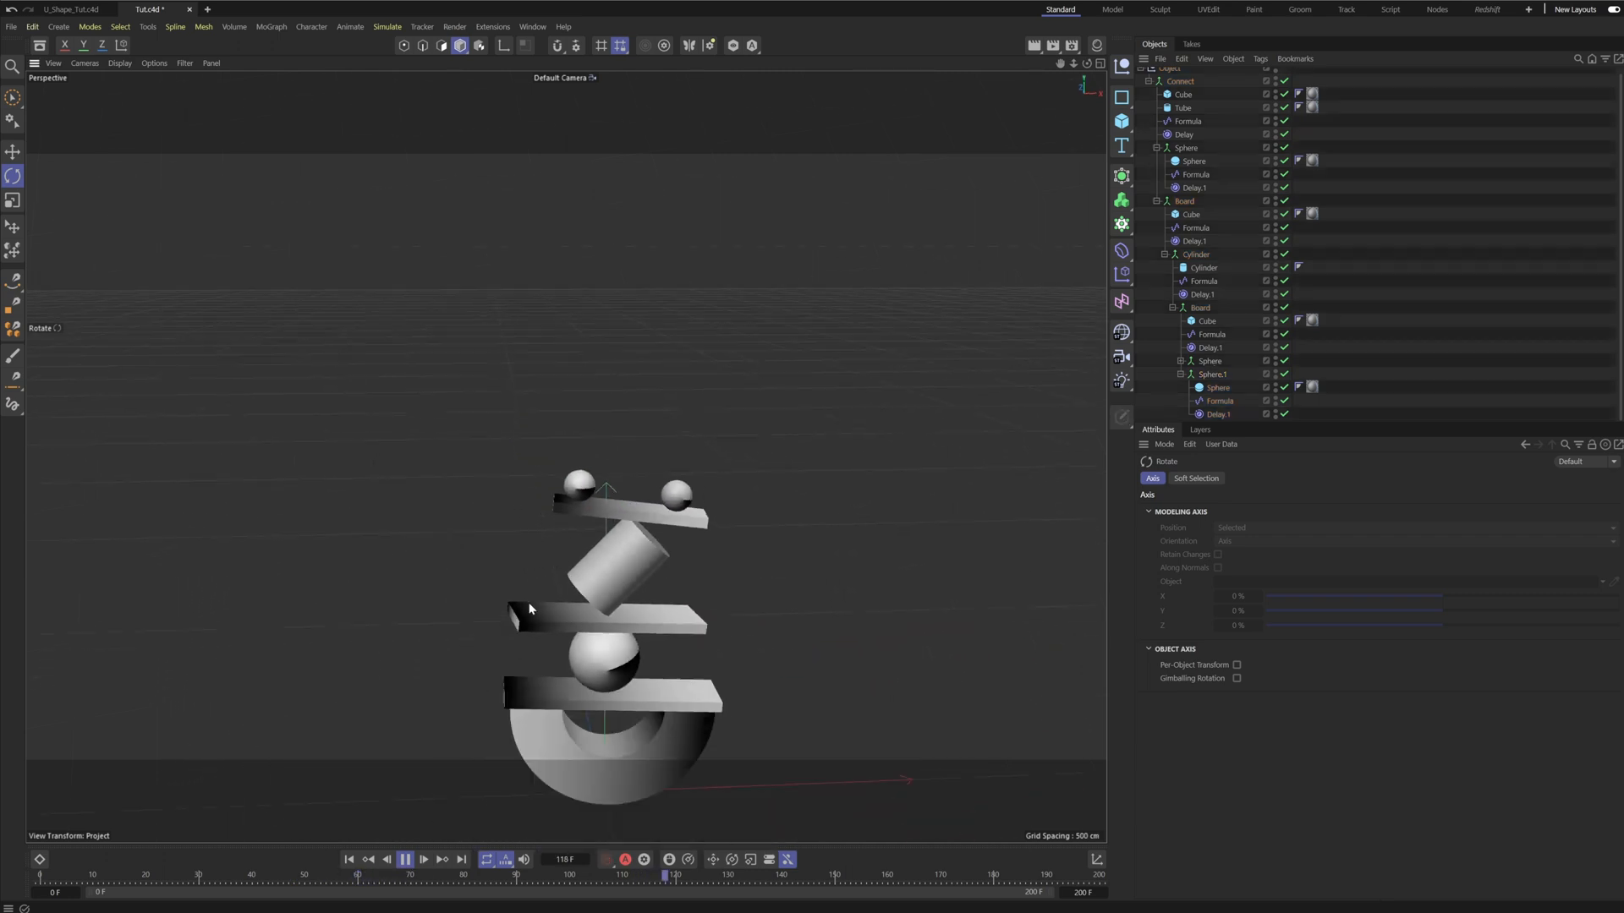
{"action": "left_click_drag", "start_coordinate": [660, 571], "coordinate": [555, 526], "text": "alt"}
{"action": "right_click_drag", "start_coordinate": [555, 526], "coordinate": [602, 509], "text": "alt"}
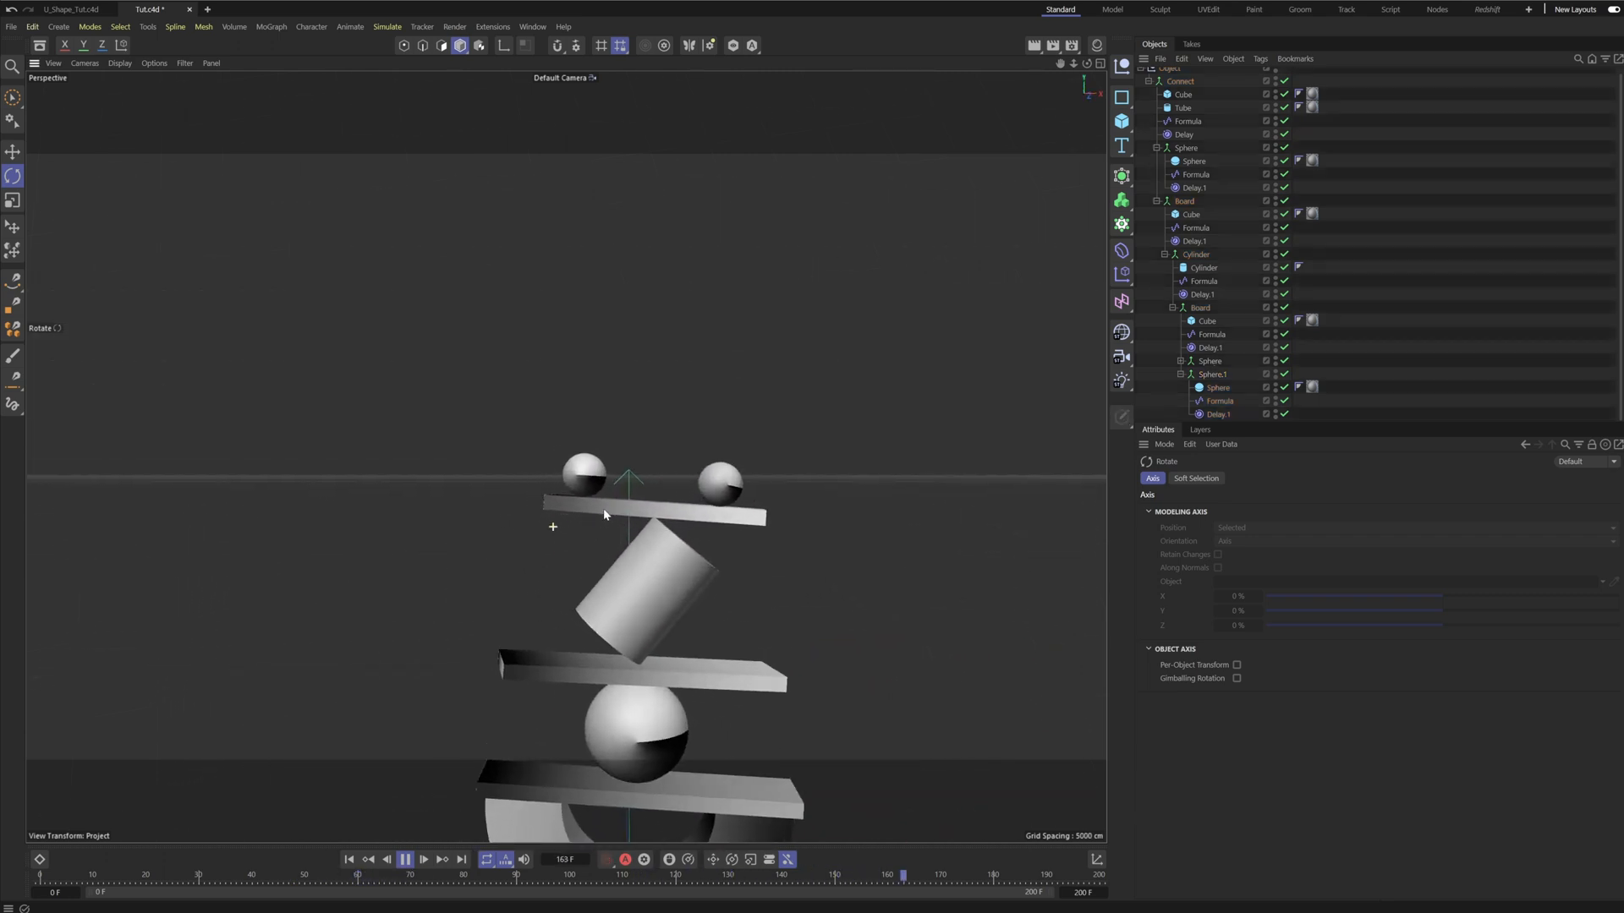
{"action": "middle_click_drag", "start_coordinate": [672, 556], "coordinate": [645, 365], "text": "alt"}
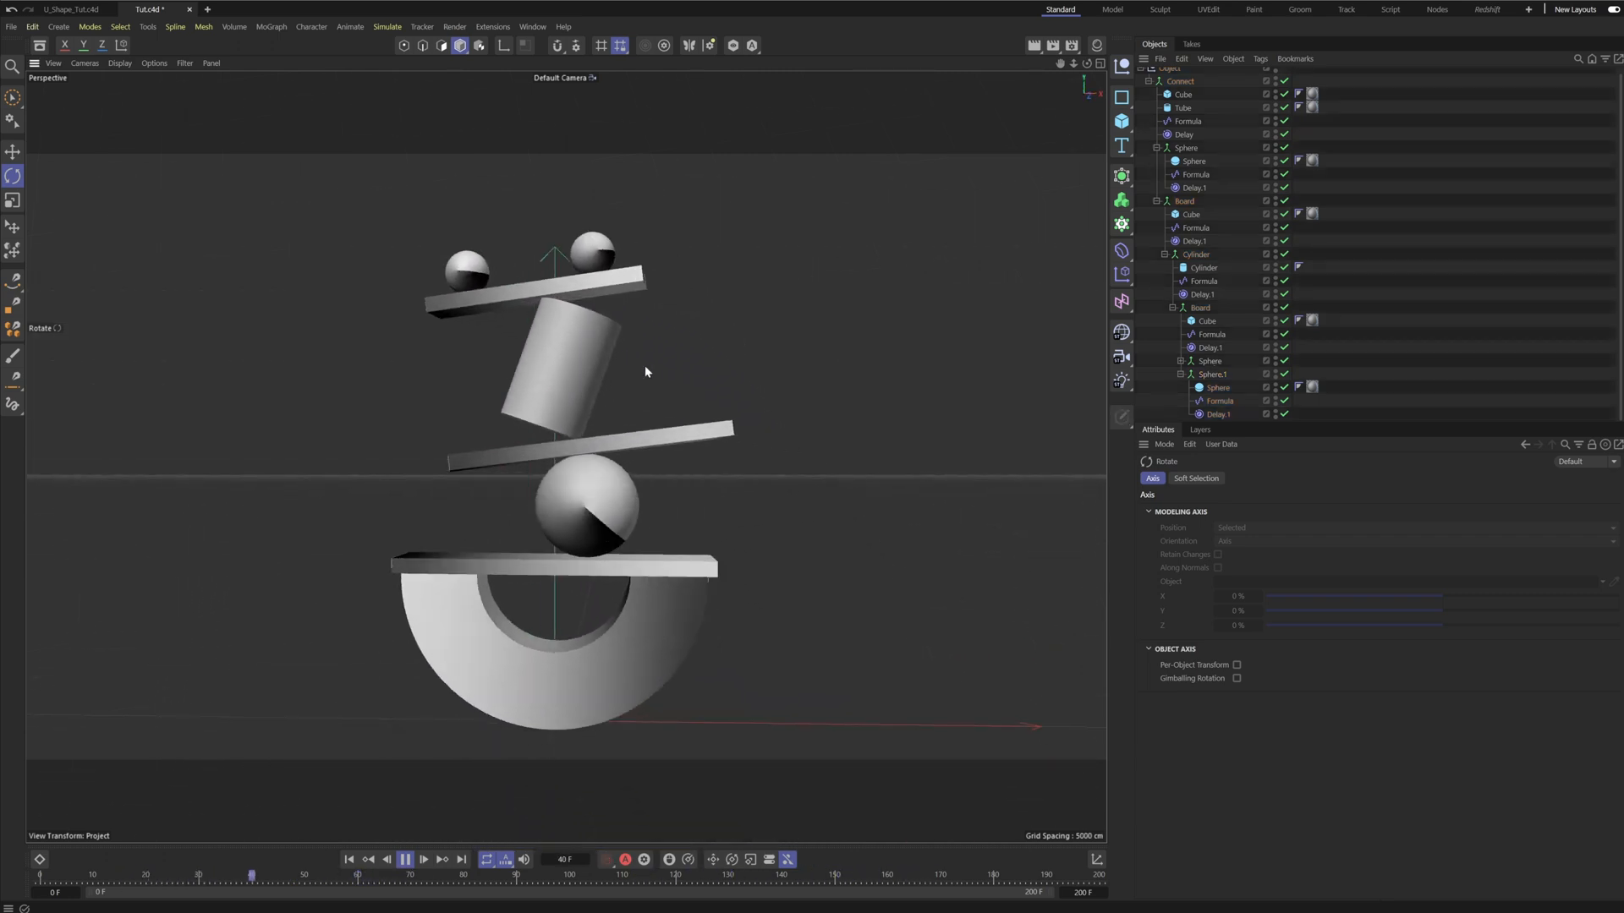
{"action": "right_click_drag", "start_coordinate": [645, 365], "coordinate": [630, 525], "text": "alt"}
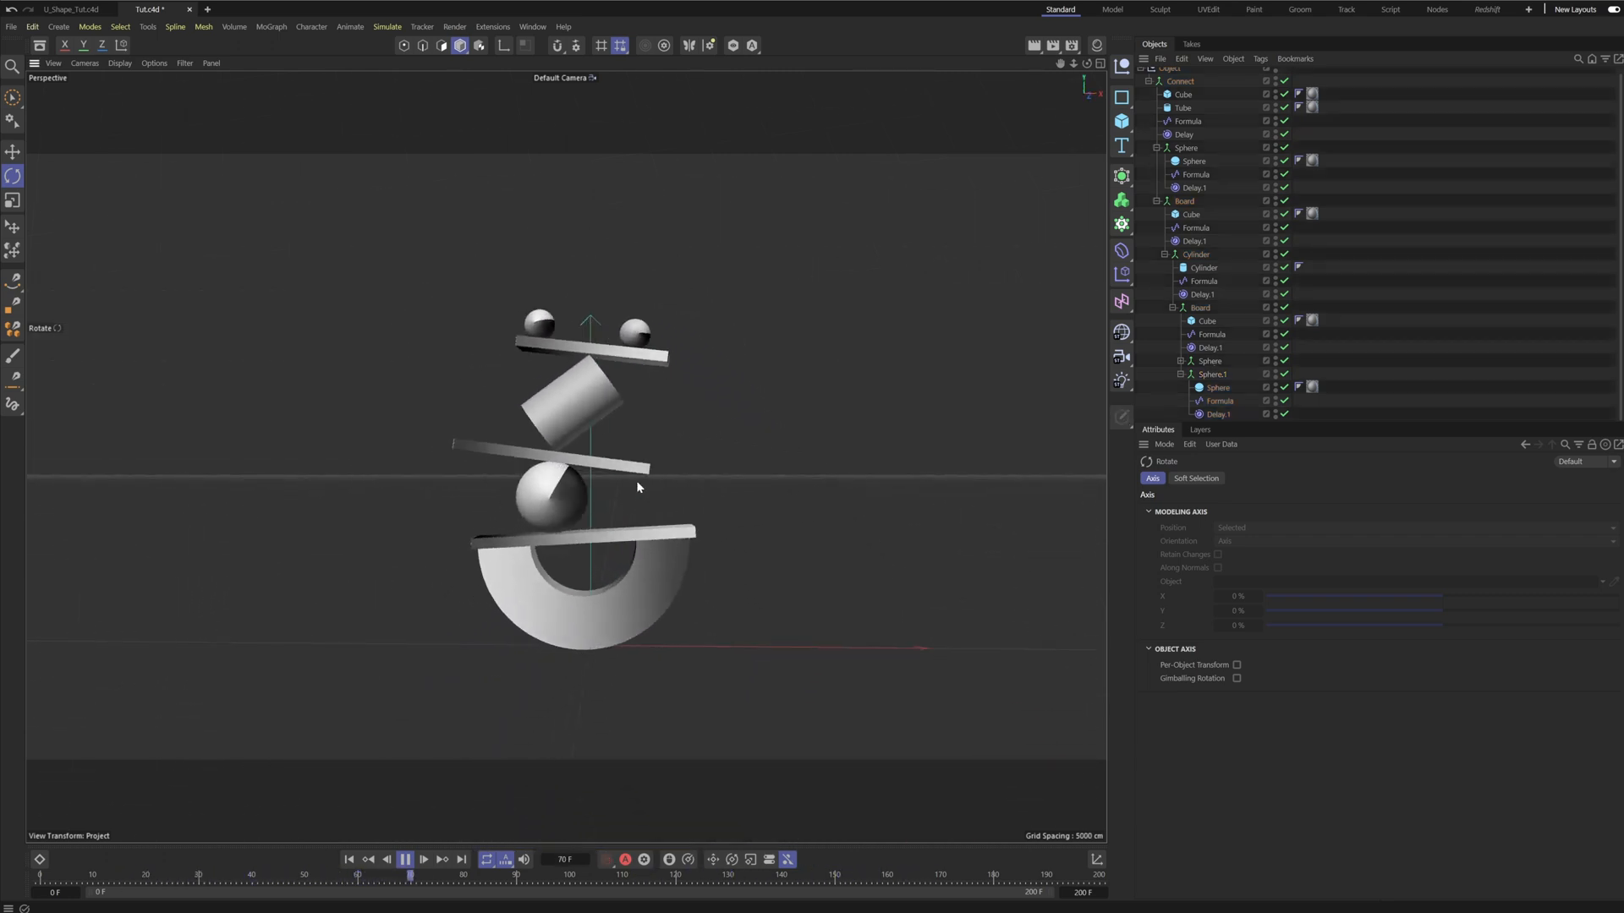
{"action": "left_click_drag", "start_coordinate": [636, 481], "coordinate": [649, 499], "text": "alt"}
Preview the playing stack with the viewport filter restricted to geometry only.
{"action": "left_click", "coordinate": [184, 63]}
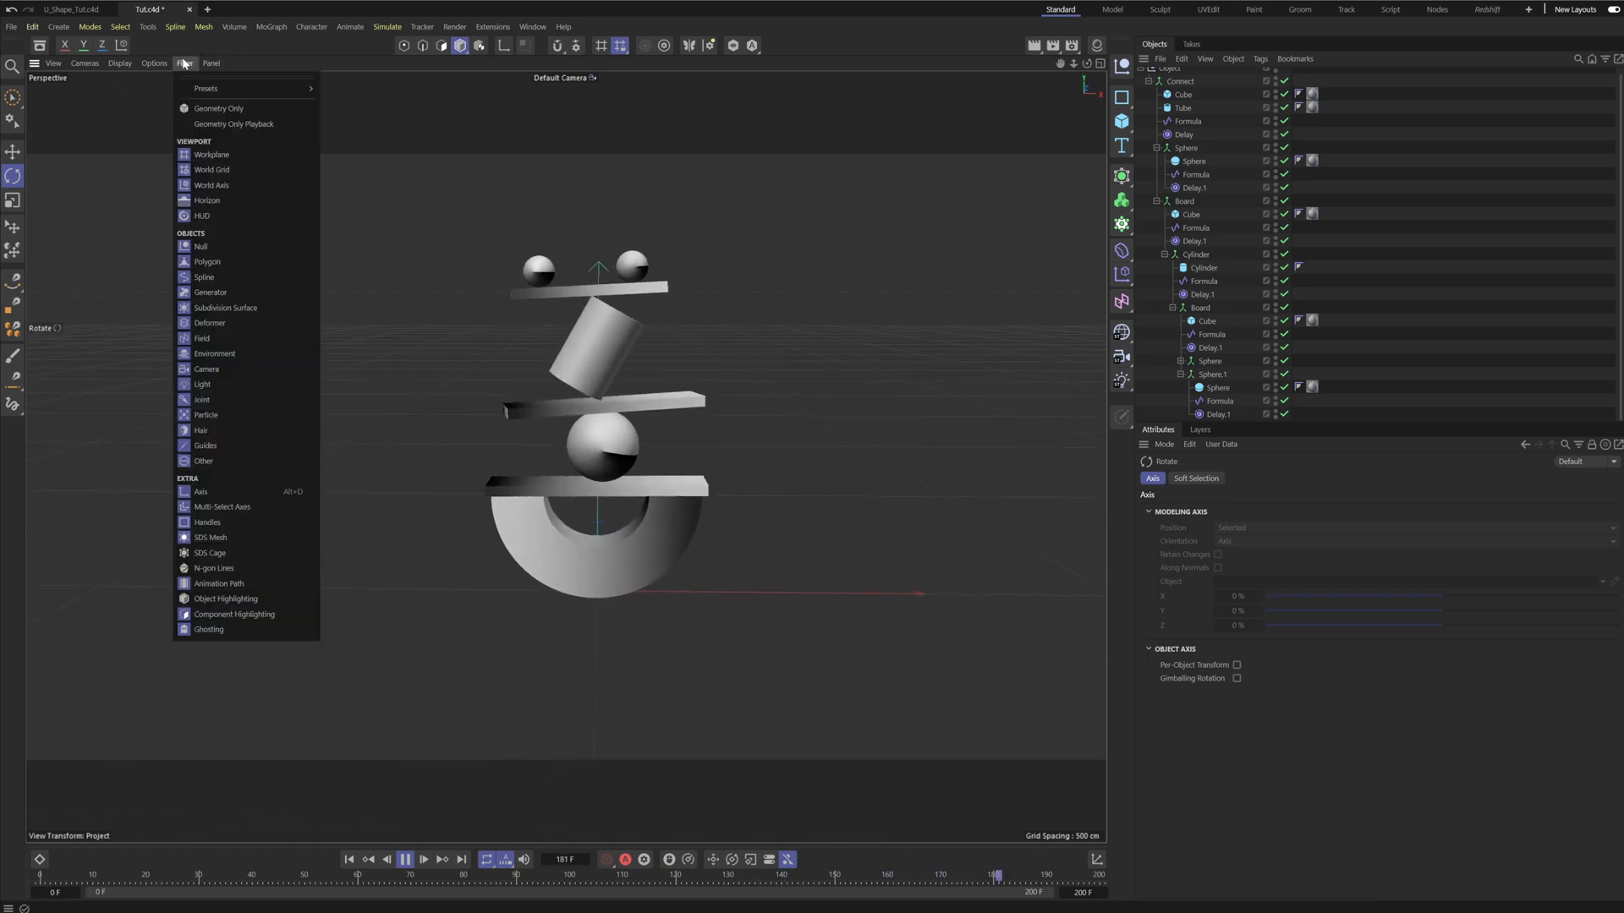
{"action": "left_click", "coordinate": [204, 110]}
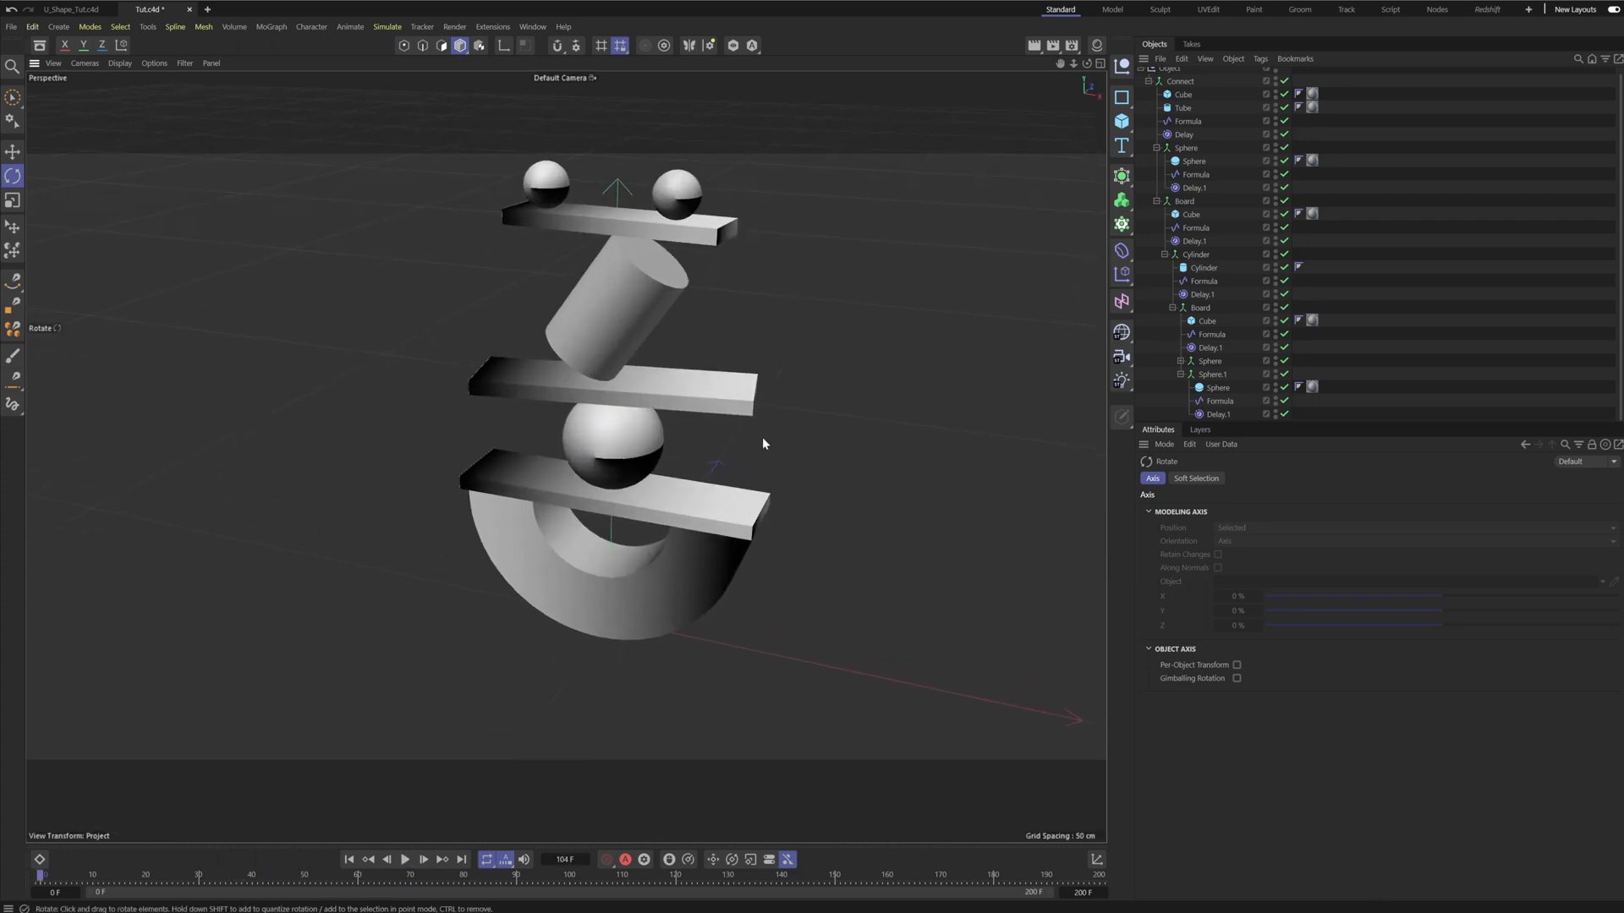
{"action": "left_click", "coordinate": [406, 861]}
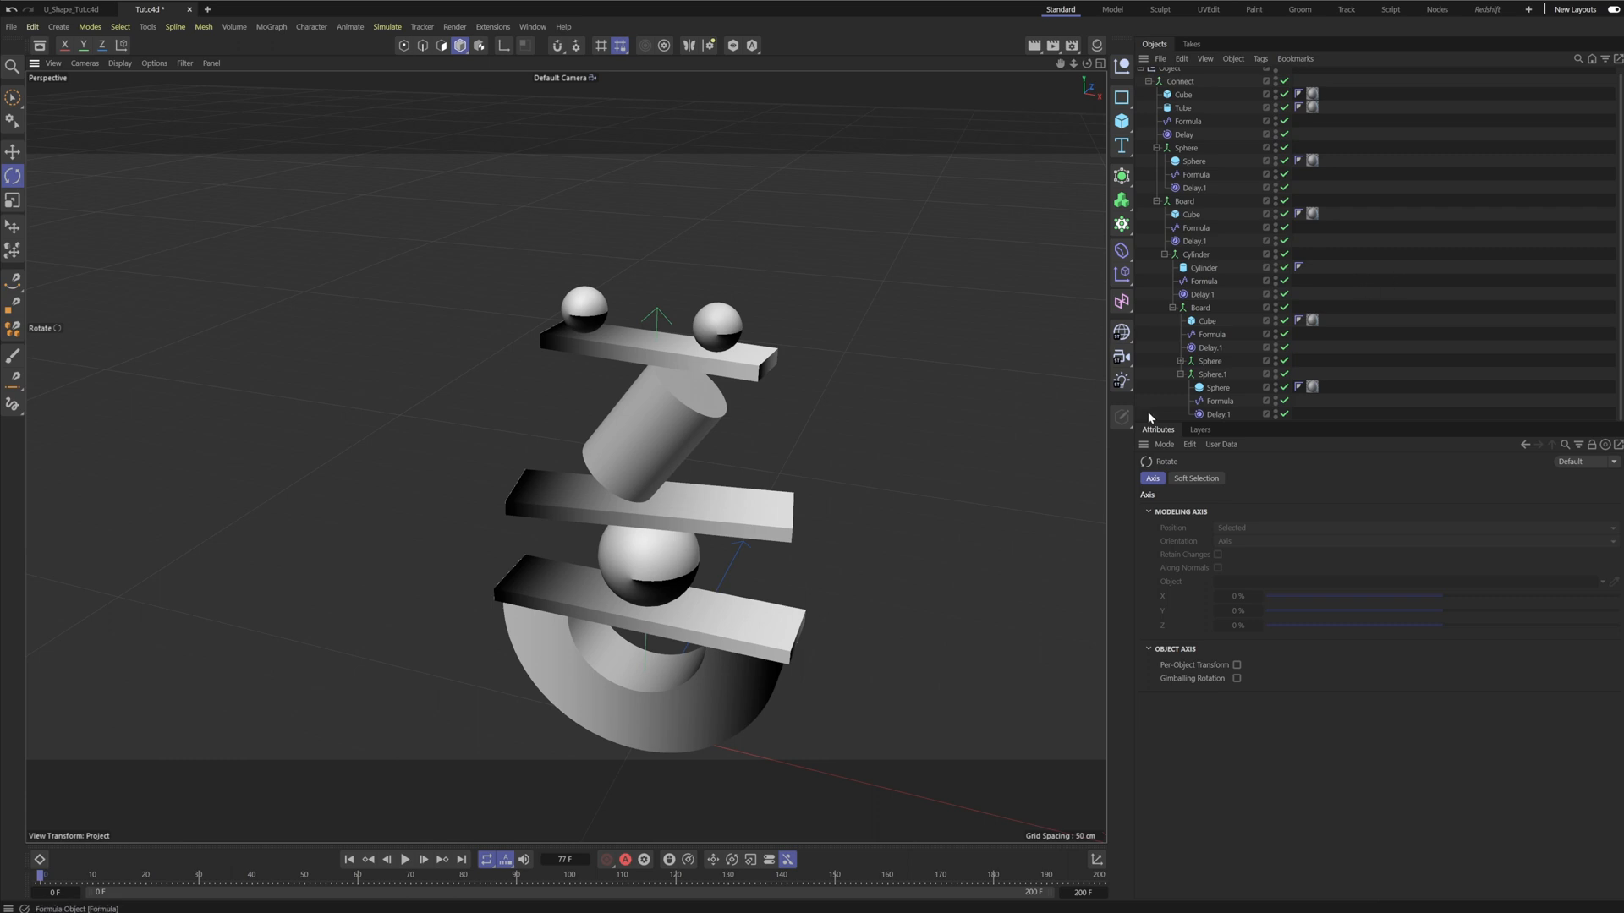
{"action": "left_click_drag", "start_coordinate": [675, 582], "coordinate": [681, 636], "text": "alt"}
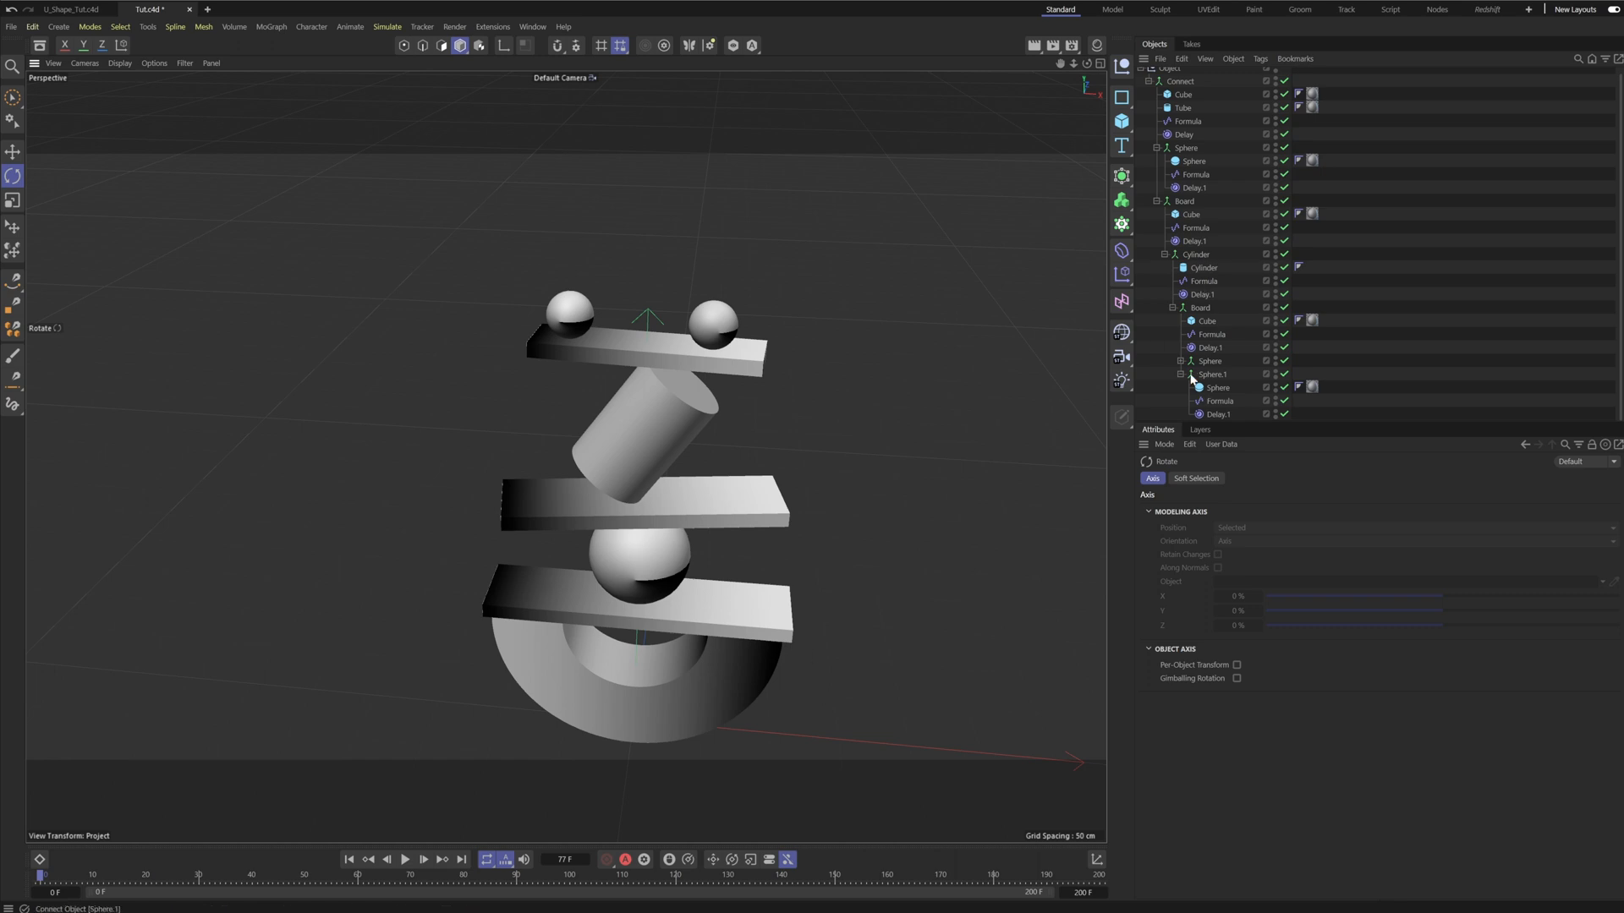
Add a Time effector and set its deformation mode to Object.
{"action": "left_click", "coordinate": [1121, 275]}
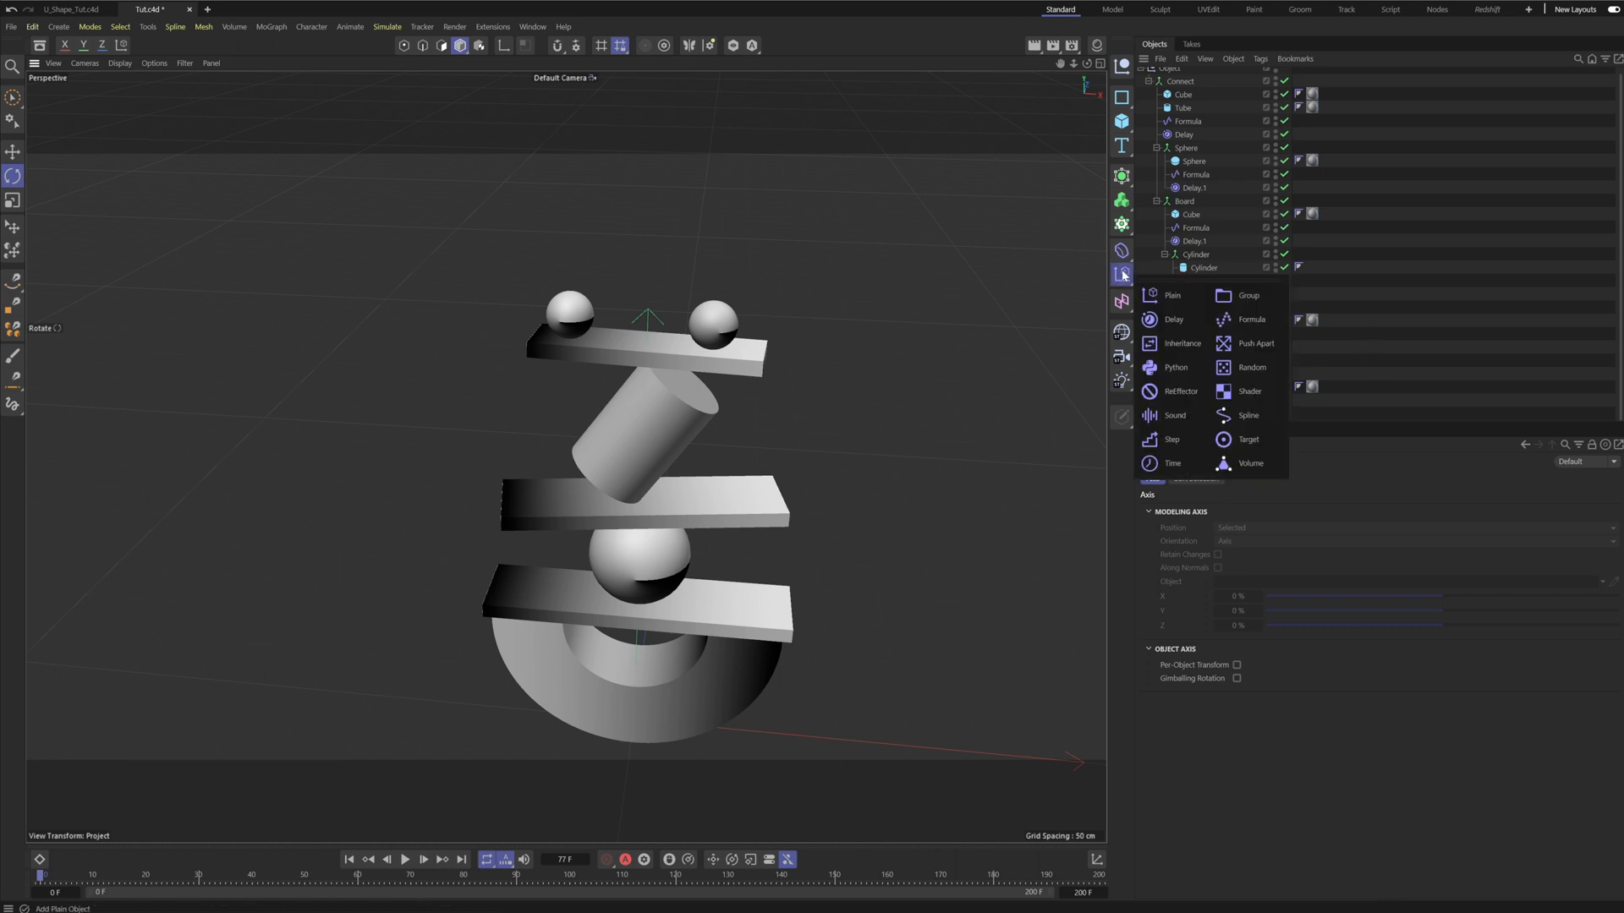
{"action": "left_click", "coordinate": [1122, 275]}
{"action": "left_click", "coordinate": [1172, 463]}
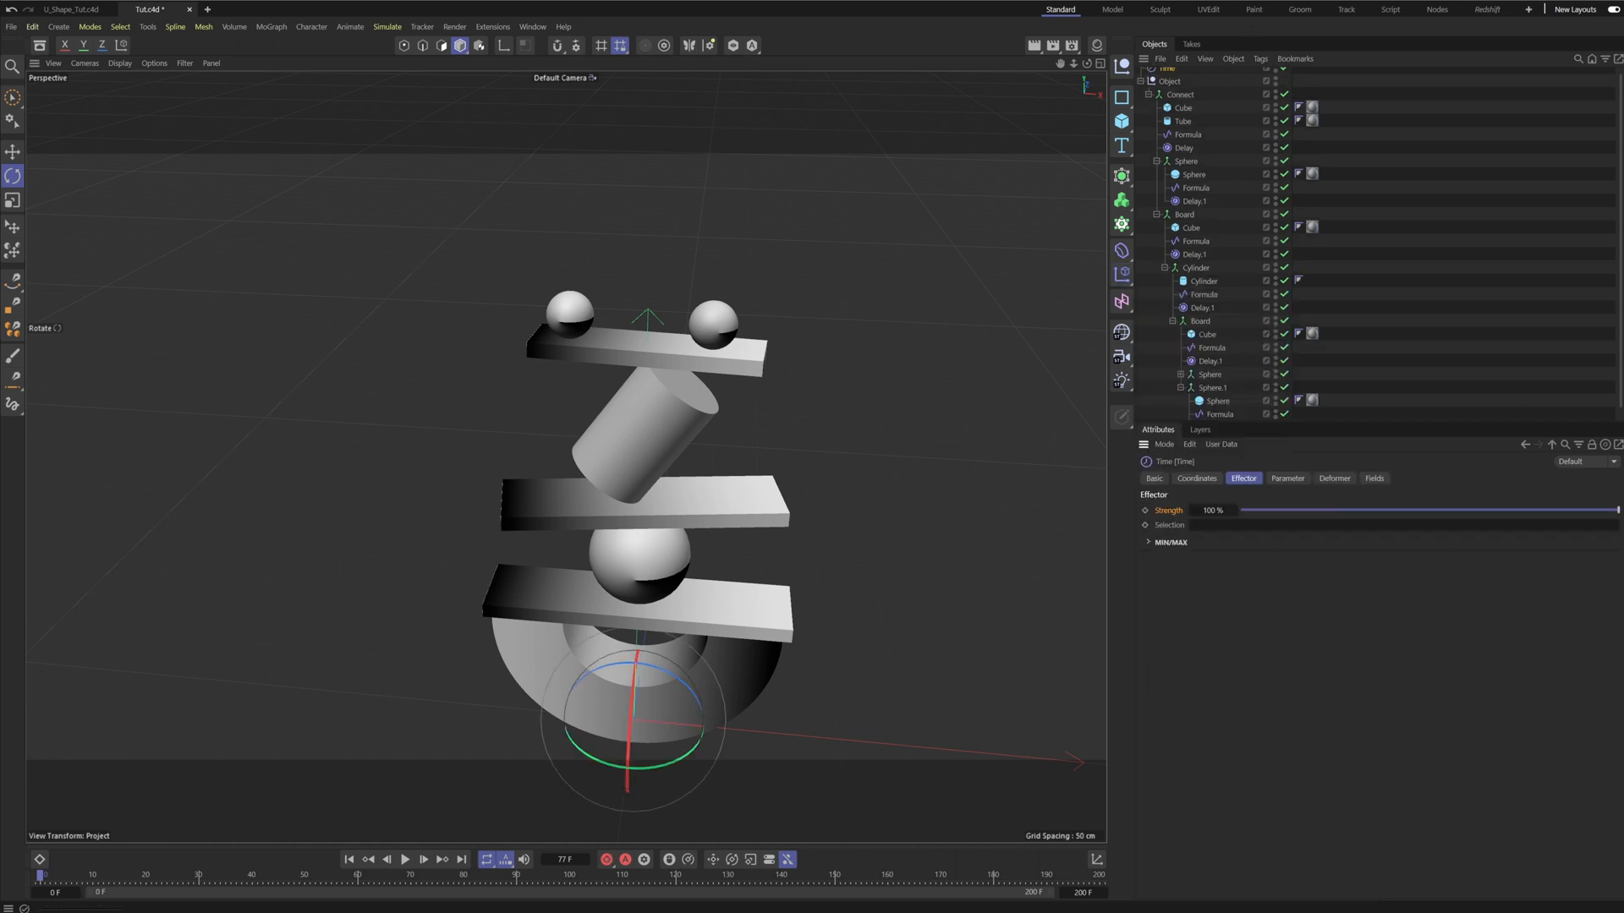
{"action": "left_click", "coordinate": [1334, 480]}
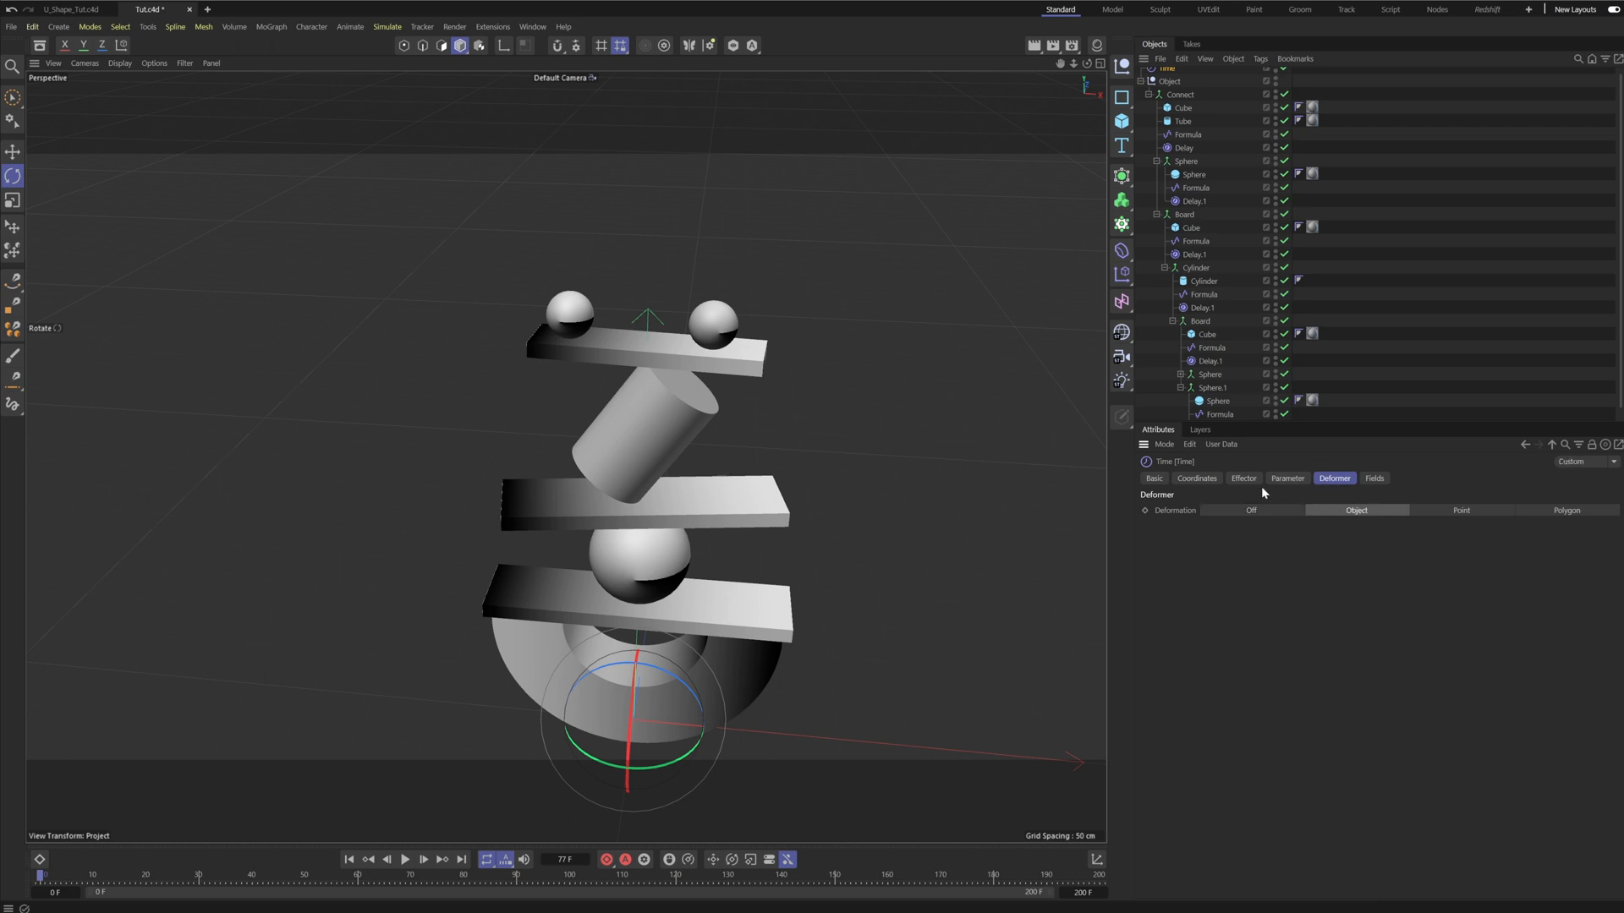
Set the Time effector's rotation to R.H 0° and R.B 2°, and nest it directly under the top-level Object.
{"action": "left_click", "coordinate": [1287, 478]}
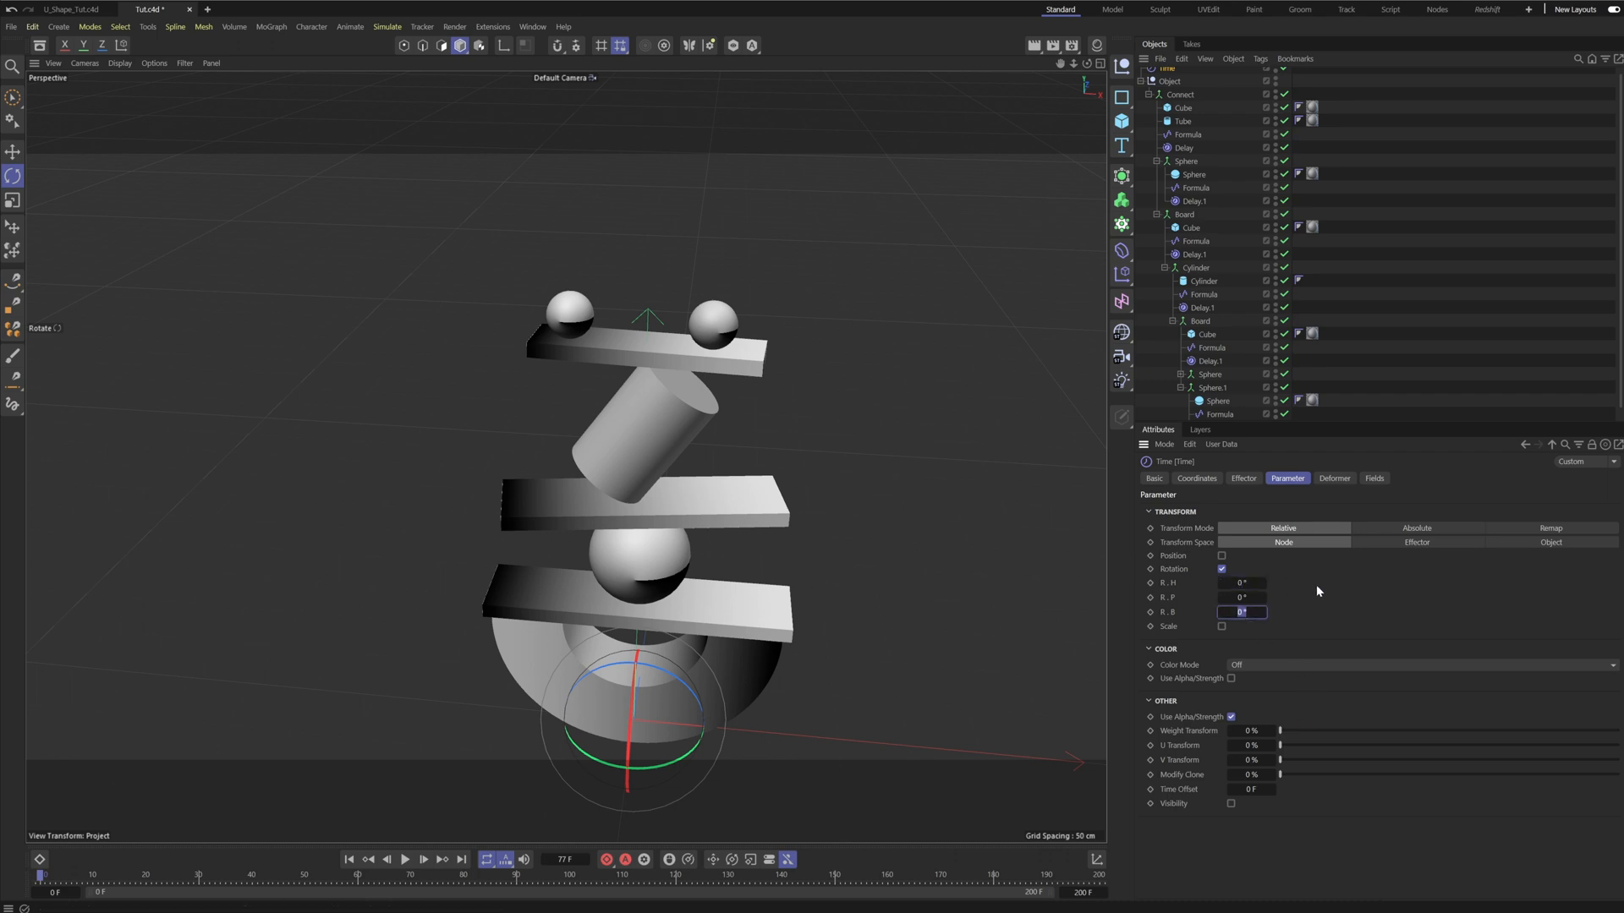
{"action": "type", "text": "2"}
{"action": "key", "text": "Return"}
{"action": "scroll", "coordinate": [1171, 78], "scroll_direction": "up", "scroll_amount": 1}
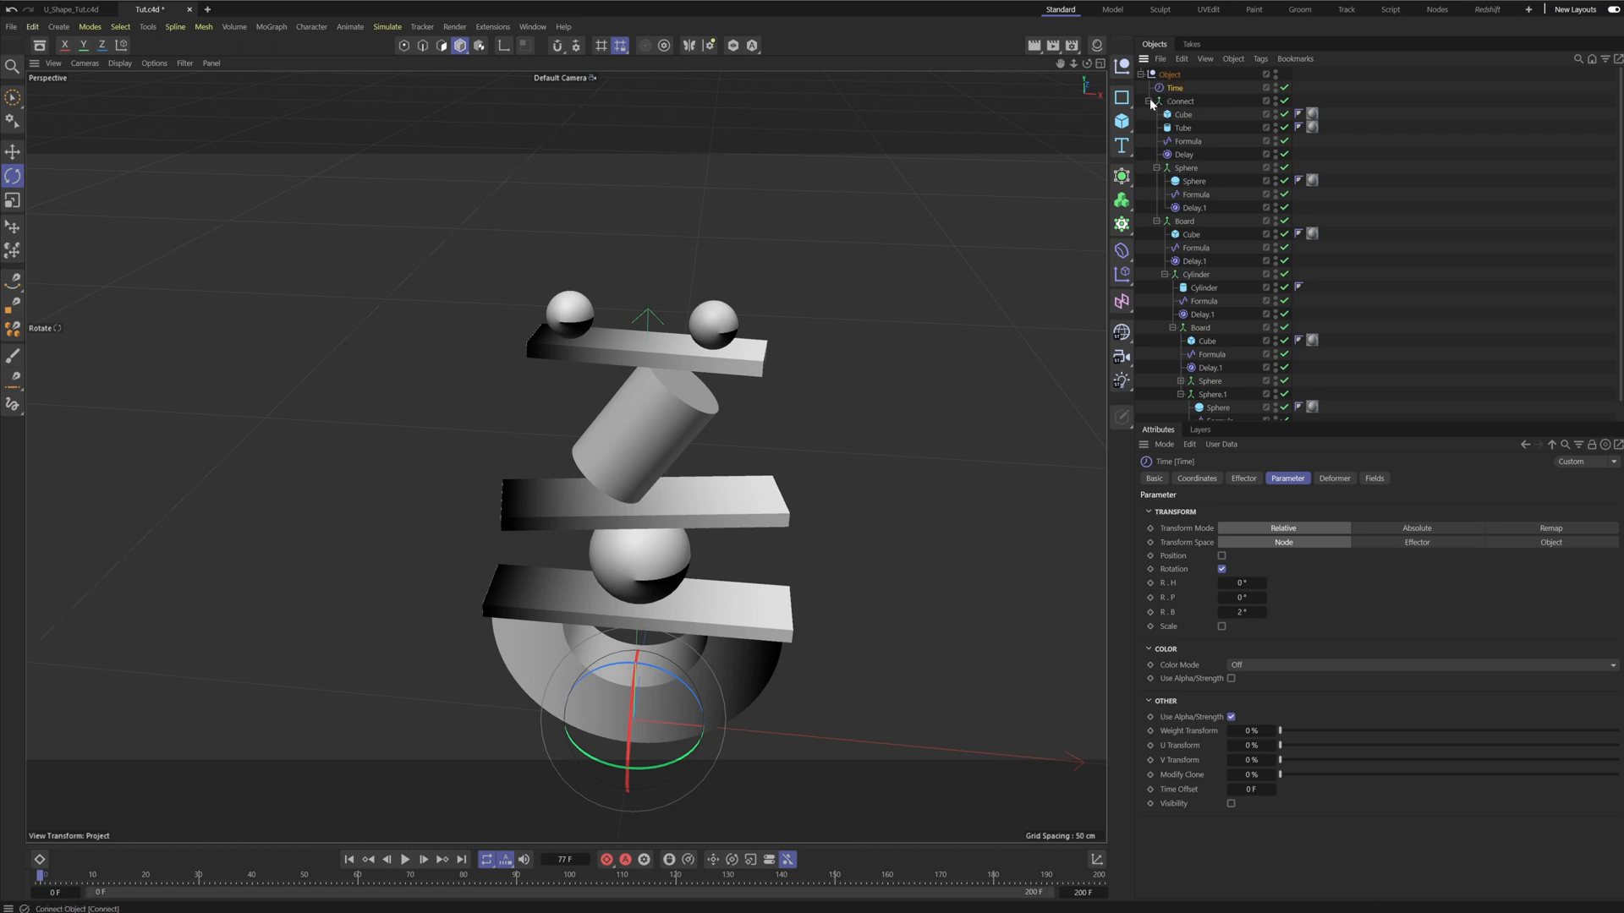
Test the Time effector's R.B at 12° and 5° in playback, and set it to 3°.
{"action": "left_click", "coordinate": [407, 859]}
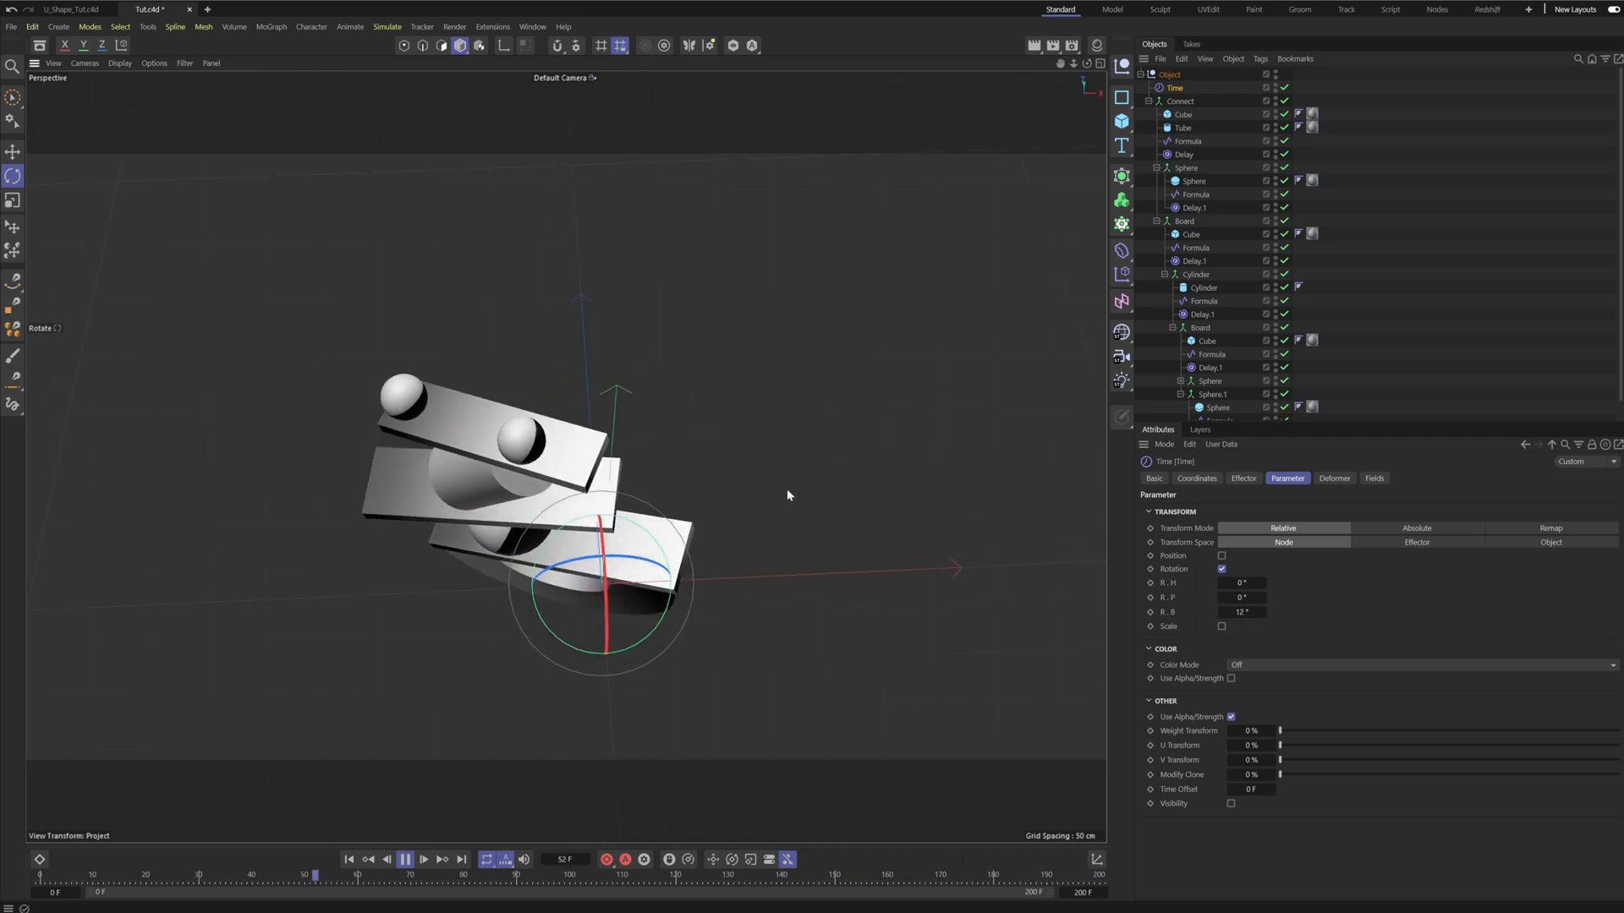
{"action": "left_click", "coordinate": [1246, 614]}
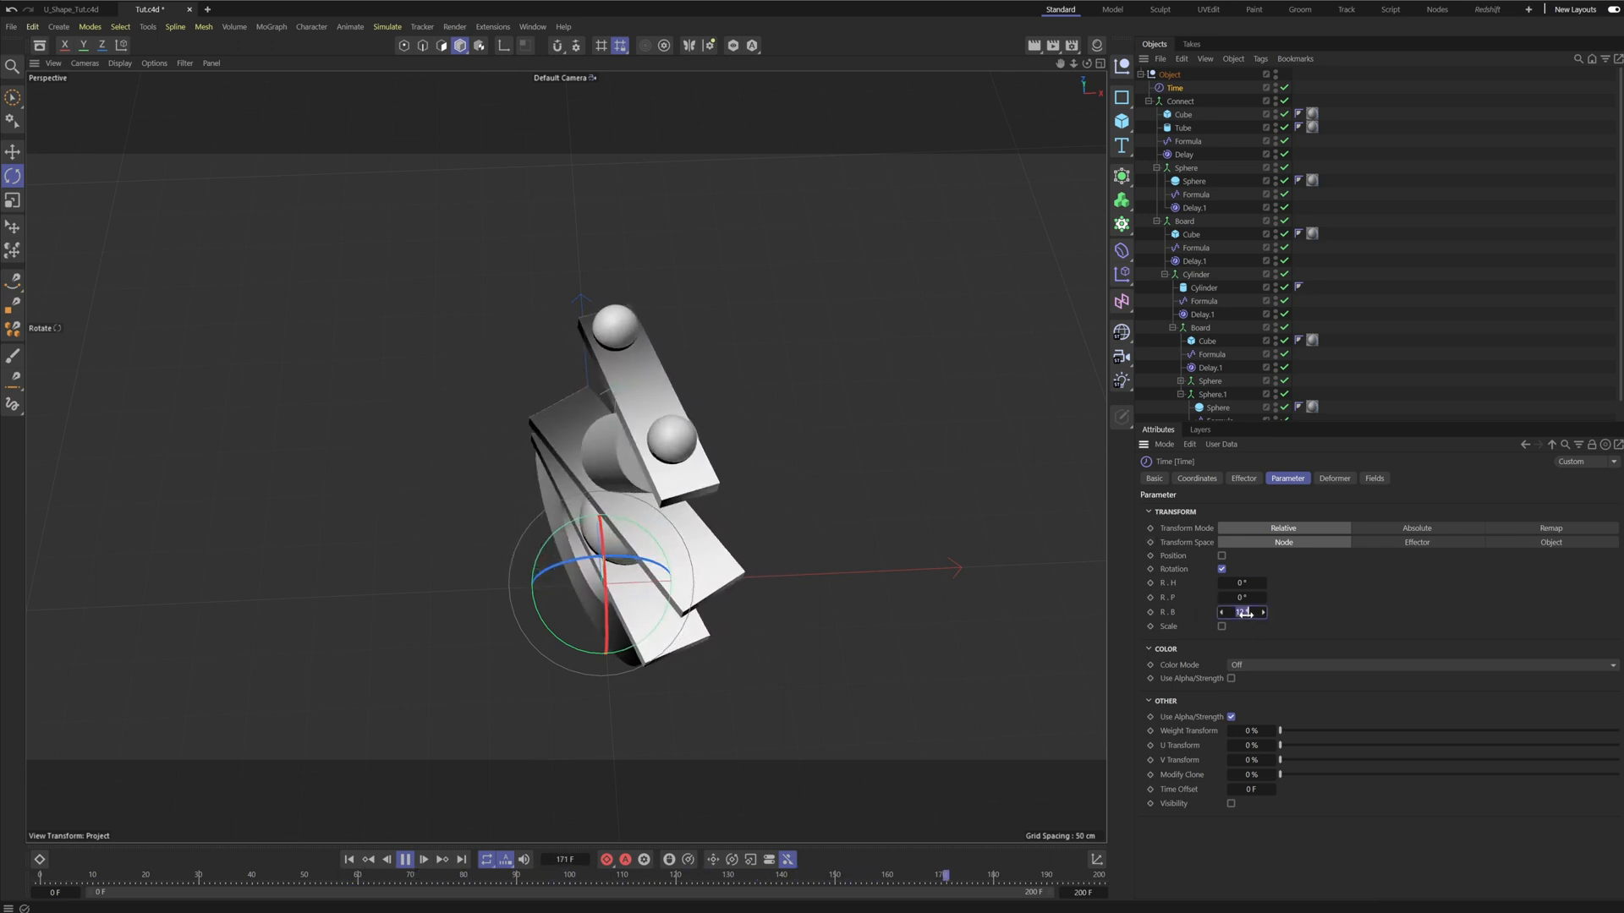
{"action": "type", "text": "5"}
{"action": "key", "text": "Return"}
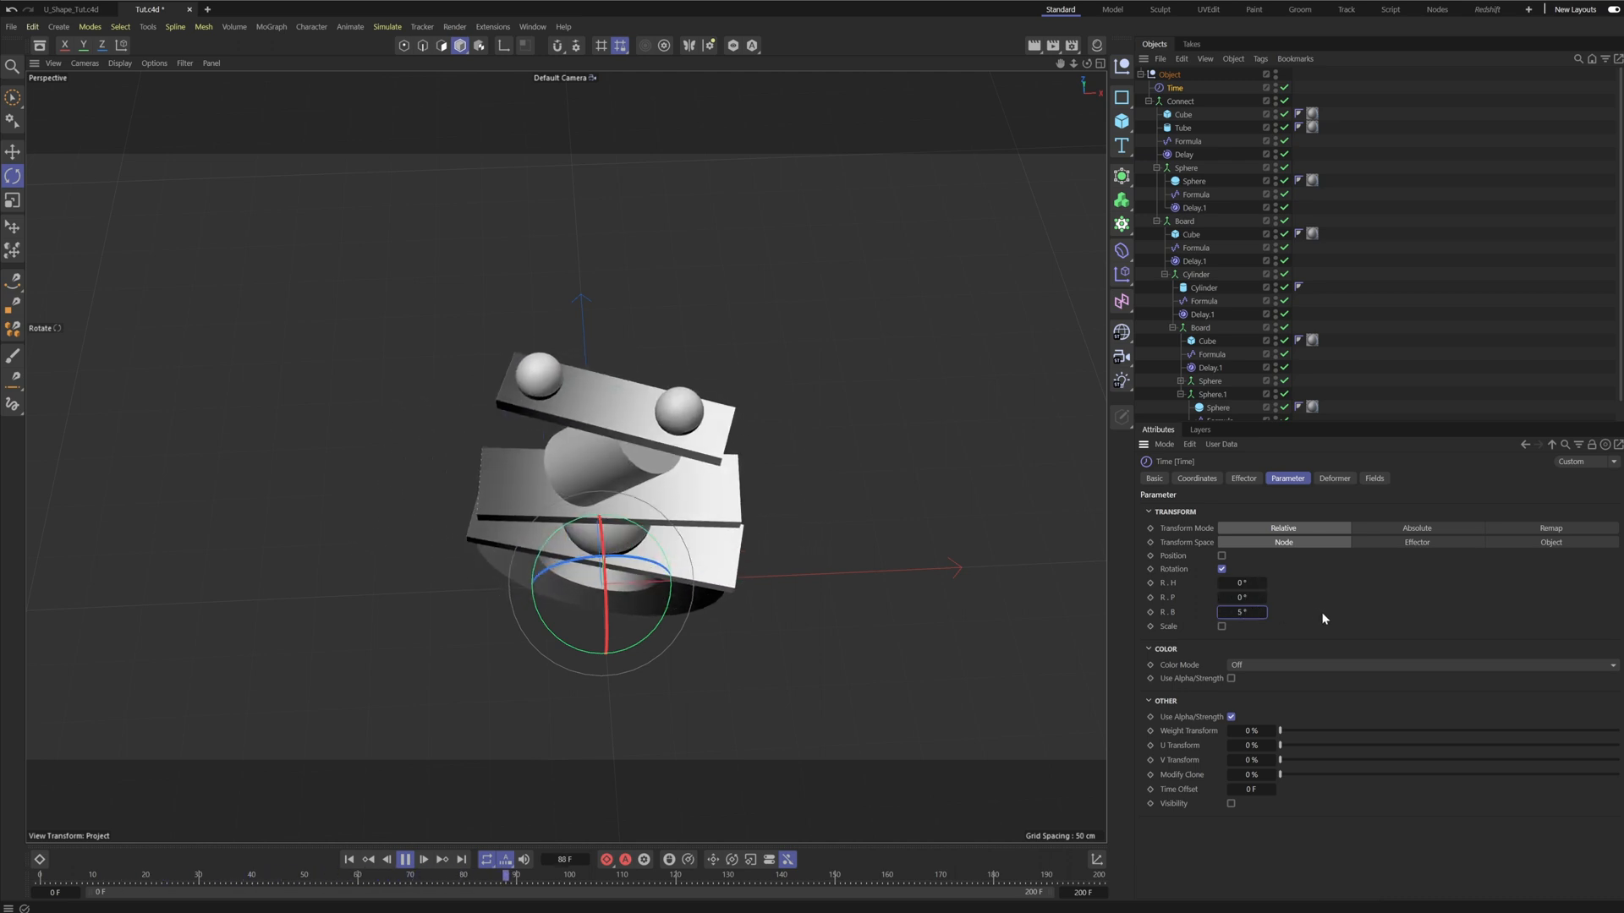
{"action": "left_click", "coordinate": [1250, 613]}
{"action": "type", "text": "3"}
{"action": "key", "text": "Return"}
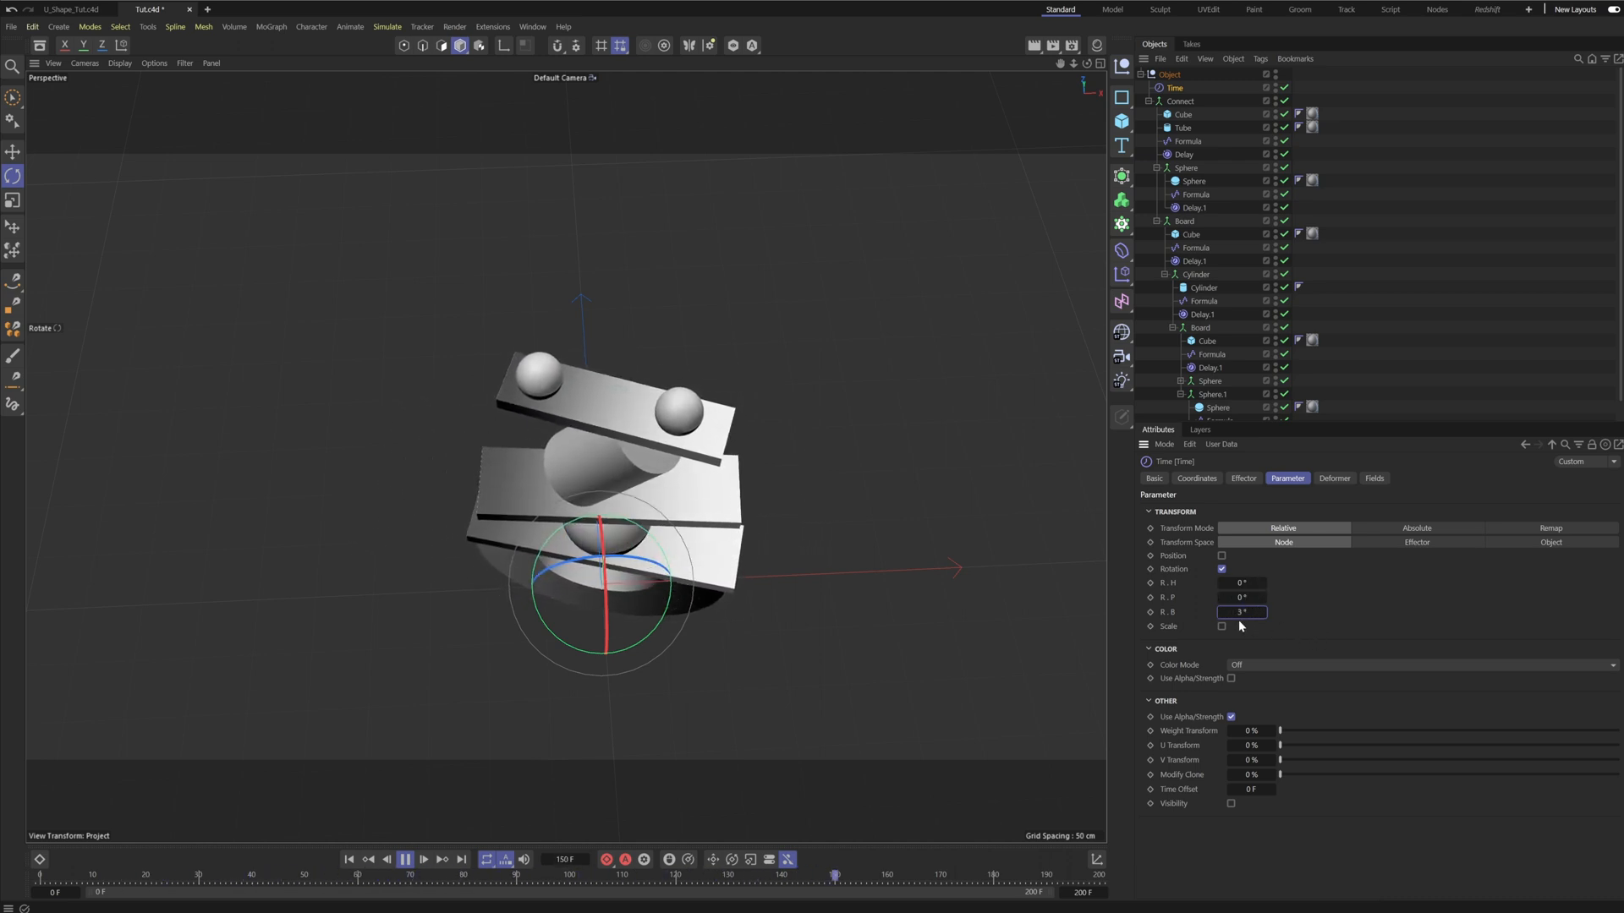
Rename the Time effector Time 3 and duplicate it as Time -3 with R.B set to -3°.
{"action": "left_click_drag", "start_coordinate": [664, 514], "coordinate": [679, 506], "text": "alt"}
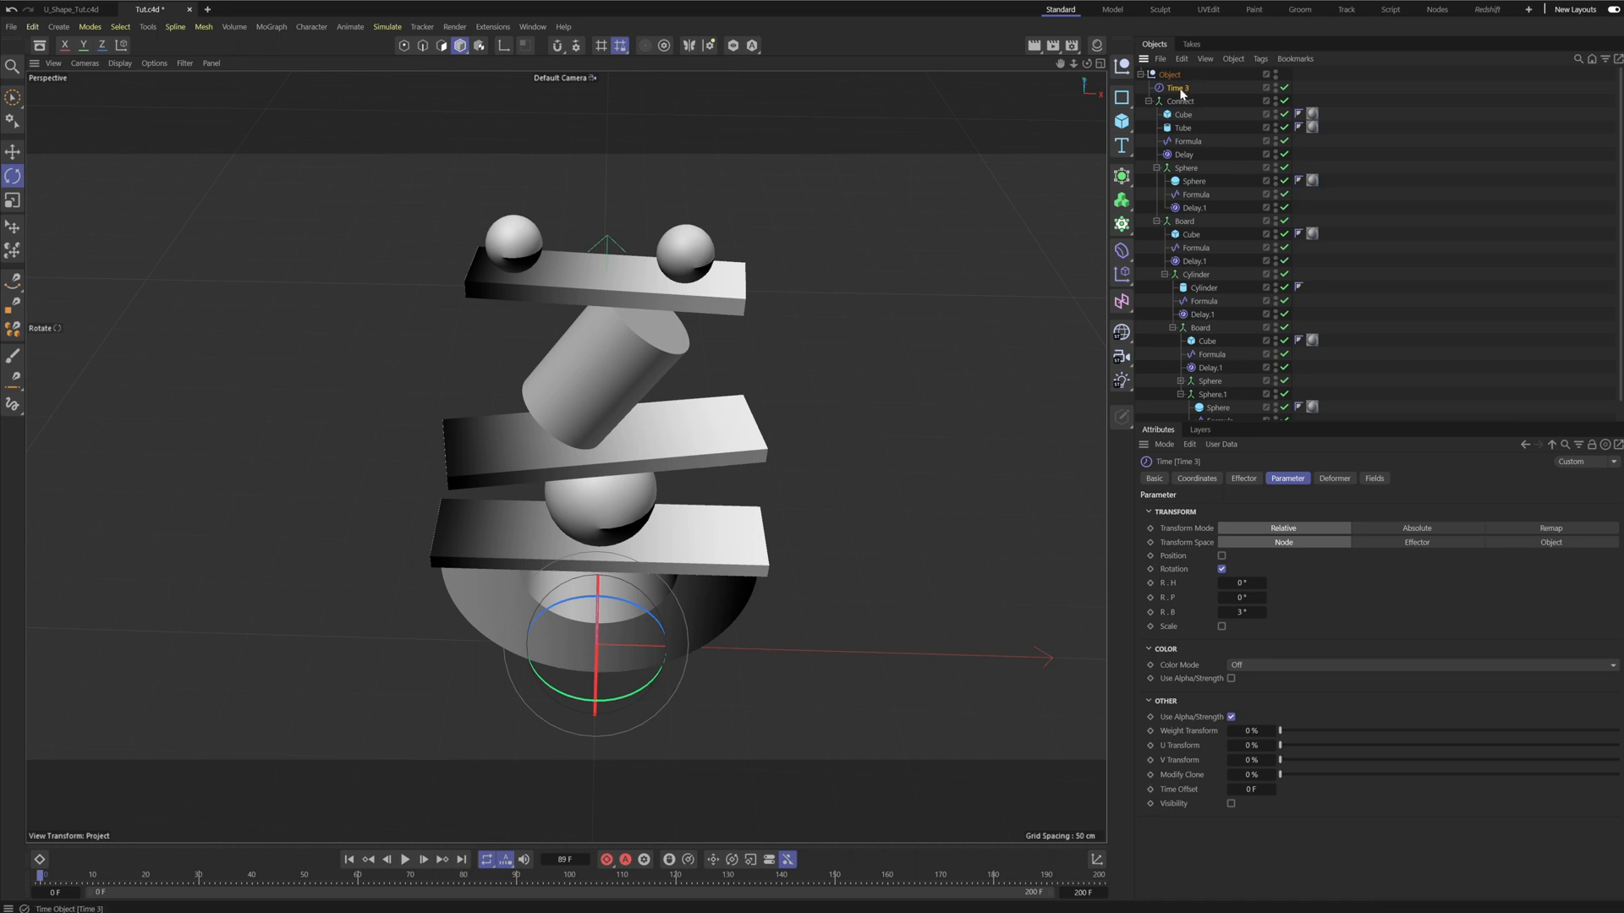
{"action": "left_click_drag", "start_coordinate": [1188, 91], "coordinate": [1189, 99], "text": "ctrl"}
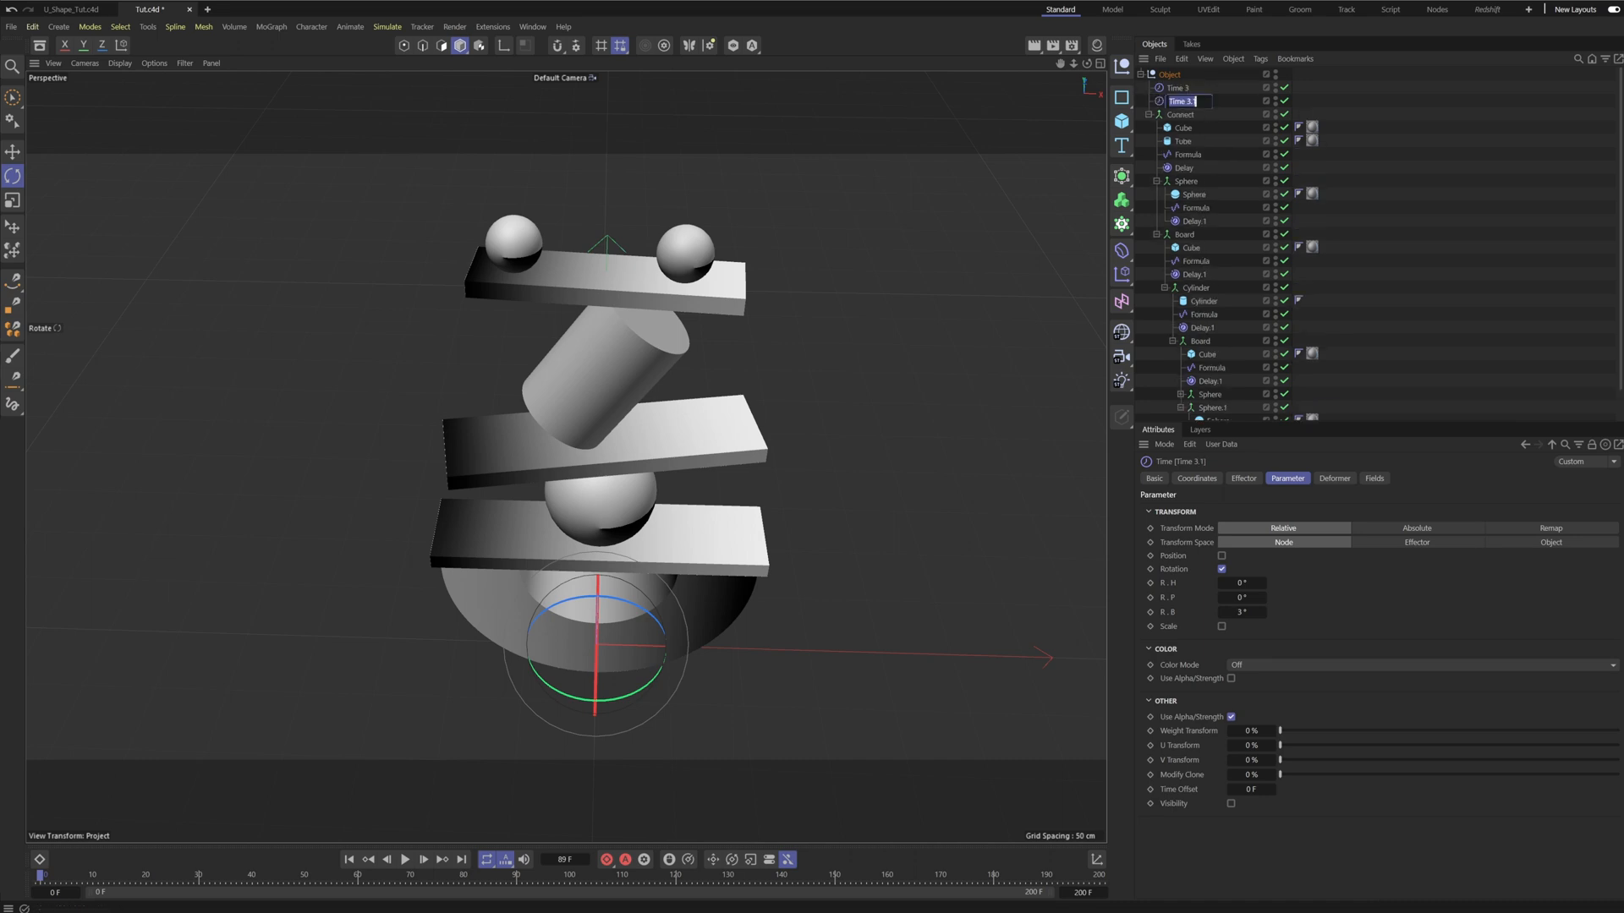
{"action": "type", "text": "-2"}
{"action": "key", "text": "BackSpace"}
{"action": "type", "text": "3"}
{"action": "key", "text": "Return"}
{"action": "type", "text": "-"}
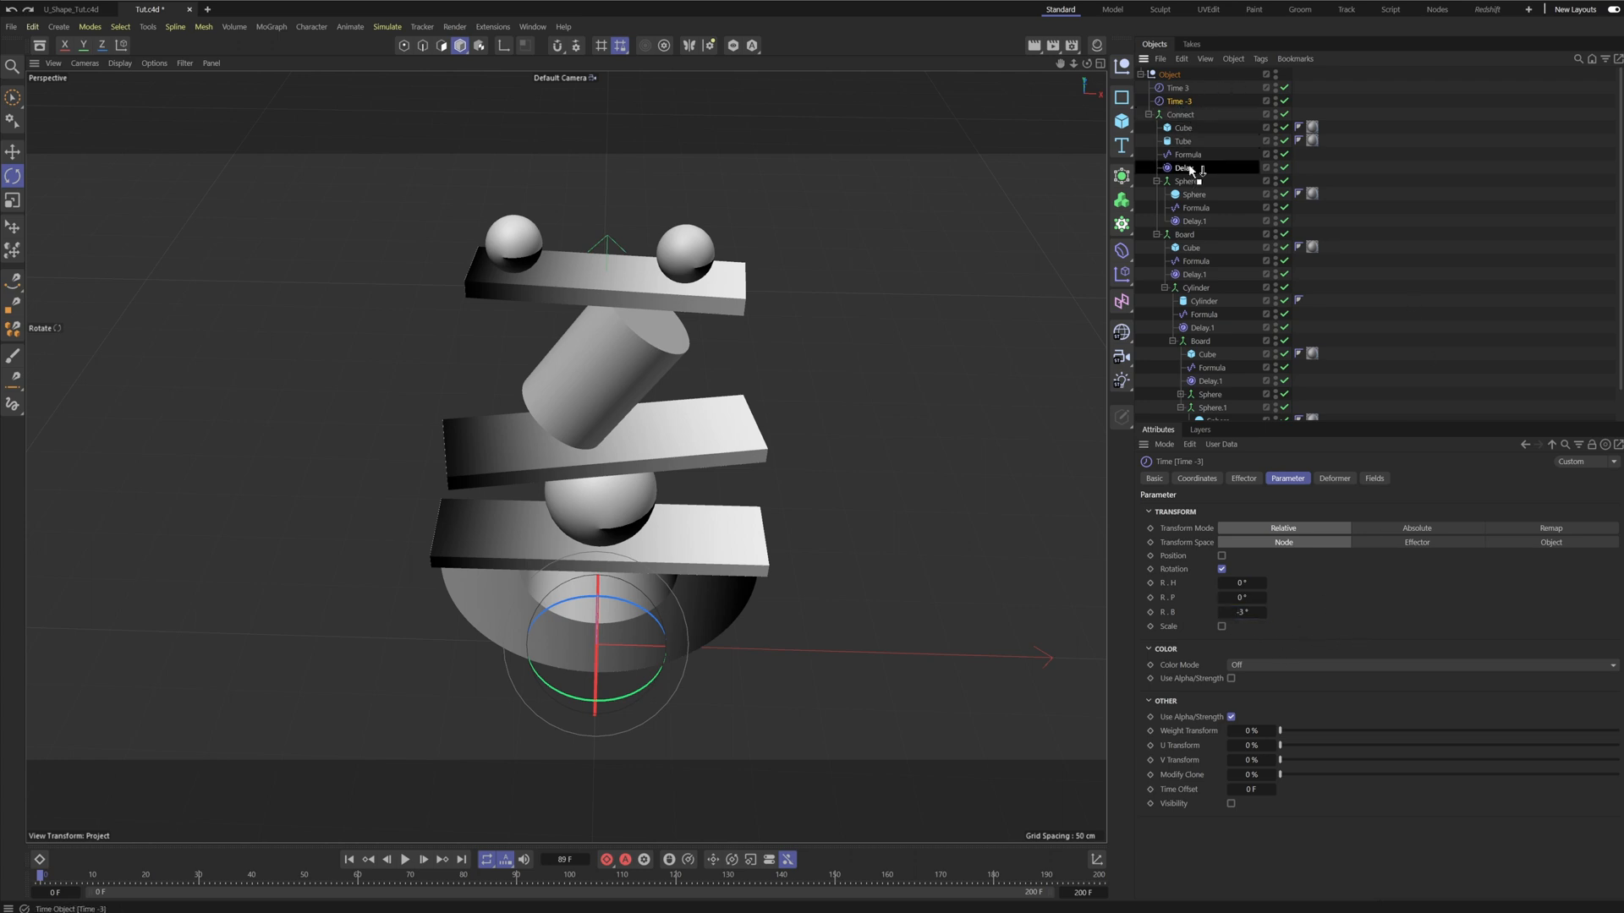
Move Time -3 into the Connect group and Time 3 into the lower Sphere group, and copy Time 3 into the upper Board group.
{"action": "left_click_drag", "start_coordinate": [1177, 90], "coordinate": [1209, 222]}
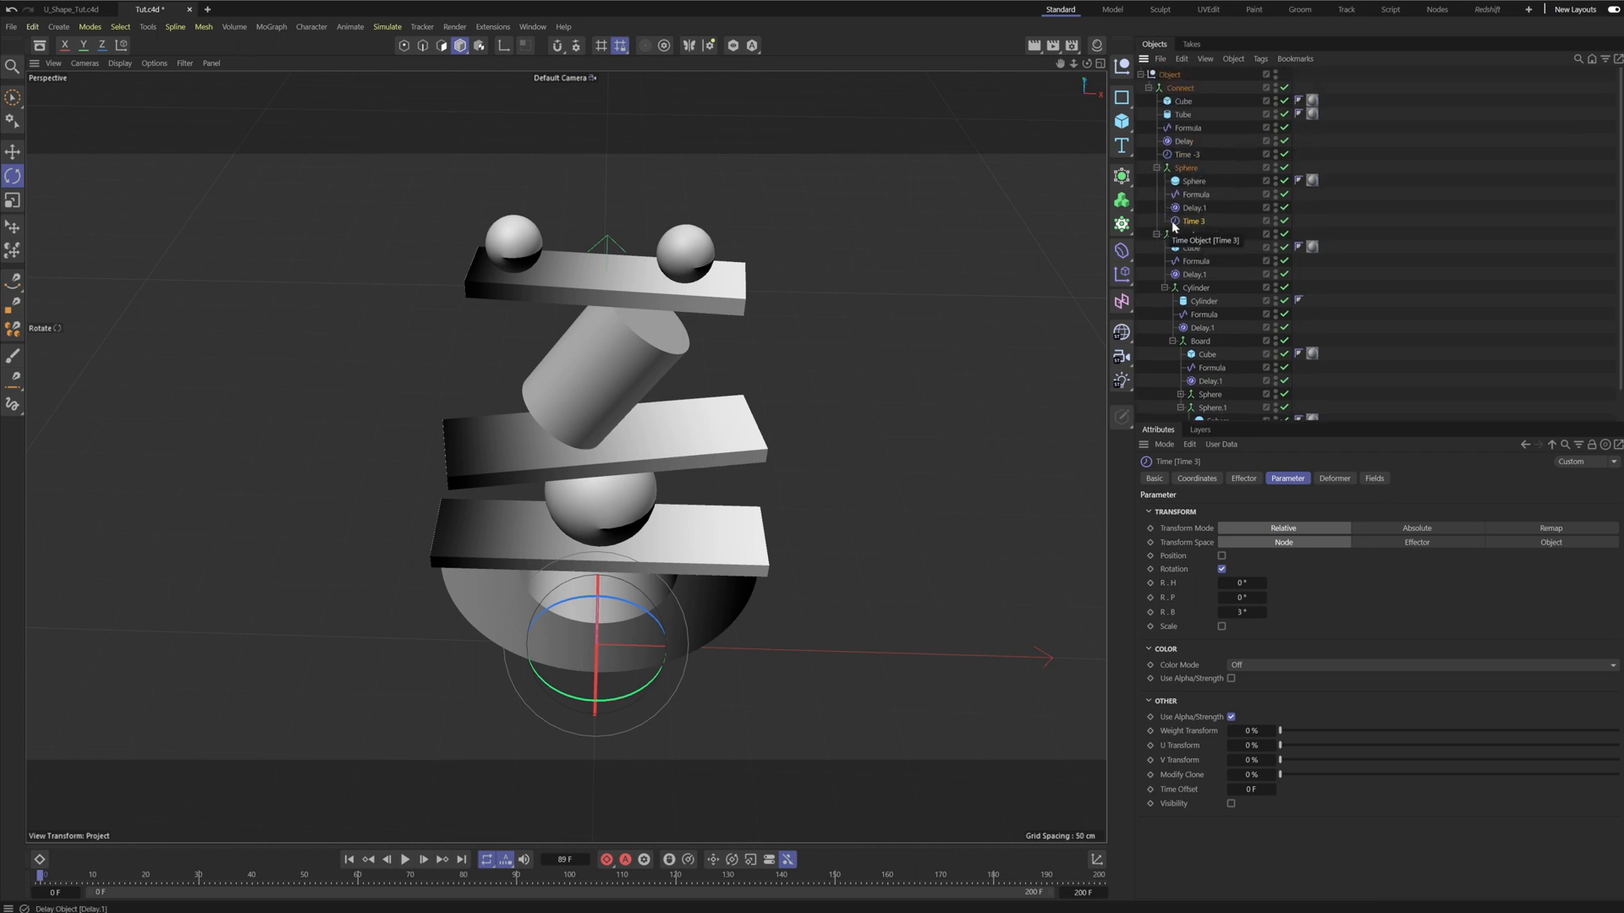
{"action": "scroll", "coordinate": [1205, 226], "scroll_direction": "down", "scroll_amount": 2}
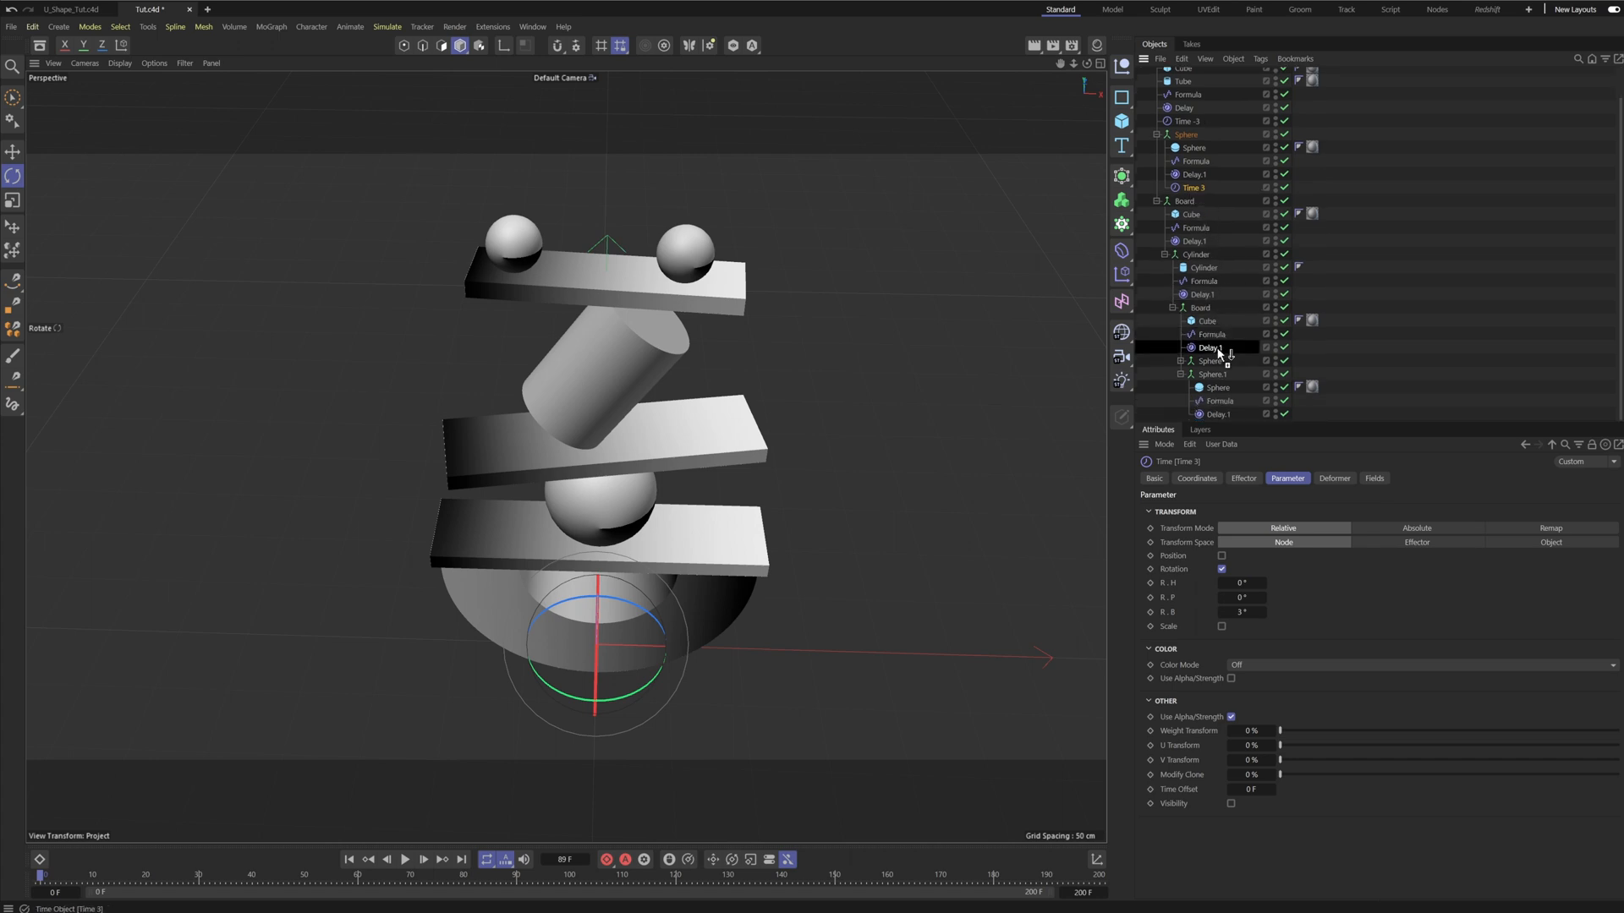
{"action": "left_click_drag", "start_coordinate": [1219, 353], "coordinate": [1218, 353], "text": "ctrl"}
{"action": "scroll", "coordinate": [1266, 263], "scroll_direction": "up", "scroll_amount": 2}
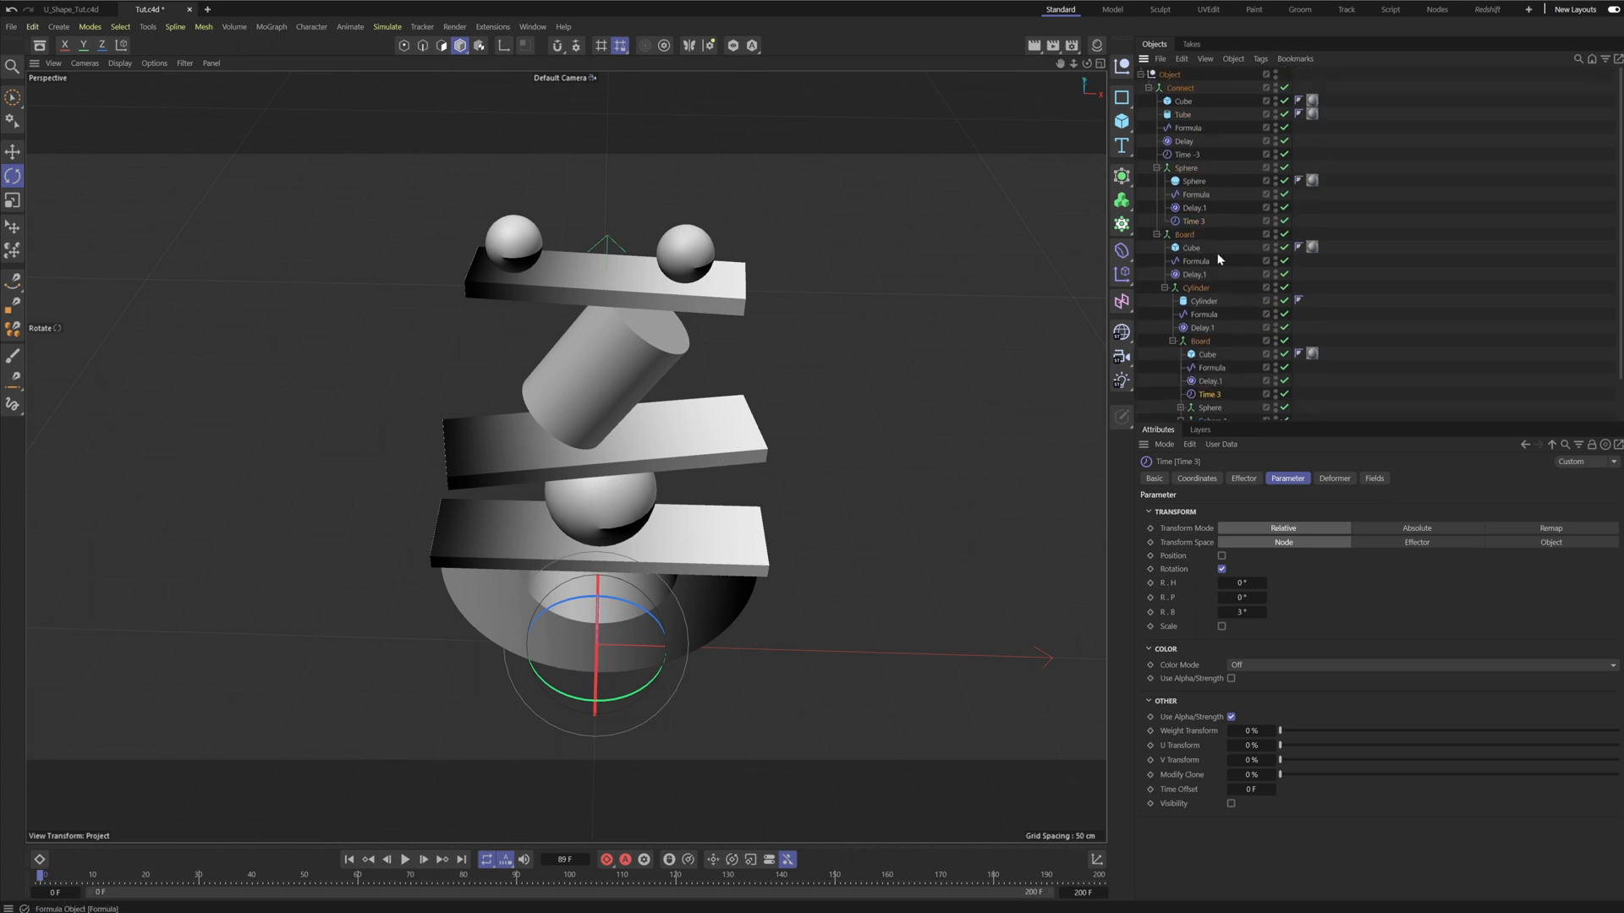
Play the animation and copy the Time -3 effector from the Connect group into the Cylinder group.
{"action": "scroll", "coordinate": [1209, 355], "scroll_direction": "down", "scroll_amount": 3}
{"action": "scroll", "coordinate": [1213, 257], "scroll_direction": "up", "scroll_amount": 3}
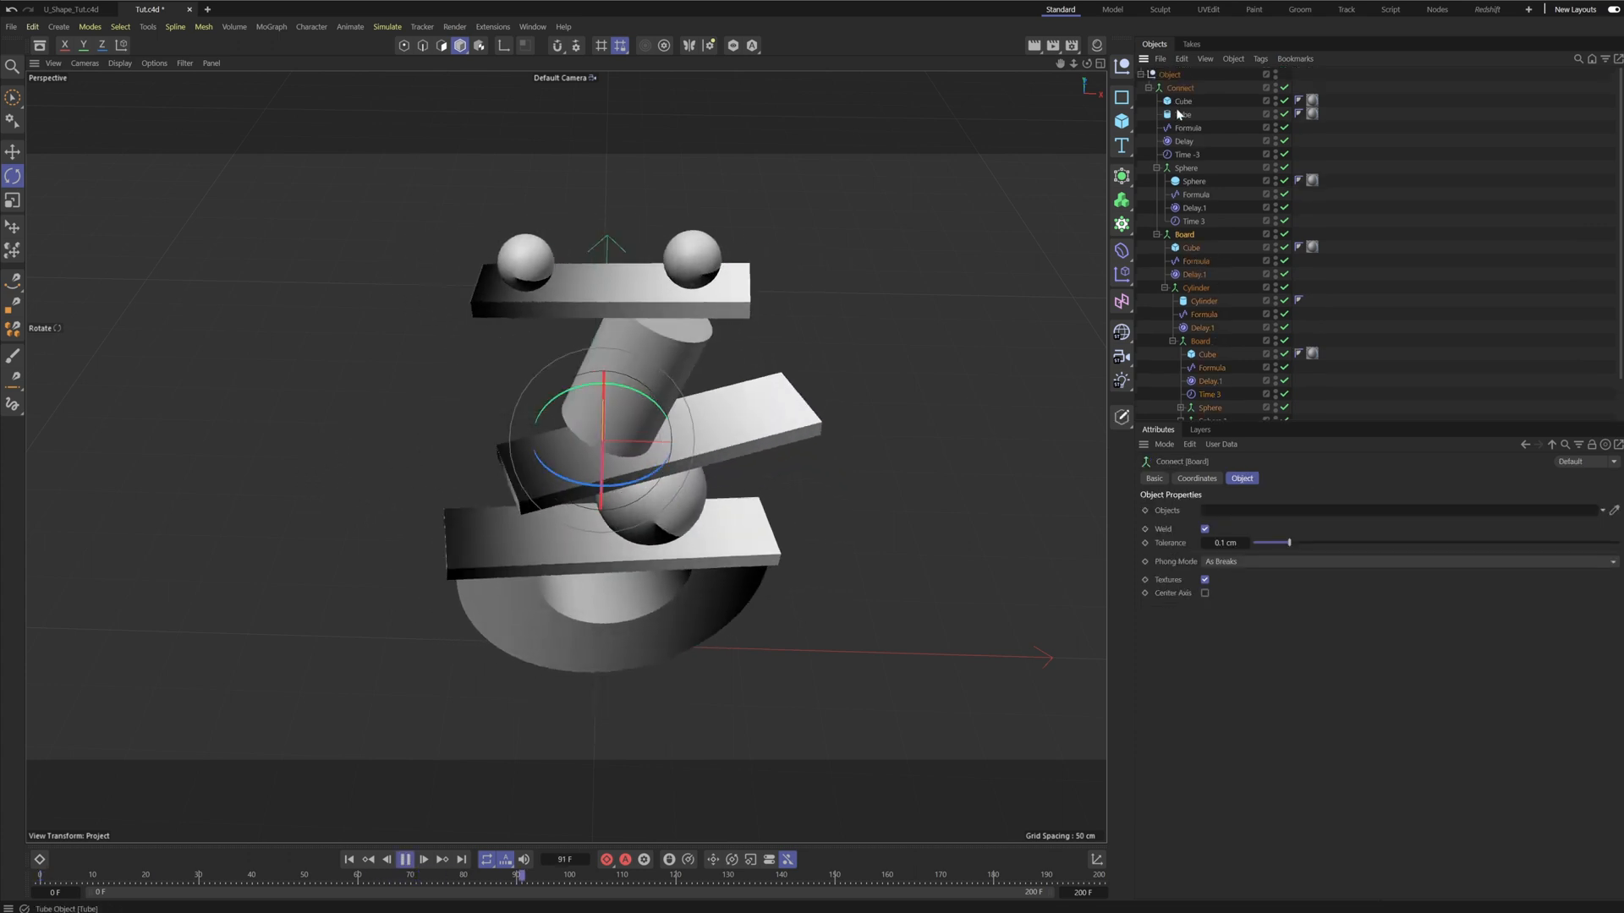
{"action": "left_click", "coordinate": [1185, 156]}
{"action": "left_click_drag", "start_coordinate": [1185, 155], "coordinate": [1209, 337], "text": "ctrl"}
{"action": "left_click", "coordinate": [1418, 349]}
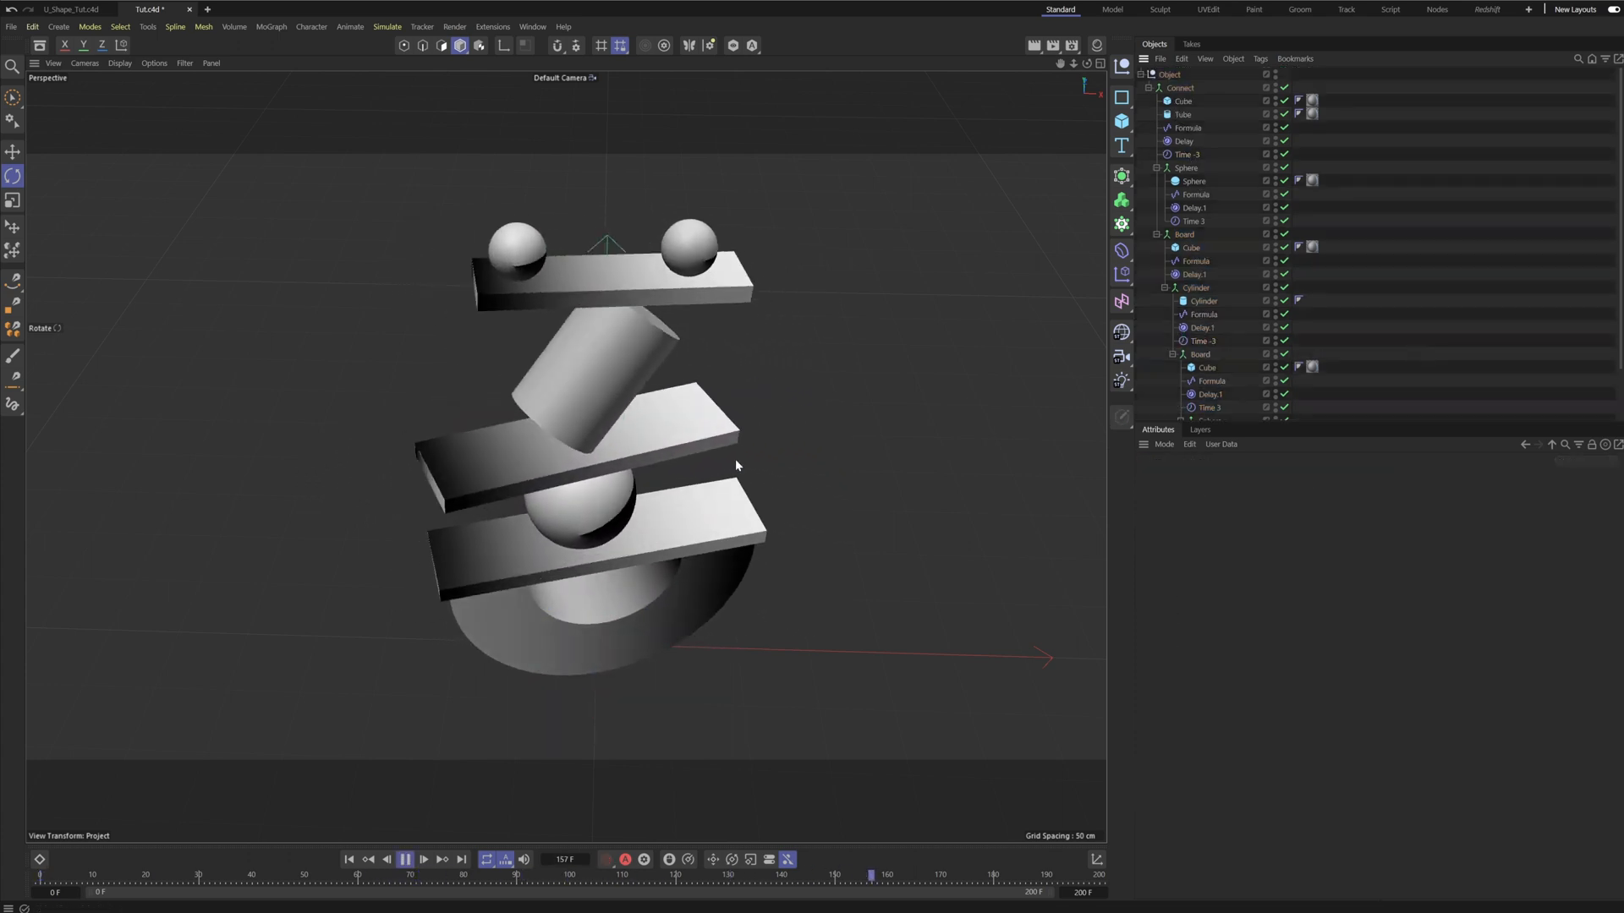
Check the rotating stack from above and move Time -3 from the Connect group into the lower Board group.
{"action": "right_click_drag", "start_coordinate": [744, 501], "coordinate": [651, 548], "text": "alt"}
{"action": "left_click_drag", "start_coordinate": [729, 501], "coordinate": [741, 617], "text": "alt"}
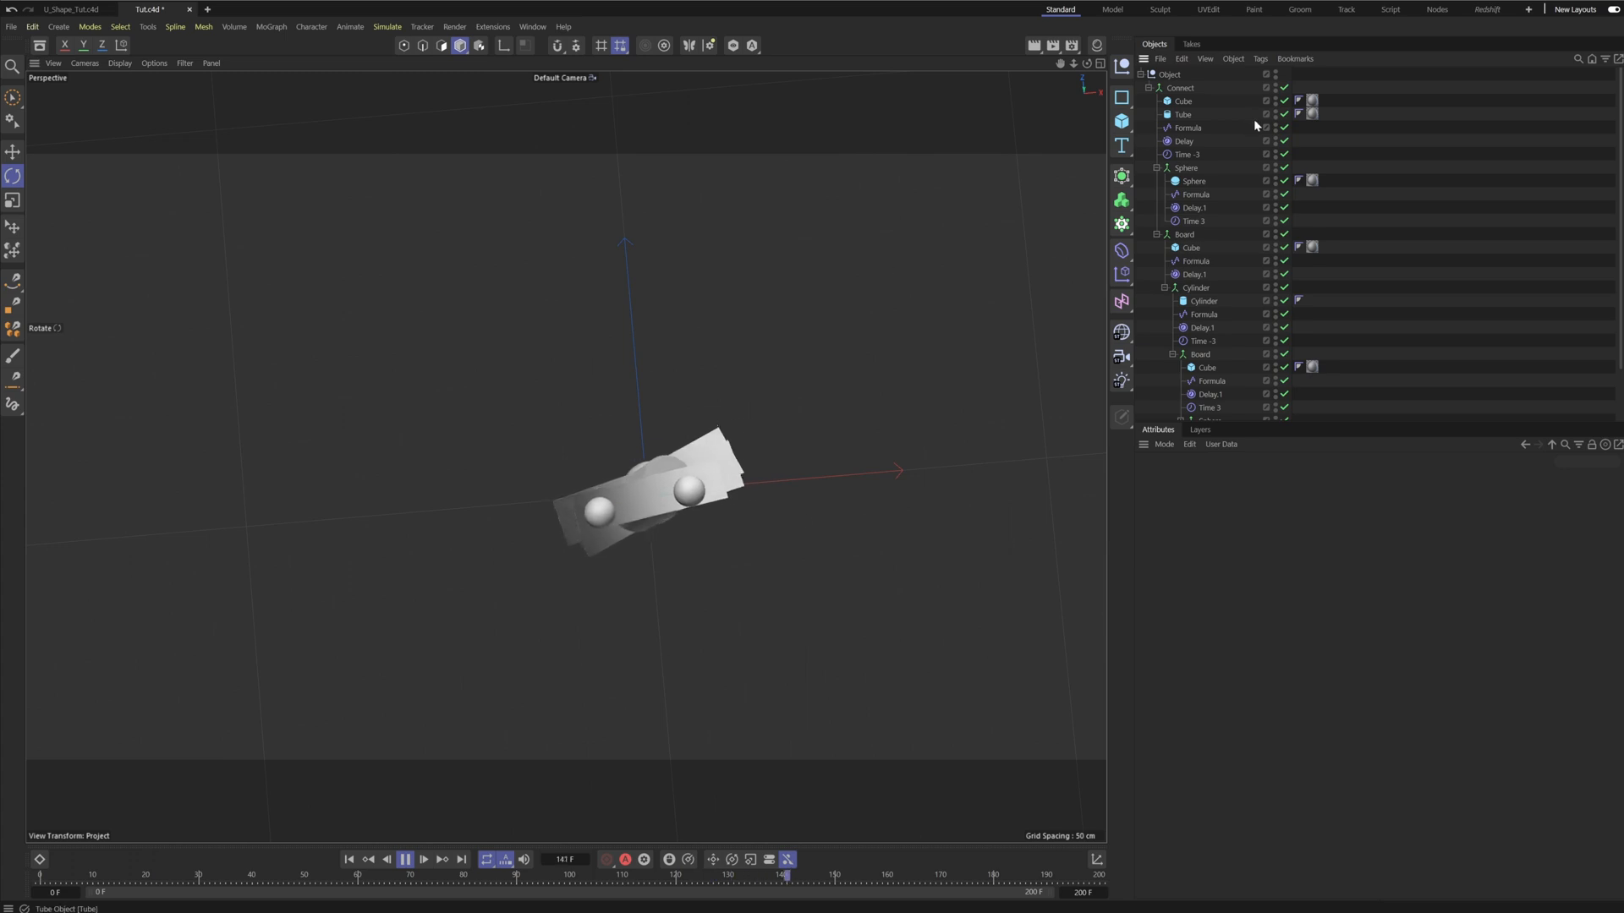
{"action": "left_click", "coordinate": [1201, 154]}
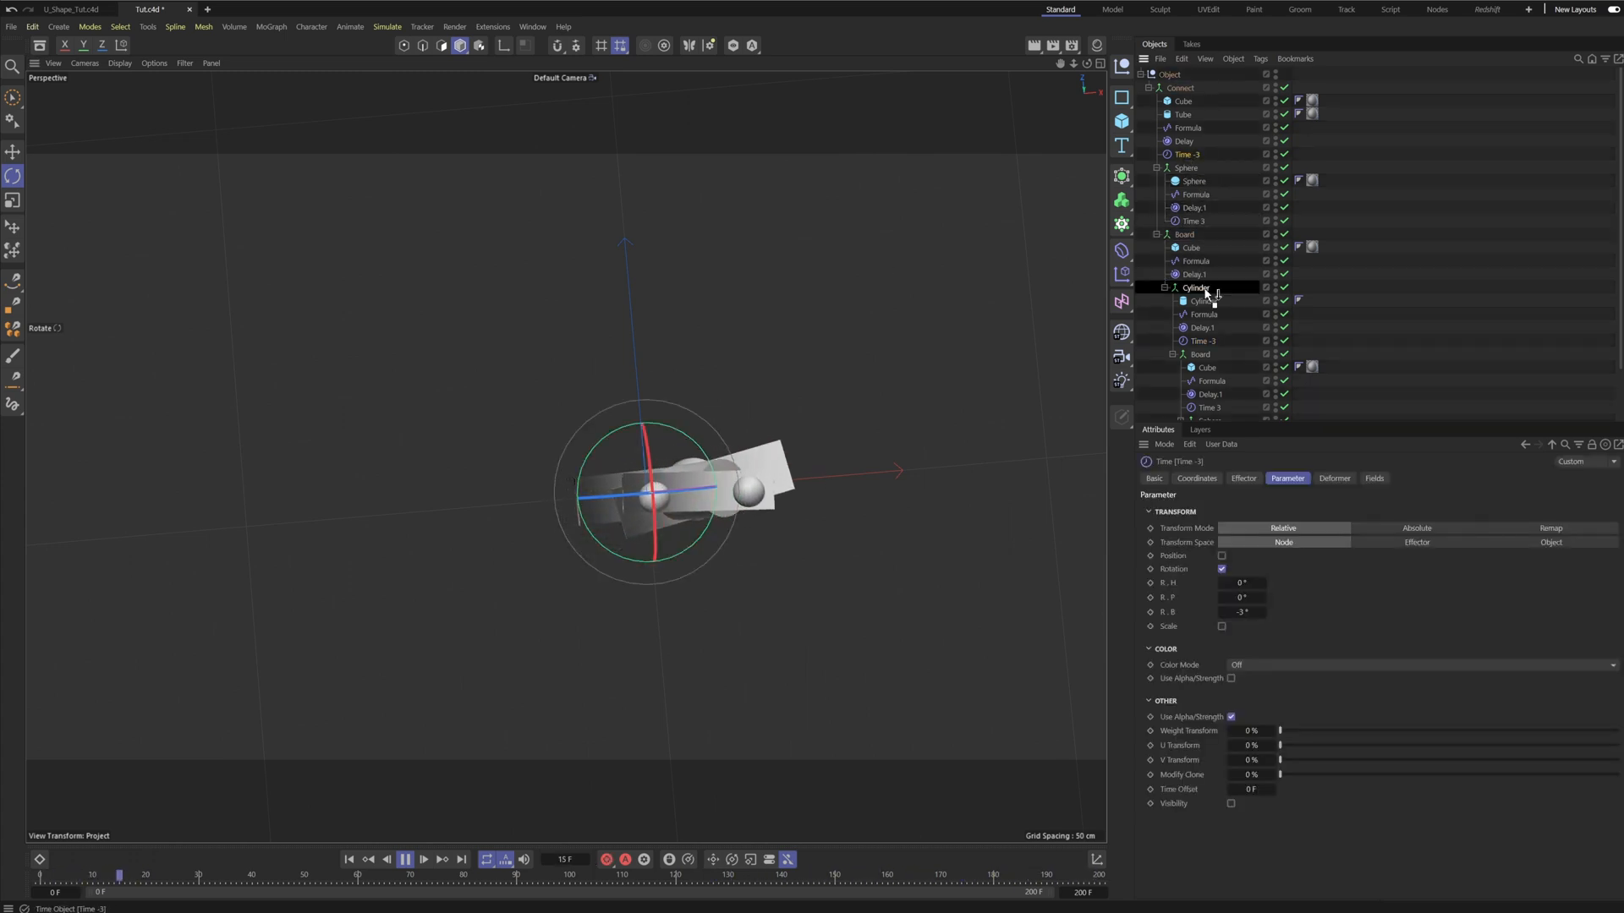
{"action": "left_click_drag", "start_coordinate": [1205, 284], "coordinate": [1206, 282]}
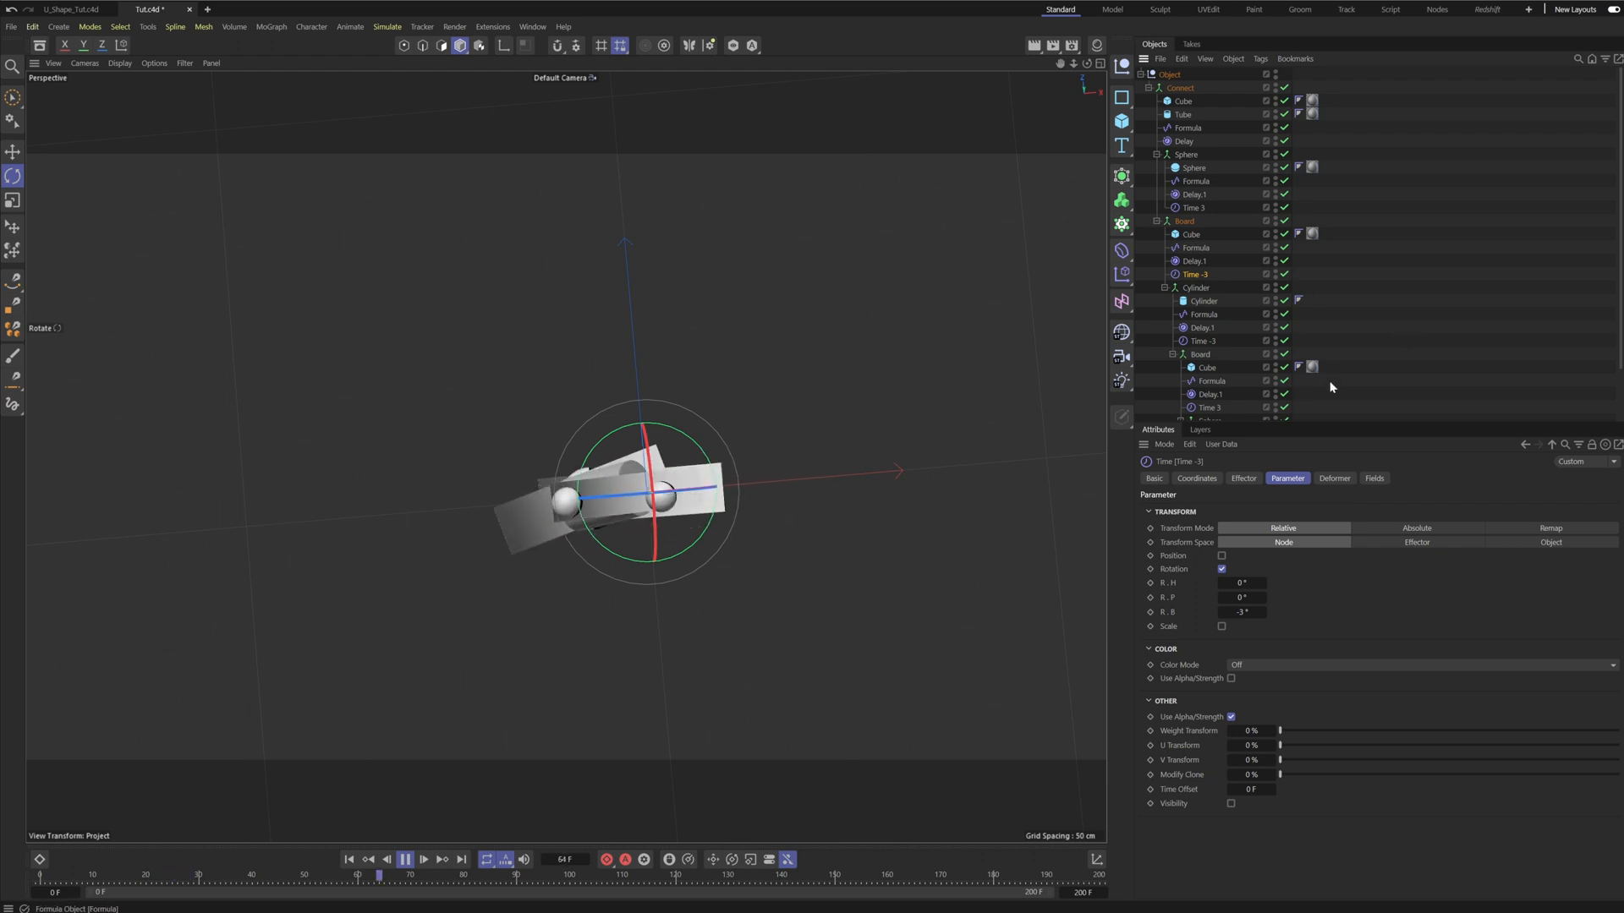
Set the R.B rotation of the Time 3 effector in the upper Board group to 7° and check the stack in perspective.
{"action": "left_click", "coordinate": [1209, 408]}
{"action": "scroll", "coordinate": [1209, 408], "scroll_direction": "down", "scroll_amount": 3}
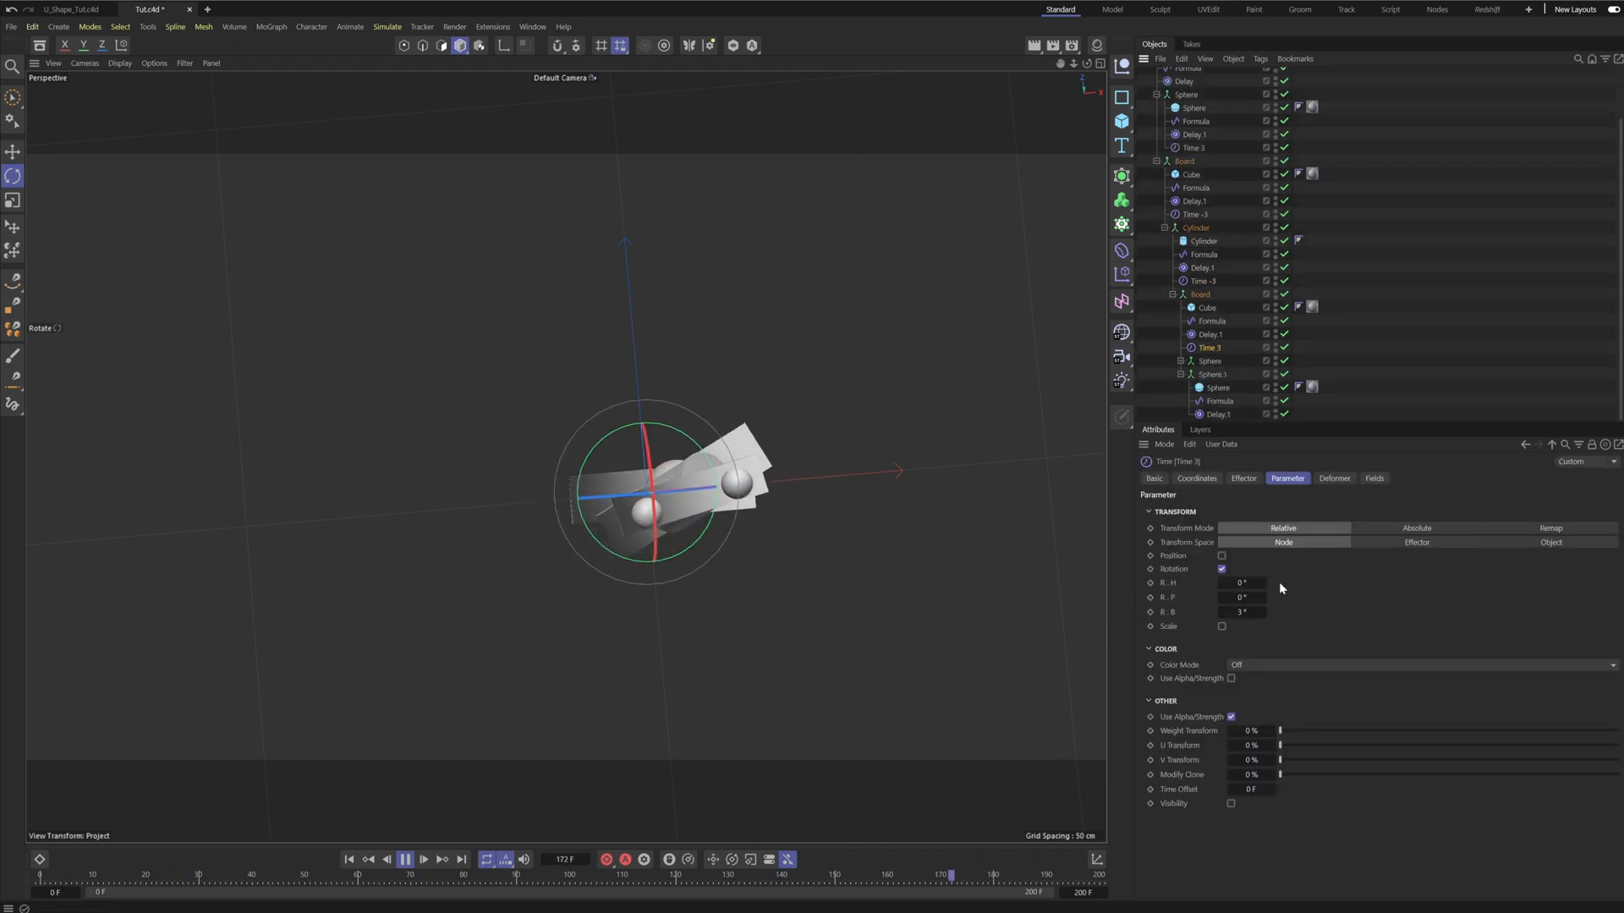
{"action": "left_click", "coordinate": [1264, 614]}
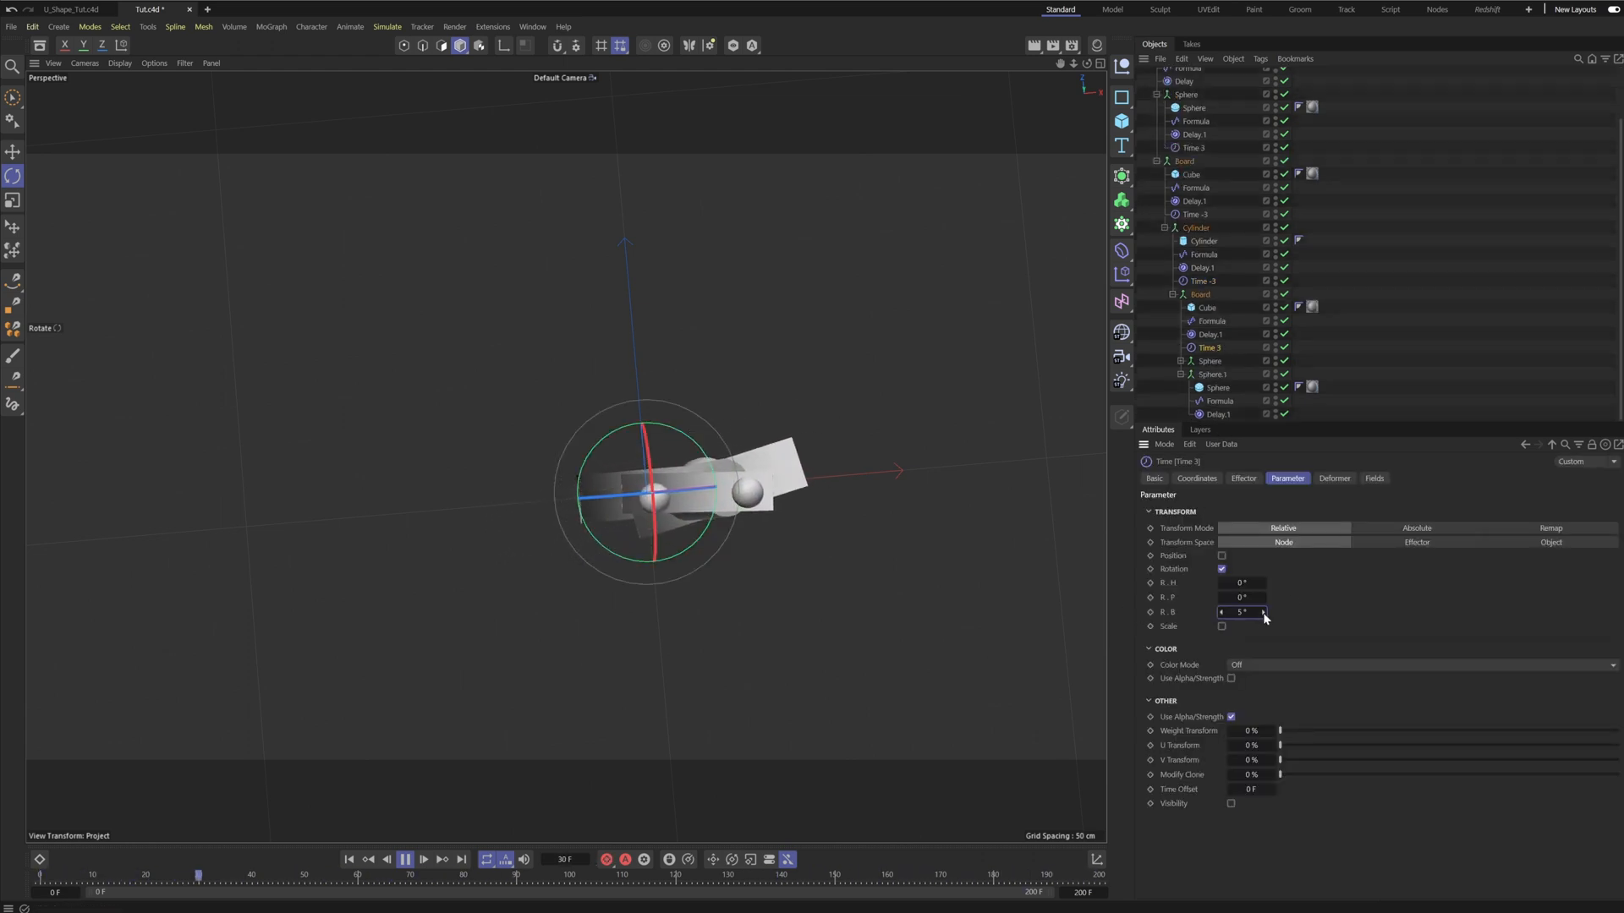
{"action": "left_click", "coordinate": [1264, 613]}
{"action": "left_click", "coordinate": [1264, 614]}
{"action": "left_click", "coordinate": [1264, 613]}
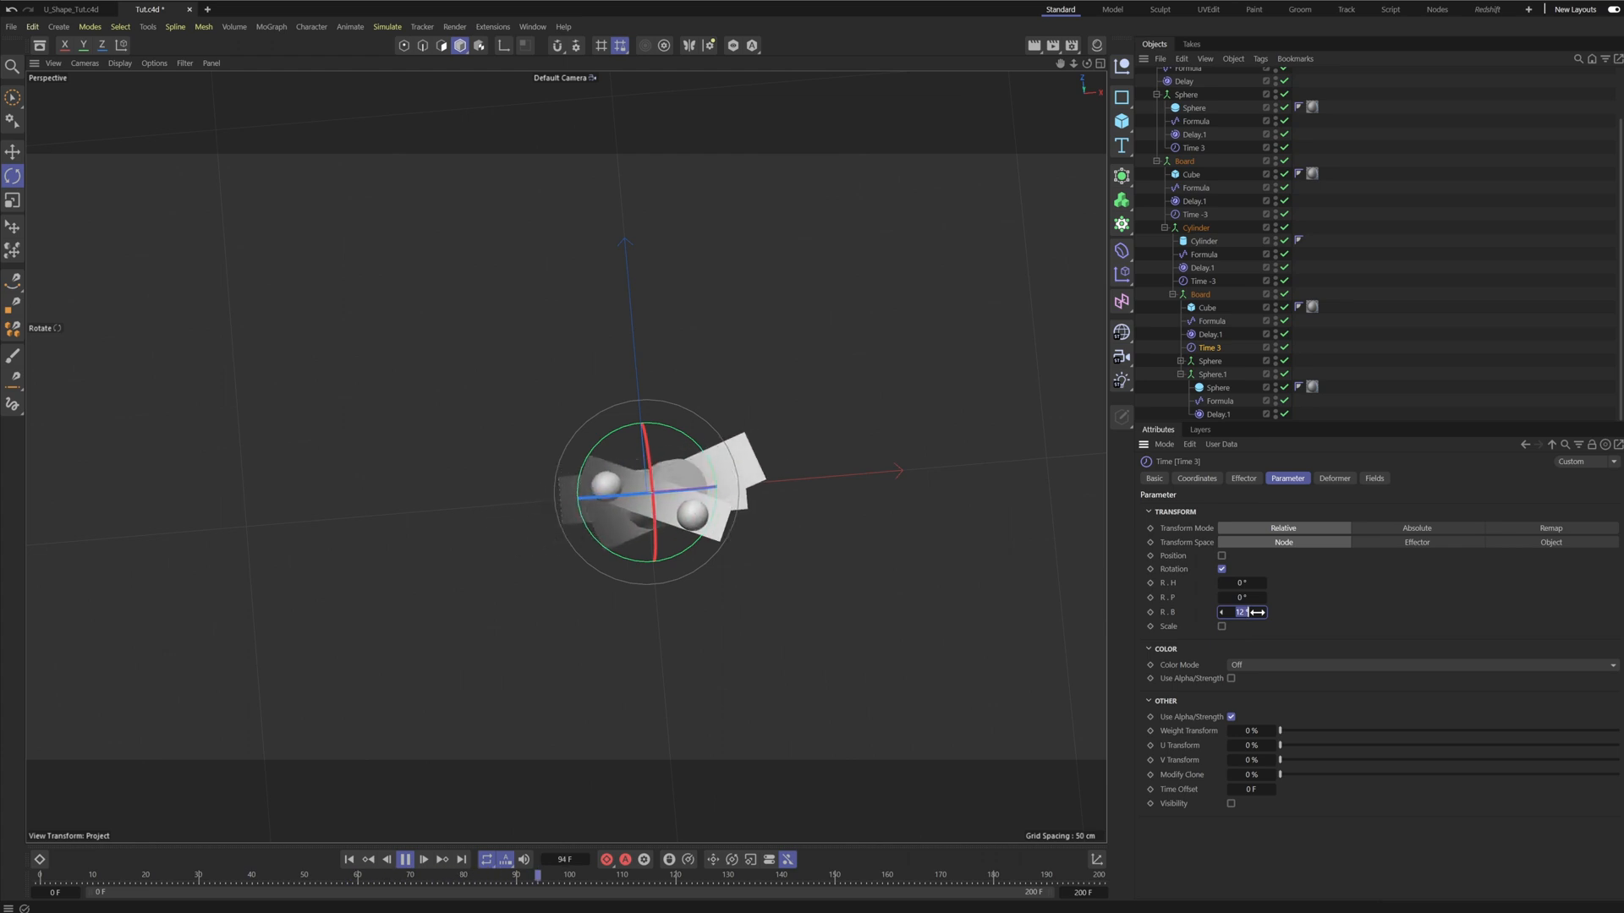
{"action": "type", "text": "4"}
{"action": "key", "text": "Return"}
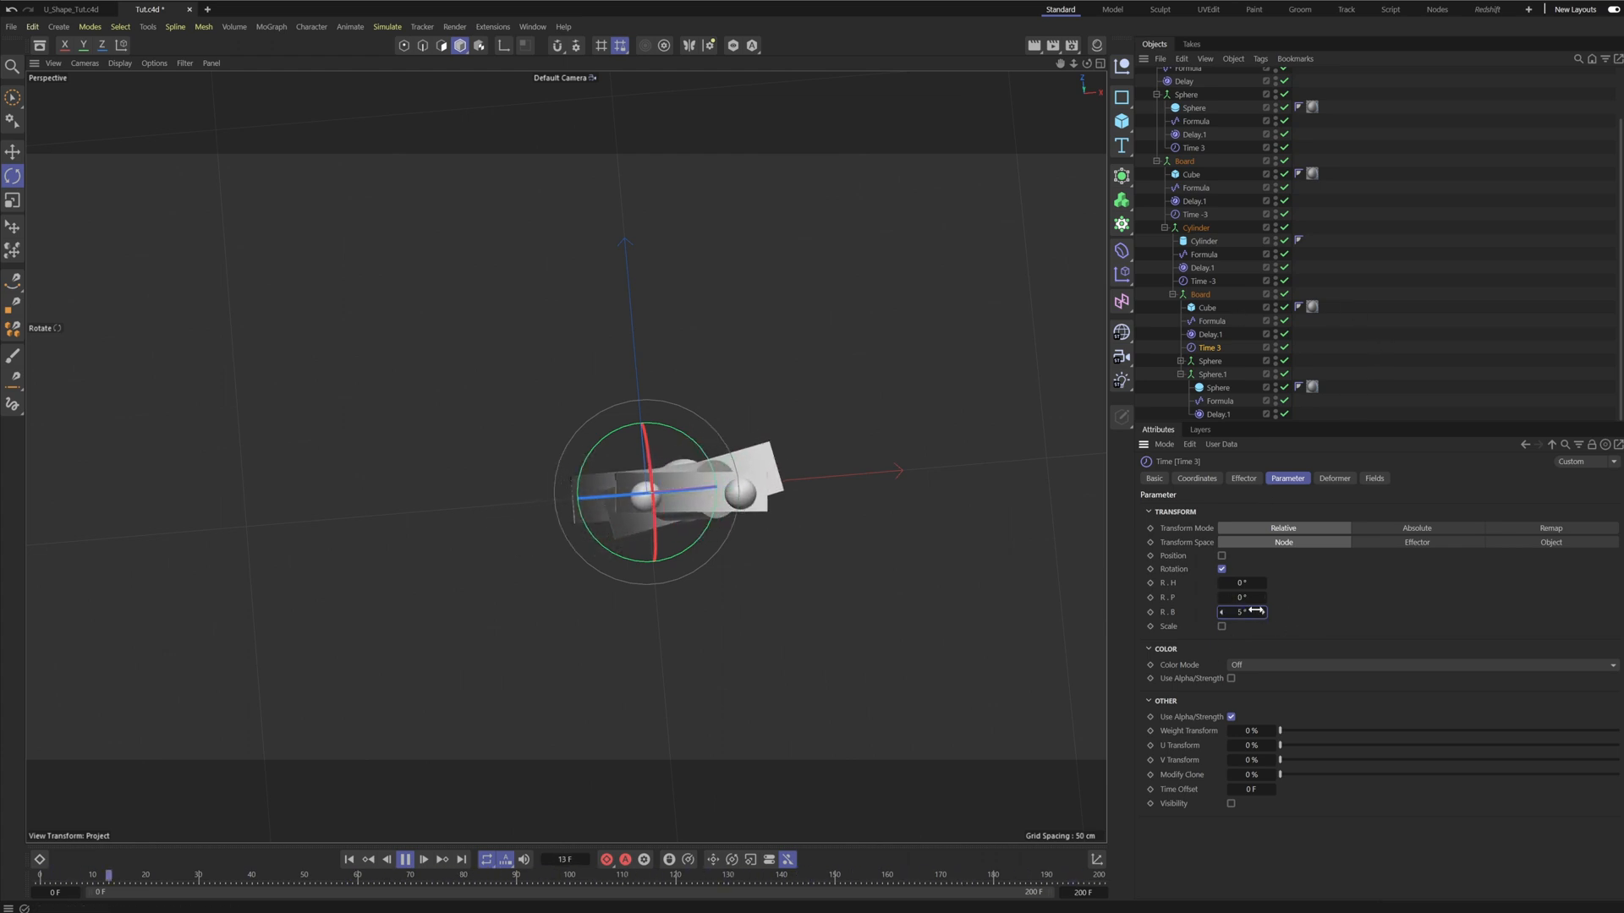
{"action": "type", "text": "7"}
{"action": "key", "text": "Return"}
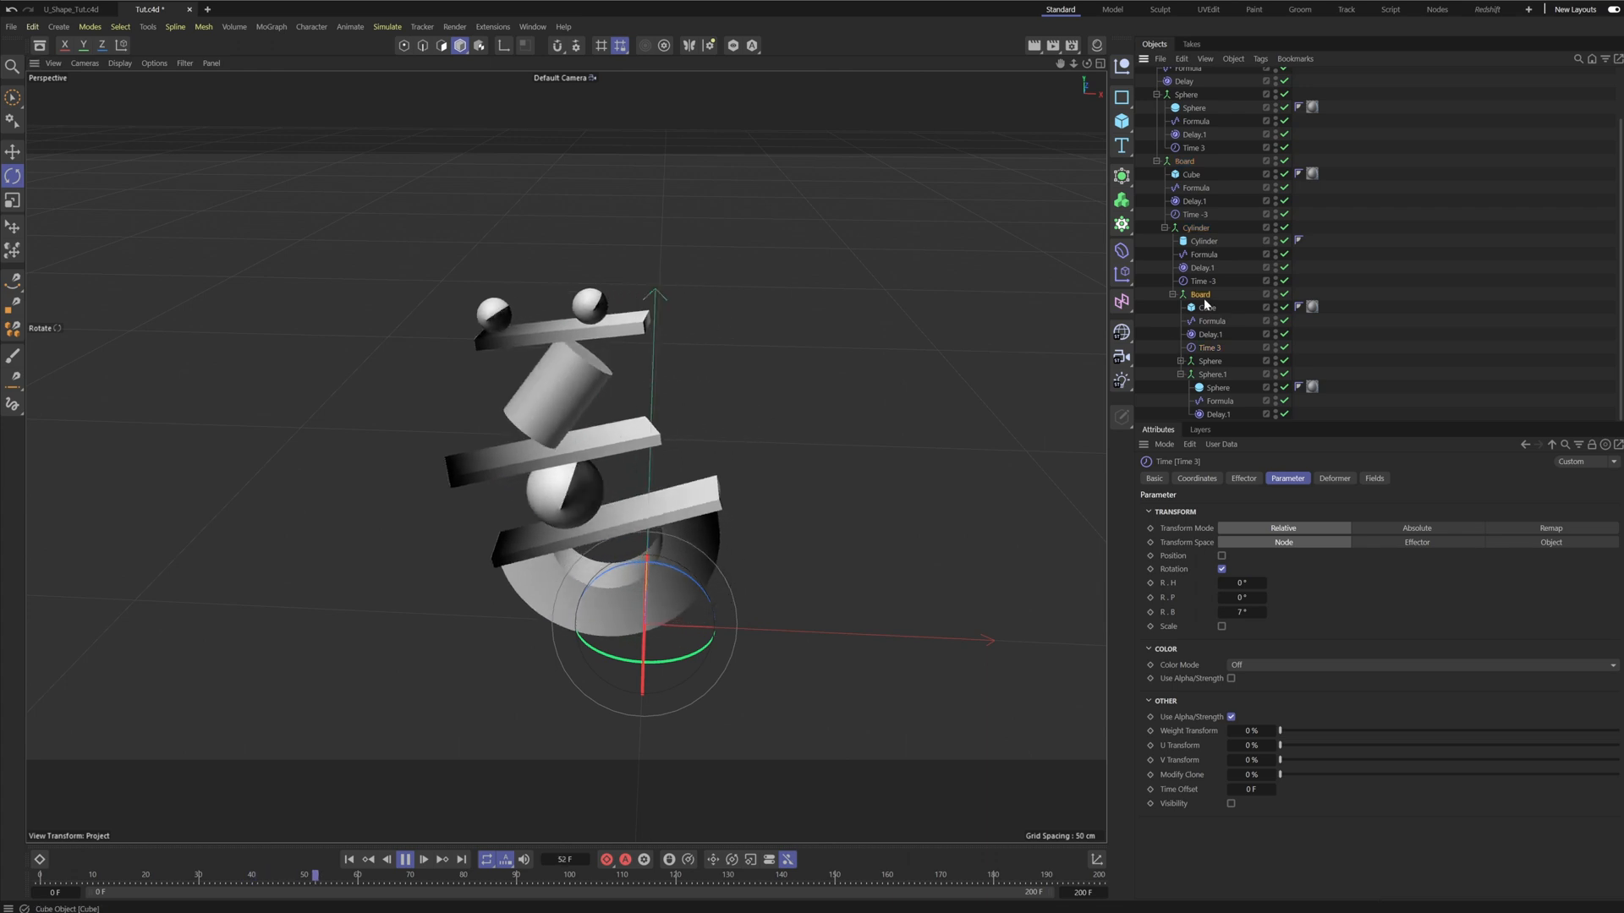
{"action": "left_click", "coordinate": [1170, 345]}
{"action": "left_click_drag", "start_coordinate": [676, 545], "coordinate": [731, 618], "text": "alt"}
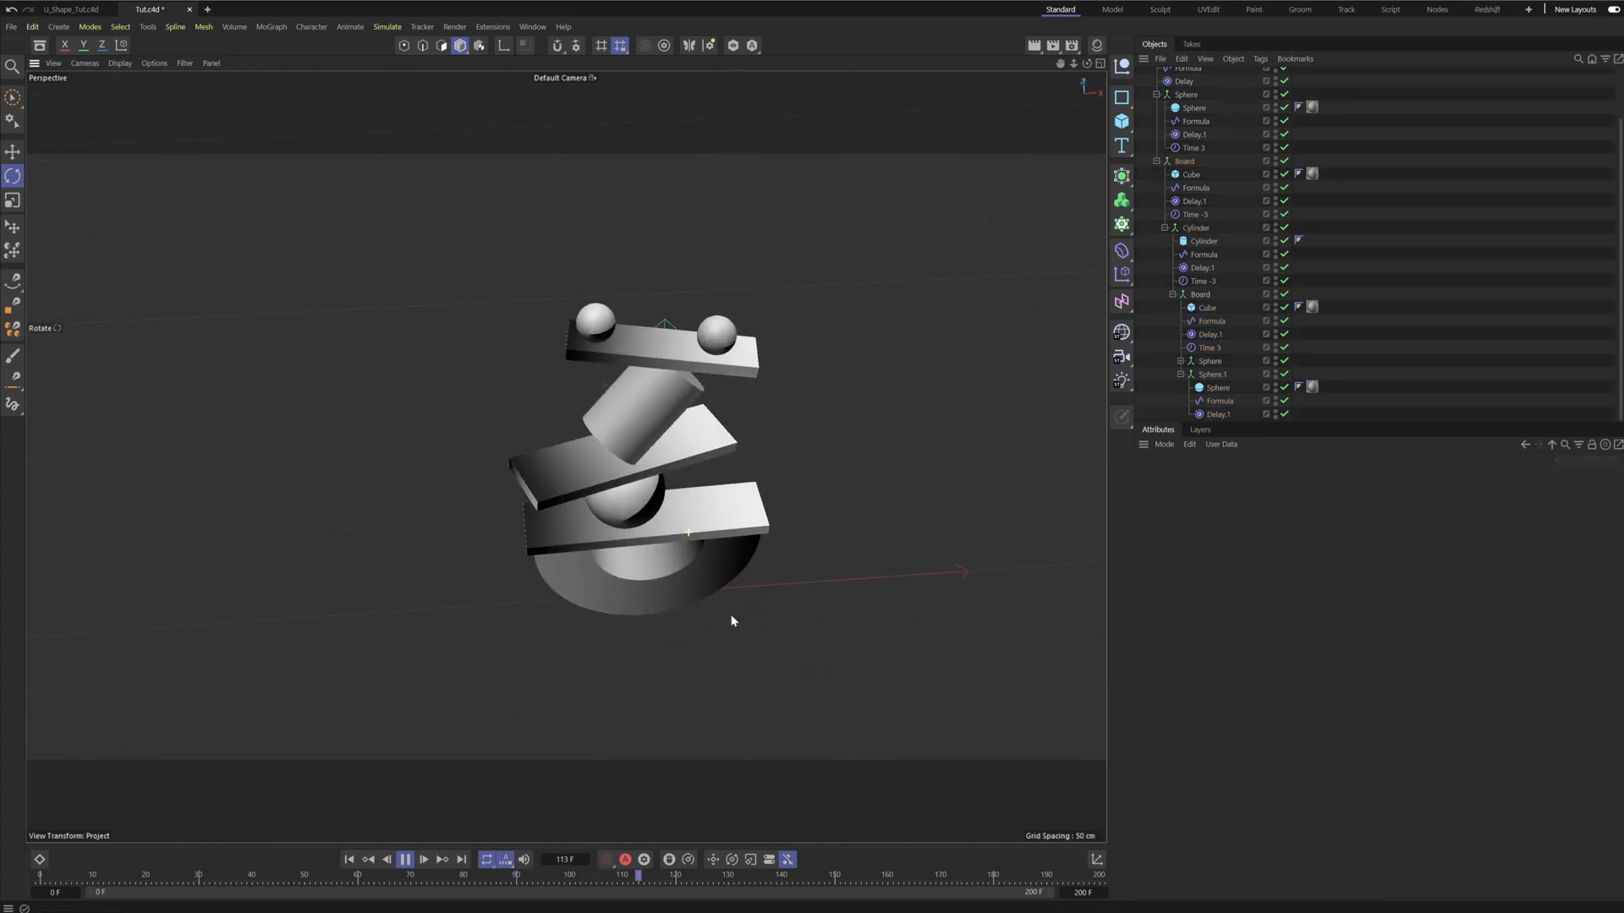
Copy Time 3 from the lower Sphere group to directly above Connect under the Object null, and set the copy's R.B to -5°.
{"action": "scroll", "coordinate": [1348, 170], "scroll_direction": "up", "scroll_amount": 3}
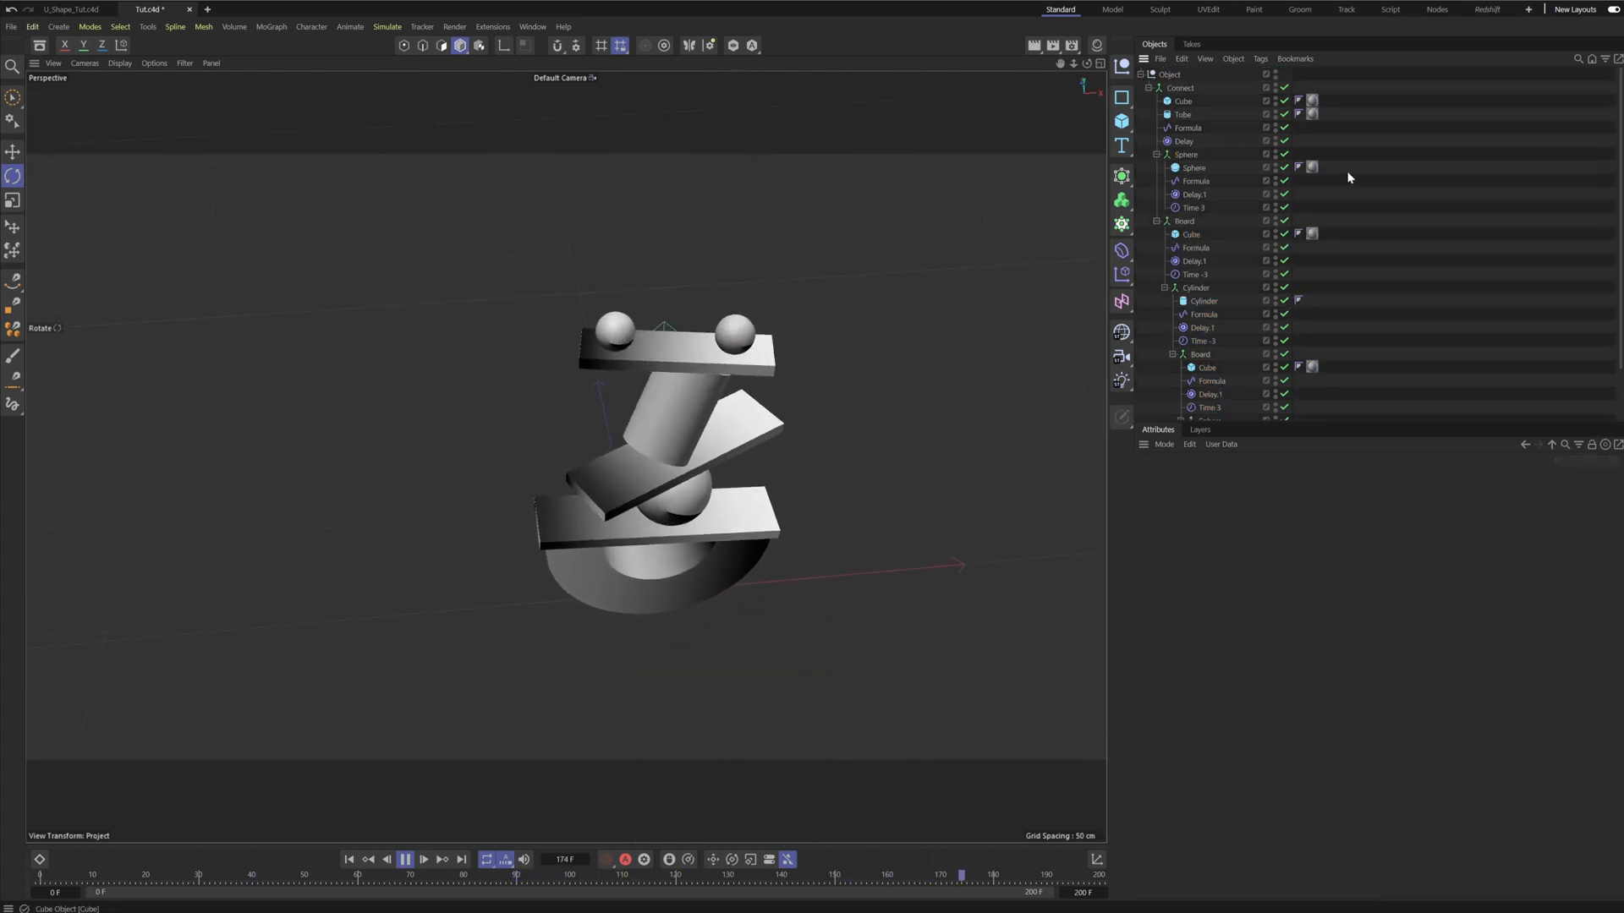
{"action": "left_click", "coordinate": [1210, 209]}
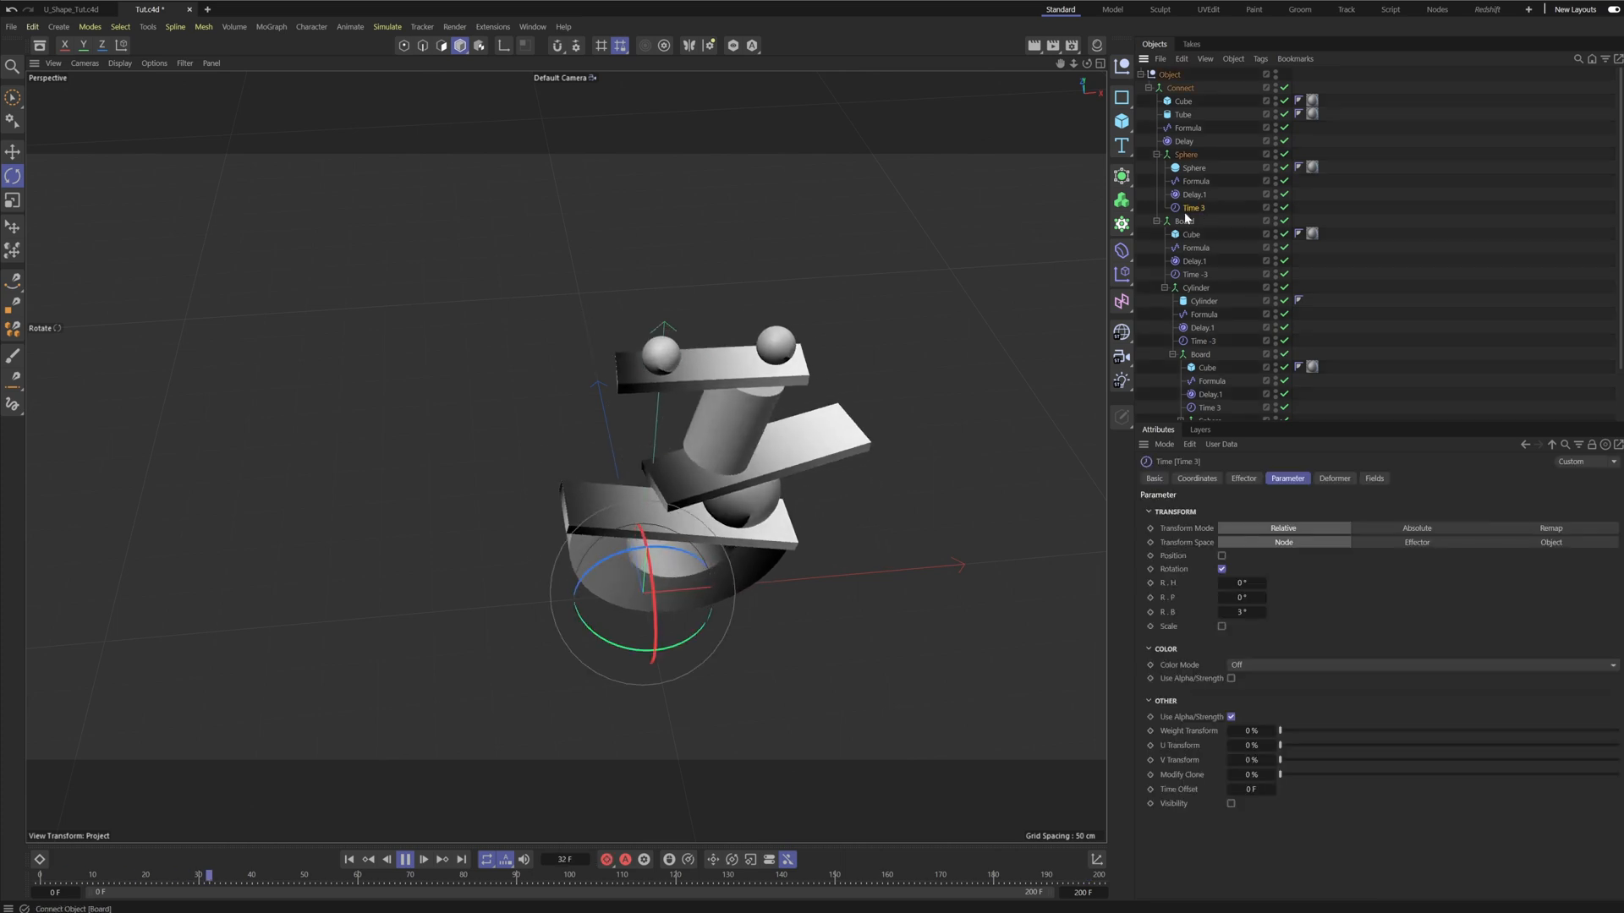
{"action": "left_click_drag", "start_coordinate": [1186, 88], "coordinate": [1187, 84]}
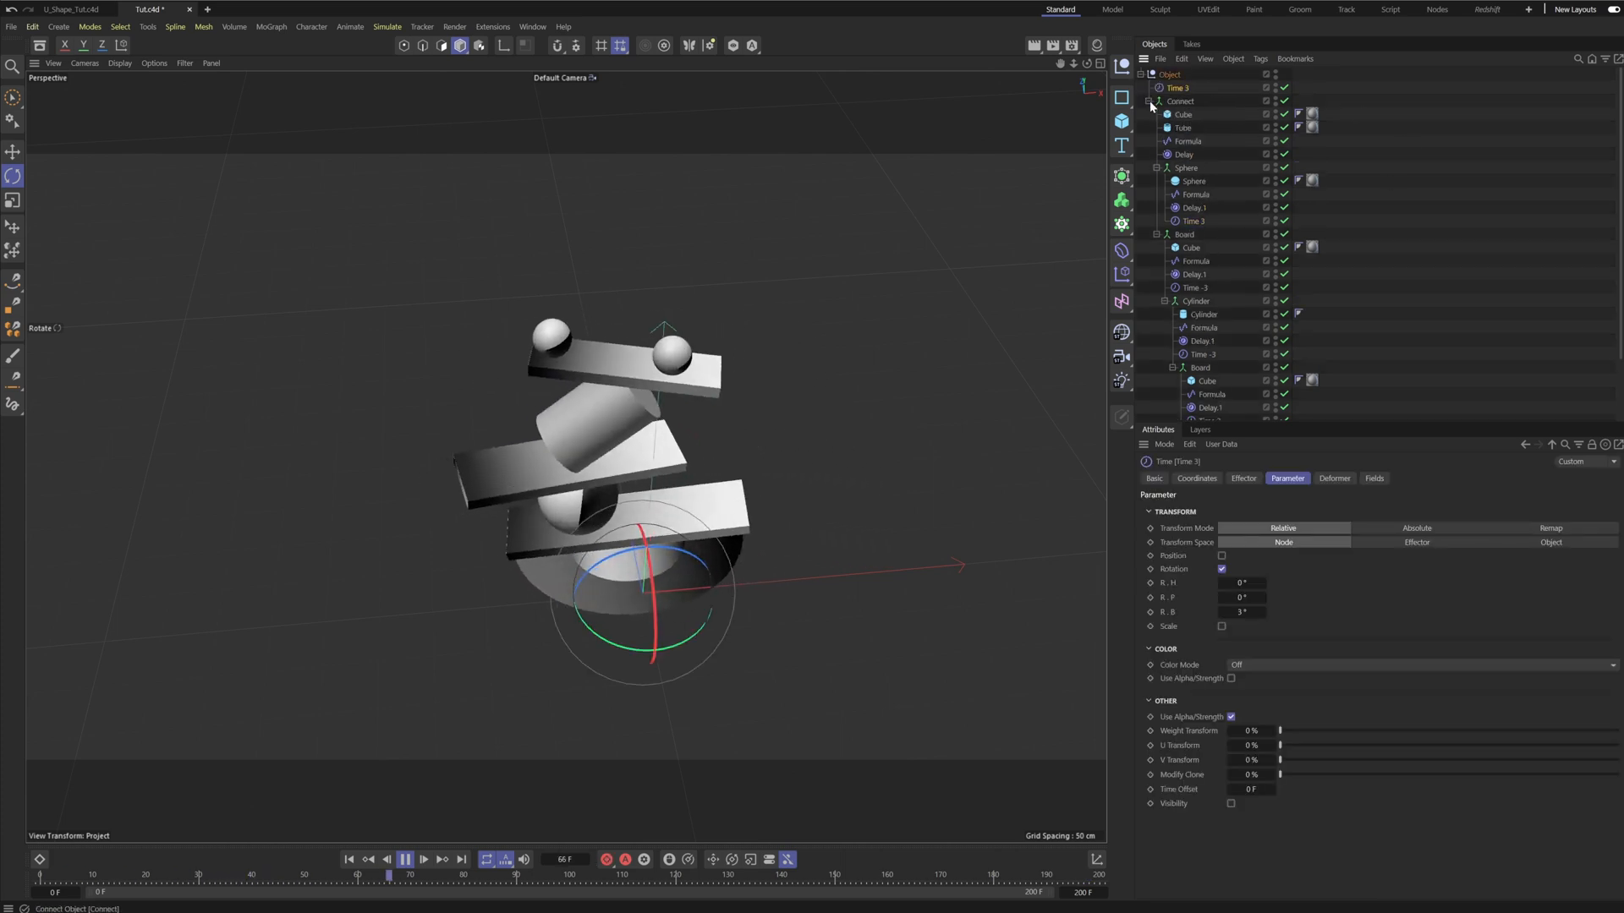
{"action": "mouse_move", "coordinate": [1251, 612]}
{"action": "left_mouse_down"}
{"action": "mouse_move", "coordinate": [1226, 612]}
{"action": "mouse_move", "coordinate": [1253, 612]}
{"action": "left_mouse_up"}
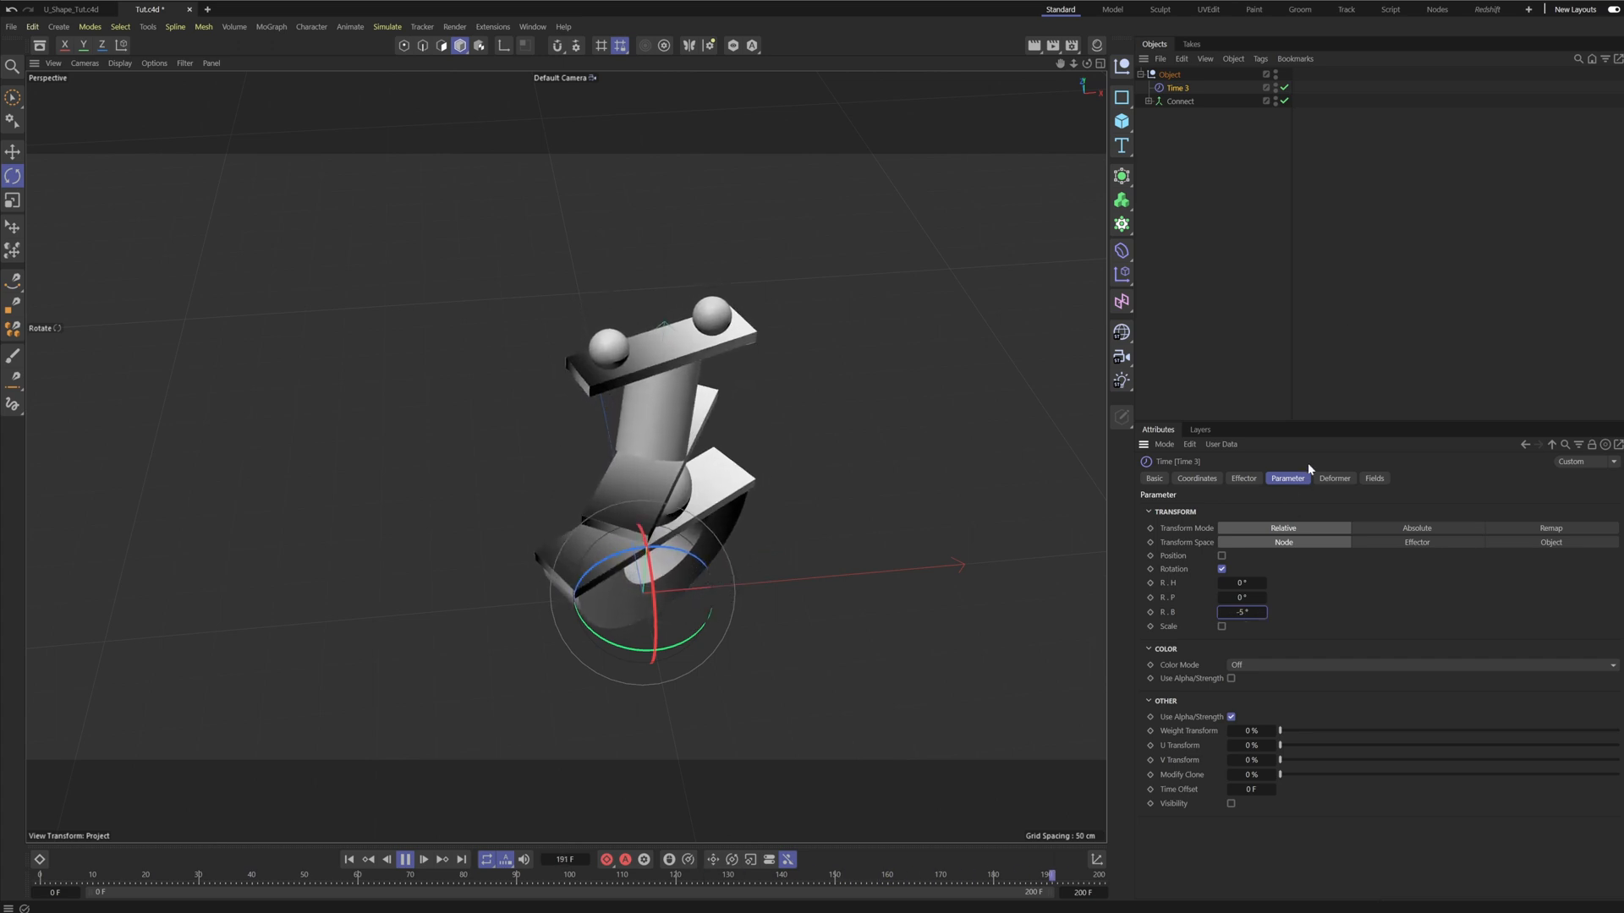
{"action": "left_click", "coordinate": [1351, 315]}
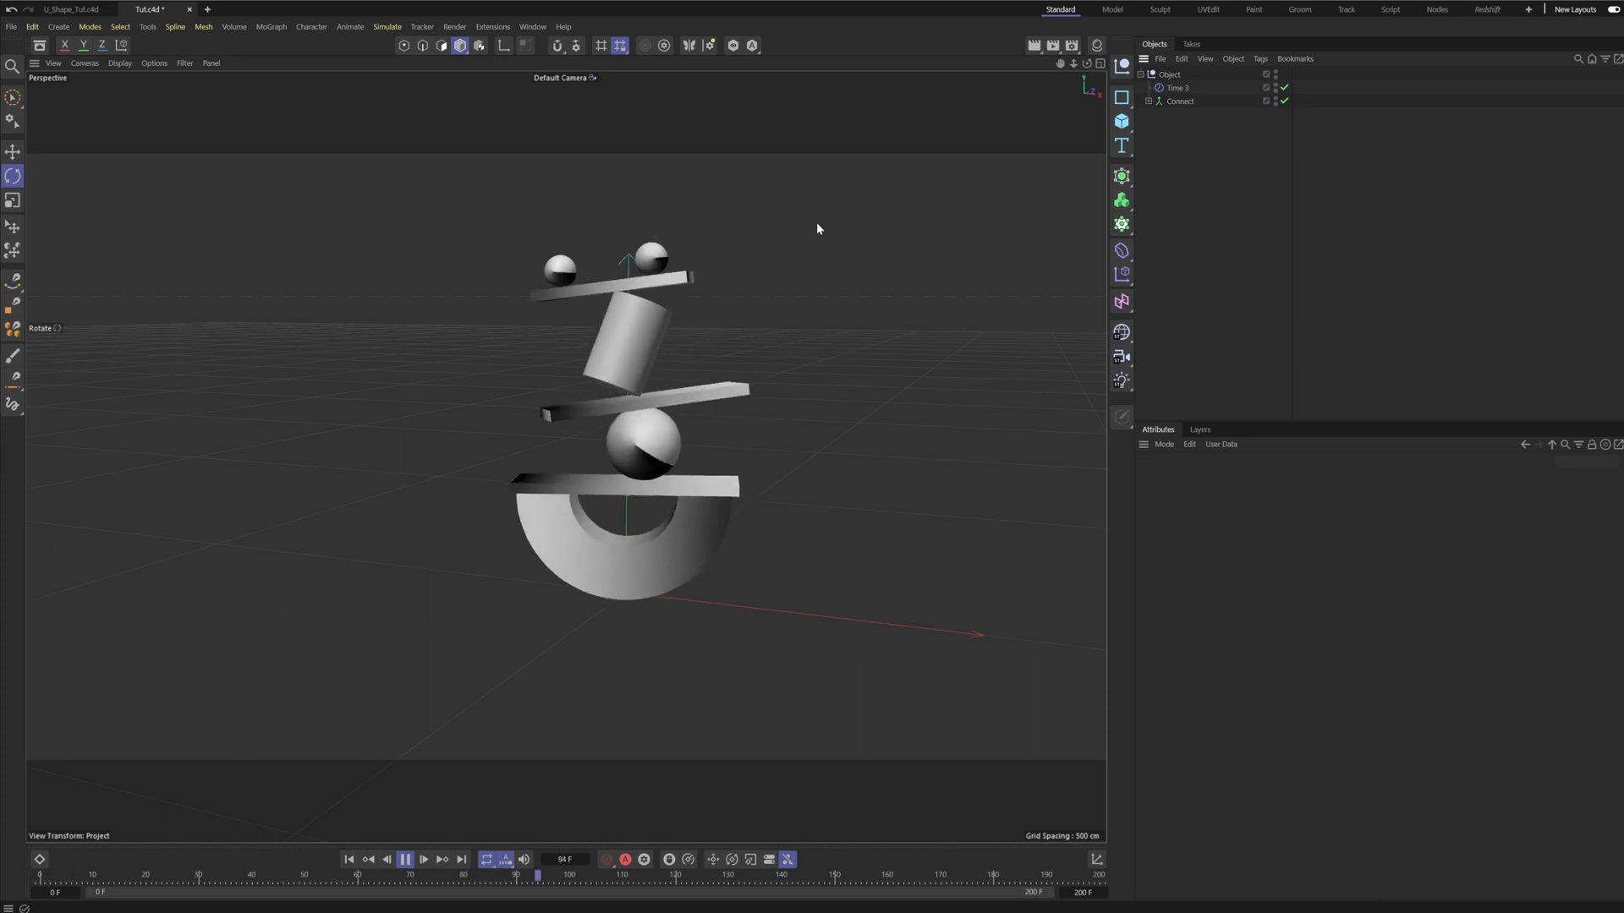